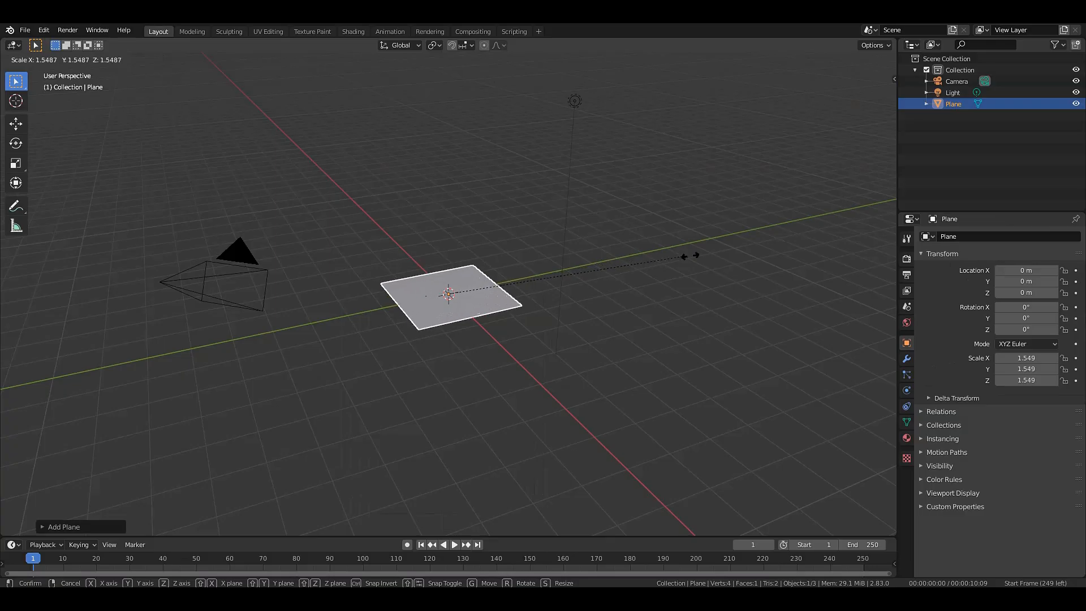
# - Scale the plane to about 1.7 and extrude it upward along Z by about 0.2 m into a thin slab
pyautogui.click(711, 256)
pyautogui.scroll(2, 711, 256)
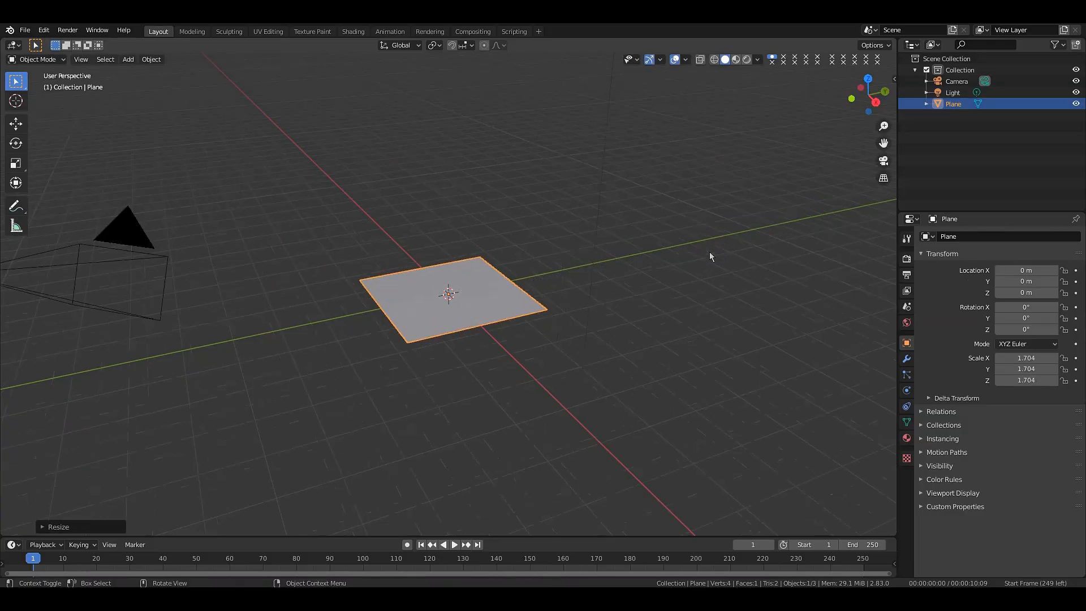
pyautogui.press('Tab')
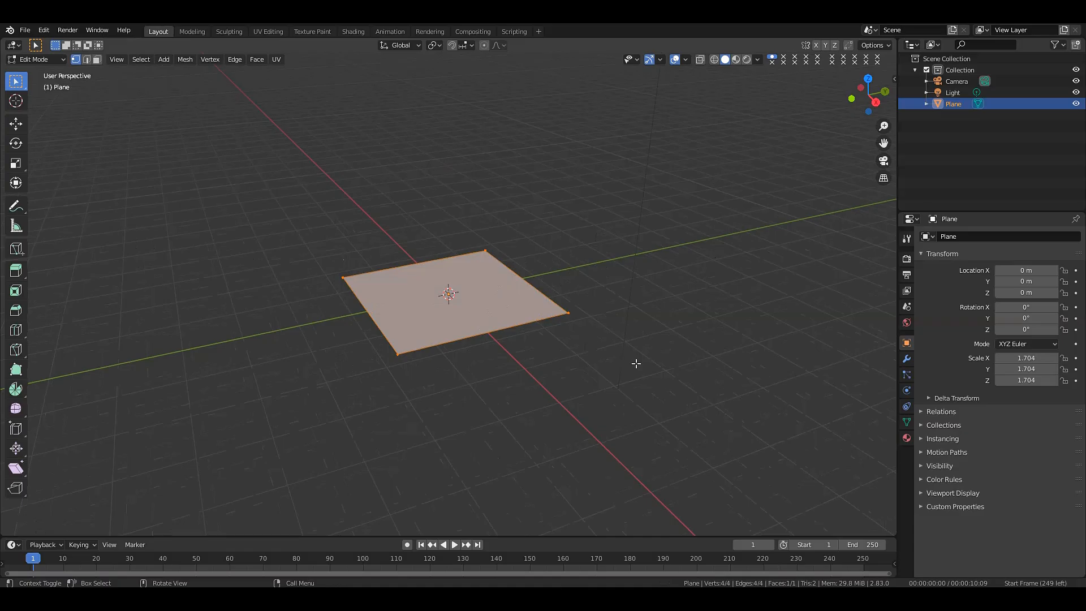
pyautogui.press('e')
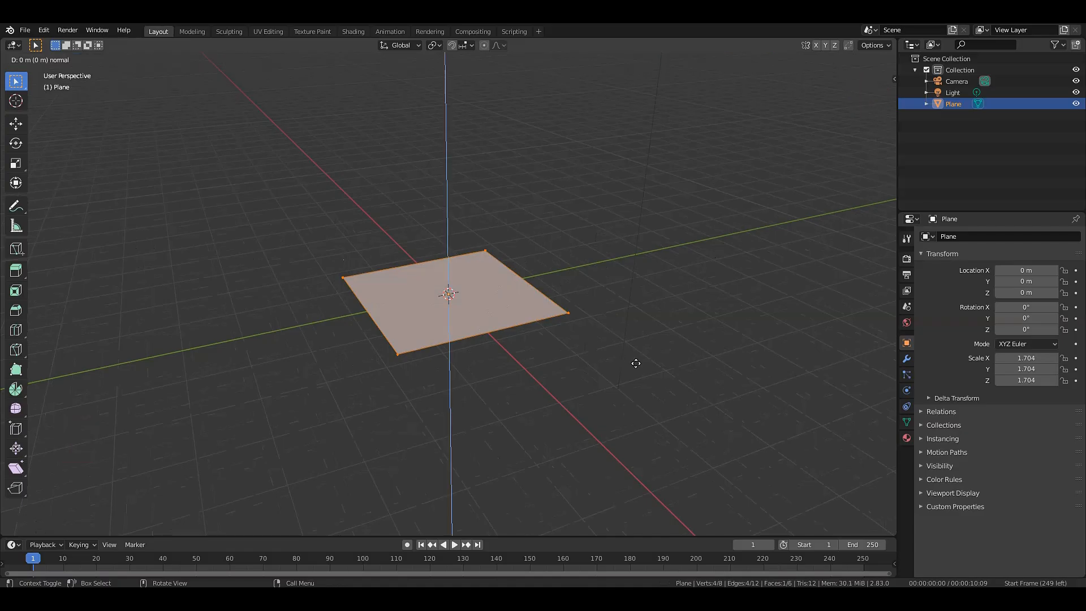
pyautogui.press('z')
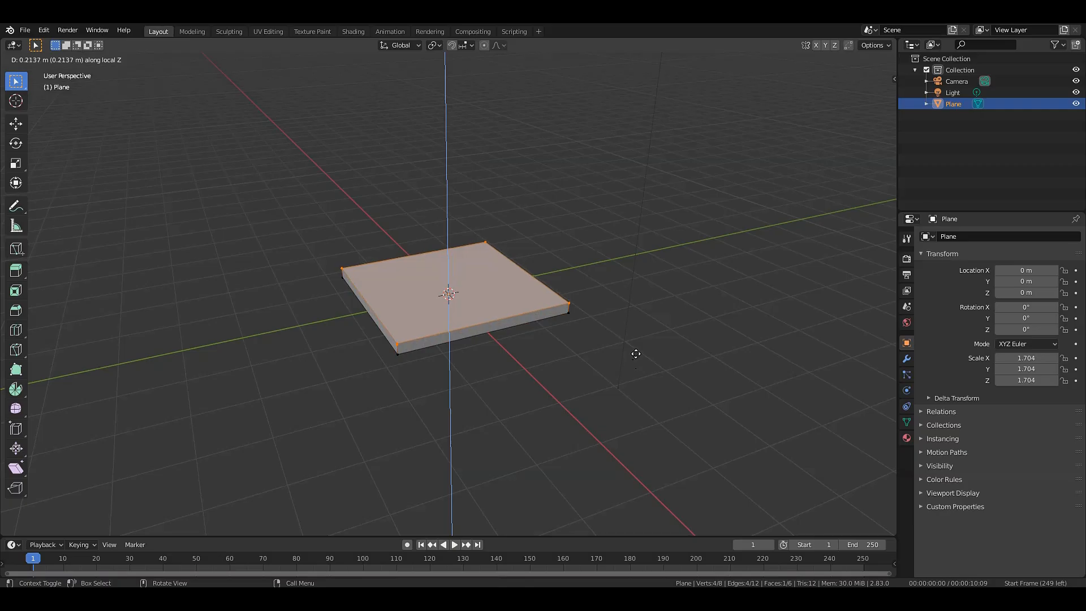
pyautogui.click(638, 351)
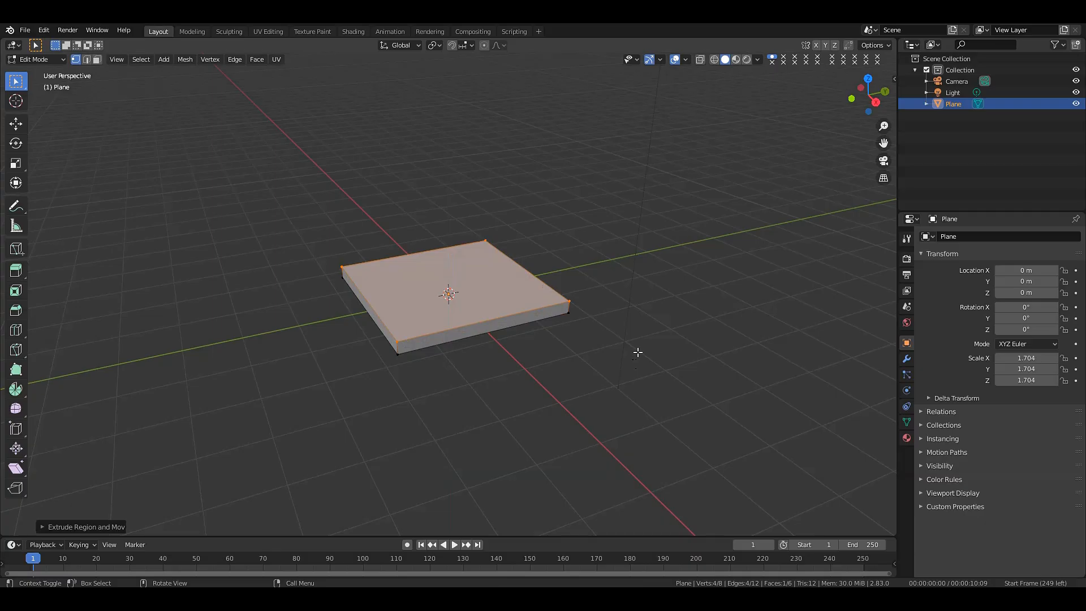
pyautogui.press('Tab')
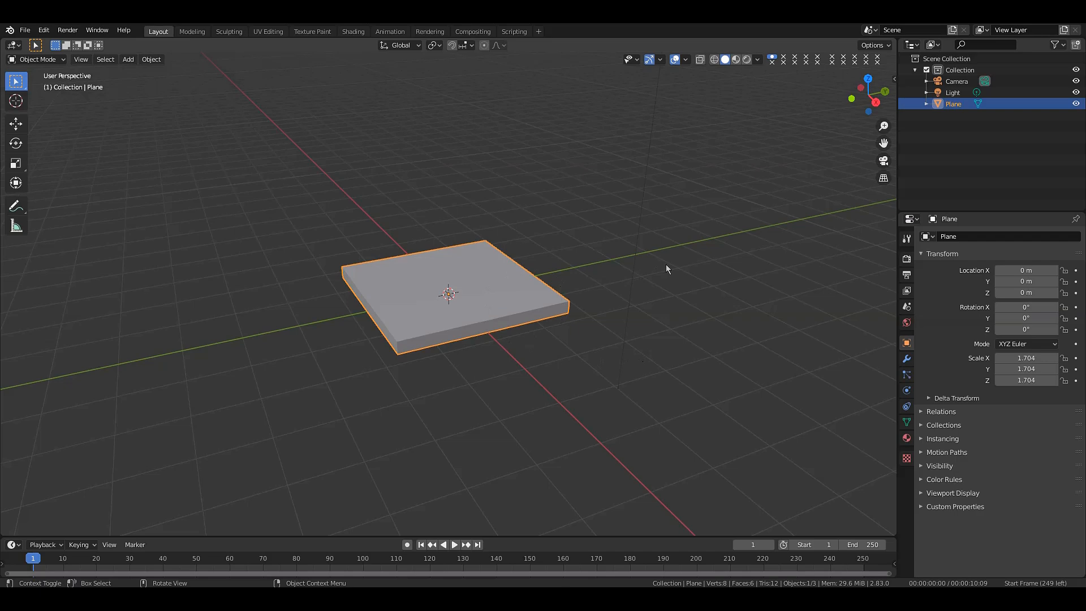
# - Add a cube and scale it into an upright post, about 0.185 in X and Y and 0.9 in Z
pyautogui.hotkey('shift', 'a')
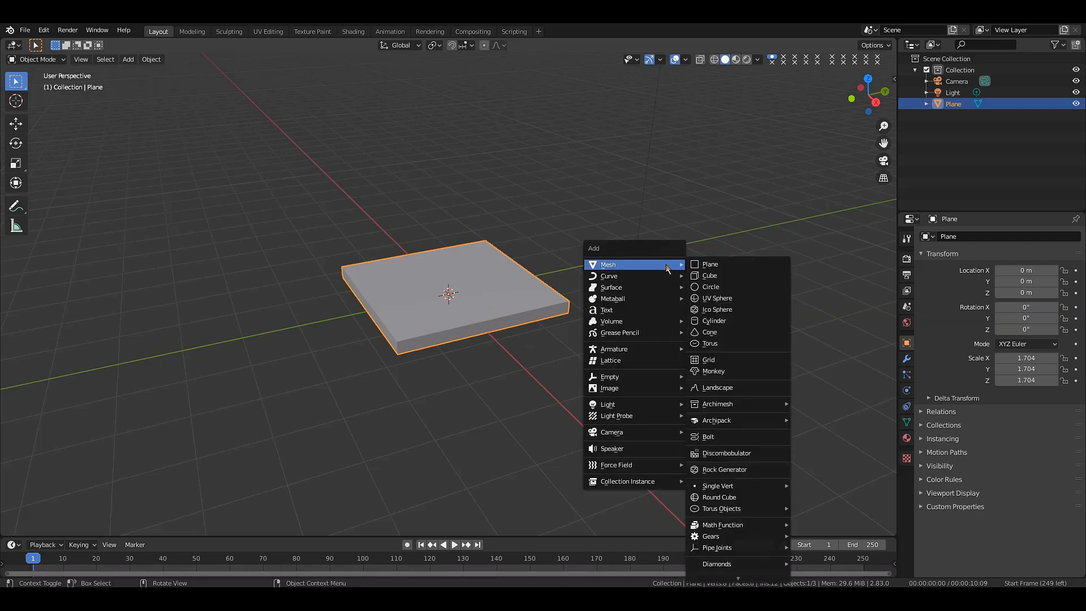
pyautogui.click(705, 277)
pyautogui.press('s')
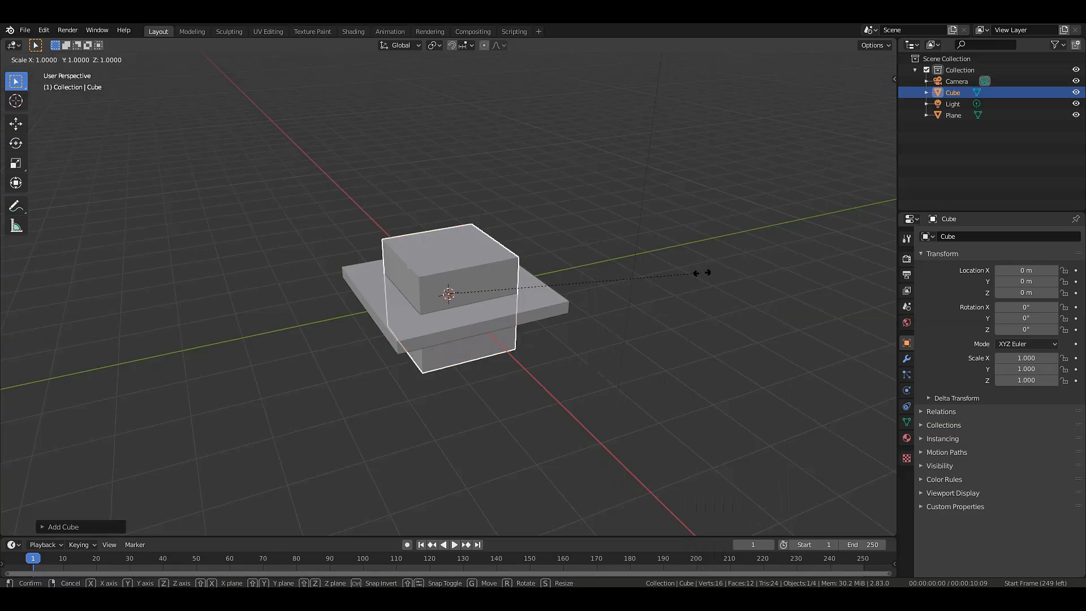
pyautogui.click(497, 297)
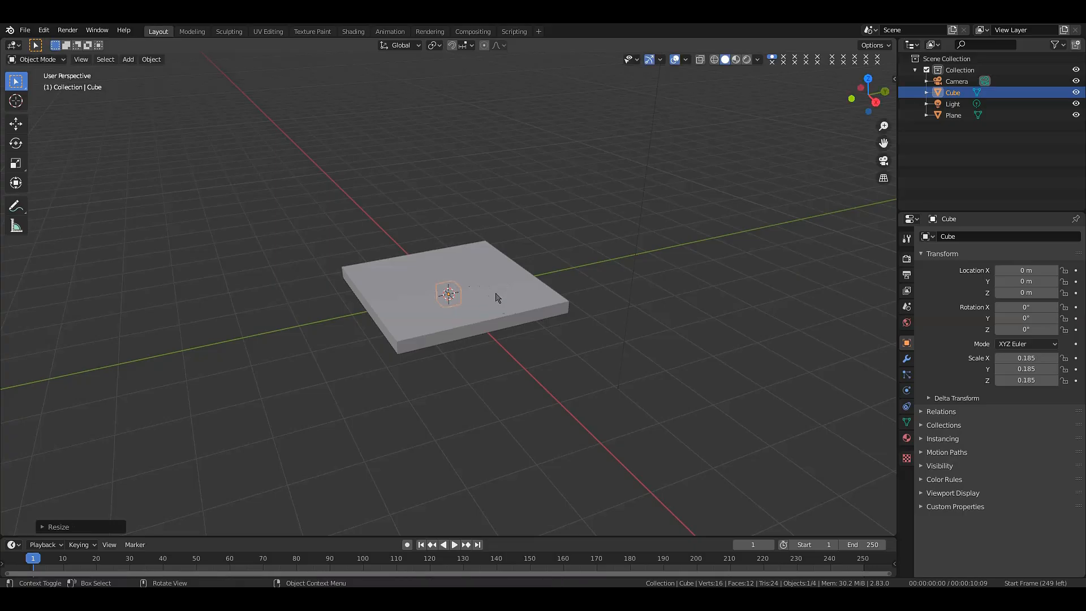
pyautogui.press('s')
pyautogui.press('z')
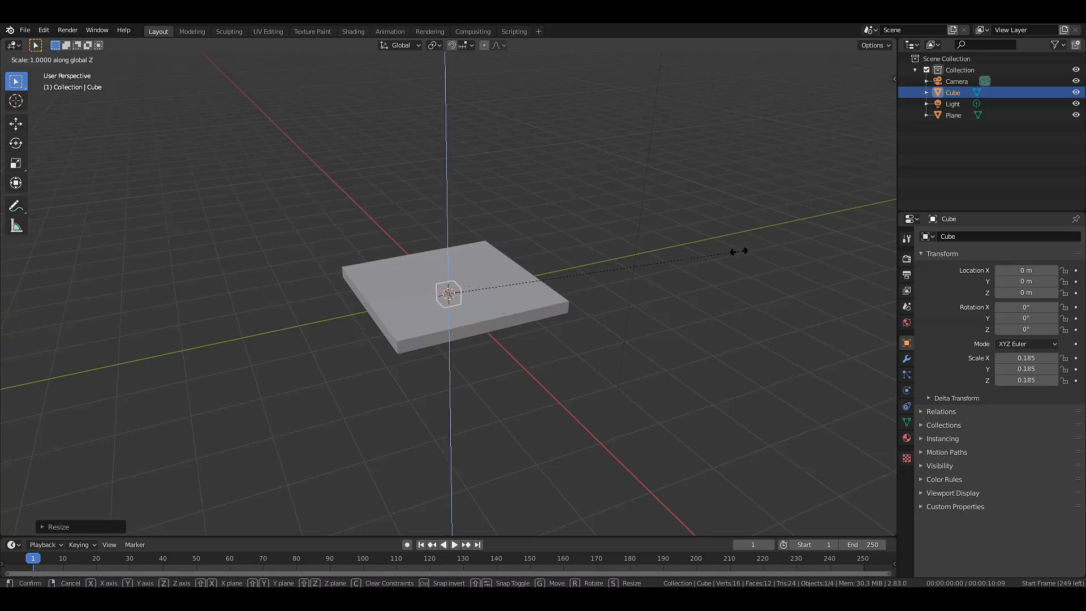
pyautogui.click(85, 254)
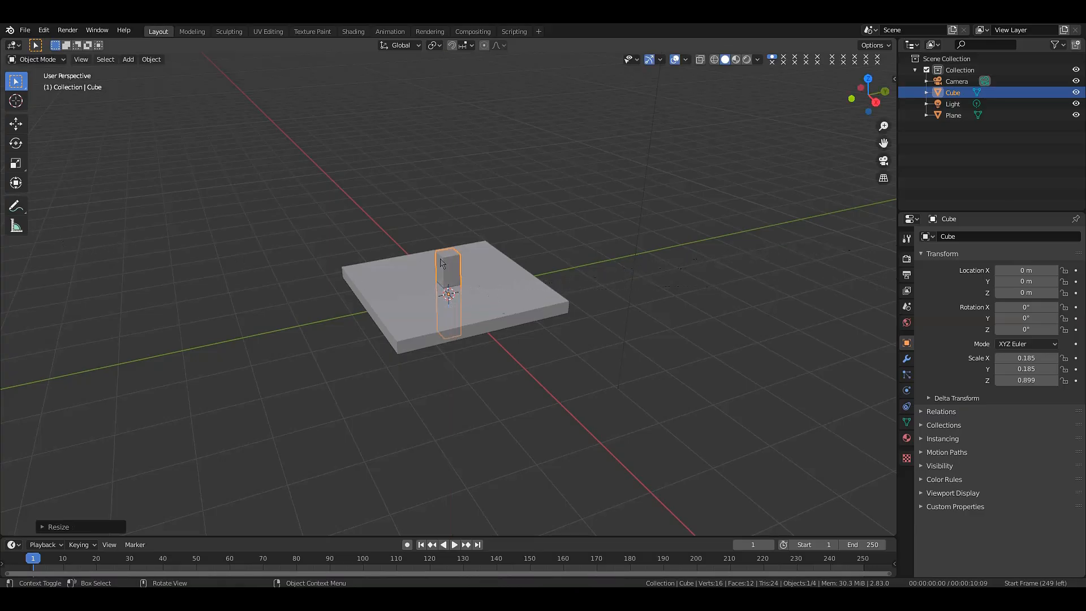
# - From the top view, move the post to the slab's +X, +Y corner, at about X 1.6 m and Y 1.54 m
pyautogui.press('KP_7')
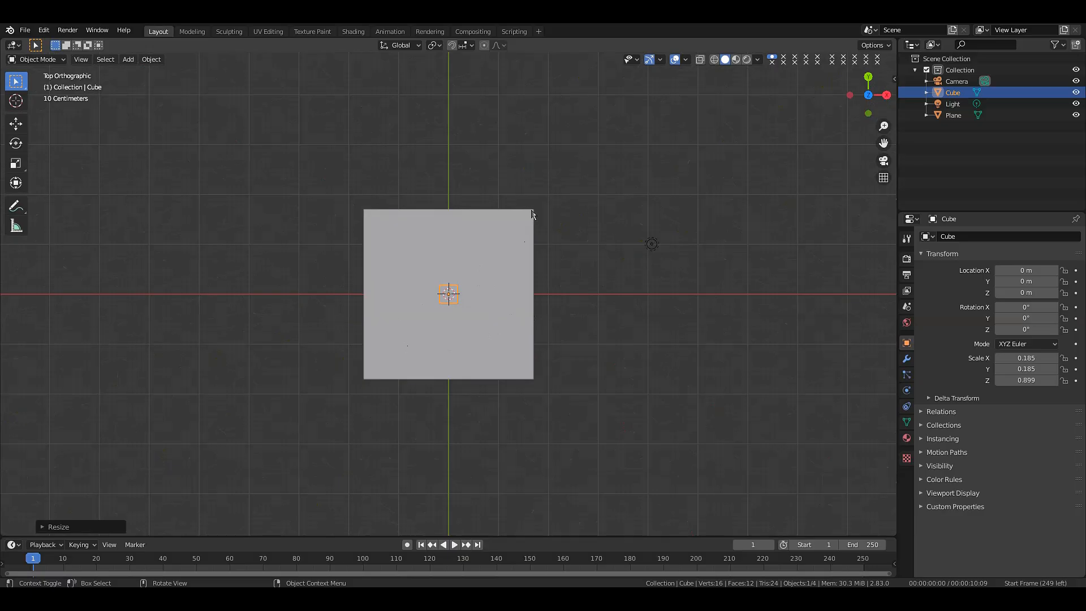
pyautogui.press('g')
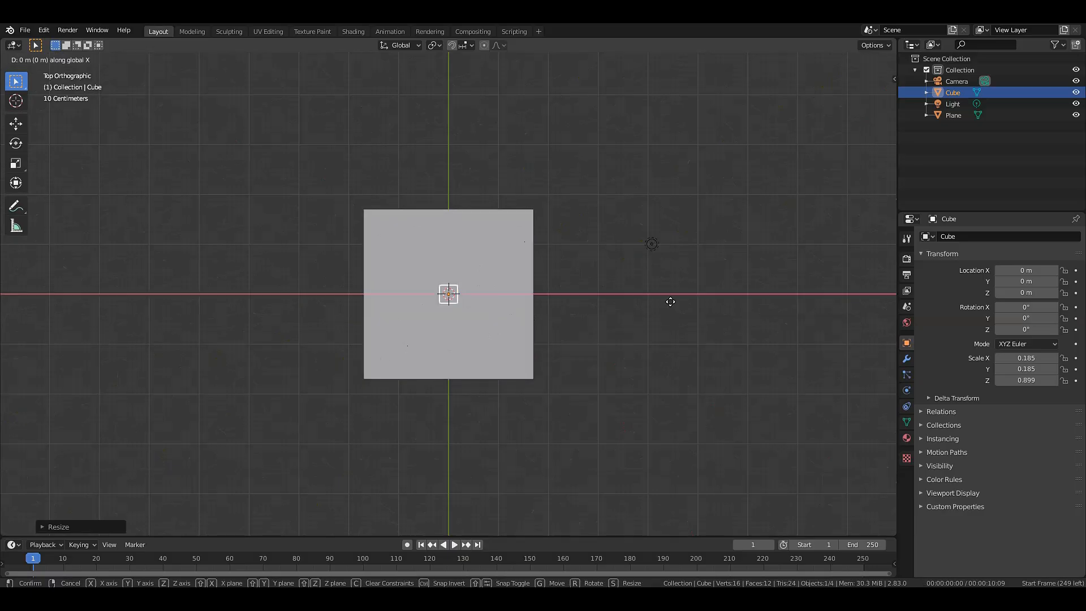
pyautogui.press('x')
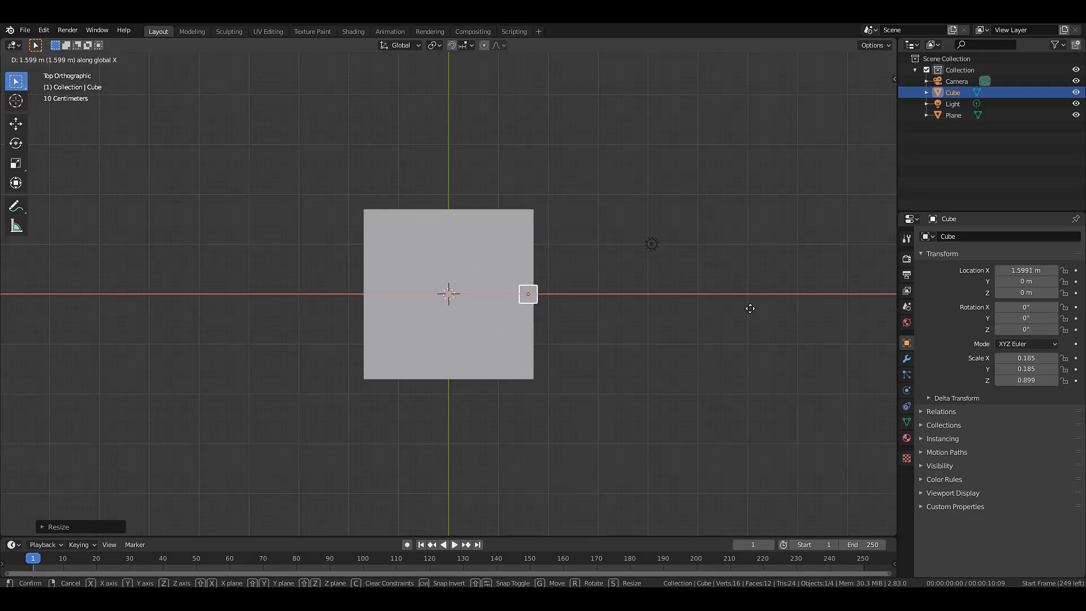
pyautogui.click(750, 308)
pyautogui.press('g')
pyautogui.press('y')
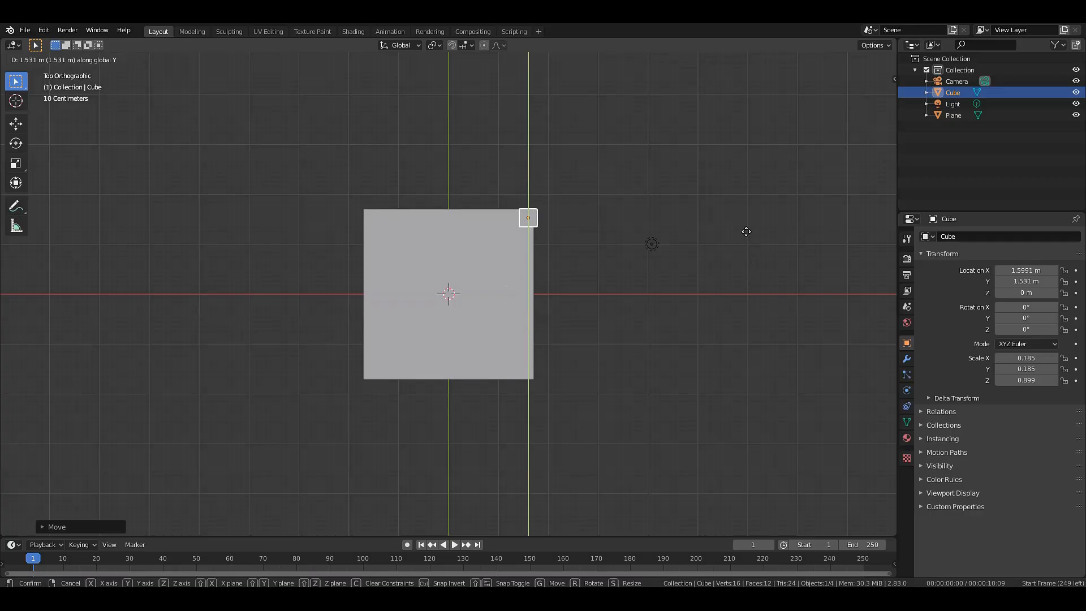
pyautogui.click(747, 232)
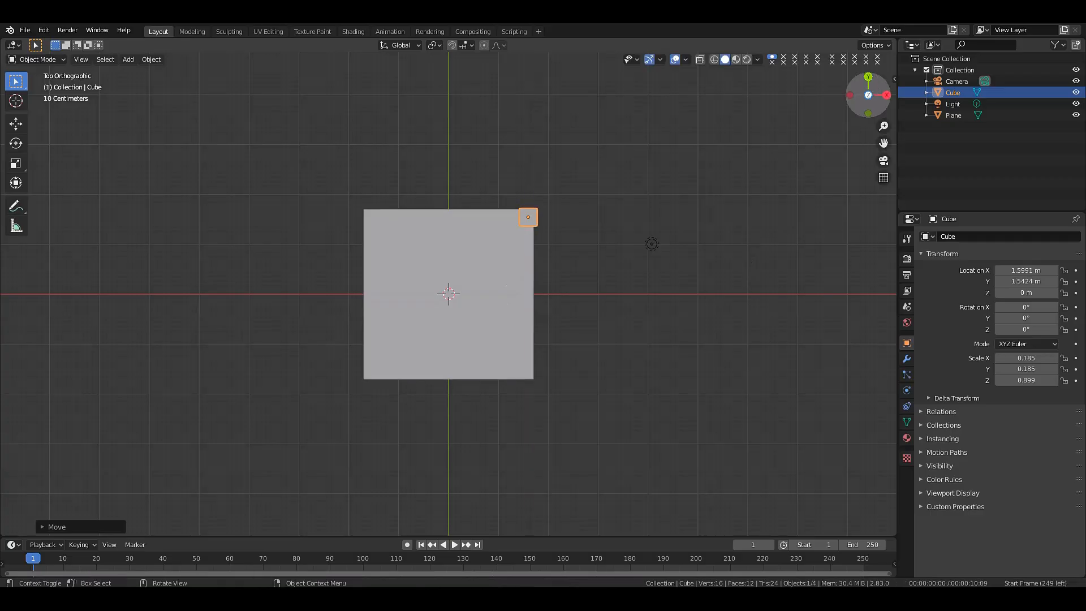
# - Raise the post along Z to about 1.15 m so it stands on top of the slab
pyautogui.moveTo(869, 94); pyautogui.dragTo(888, 29)
pyautogui.press('g')
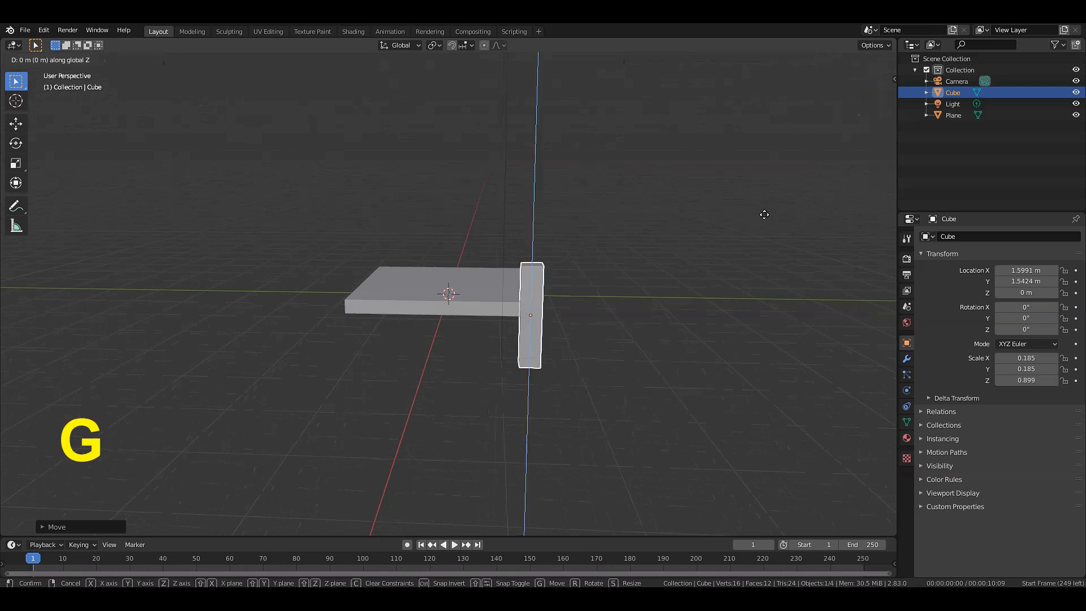
pyautogui.press('z')
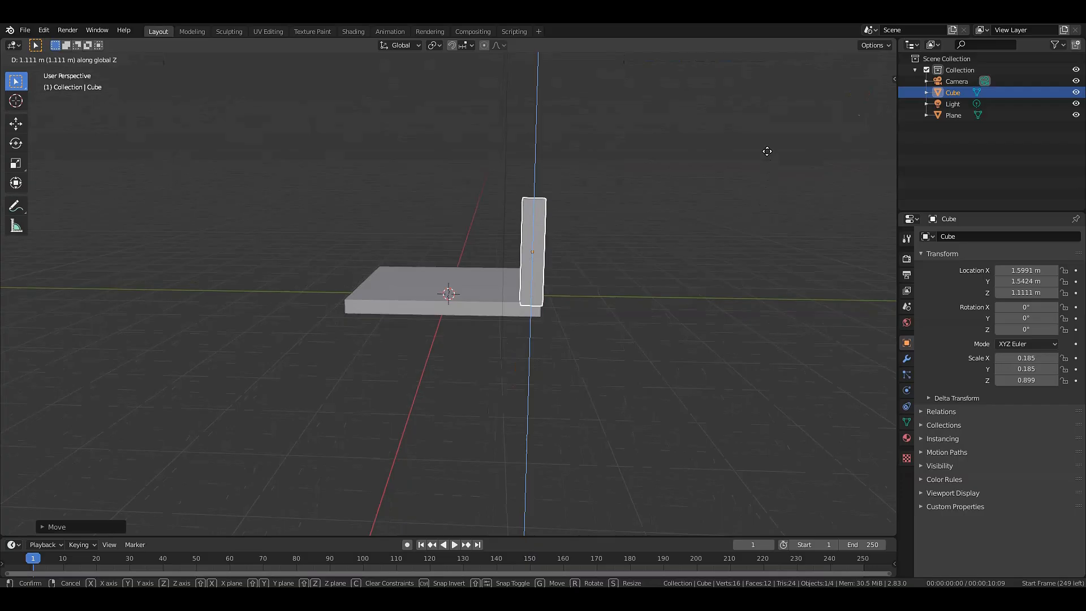
pyautogui.click(767, 149)
pyautogui.scroll(3, 767, 148)
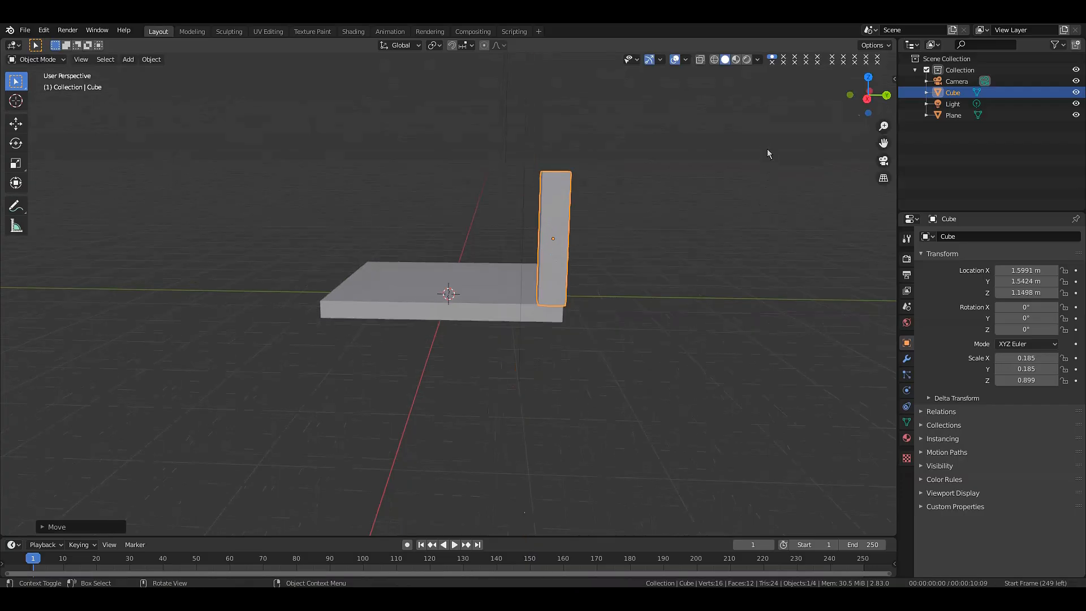
# - Nudge the post inward to about X 1.53 m and Y 1.5 m to line it up with the slab's corner edges
pyautogui.moveTo(875, 97); pyautogui.dragTo(842, 99)
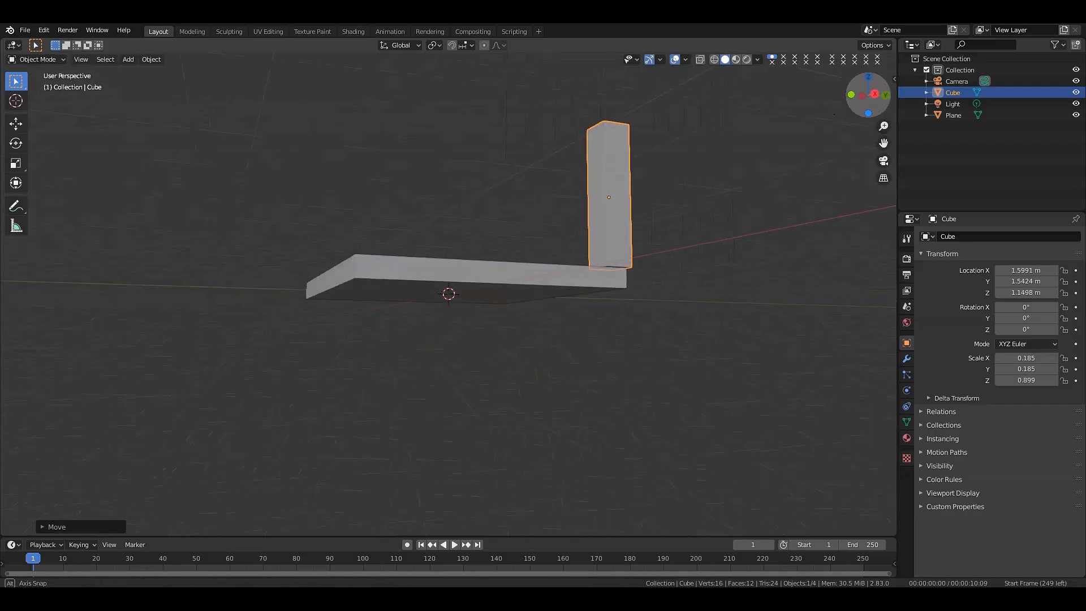
pyautogui.press('g')
pyautogui.press('x')
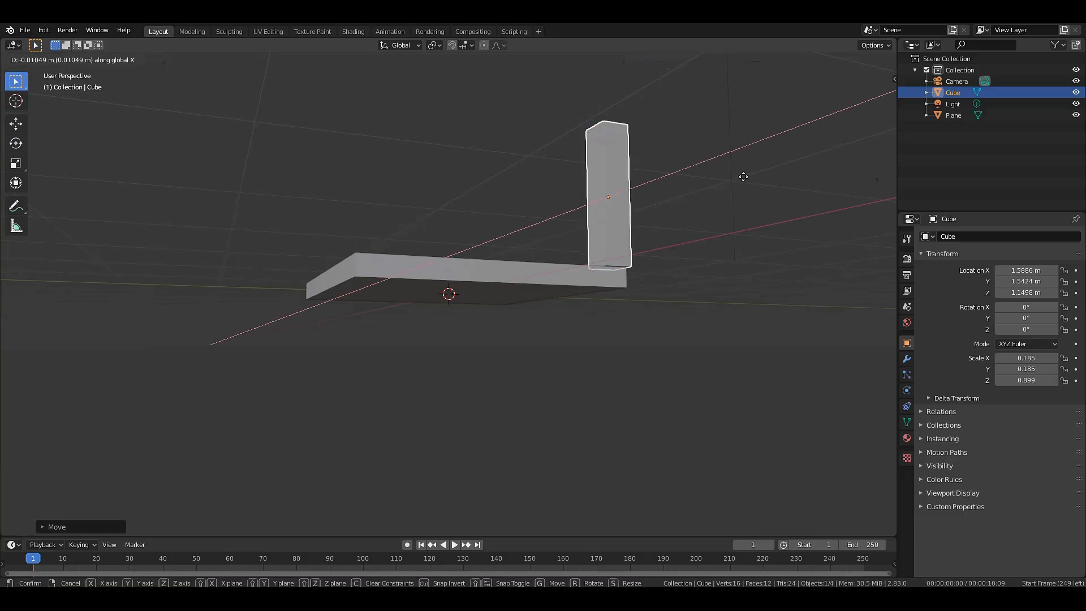
pyautogui.click(743, 181)
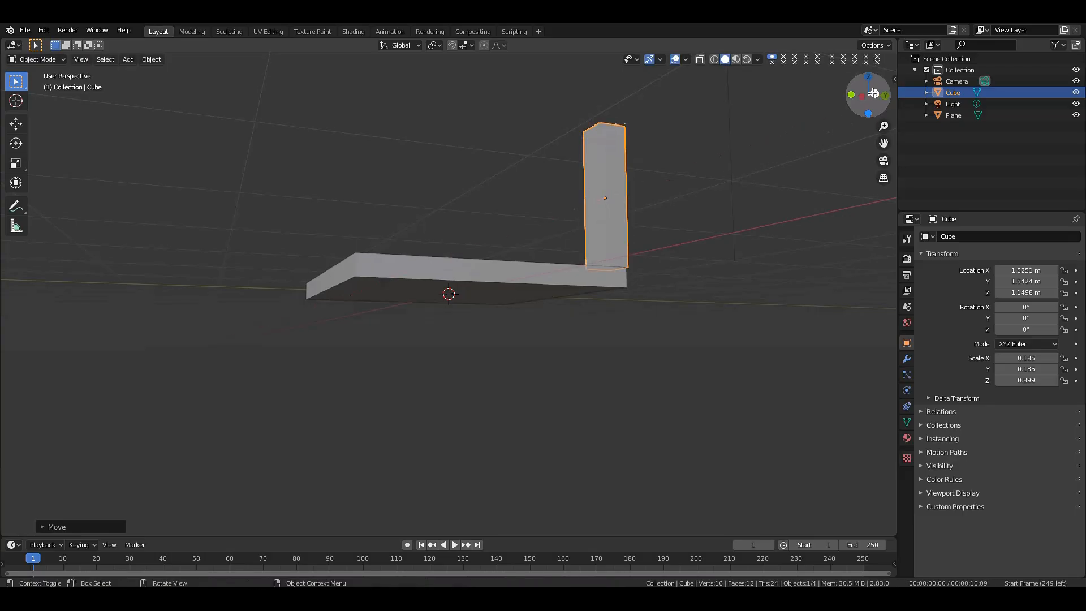
pyautogui.moveTo(868, 95); pyautogui.dragTo(831, 113)
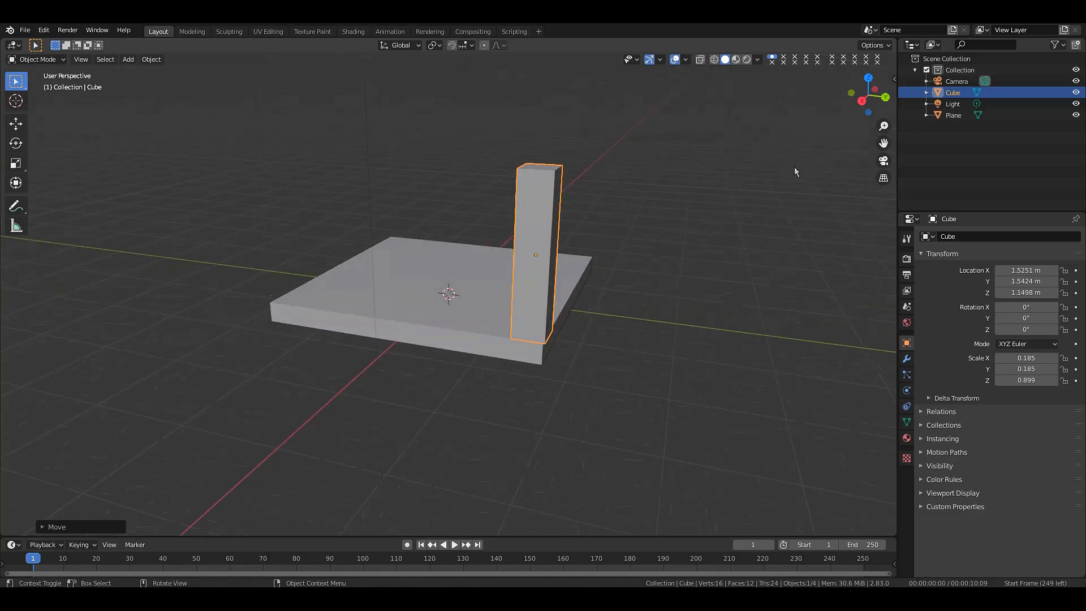
pyautogui.press('g')
pyautogui.press('y')
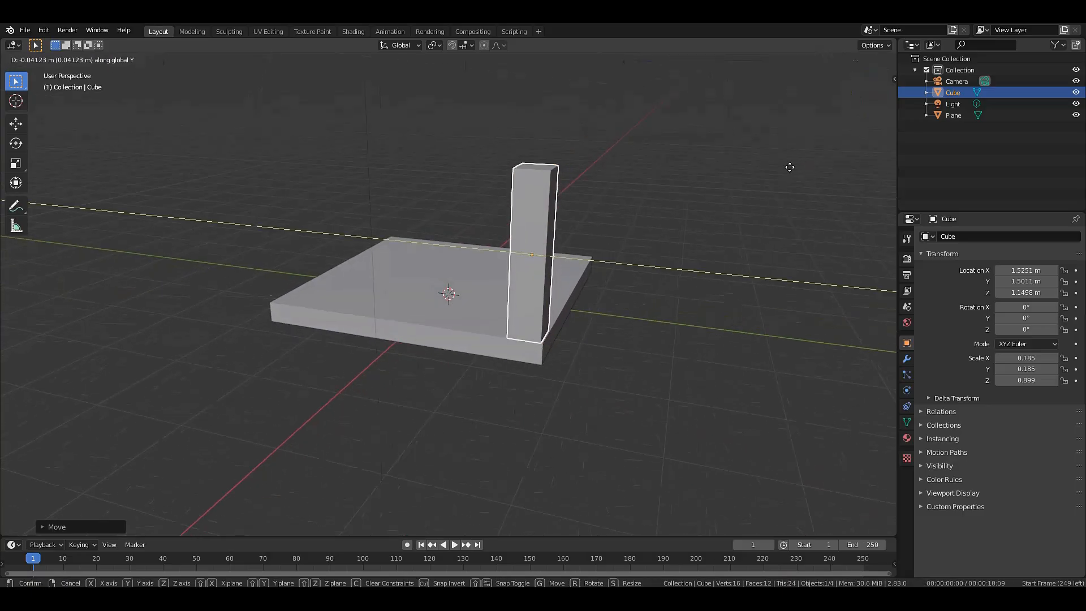
pyautogui.click(791, 167)
# - Shorten the post to a Z scale of about 0.72 and lower it to about Z 0.96 m onto the slab
pyautogui.moveTo(868, 95); pyautogui.dragTo(813, 172)
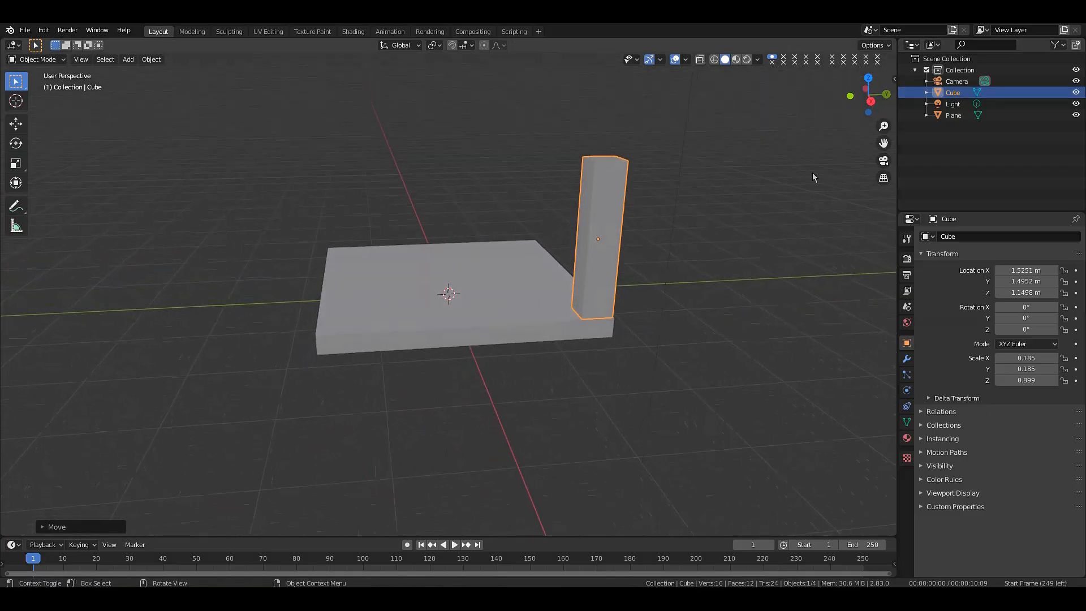
pyautogui.press('s')
pyautogui.press('z')
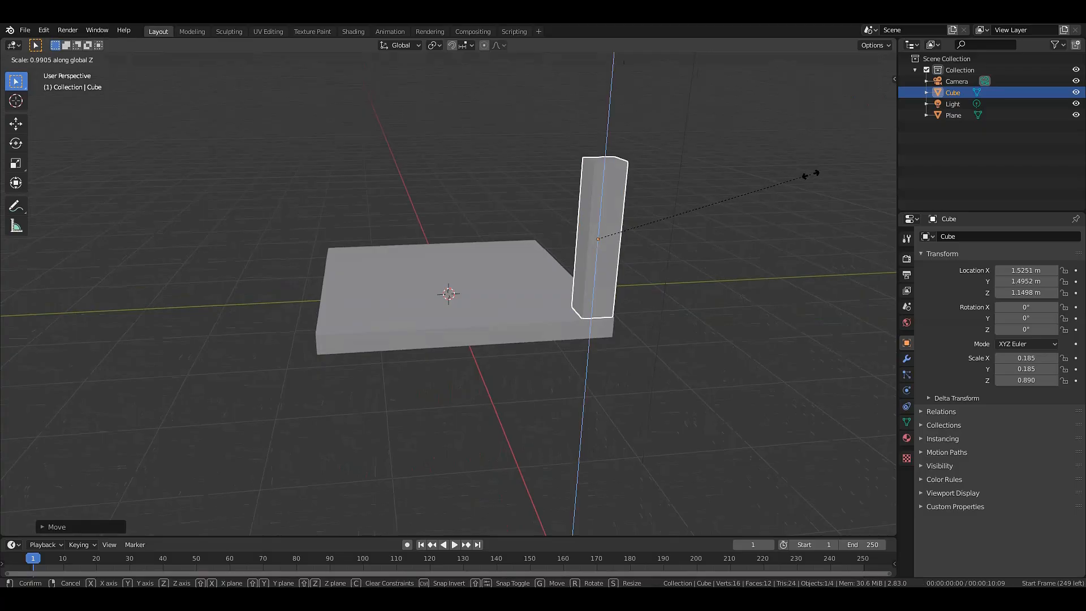
pyautogui.click(773, 200)
pyautogui.moveTo(868, 95); pyautogui.dragTo(882, 91)
pyautogui.press('g')
pyautogui.press('z')
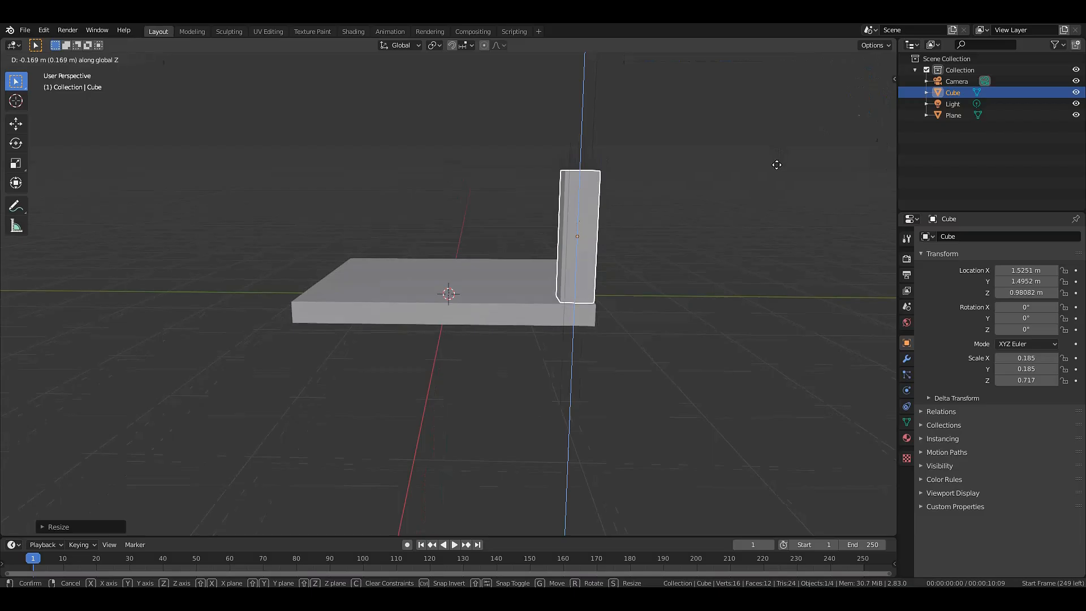
pyautogui.click(777, 170)
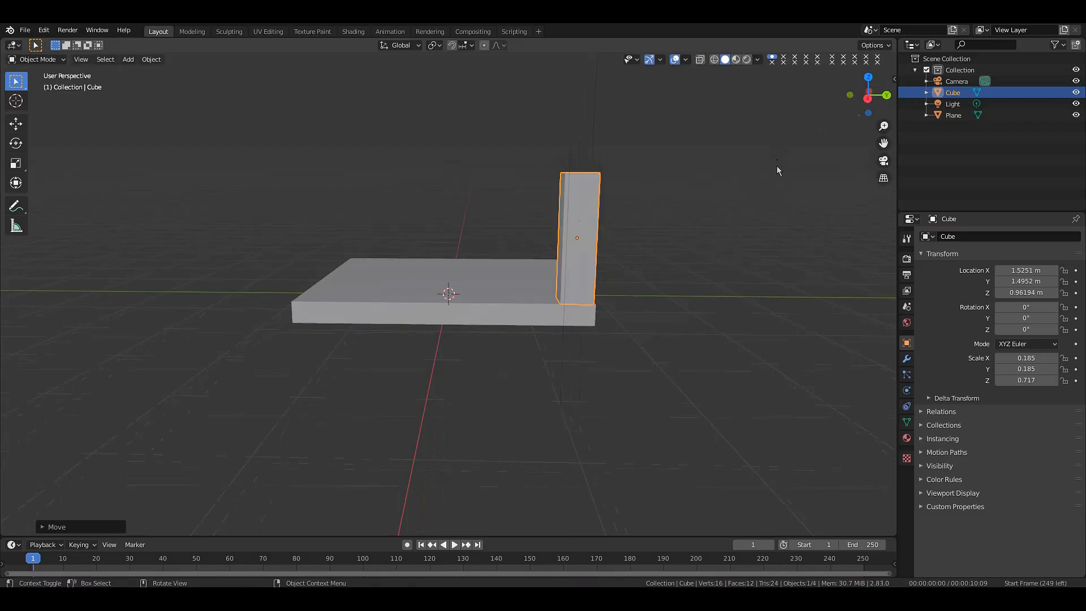
# - Tilt the post outward about -14.6° around X and shift it along Y to about 1.66 m
pyautogui.press('r')
pyautogui.press('x')
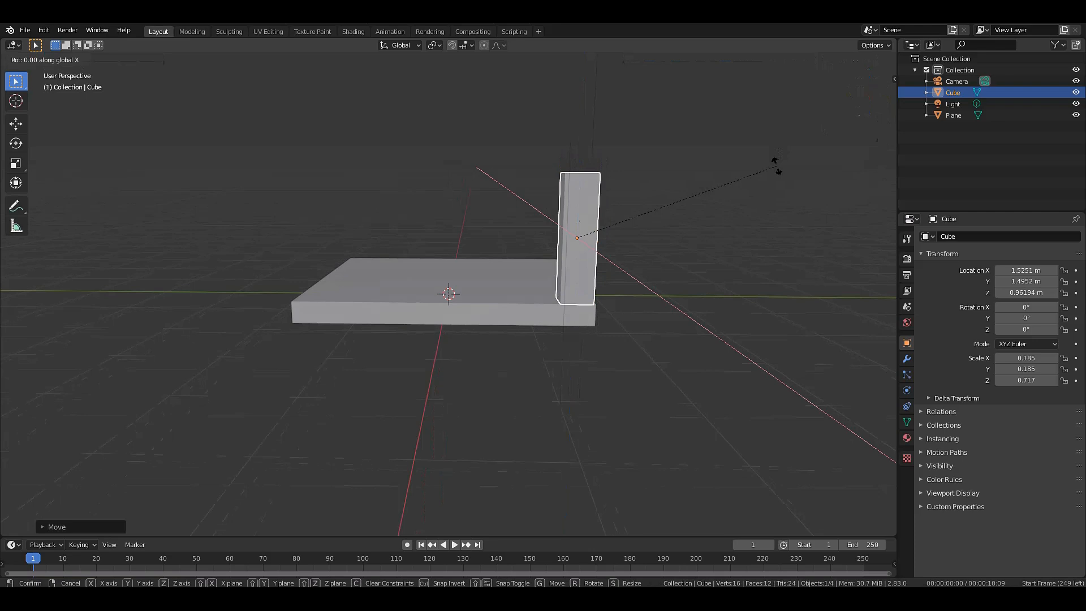
pyautogui.click(780, 219)
pyautogui.press('g')
pyautogui.press('y')
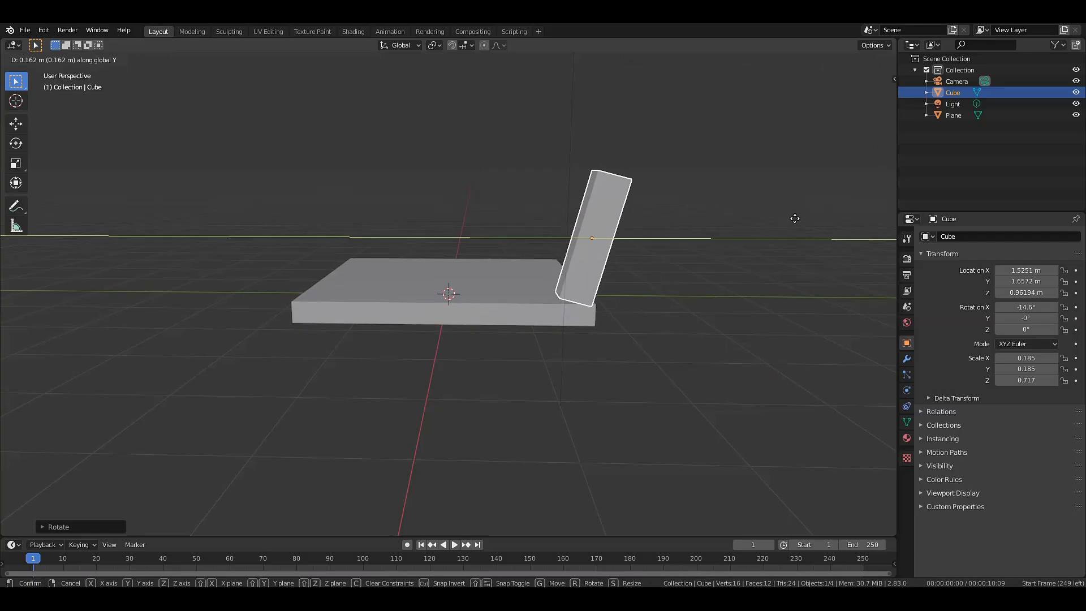
pyautogui.click(795, 220)
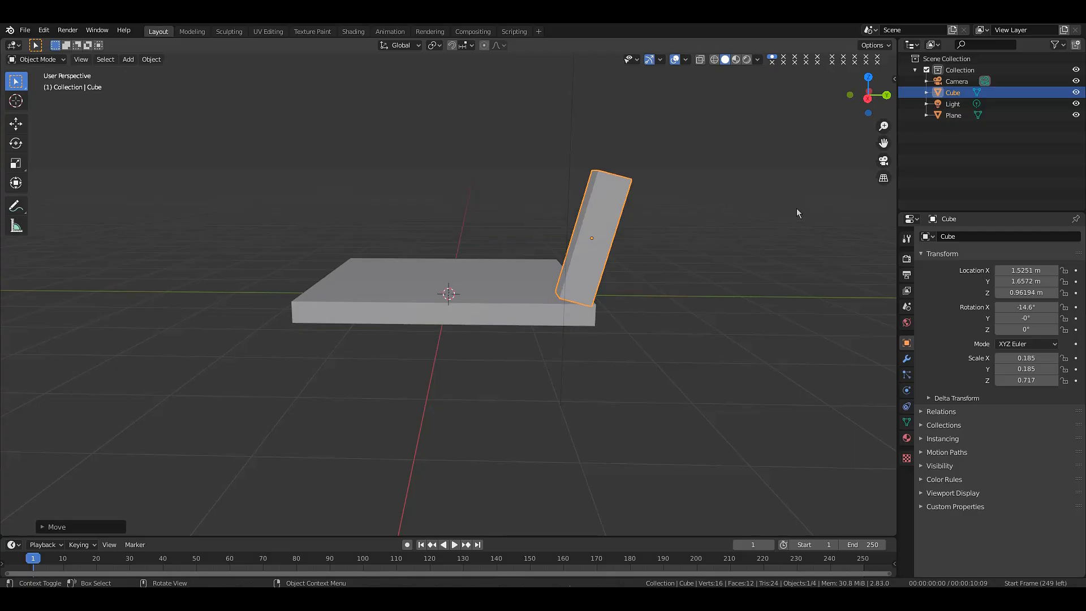
# - Lower the tilted post along Z to about 0.83 m so its base sinks into the slab
pyautogui.moveTo(870, 97); pyautogui.dragTo(890, 56)
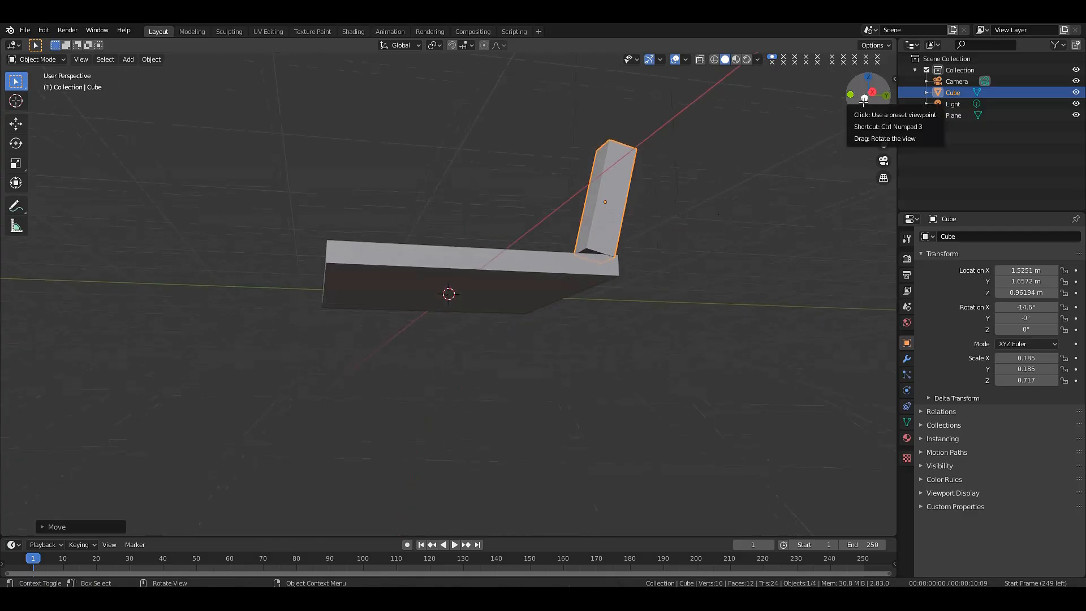
pyautogui.moveTo(870, 97); pyautogui.dragTo(773, 205)
pyautogui.press('g')
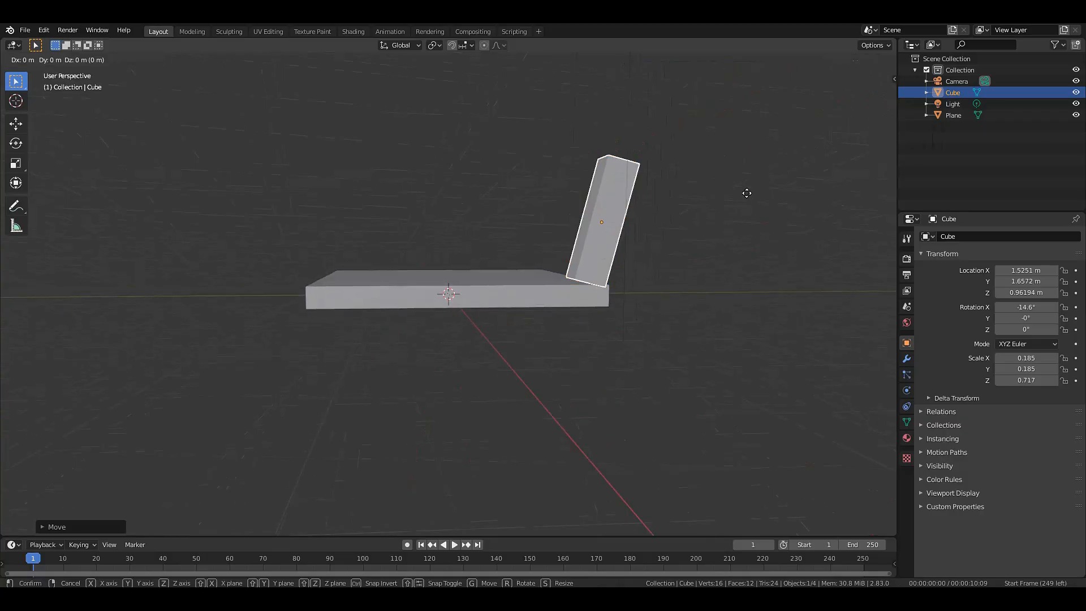
pyautogui.press('z')
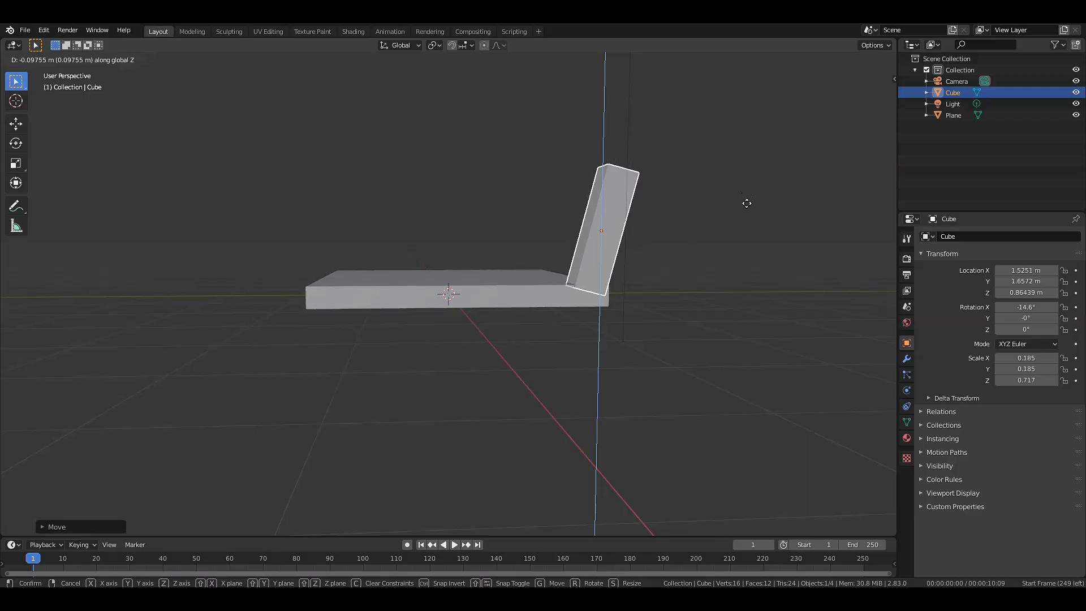
pyautogui.click(747, 205)
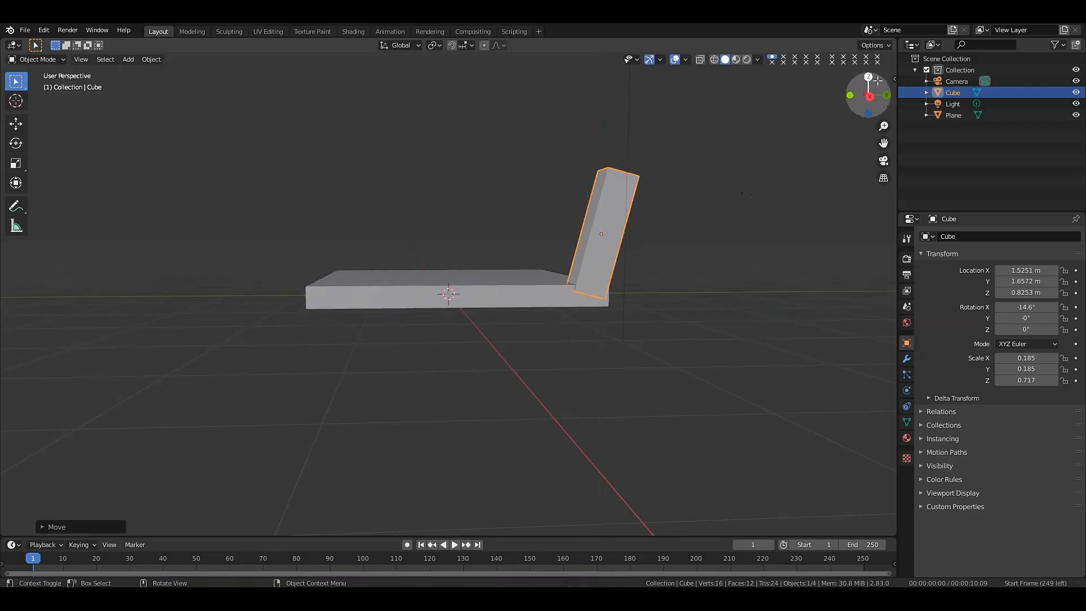
# - Nudge the tilted post inward along X to about 1.514 m so it lines up with the slab's edge
pyautogui.moveTo(877, 89); pyautogui.dragTo(1077, 64)
pyautogui.scroll(2, 829, 255)
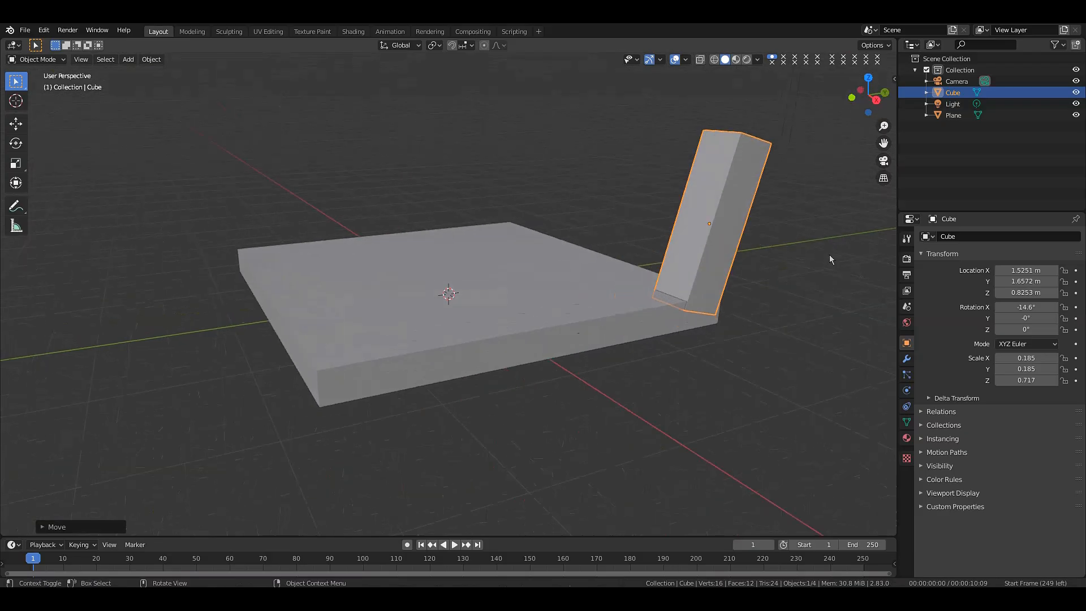
pyautogui.press('g')
pyautogui.press('x')
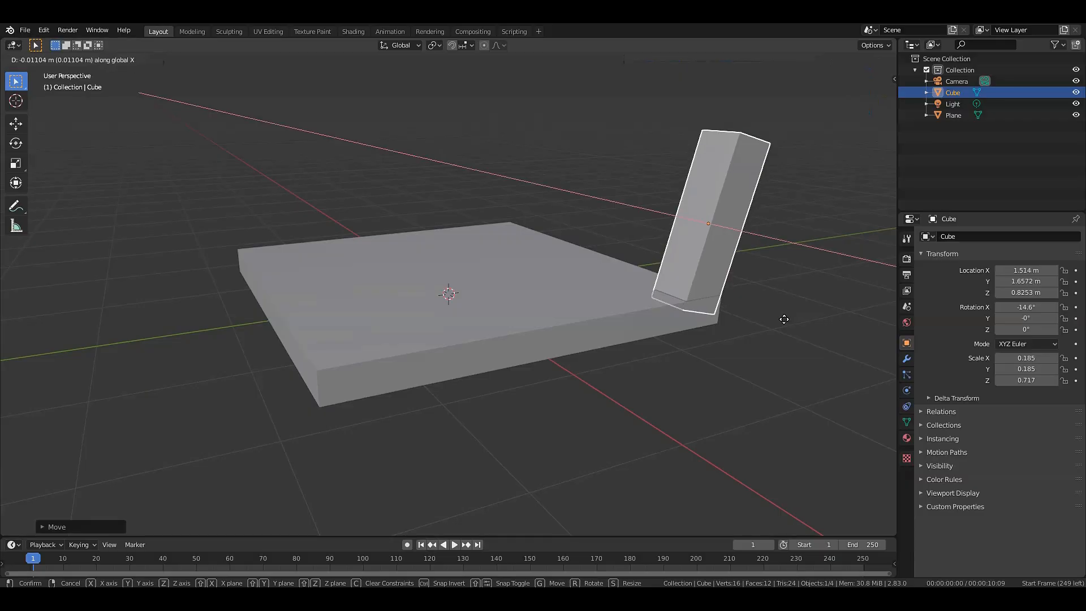
pyautogui.click(786, 315)
pyautogui.click(800, 293)
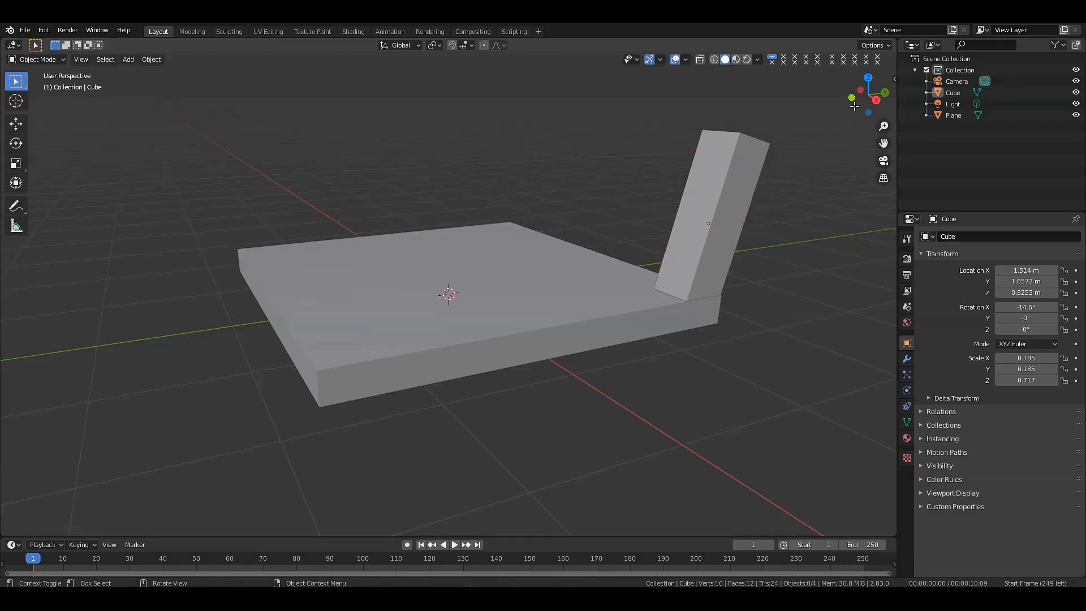
# - Add a Mirror modifier to the post, mirroring on the Y axis only with Plane as the mirror object
pyautogui.moveTo(864, 99); pyautogui.dragTo(770, 198)
pyautogui.scroll(-3, 770, 198)
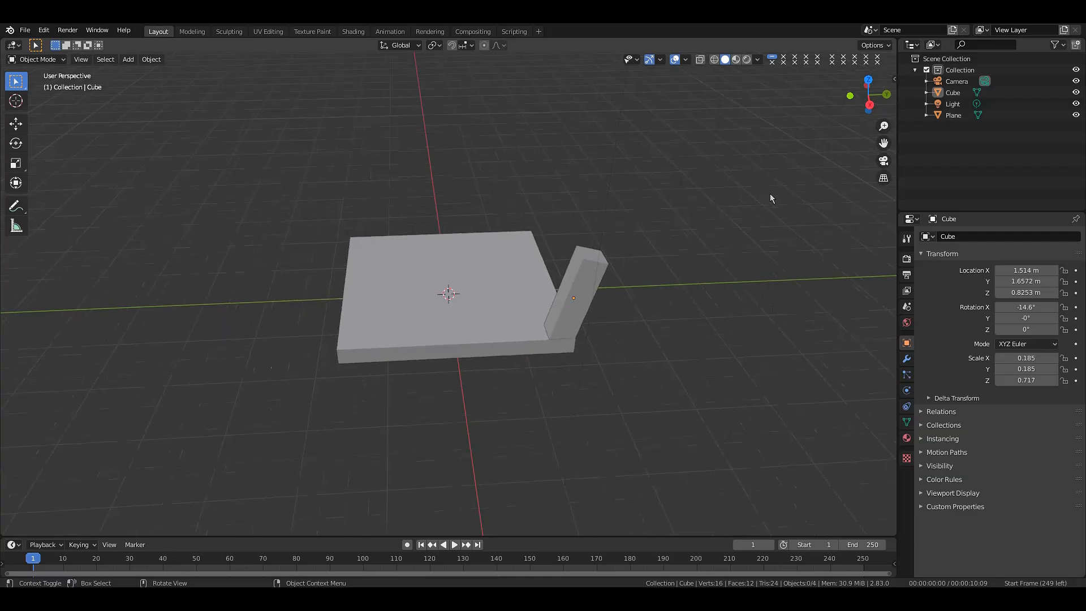
pyautogui.click(575, 290)
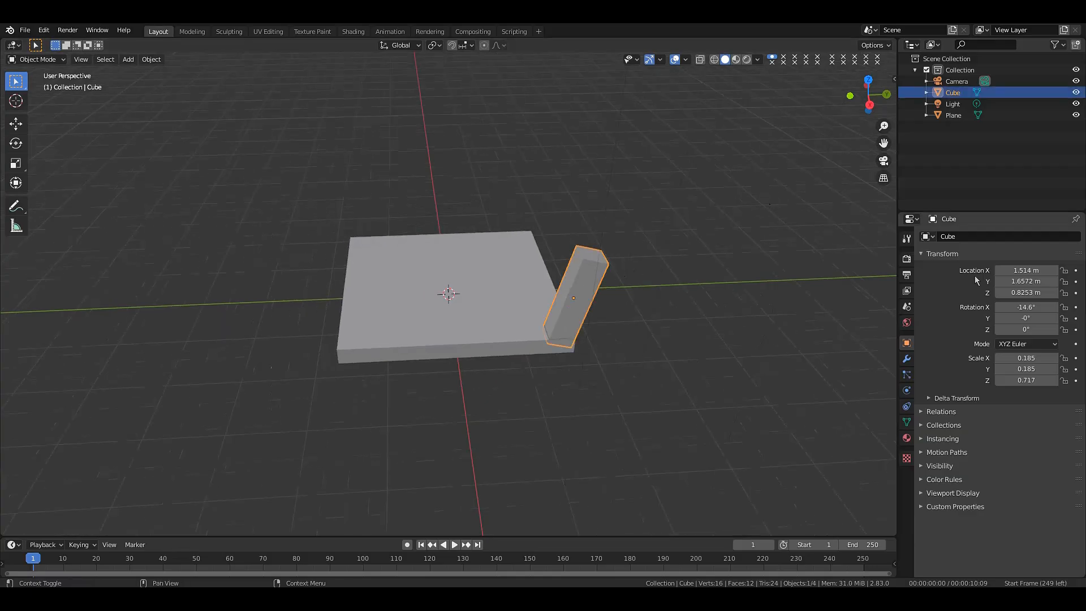
pyautogui.click(906, 361)
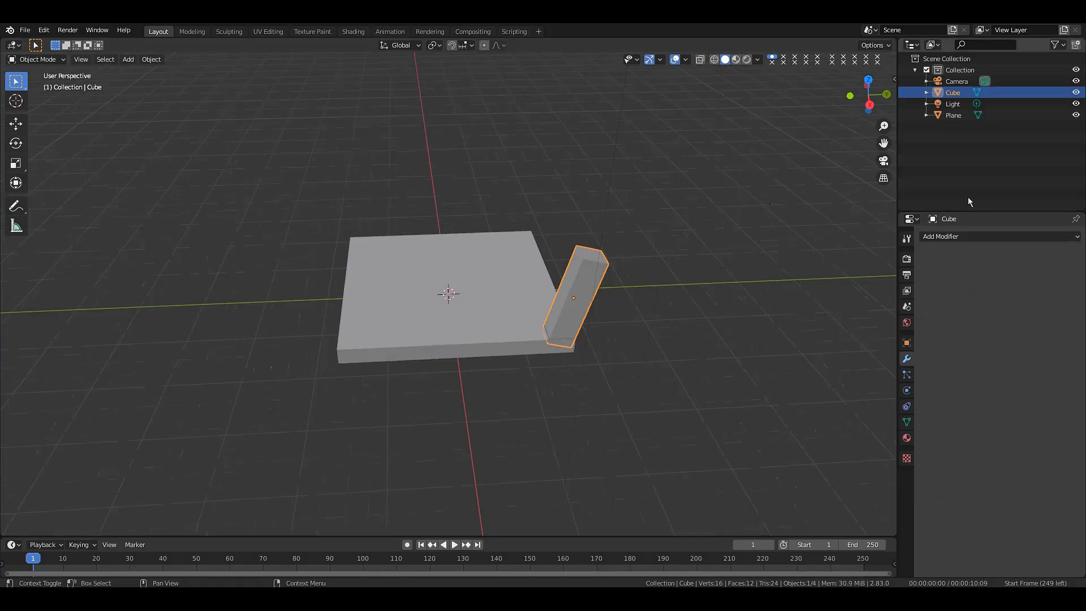
pyautogui.click(952, 236)
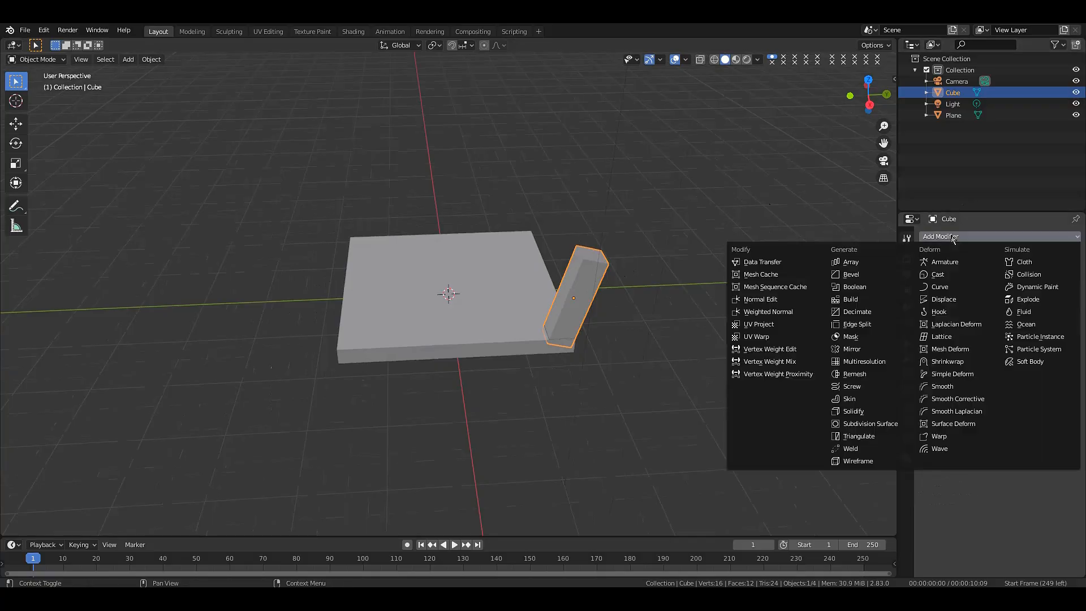
pyautogui.click(860, 350)
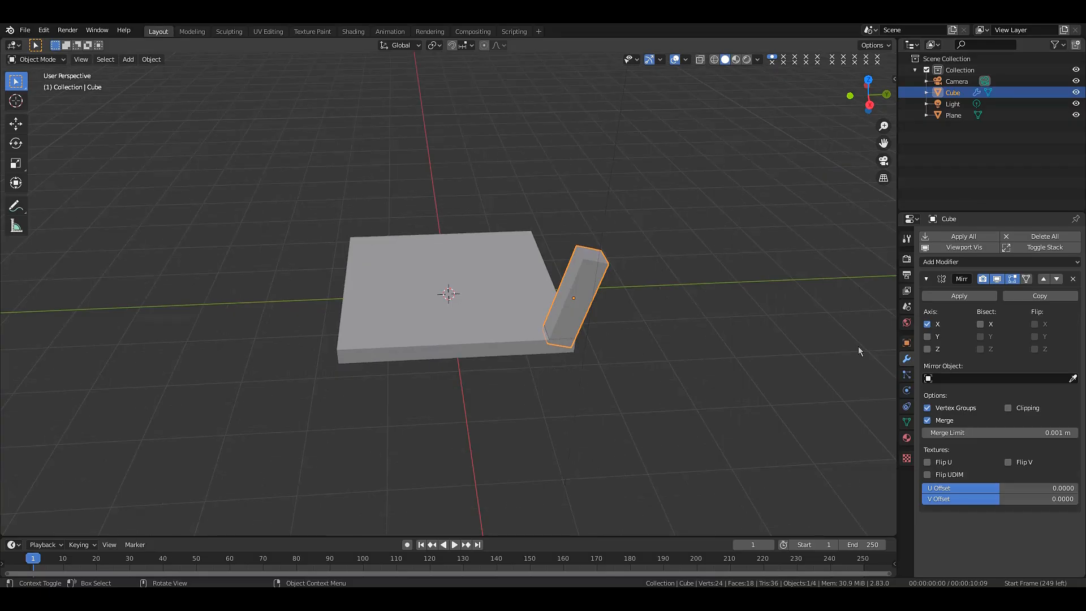
pyautogui.click(928, 338)
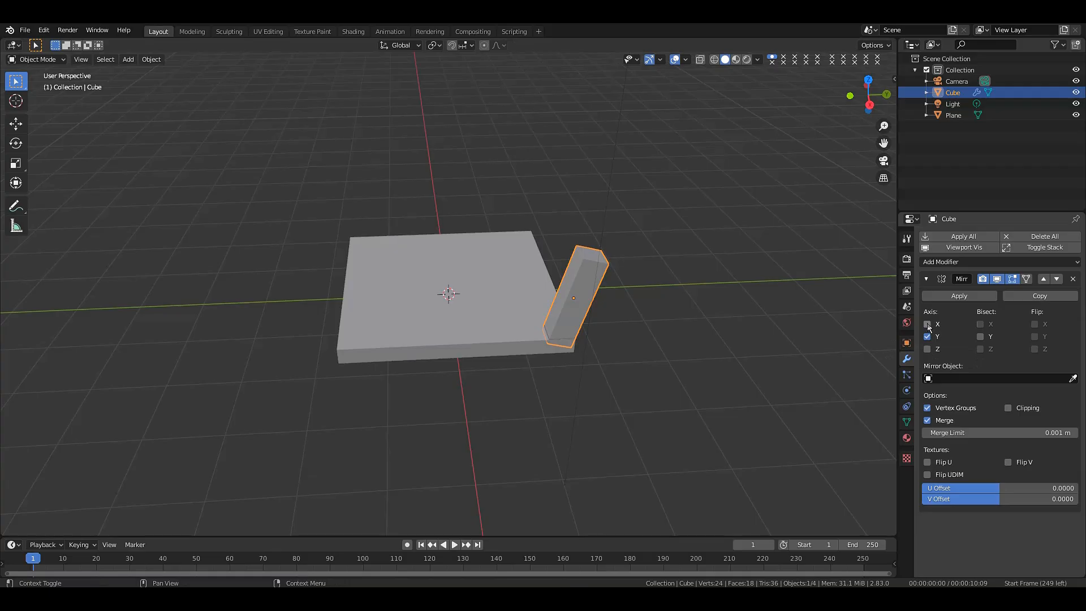
pyautogui.click(1011, 378)
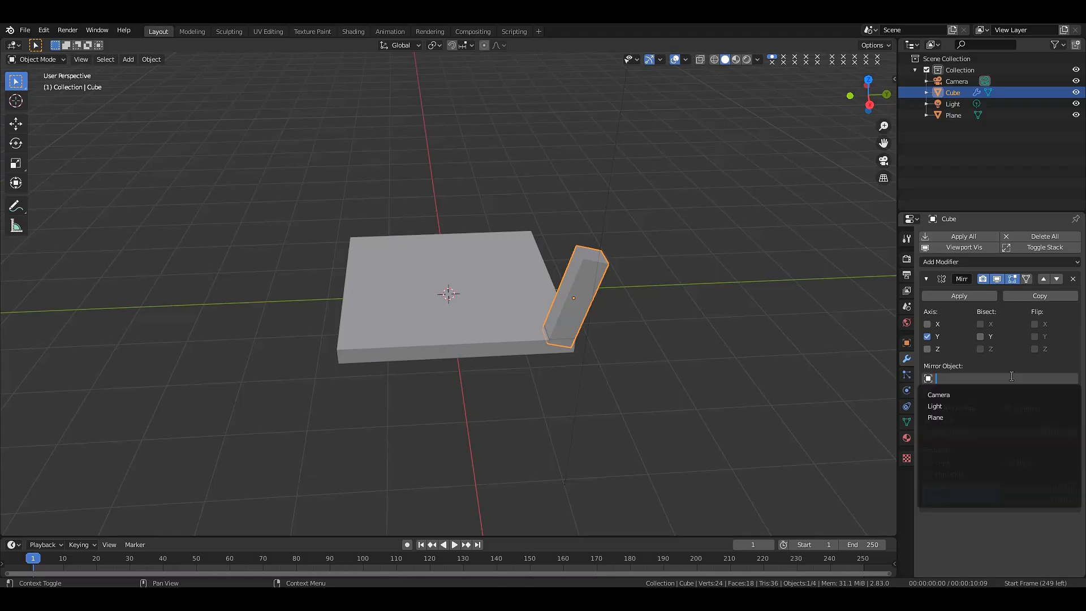
pyautogui.click(944, 417)
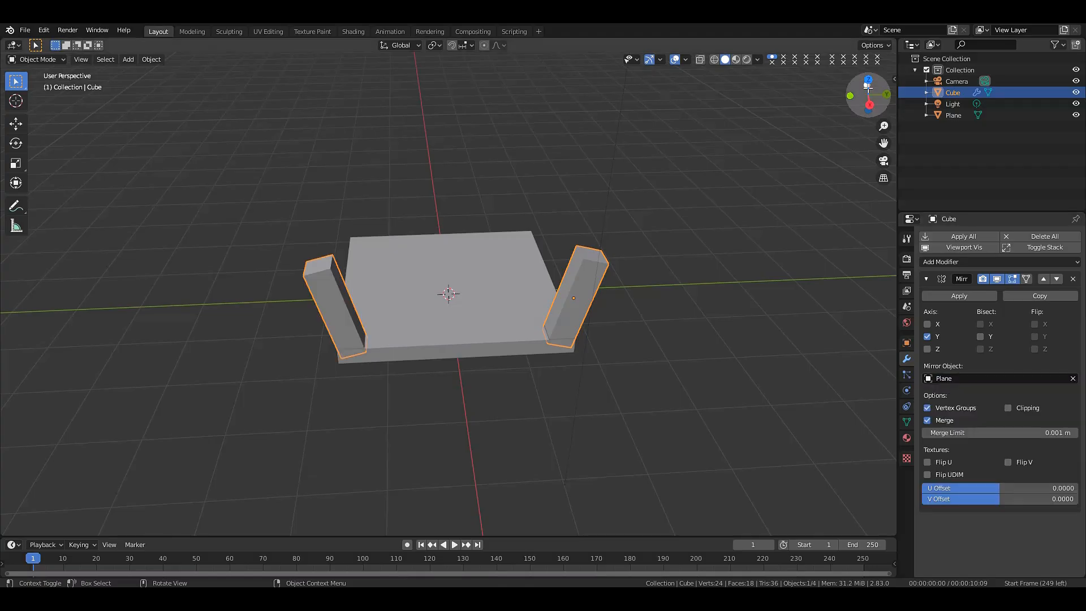
# - Enable the X axis in the post's Mirror modifier as well, giving a post at each slab corner
pyautogui.moveTo(430, 391); pyautogui.dragTo(552, 390, button='middle')
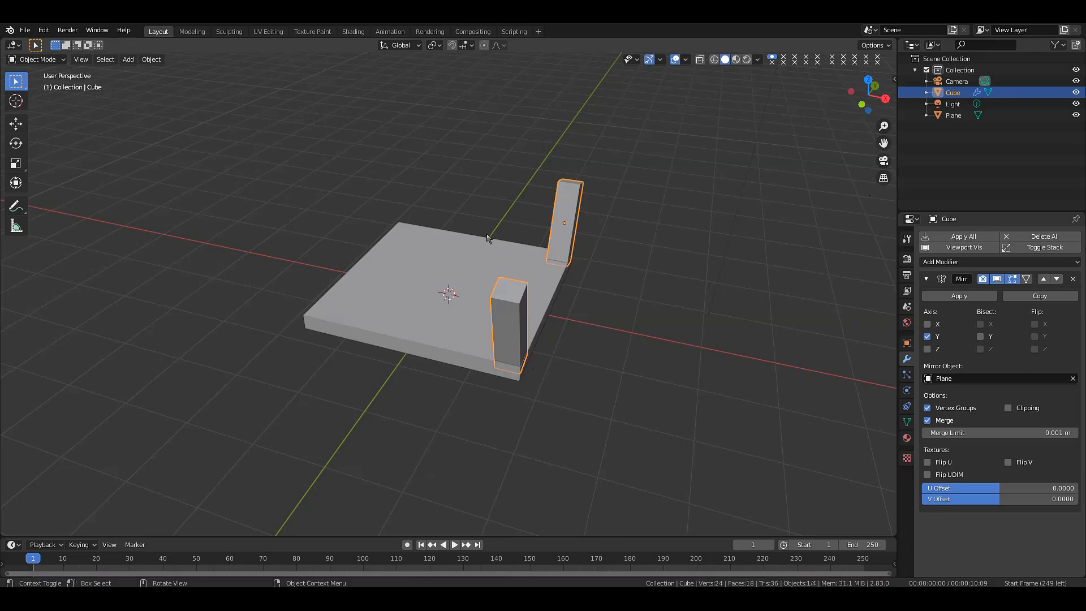
pyautogui.click(927, 324)
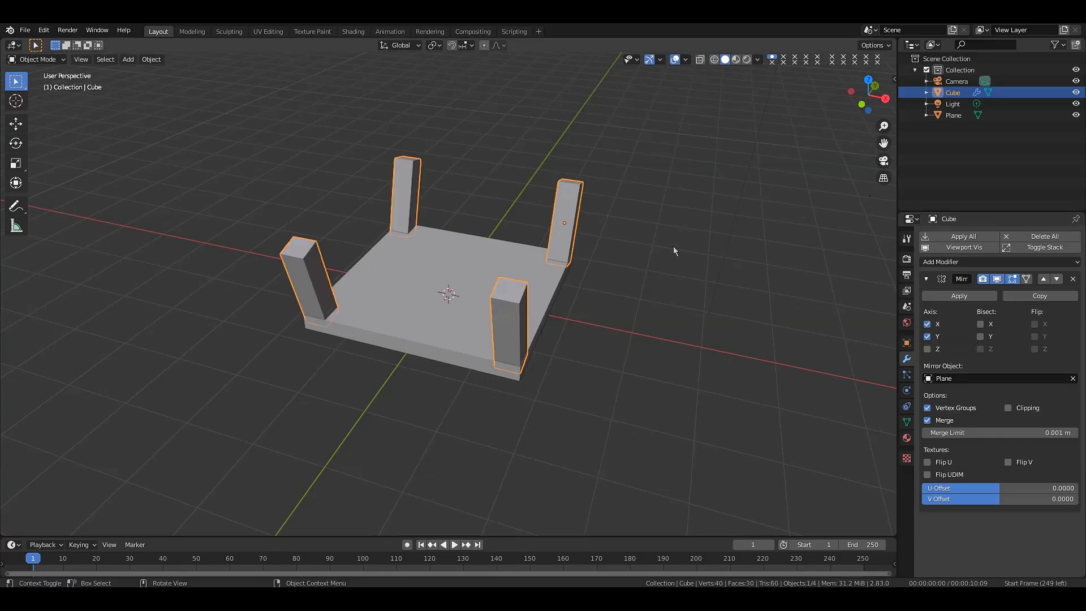
pyautogui.moveTo(868, 93); pyautogui.dragTo(755, 131)
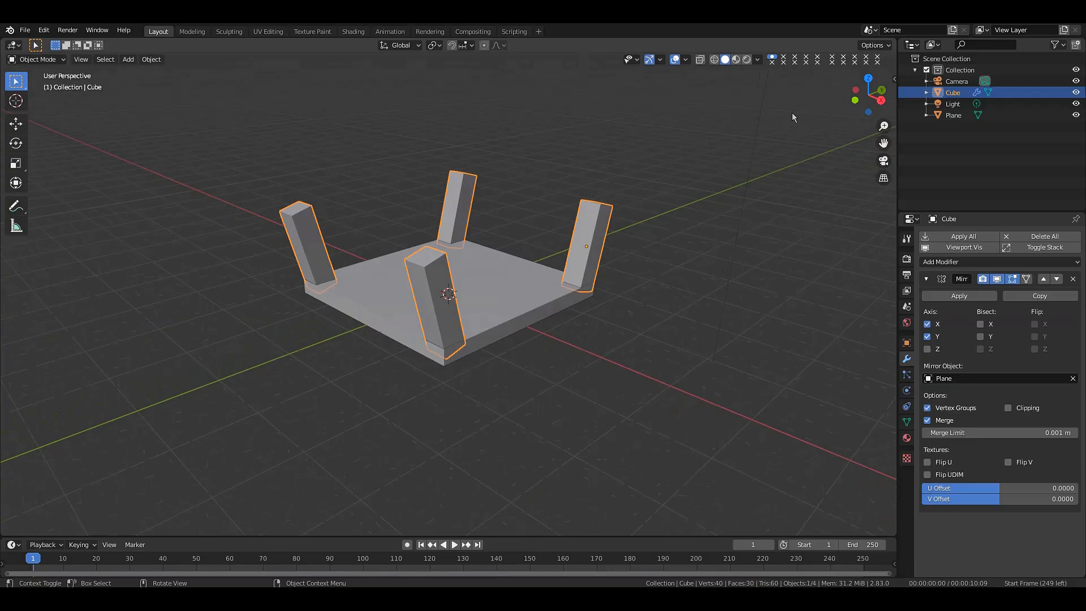
# - Duplicate the slab and raise the copy straight up along Z, just above the original
pyautogui.moveTo(869, 95); pyautogui.dragTo(956, 90)
pyautogui.click(502, 309)
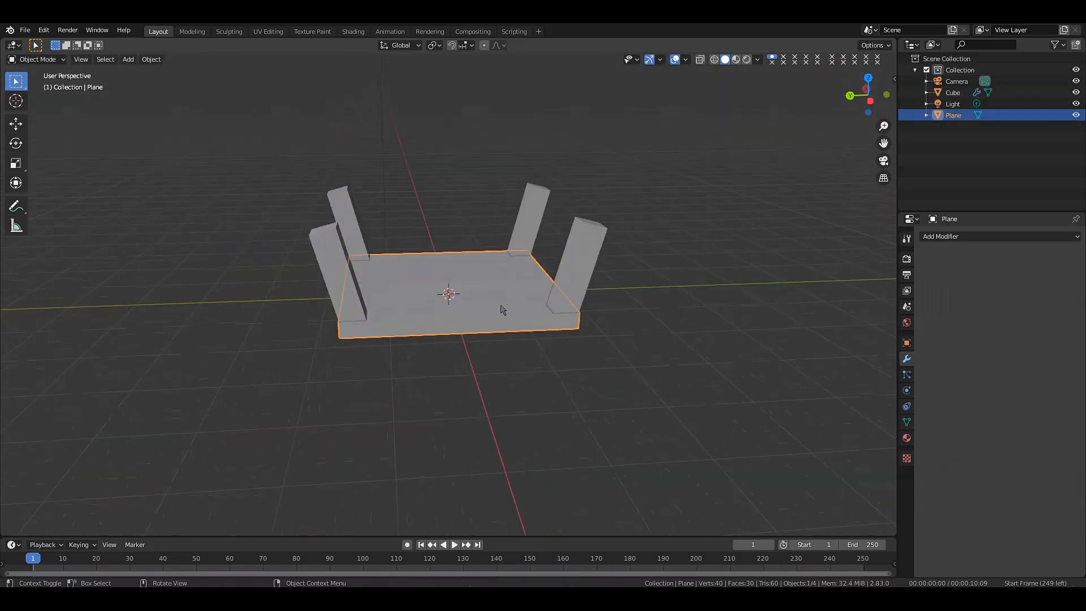
pyautogui.hotkey('shift', 'd')
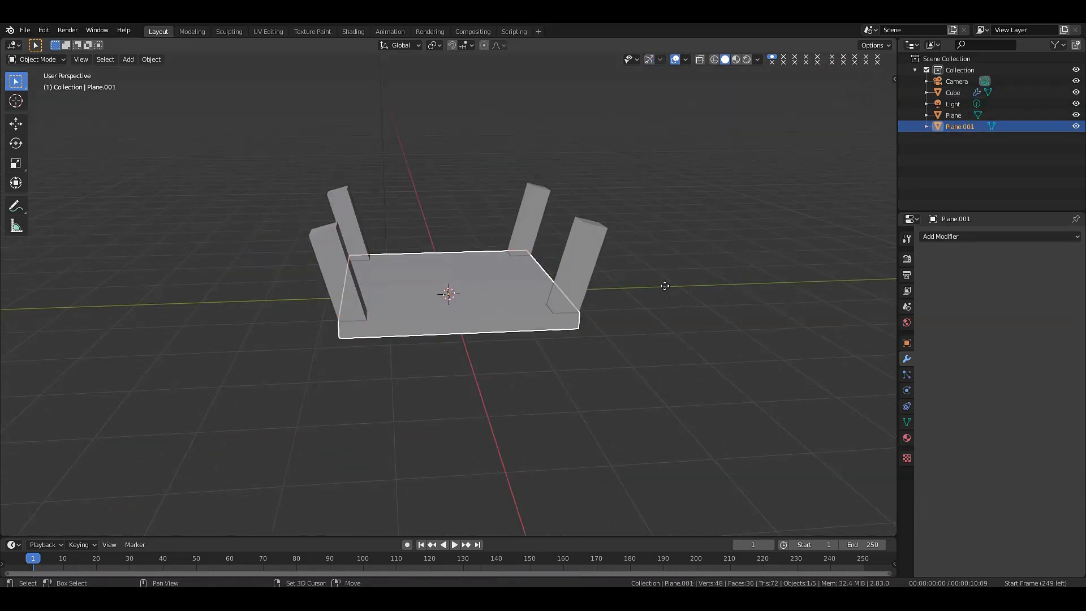
pyautogui.press('z')
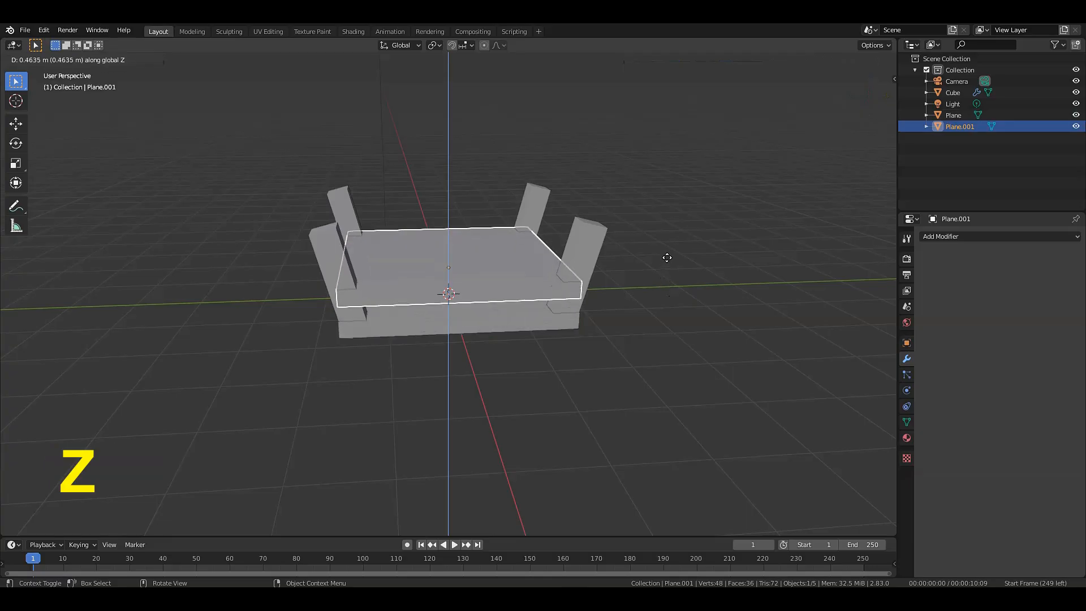
pyautogui.click(667, 257)
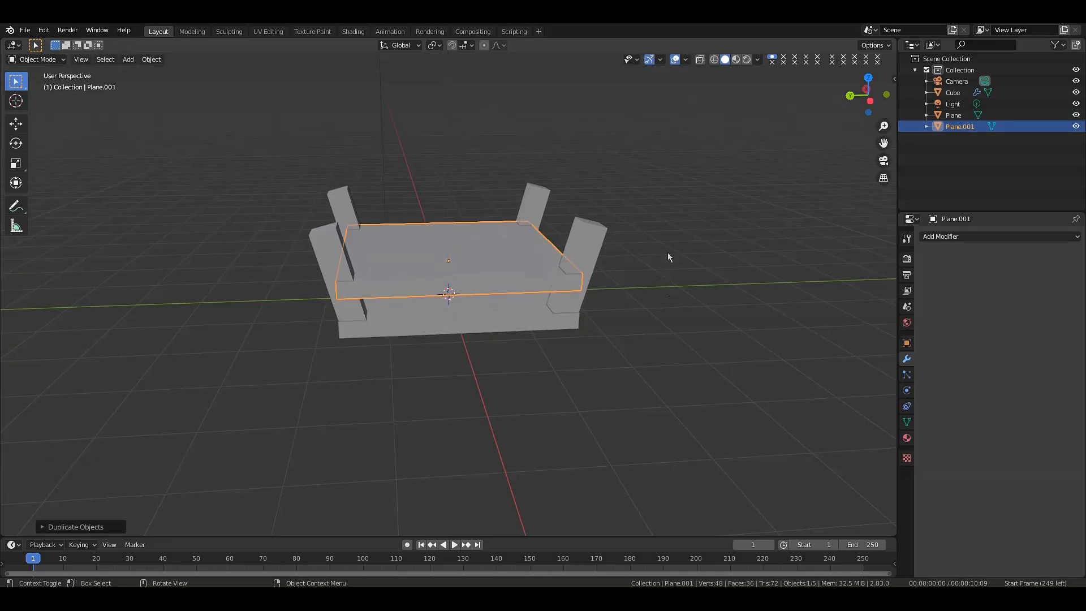
# - Rotate the slab copy 90° around Y and scale it down along Z into a low upright board
pyautogui.write('ry9')
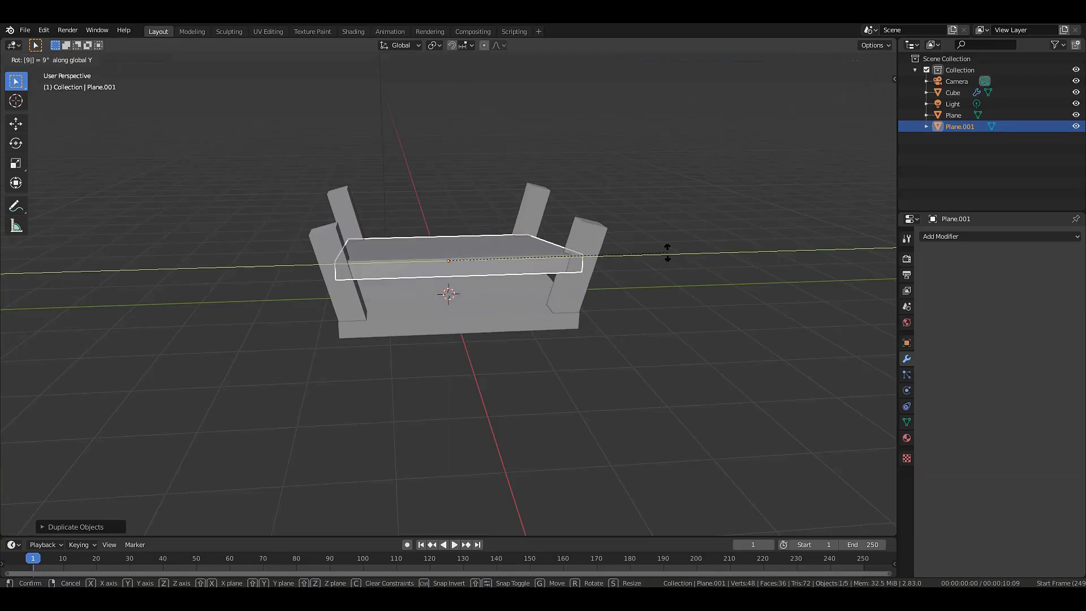
pyautogui.write('0')
pyautogui.press('Return')
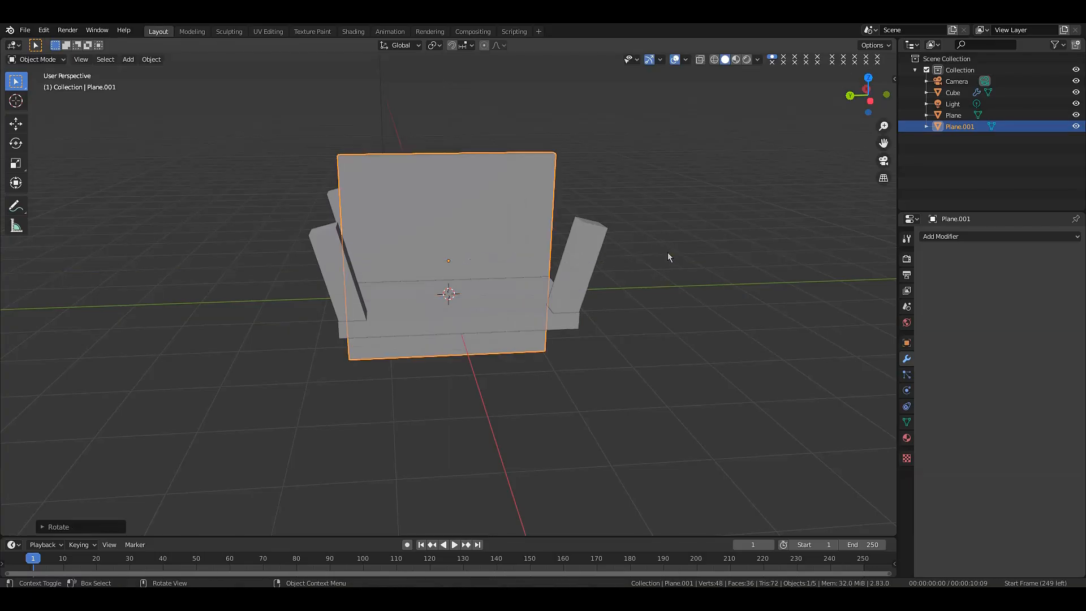
pyautogui.press('s')
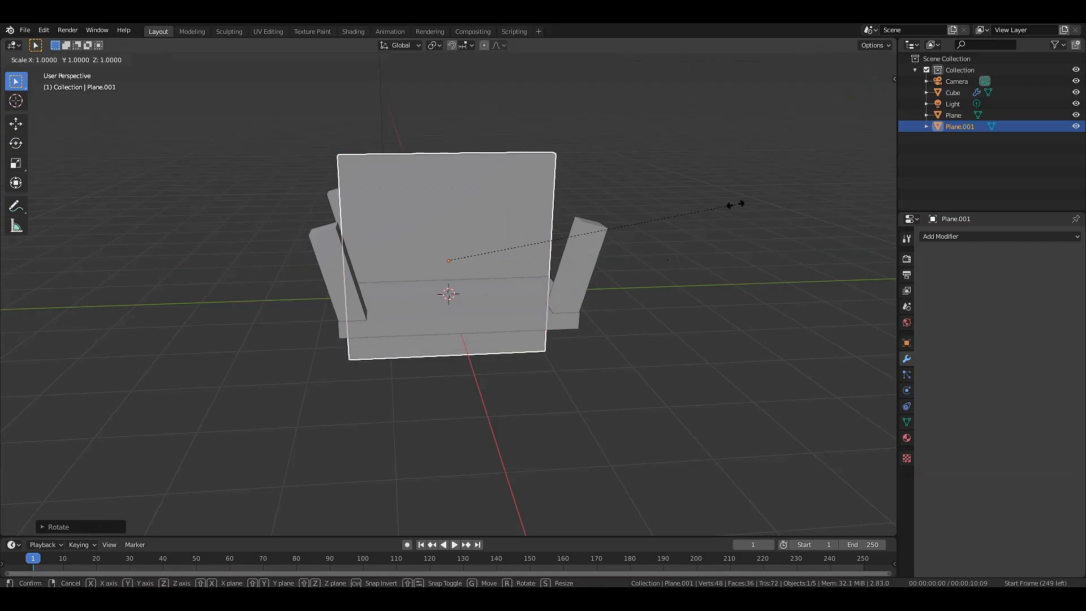
pyautogui.press('z')
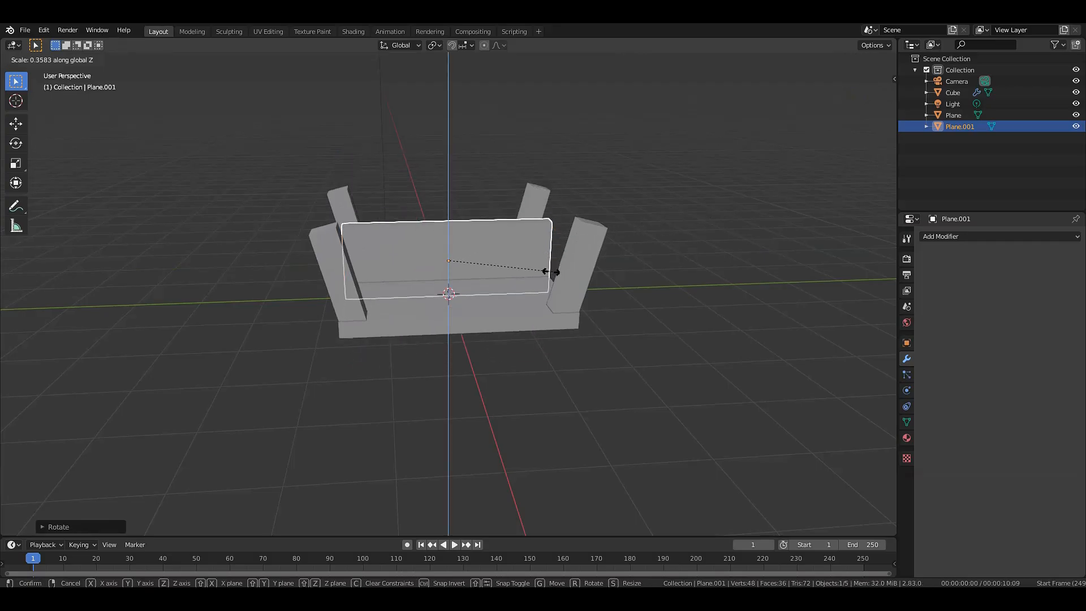
pyautogui.click(489, 282)
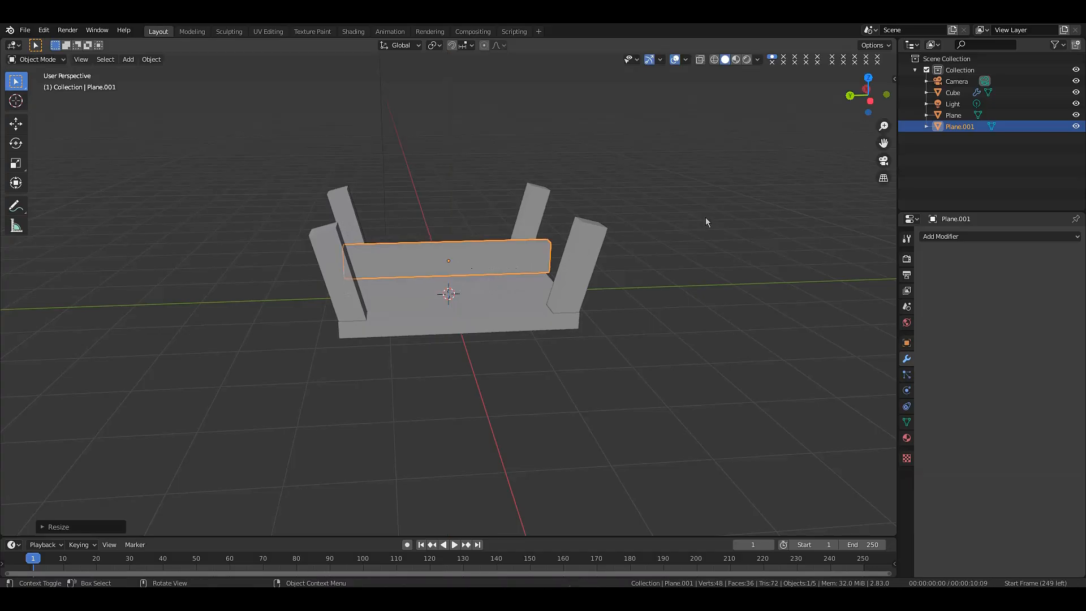
# - In top view, move the board along X by about -1.68 m to the slab's edge between two posts
pyautogui.moveTo(861, 99); pyautogui.dragTo(766, 185)
pyautogui.press('KP_7')
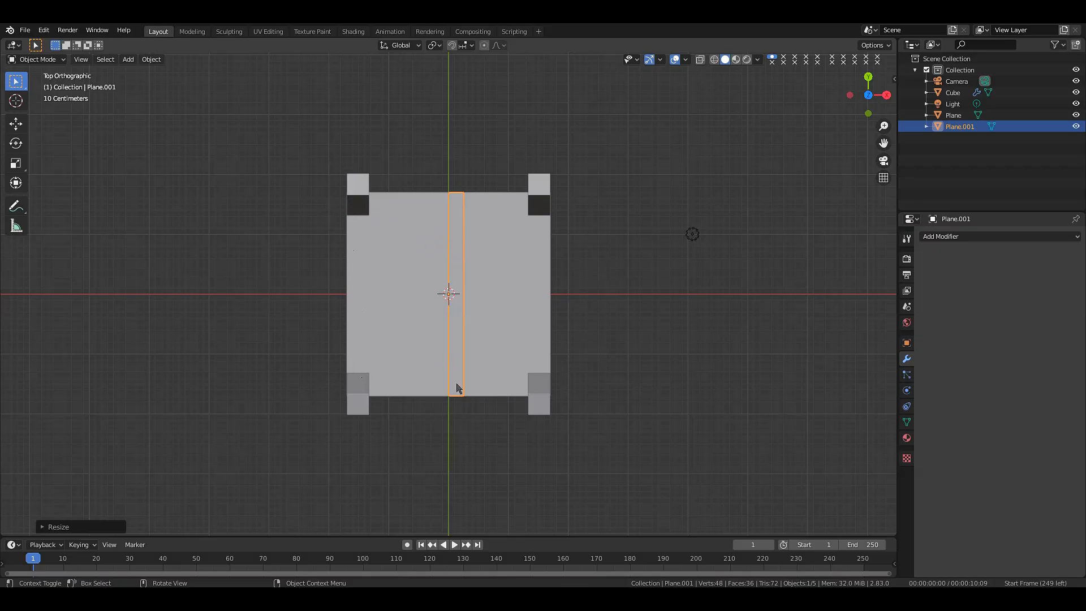
pyautogui.press('g')
pyautogui.press('x')
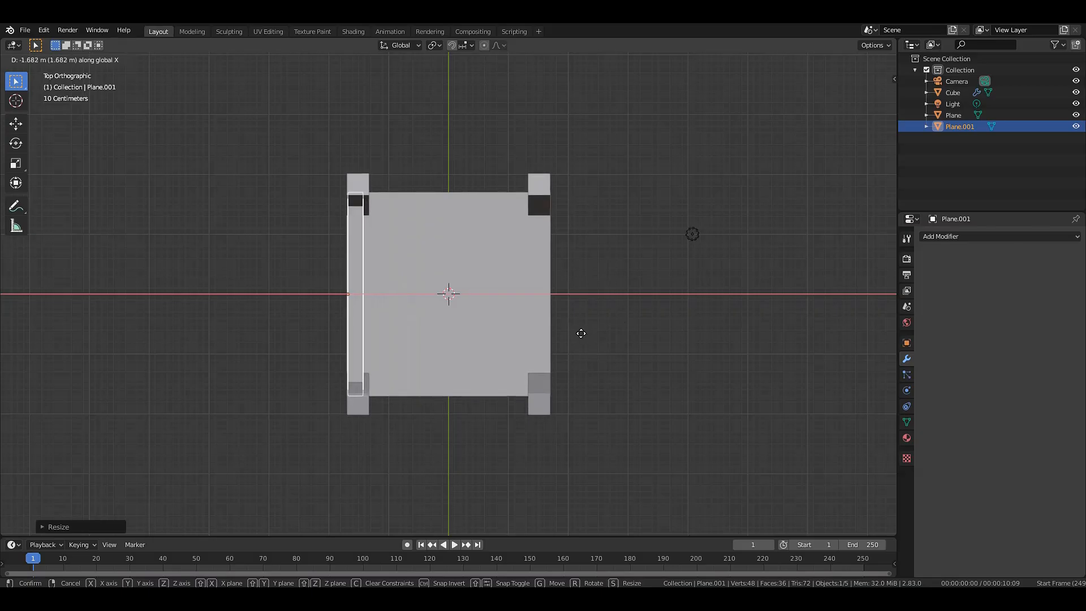
pyautogui.click(581, 333)
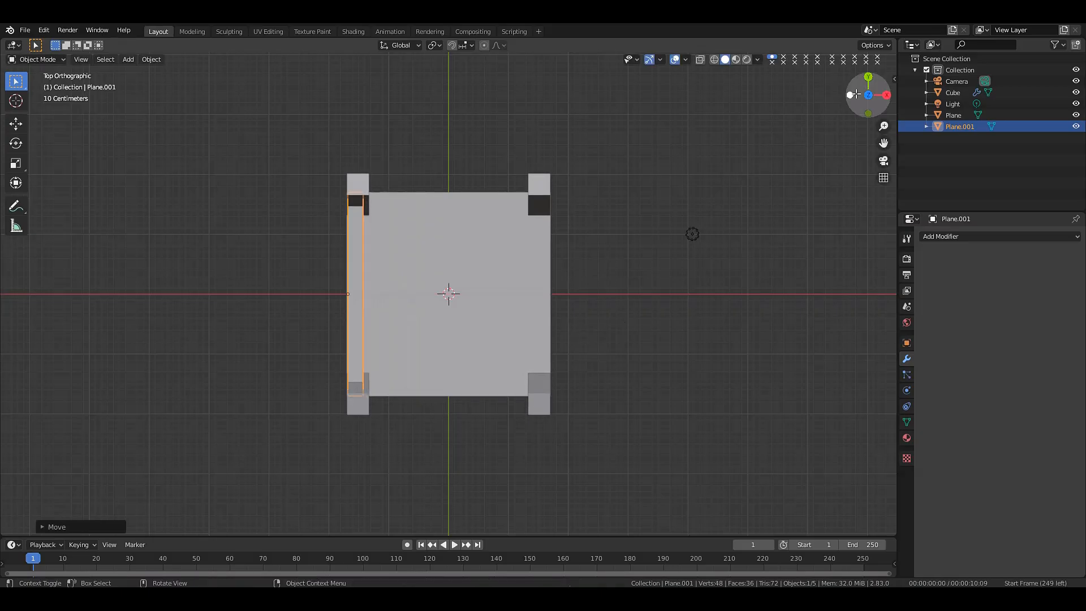
# - Lower the board along Z by about 0.08 m so it rests on the slab, and deselect it
pyautogui.moveTo(862, 89); pyautogui.dragTo(696, 225)
pyautogui.scroll(1, 696, 225)
pyautogui.moveTo(864, 92); pyautogui.dragTo(661, 218)
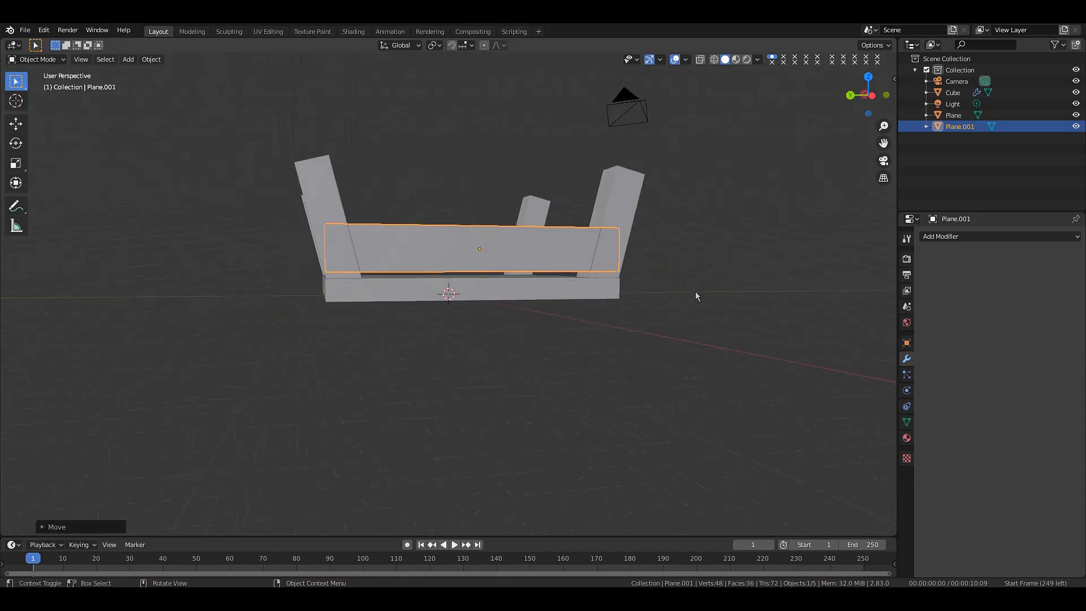
pyautogui.press('g')
pyautogui.press('z')
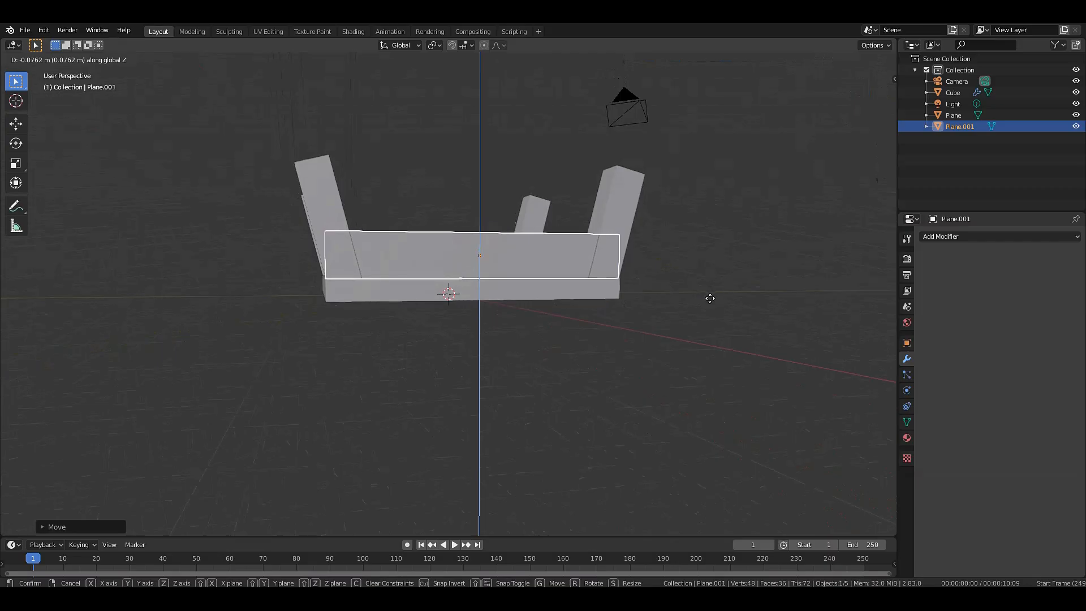
pyautogui.click(711, 300)
pyautogui.click(777, 213)
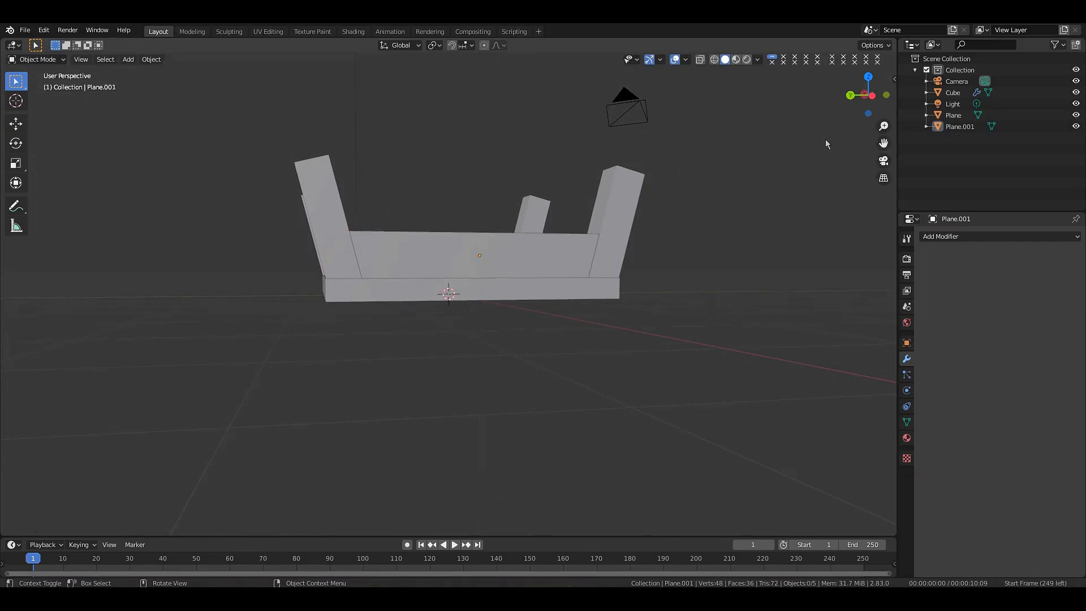
# - Add an Array modifier to the upright board and apply all of the board's transforms
pyautogui.moveTo(868, 109); pyautogui.dragTo(937, 110)
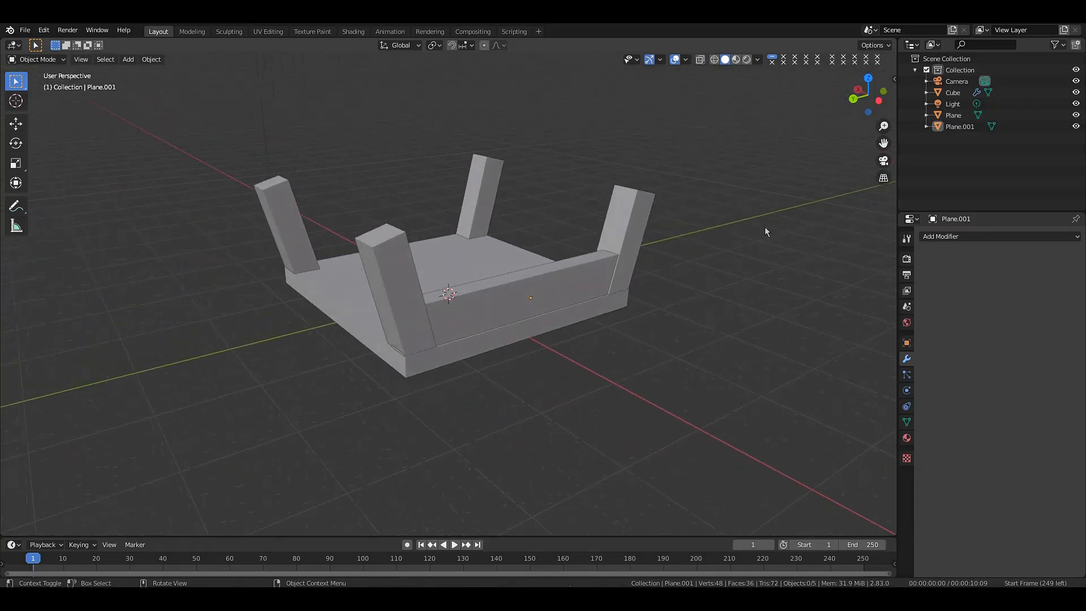
pyautogui.scroll(2, 765, 227)
pyautogui.scroll(-2, 765, 227)
pyautogui.click(585, 272)
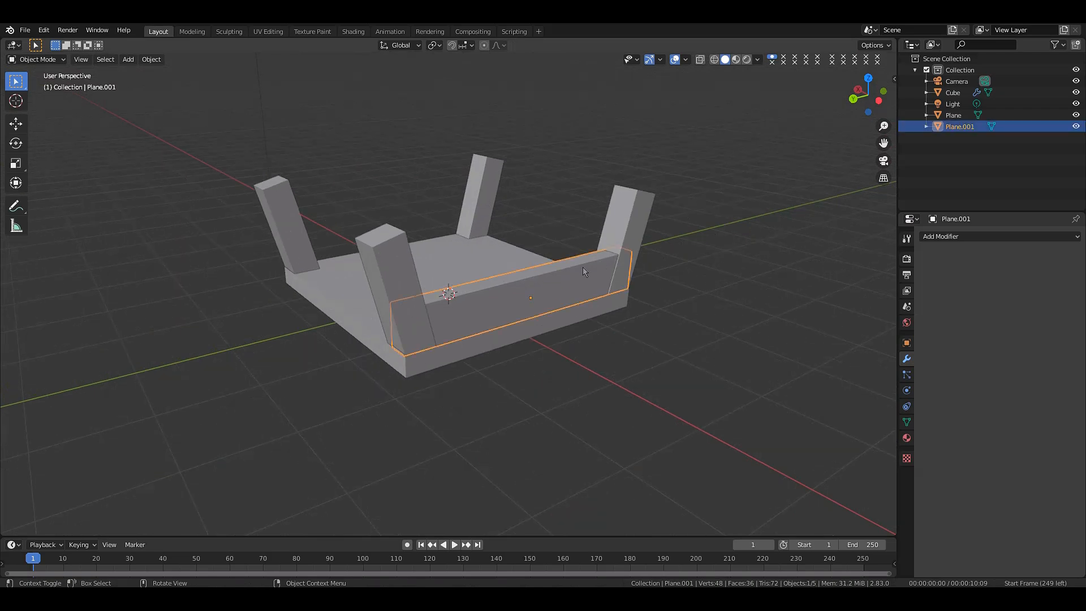
pyautogui.click(962, 237)
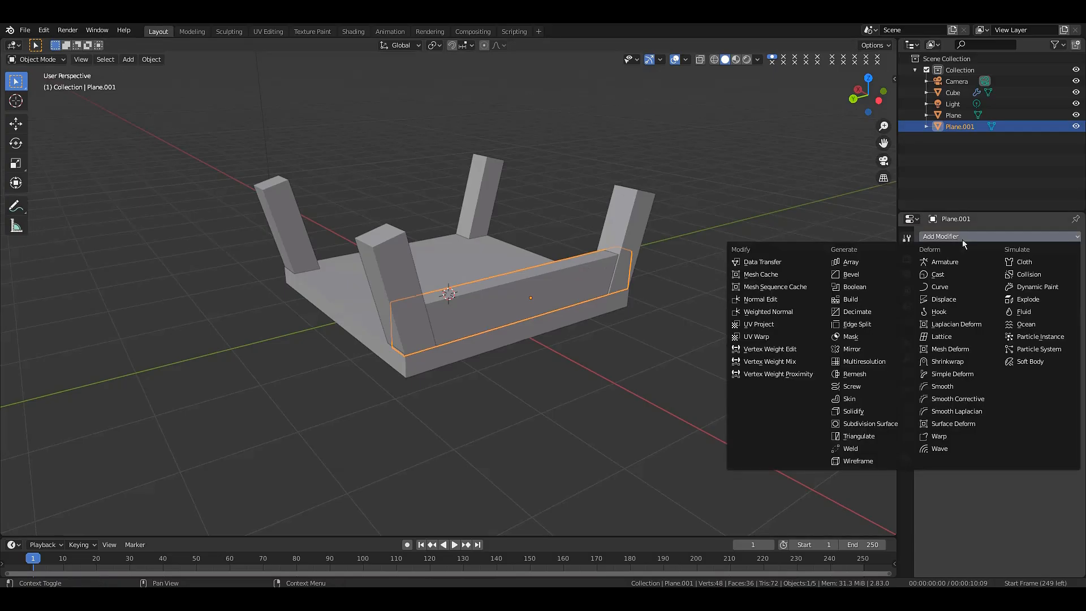
pyautogui.click(853, 265)
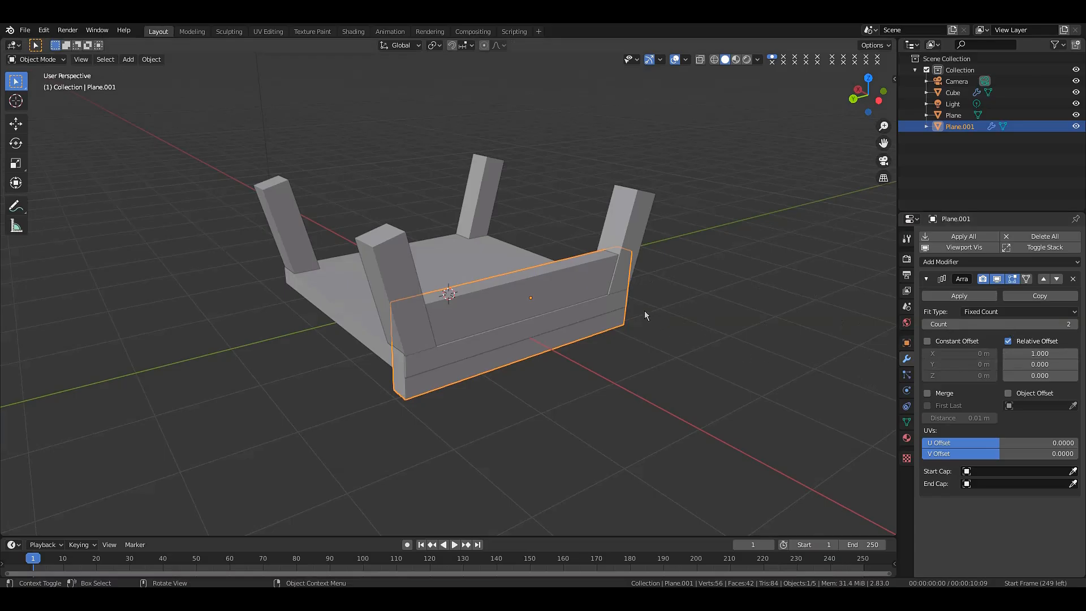
pyautogui.hotkey('ctrl', 'a')
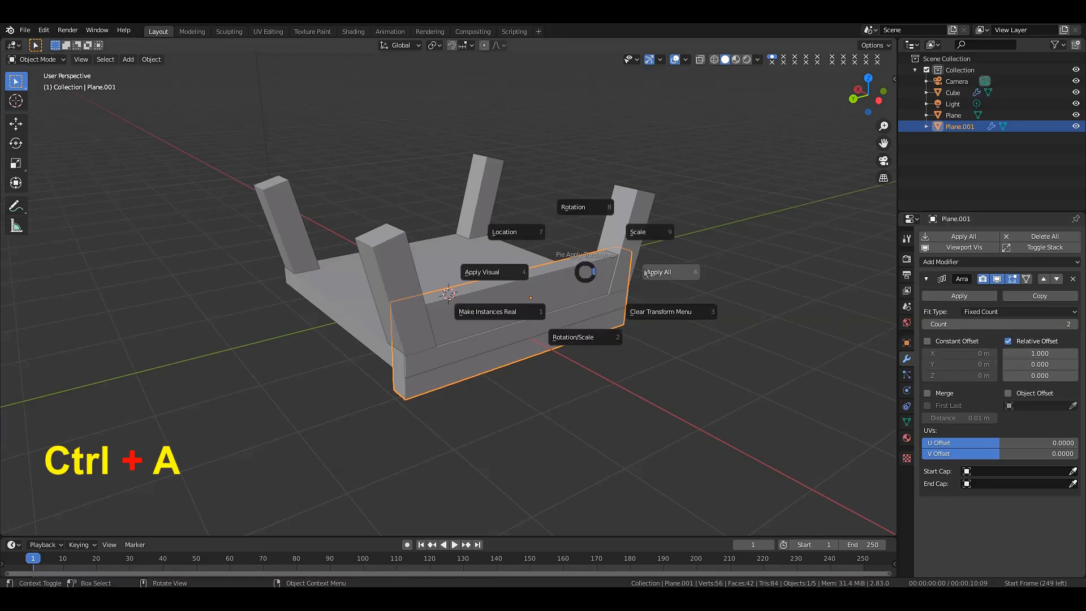
pyautogui.click(668, 274)
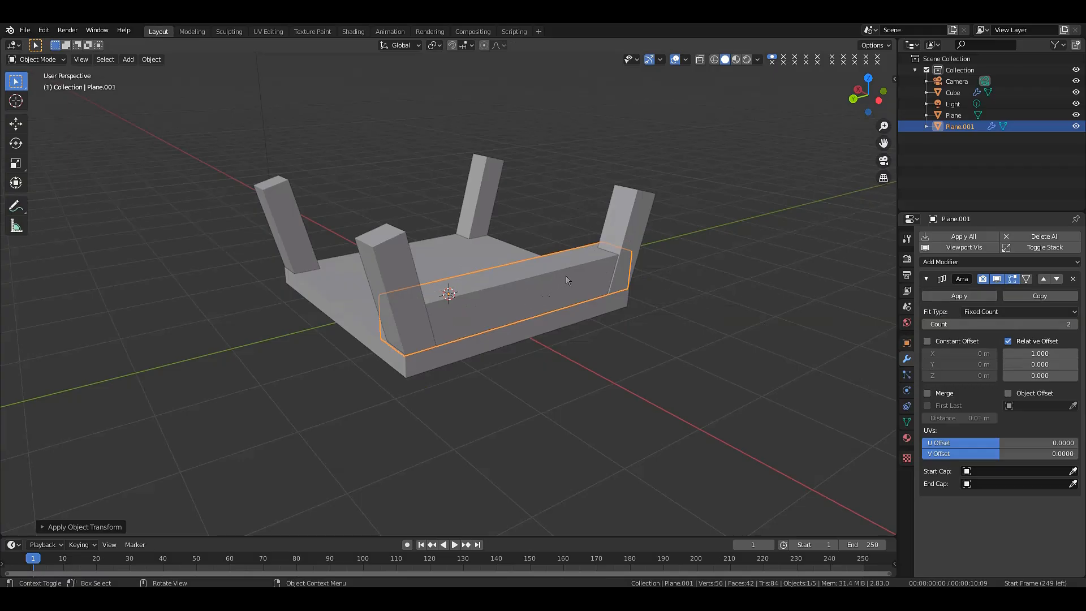
# - Set the upright board's origin to its geometry
pyautogui.rightClick(610, 242)
pyautogui.moveTo(580, 282)
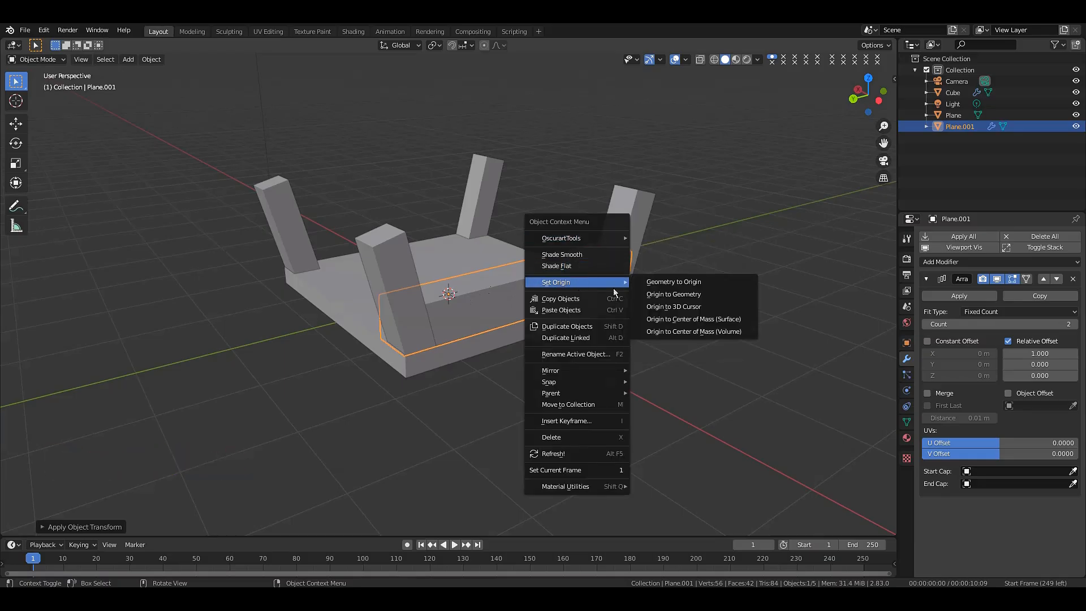
pyautogui.click(653, 299)
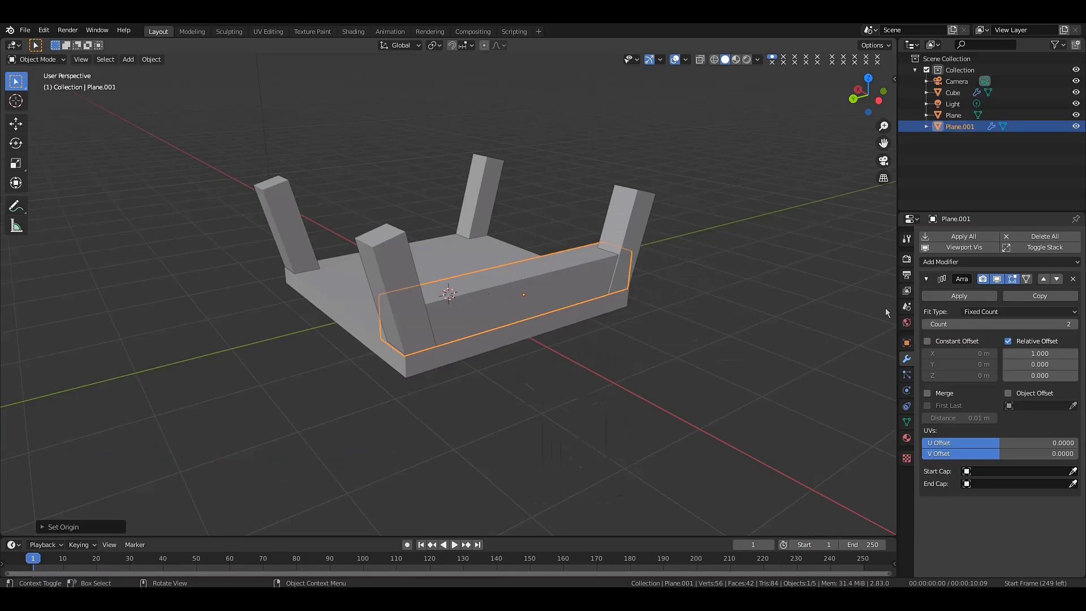
# - Set the board array's relative offset to 0 on X and 1.1 on Z, stacking two boards with a gap, and deselect them
pyautogui.click(1040, 354)
pyautogui.write('0')
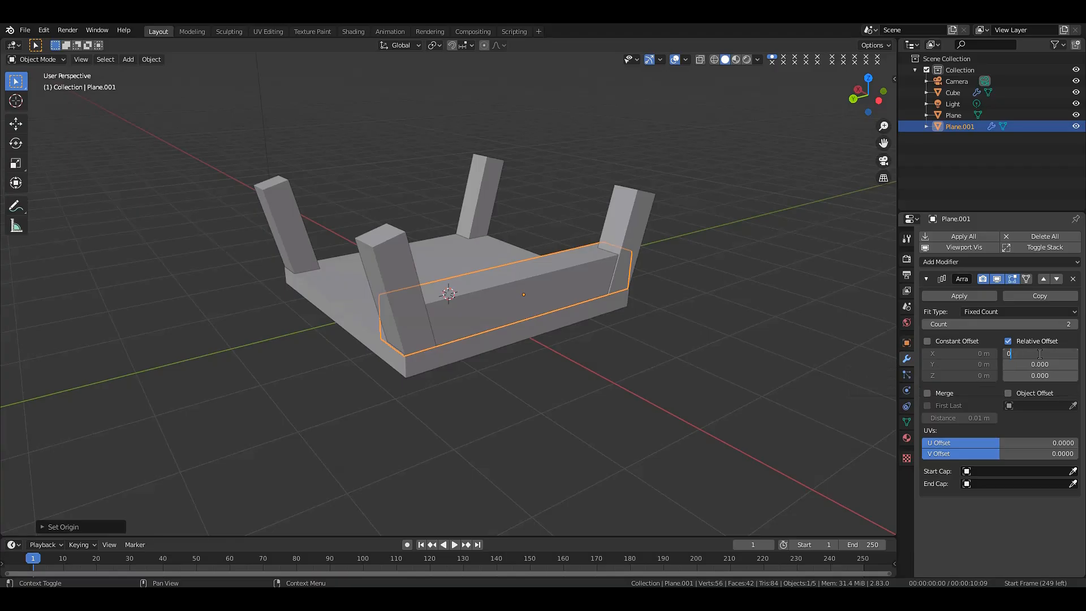
pyautogui.press('Return')
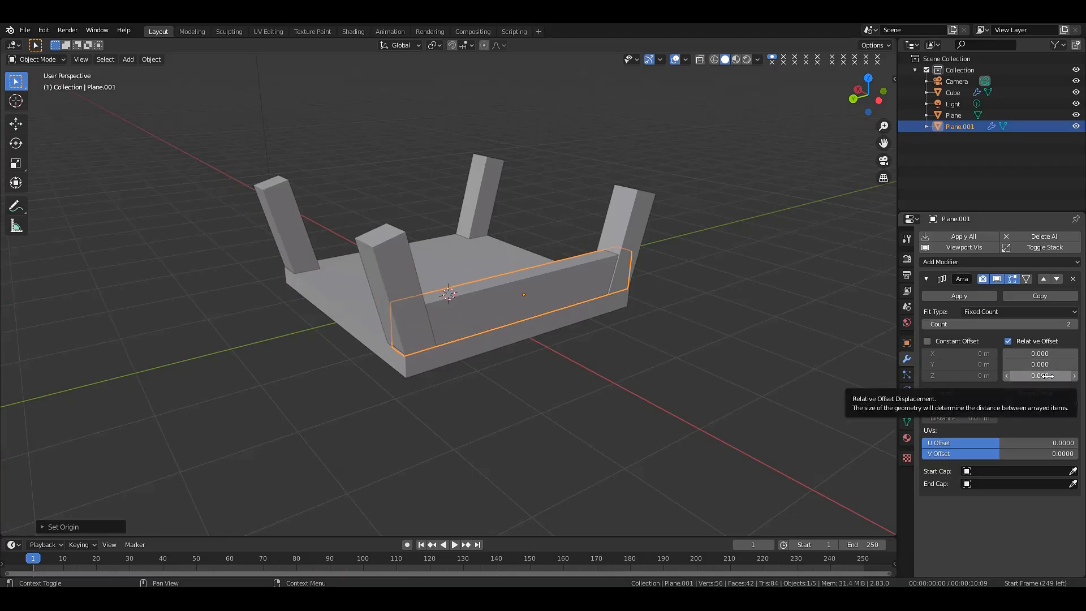
pyautogui.click(1048, 376)
pyautogui.press('BackSpace')
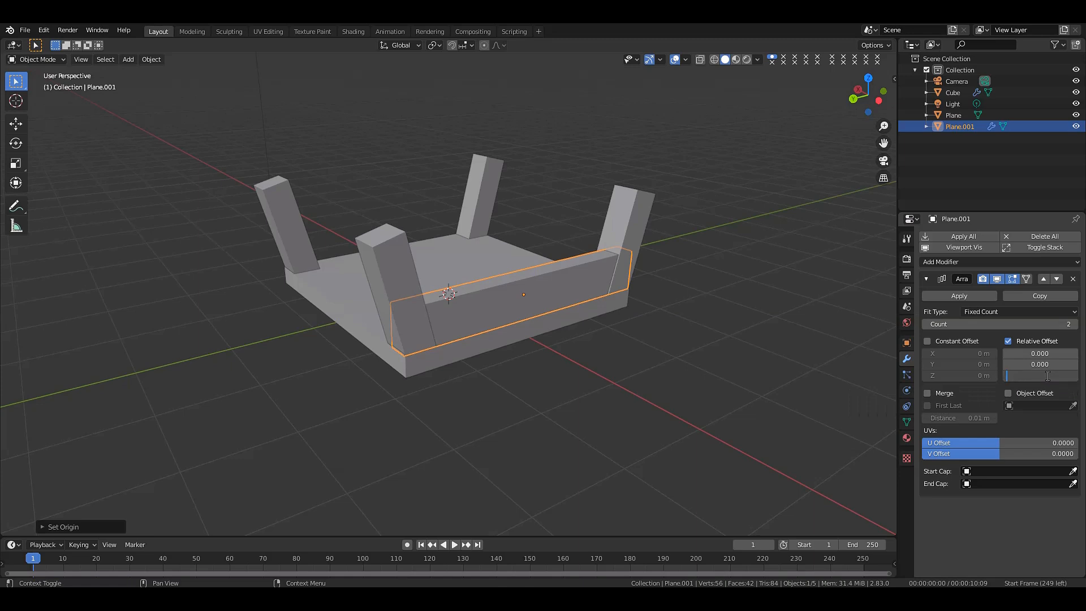
pyautogui.write('1')
pyautogui.press('Return')
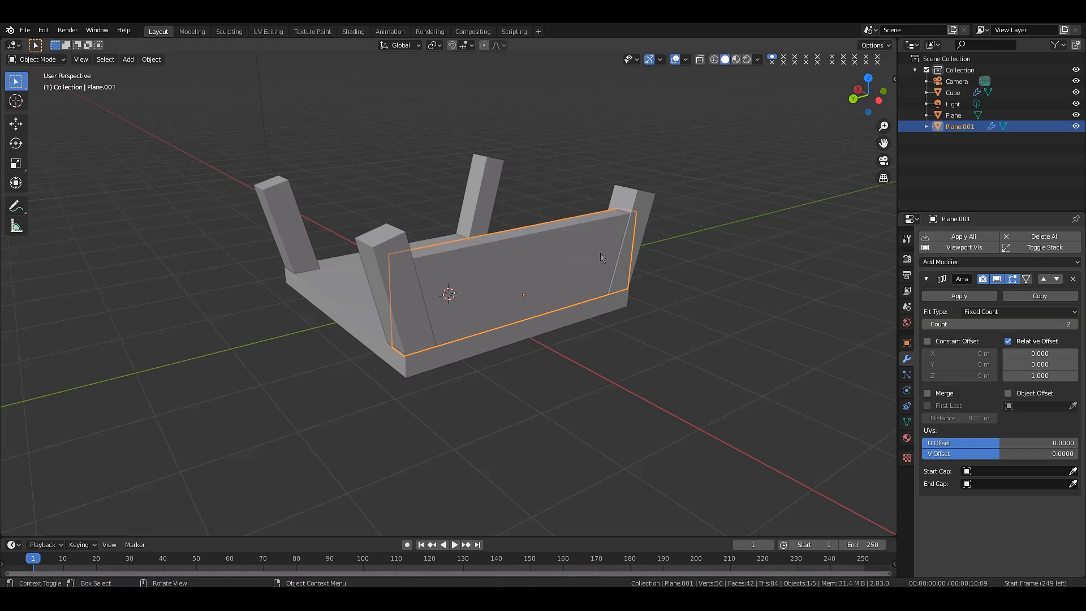
pyautogui.click(1075, 377)
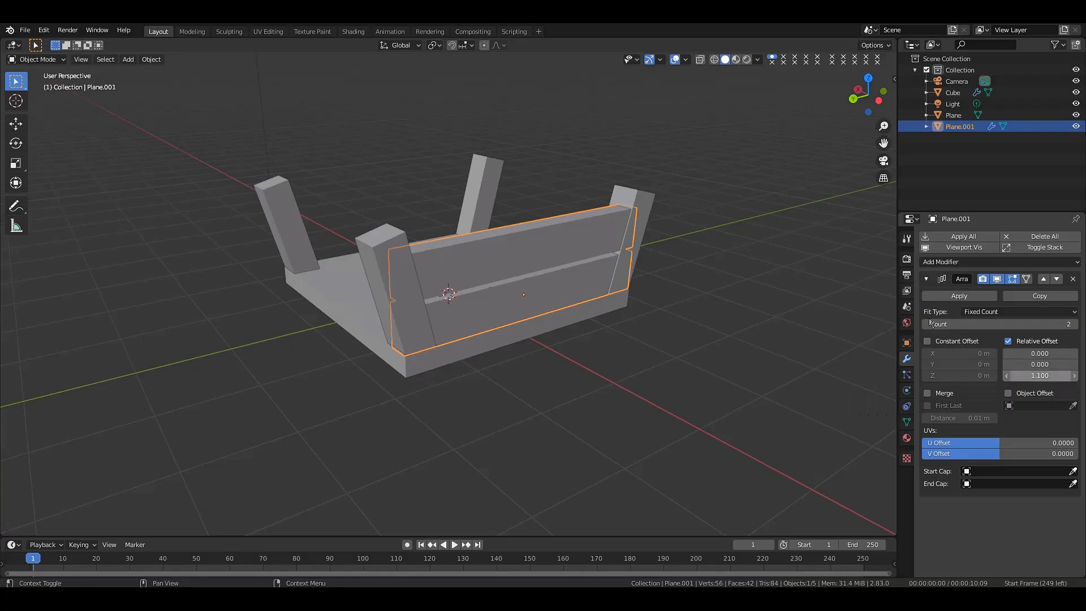
pyautogui.scroll(3, 650, 199)
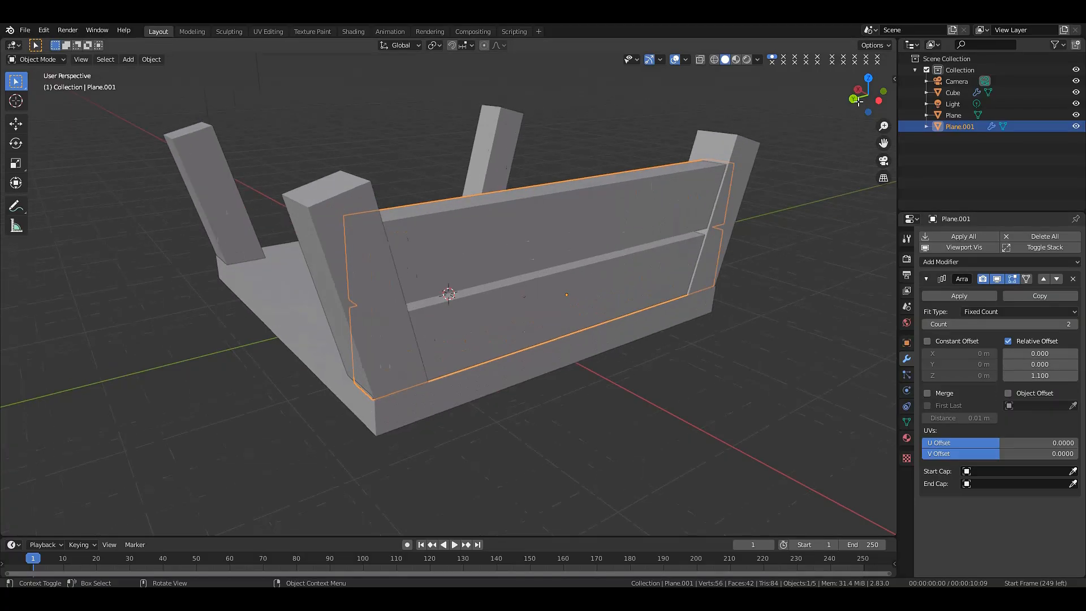
pyautogui.moveTo(858, 101)
pyautogui.mouseDown()
pyautogui.moveTo(907, 95)
pyautogui.moveTo(872, 96)
pyautogui.mouseUp()
pyautogui.click(765, 279)
pyautogui.scroll(-2, 765, 280)
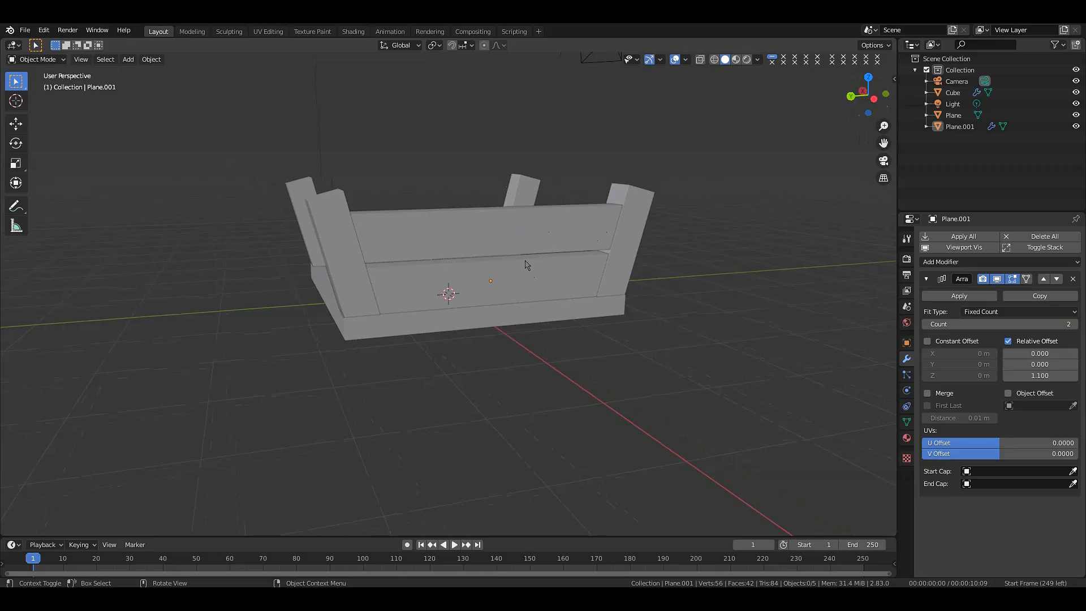
# - Scale the corner posts down slightly along Z, lower them by about 0.085 m, and deselect them
pyautogui.click(643, 211)
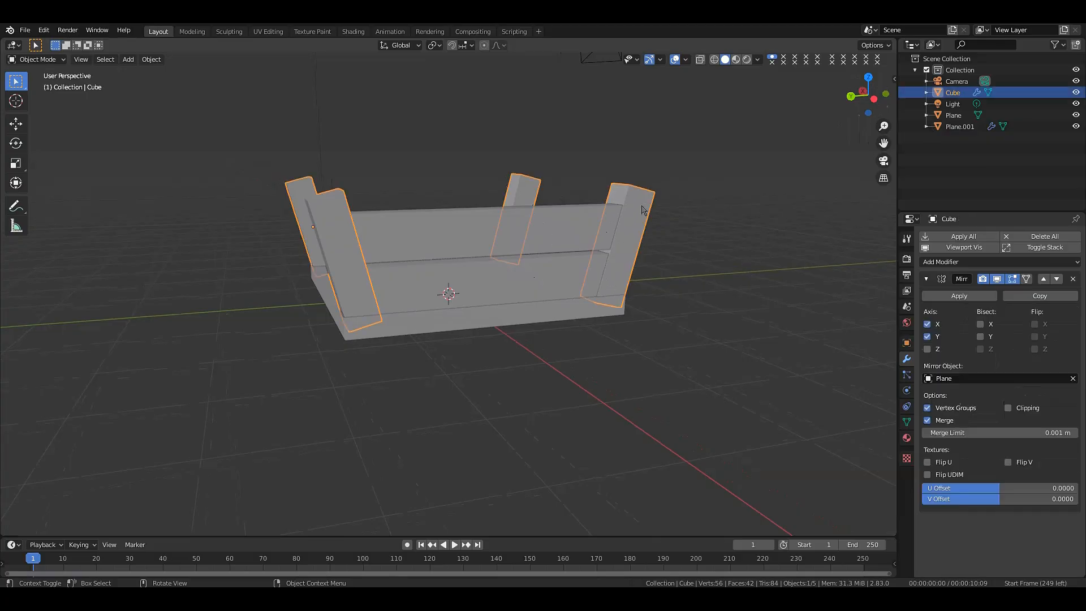
pyautogui.press('s')
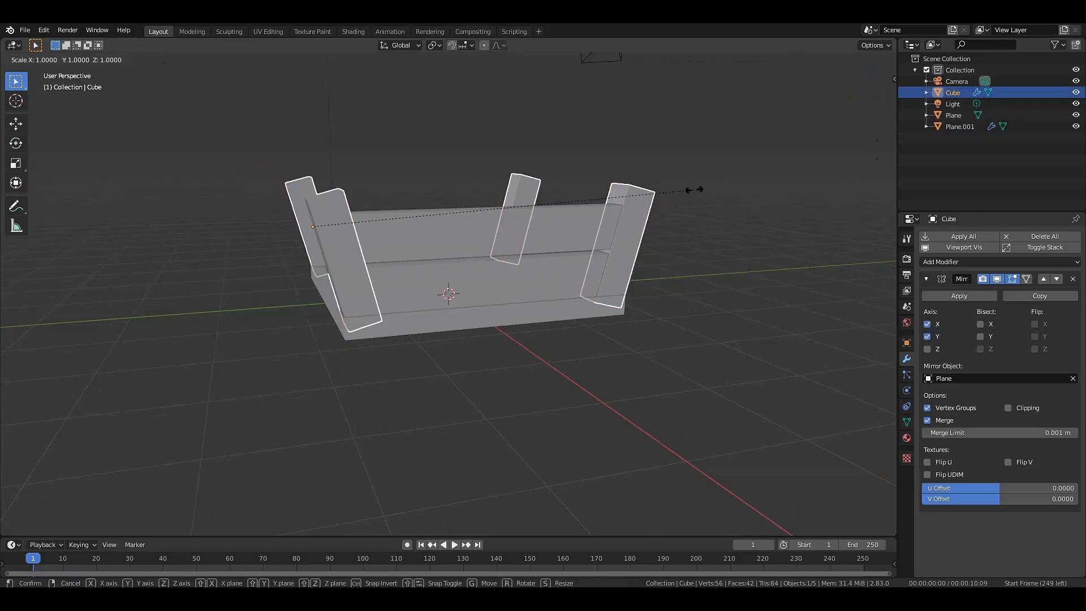
pyautogui.press('z')
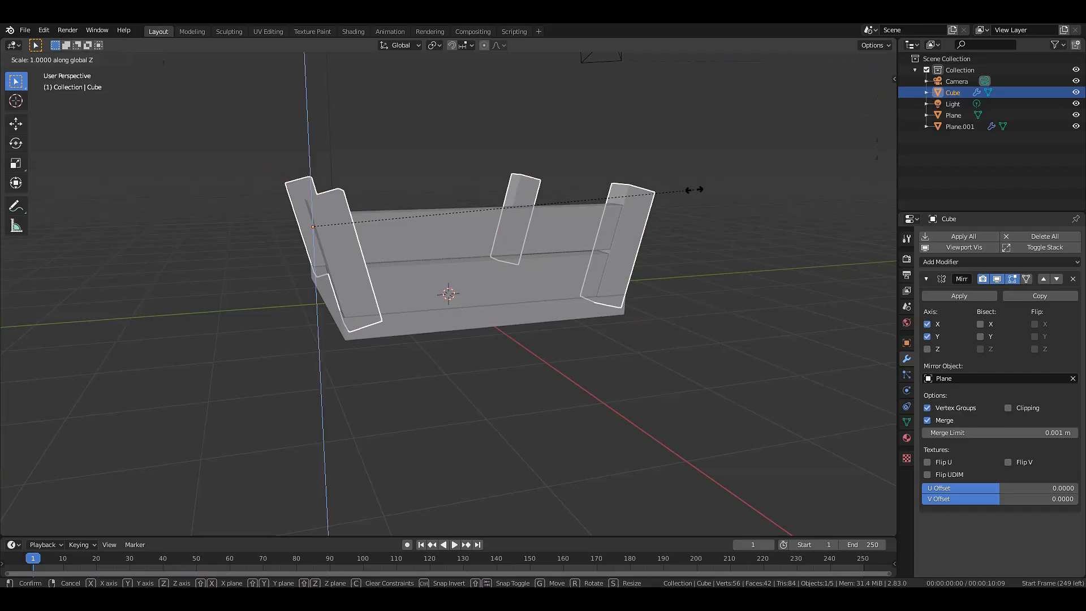
pyautogui.click(639, 213)
pyautogui.press('g')
pyautogui.press('z')
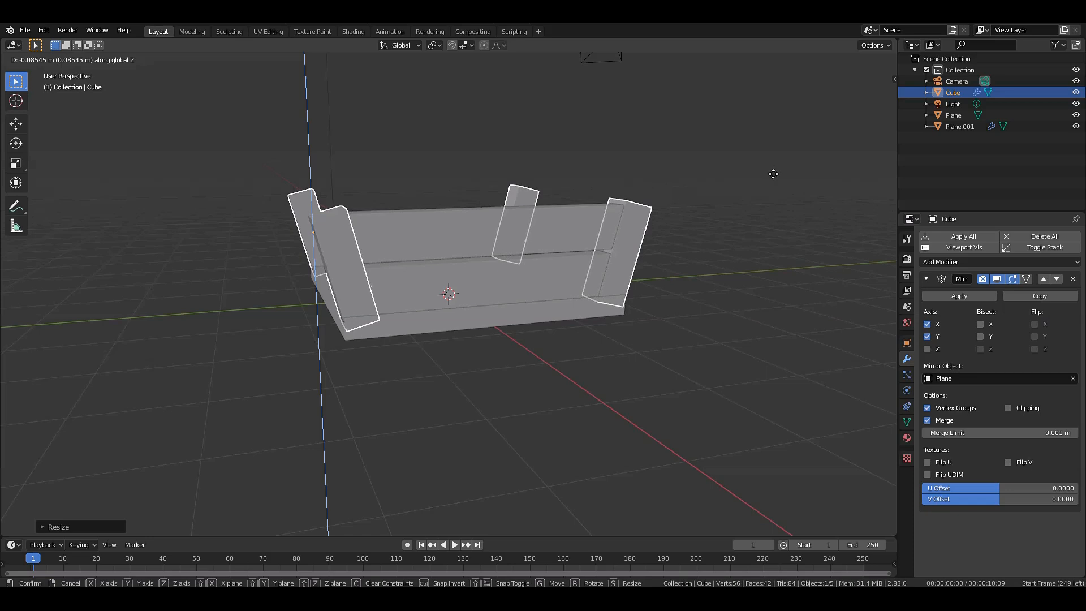
pyautogui.click(774, 175)
pyautogui.click(776, 172)
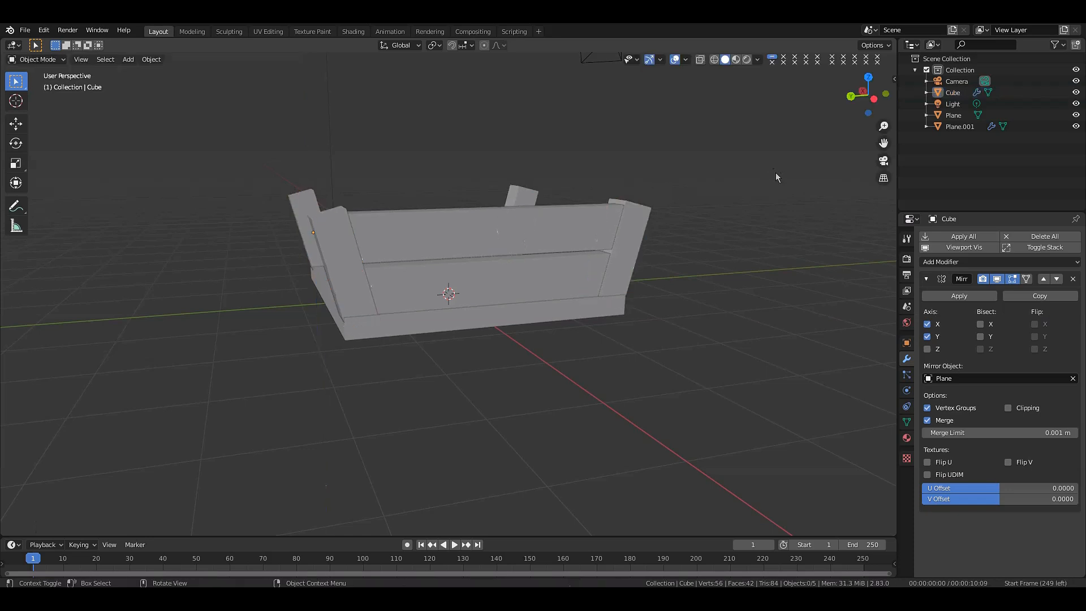
# - Scale the corner posts along X to about 0.79 of their width
pyautogui.moveTo(870, 99); pyautogui.dragTo(951, 137)
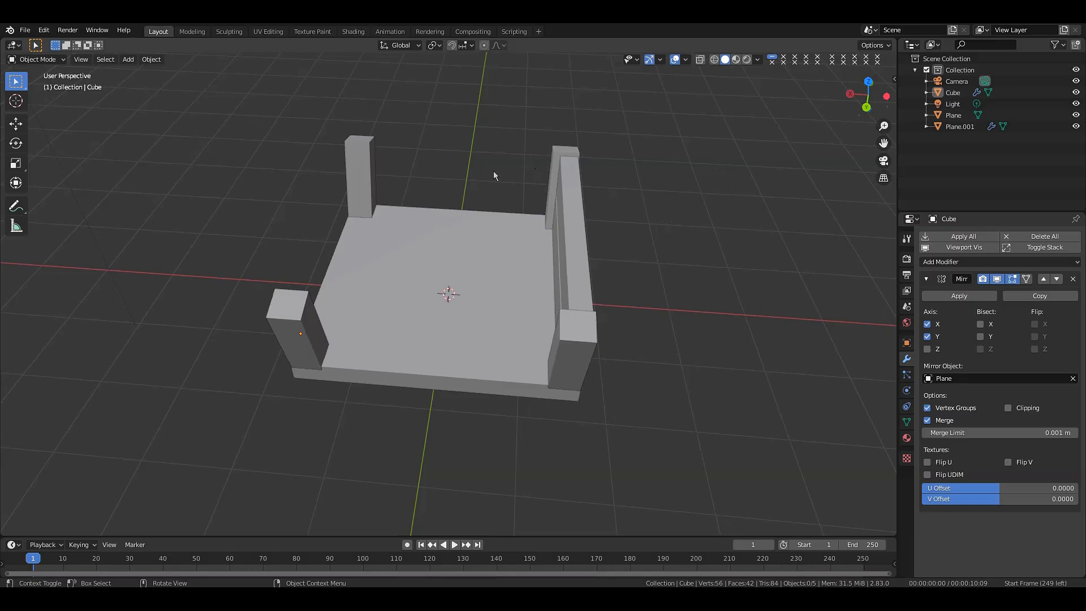
pyautogui.moveTo(869, 94); pyautogui.dragTo(875, 108)
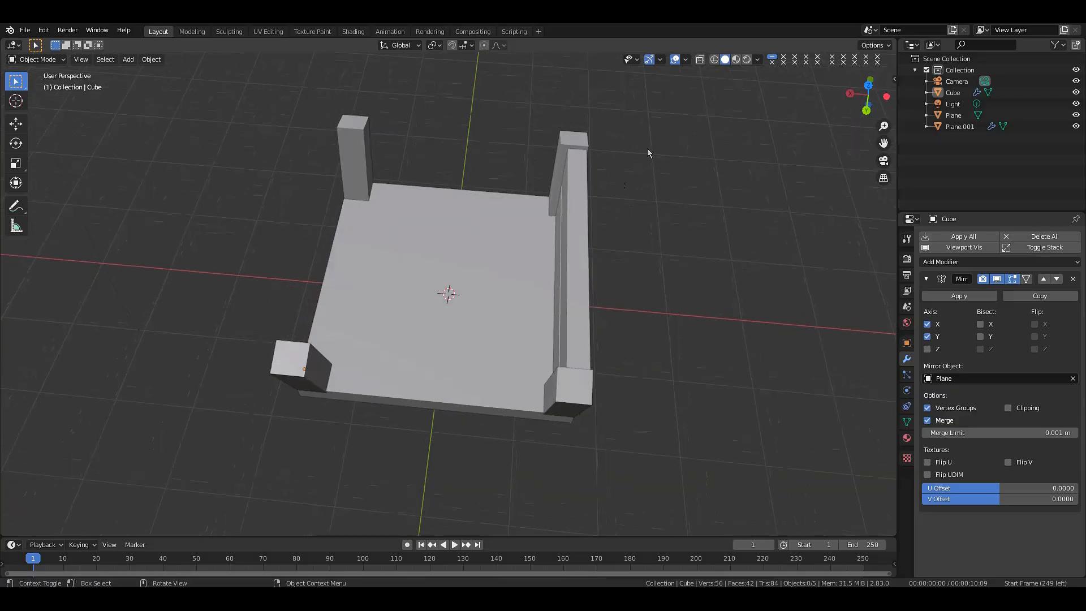
pyautogui.click(557, 167)
pyautogui.press('s')
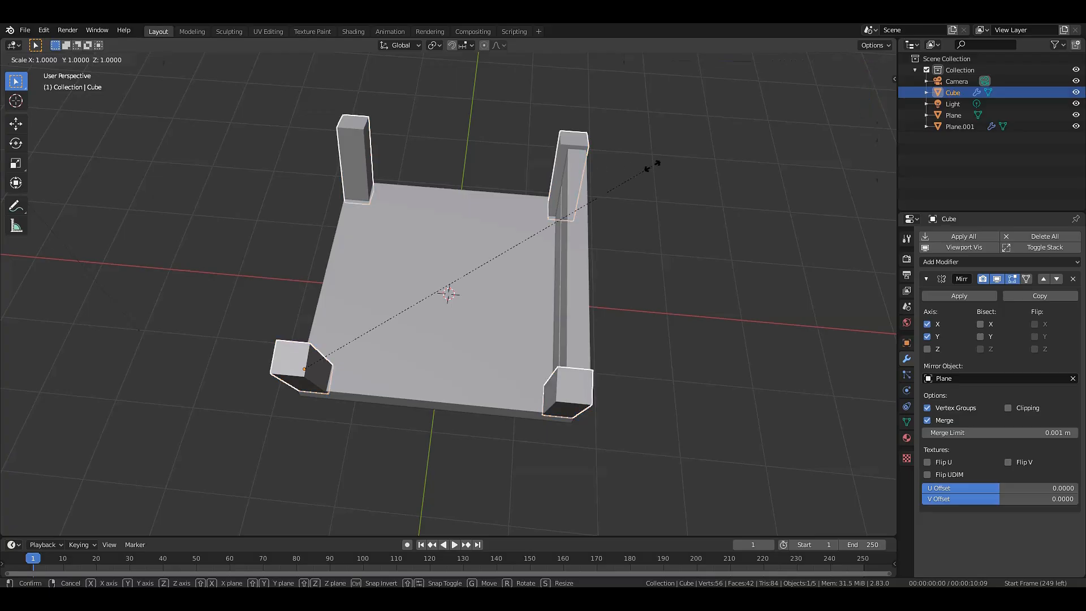
pyautogui.press('x')
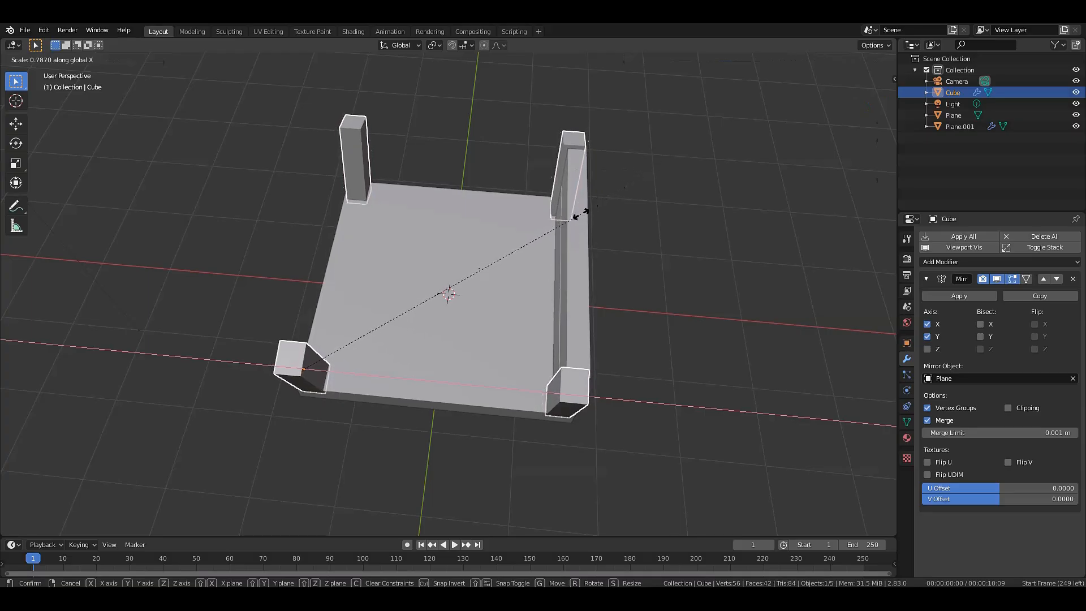
pyautogui.click(577, 215)
# - Move the corner posts along X by about 0.03 m to line up with the boards, and deselect them
pyautogui.moveTo(869, 94); pyautogui.dragTo(844, 97)
pyautogui.press('g')
pyautogui.press('x')
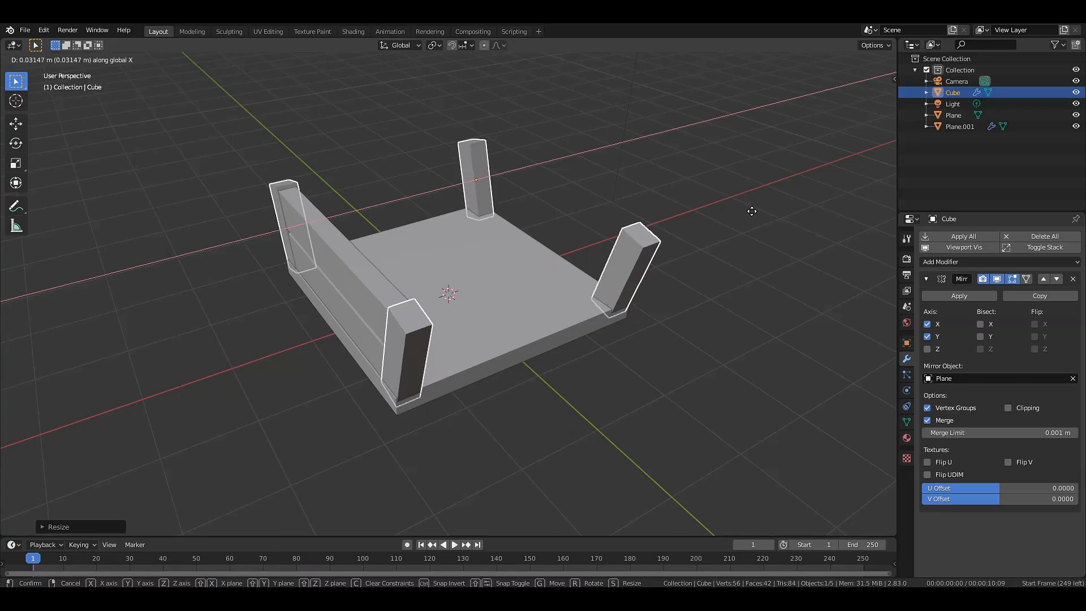
pyautogui.click(751, 214)
pyautogui.click(679, 356)
# - Add a Mirror modifier on the X axis to the stacked boards, using Plane as the mirror object, and collapse its settings
pyautogui.scroll(3, 679, 356)
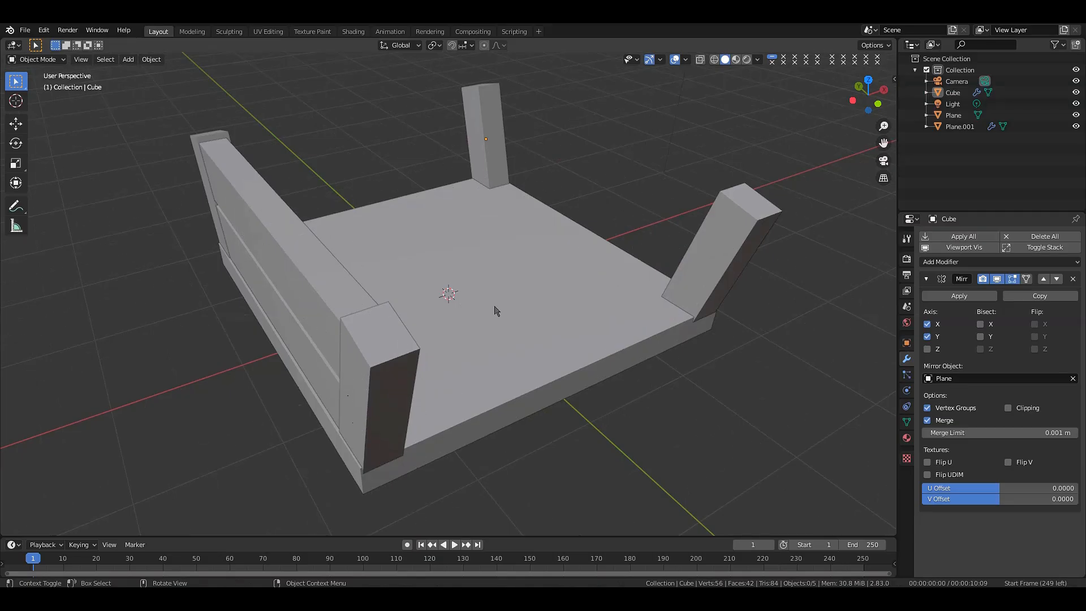
pyautogui.moveTo(866, 95); pyautogui.dragTo(832, 109)
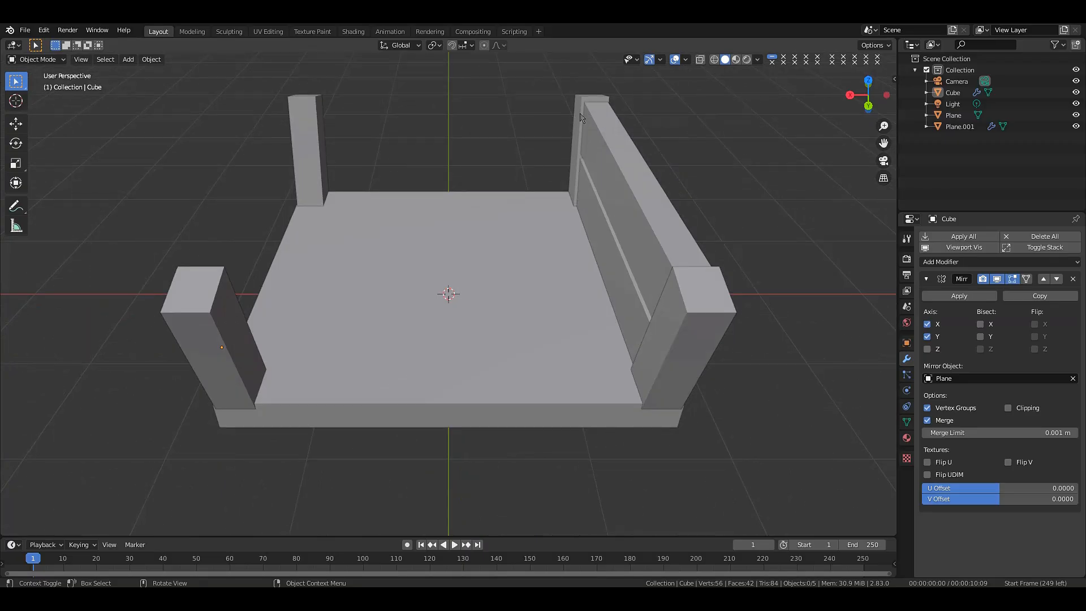
pyautogui.moveTo(872, 93); pyautogui.dragTo(628, 225)
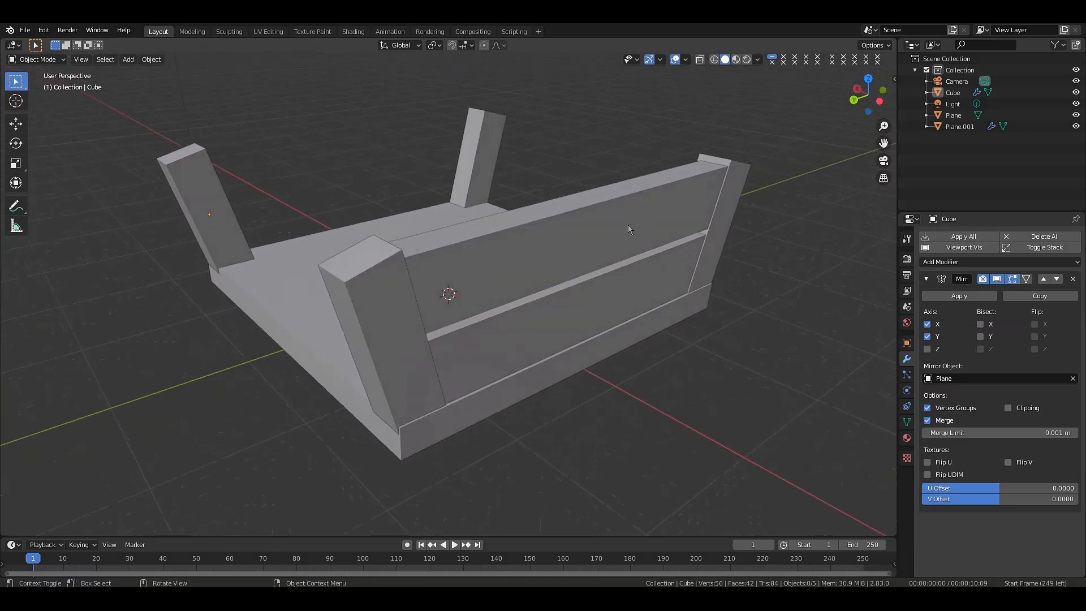
pyautogui.click(578, 232)
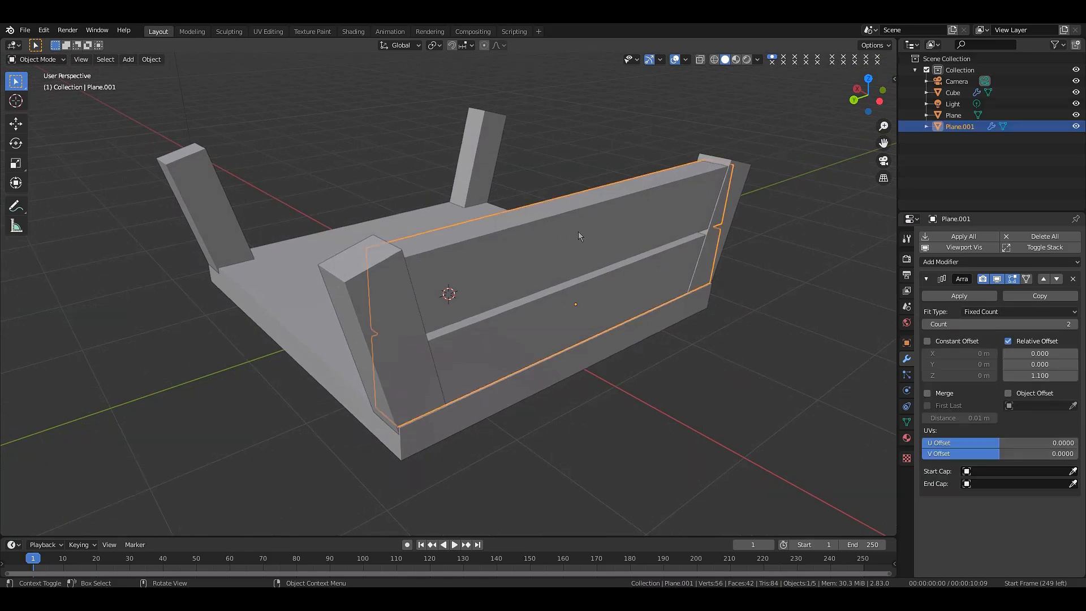
pyautogui.click(951, 264)
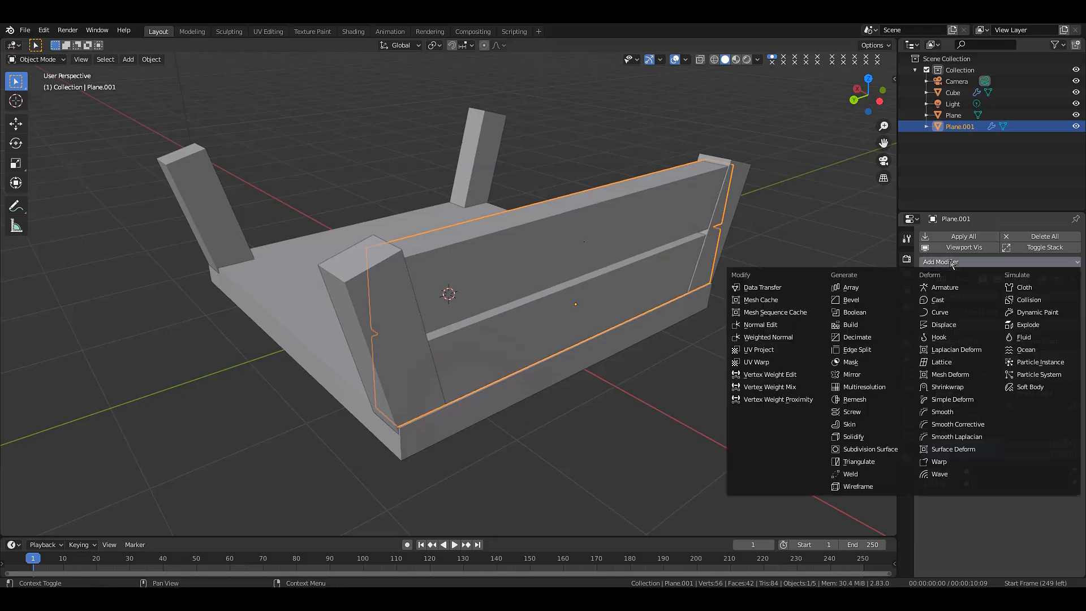
pyautogui.click(854, 374)
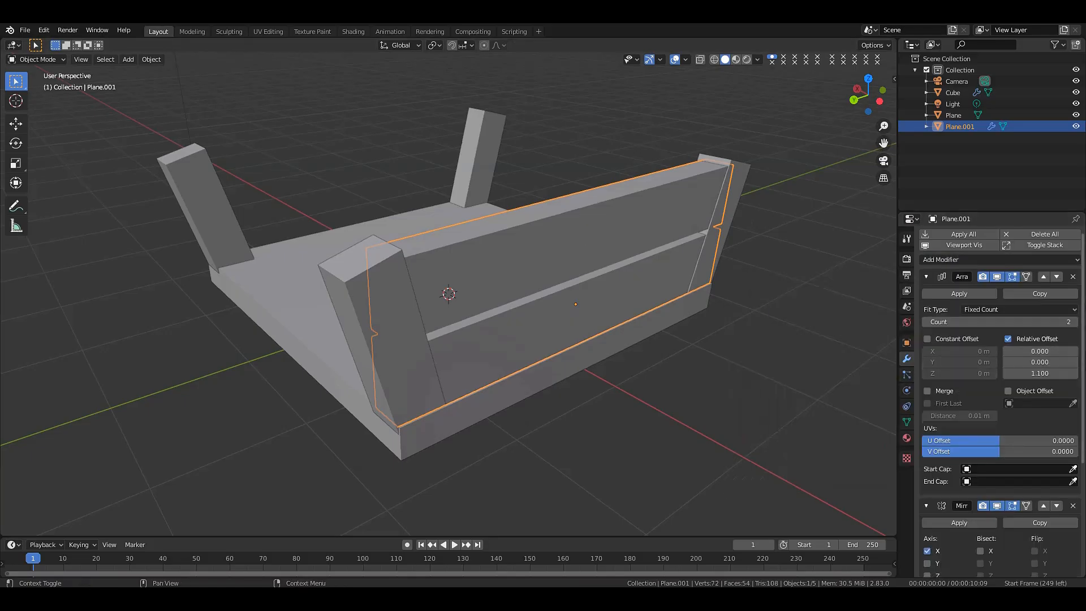
pyautogui.scroll(-6, 942, 457)
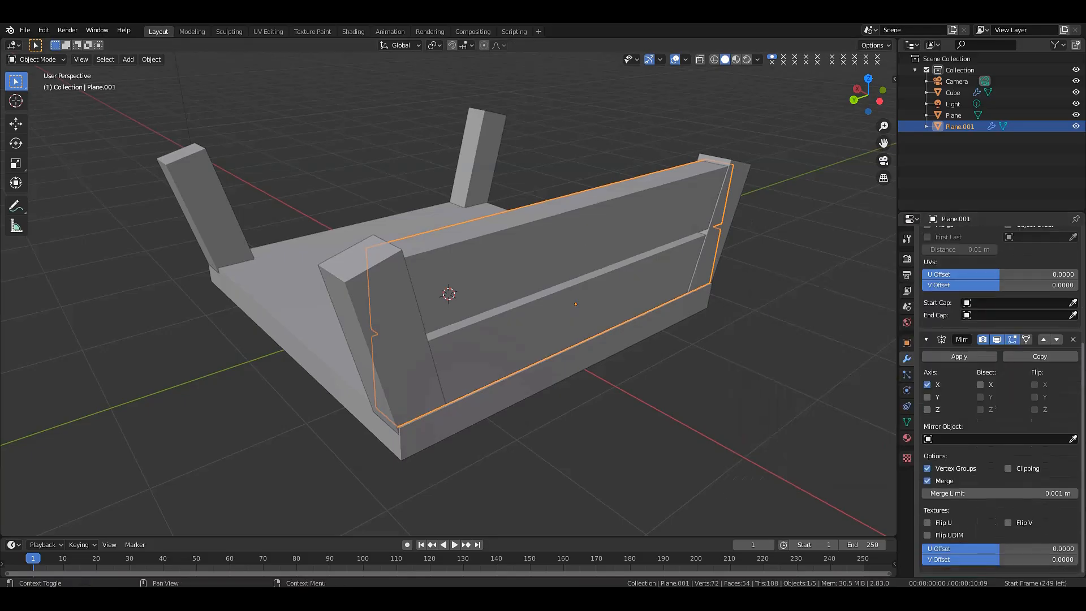
pyautogui.click(955, 440)
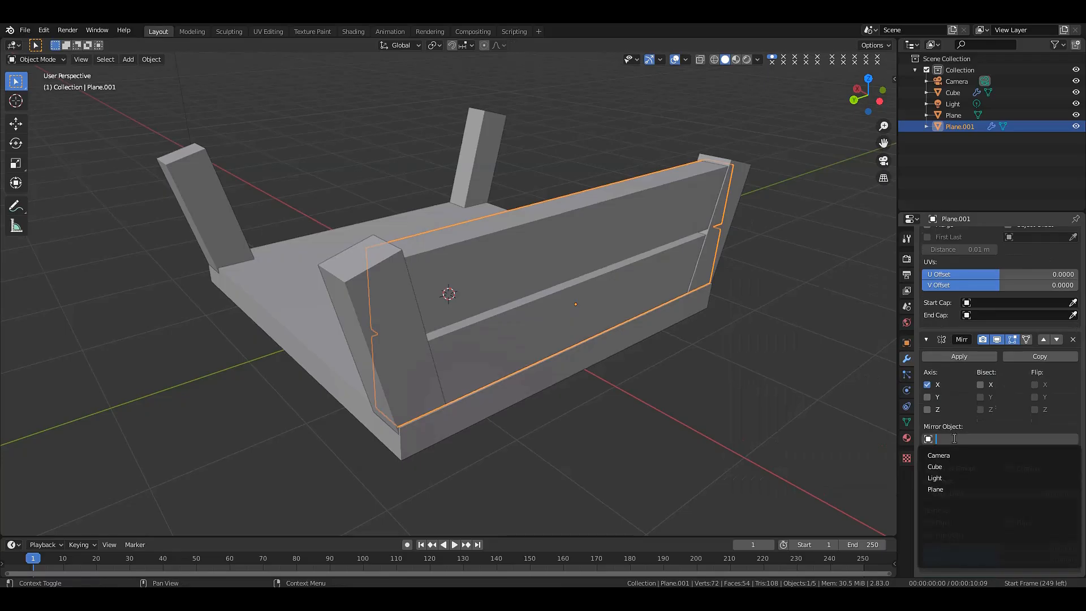
pyautogui.click(935, 490)
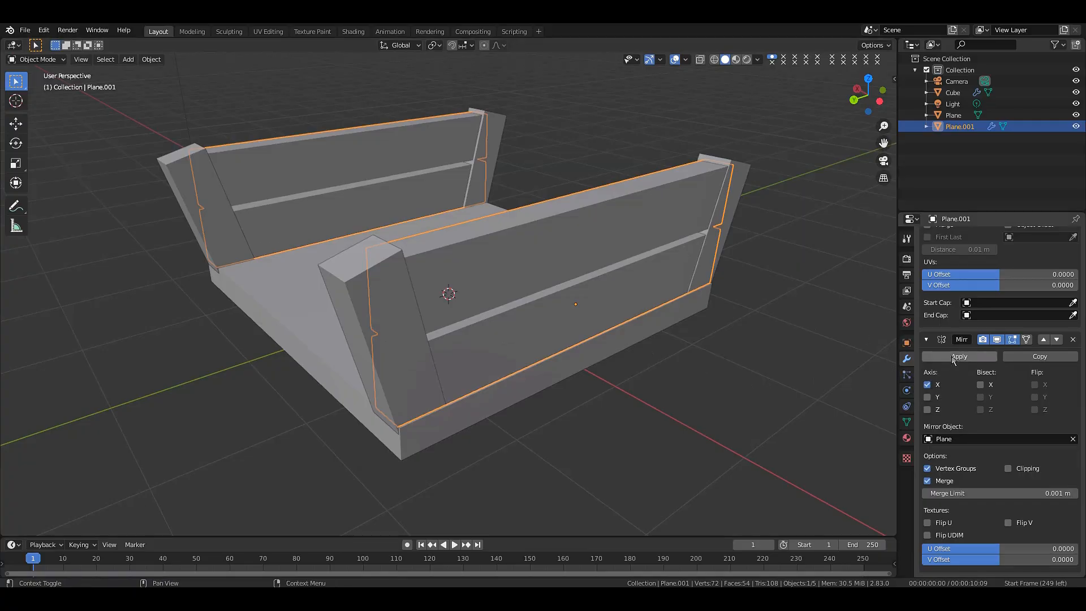
pyautogui.click(928, 341)
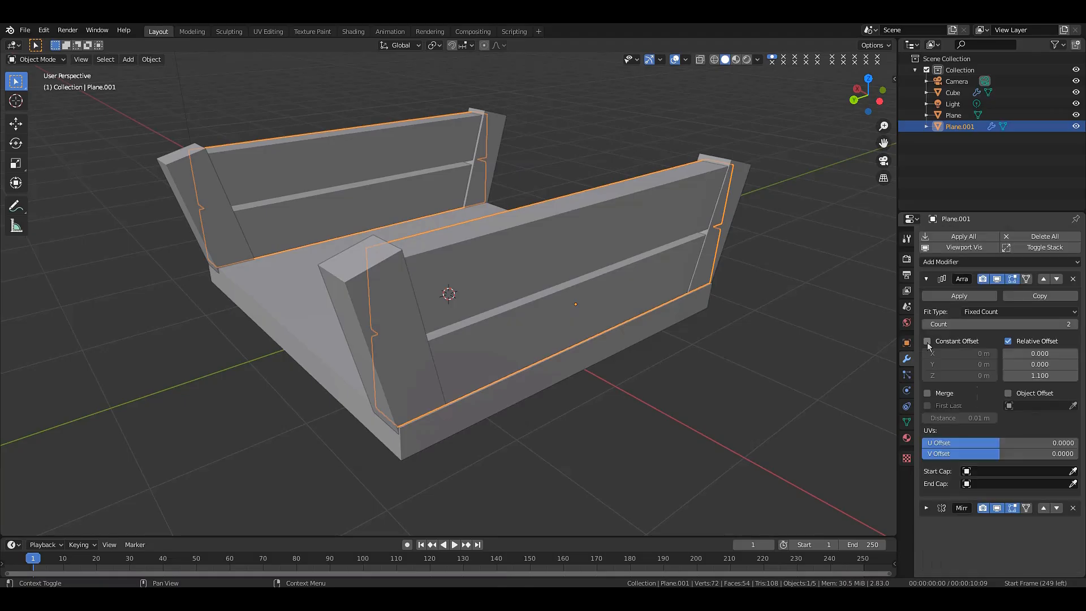
# - Duplicate the mirrored boards and move the copy along X toward the middle of the slab
pyautogui.moveTo(858, 102); pyautogui.dragTo(941, 116)
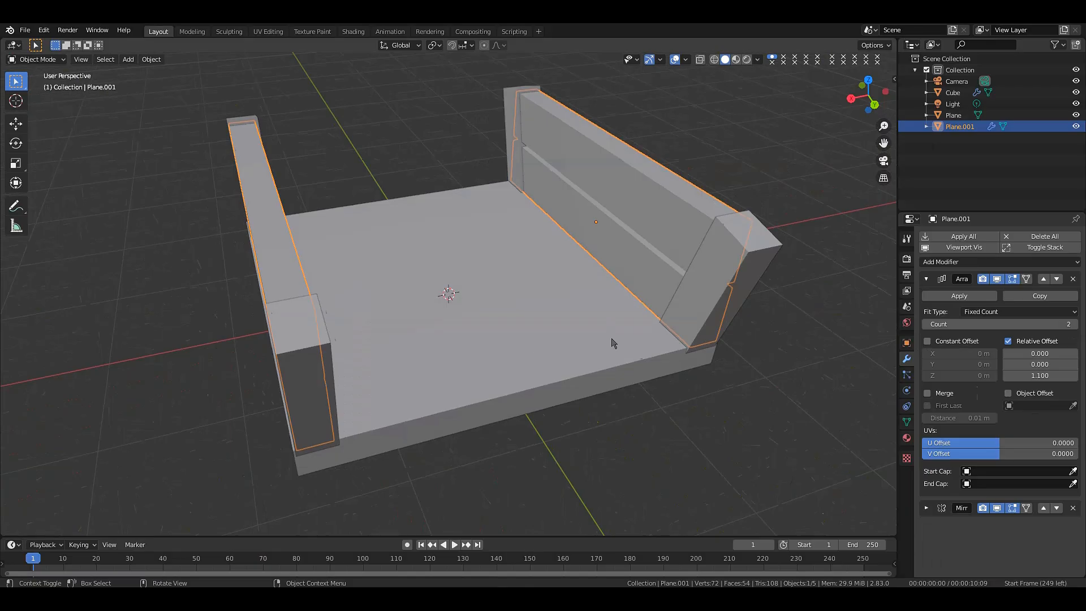
pyautogui.scroll(-2, 612, 339)
pyautogui.moveTo(612, 339); pyautogui.dragTo(543, 217, button='middle')
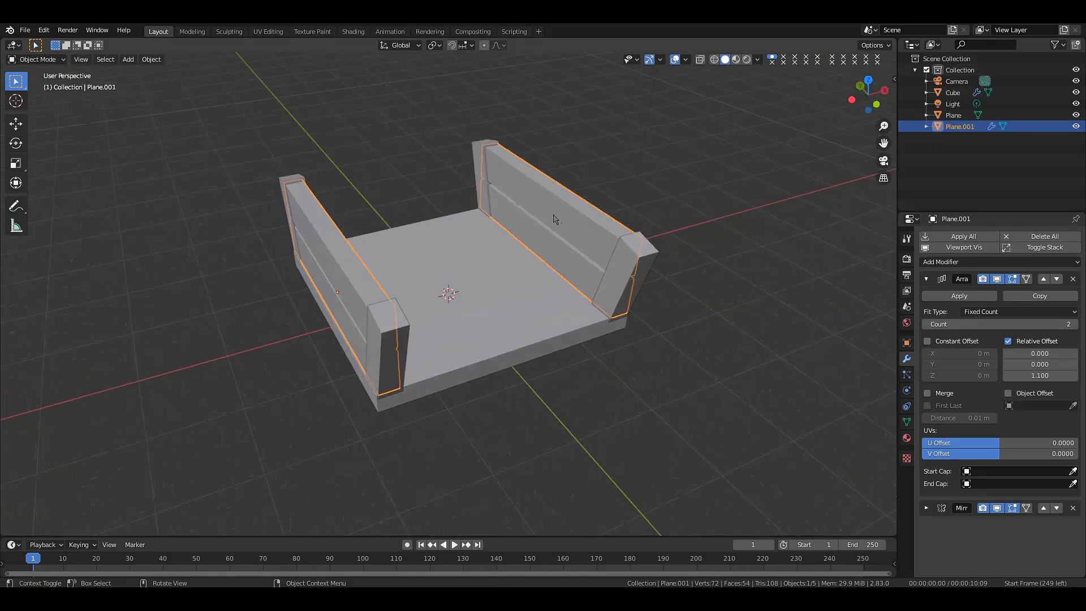
pyautogui.hotkey('shift', 'd')
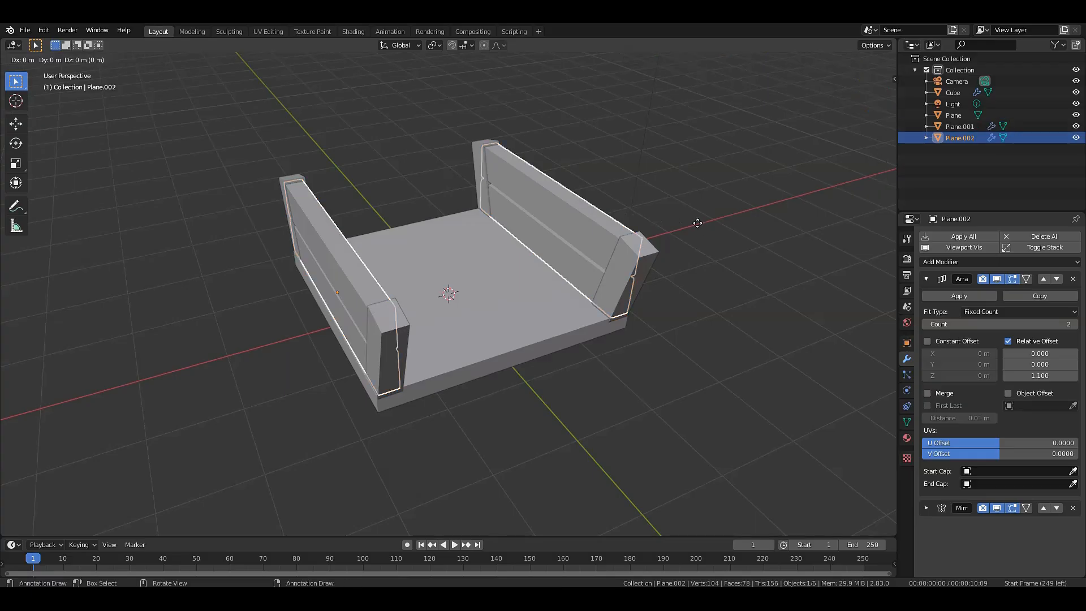
pyautogui.press('x')
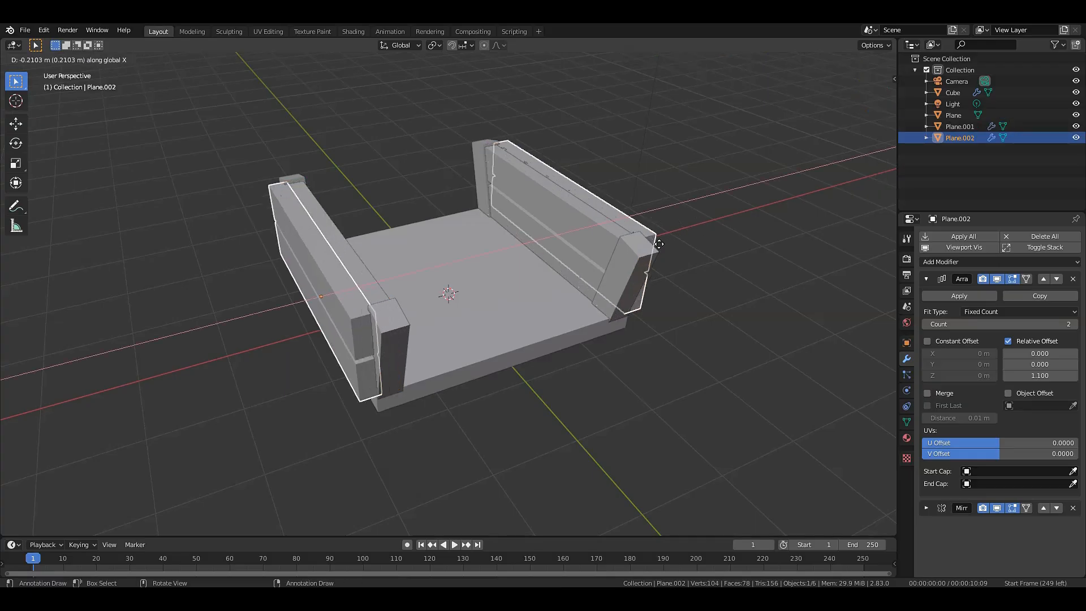
pyautogui.click(783, 180)
# - Rotate the duplicated boards 90° about the Z axis so they run across the slab
pyautogui.press('r')
pyautogui.write('z')
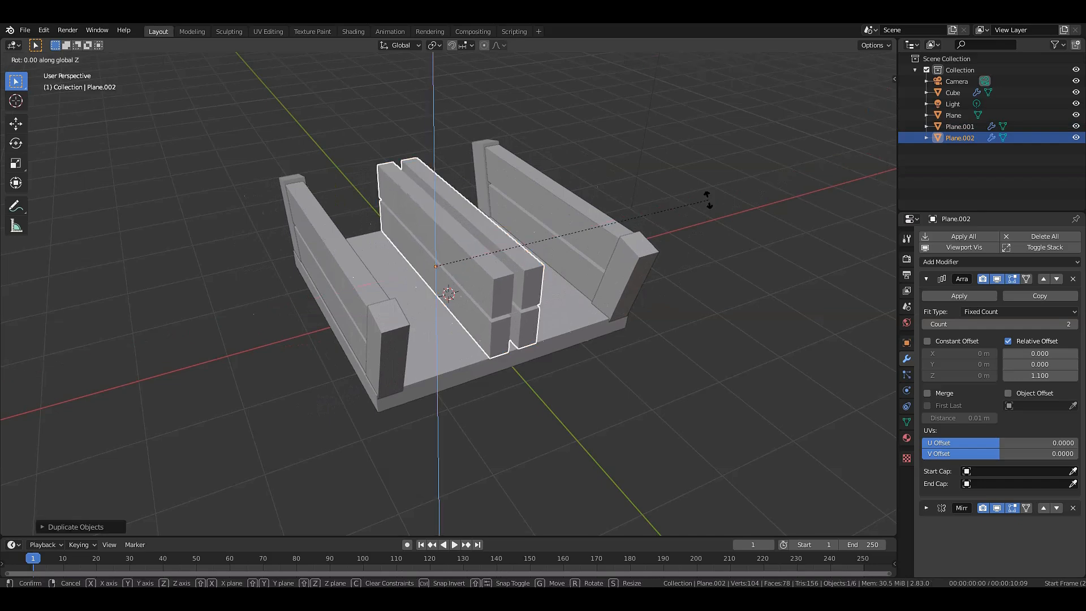
pyautogui.write('90')
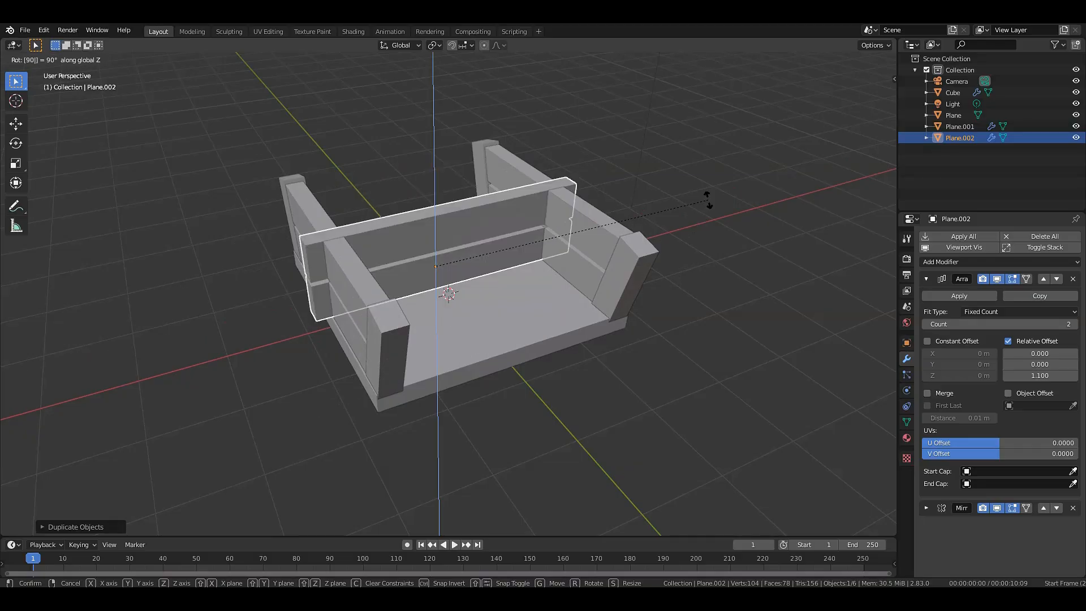
pyautogui.press('Return')
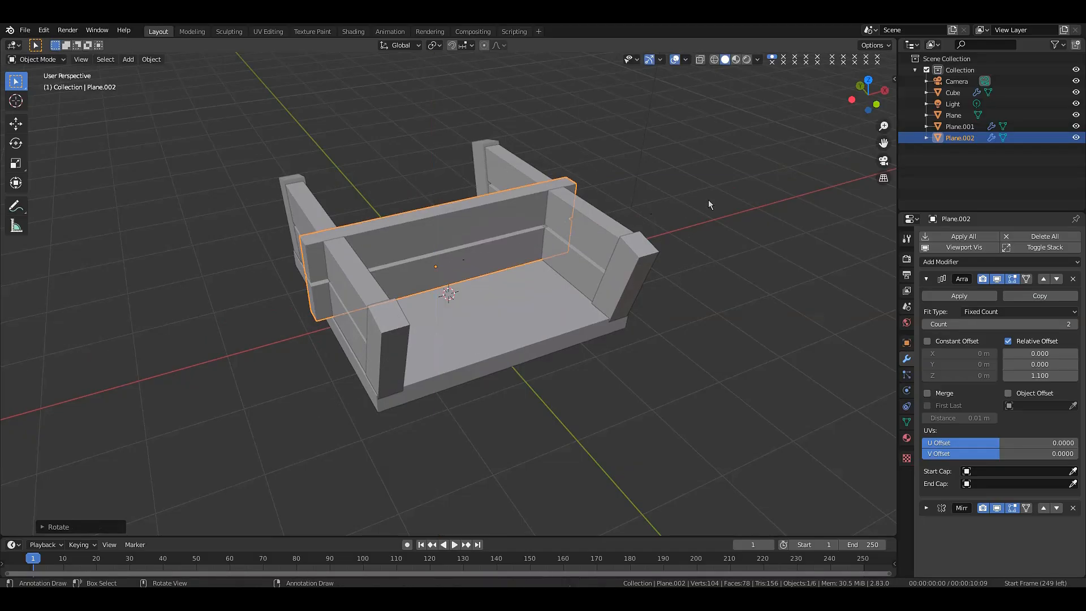
# - Move the rotated boards along Y by about -1.66 m to the slab's open edge and shorten them along X
pyautogui.press('g')
pyautogui.press('y')
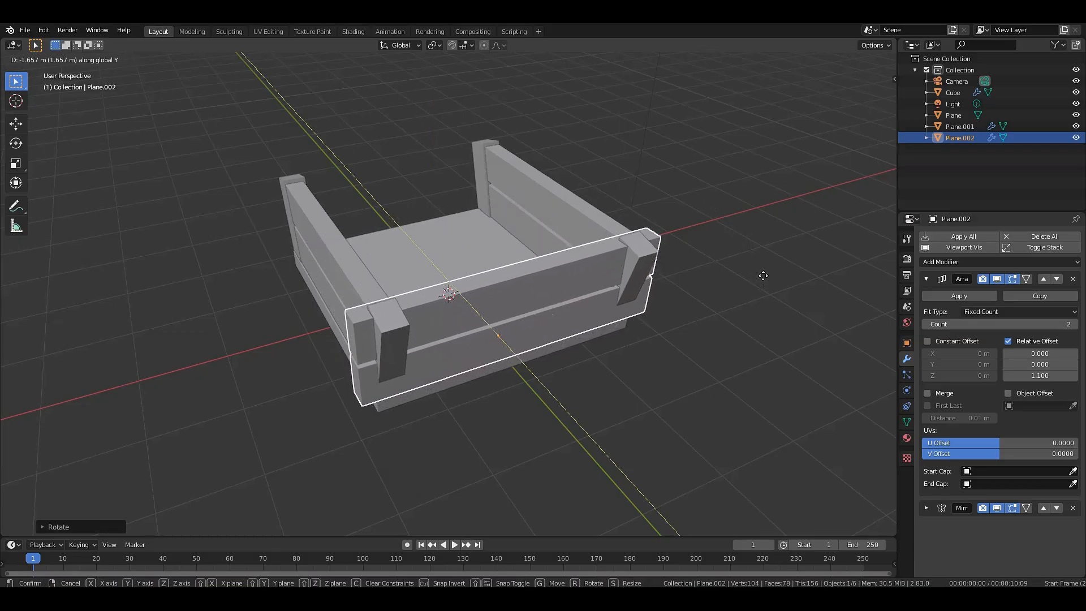
pyautogui.click(763, 276)
pyautogui.press('s')
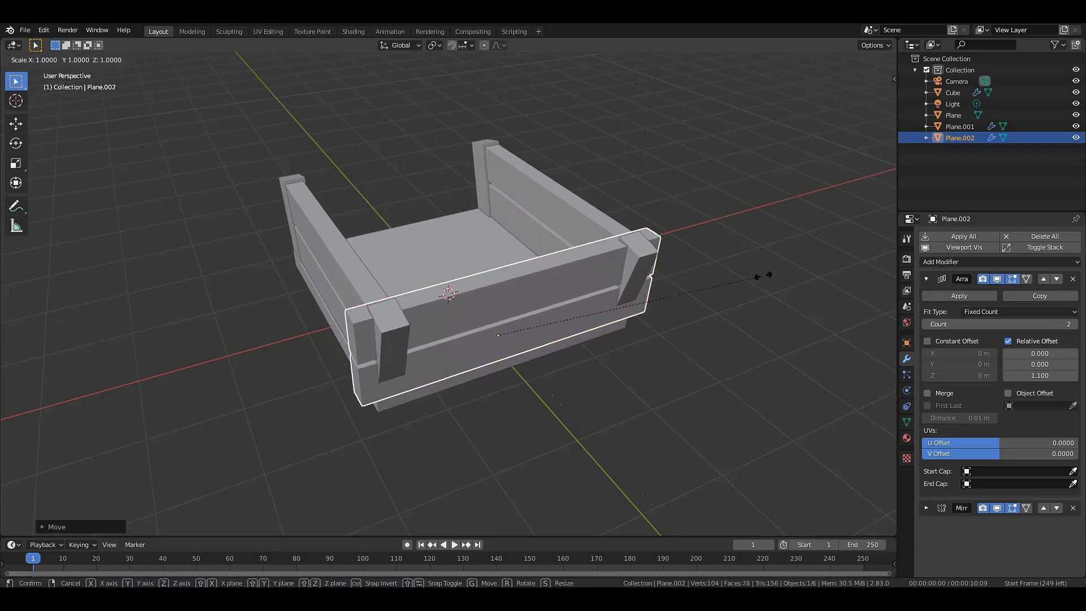
pyautogui.press('x')
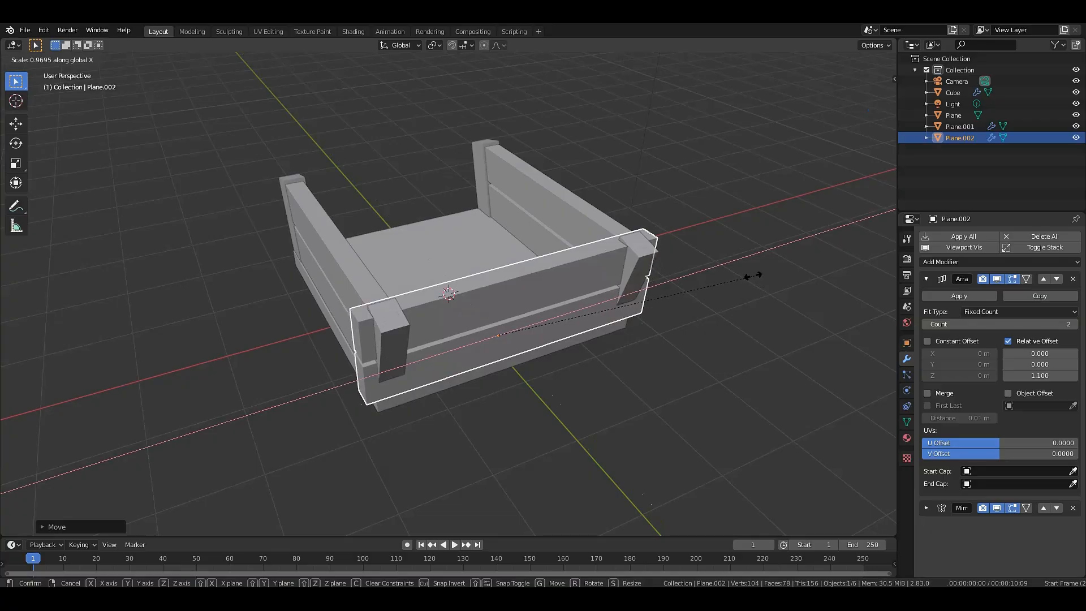
pyautogui.click(723, 281)
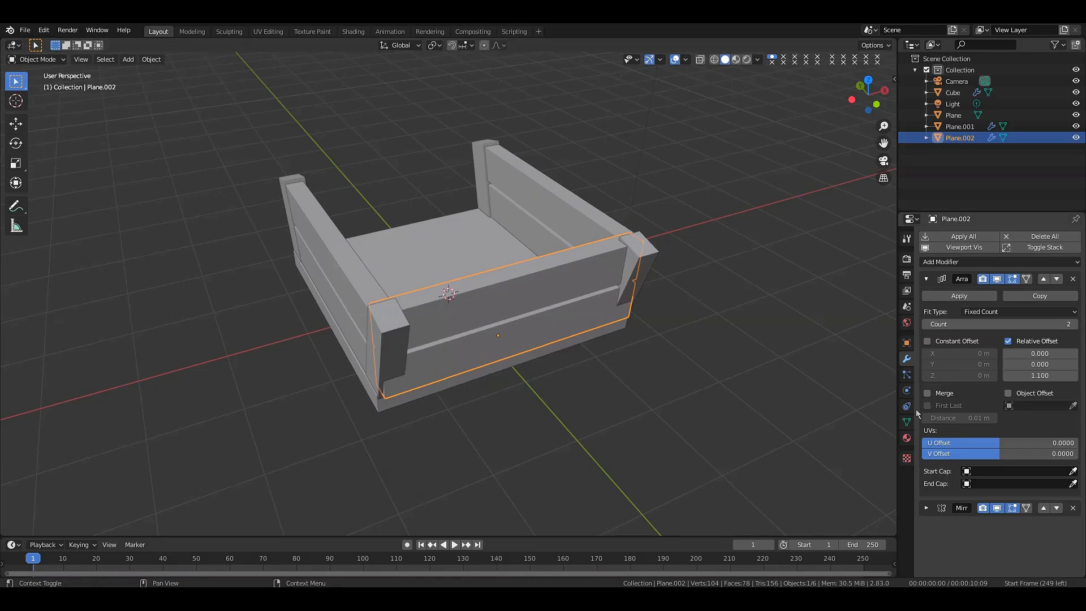
# - Turn off the Mirror modifier's viewport display for the end boards and move them along X to center them between the posts
pyautogui.click(926, 507)
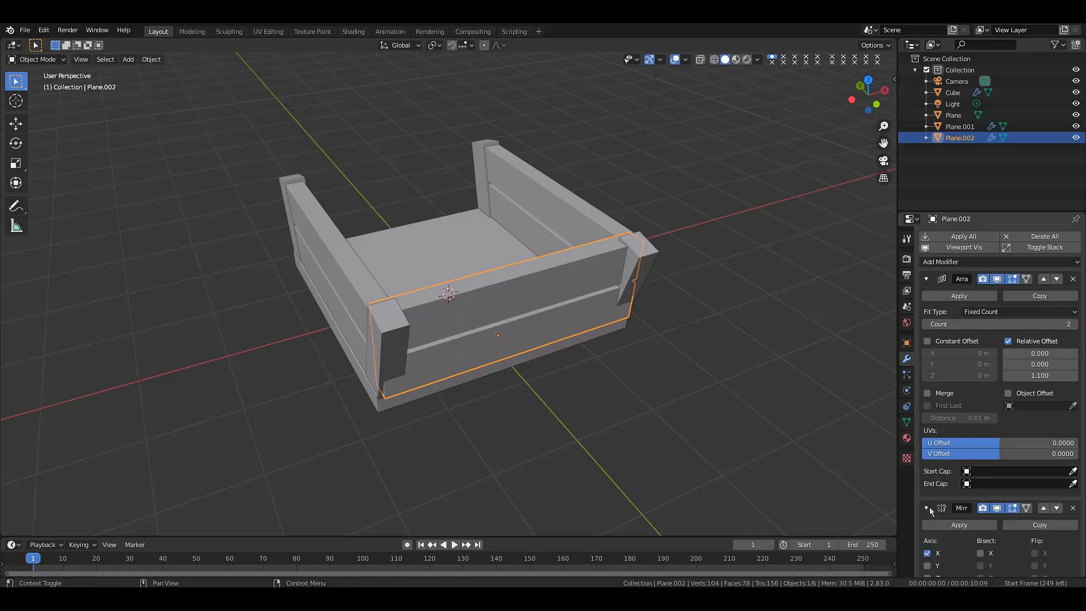
pyautogui.click(997, 509)
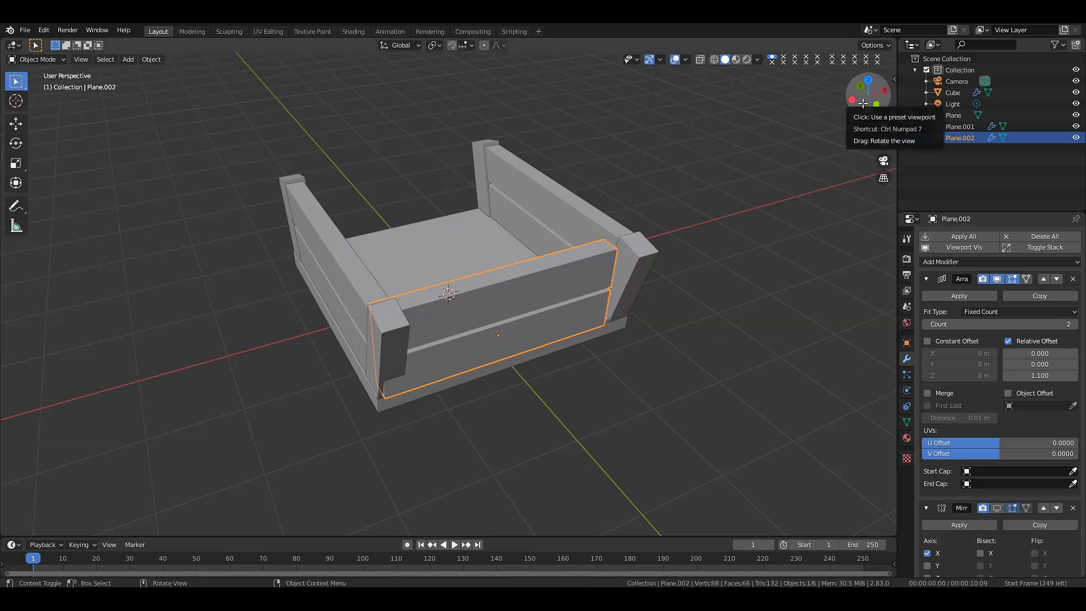
pyautogui.moveTo(860, 108); pyautogui.dragTo(763, 180)
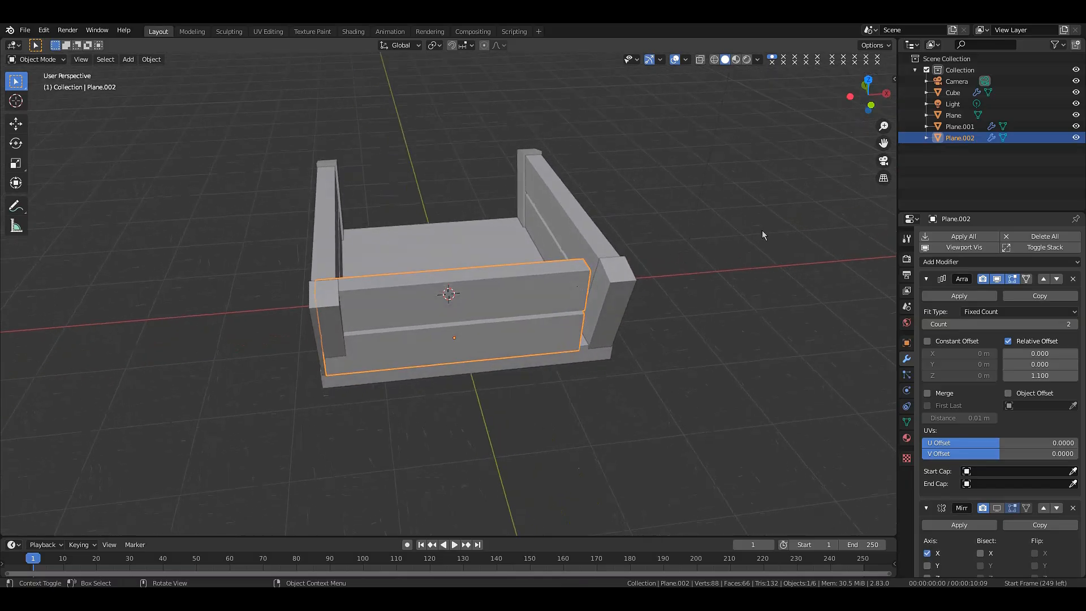
pyautogui.press('g')
pyautogui.press('x')
pyautogui.click(780, 232)
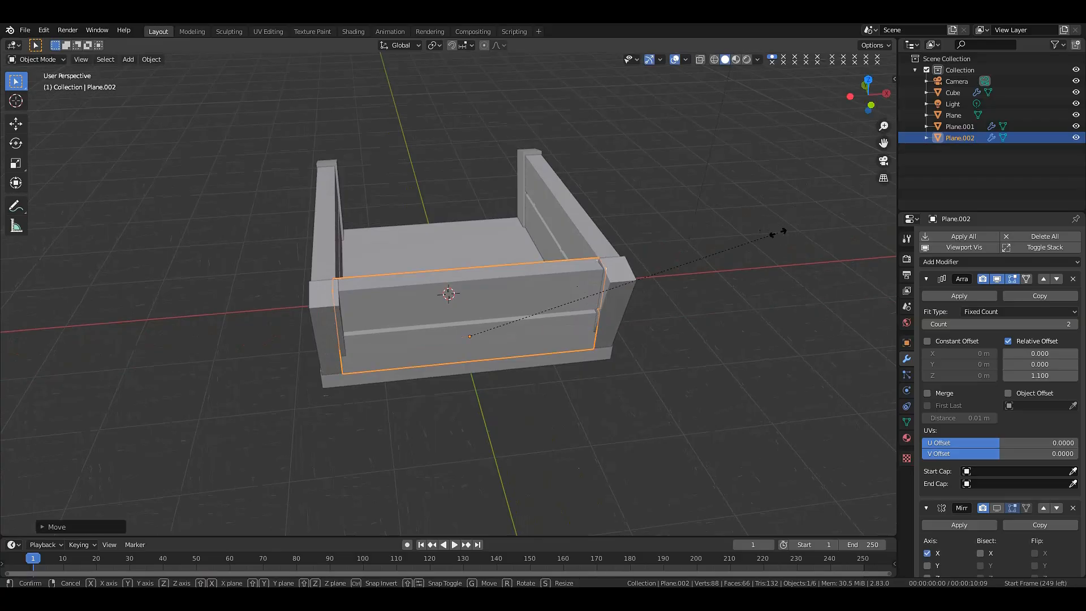
# - Scale the end boards along X to fit between the two corner posts
pyautogui.press('s')
pyautogui.press('x')
pyautogui.click(786, 233)
# - Rotate the end boards about the X axis to match the slant of the corner posts, and deselect them
pyautogui.moveTo(866, 99); pyautogui.dragTo(518, 157)
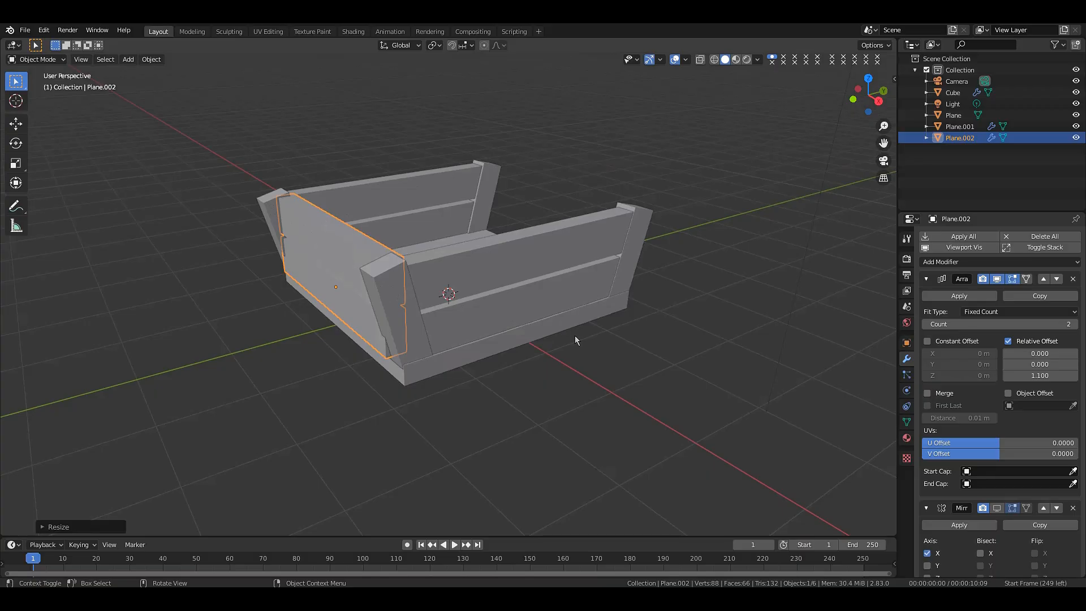
pyautogui.press('r')
pyautogui.press('x')
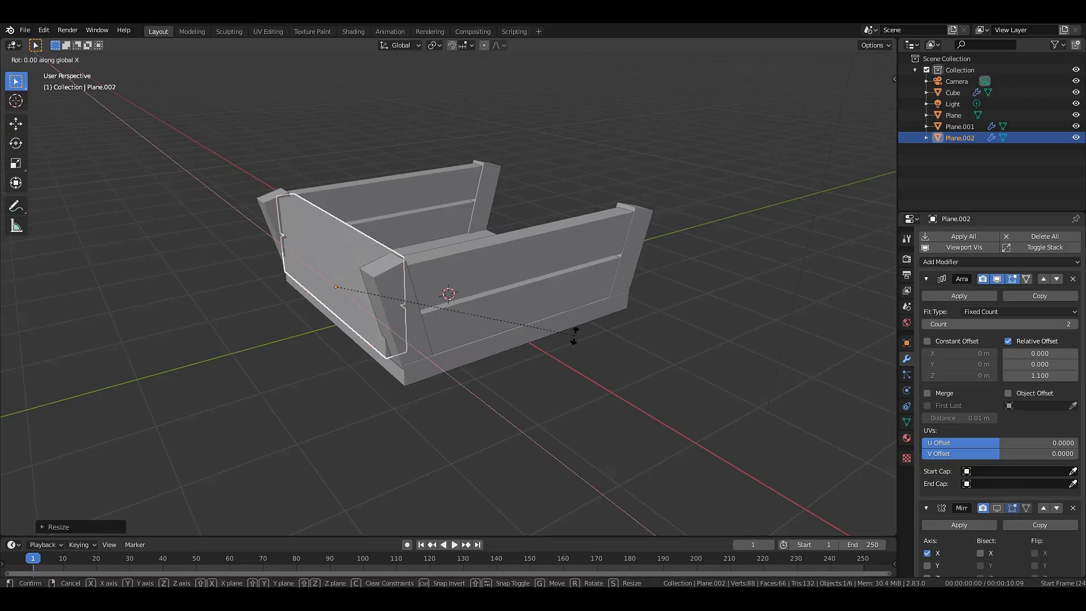
pyautogui.click(564, 289)
pyautogui.click(745, 239)
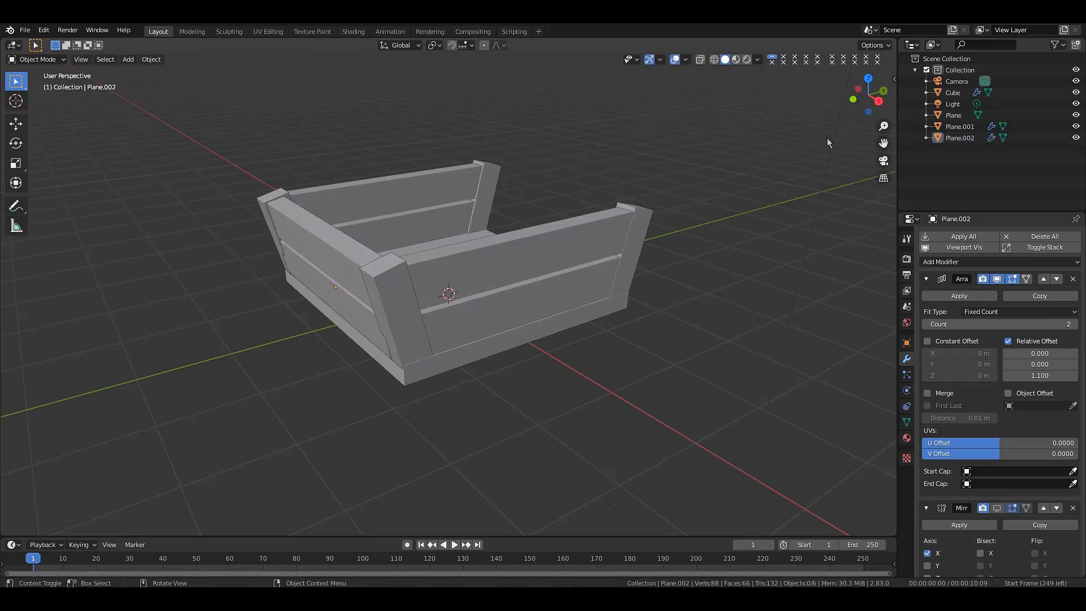
# - Nudge the tilted end boards along Y in two moves of about 0.013 m each to align them with the posts, and deselect them
pyautogui.moveTo(855, 105); pyautogui.dragTo(862, 91)
pyautogui.click(588, 300)
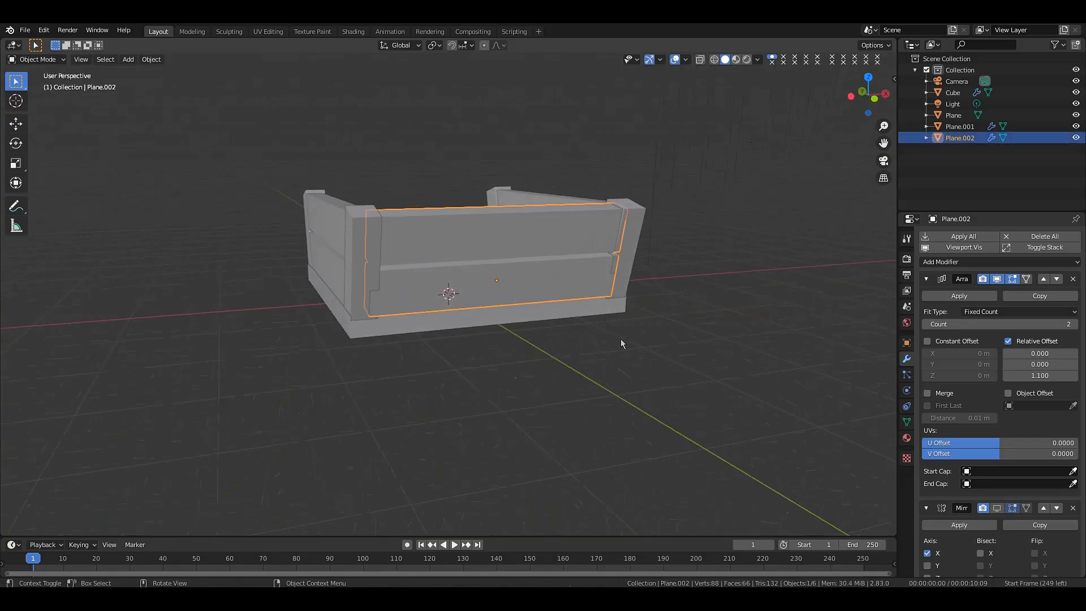
pyautogui.press('g')
pyautogui.press('y')
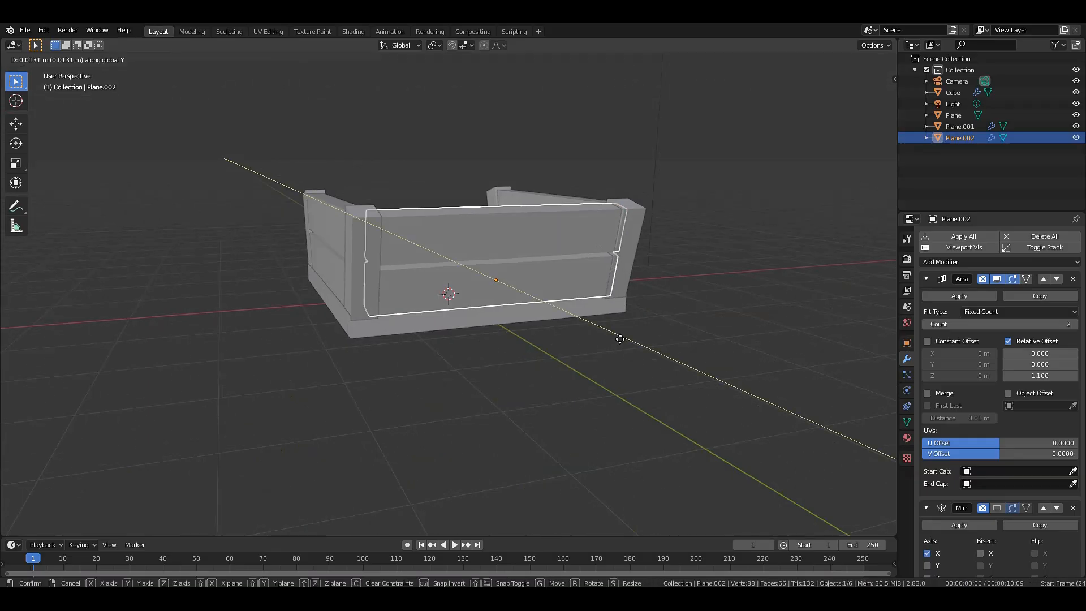
pyautogui.click(620, 338)
pyautogui.click(620, 338)
pyautogui.click(554, 224)
pyautogui.press('g')
pyautogui.press('y')
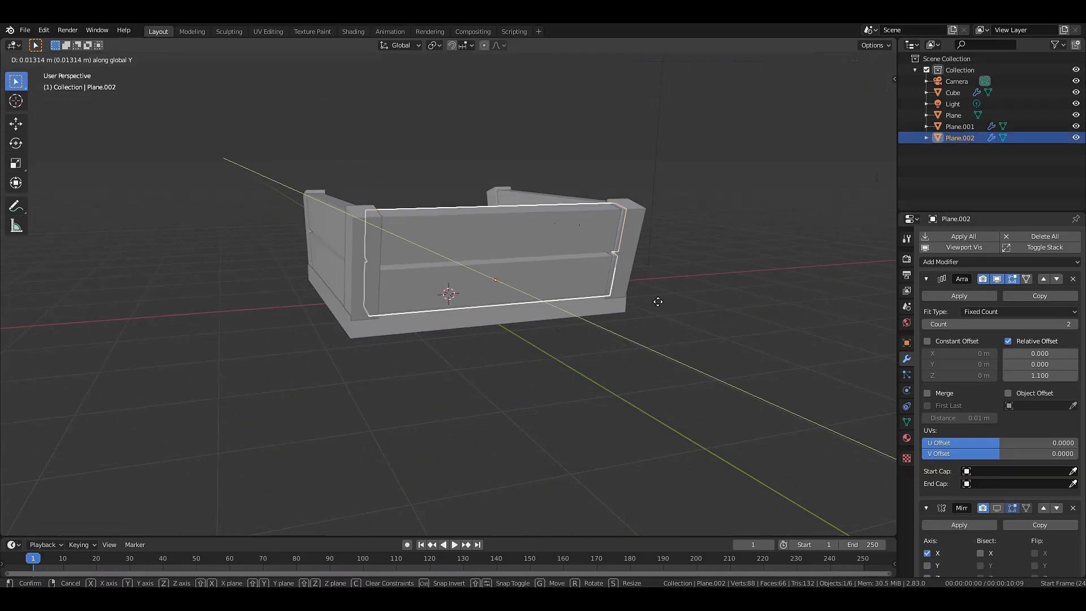
pyautogui.click(659, 302)
pyautogui.click(659, 302)
# - Mirror the end boards on the Y axis instead of X, re-pick Plane as the mirror object, and re-enable the modifier's viewport display
pyautogui.moveTo(865, 106); pyautogui.dragTo(752, 120)
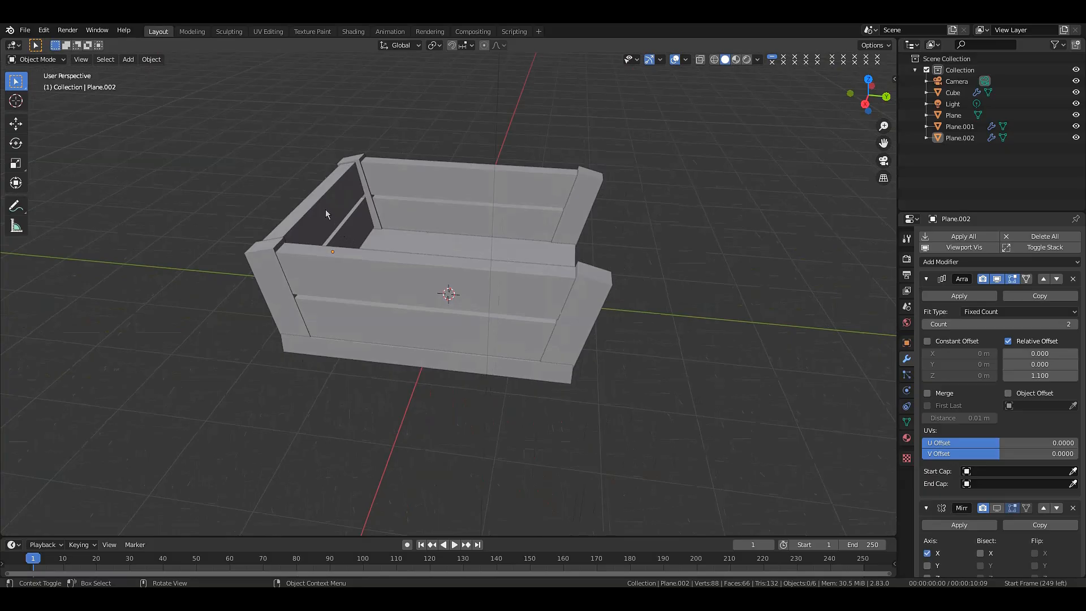
pyautogui.click(326, 214)
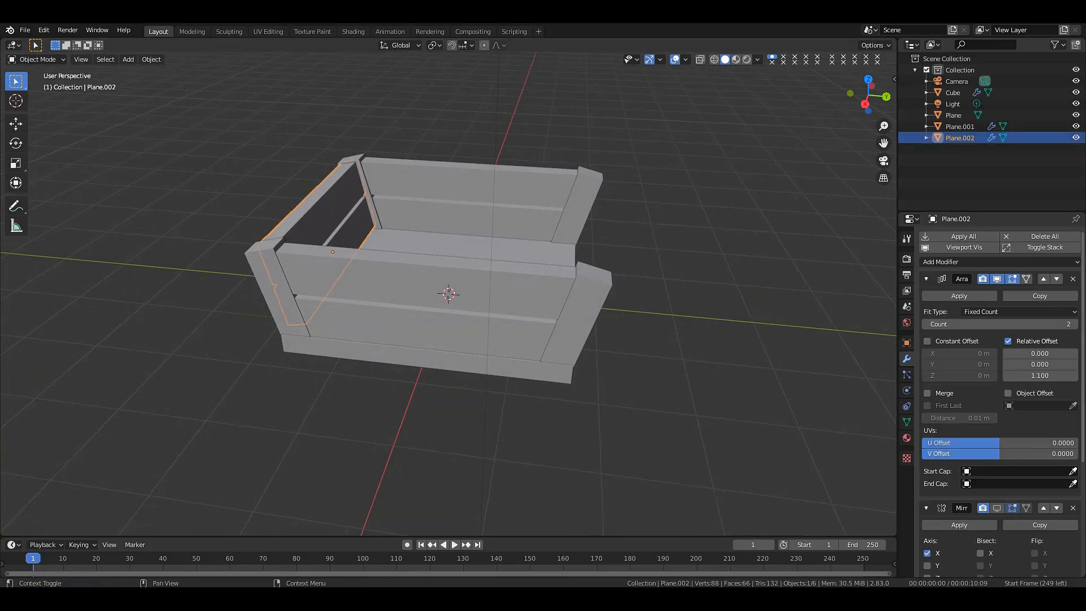
pyautogui.scroll(-5, 1065, 479)
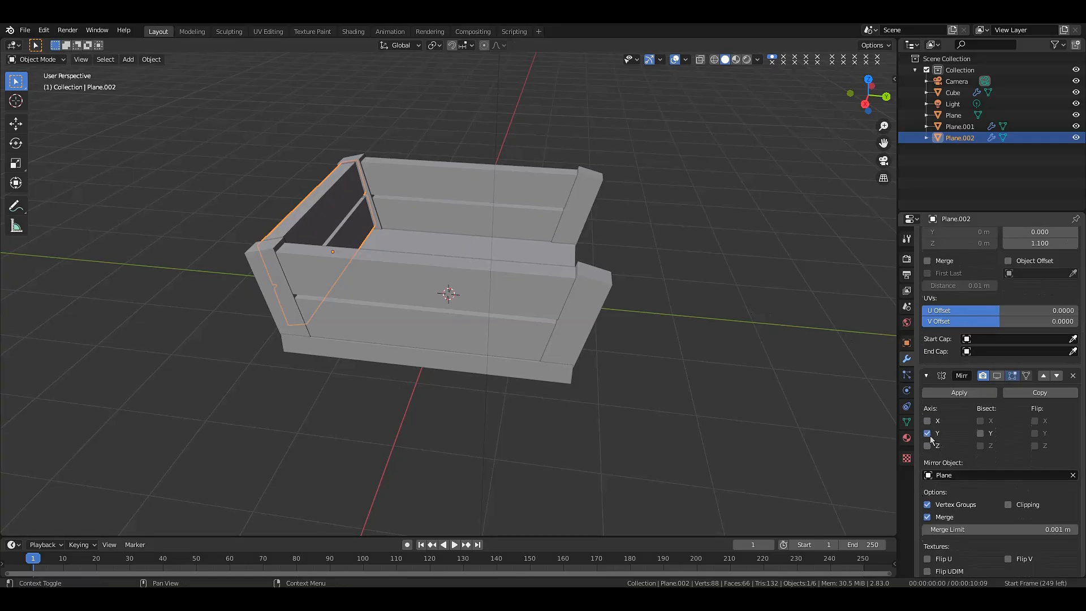
pyautogui.click(1073, 477)
pyautogui.click(1073, 475)
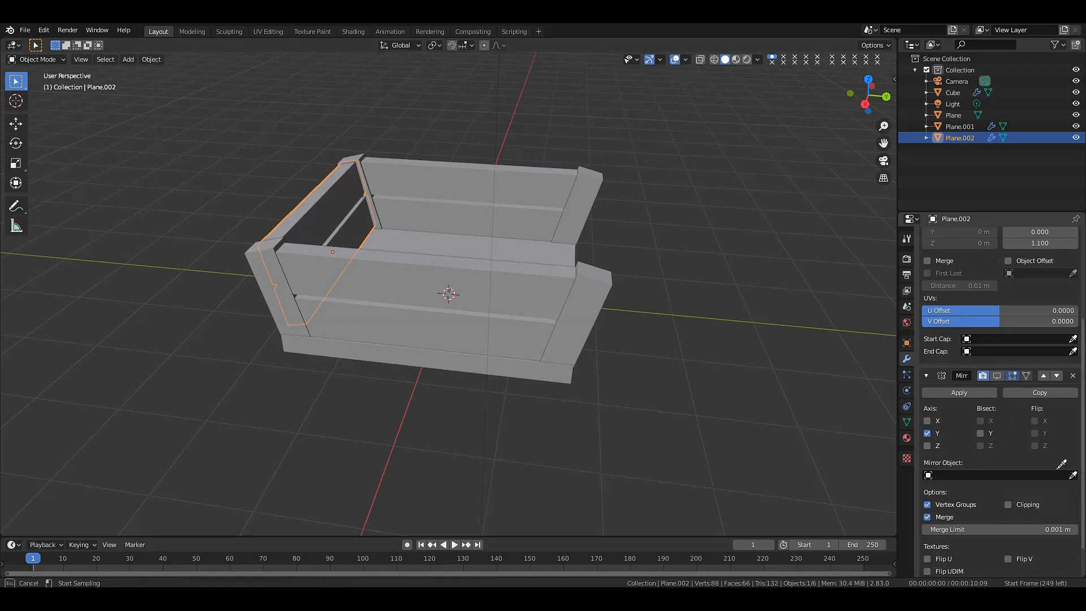
pyautogui.click(546, 252)
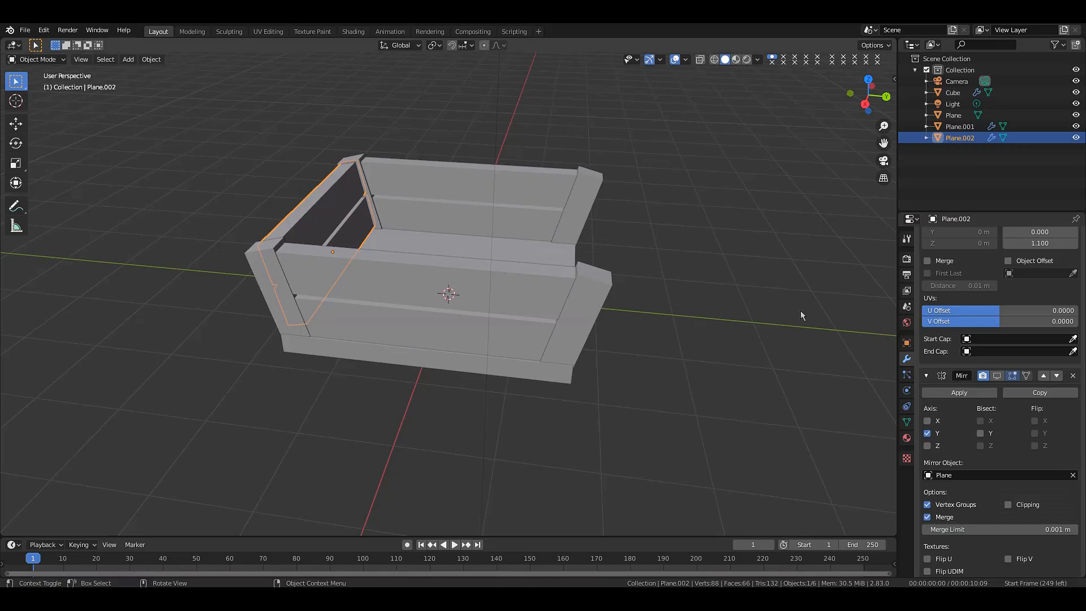
pyautogui.click(998, 376)
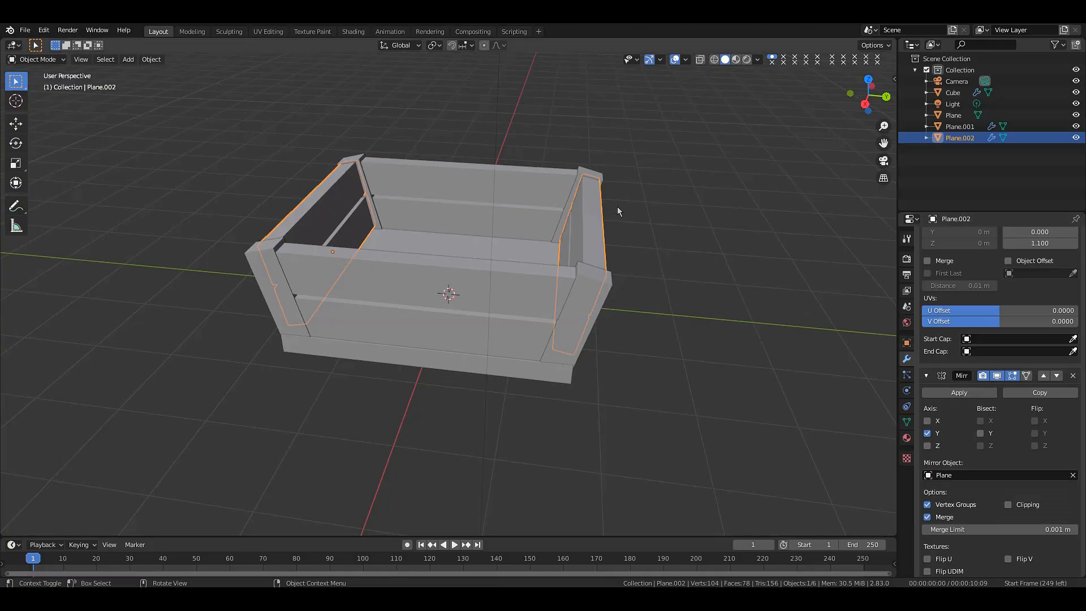
# - Duplicate the mirrored corner posts and move the copy along Y, clear of the crate
pyautogui.moveTo(868, 96); pyautogui.dragTo(806, 90)
pyautogui.click(867, 103)
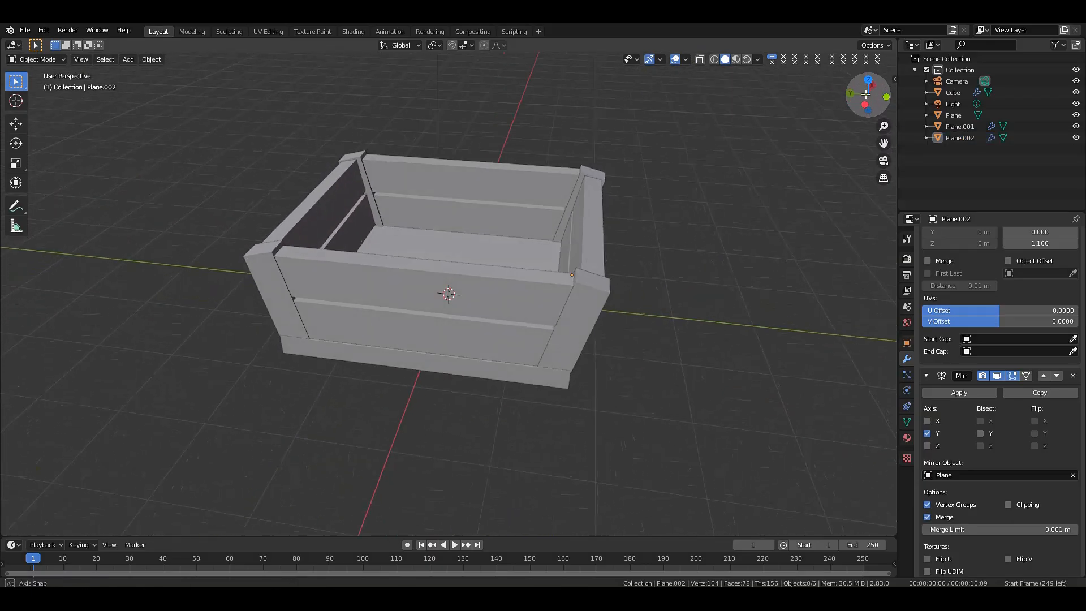
pyautogui.scroll(-3, 743, 219)
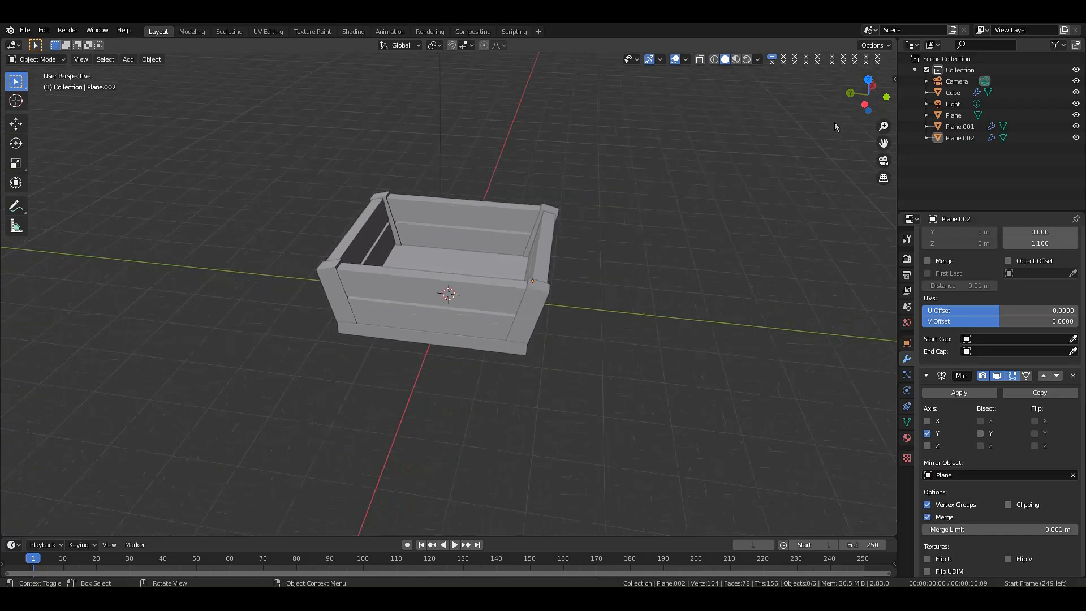
pyautogui.moveTo(866, 95); pyautogui.dragTo(832, 101)
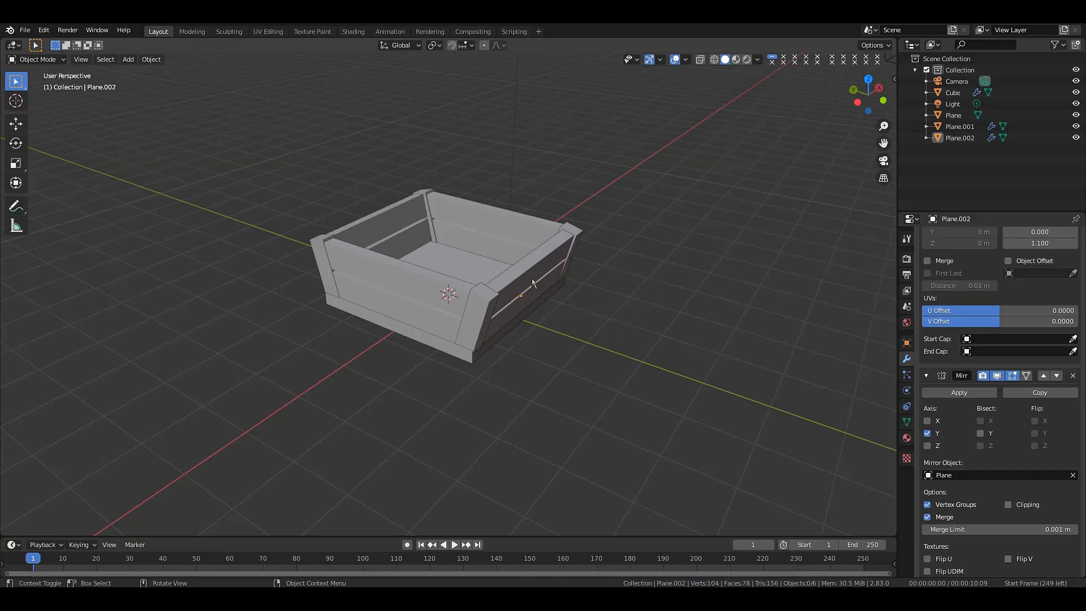
pyautogui.click(483, 312)
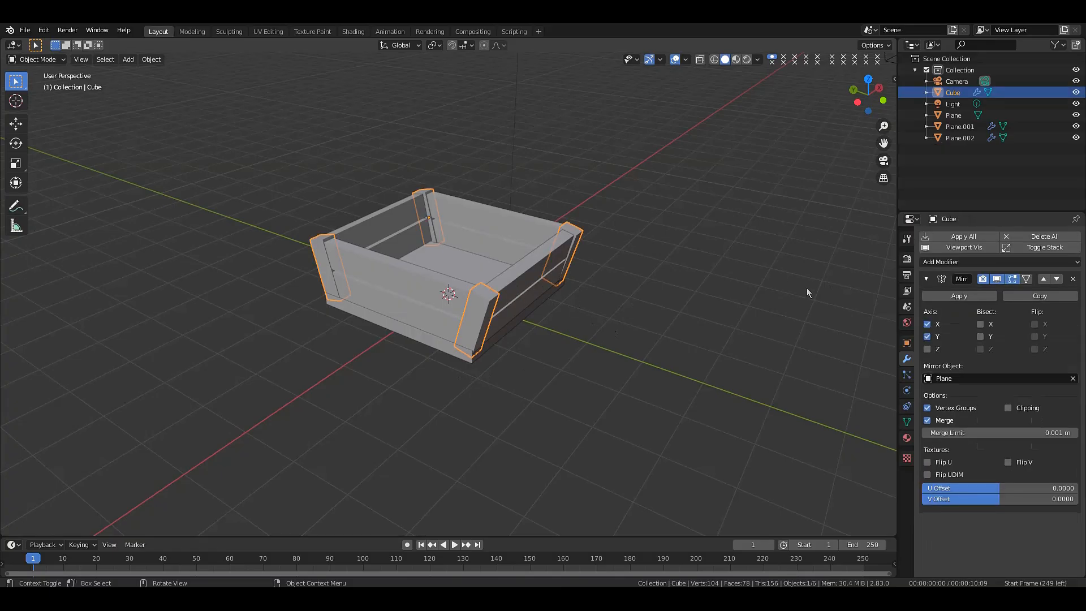
pyautogui.hotkey('shift', 'd')
pyautogui.press('y')
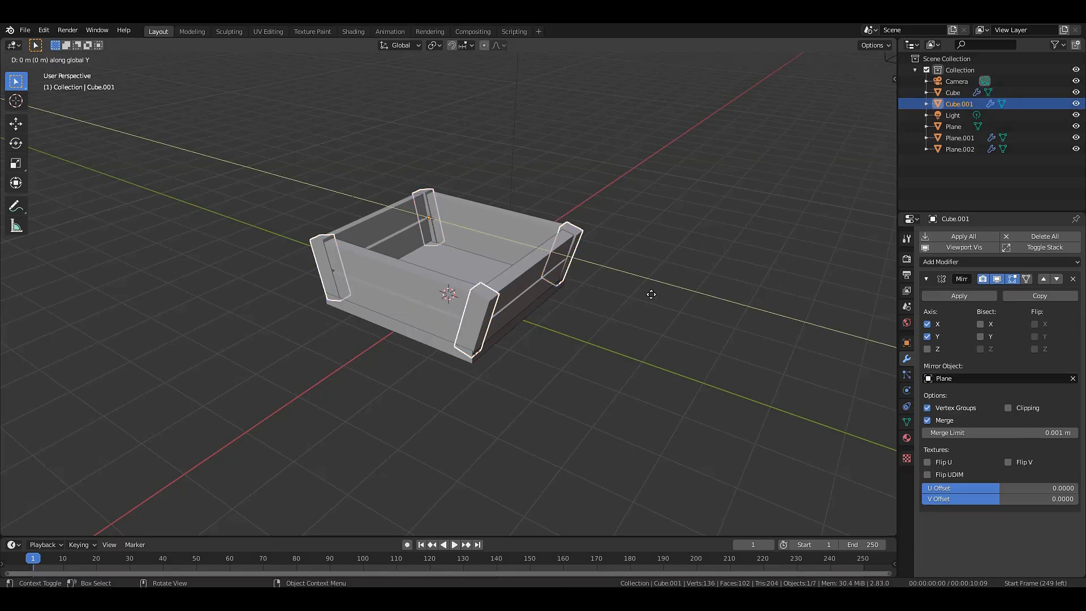
pyautogui.click(812, 406)
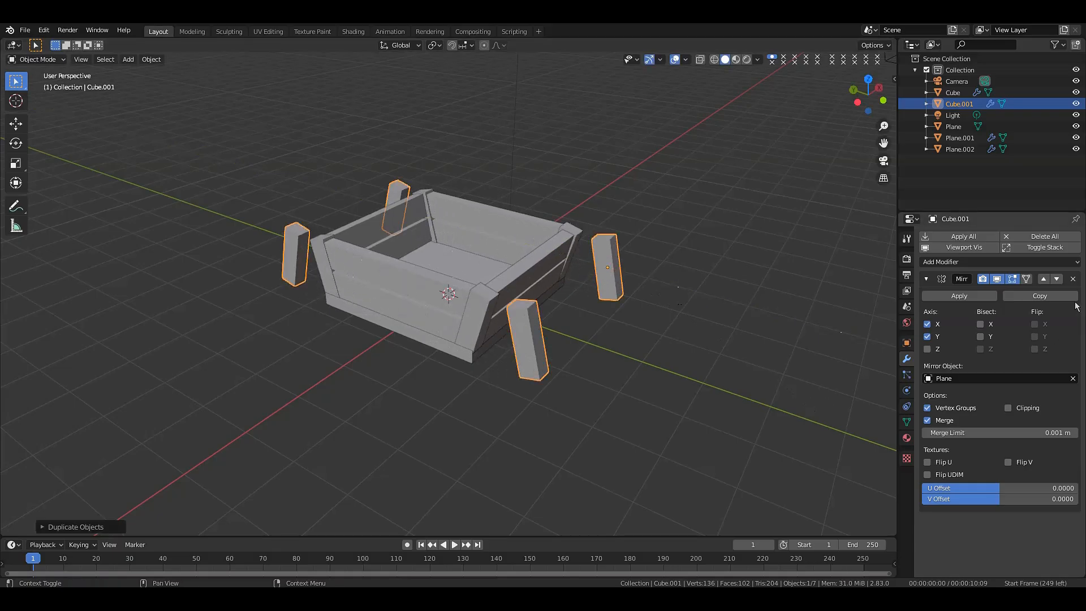
# - Delete the Mirror modifier from the duplicated posts and move the single remaining post along X to the crate's opposite corner
pyautogui.click(1073, 279)
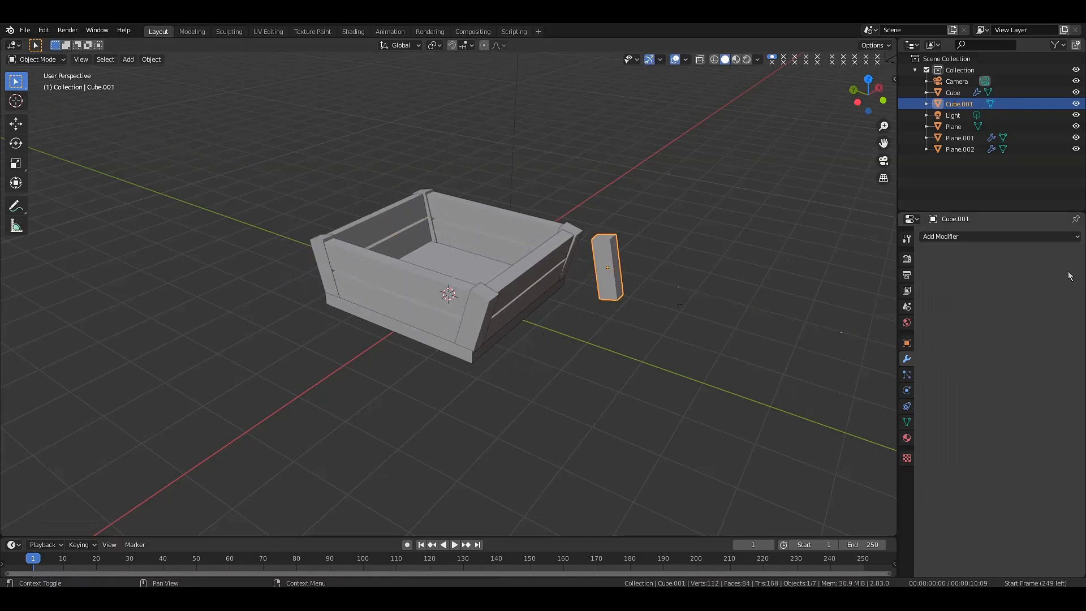
pyautogui.moveTo(858, 99); pyautogui.dragTo(819, 114)
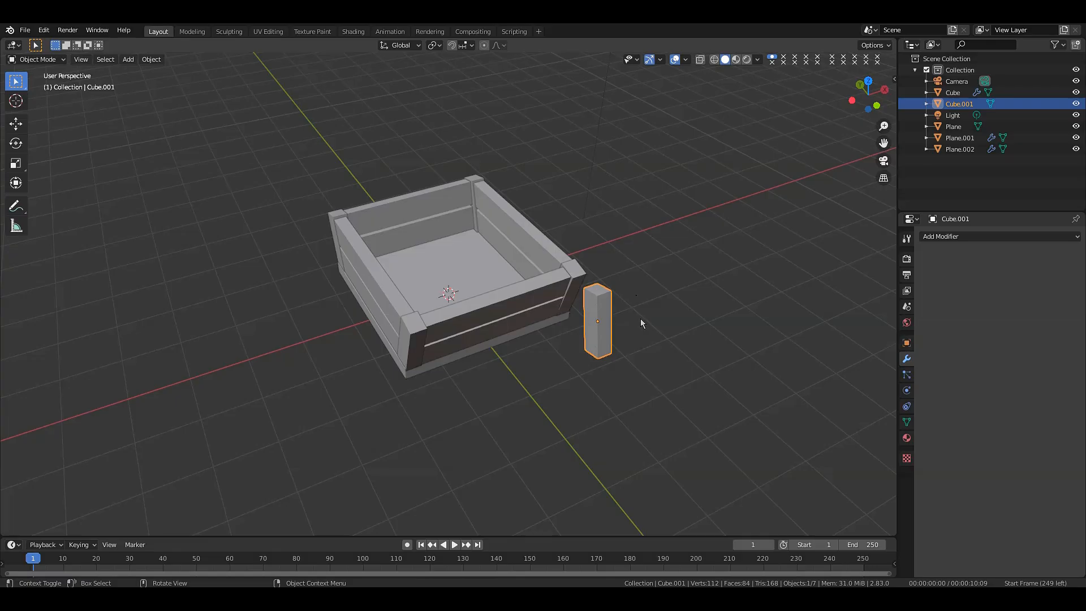
pyautogui.press('g')
pyautogui.press('x')
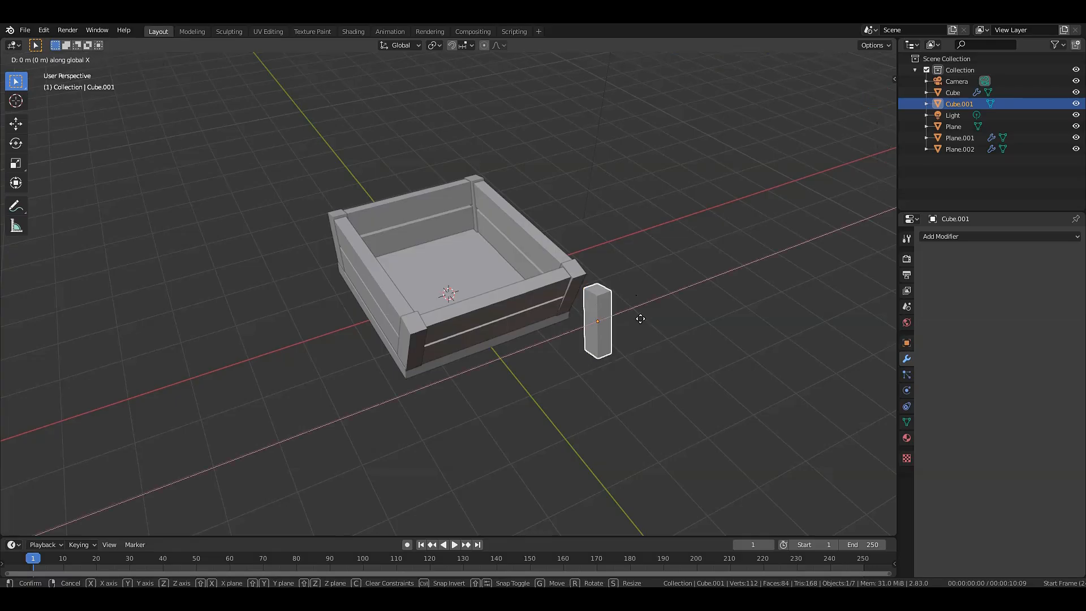
pyautogui.click(473, 373)
# - Move the separate post about 0.079 m along X so it lines up with the crate's corner post in top view
pyautogui.press('KP_7')
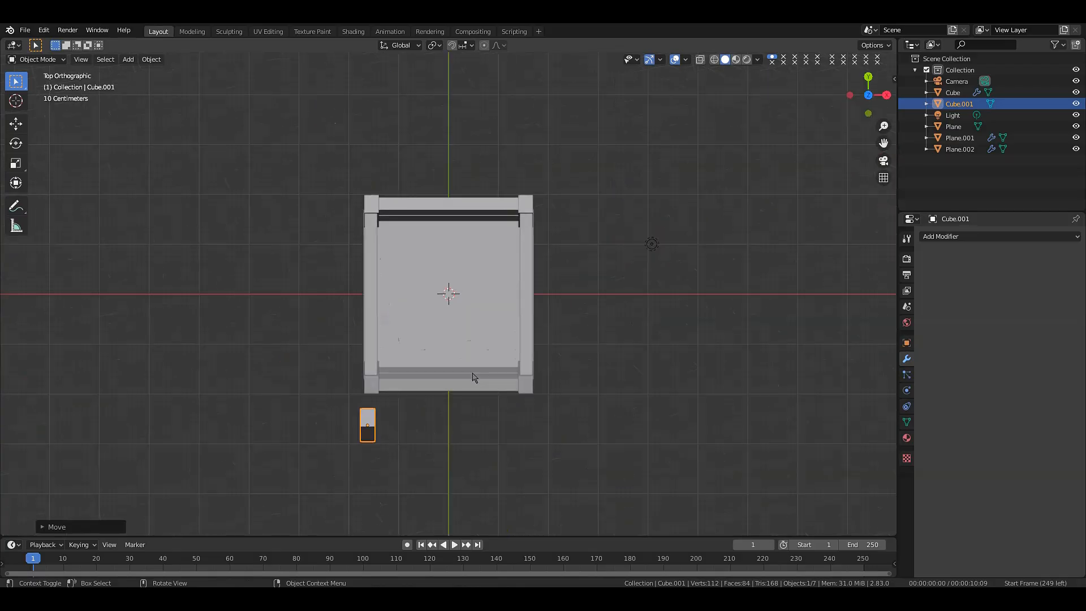
pyautogui.scroll(2, 440, 430)
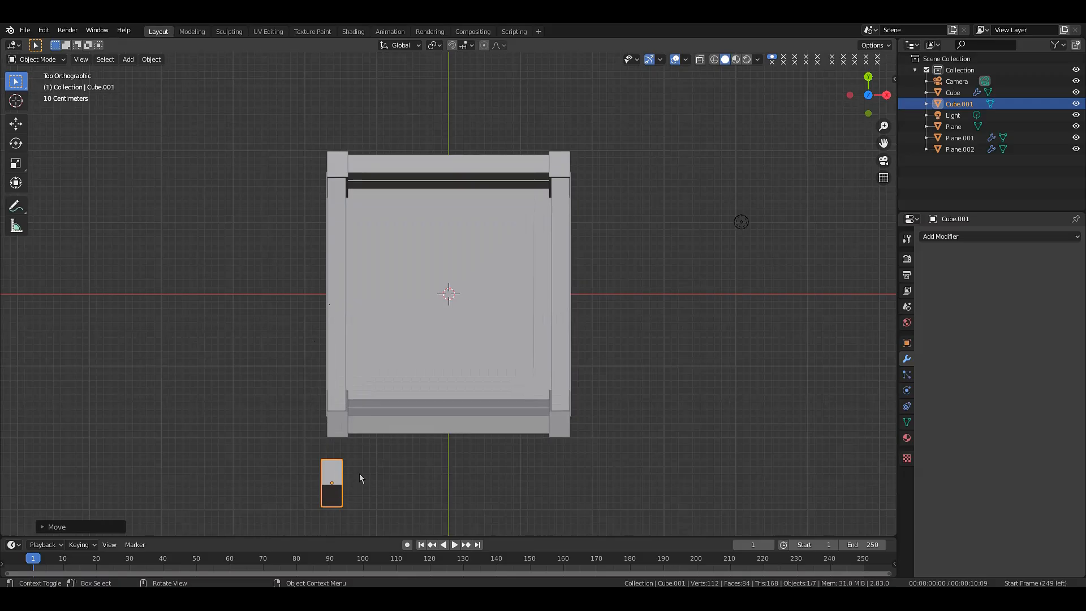
pyautogui.press('g')
pyautogui.press('x')
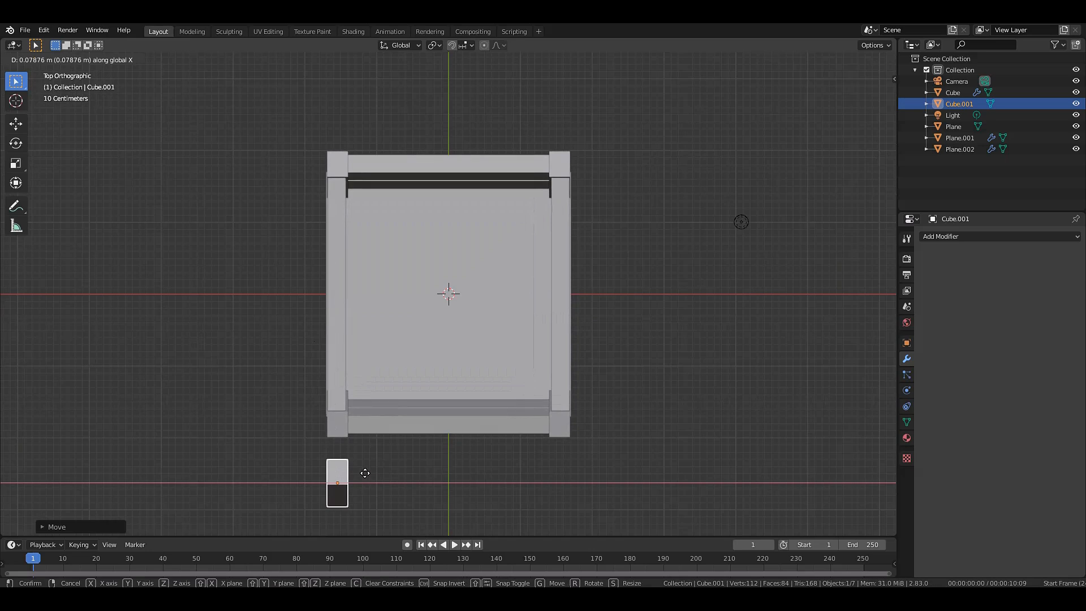
pyautogui.click(365, 472)
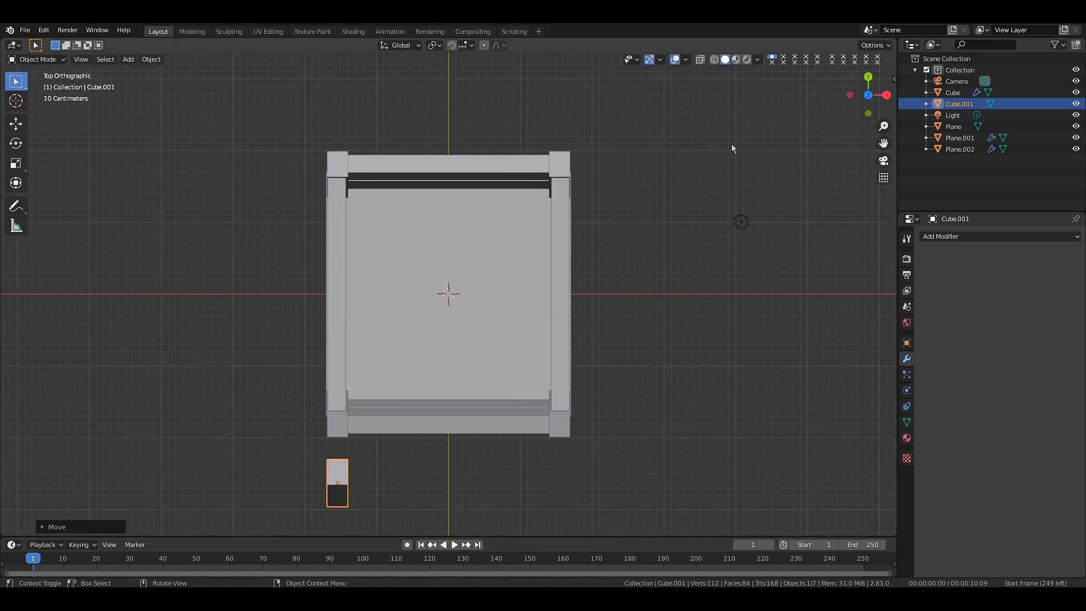
# - Clear the separate post's rotation and rotate it 90° about the X axis so it lies flat along Y
pyautogui.moveTo(884, 93); pyautogui.dragTo(743, 201)
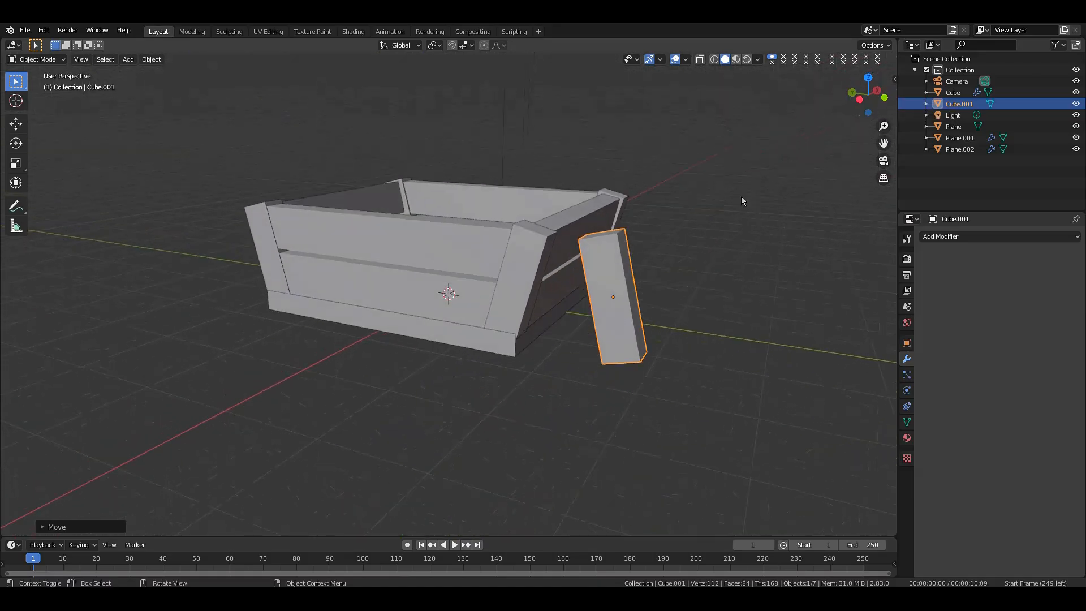
pyautogui.hotkey('alt', 'r')
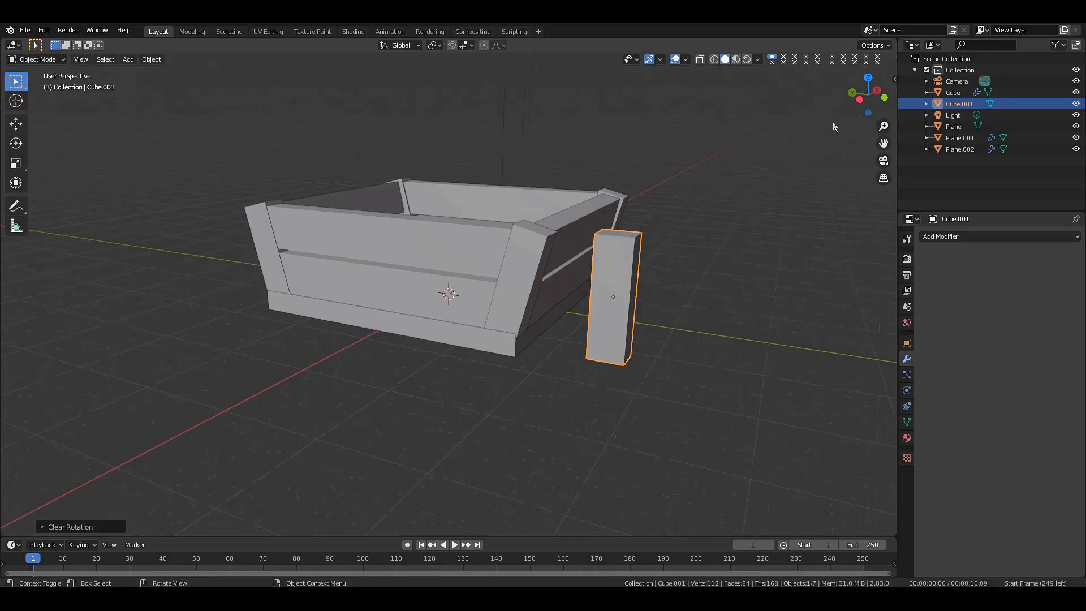
pyautogui.press('r')
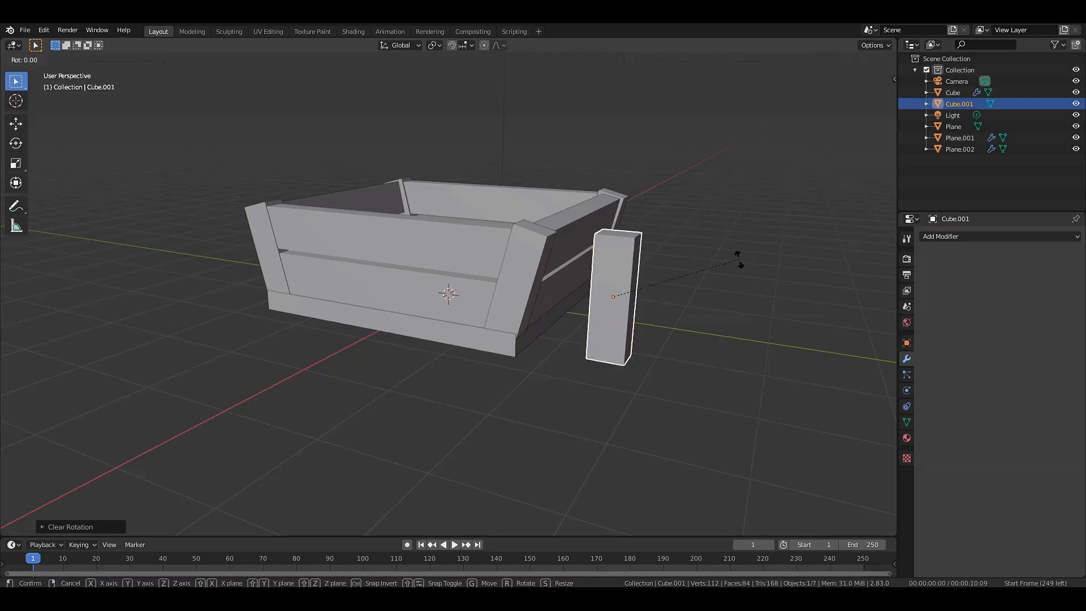
pyautogui.write('x')
pyautogui.write('90')
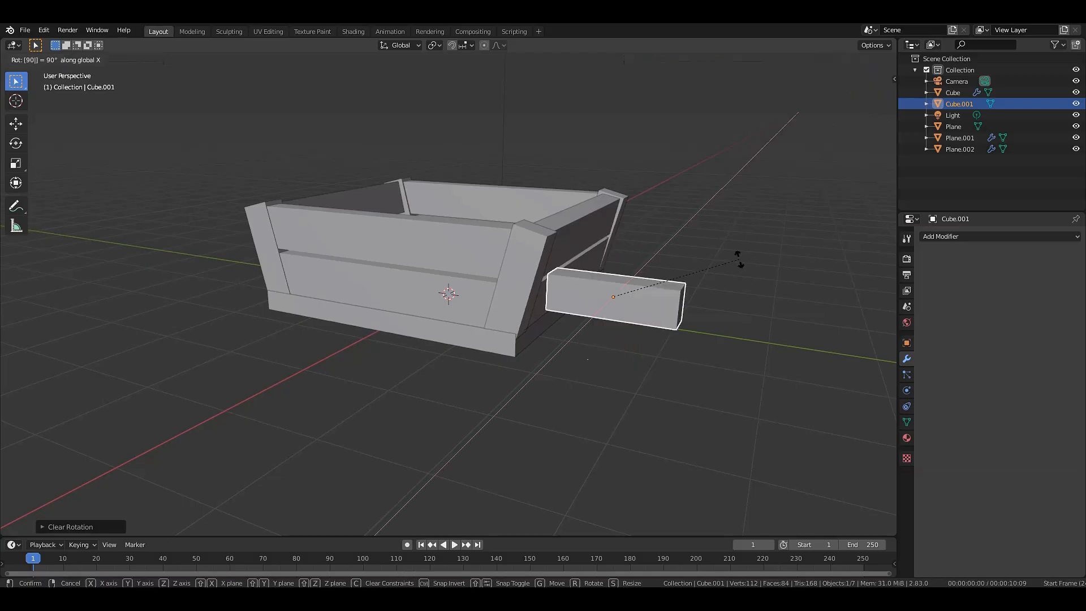
pyautogui.press('Return')
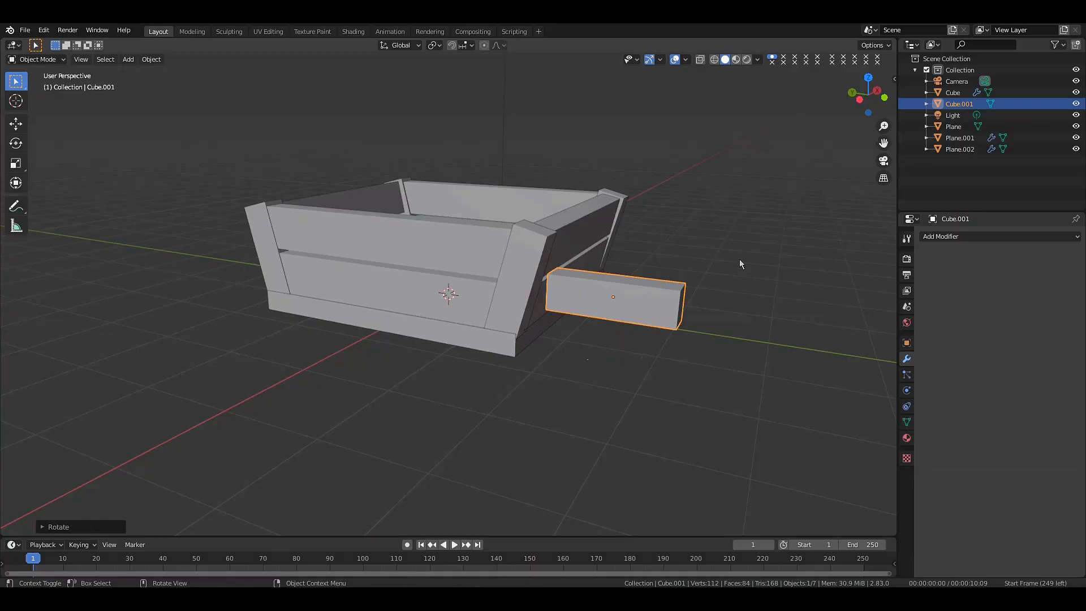
# - Lower the flat post along Z to ground level, beside the crate's base slab
pyautogui.press('g')
pyautogui.press('z')
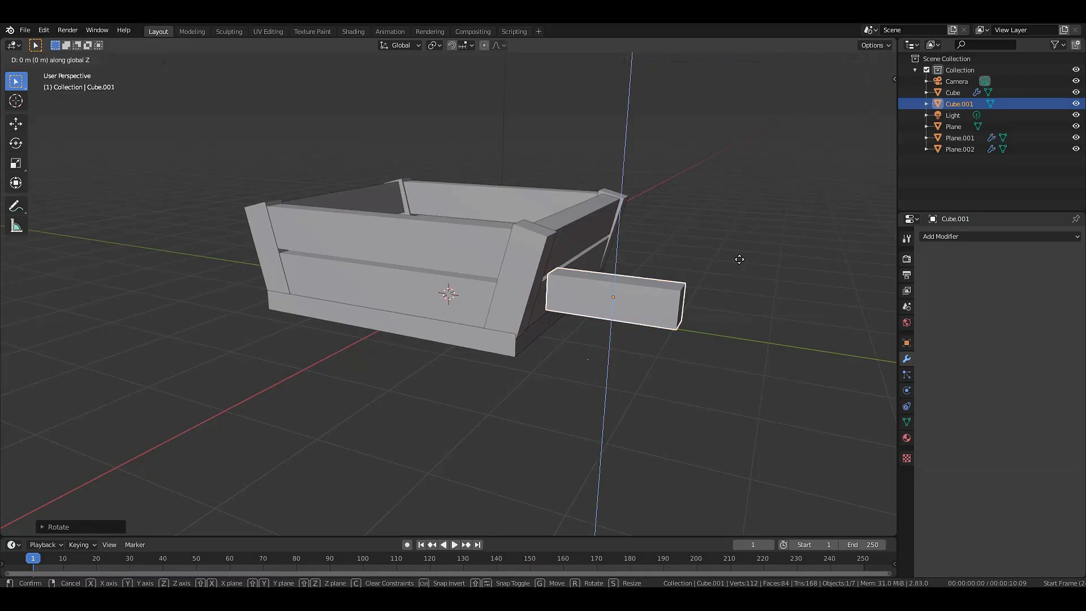
pyautogui.press('Return')
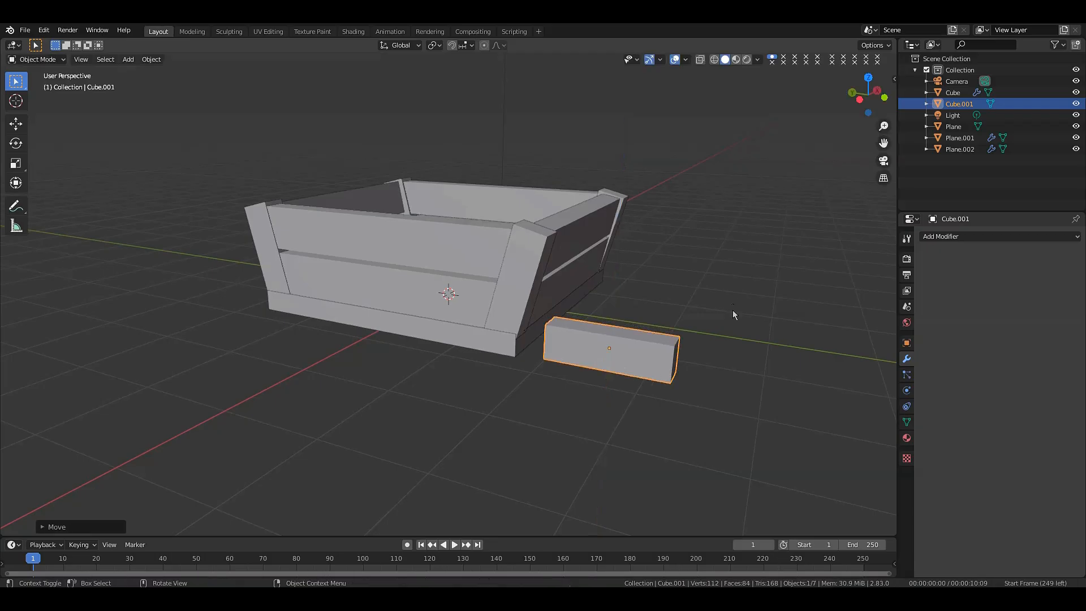
# - Slide the flat post along Y until its inner end overlaps the base slab's corner, and adjust its scale
pyautogui.press('KP_3')
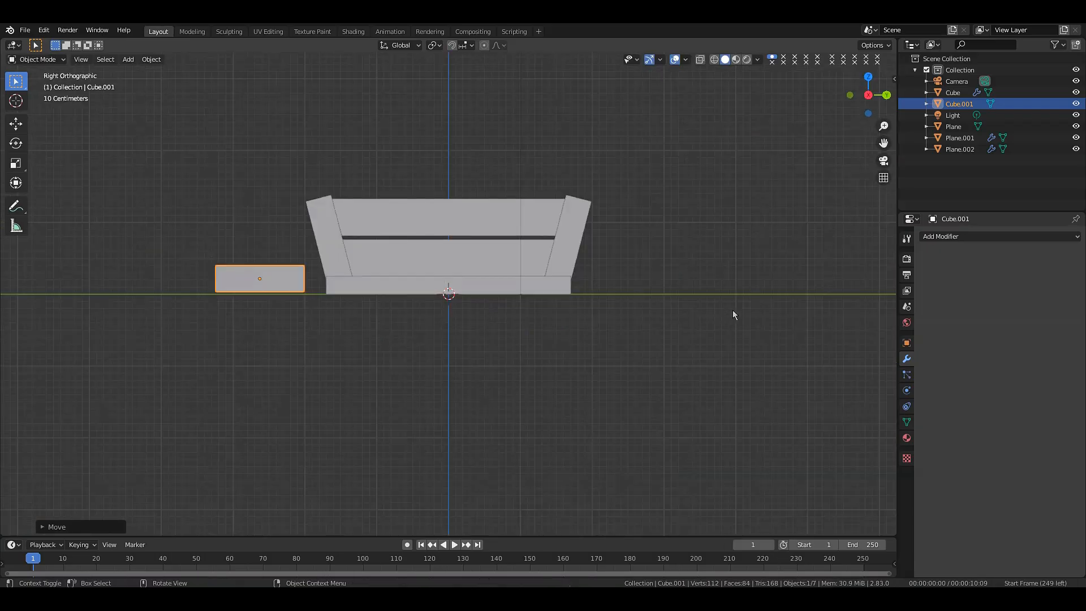
pyautogui.press('g')
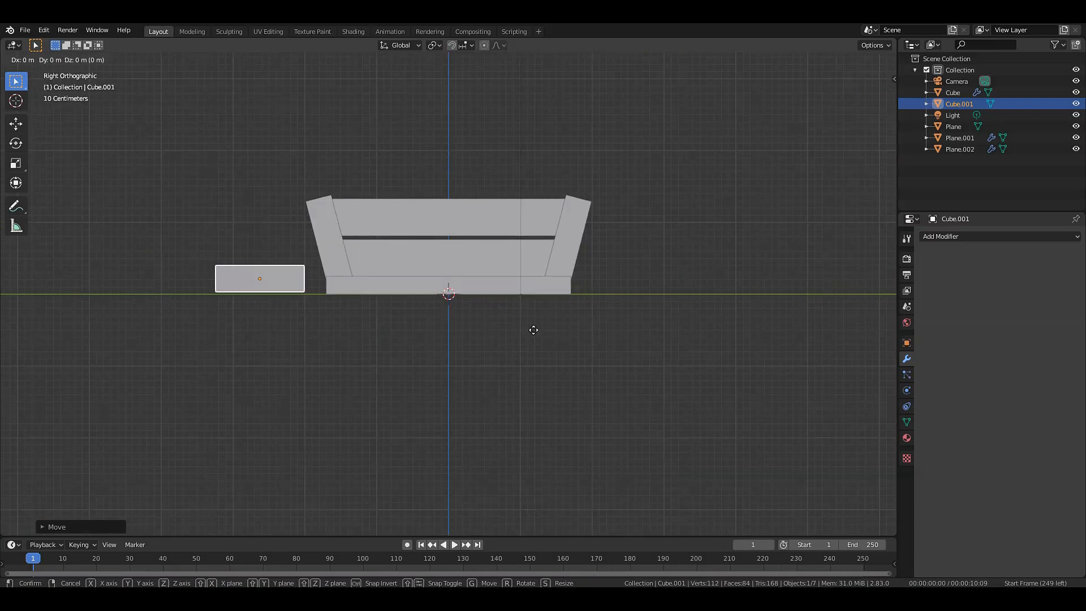
pyautogui.press('y')
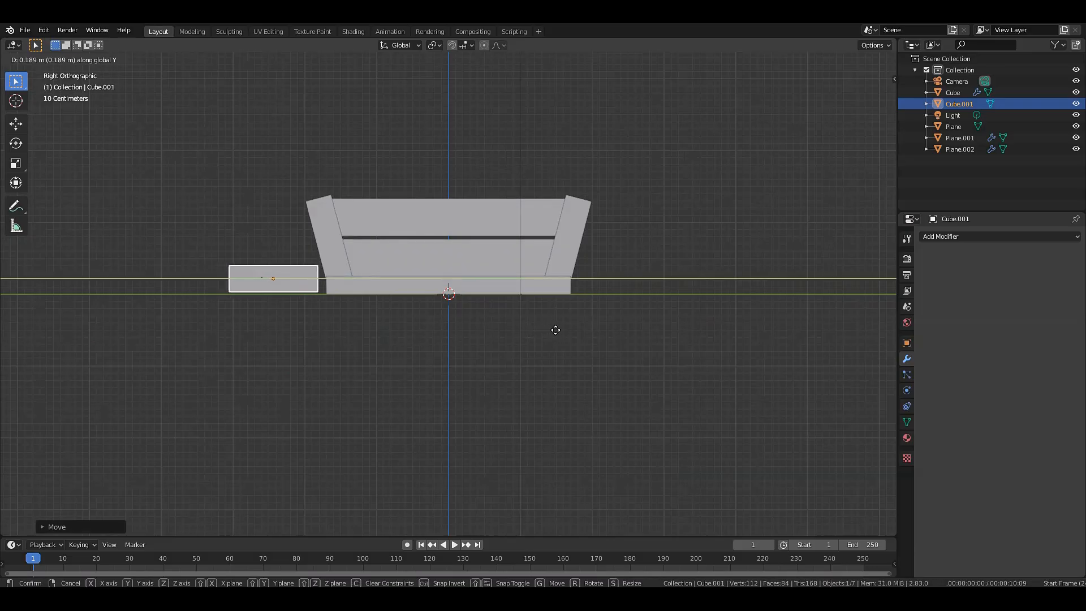
pyautogui.click(562, 330)
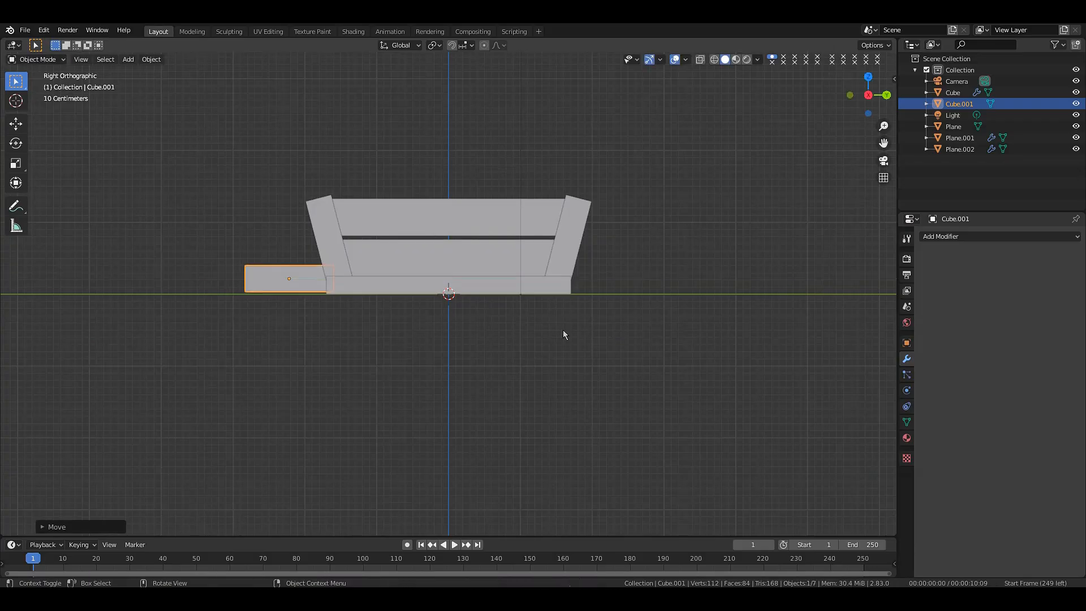
pyautogui.moveTo(868, 95); pyautogui.dragTo(962, 116)
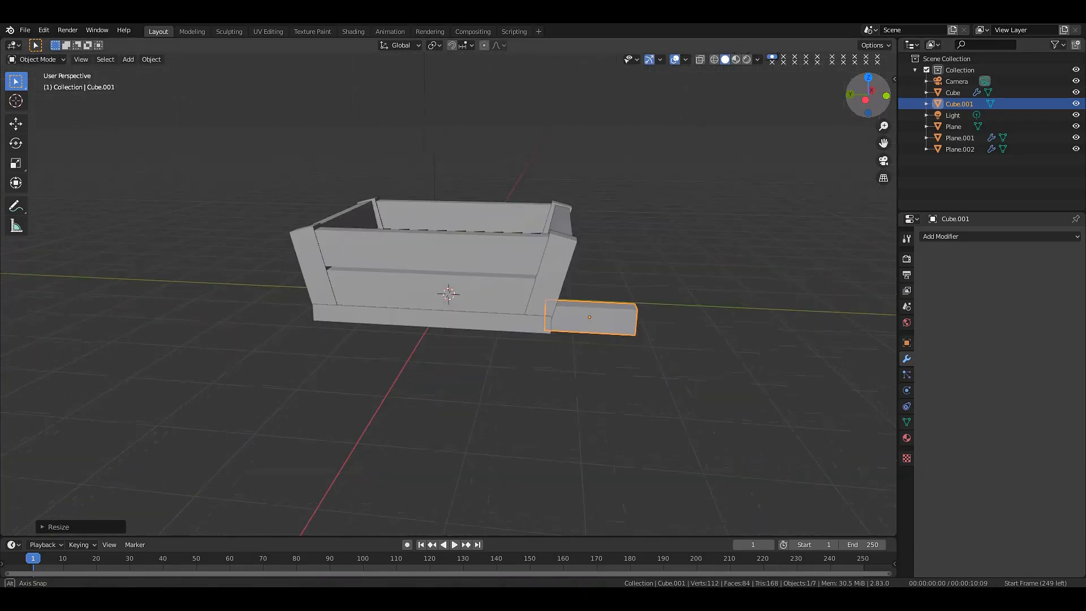
pyautogui.moveTo(868, 95)
pyautogui.mouseDown()
pyautogui.moveTo(867, 109)
pyautogui.moveTo(855, 110)
pyautogui.mouseUp()
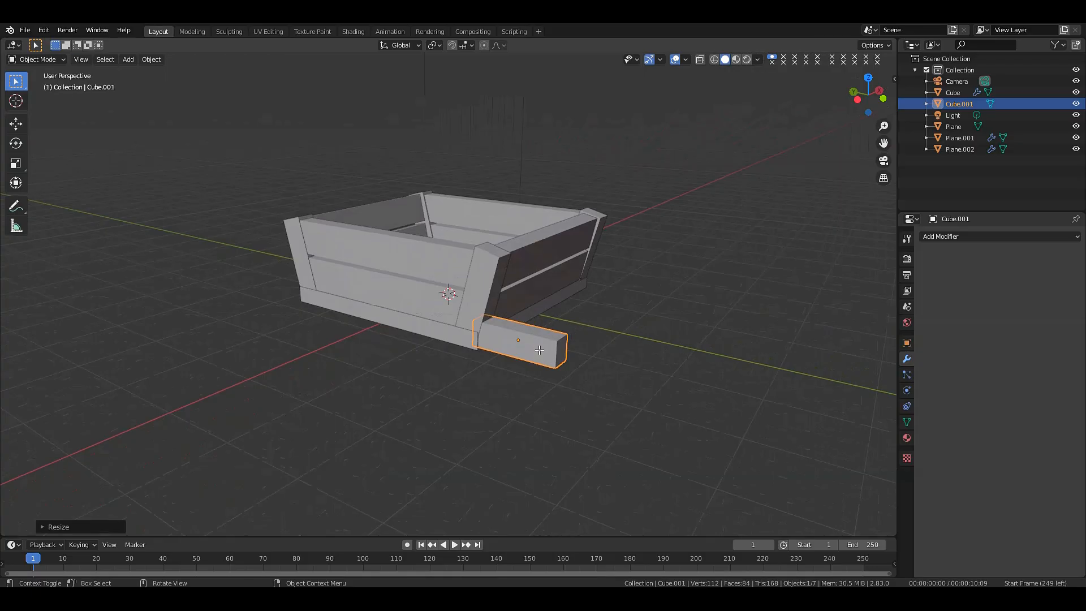
# - Lengthen the flat post by moving its outer end face along Y, away from the crate
pyautogui.press('Tab')
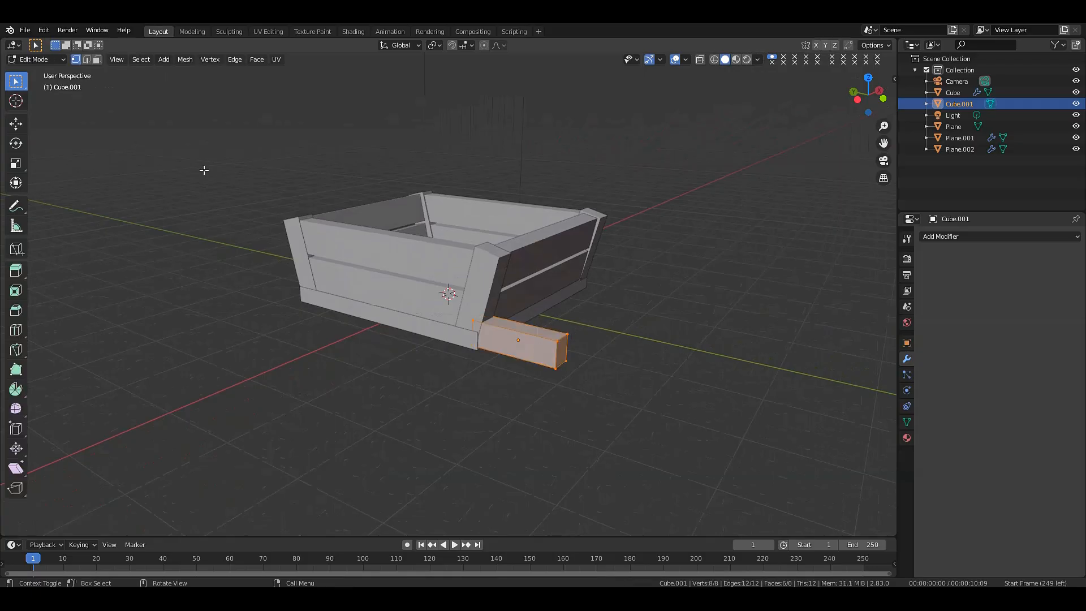
pyautogui.click(97, 62)
pyautogui.click(564, 360)
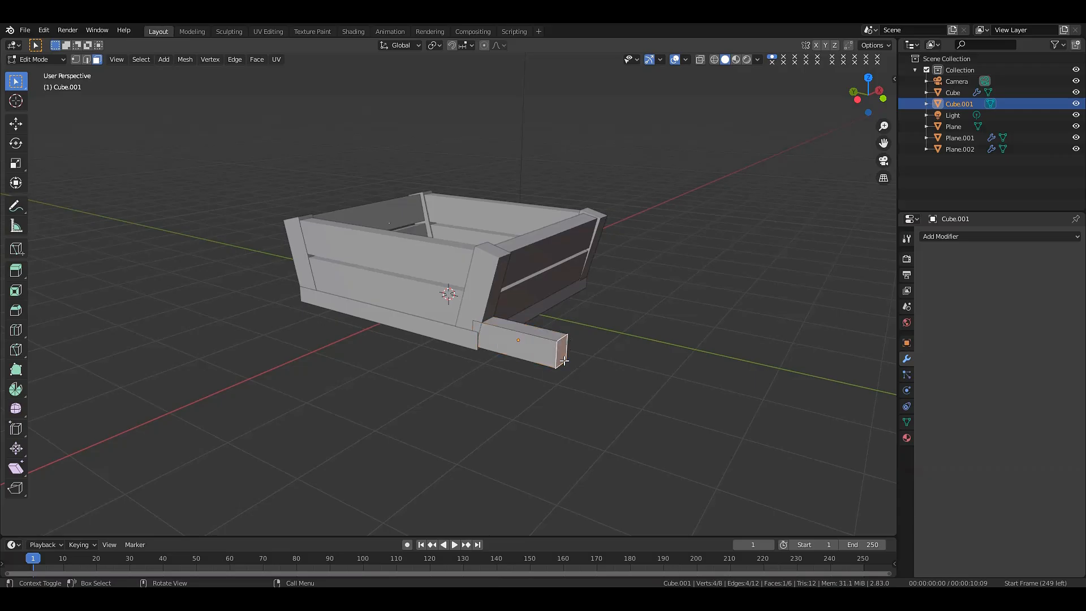
pyautogui.press('g')
pyautogui.press('y')
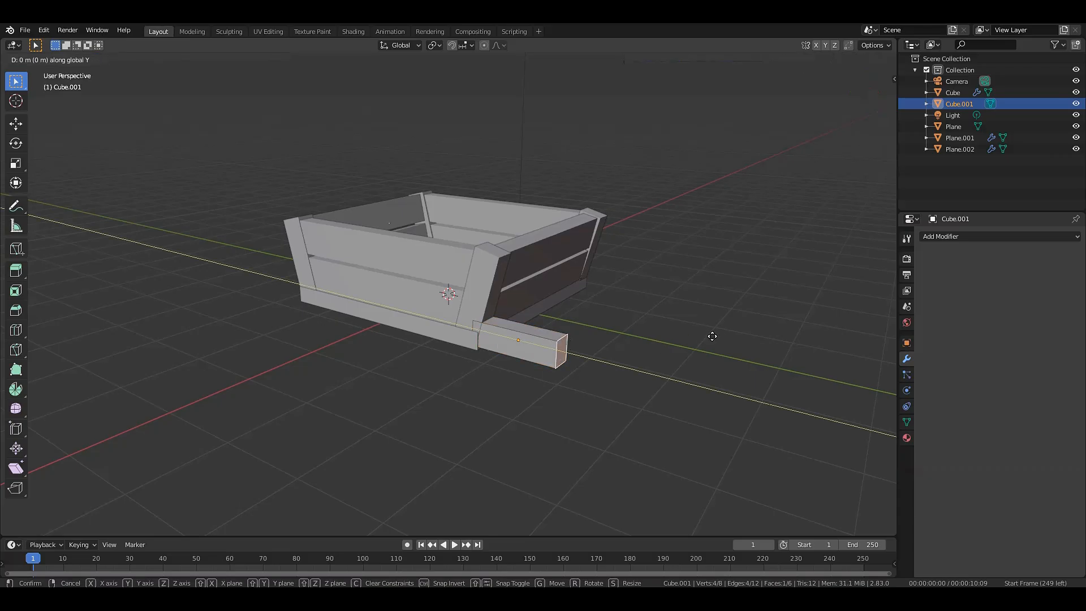
pyautogui.click(811, 354)
# - Add one loop cut across the lengthened post and slide it toward the crate by a factor of about 0.24
pyautogui.scroll(-2, 812, 354)
pyautogui.moveTo(812, 354); pyautogui.dragTo(783, 271, button='middle')
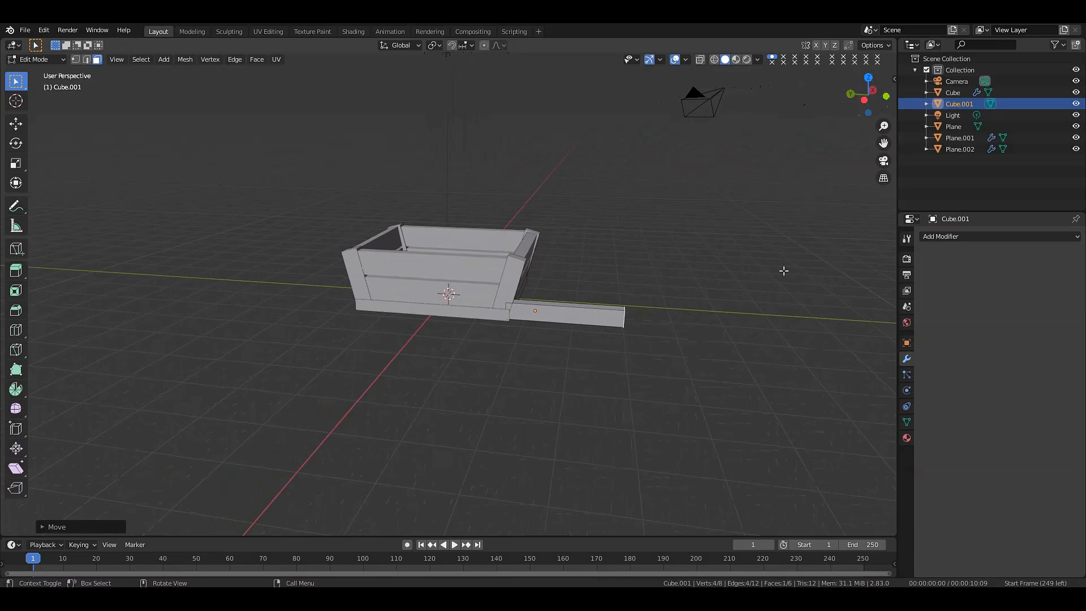
pyautogui.scroll(1, 784, 271)
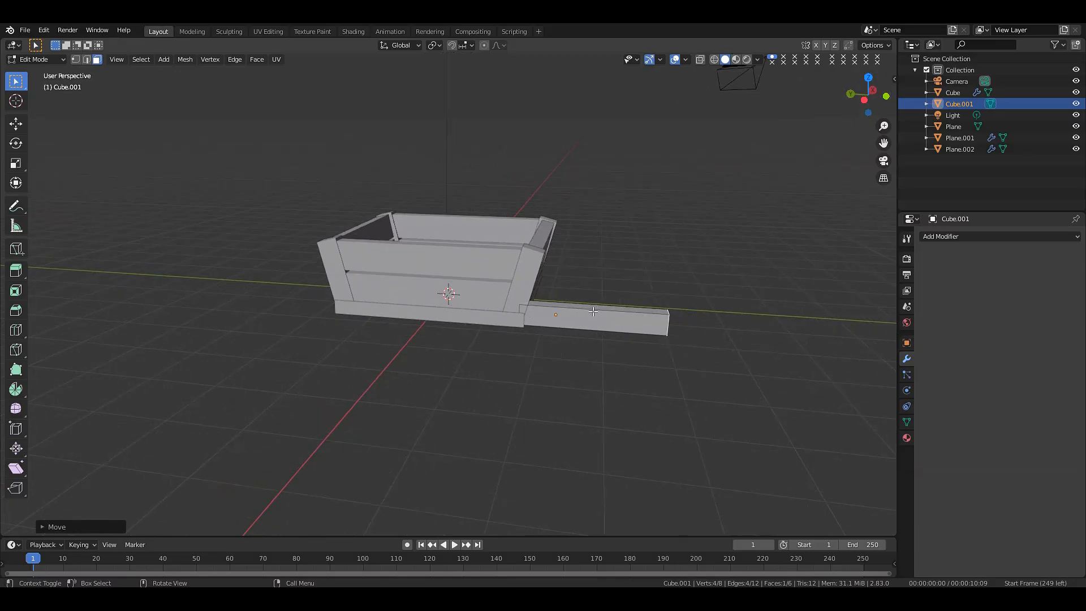
pyautogui.hotkey('ctrl', 'r')
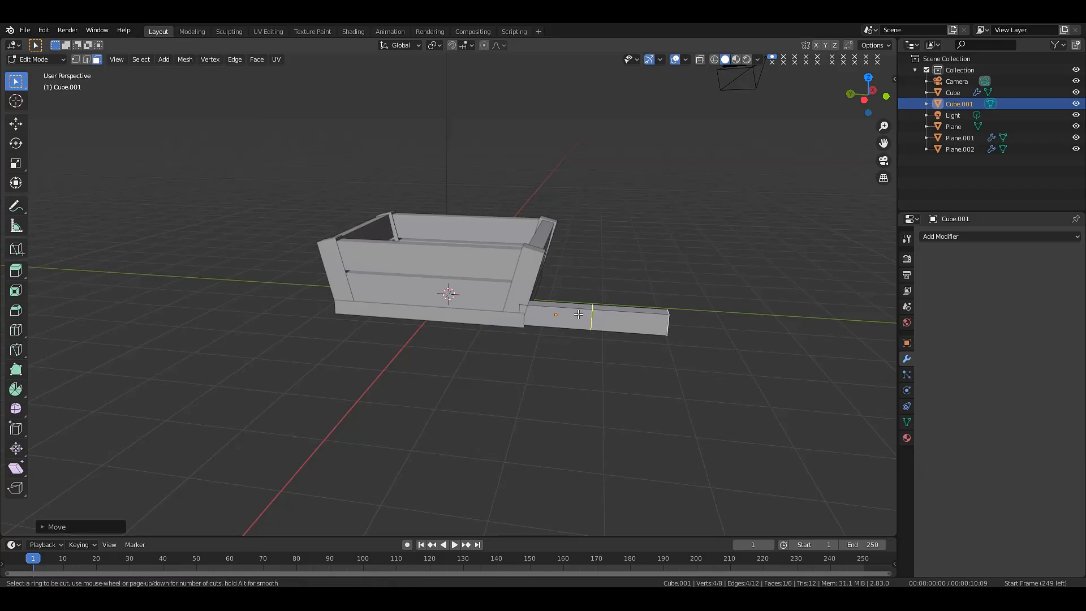
pyautogui.click(578, 314)
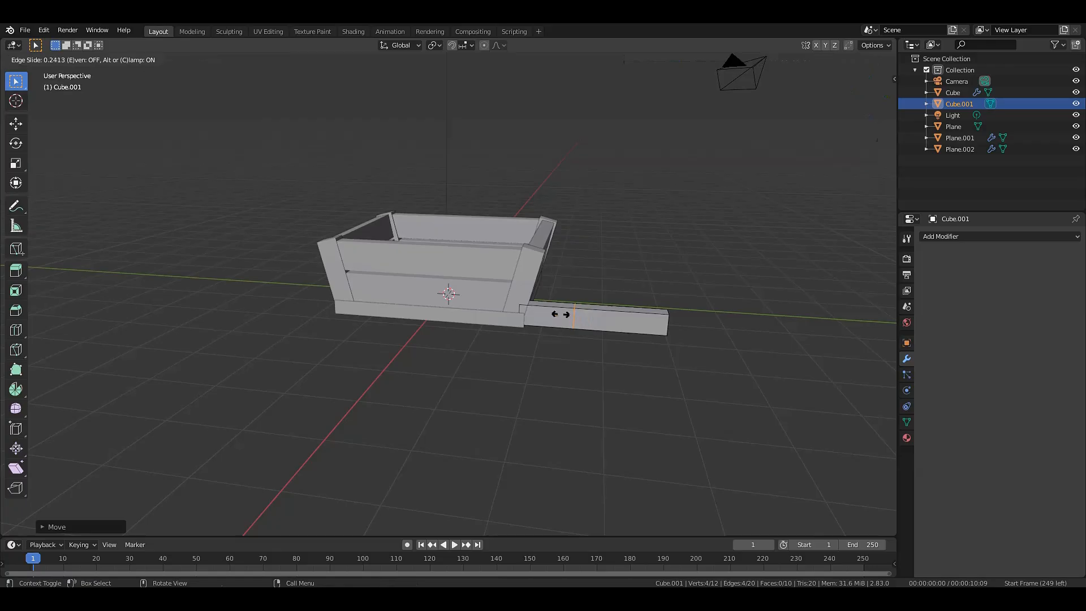
pyautogui.click(560, 314)
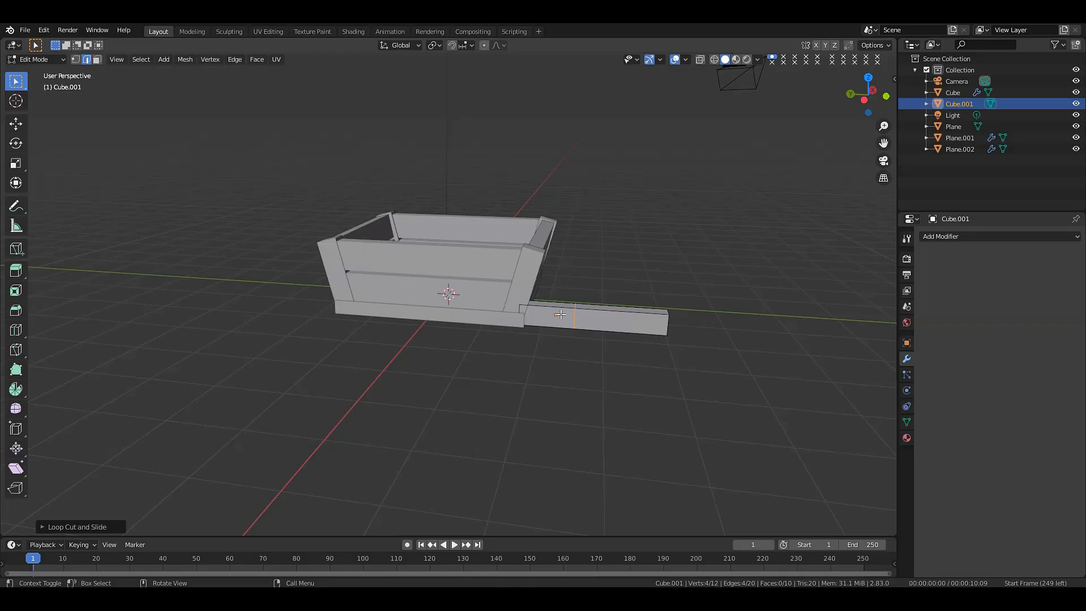
# - Raise the post's outer end face along Z so the section beyond the loop cut bends upward, and leave Edit Mode
pyautogui.click(97, 59)
pyautogui.moveTo(866, 95); pyautogui.dragTo(711, 232)
pyautogui.click(581, 358)
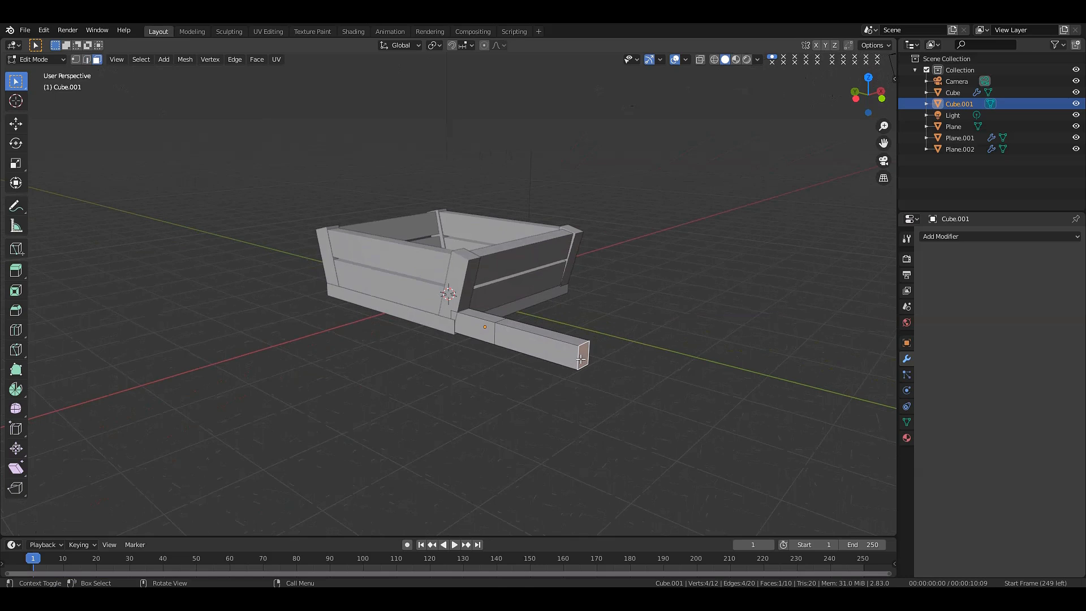
pyautogui.press('g')
pyautogui.press('z')
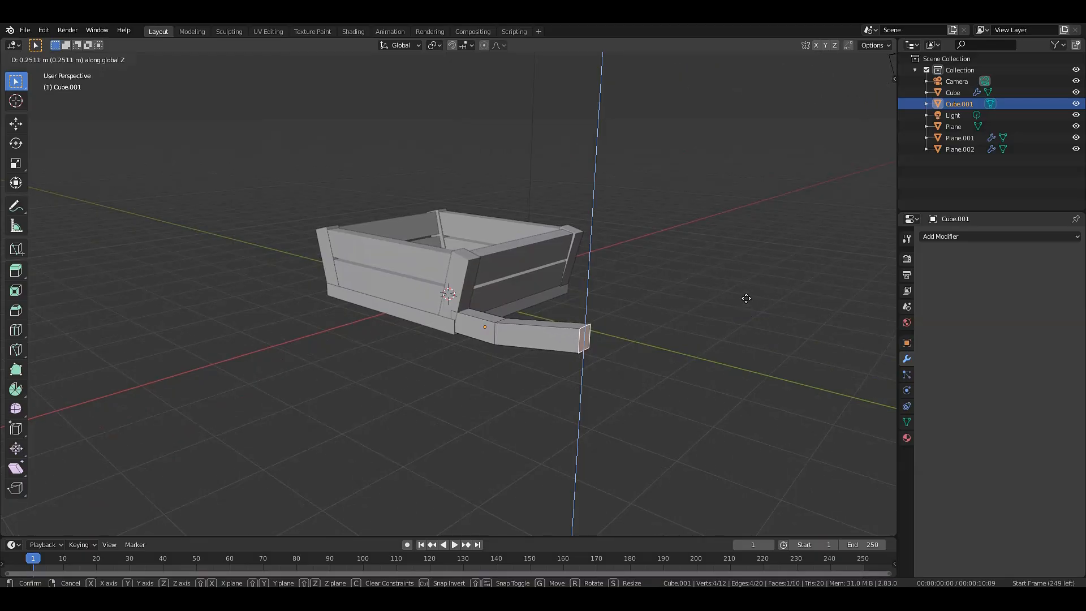
pyautogui.click(747, 297)
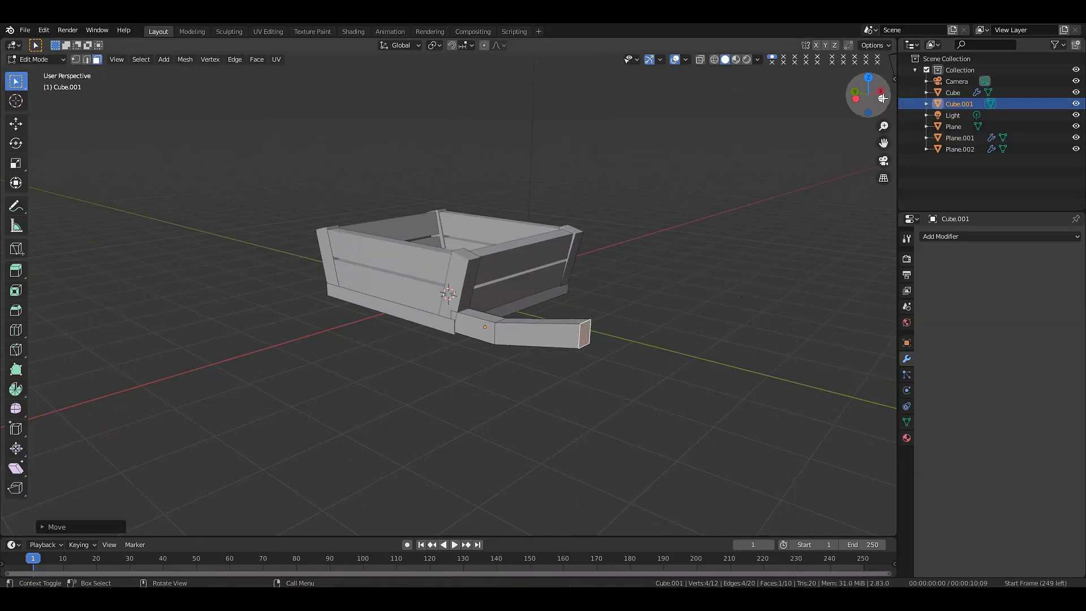
pyautogui.moveTo(883, 99); pyautogui.dragTo(914, 99)
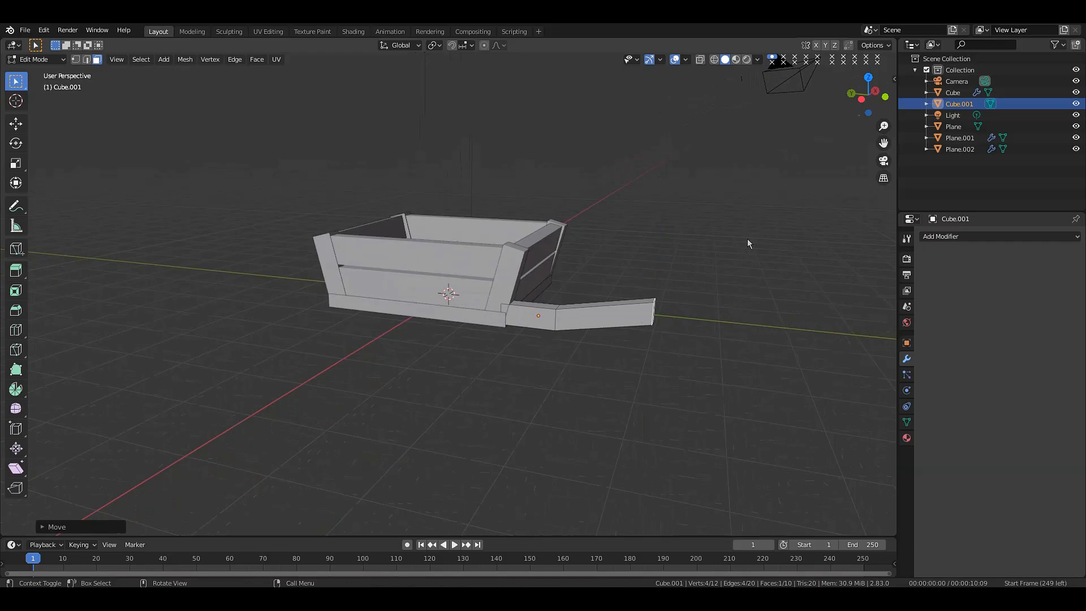
pyautogui.press('Tab')
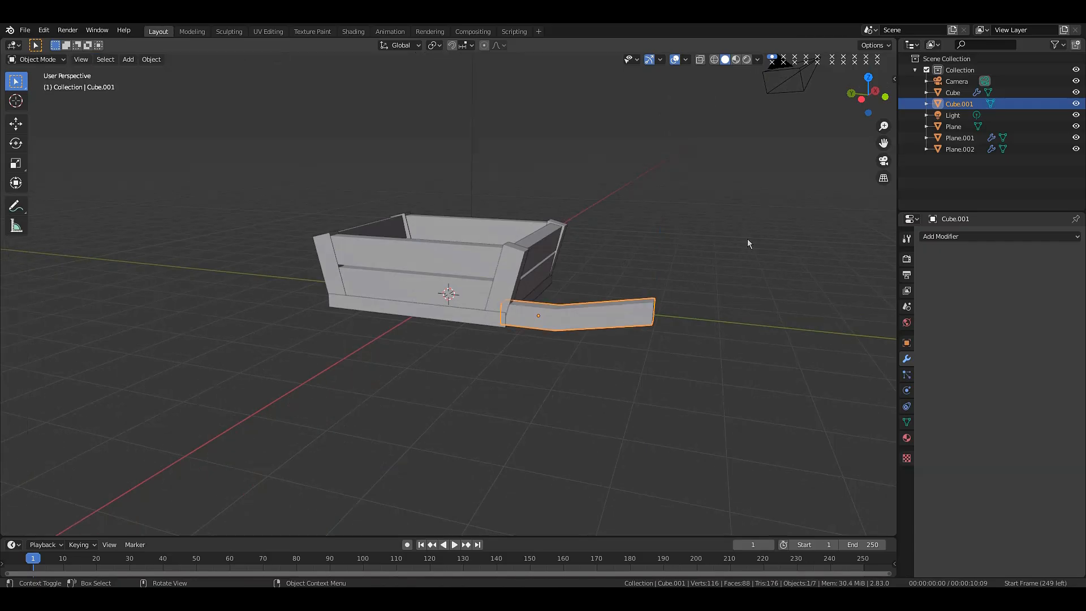
# - Examine the bent post and its joint with the crate from several angles, and select the post again
pyautogui.scroll(-1, 748, 239)
pyautogui.scroll(3, 748, 239)
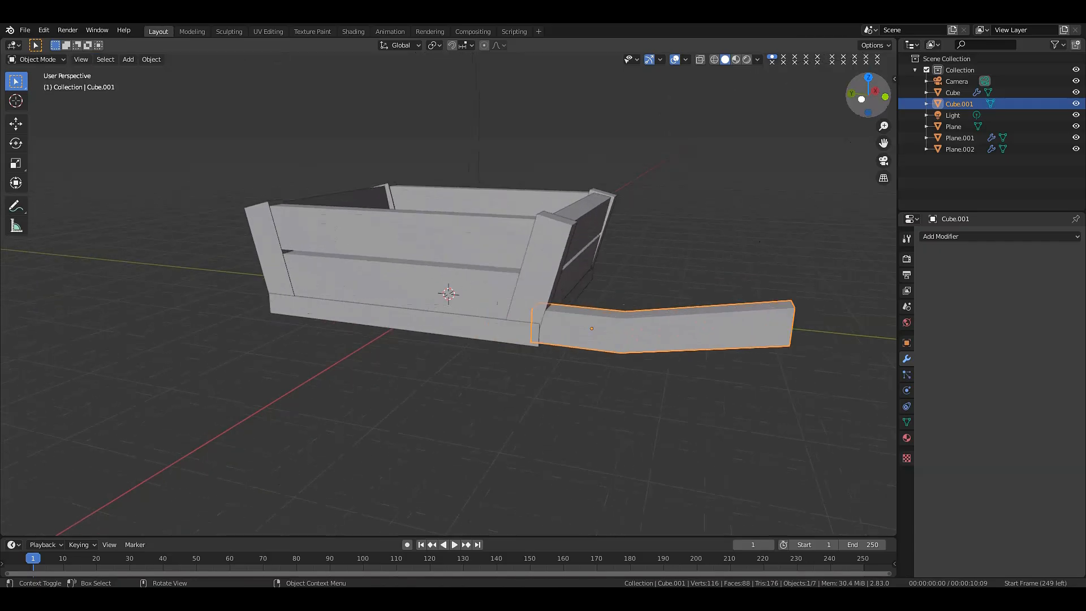
pyautogui.moveTo(861, 99); pyautogui.dragTo(812, 99)
pyautogui.click(730, 305)
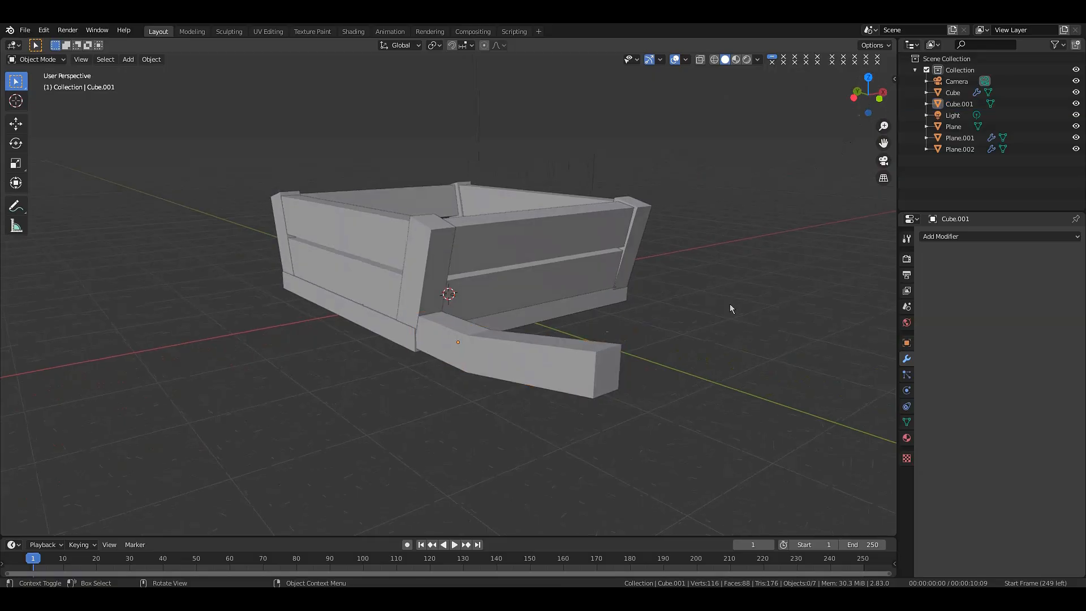
pyautogui.scroll(1, 730, 305)
pyautogui.scroll(-2, 730, 305)
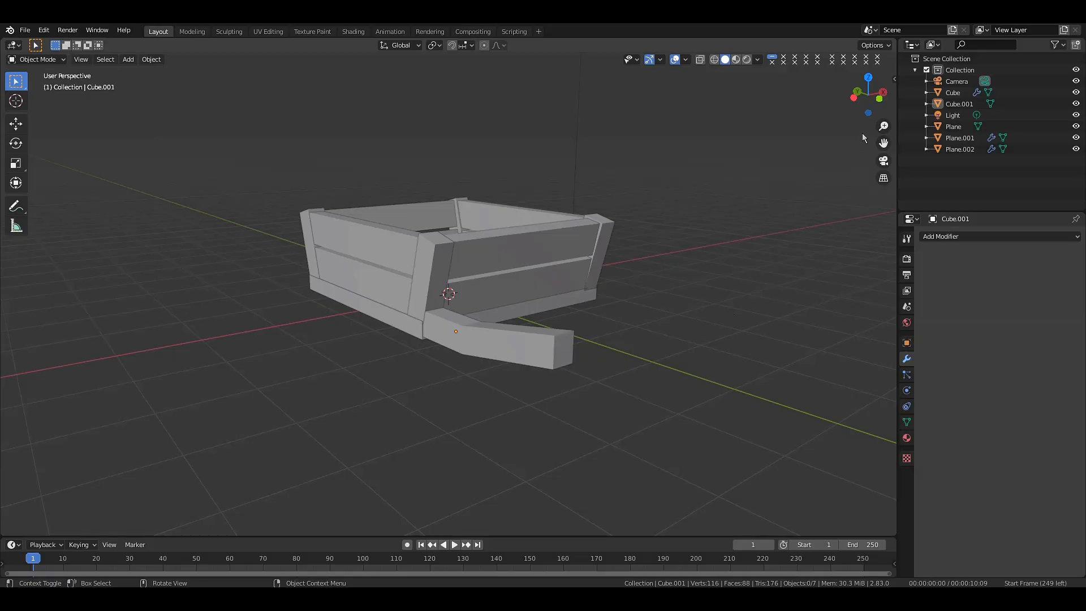
pyautogui.moveTo(865, 97); pyautogui.dragTo(876, 93)
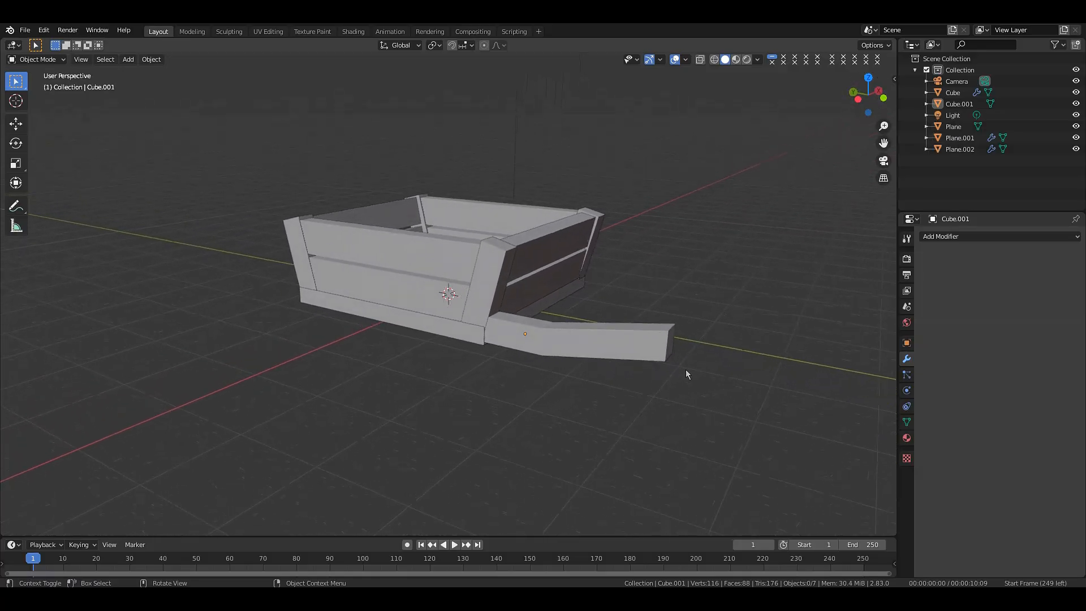
pyautogui.click(649, 355)
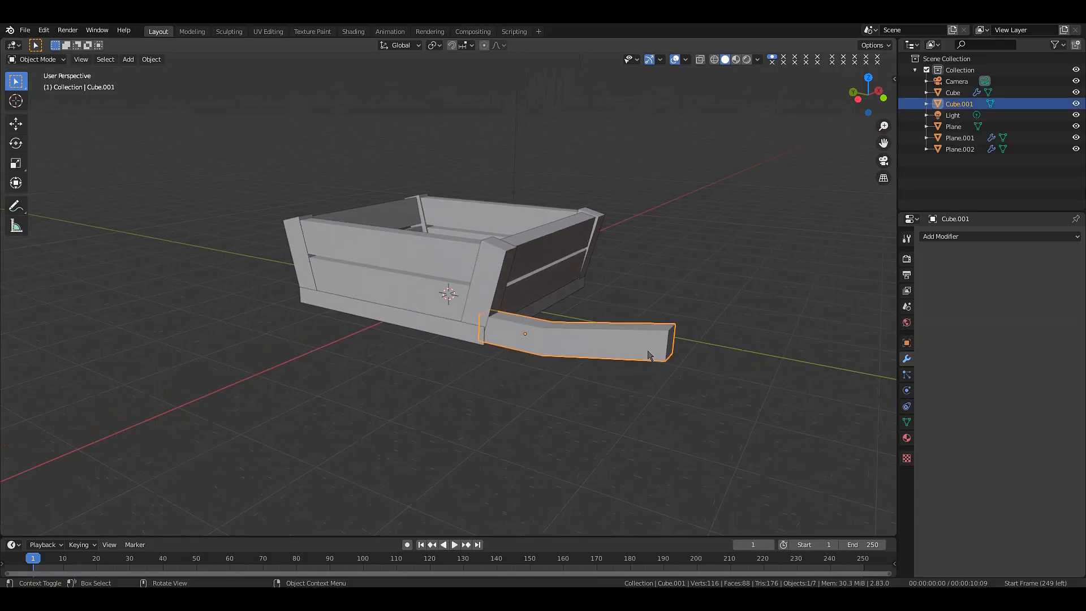
# - Scale down the outer end face of the bent handle so the beam tapers toward its tip, and return to Object Mode
pyautogui.press('Tab')
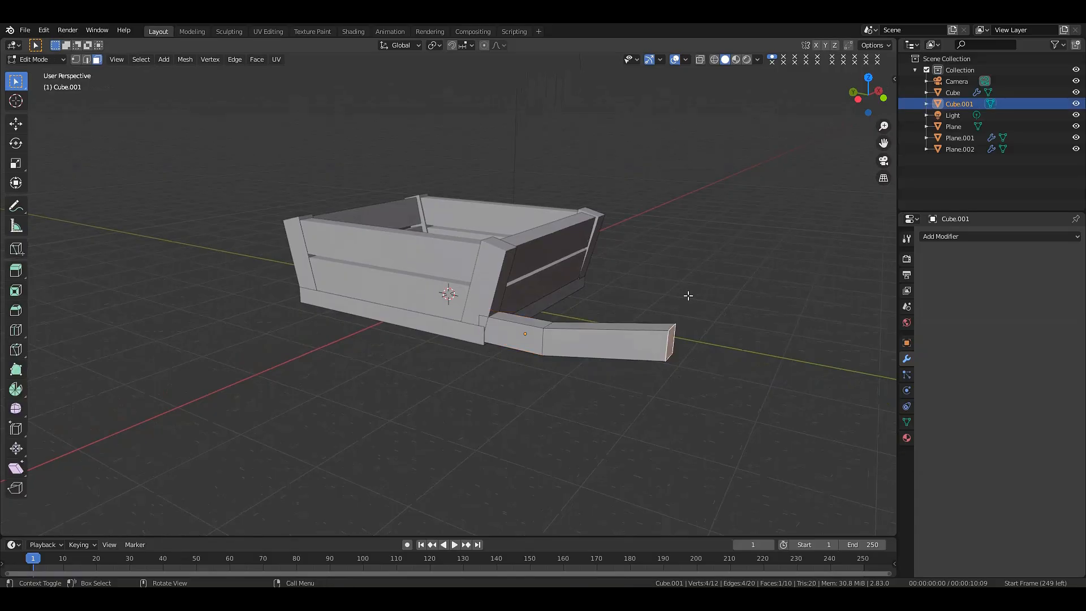
pyautogui.press('s')
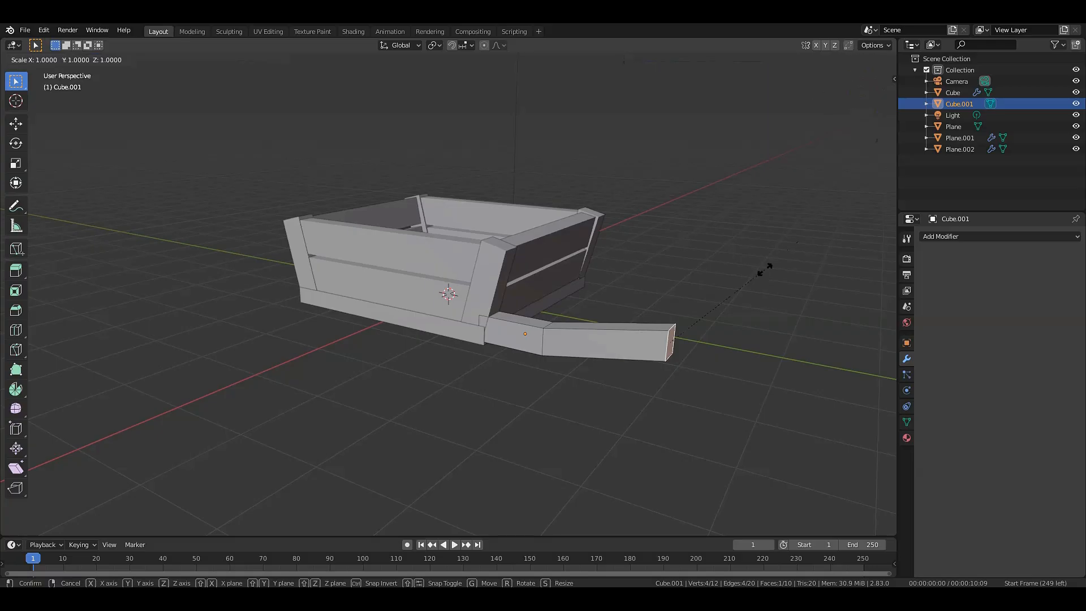
pyautogui.click(728, 292)
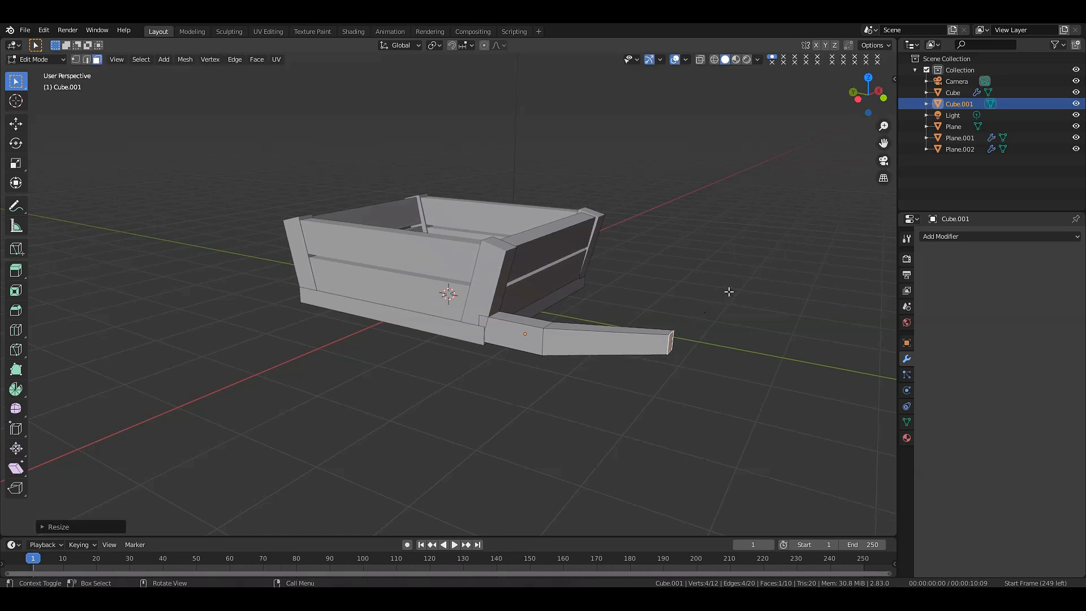
pyautogui.press('Tab')
pyautogui.scroll(-1, 729, 290)
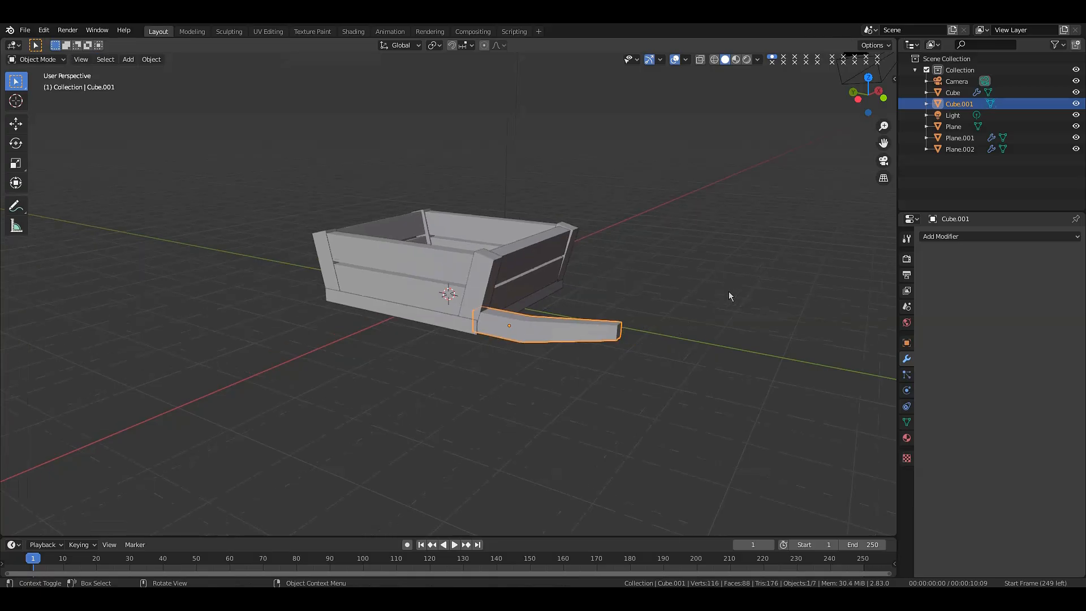
# - Apply all transforms to the handle and set its origin to its geometry
pyautogui.hotkey('ctrl', 'a')
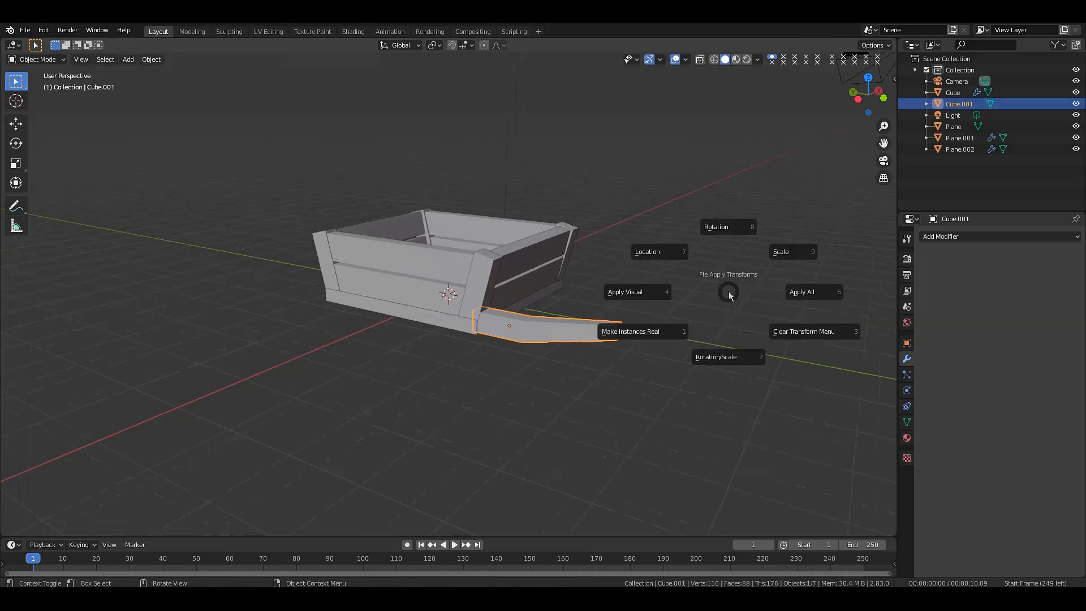
pyautogui.click(799, 293)
pyautogui.rightClick(598, 253)
pyautogui.moveTo(598, 253)
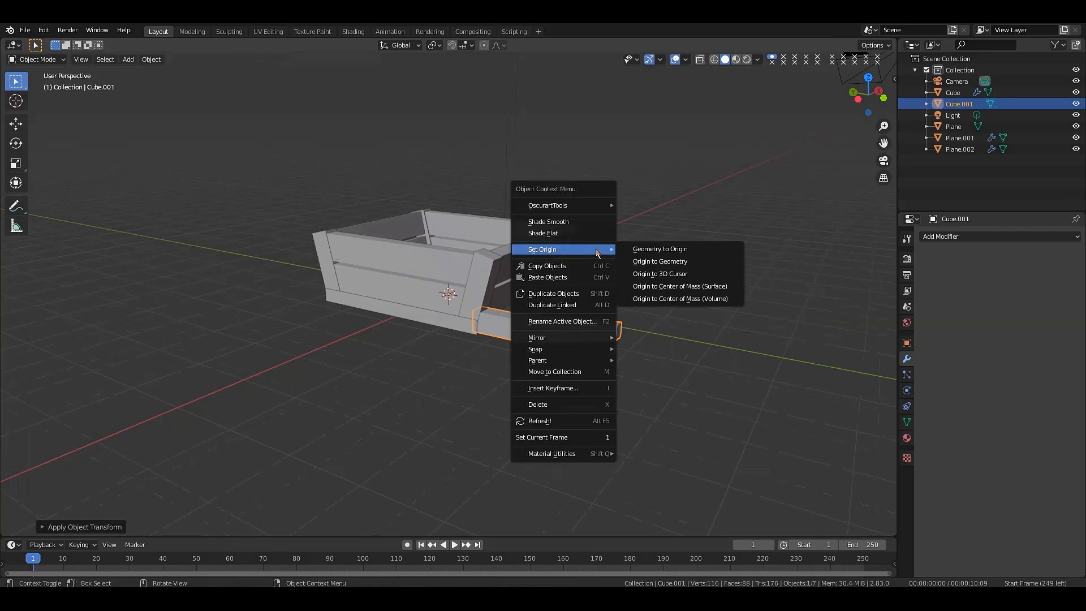
pyautogui.click(649, 261)
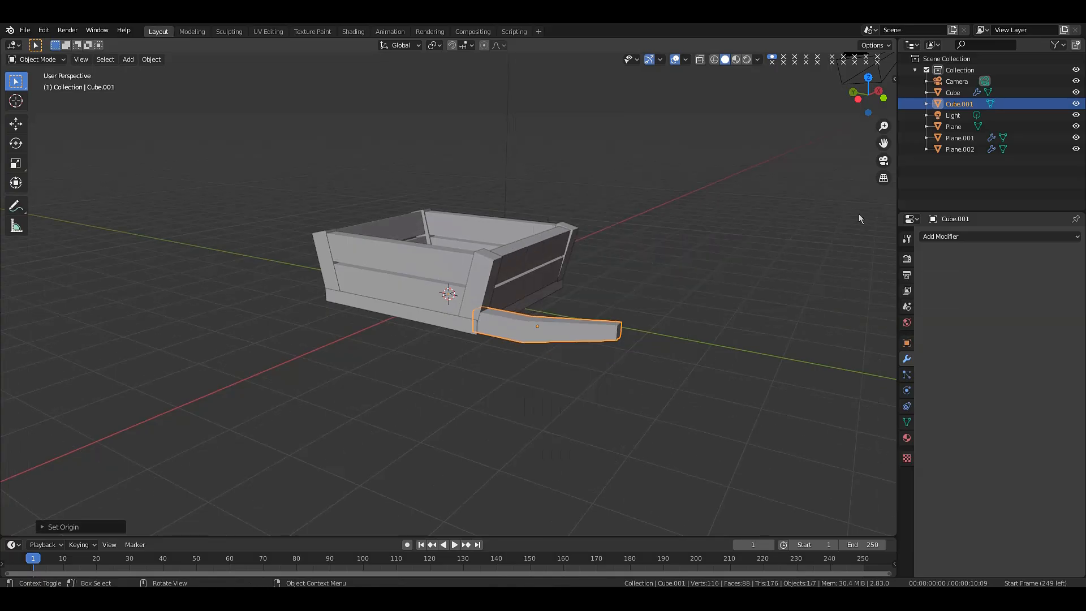
# - Add a Mirror modifier on X to the handle with the crate's base Plane as mirror object, and deselect the handle
pyautogui.click(939, 237)
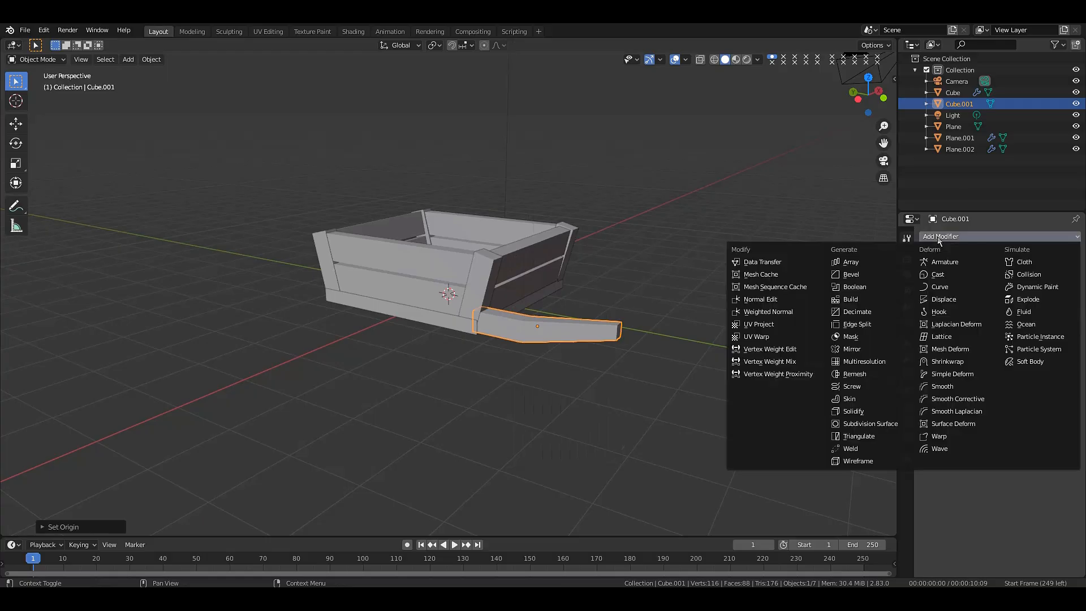
pyautogui.click(865, 350)
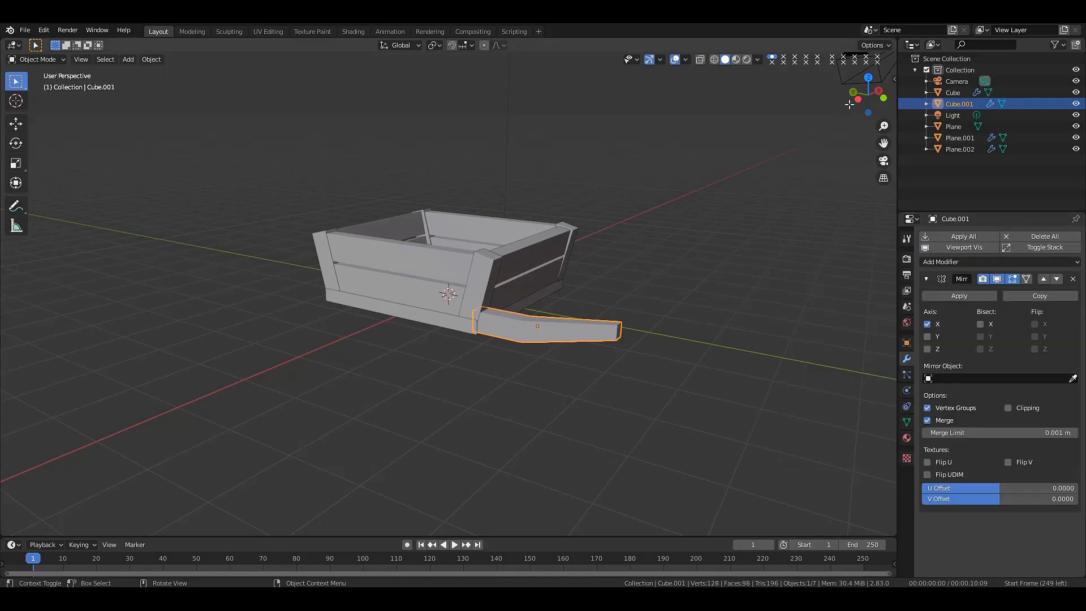
pyautogui.moveTo(869, 94); pyautogui.dragTo(858, 129)
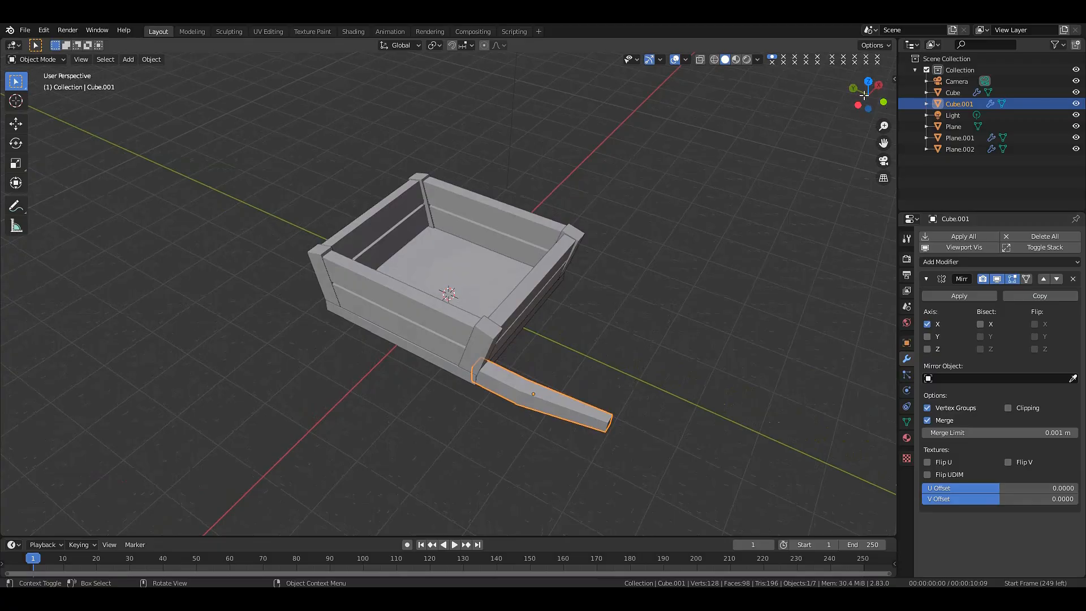
pyautogui.click(1073, 378)
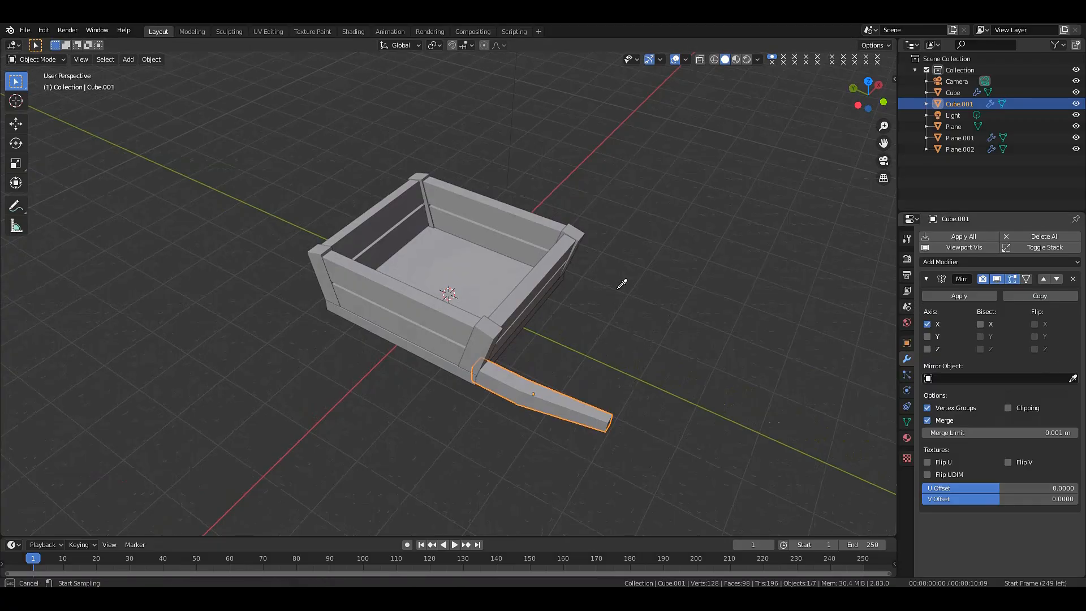
pyautogui.click(456, 263)
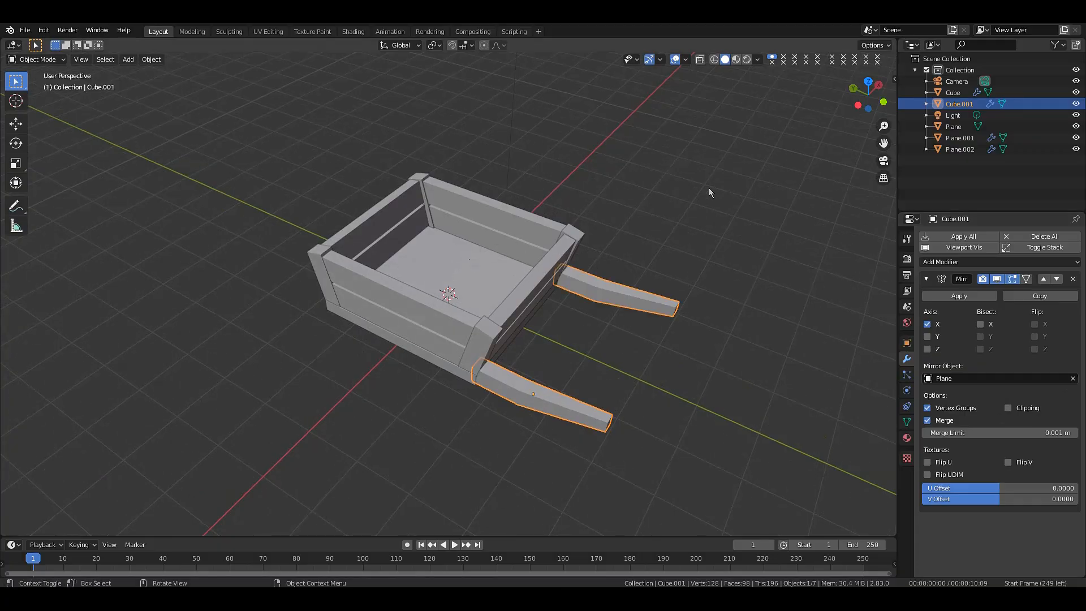
pyautogui.moveTo(860, 102); pyautogui.dragTo(809, 98)
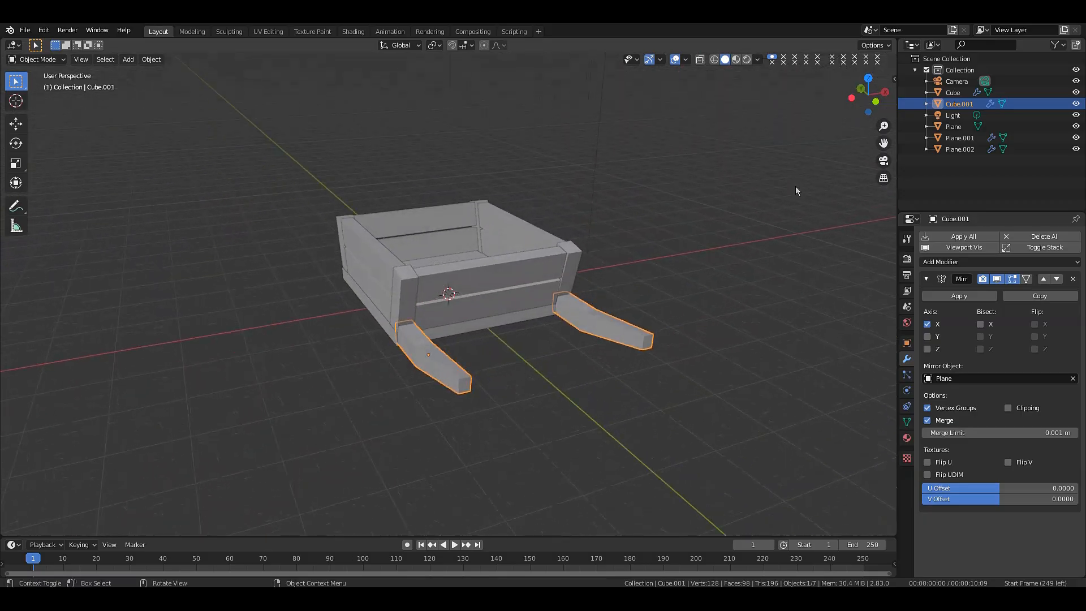
pyautogui.click(796, 187)
pyautogui.scroll(-3, 796, 191)
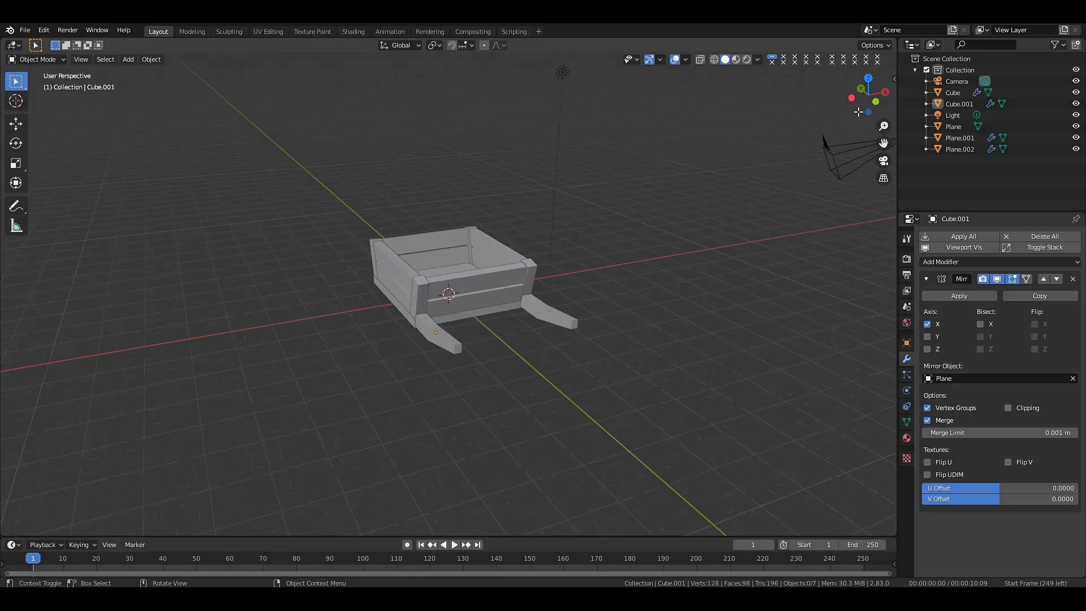
# - Add a mesh cylinder at the crate's center and rotate it 90° about the Y axis
pyautogui.moveTo(862, 104)
pyautogui.mouseDown()
pyautogui.moveTo(882, 97)
pyautogui.moveTo(848, 116)
pyautogui.moveTo(851, 96)
pyautogui.mouseUp()
pyautogui.scroll(2, 711, 226)
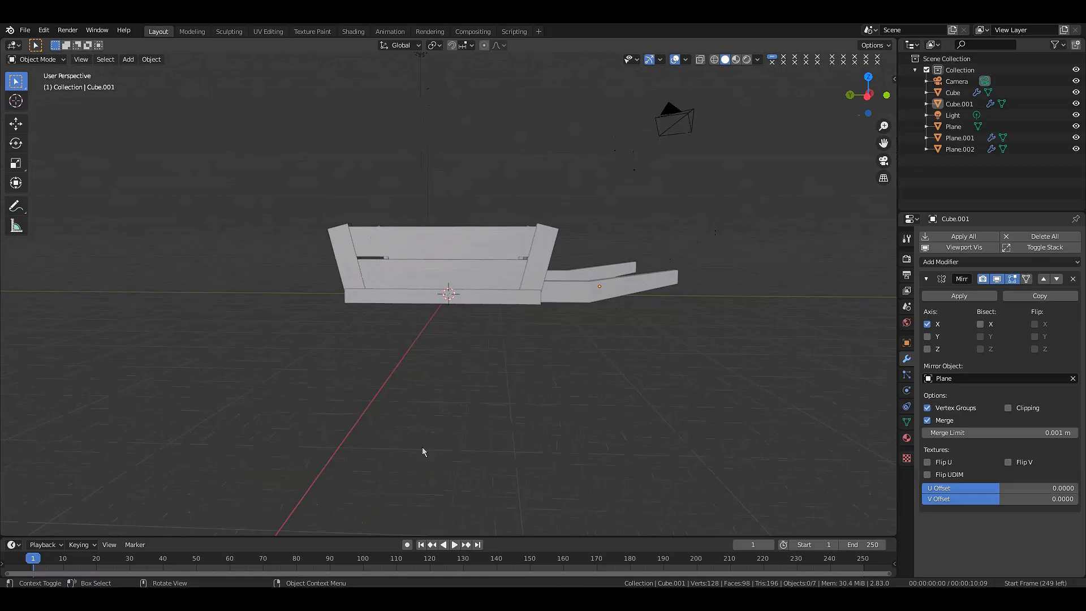
pyautogui.hotkey('shift', 'a')
pyautogui.moveTo(375, 358)
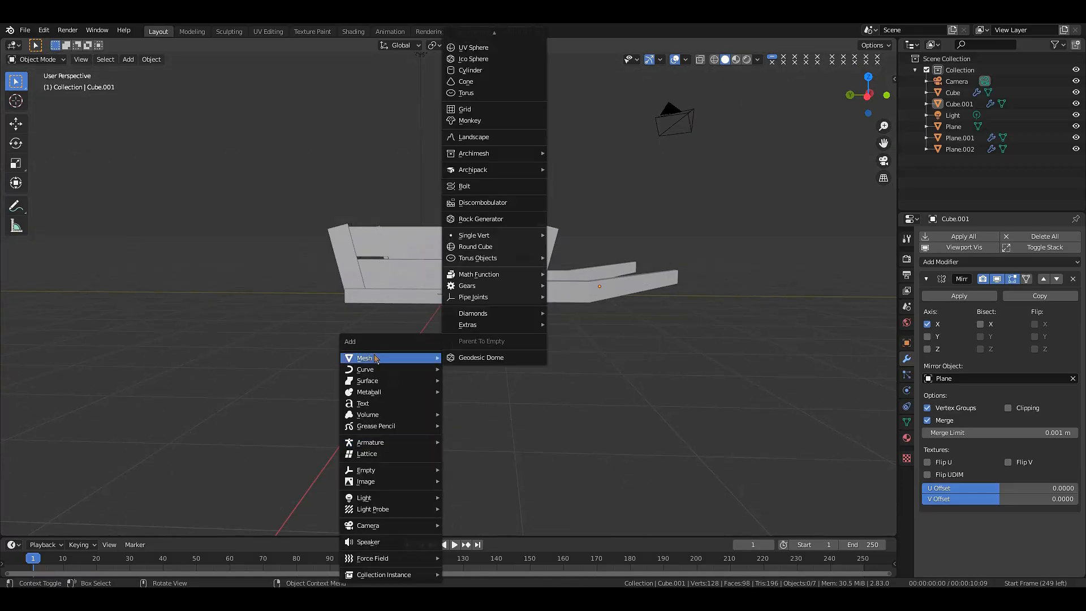
pyautogui.click(479, 70)
pyautogui.press('r')
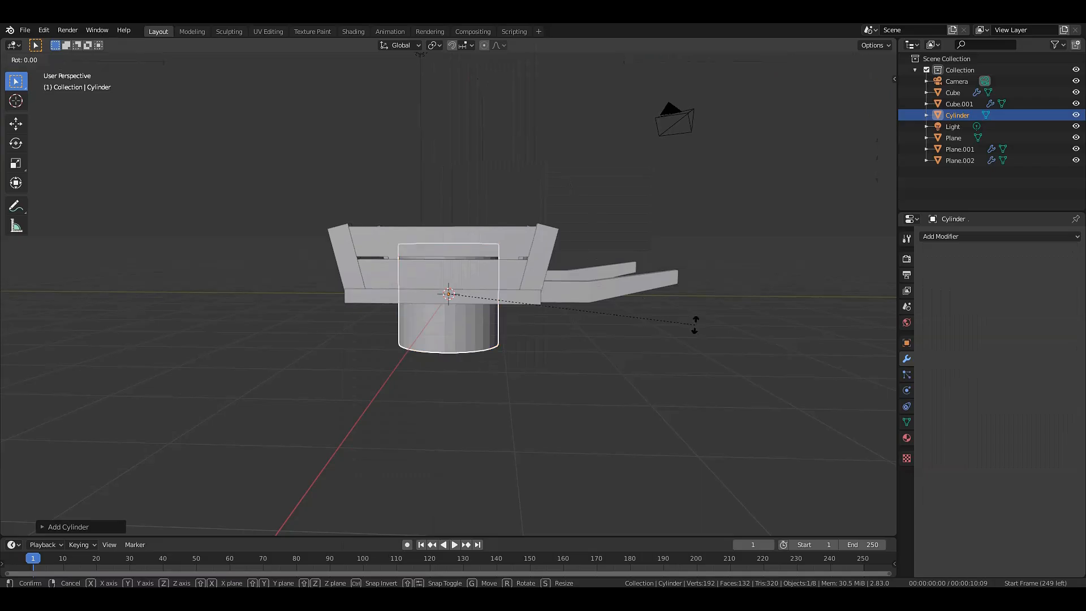
pyautogui.write('y90')
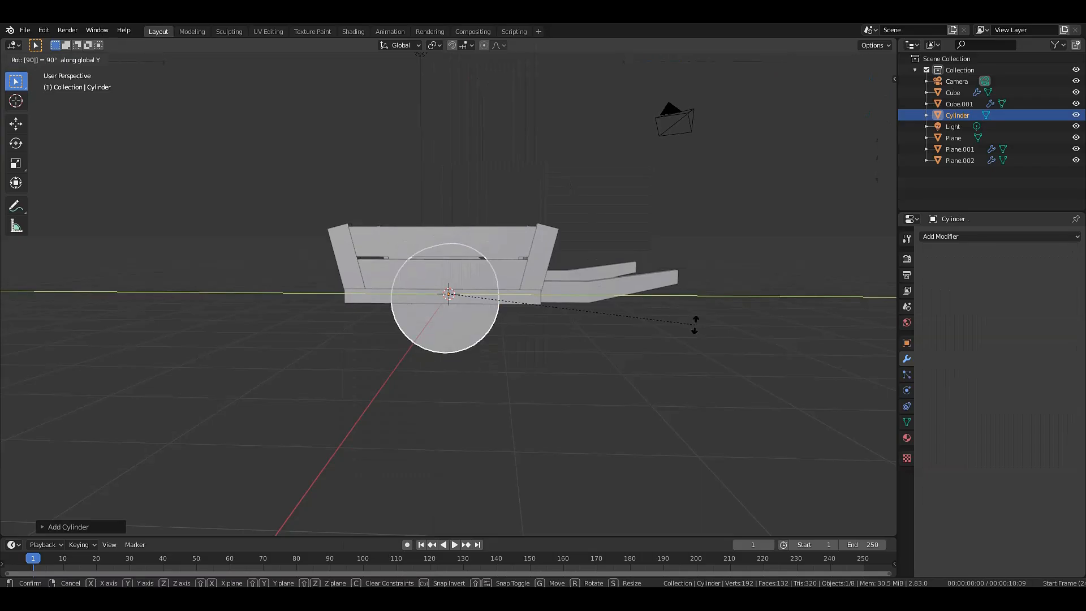
pyautogui.press('Return')
# - Shrink the cylinder to a thin rod, and stretch it along X by a factor of about 12.5 to form an axle wider than the crate
pyautogui.press('s')
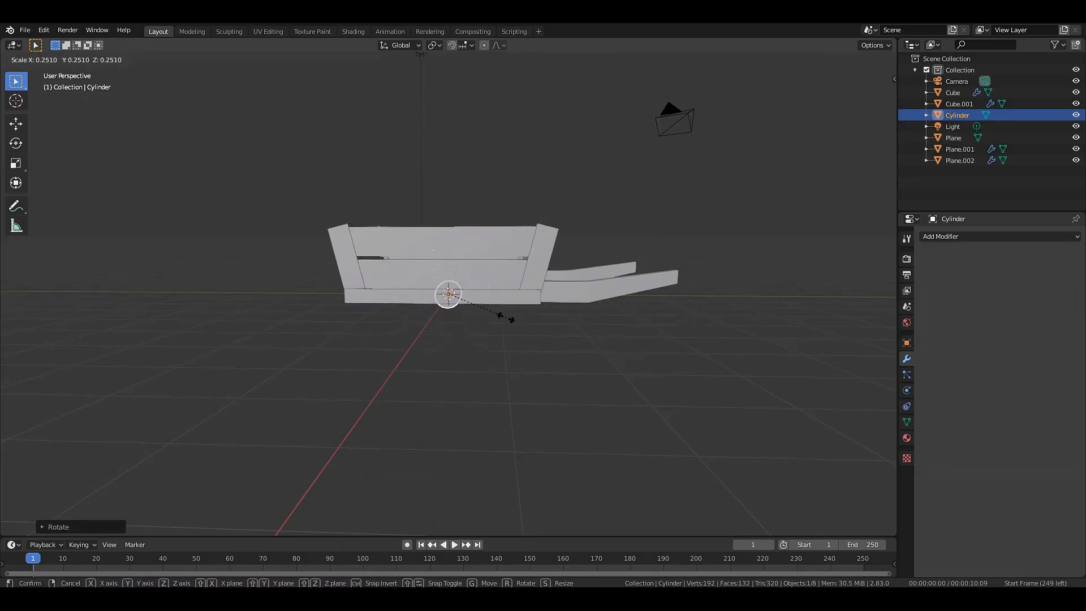
pyautogui.click(494, 316)
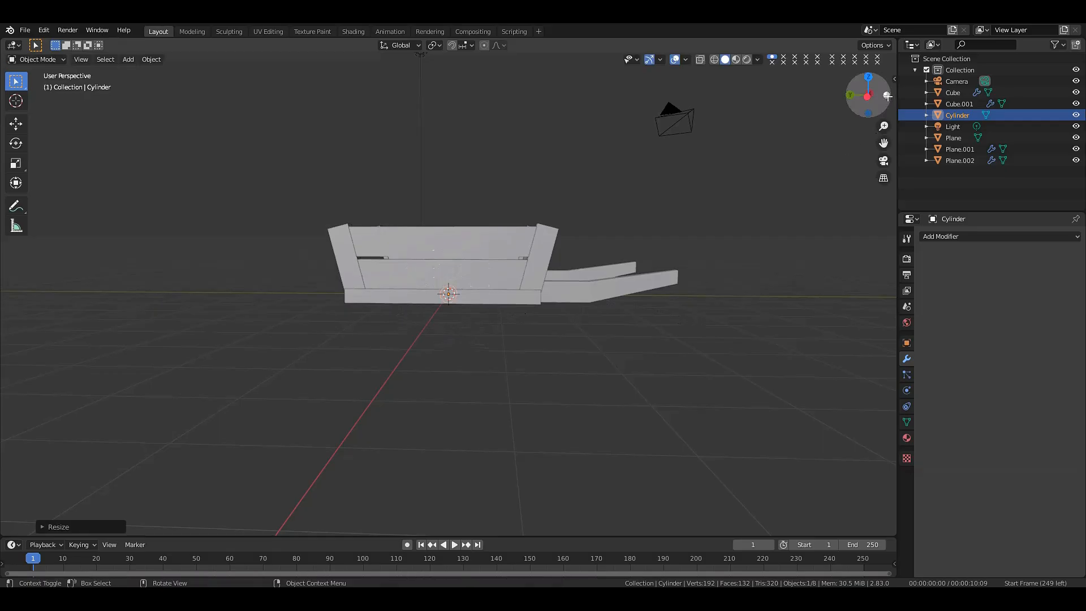
pyautogui.moveTo(650, 102); pyautogui.dragTo(691, 160, button='middle')
pyautogui.press('s')
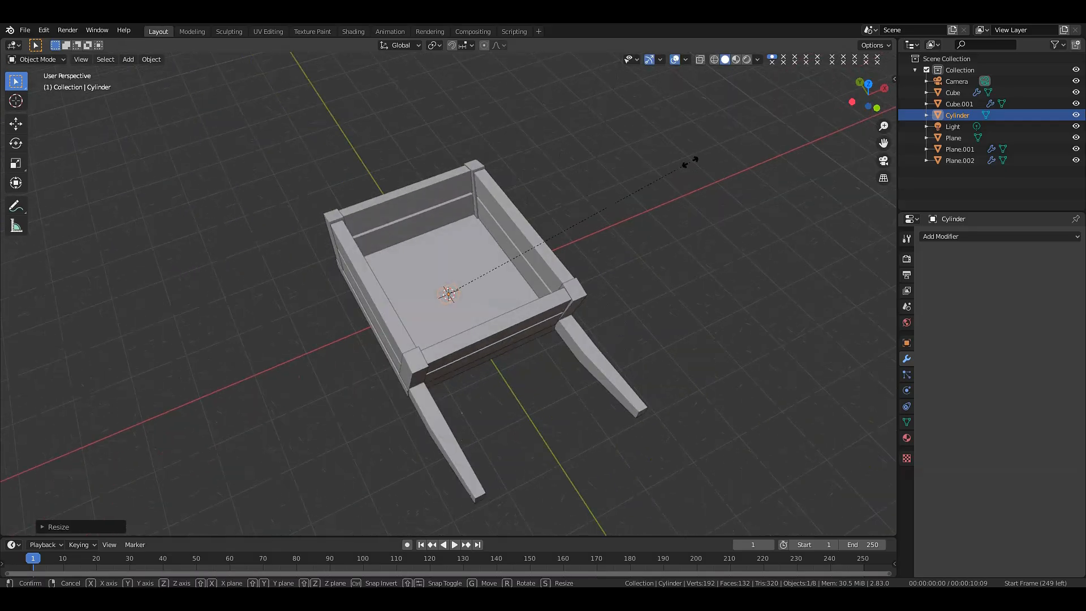
pyautogui.press('x')
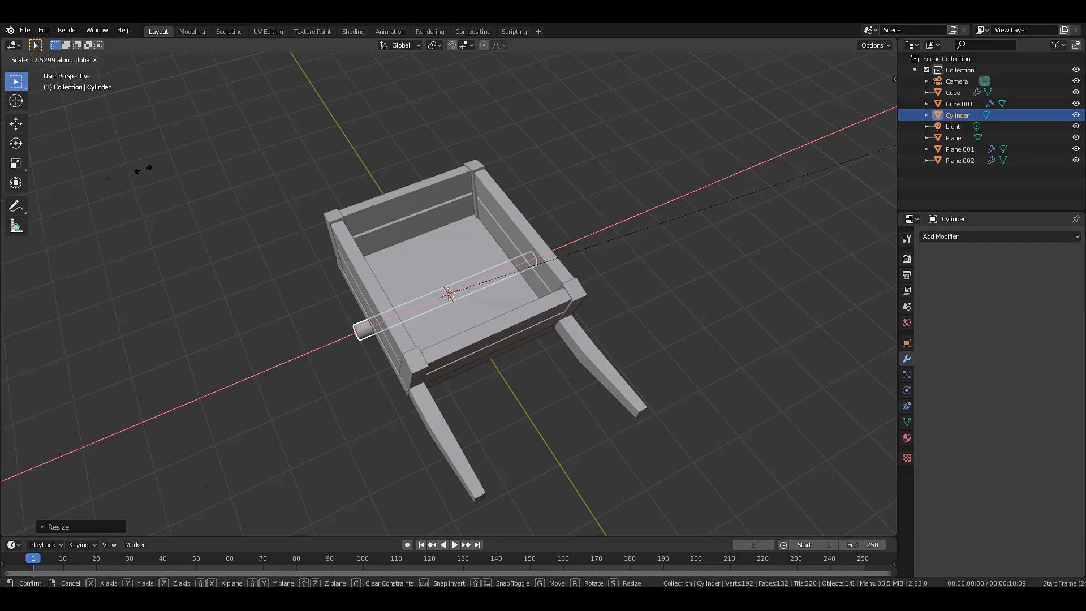
pyautogui.click(216, 165)
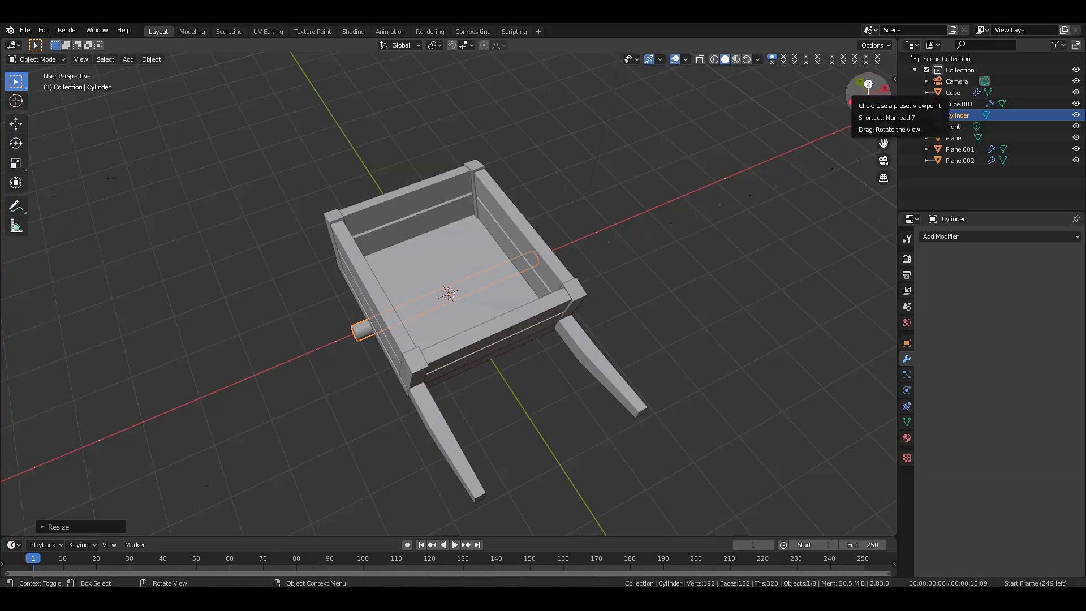
# - Lower the axle about 0.15 m along Z so it sits under the crate's base, and deselect it
pyautogui.moveTo(868, 93); pyautogui.dragTo(715, 269)
pyautogui.press('g')
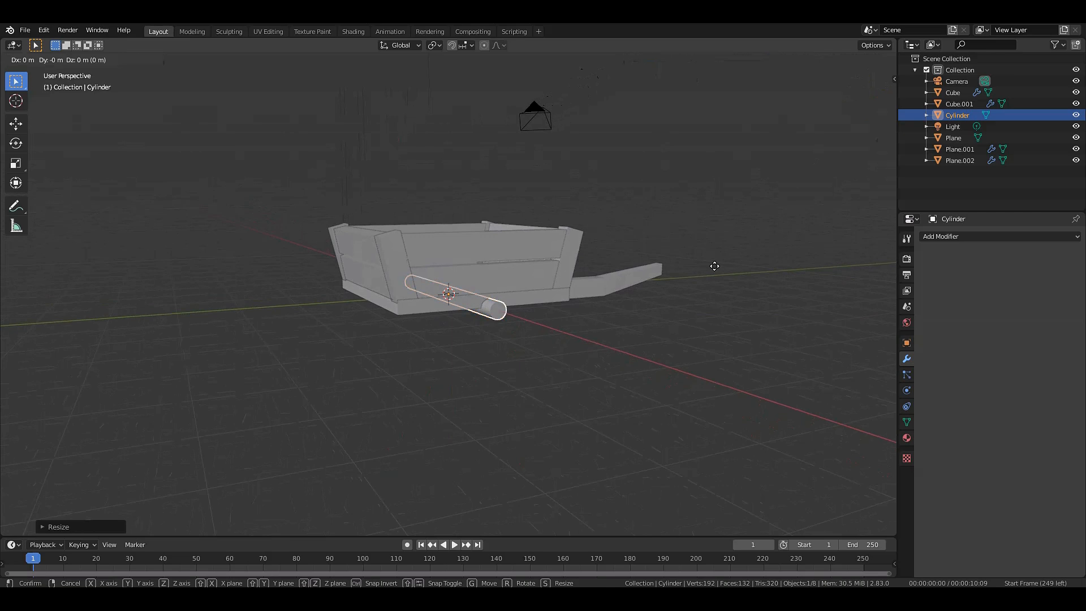
pyautogui.press('z')
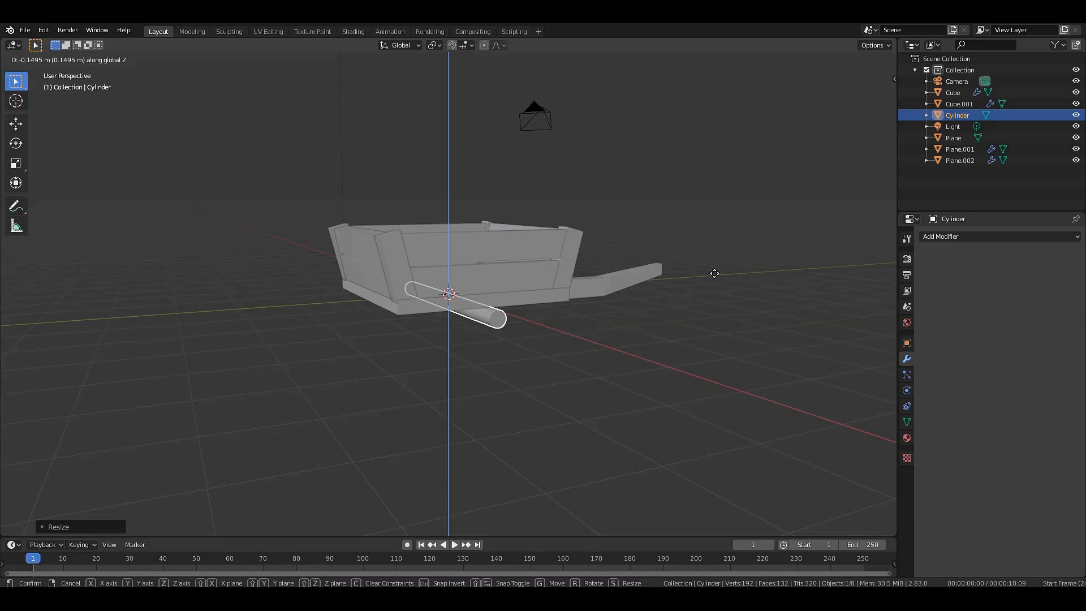
pyautogui.click(714, 273)
pyautogui.click(715, 273)
pyautogui.scroll(1, 714, 273)
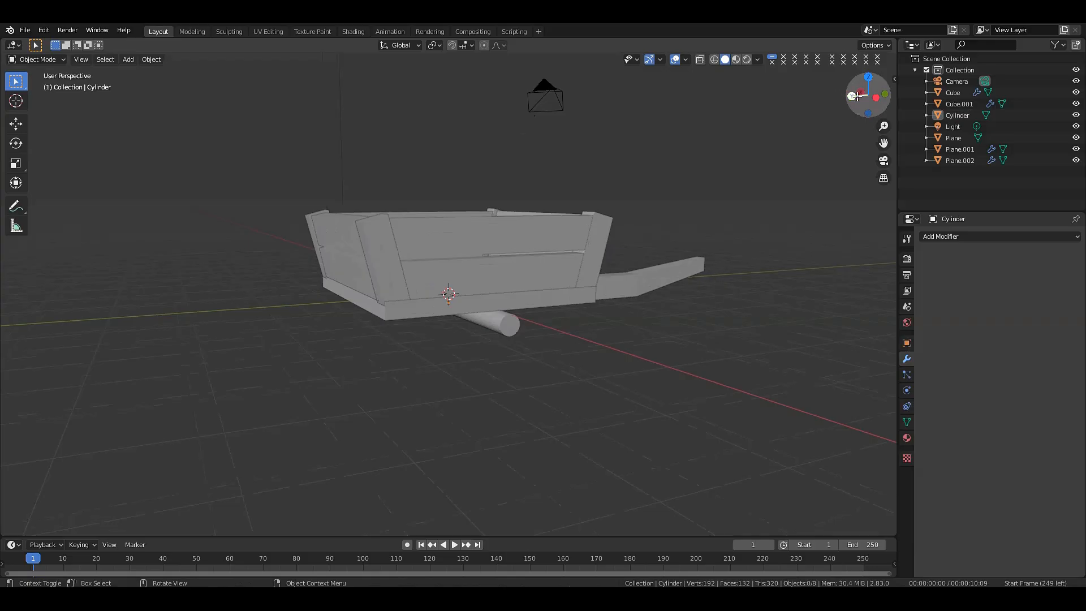
# - Add a mesh circle and move it about 3.1 m in the negative X direction, past the axle's end
pyautogui.moveTo(867, 93); pyautogui.dragTo(814, 173)
pyautogui.scroll(-4, 747, 208)
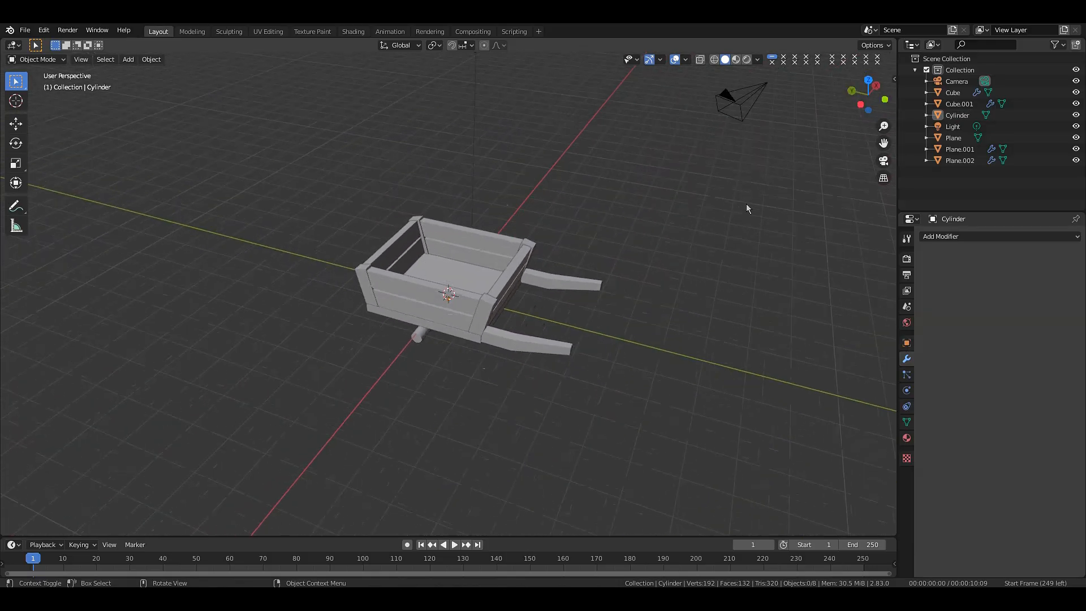
pyautogui.hotkey('shift', 'a')
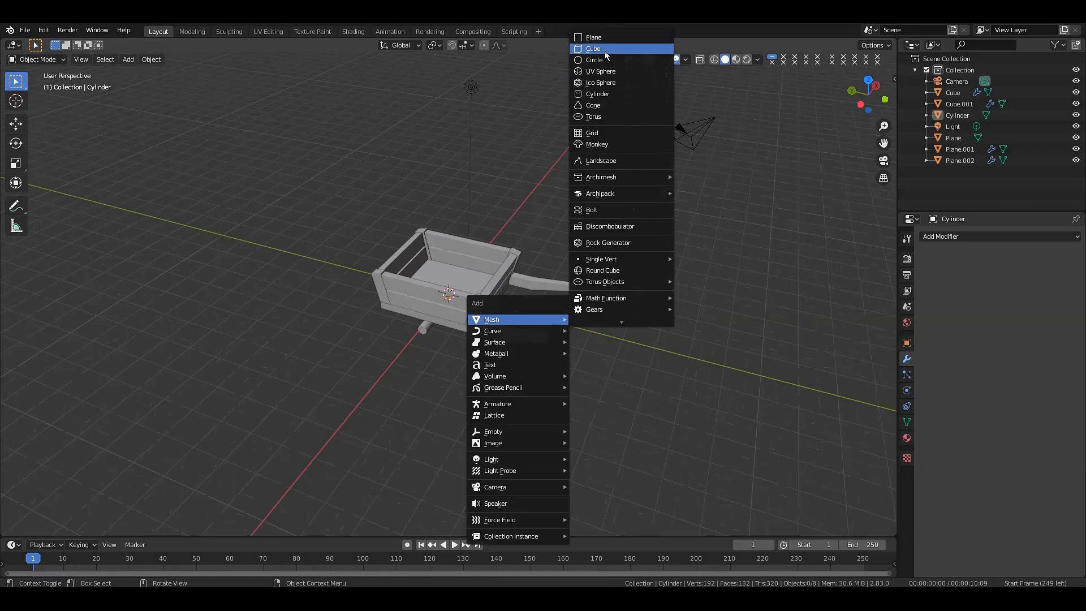
pyautogui.click(604, 61)
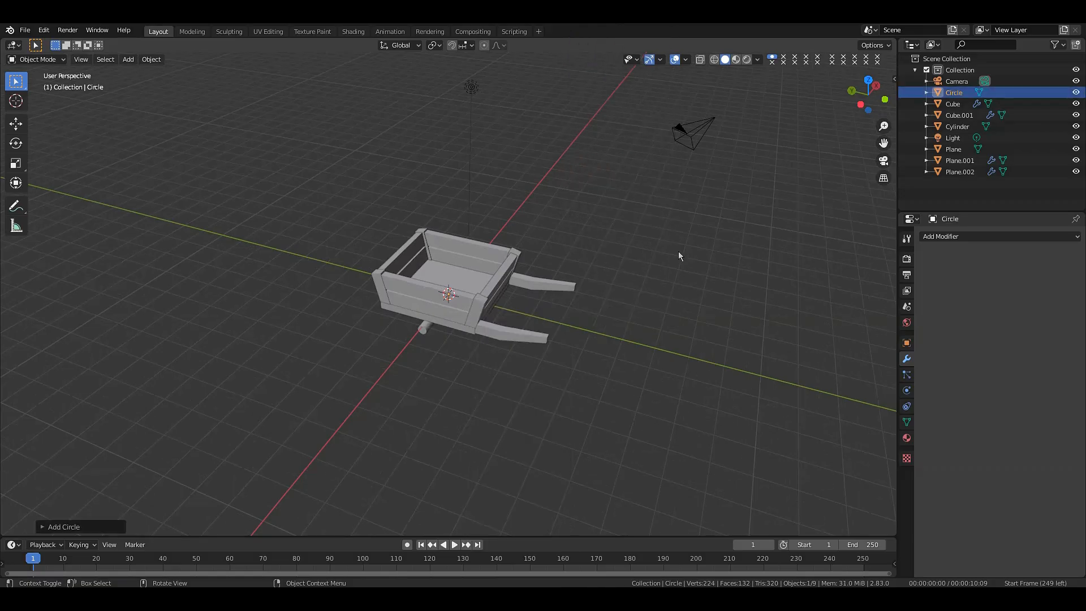
pyautogui.press('g')
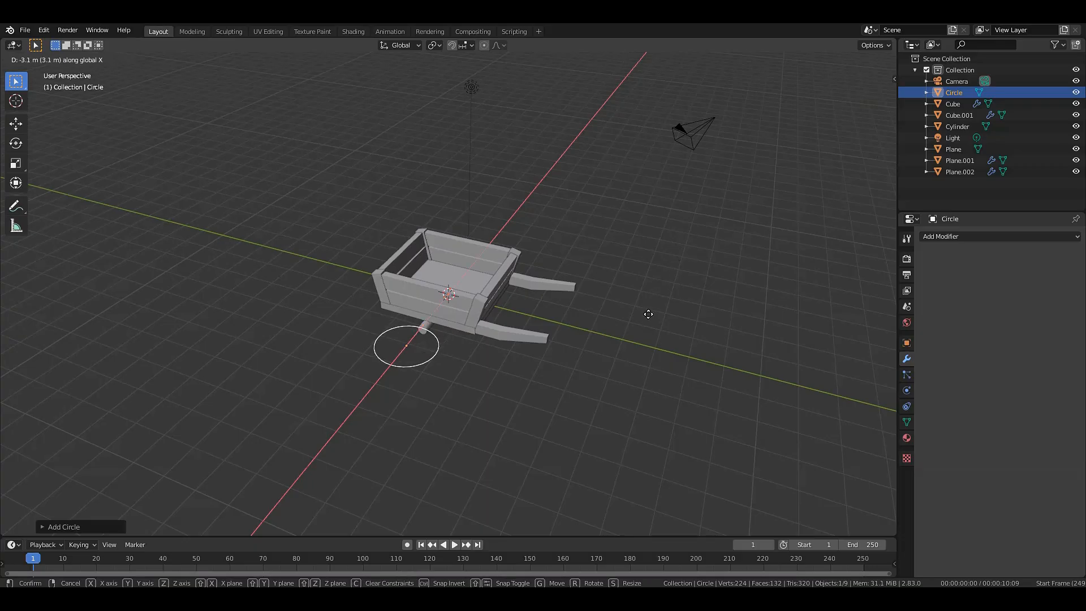
pyautogui.click(649, 316)
# - Rotate the circle 90° about the Y axis so it stands upright like a wheel facing the axle's end
pyautogui.write('r')
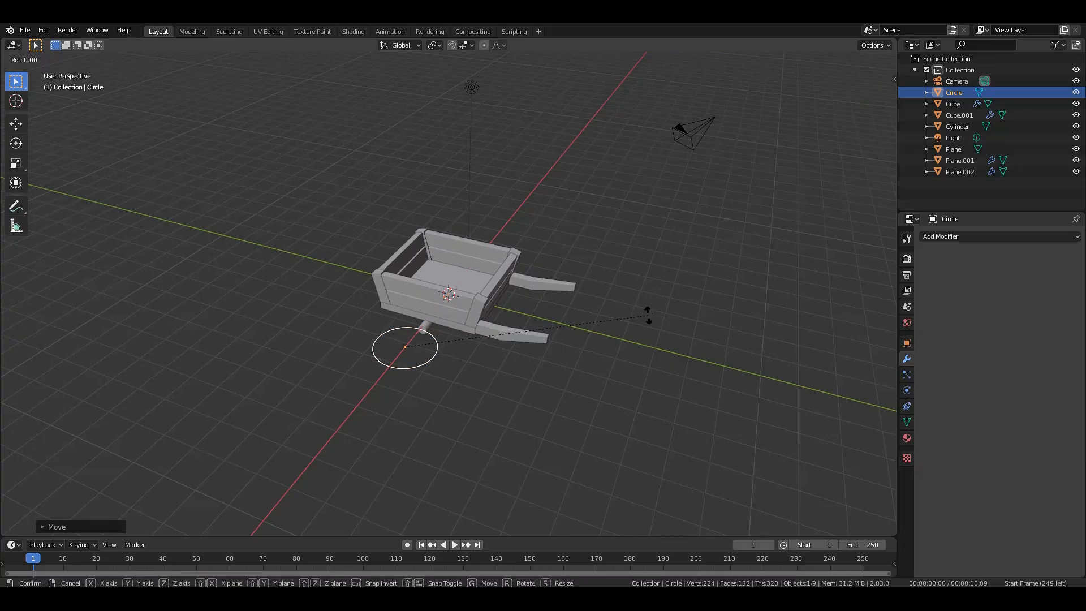
pyautogui.write('y90')
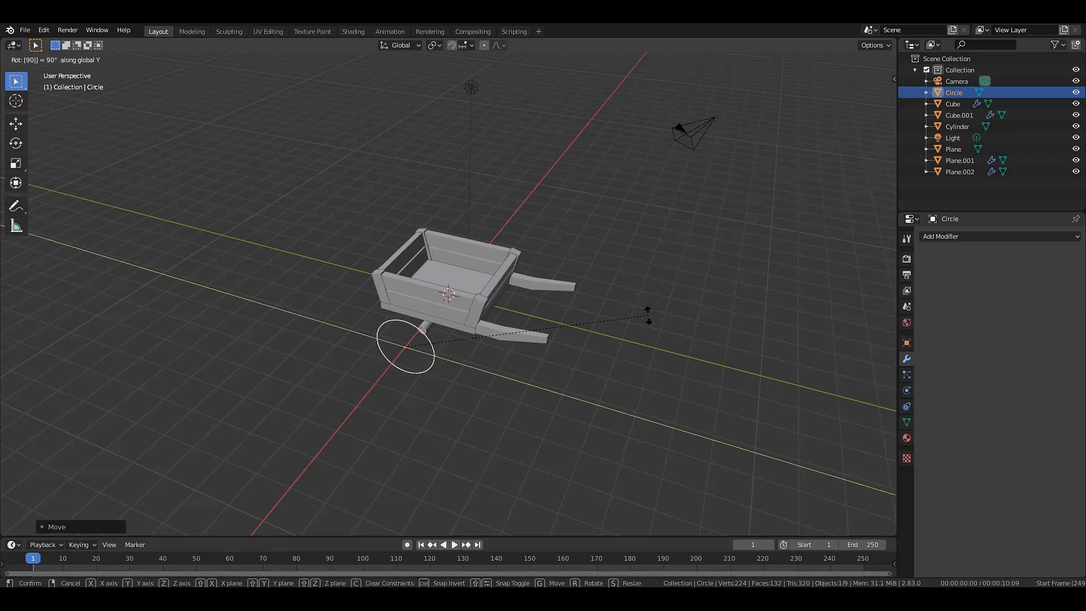
pyautogui.press('Return')
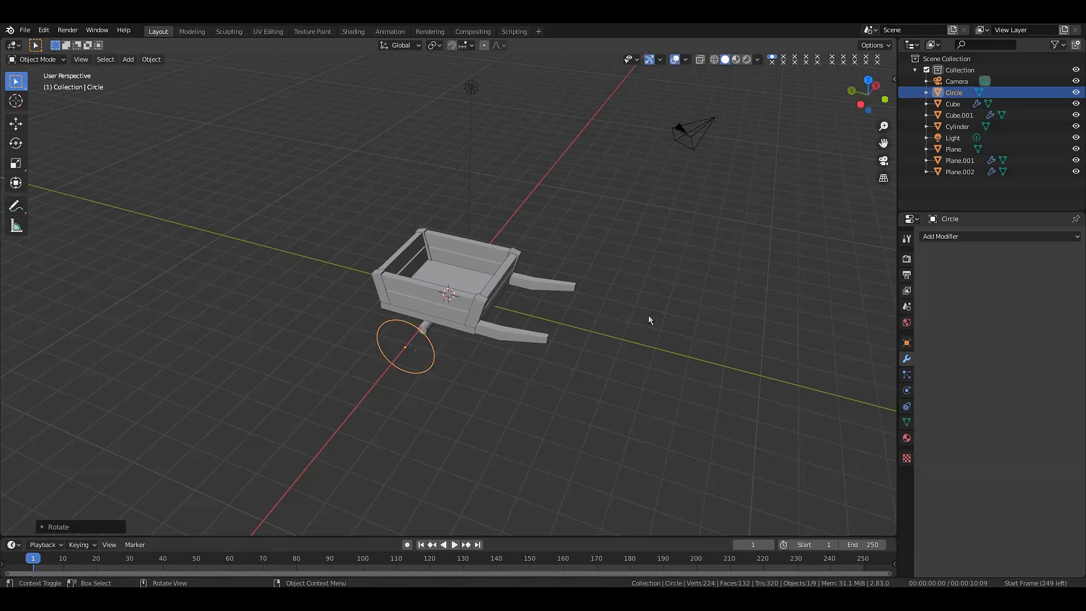
pyautogui.press('KP_1')
pyautogui.press('KP_3')
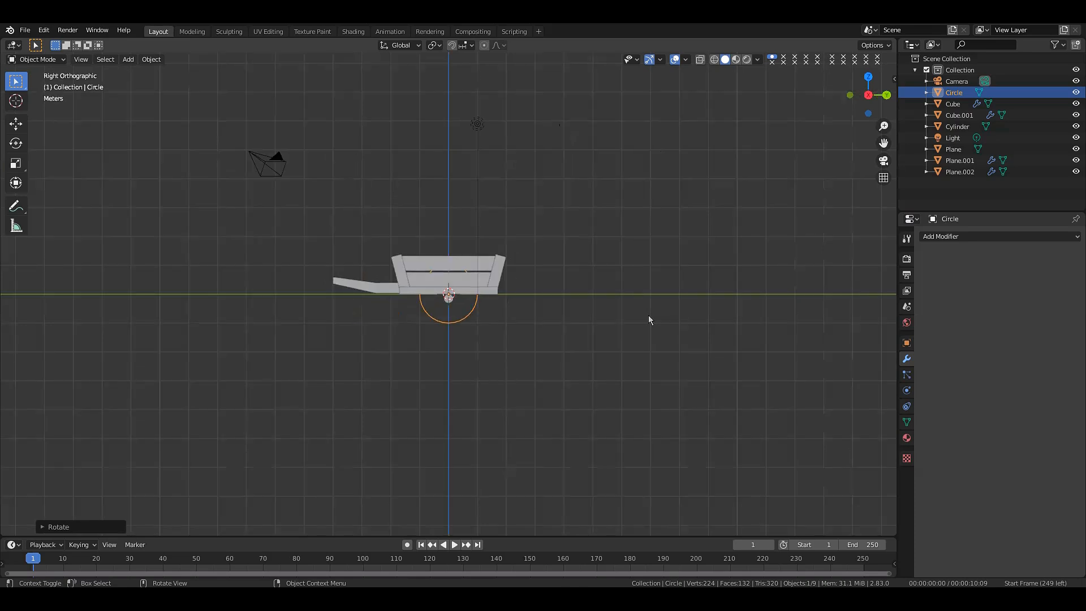
pyautogui.press('ctrl+KP_3')
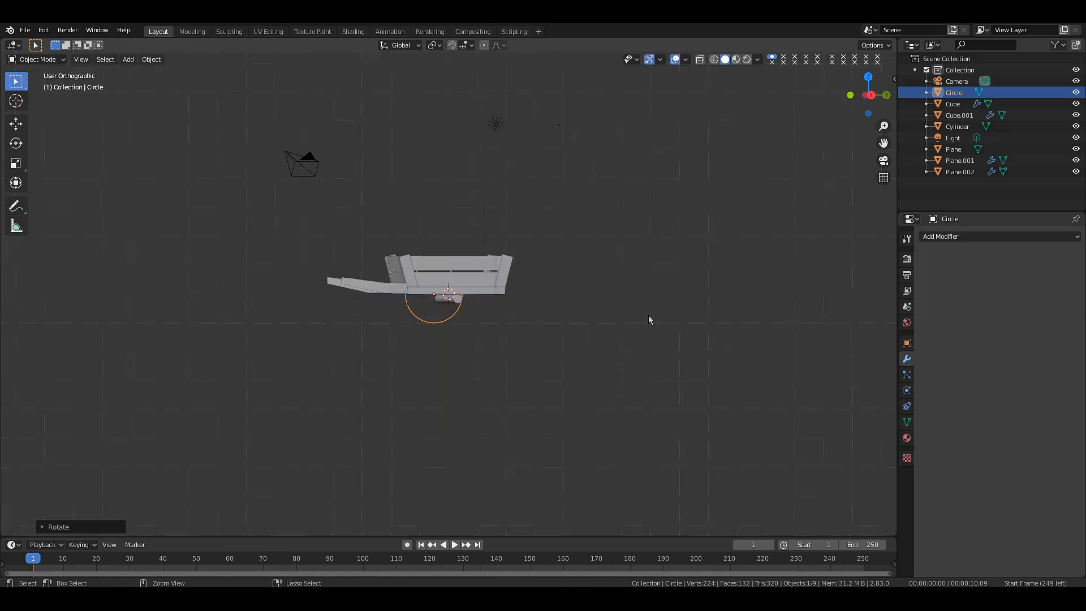
# - Lower the circle about 0.15 m along Z so it is centred on the axle
pyautogui.scroll(7, 649, 316)
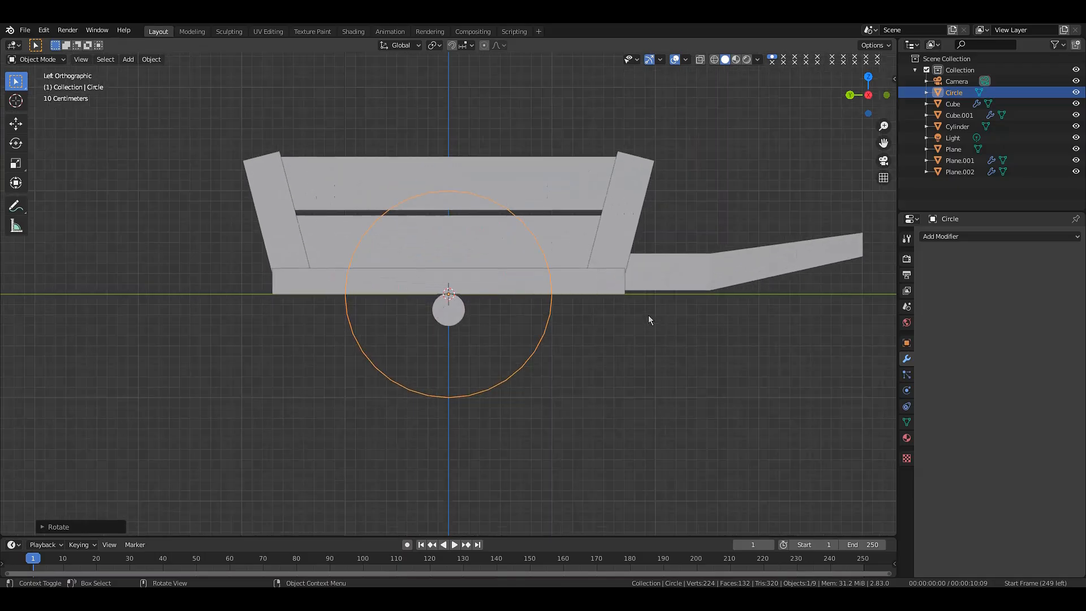
pyautogui.press('g')
pyautogui.press('z')
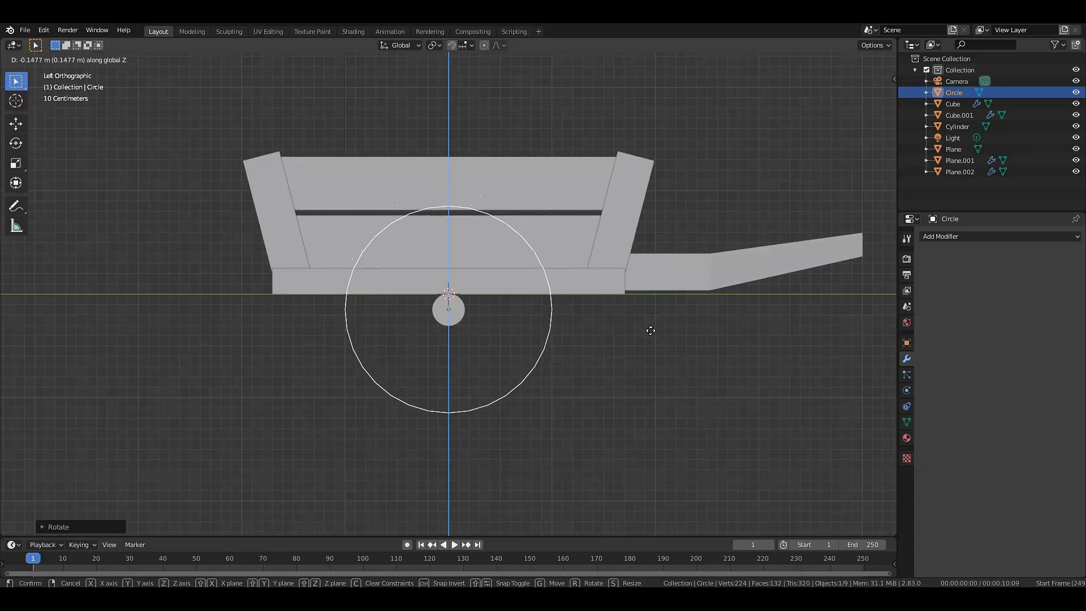
pyautogui.click(651, 330)
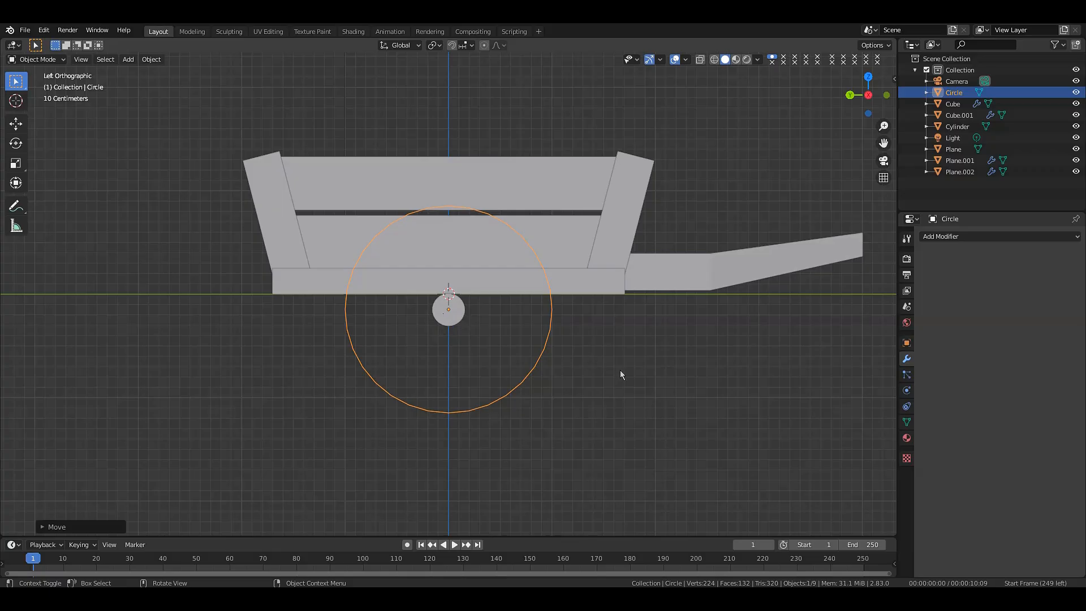
pyautogui.scroll(-2, 620, 370)
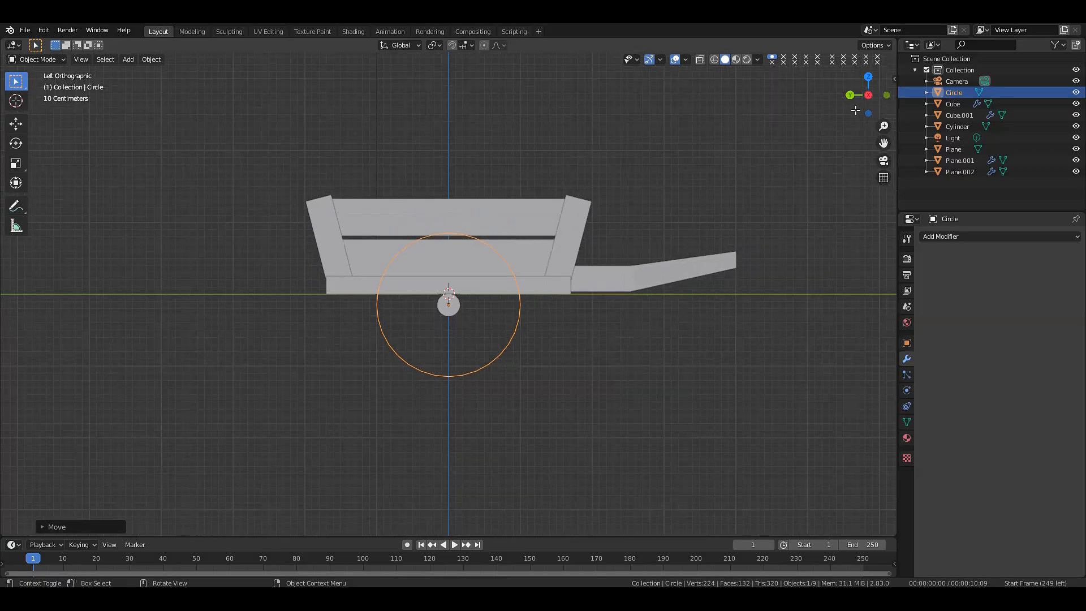
# - Move the circle about 1.13 m along positive X so it sits at the axle's end
pyautogui.moveTo(855, 110); pyautogui.dragTo(780, 153)
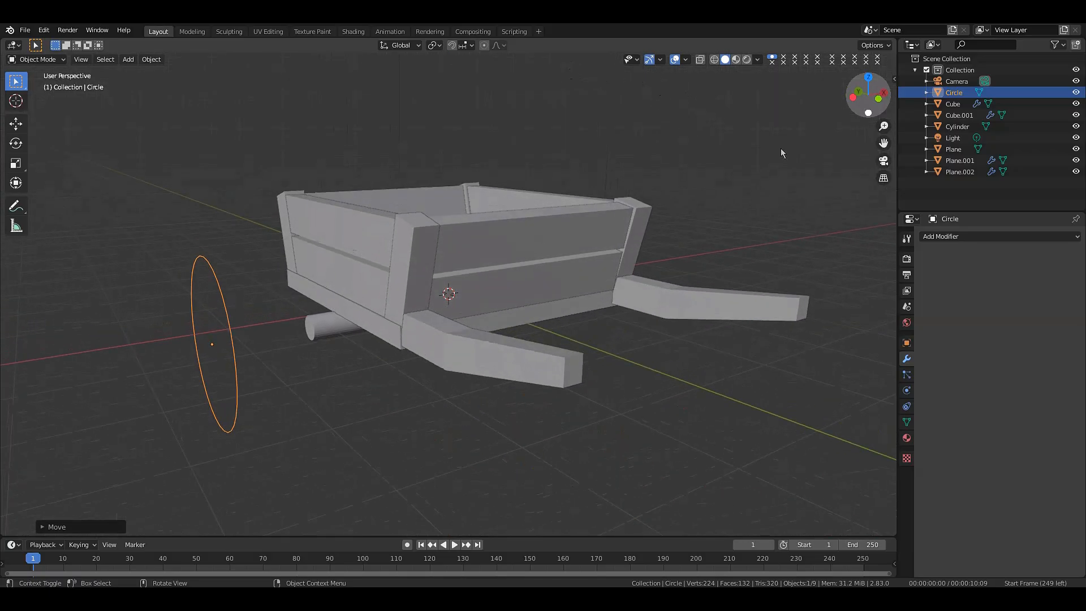
pyautogui.press('g')
pyautogui.press('y')
pyautogui.press('x')
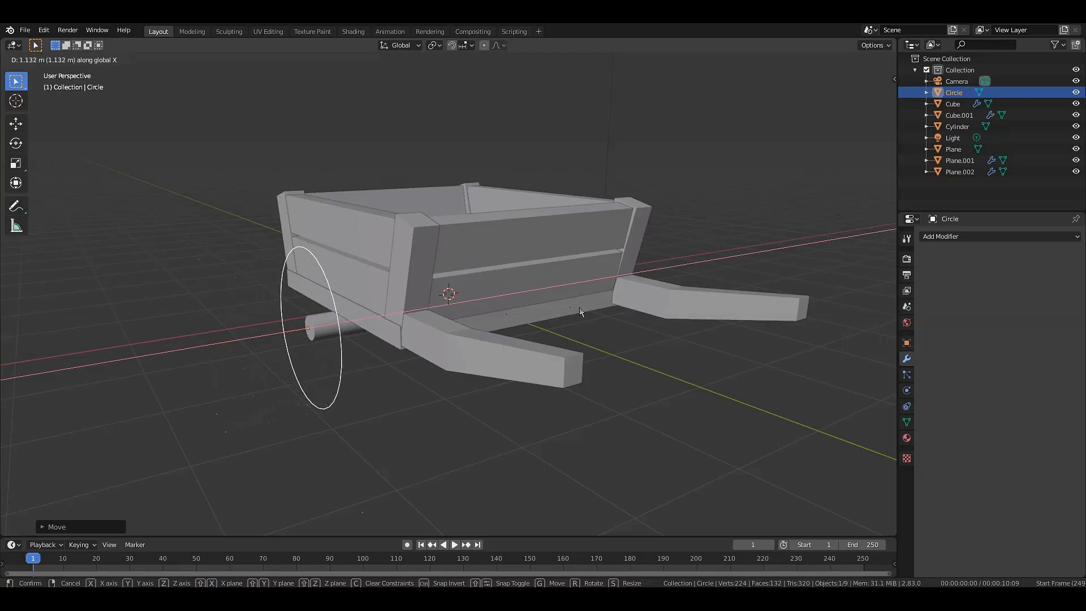
pyautogui.click(579, 311)
# - Scale the circle down evenly to about three quarters of its size around the axle
pyautogui.moveTo(876, 96)
pyautogui.mouseDown()
pyautogui.moveTo(772, 82)
pyautogui.moveTo(914, 80)
pyautogui.moveTo(903, 93)
pyautogui.moveTo(954, 102)
pyautogui.moveTo(910, 114)
pyautogui.moveTo(896, 99)
pyautogui.moveTo(866, 101)
pyautogui.mouseUp()
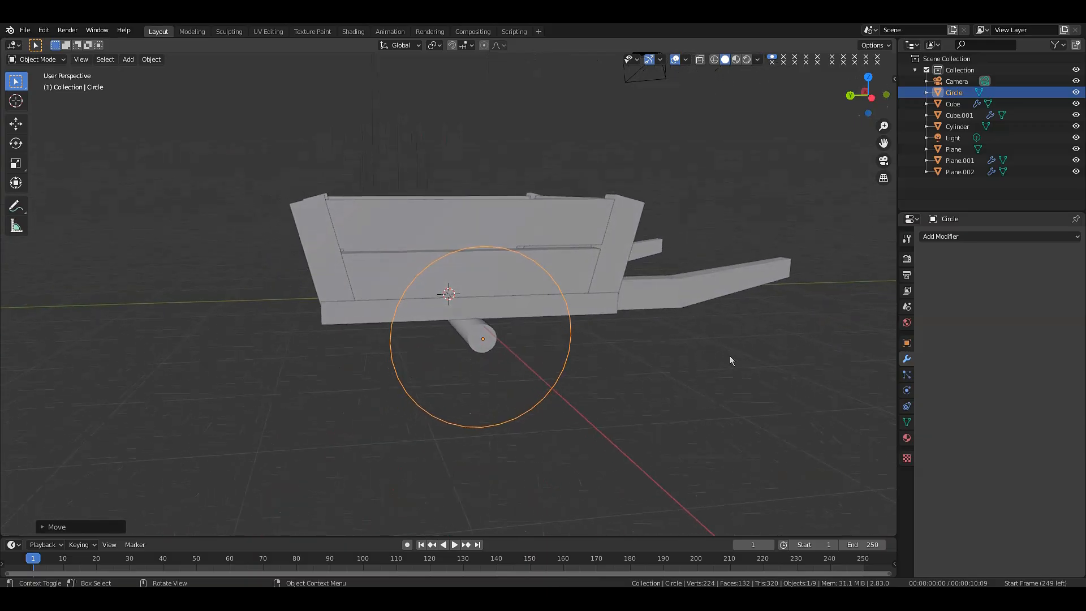
pyautogui.press('s')
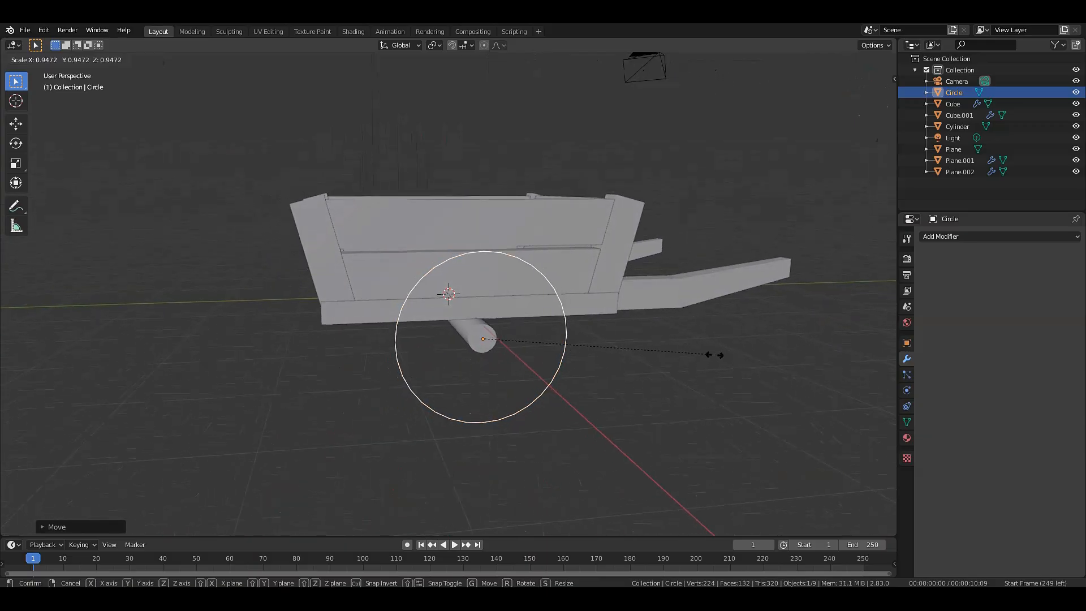
pyautogui.click(666, 360)
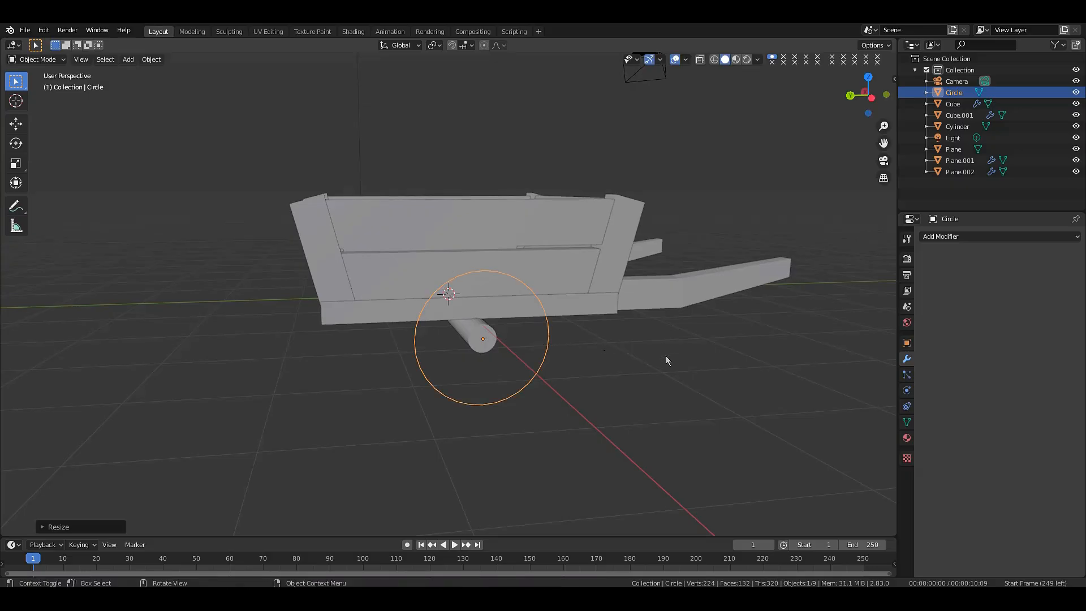
# - Extrude the circle's vertices about 0.28 m along negative X to form a wide wheel band
pyautogui.press('Tab')
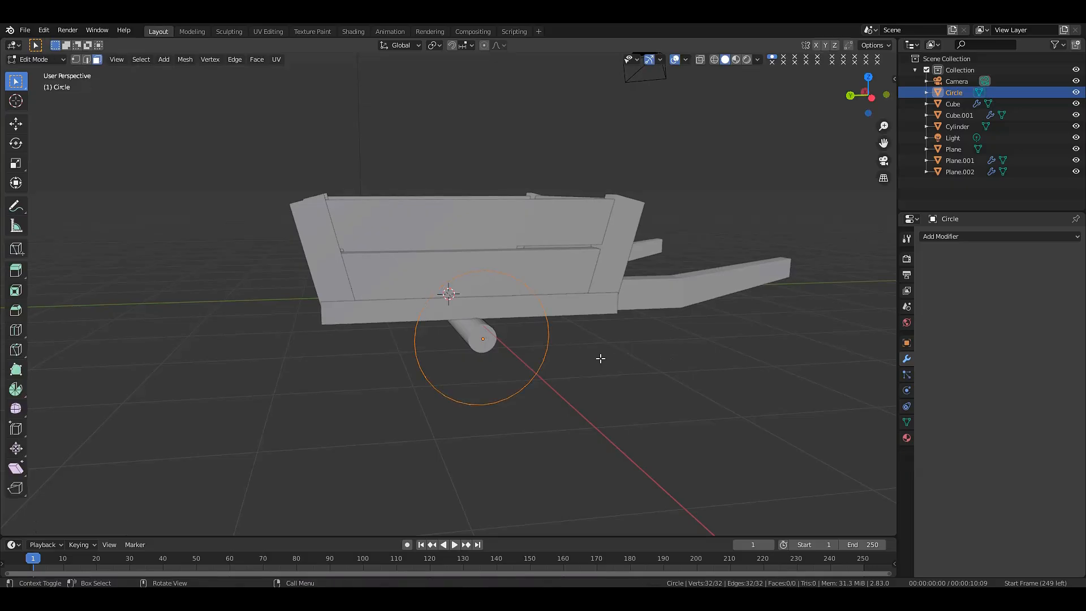
pyautogui.click(76, 60)
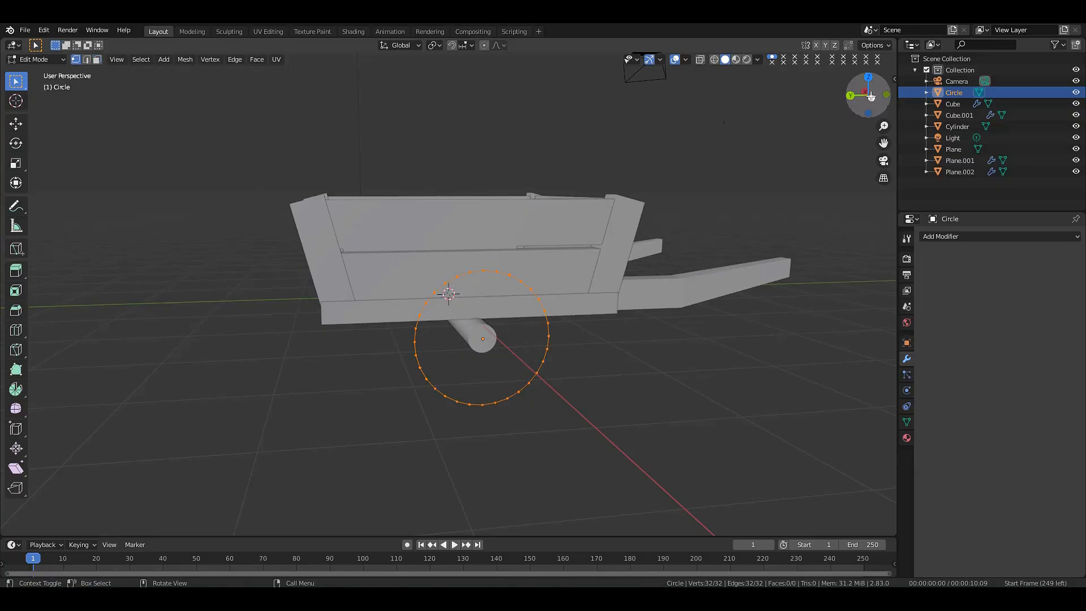
pyautogui.moveTo(867, 95); pyautogui.dragTo(774, 269)
pyautogui.press('e')
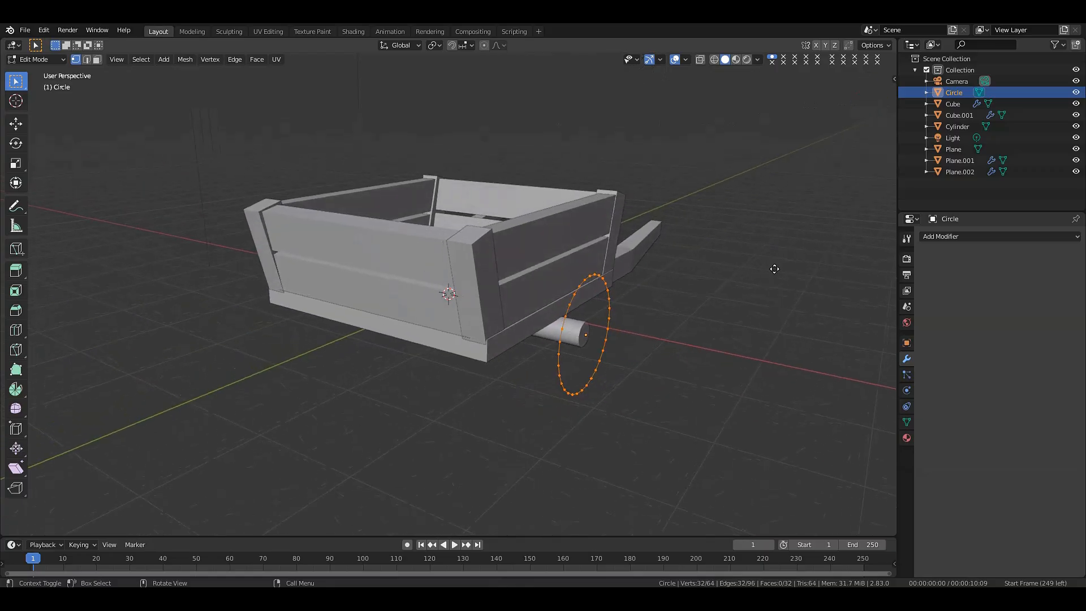
pyautogui.press('x')
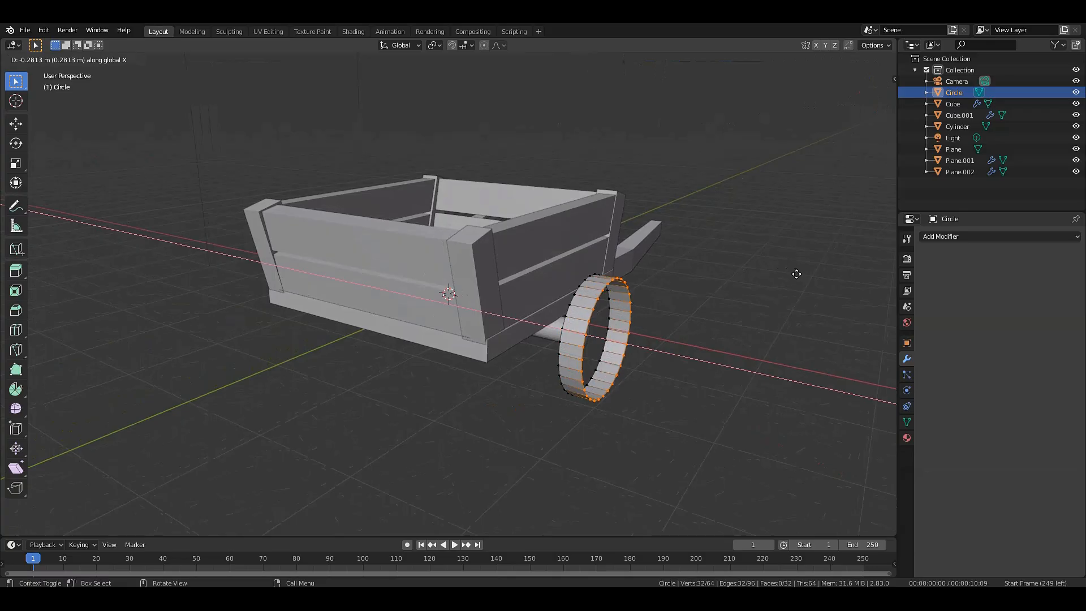
pyautogui.click(796, 274)
# - Extrude the entire band and scale it inward to about 0.6 to form a thick wheel rim
pyautogui.press('a')
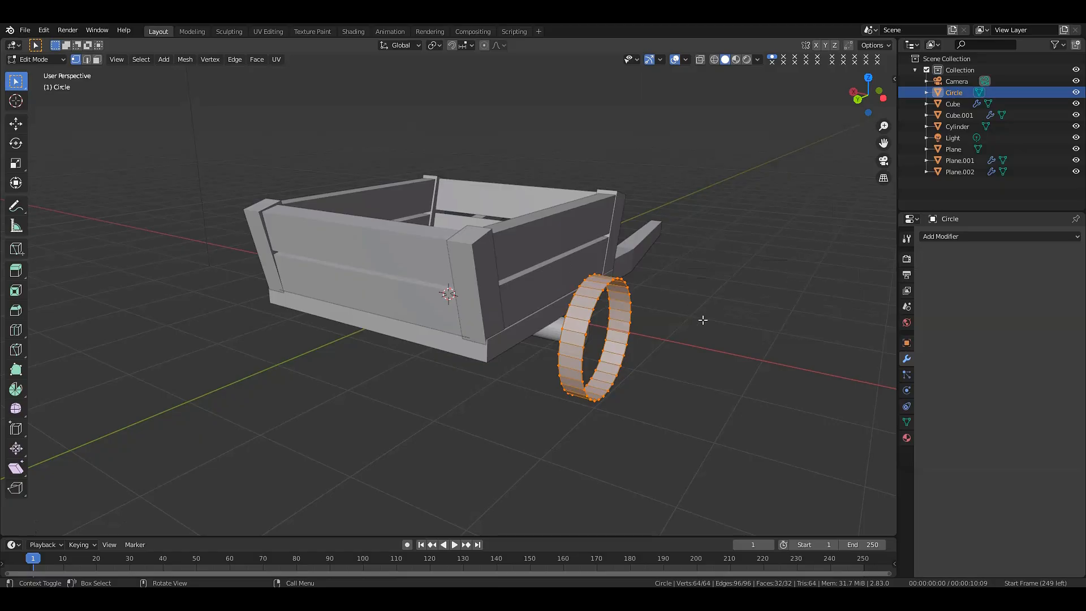
pyautogui.press('e')
pyautogui.press('s')
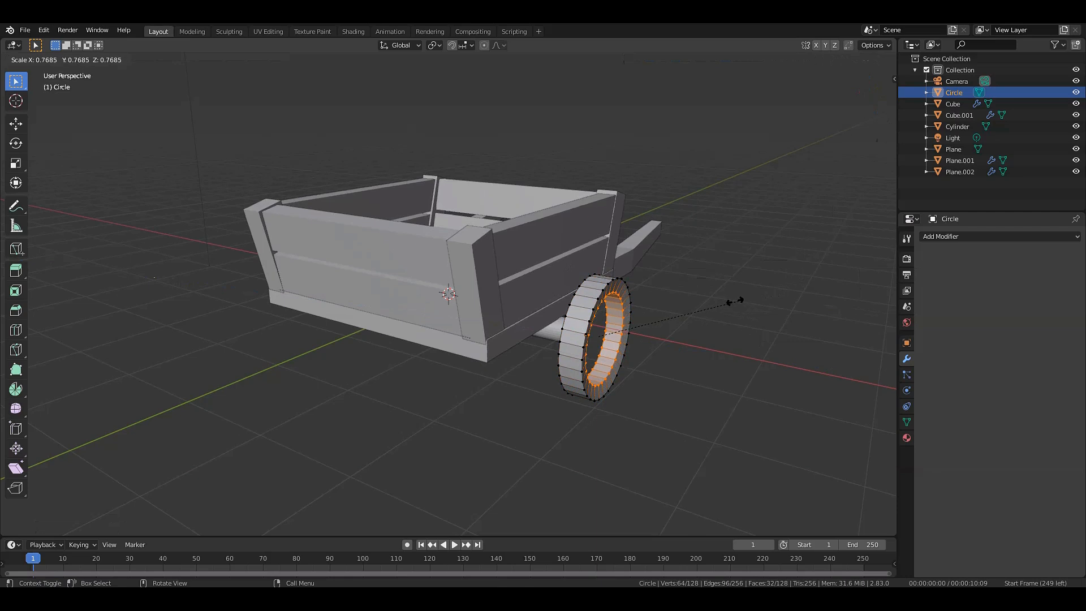
pyautogui.click(705, 310)
# - Select every fourth face around the rim's inner surface, eight in all, by extending a two-face selection pattern
pyautogui.moveTo(859, 99); pyautogui.dragTo(880, 95)
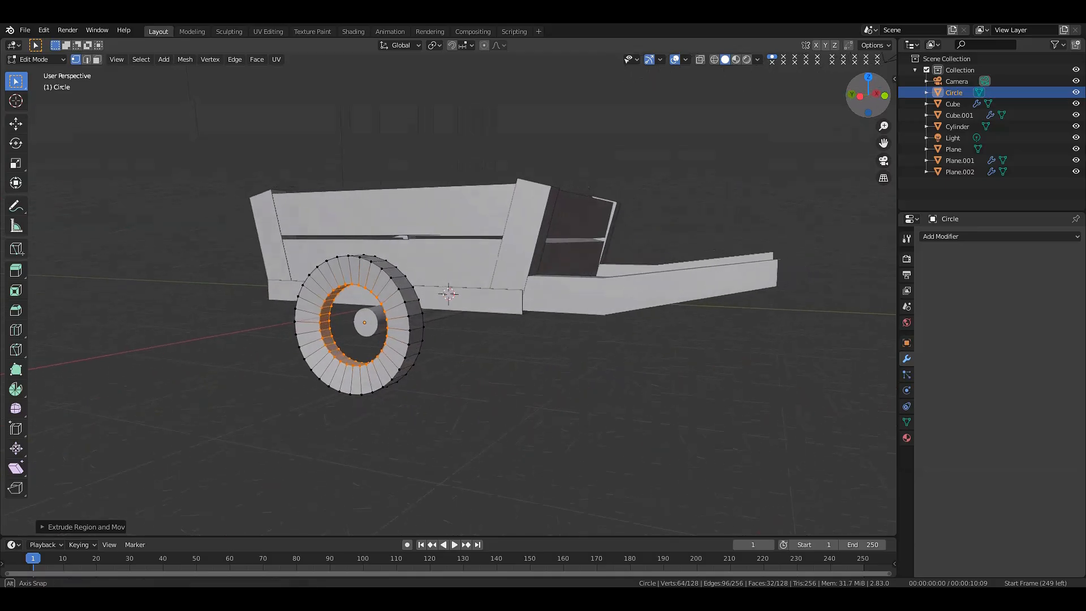
pyautogui.moveTo(672, 253); pyautogui.dragTo(725, 256, button='middle')
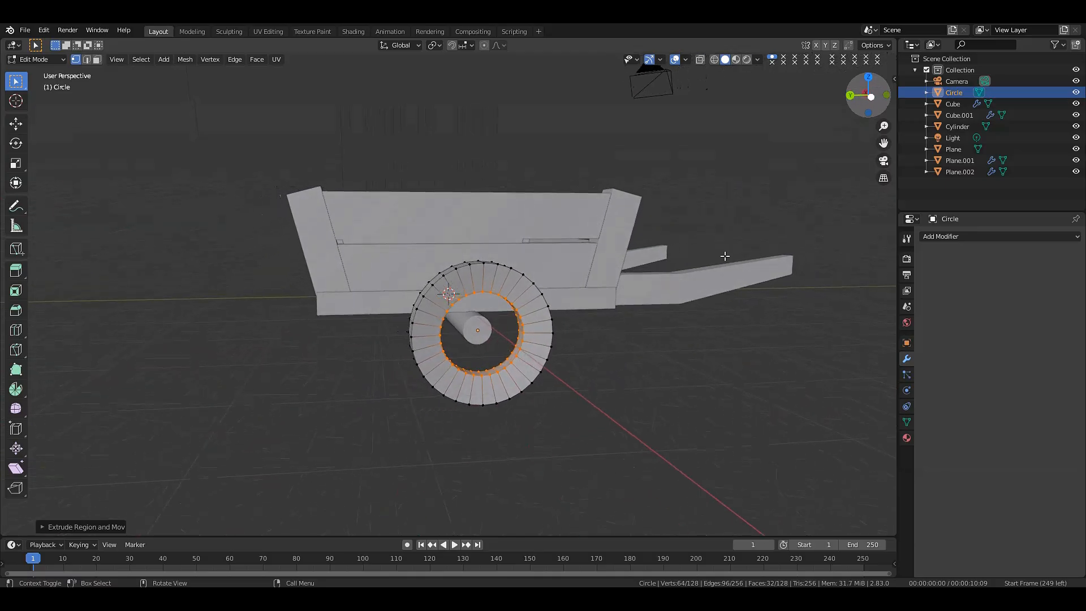
pyautogui.scroll(1, 725, 256)
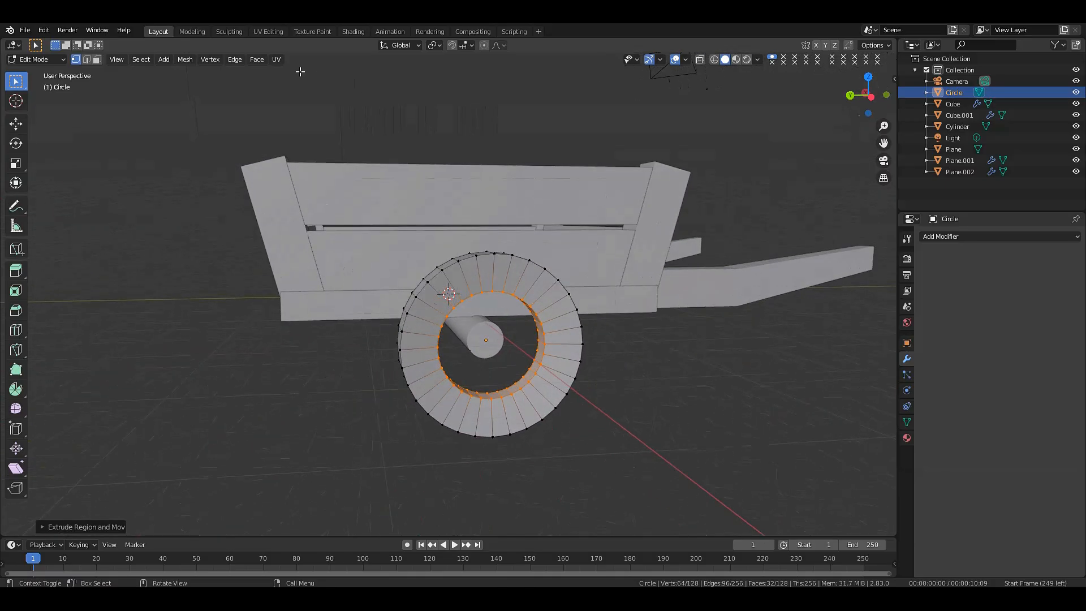
pyautogui.click(97, 59)
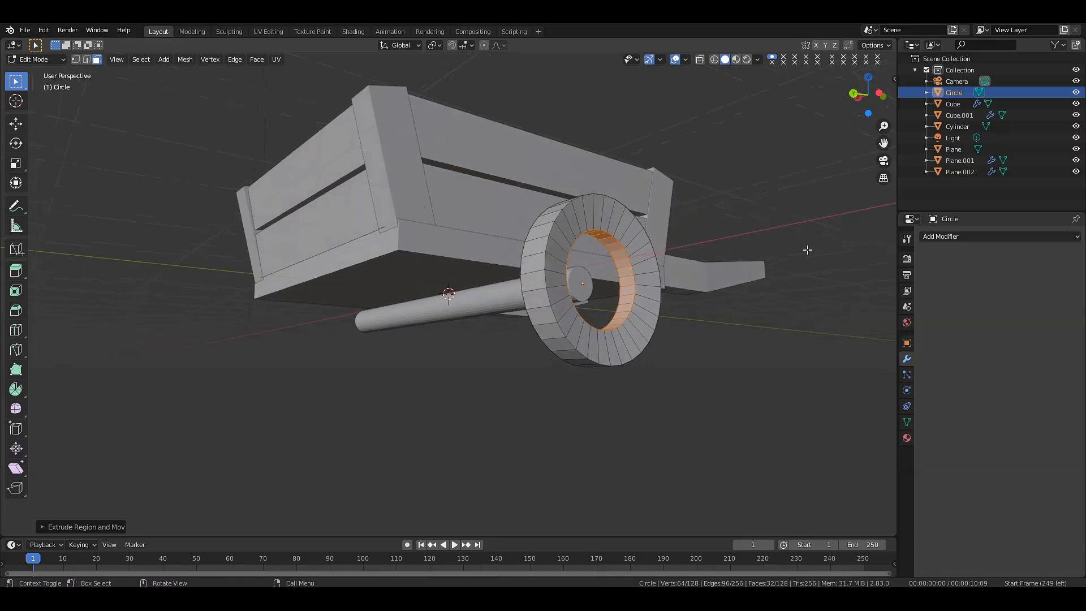
pyautogui.scroll(1, 807, 249)
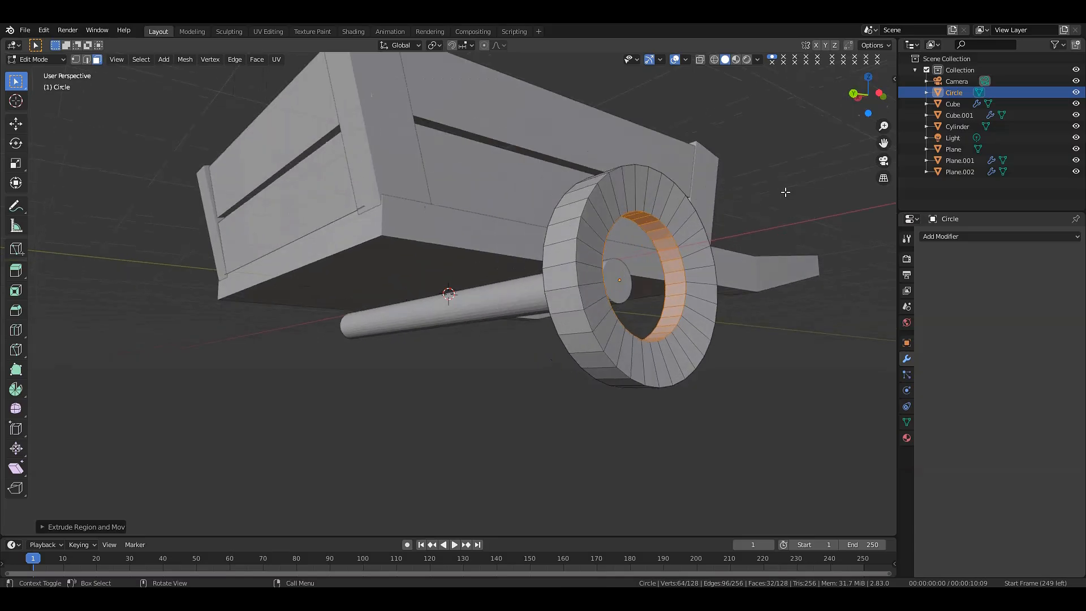
pyautogui.hotkey('alt', 'a')
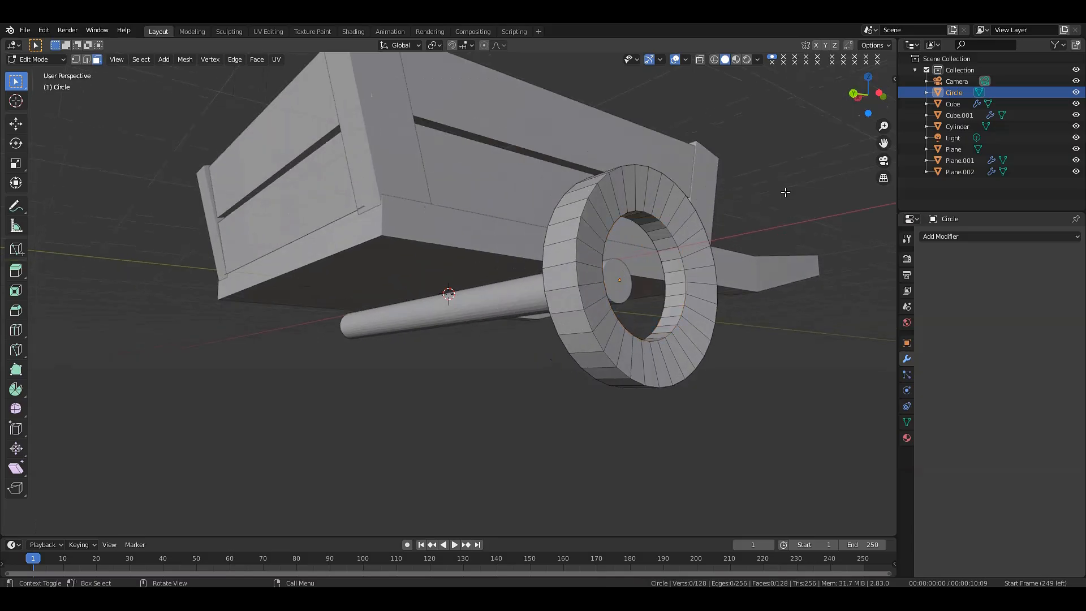
pyautogui.scroll(1, 751, 206)
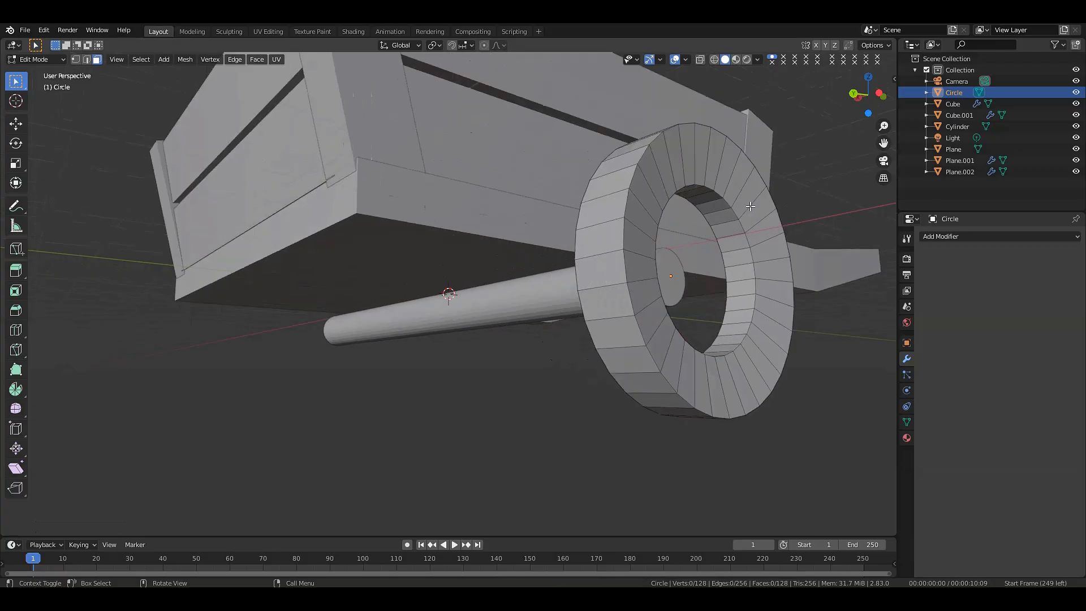
pyautogui.click(728, 219)
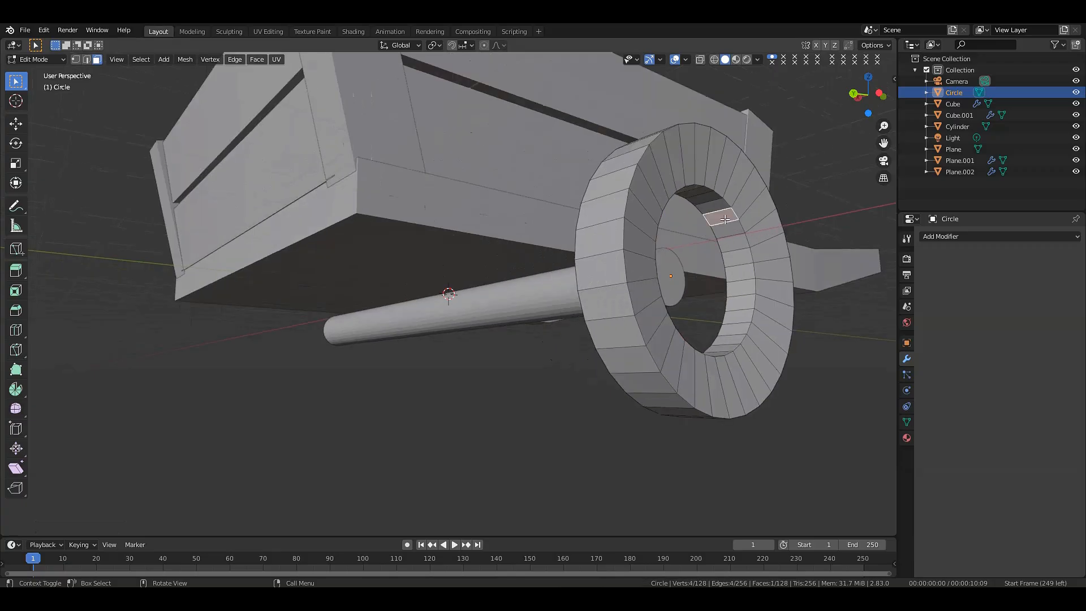
pyautogui.keyDown('shift'); pyautogui.click(742, 271); pyautogui.keyUp('shift')
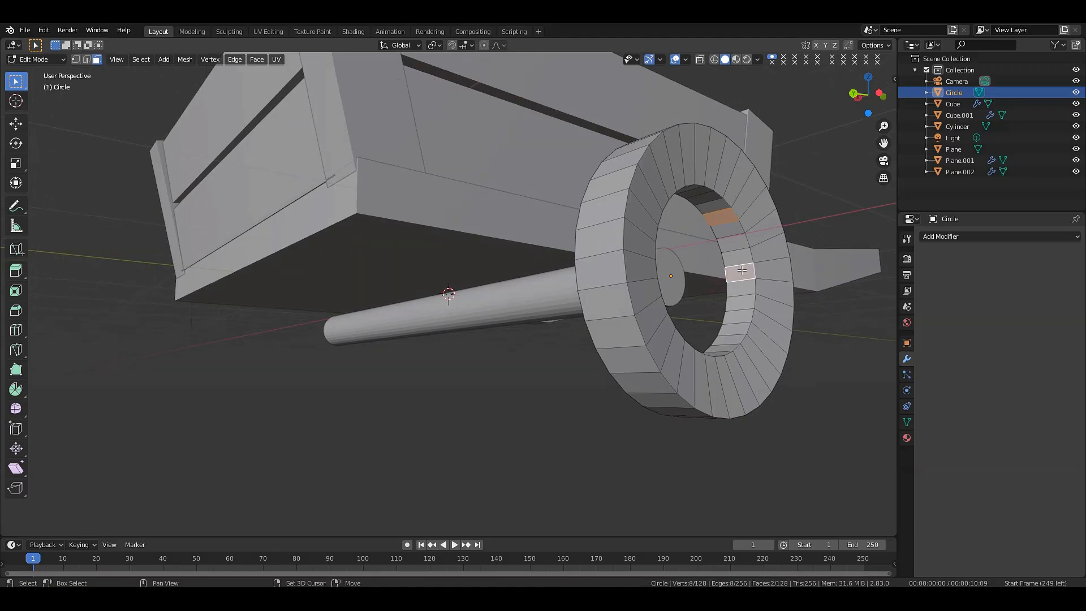
pyautogui.scroll(2, 835, 95)
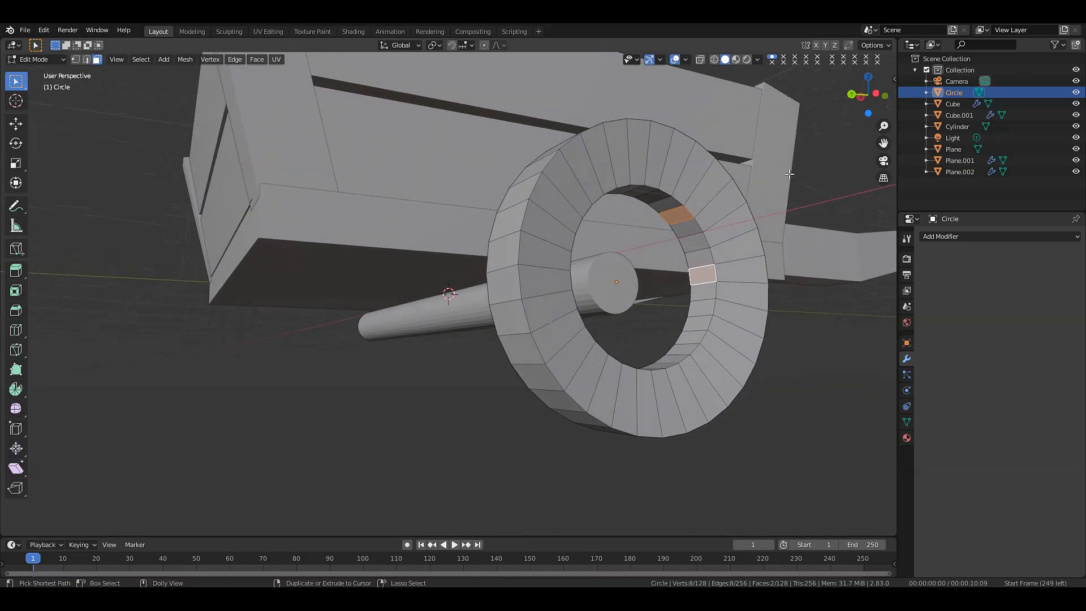
pyautogui.press('ctrl+shift+KP_Add')
pyautogui.press('ctrl+shift+KP_Add')
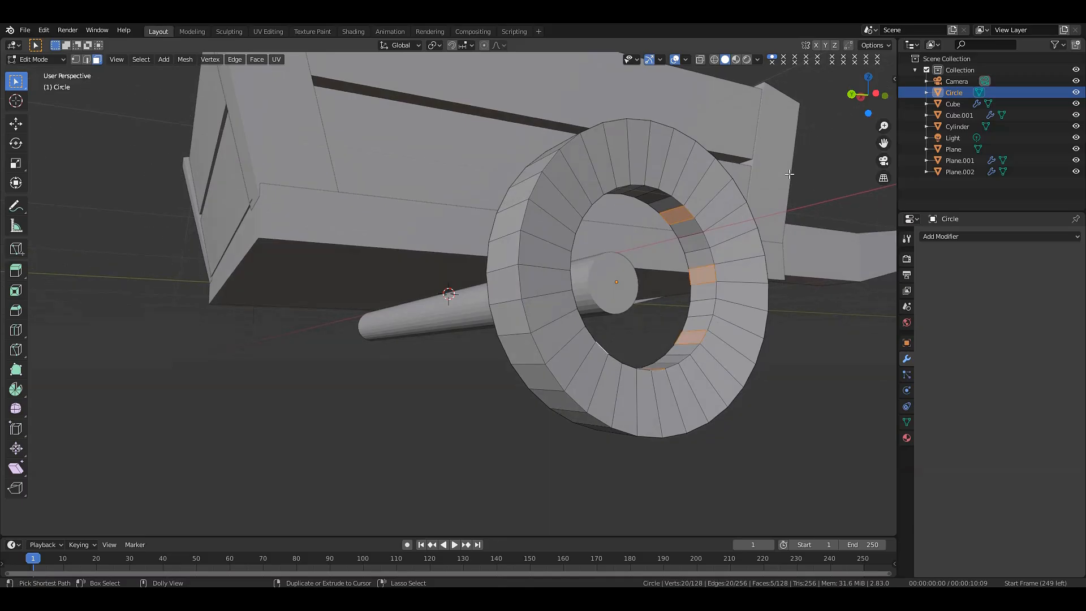
pyautogui.press('ctrl+shift+KP_Add')
# - Extrude the eight inner faces and scale them toward the wheel's centre, forming tapered spokes that reach the axle
pyautogui.moveTo(868, 99); pyautogui.dragTo(831, 93)
pyautogui.press('e')
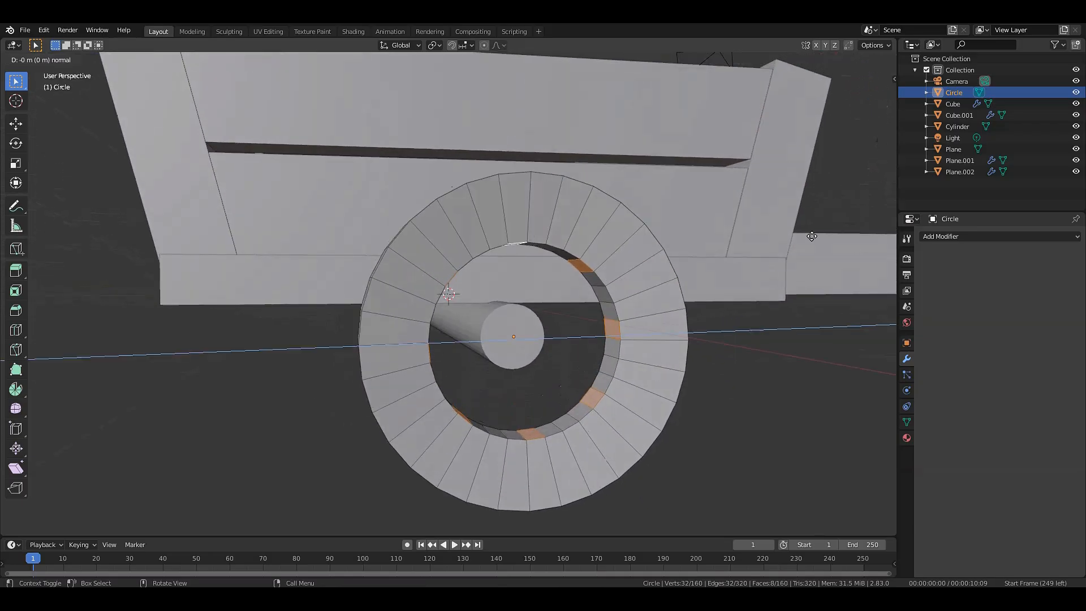
pyautogui.press('s')
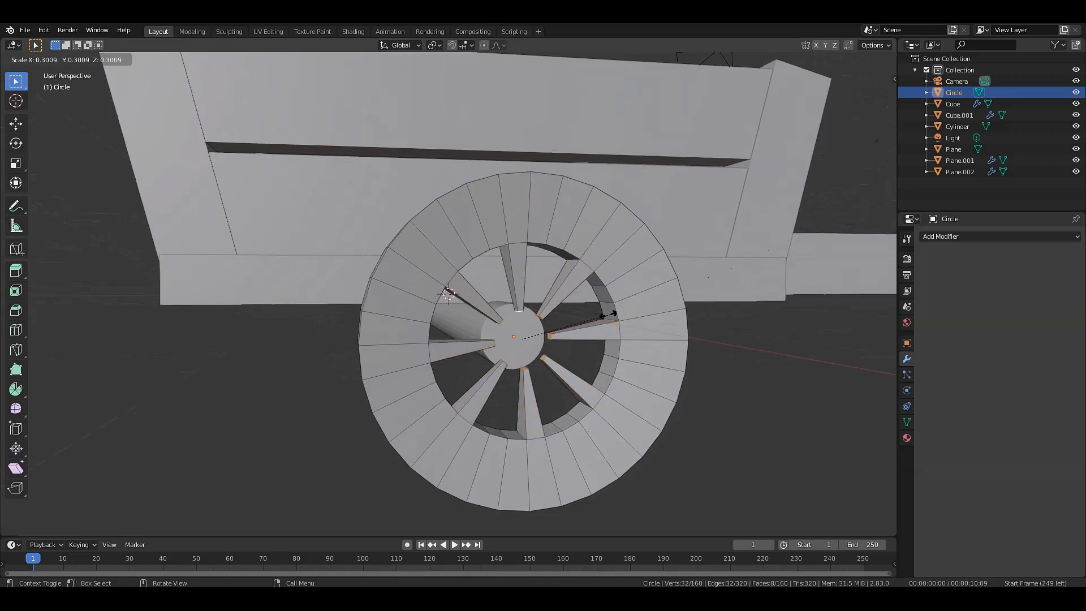
pyautogui.click(534, 337)
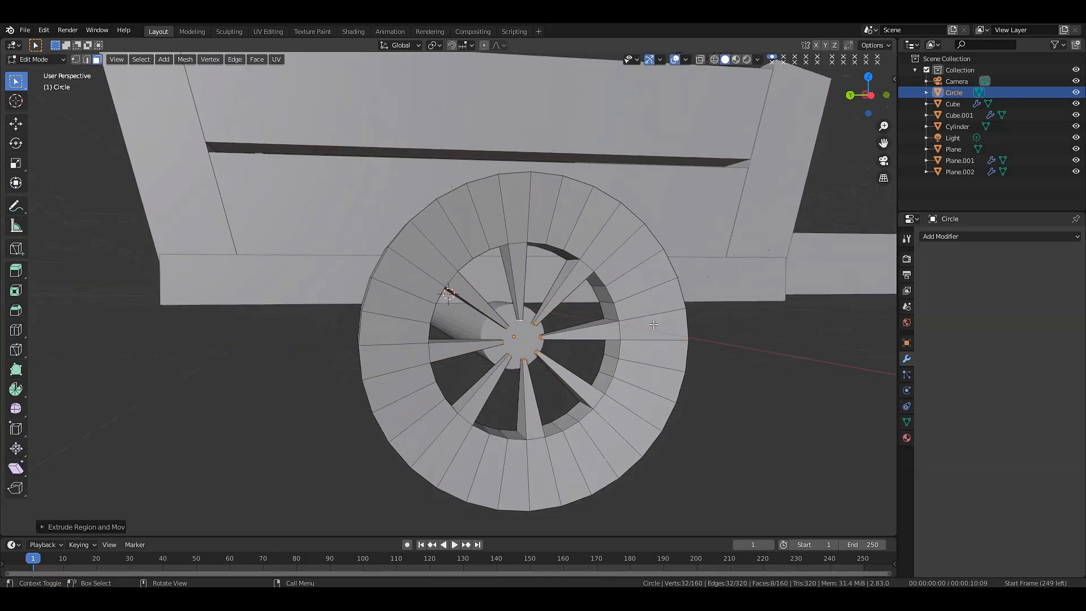
pyautogui.scroll(-5, 735, 321)
pyautogui.scroll(3, 734, 322)
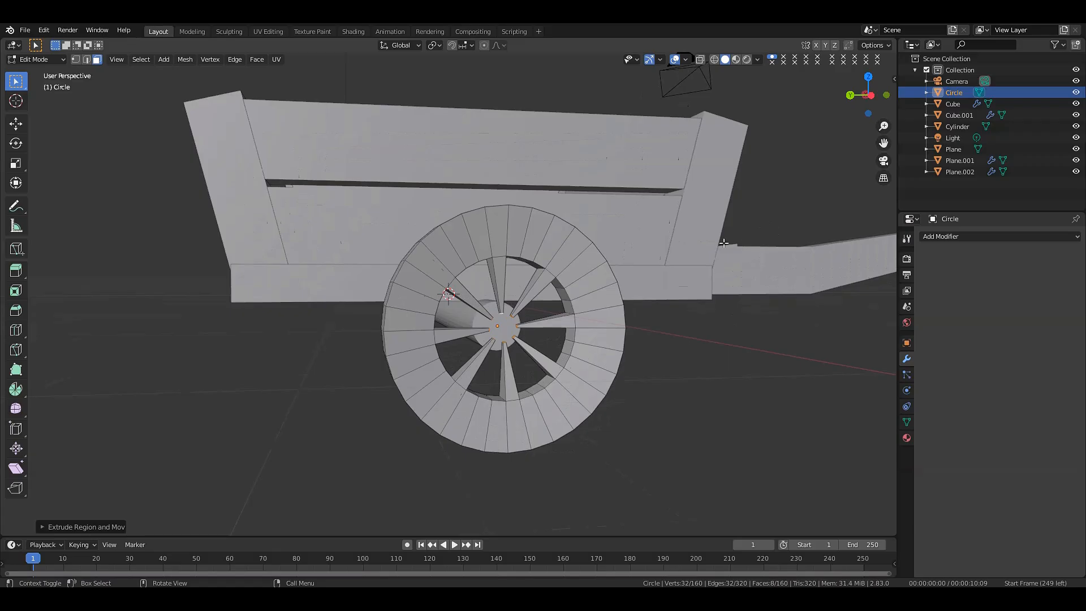
# - Return to Object Mode, apply all of the wheel's transforms, and set its origin to its geometry
pyautogui.press('Tab')
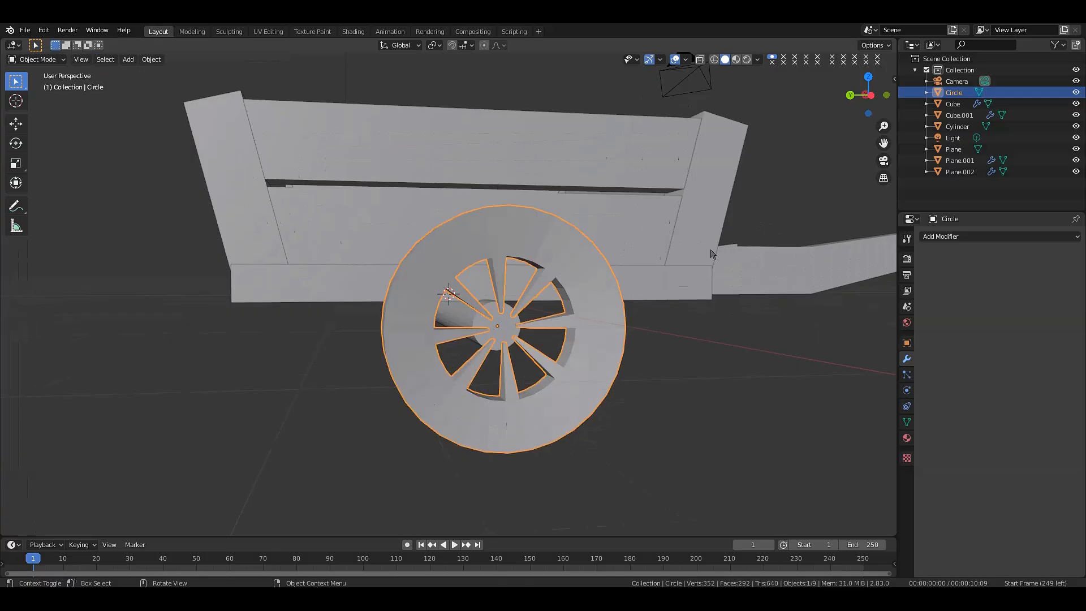
pyautogui.scroll(-2, 711, 250)
pyautogui.scroll(2, 711, 250)
pyautogui.hotkey('ctrl', 'a')
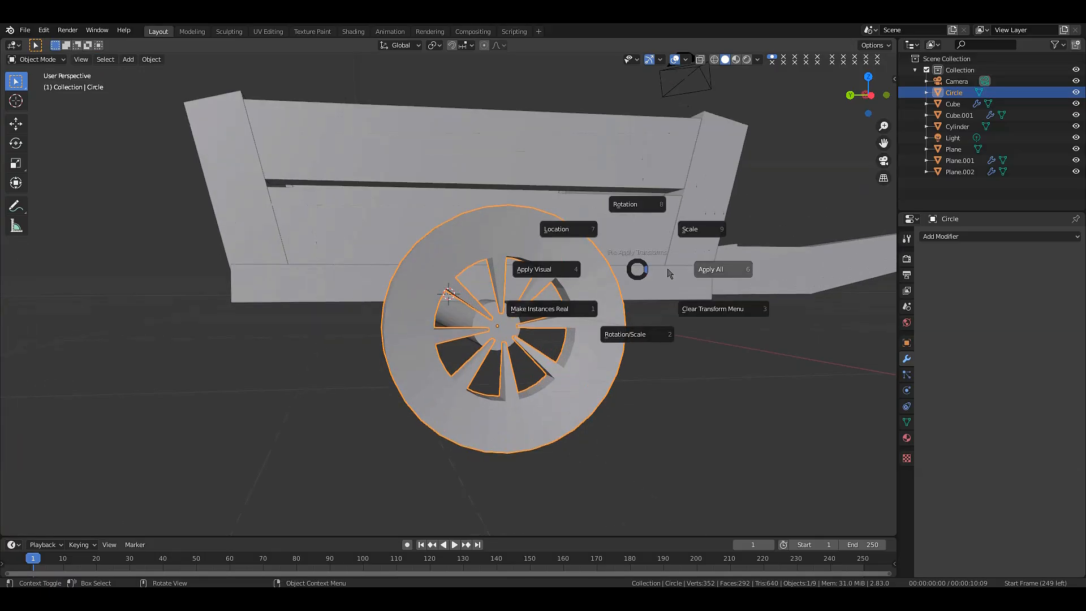
pyautogui.click(714, 274)
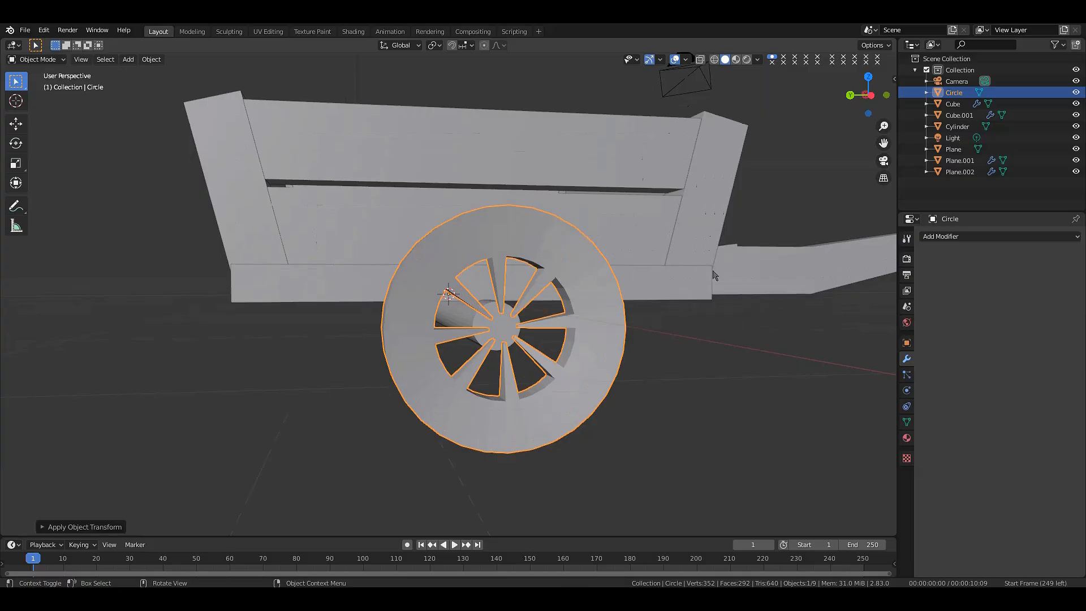
pyautogui.rightClick(715, 275)
pyautogui.moveTo(715, 275)
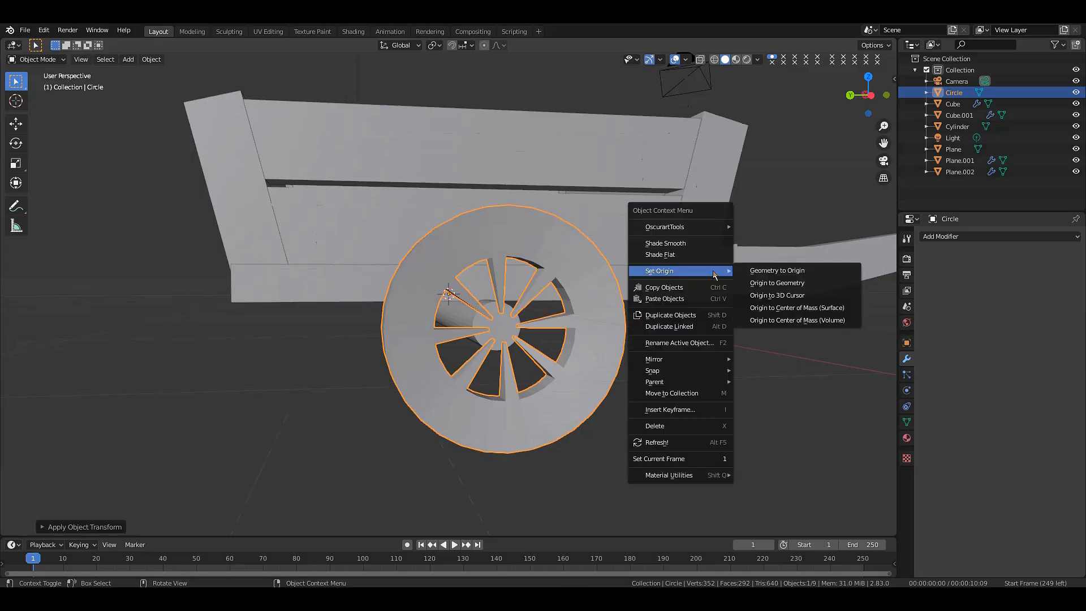
pyautogui.click(774, 283)
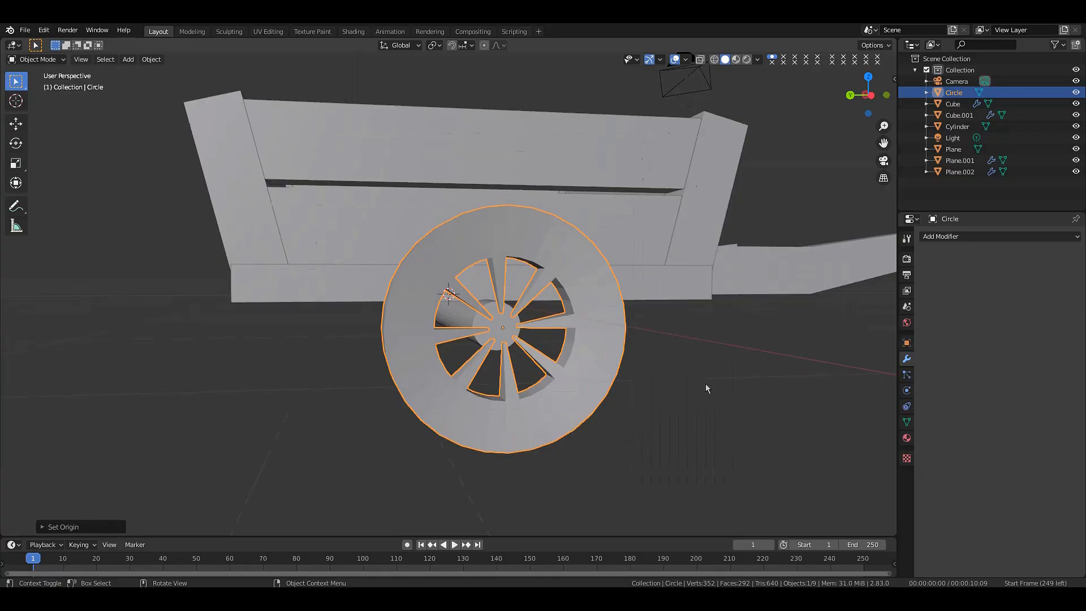
# - Duplicate the axle cylinder and move the copy outward along the X axis until it sticks out beyond the wheel
pyautogui.click(506, 332)
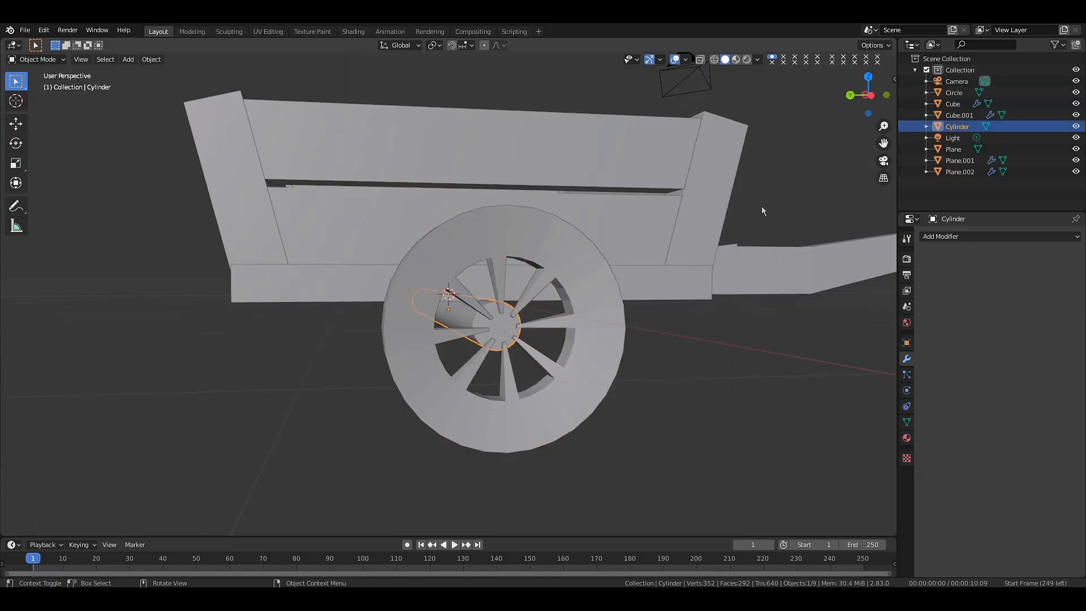
pyautogui.moveTo(875, 89); pyautogui.dragTo(853, 122)
pyautogui.scroll(-1, 853, 120)
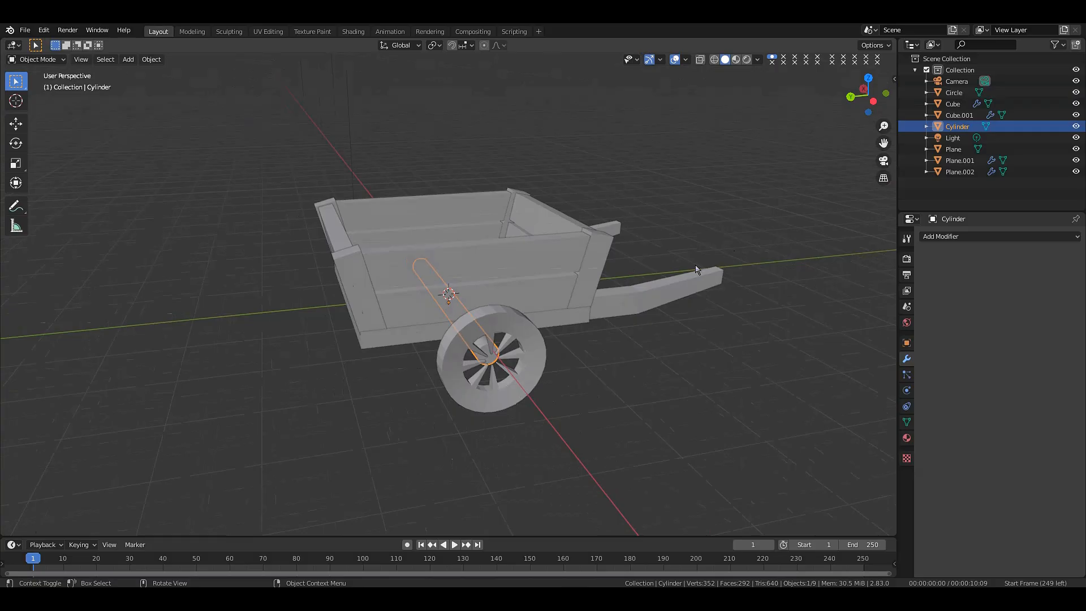
pyautogui.hotkey('shift', 'd')
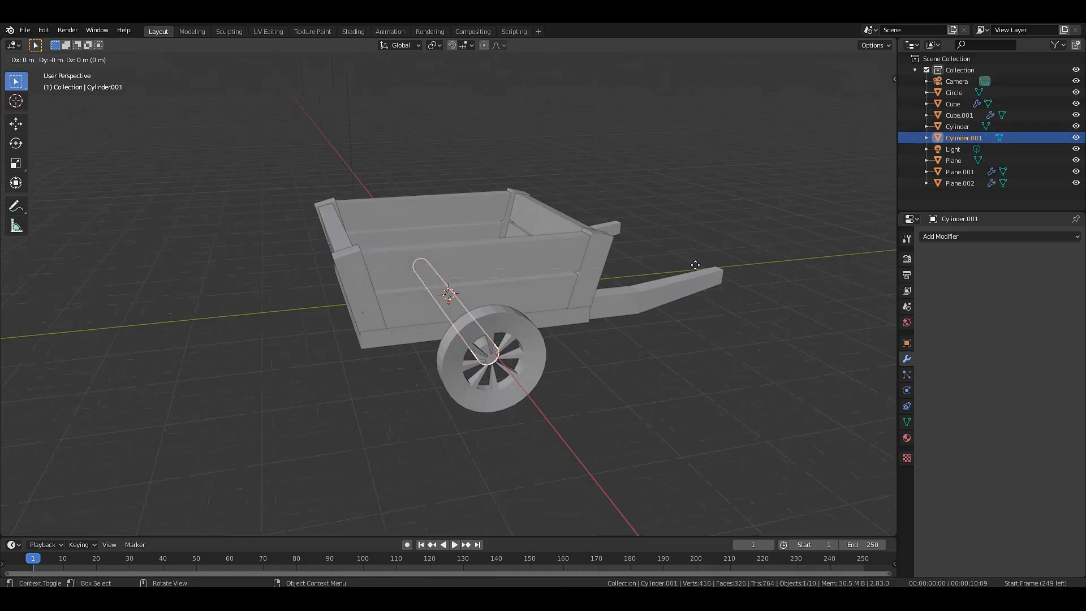
pyautogui.press('x')
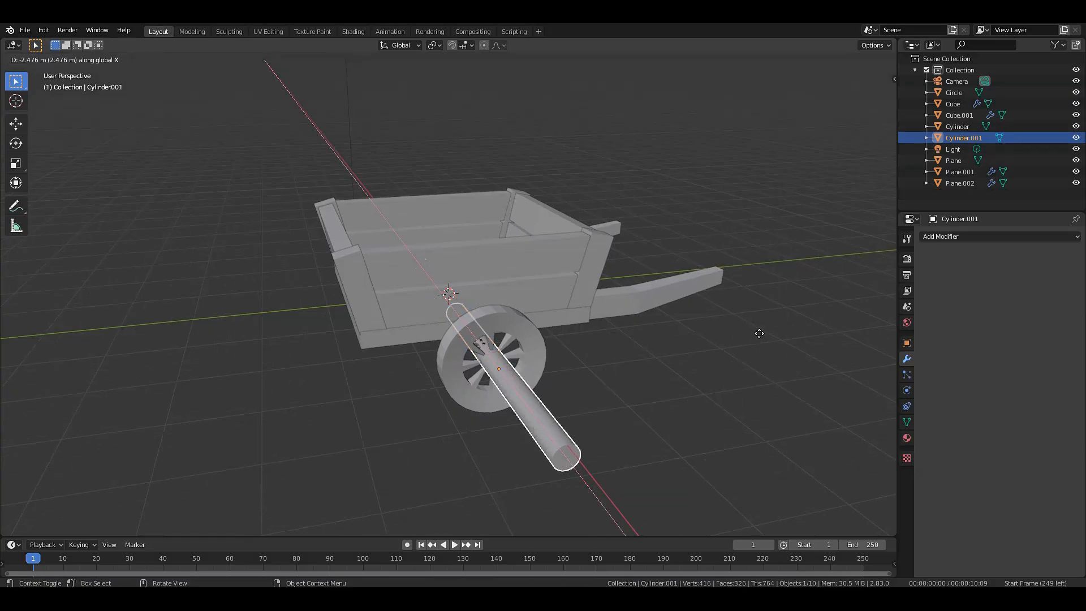
pyautogui.click(781, 369)
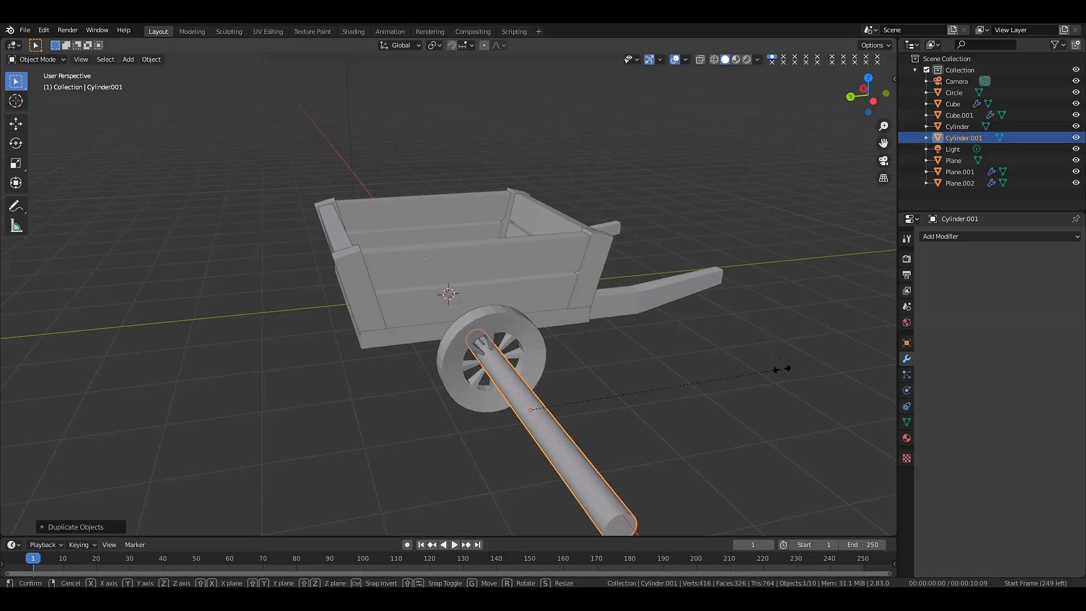
# - Scale the copied cylinder along X into a short hub and move it along X into the wheel's centre
pyautogui.press('s')
pyautogui.press('x')
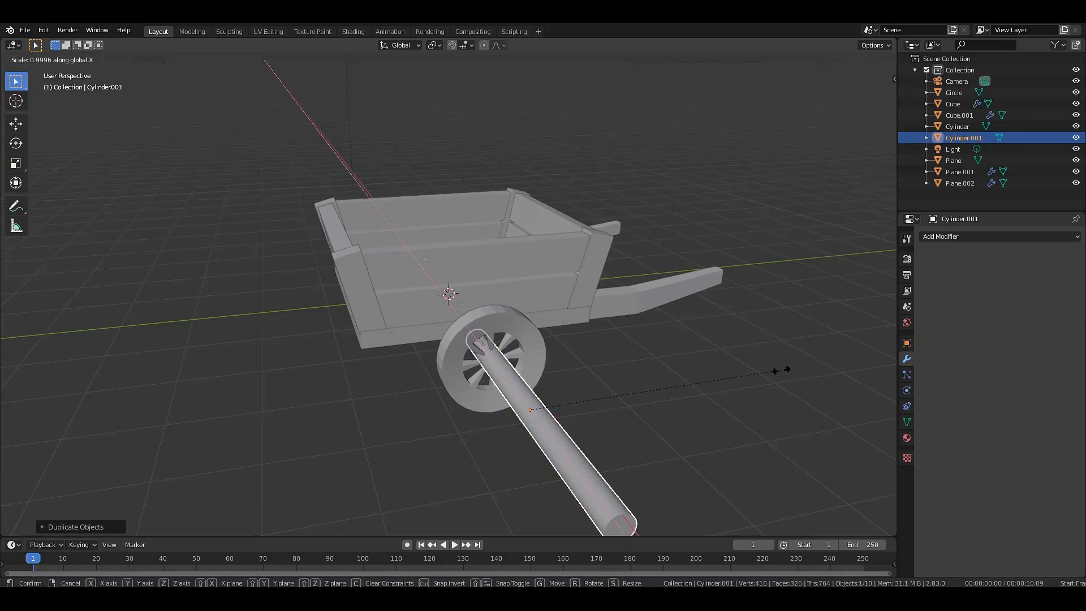
pyautogui.click(548, 406)
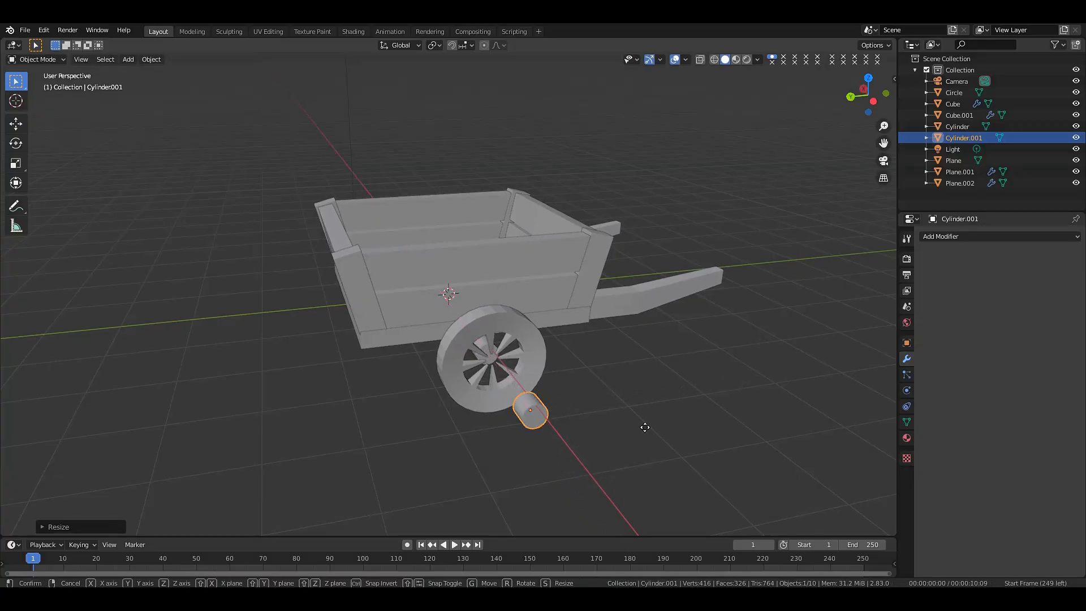
pyautogui.press('g')
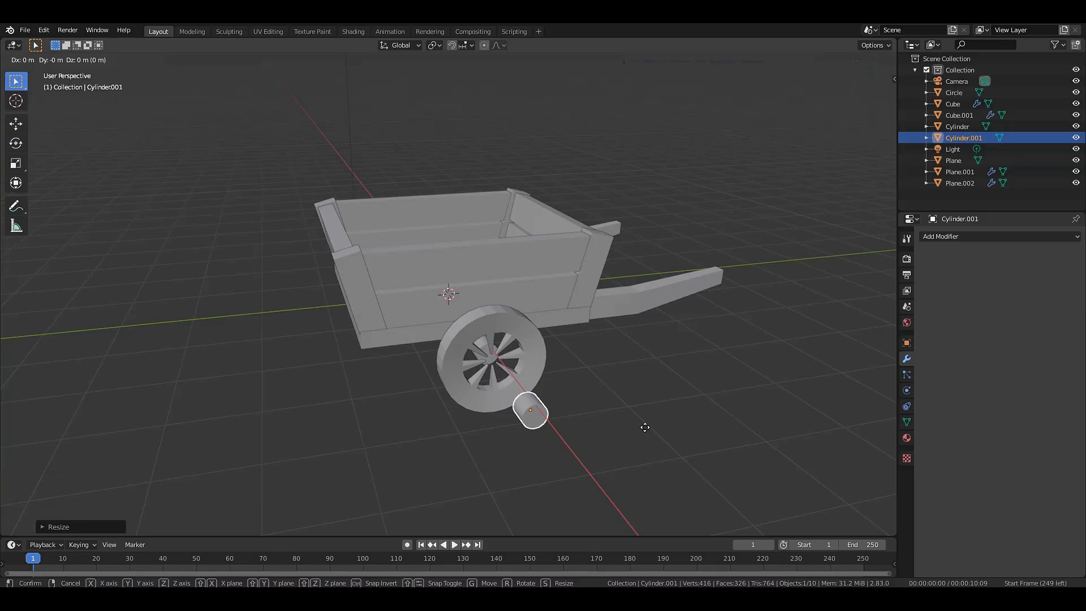
pyautogui.press('x')
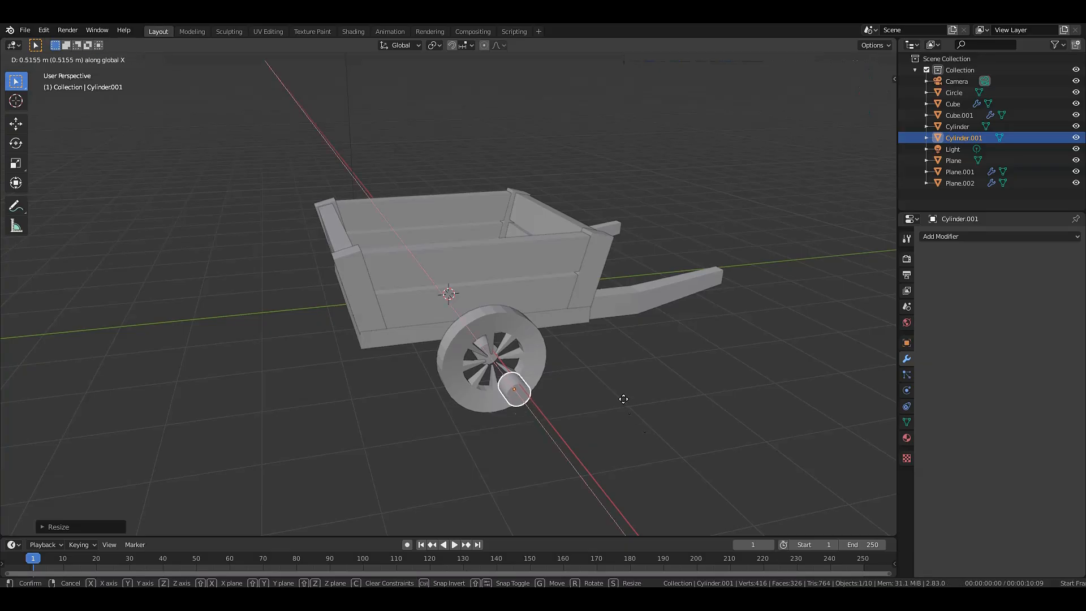
pyautogui.click(606, 380)
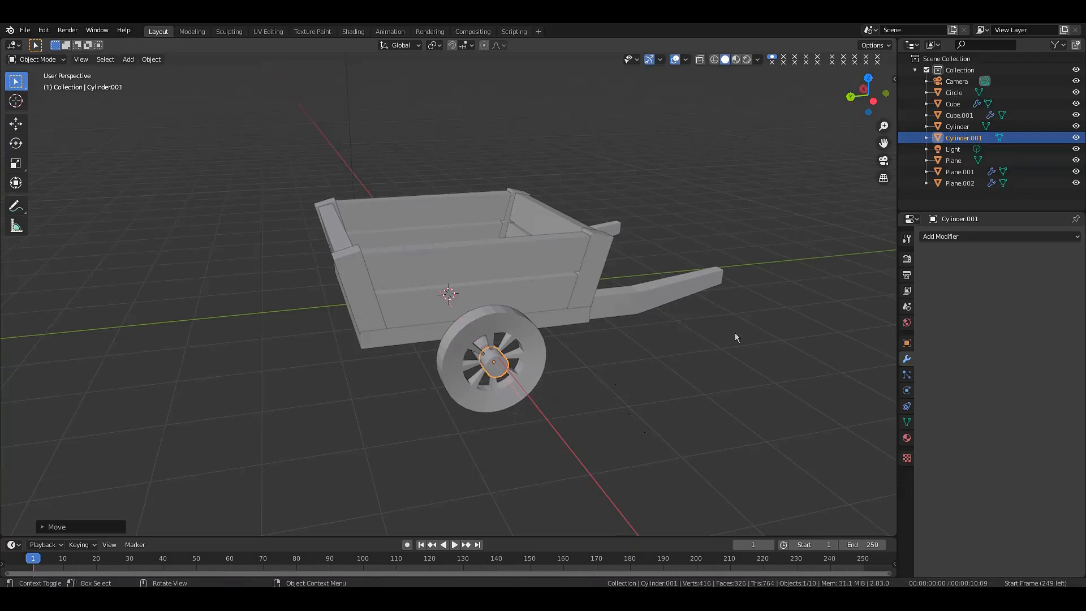
# - Shorten the hub further along the X axis so it protrudes less from the wheel
pyautogui.scroll(3, 735, 332)
pyautogui.moveTo(864, 96); pyautogui.dragTo(915, 95)
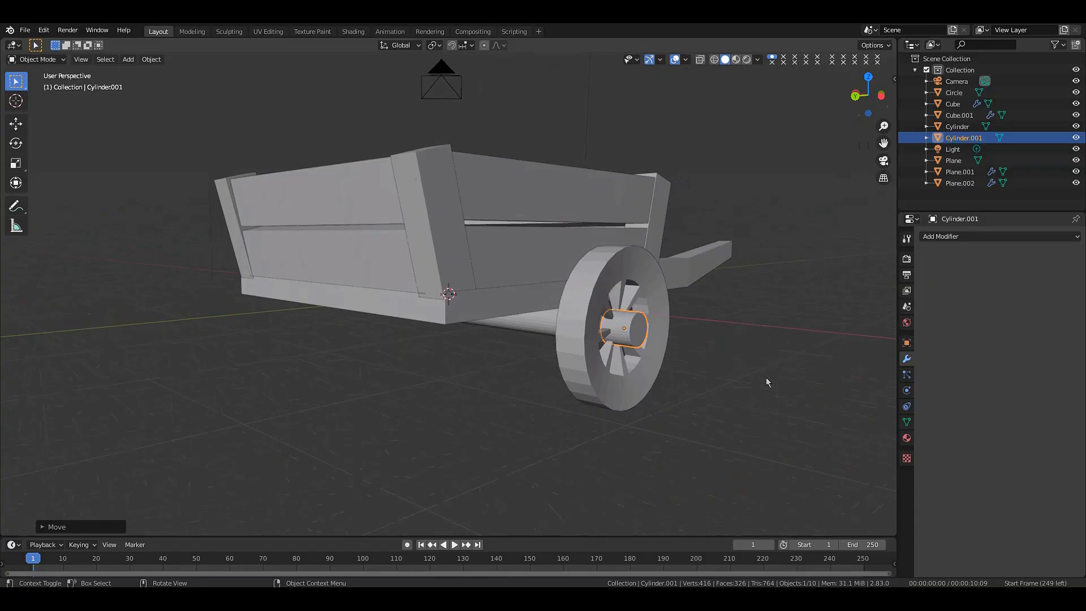
pyautogui.press('s')
pyautogui.press('x')
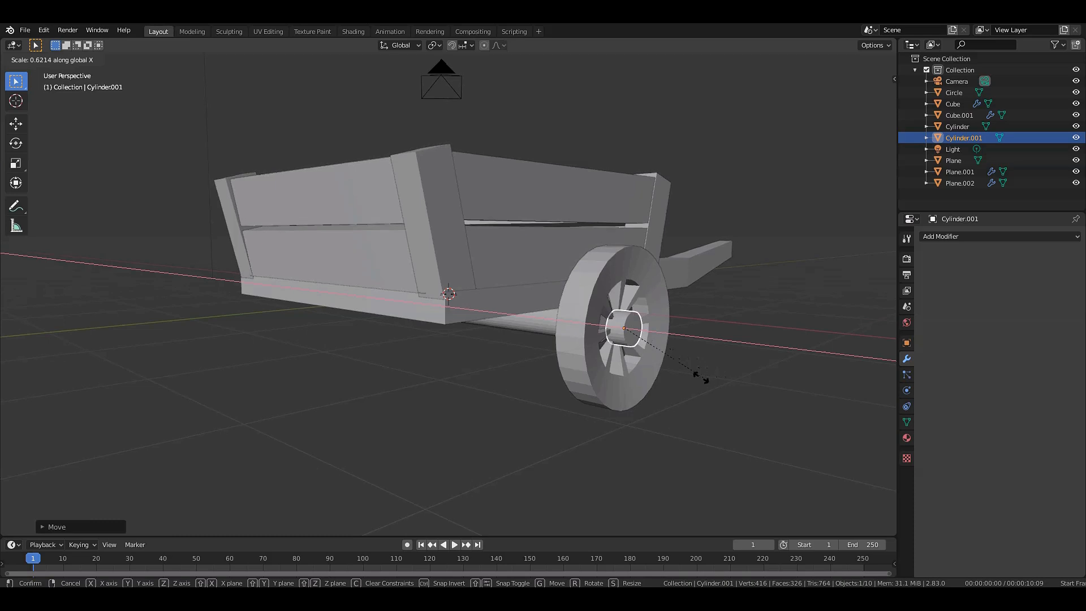
pyautogui.click(682, 378)
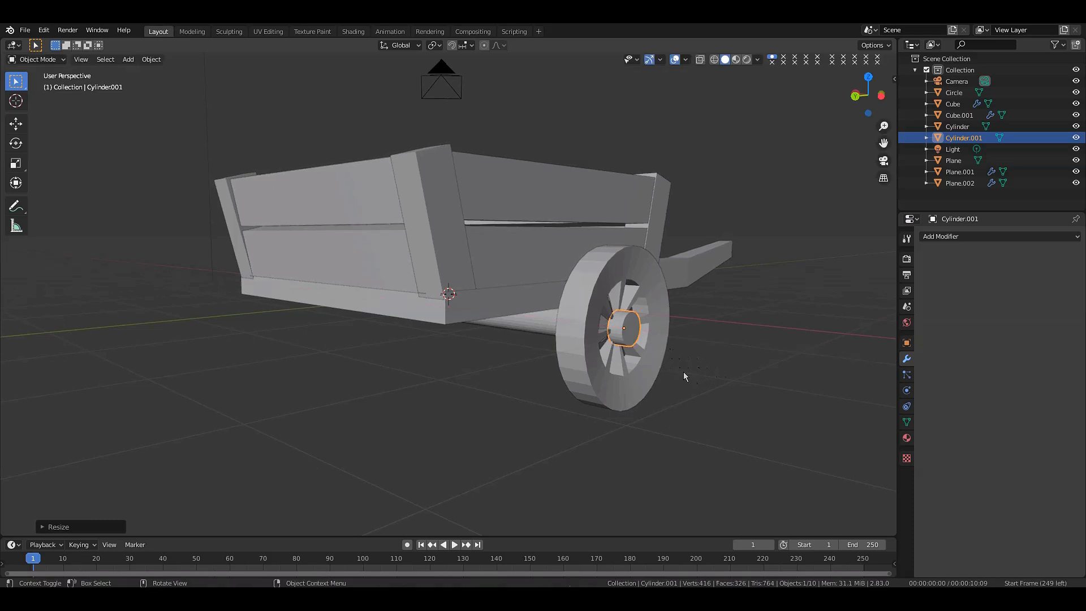
# - Move the hub about 0.07 m inward along X, deeper between the wheel's spokes
pyautogui.moveTo(858, 102); pyautogui.dragTo(805, 298)
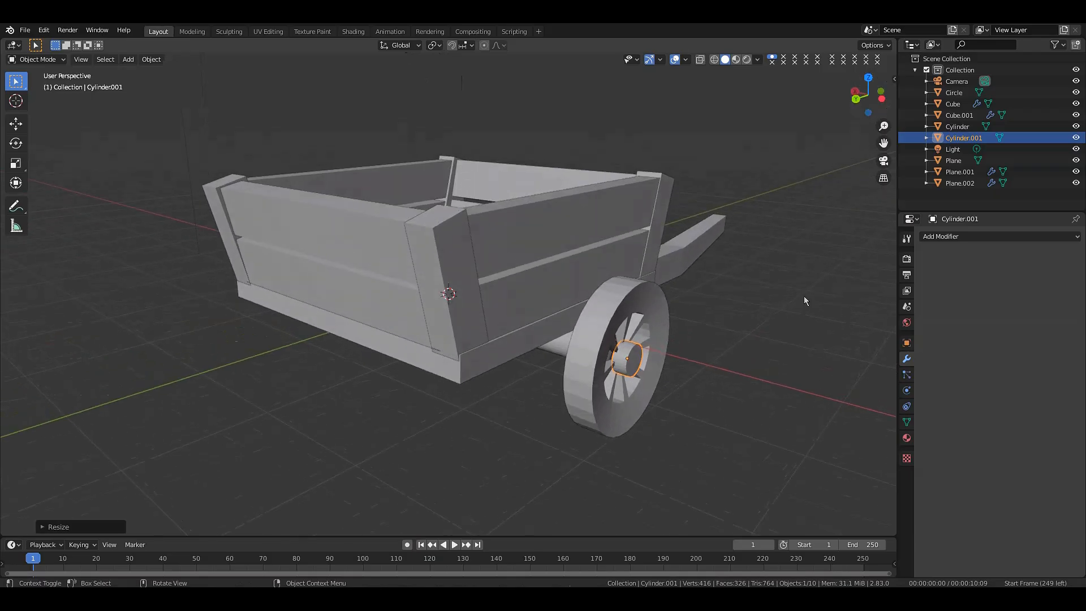
pyautogui.press('g')
pyautogui.press('x')
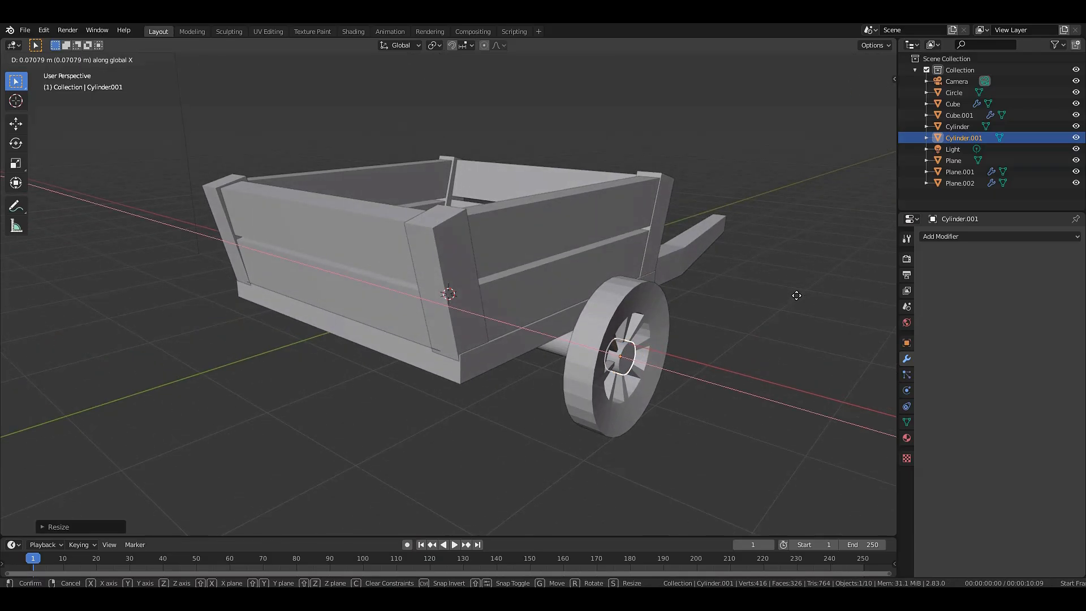
pyautogui.rightClick(796, 295)
pyautogui.click(796, 296)
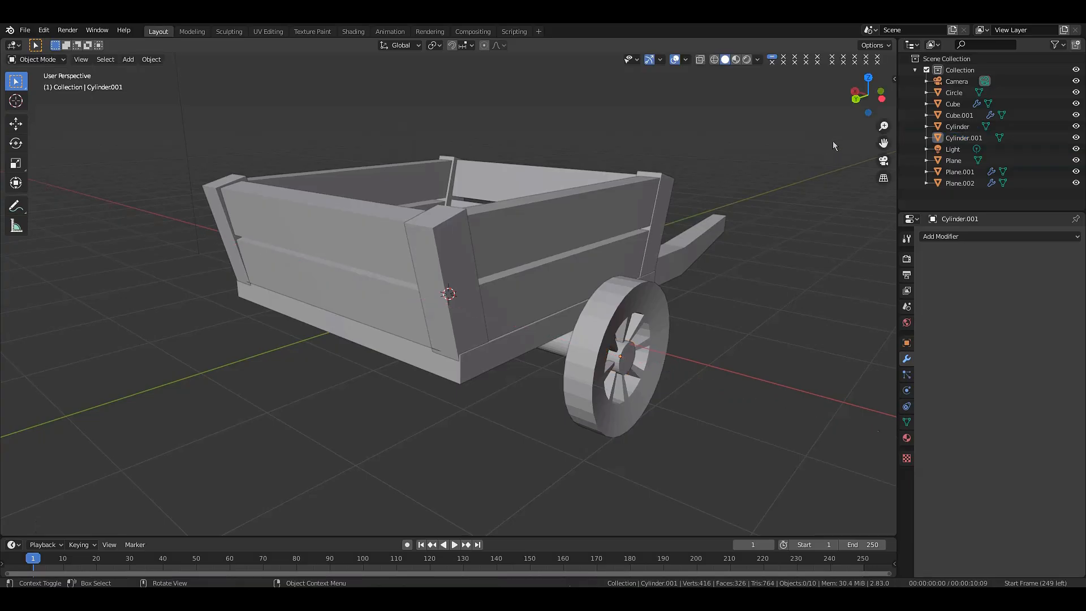
# - Scale the hub up slightly and uniformly so it covers the inner ends of the spokes
pyautogui.moveTo(864, 94); pyautogui.dragTo(826, 96)
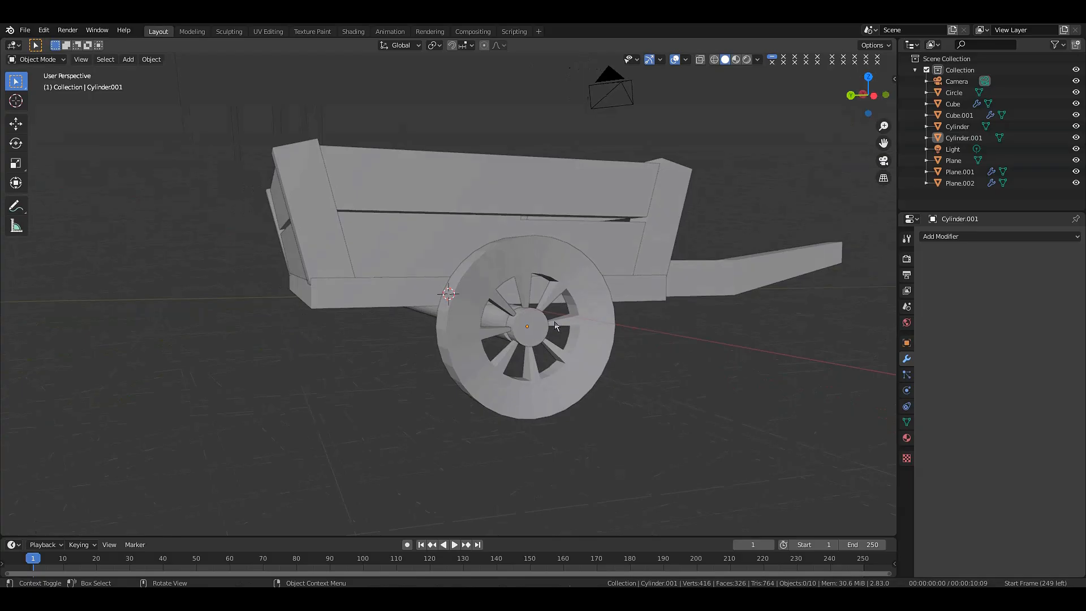
pyautogui.click(540, 329)
pyautogui.press('s')
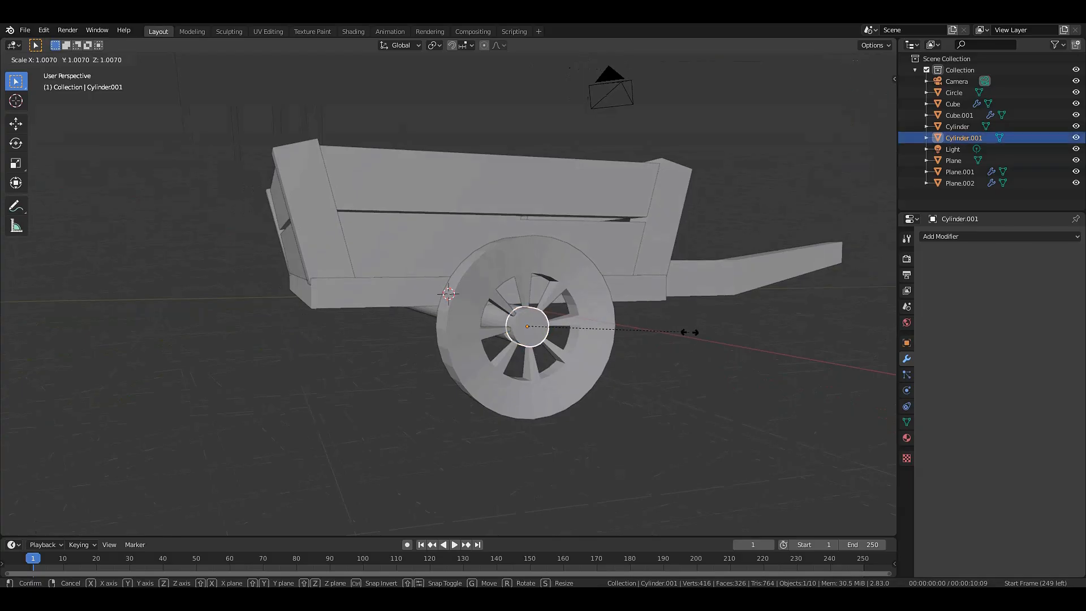
pyautogui.click(722, 334)
pyautogui.click(721, 334)
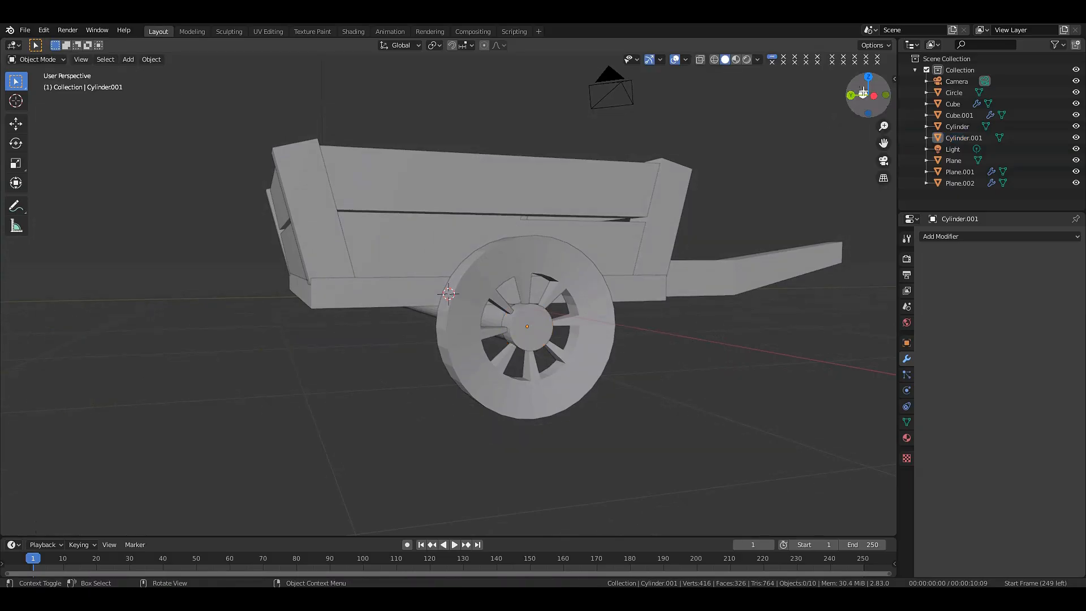
# - Duplicate the hub about 0.15 m outward along X and scale the copy down uniformly to form a smaller end cap
pyautogui.moveTo(867, 95)
pyautogui.mouseDown()
pyautogui.moveTo(829, 100)
pyautogui.moveTo(856, 101)
pyautogui.mouseUp()
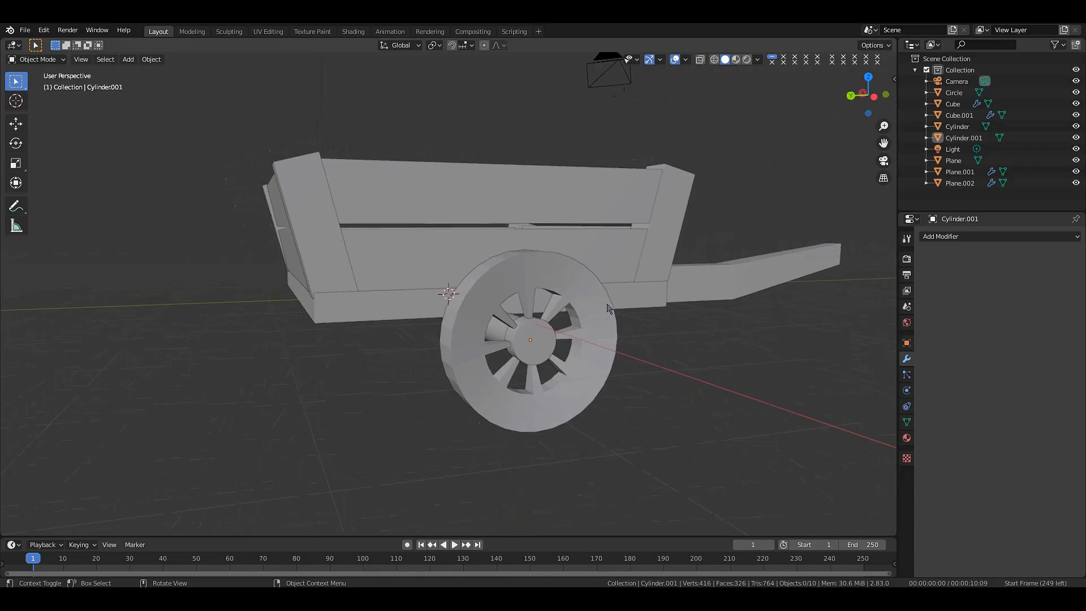
pyautogui.click(531, 343)
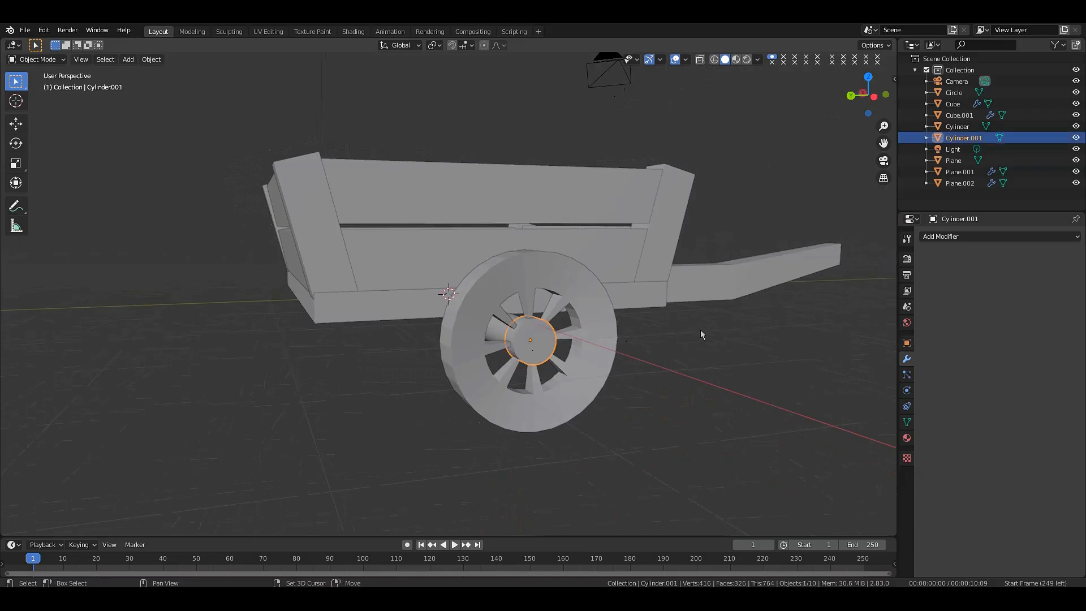
pyautogui.hotkey('shift', 'd')
pyautogui.press('x')
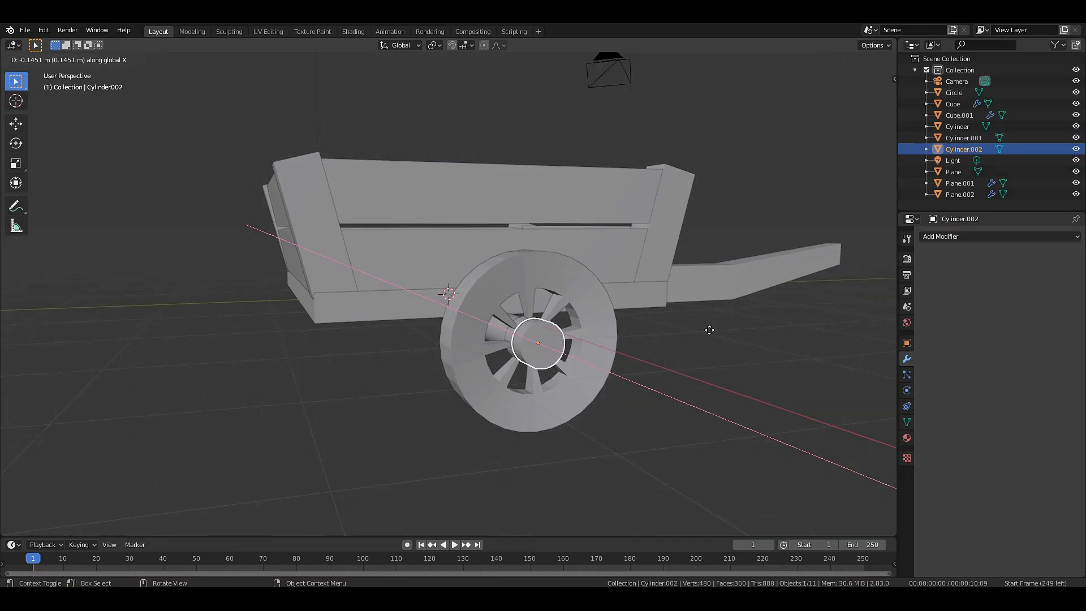
pyautogui.click(709, 330)
pyautogui.press('s')
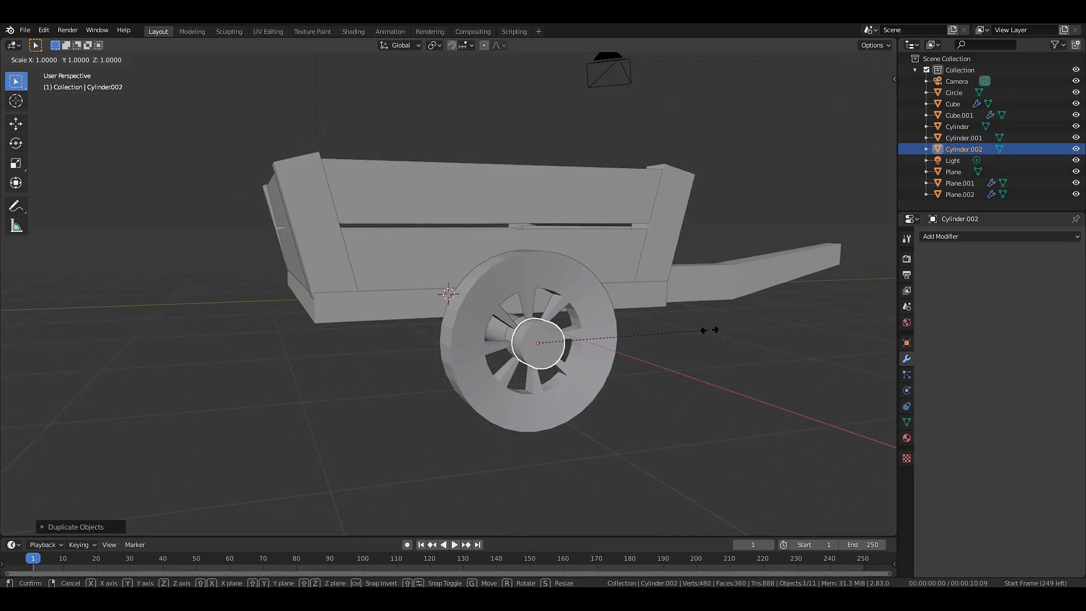
pyautogui.click(650, 341)
# - Move the end cap about 0.09 m inward along X, into the hub's outer face
pyautogui.press('g')
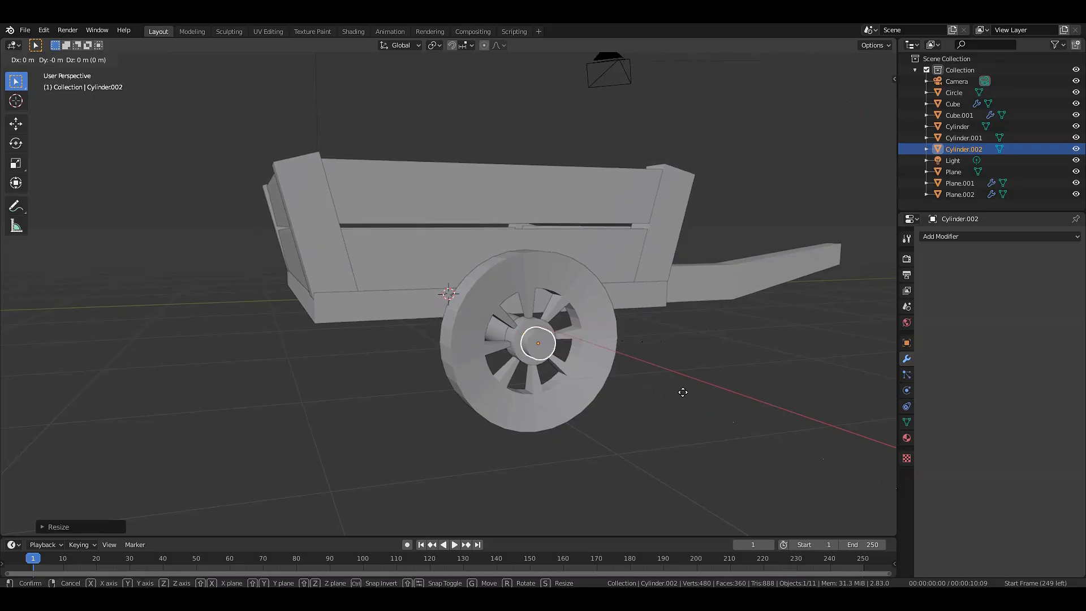
pyautogui.press('x')
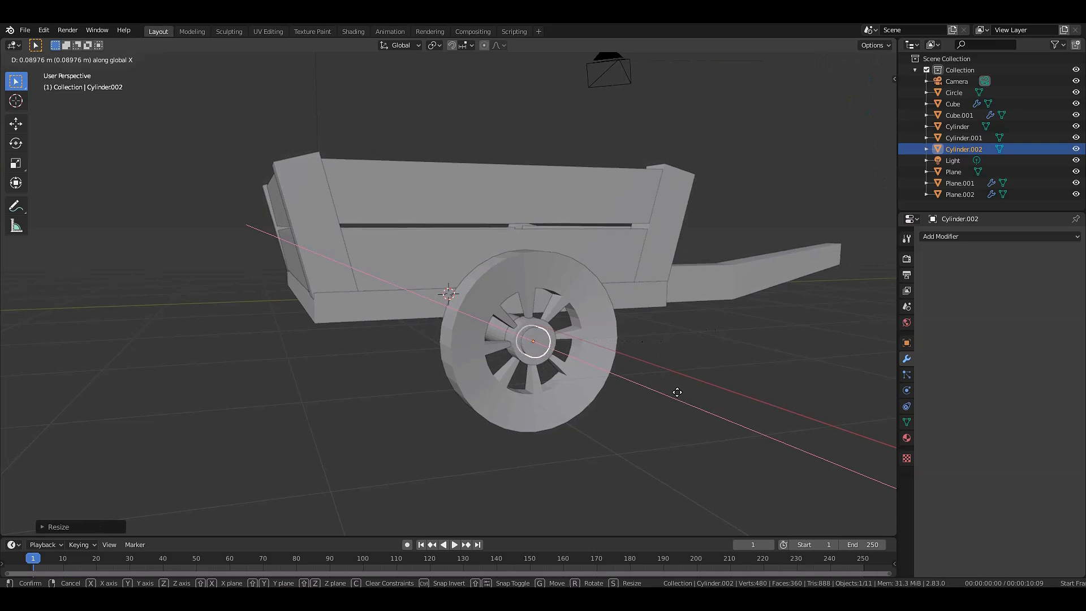
pyautogui.click(678, 392)
pyautogui.click(809, 147)
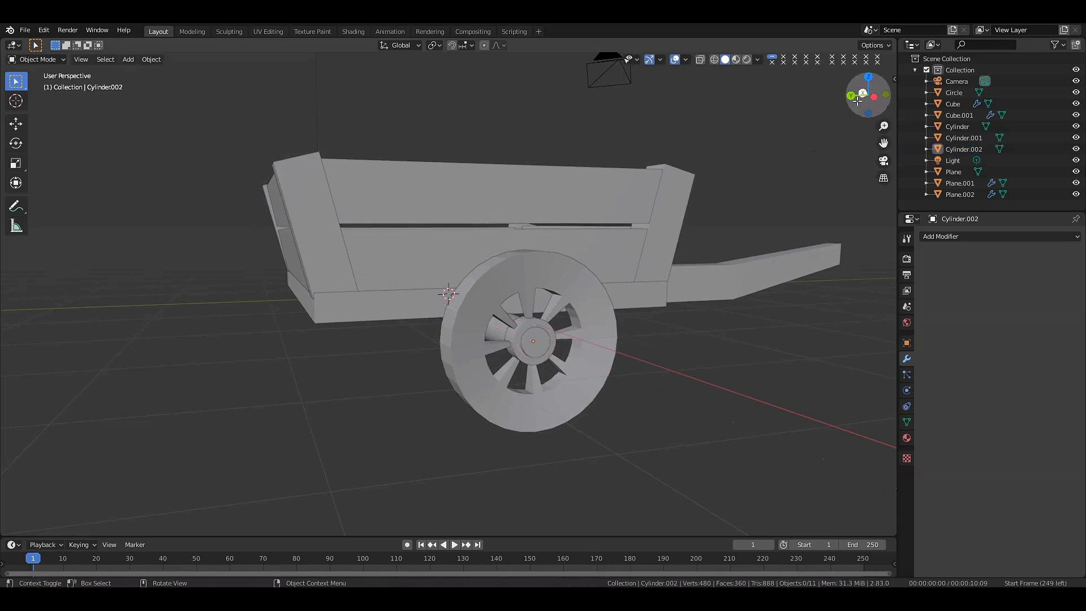
# - Nudge the end cap slightly outward along X so it stands out a little more from the hub
pyautogui.moveTo(857, 95); pyautogui.dragTo(880, 96)
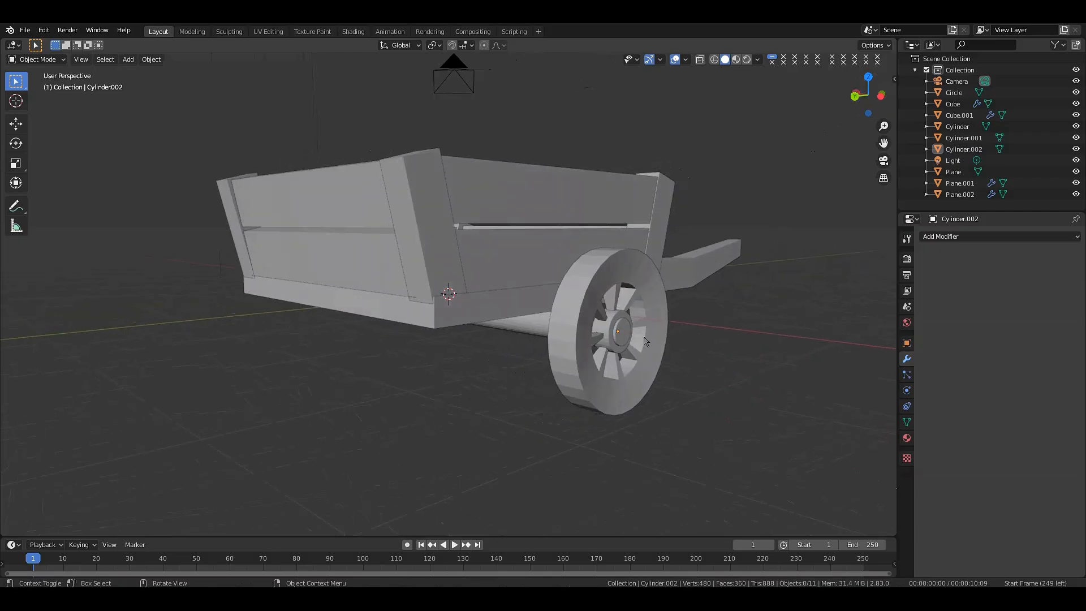
pyautogui.click(626, 341)
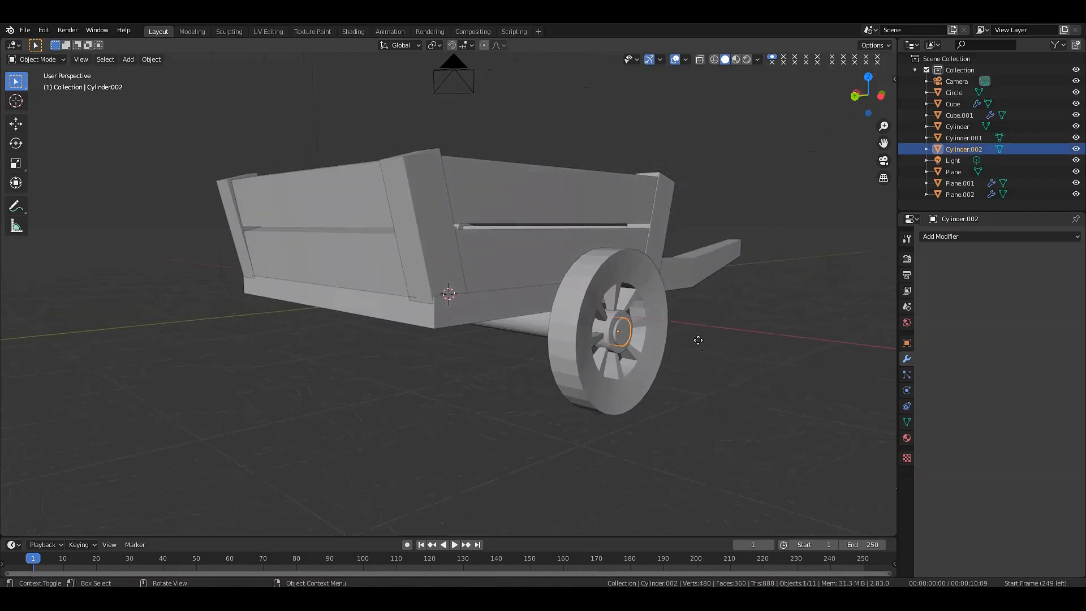
pyautogui.press('g')
pyautogui.press('x')
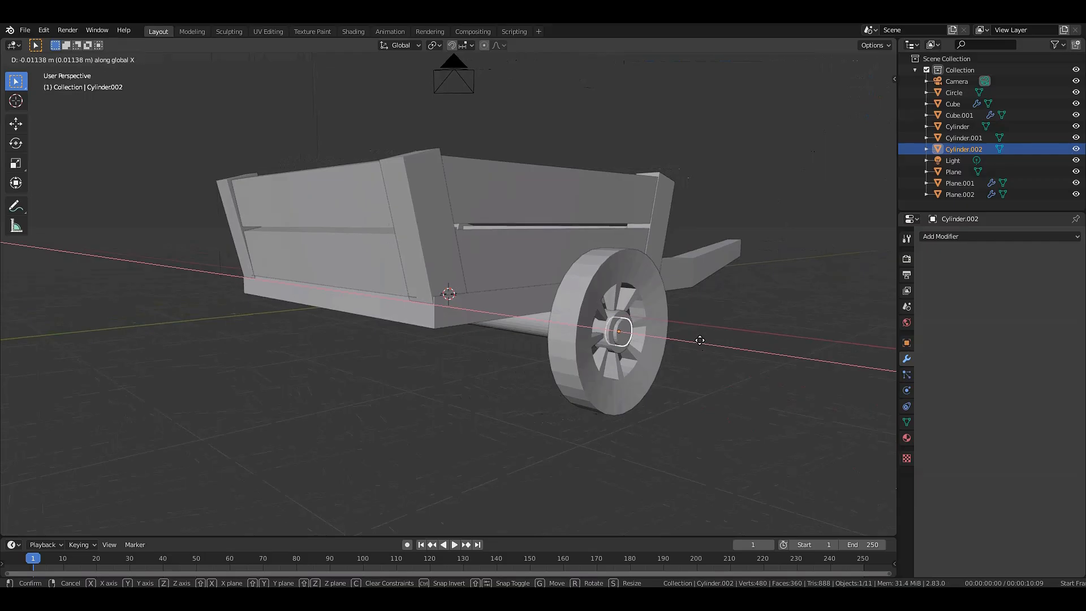
pyautogui.click(702, 341)
pyautogui.click(813, 159)
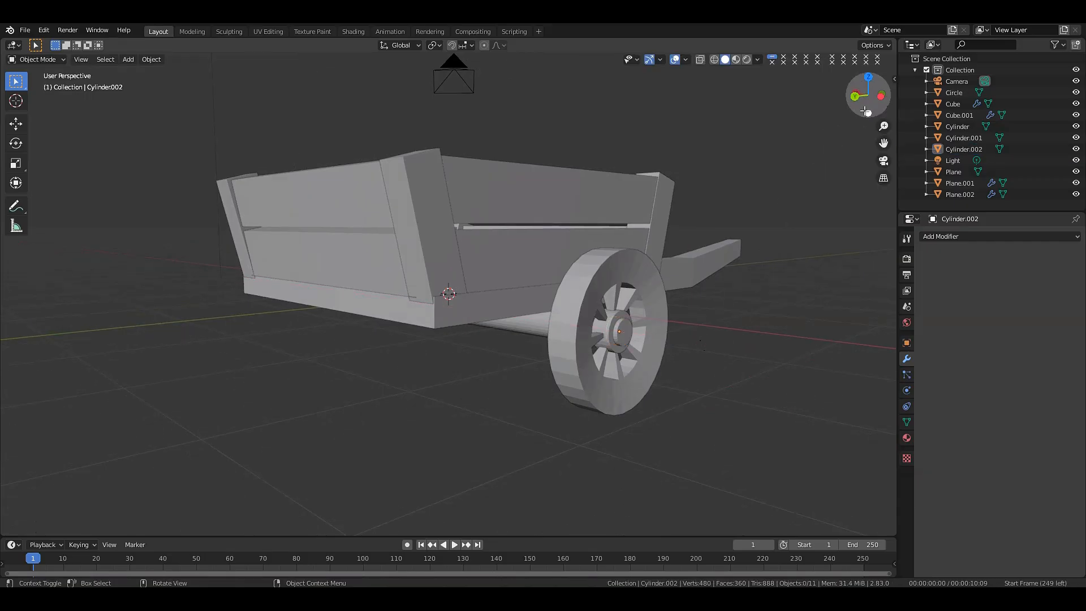
# - Join the spoked wheel and its hub into one object, leaving the small end cap separate
pyautogui.moveTo(871, 101); pyautogui.dragTo(908, 103)
pyautogui.scroll(-4, 802, 160)
pyautogui.scroll(2, 721, 273)
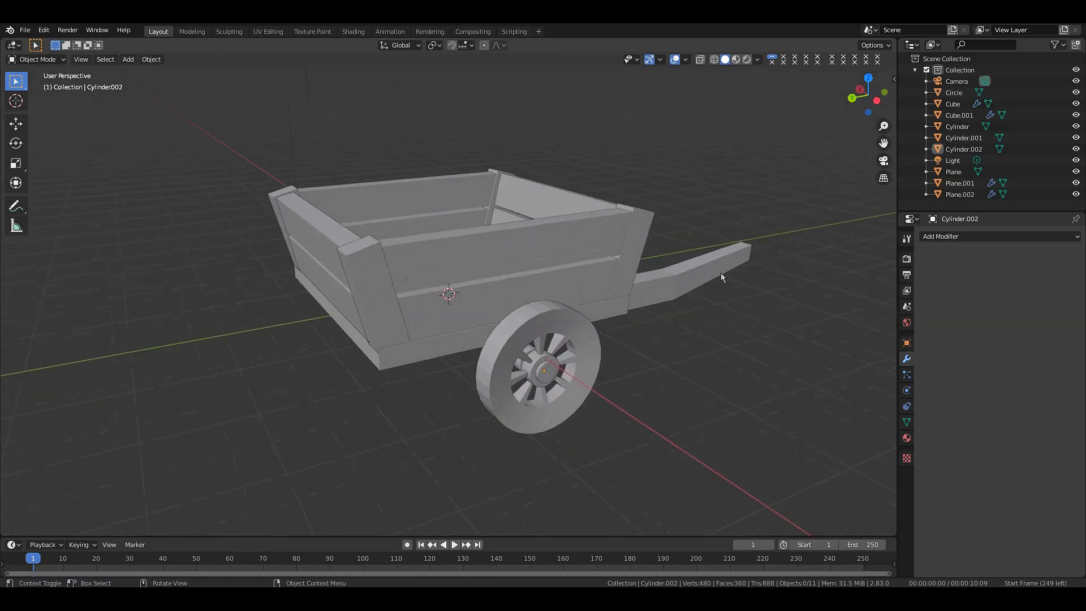
pyautogui.moveTo(868, 95); pyautogui.dragTo(868, 98)
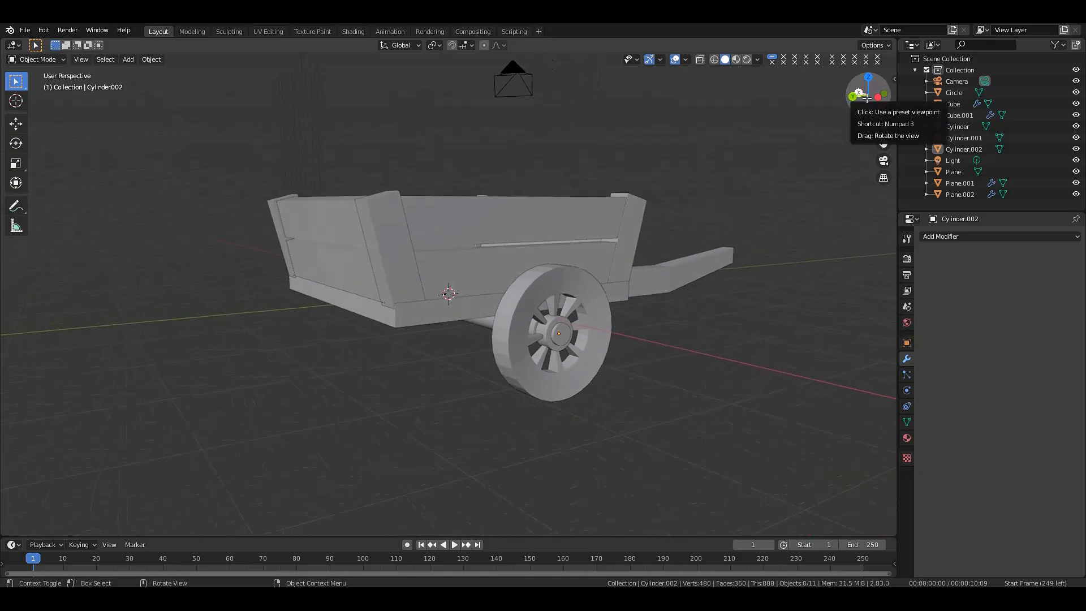
pyautogui.scroll(1, 834, 171)
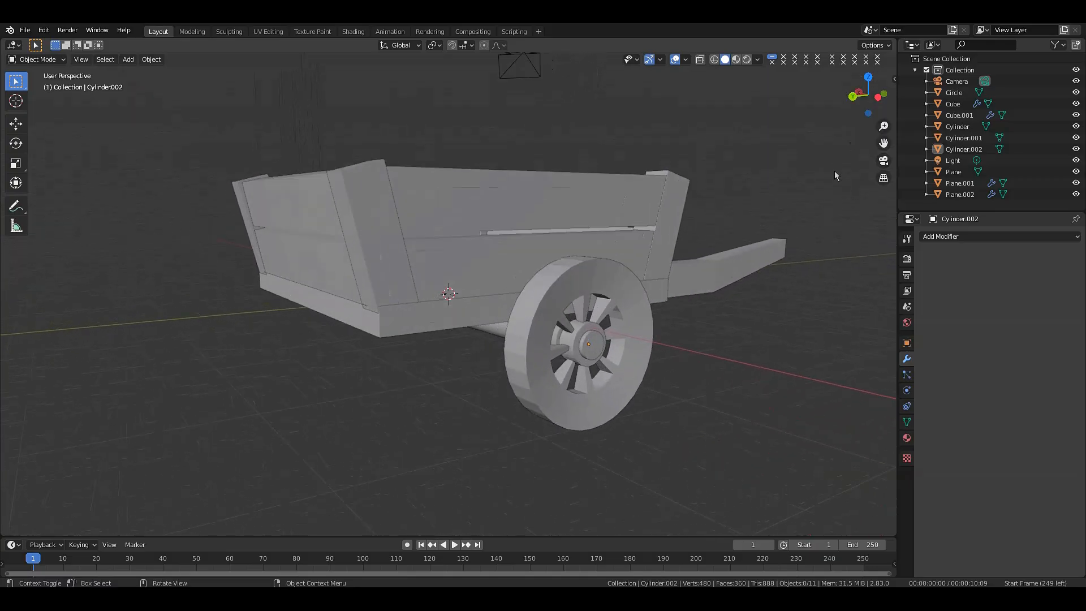
pyautogui.click(621, 295)
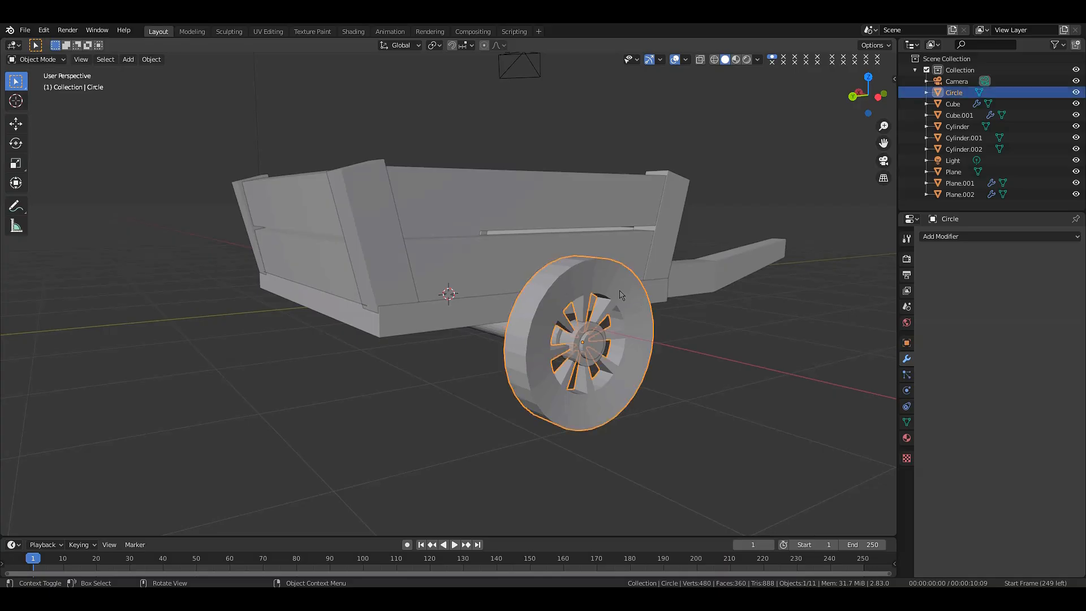
pyautogui.keyDown('shift'); pyautogui.click(573, 343); pyautogui.keyUp('shift')
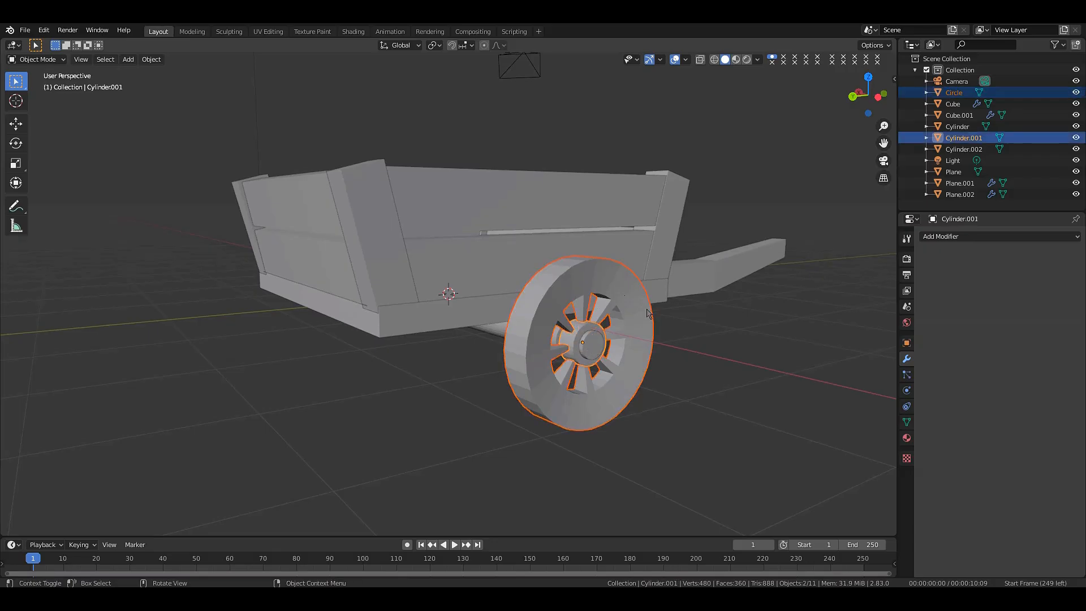
pyautogui.moveTo(864, 96)
pyautogui.mouseDown()
pyautogui.moveTo(890, 89)
pyautogui.moveTo(867, 91)
pyautogui.mouseUp()
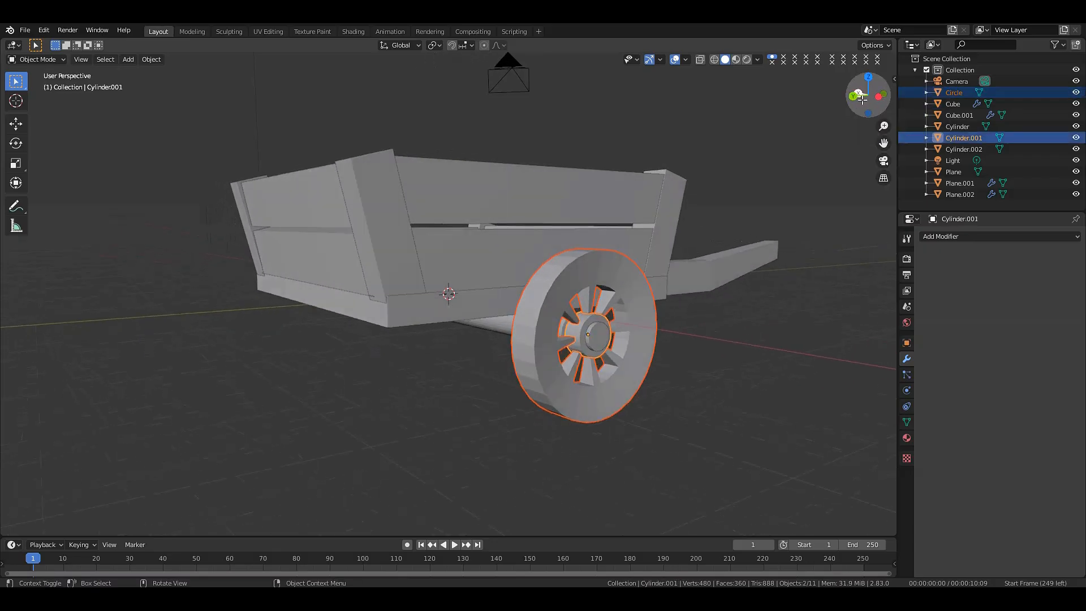
pyautogui.hotkey('ctrl', 'j')
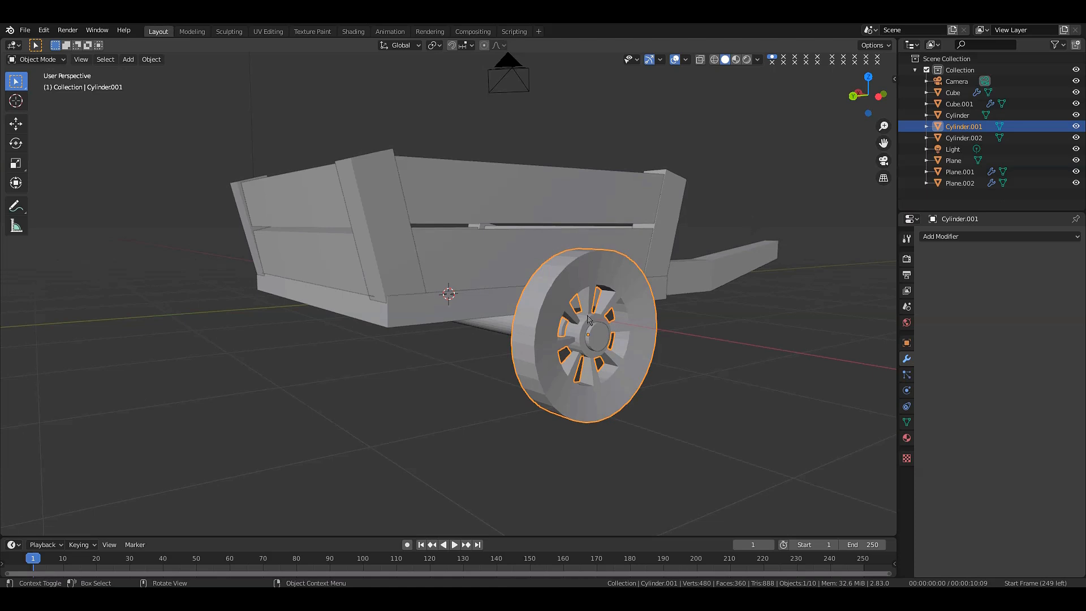
# - Add a Mirror modifier along the X axis to the joined wheel and hub
pyautogui.click(600, 337)
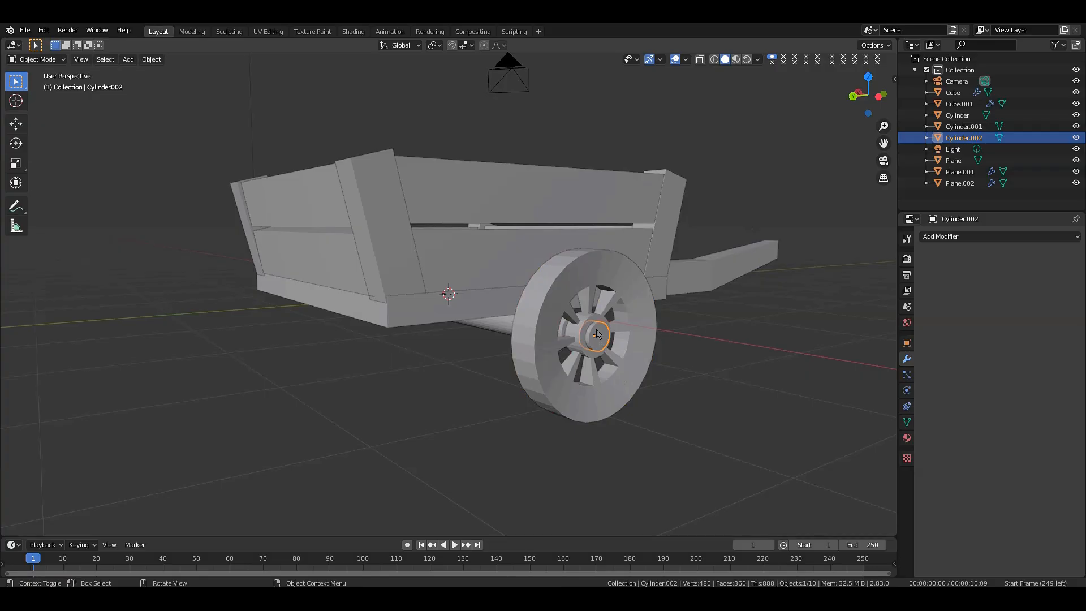
pyautogui.click(631, 306)
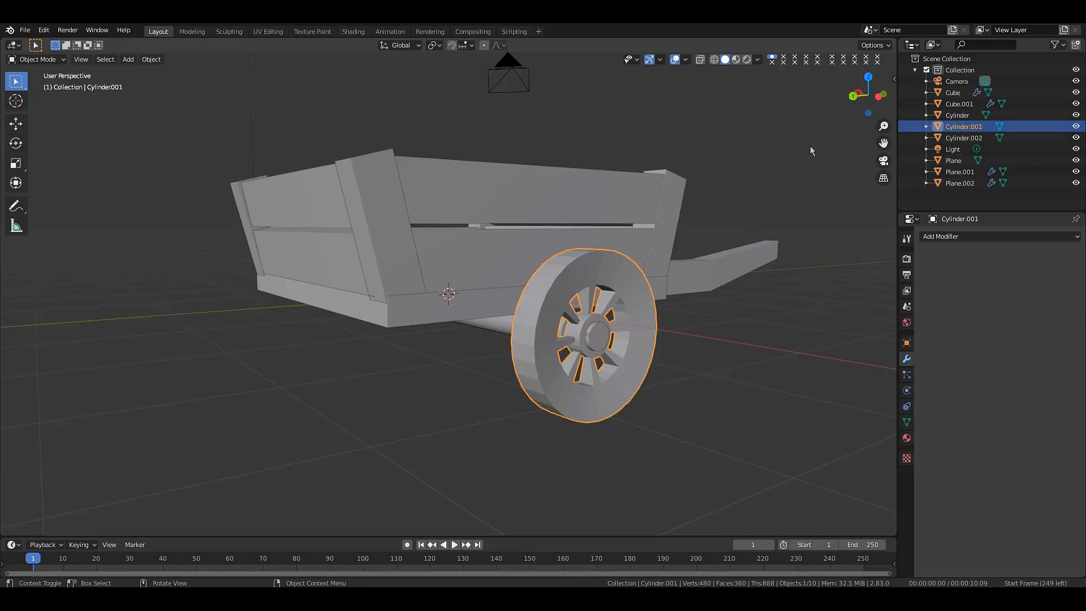
pyautogui.scroll(-4, 810, 146)
pyautogui.moveTo(868, 77)
pyautogui.mouseDown()
pyautogui.moveTo(764, 95)
pyautogui.moveTo(837, 84)
pyautogui.moveTo(867, 91)
pyautogui.mouseUp()
pyautogui.scroll(1, 704, 322)
pyautogui.scroll(1, 703, 322)
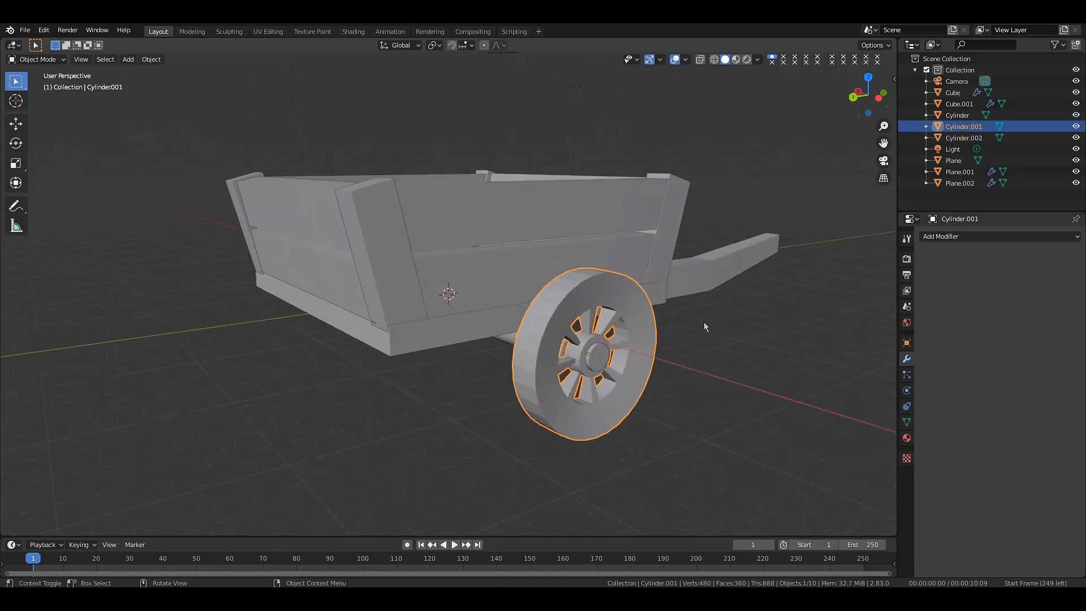
pyautogui.click(960, 236)
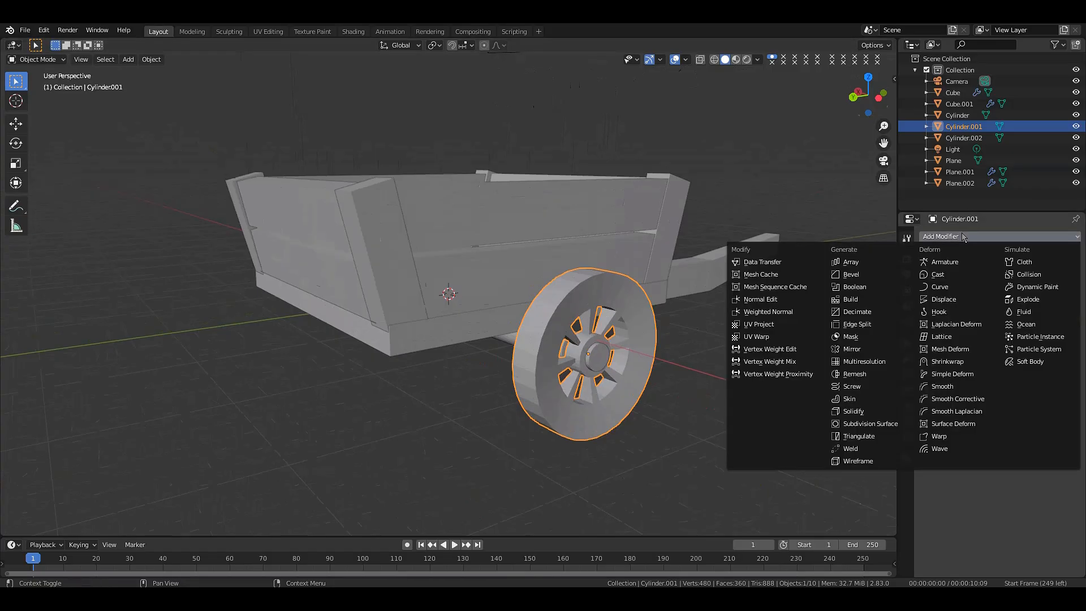
pyautogui.click(870, 355)
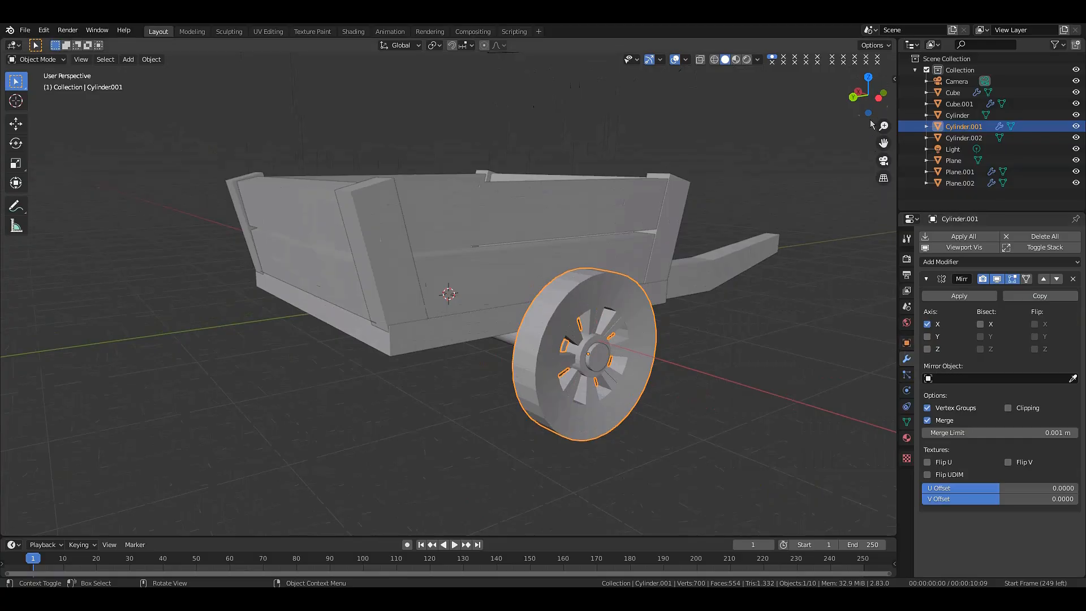
# - Set the axle cylinder beneath the base as the mirror object of the wheel's Mirror modifier
pyautogui.moveTo(870, 110); pyautogui.dragTo(844, 129)
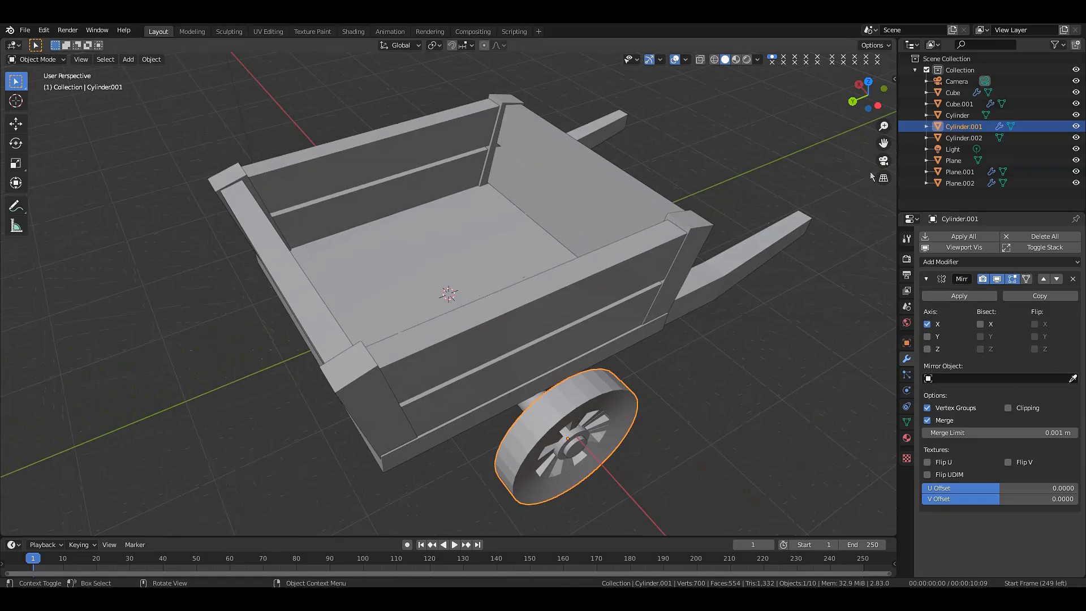
pyautogui.moveTo(866, 95); pyautogui.dragTo(721, 52)
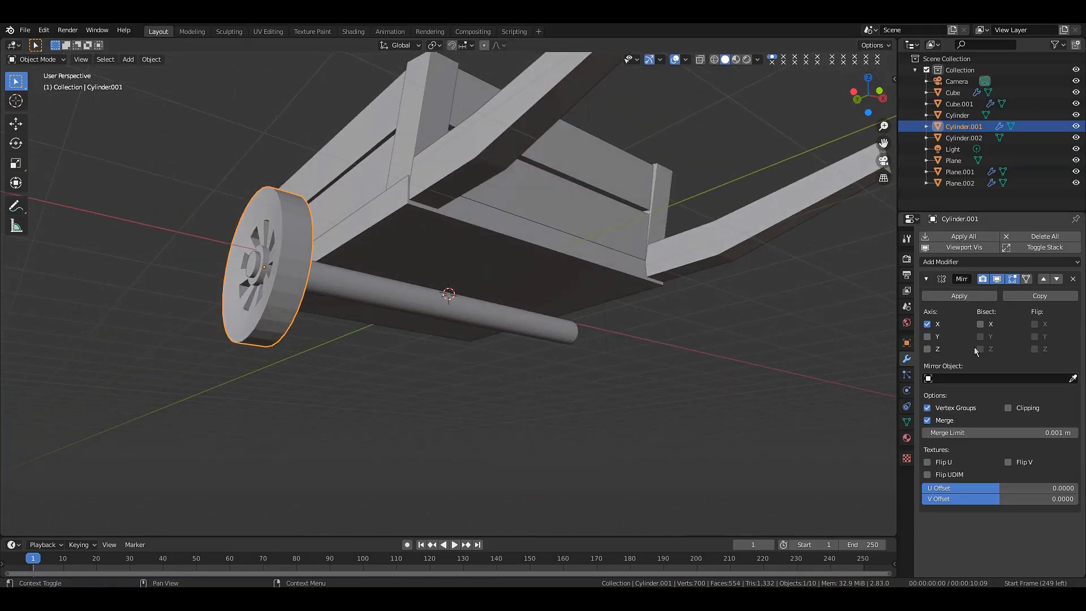
pyautogui.click(1073, 378)
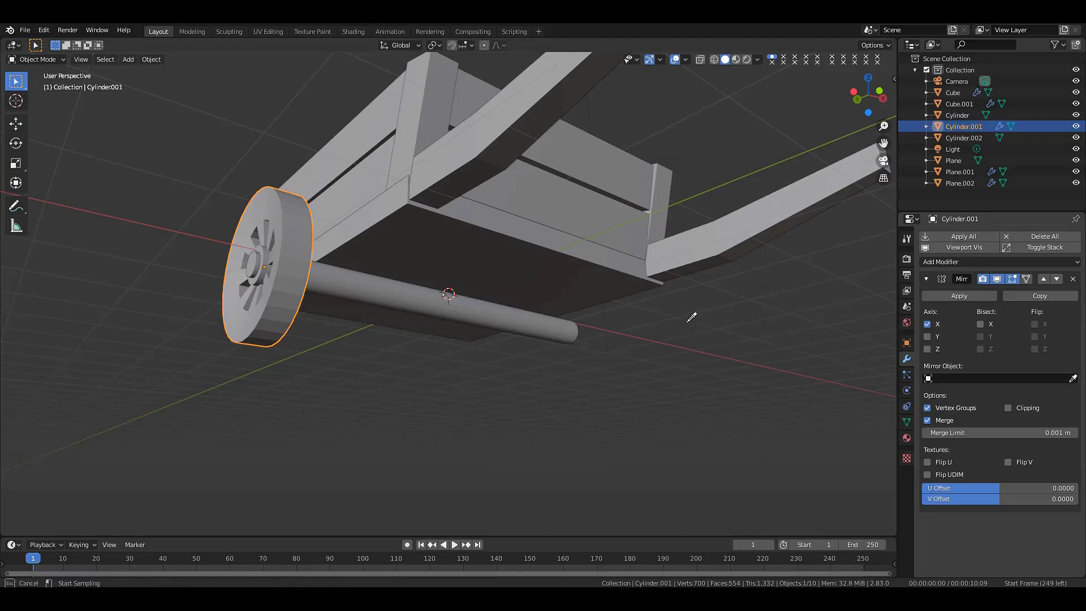
pyautogui.click(548, 333)
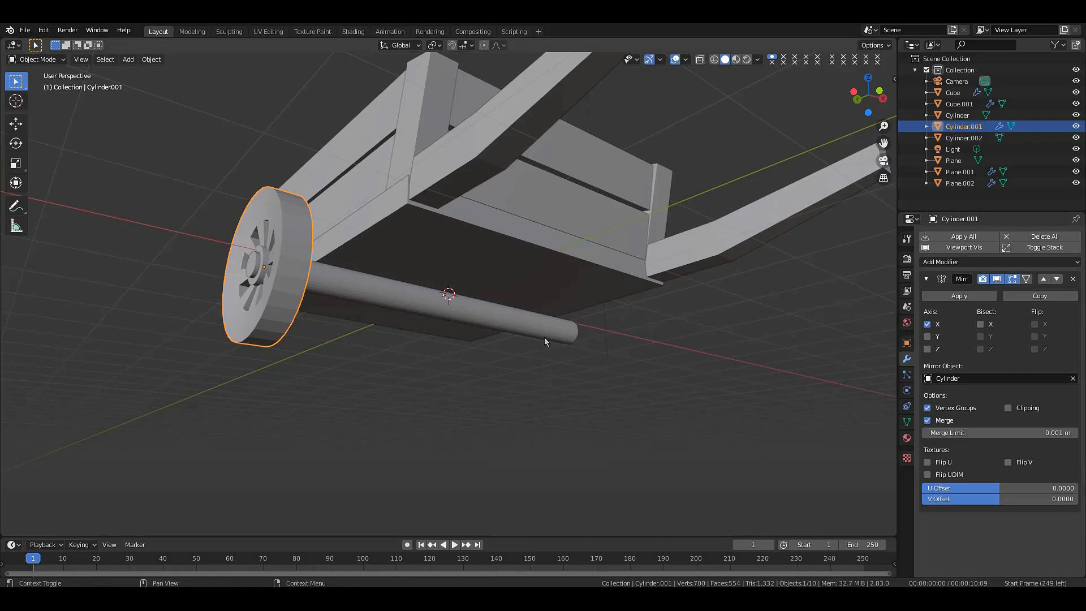
# - Apply all transforms to the axle and set its origin to its geometry
pyautogui.click(506, 327)
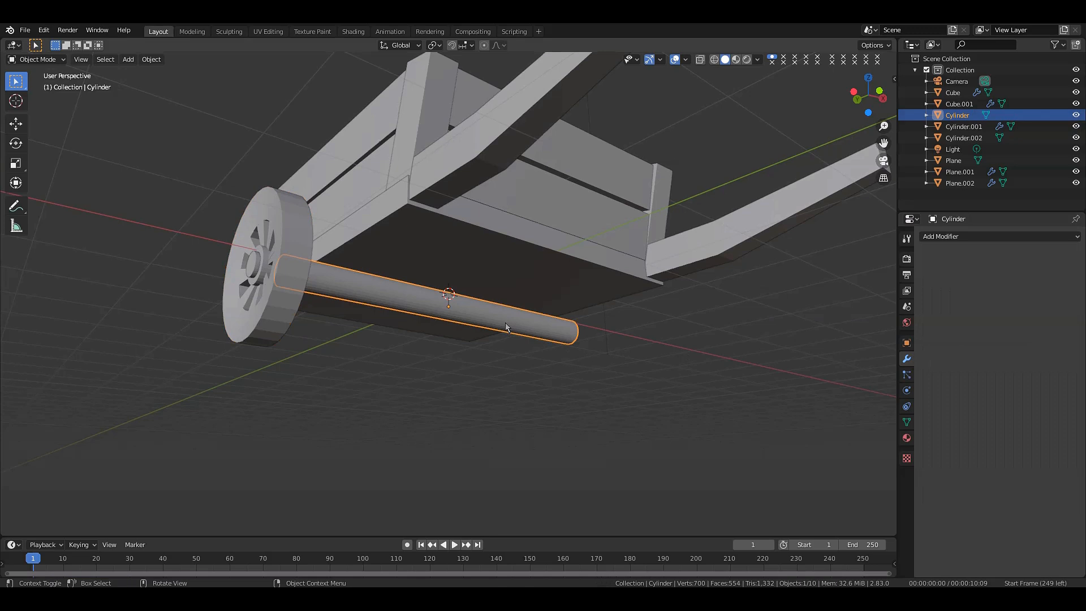
pyautogui.hotkey('ctrl', 'a')
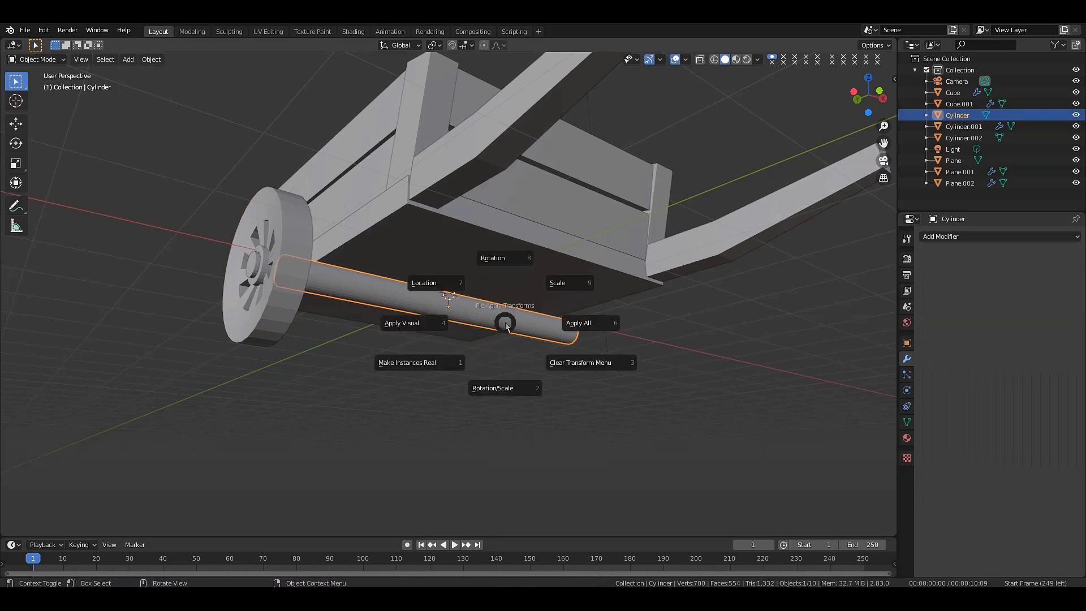
pyautogui.click(587, 324)
pyautogui.rightClick(586, 323)
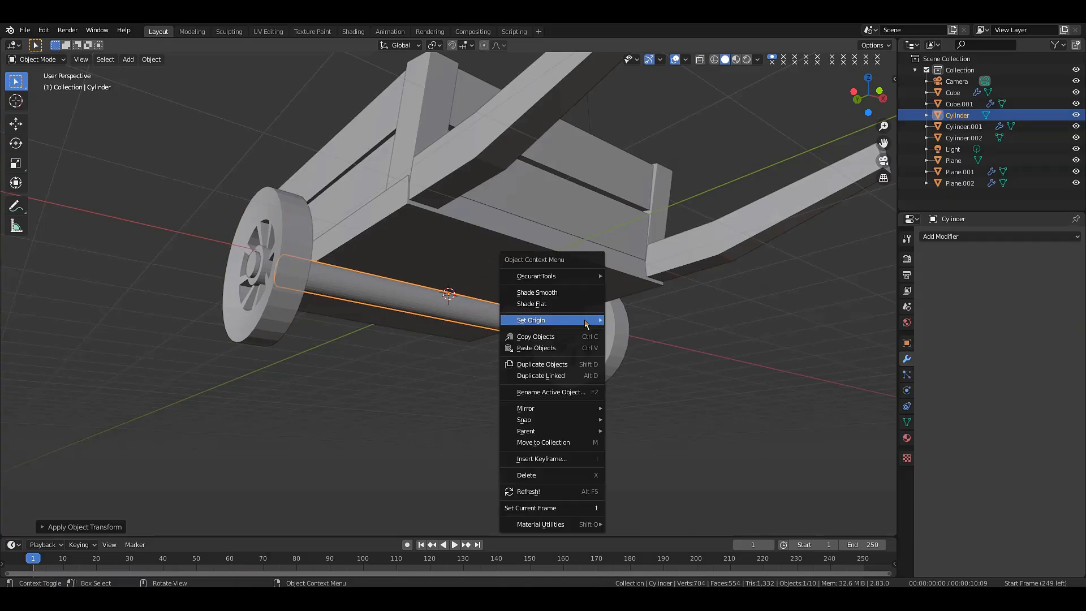
pyautogui.moveTo(586, 323)
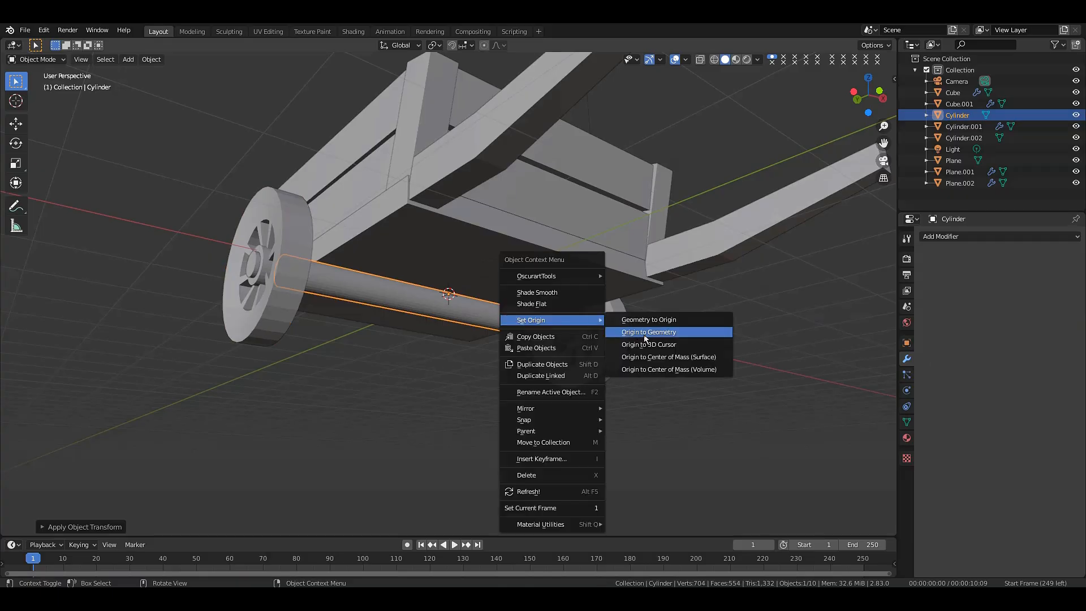
pyautogui.click(645, 337)
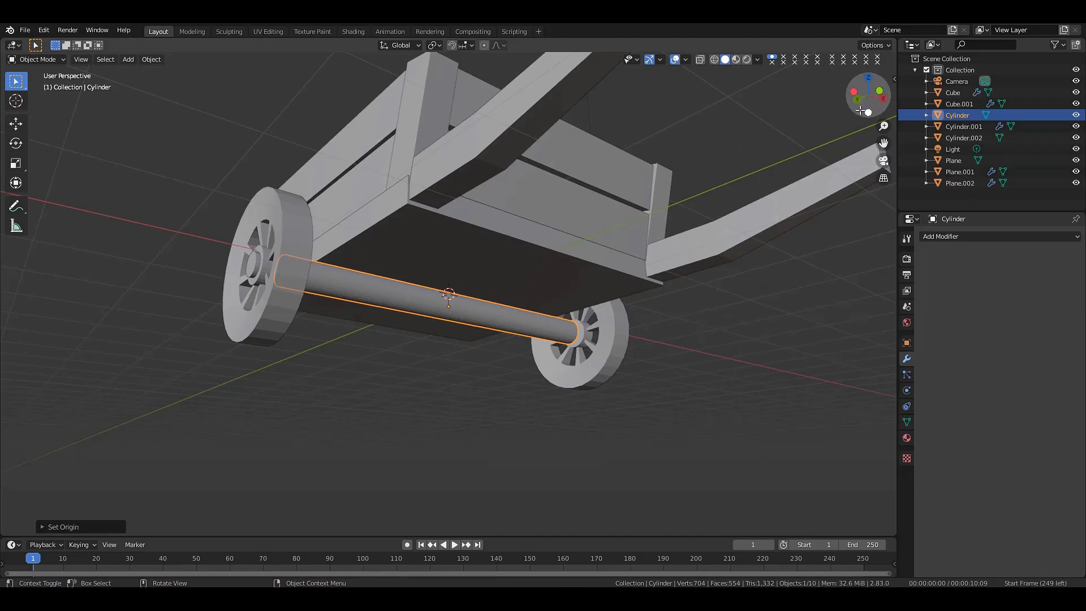
# - Add a Mirror modifier along the X axis to the small end cap on the wheel hub
pyautogui.moveTo(861, 110); pyautogui.dragTo(531, 238)
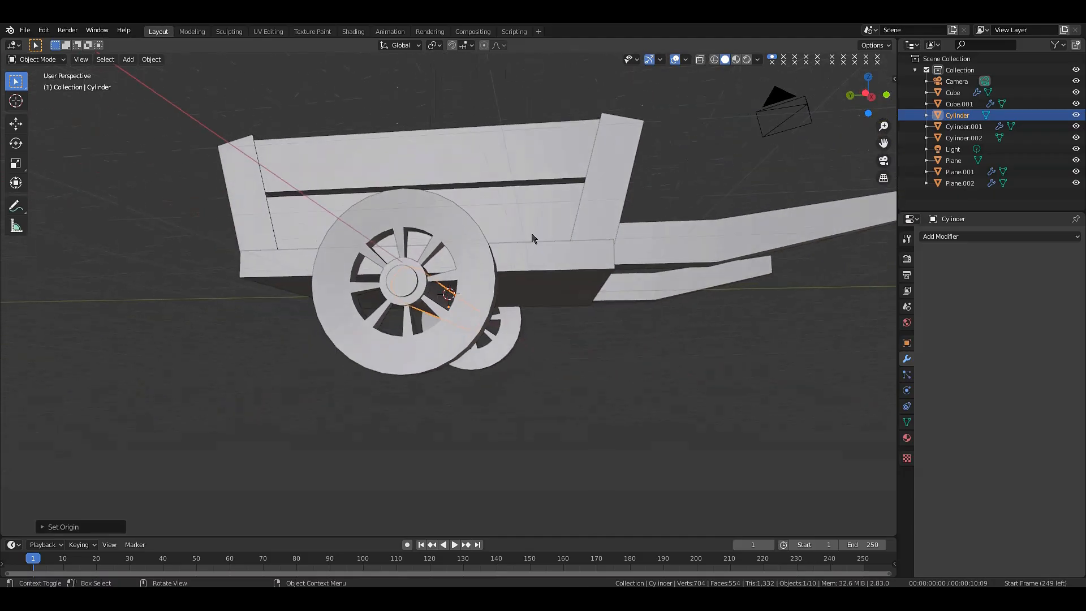
pyautogui.click(401, 290)
pyautogui.moveTo(866, 92); pyautogui.dragTo(912, 123)
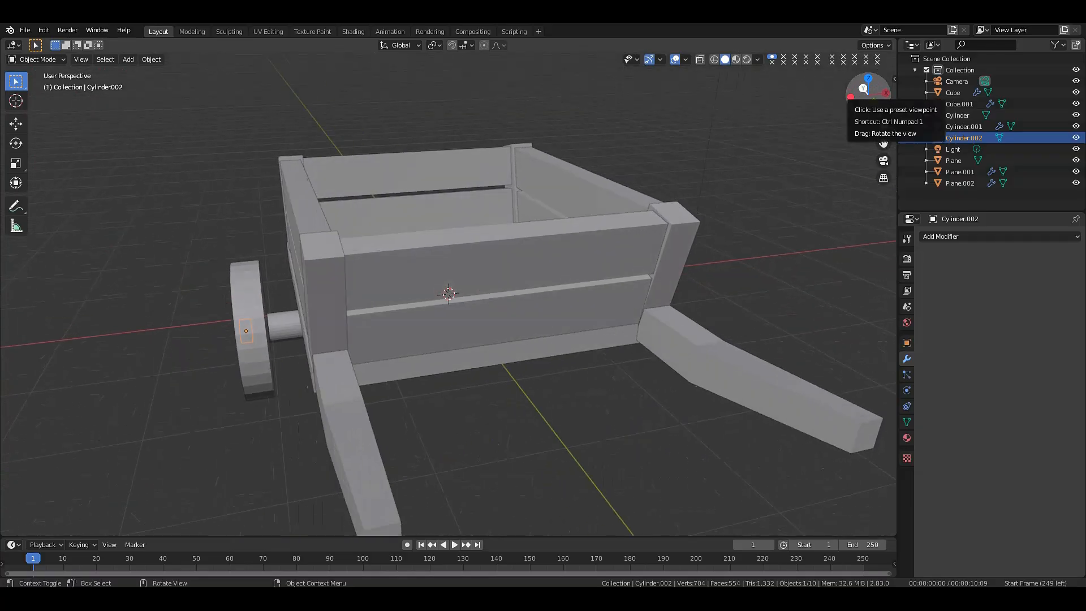
pyautogui.moveTo(863, 88); pyautogui.dragTo(917, 136)
pyautogui.click(974, 236)
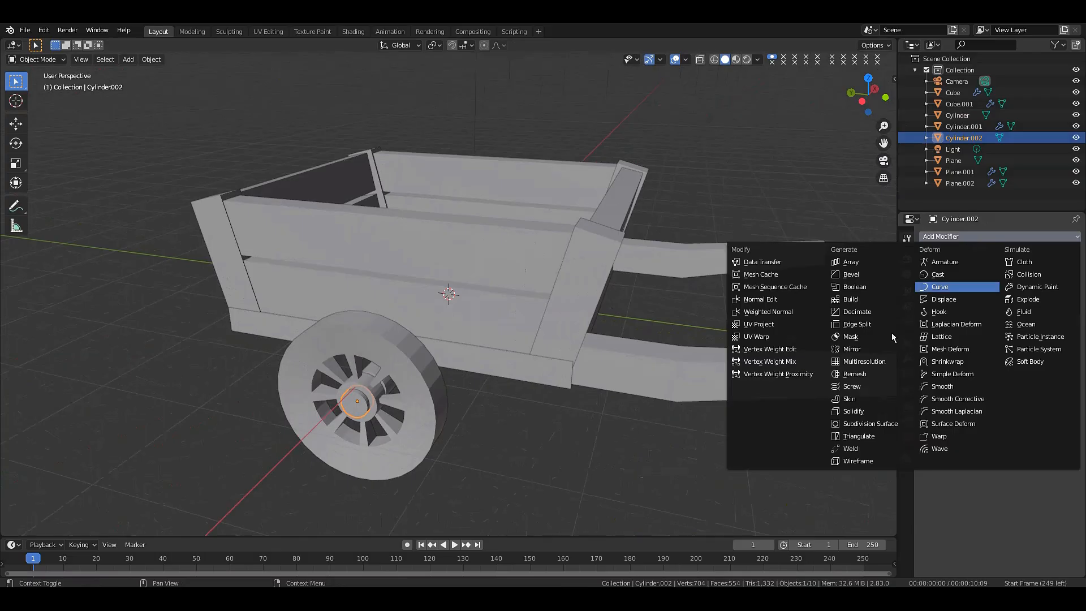
pyautogui.click(855, 349)
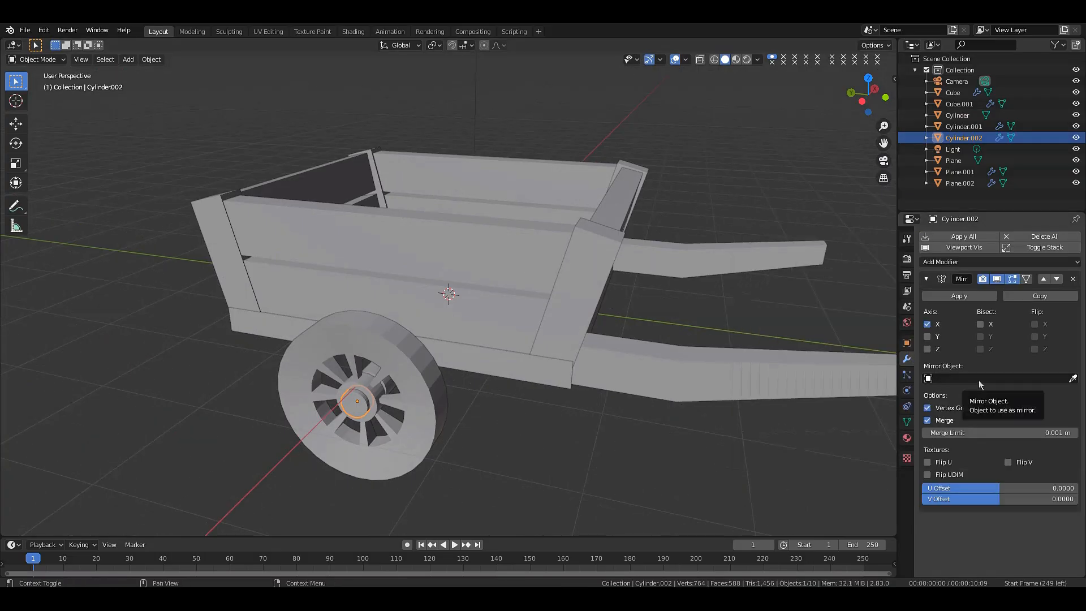
# - Set the axle as the end cap's mirror object, clear the selection and check the cart from several sides
pyautogui.click(978, 379)
pyautogui.click(1078, 346)
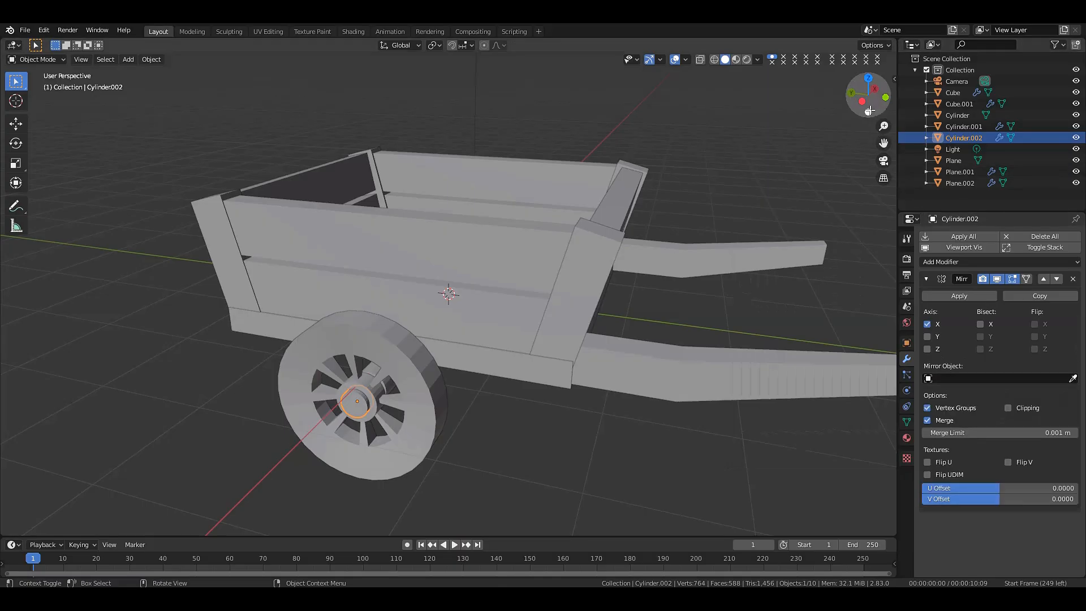
pyautogui.moveTo(870, 95); pyautogui.dragTo(871, 62)
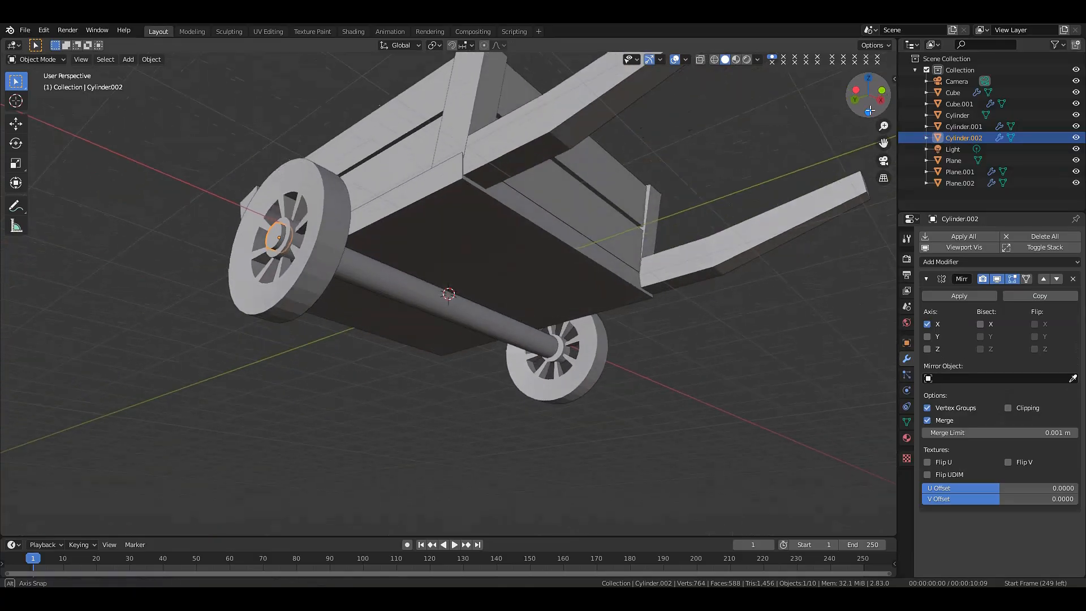
pyautogui.click(1078, 381)
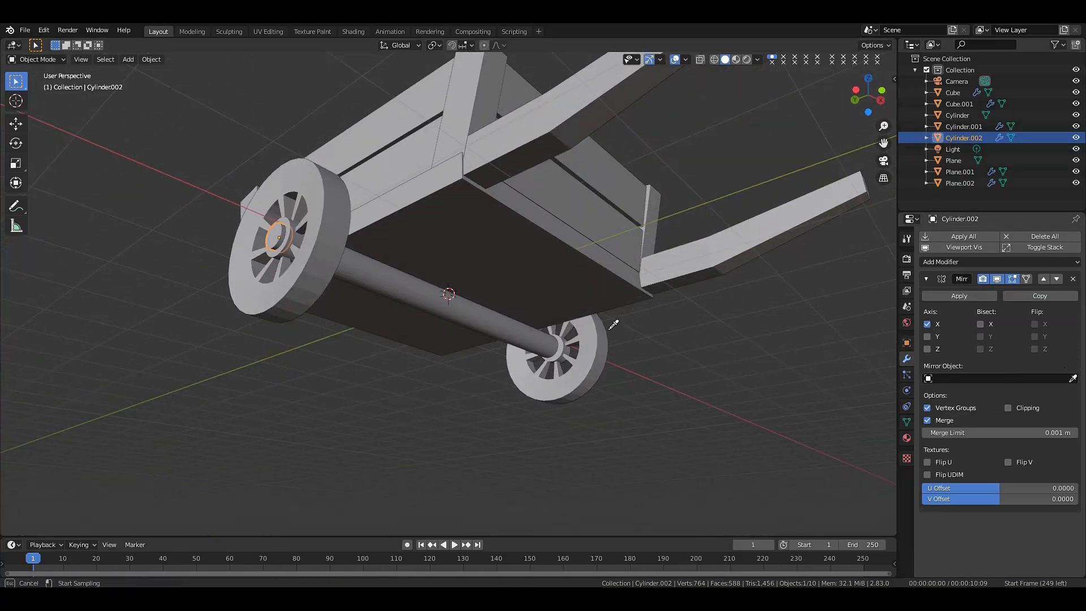
pyautogui.click(509, 340)
pyautogui.moveTo(867, 95); pyautogui.dragTo(843, 85)
pyautogui.moveTo(802, 256); pyautogui.dragTo(802, 257, button='middle')
pyautogui.click(802, 257)
pyautogui.scroll(-5, 803, 257)
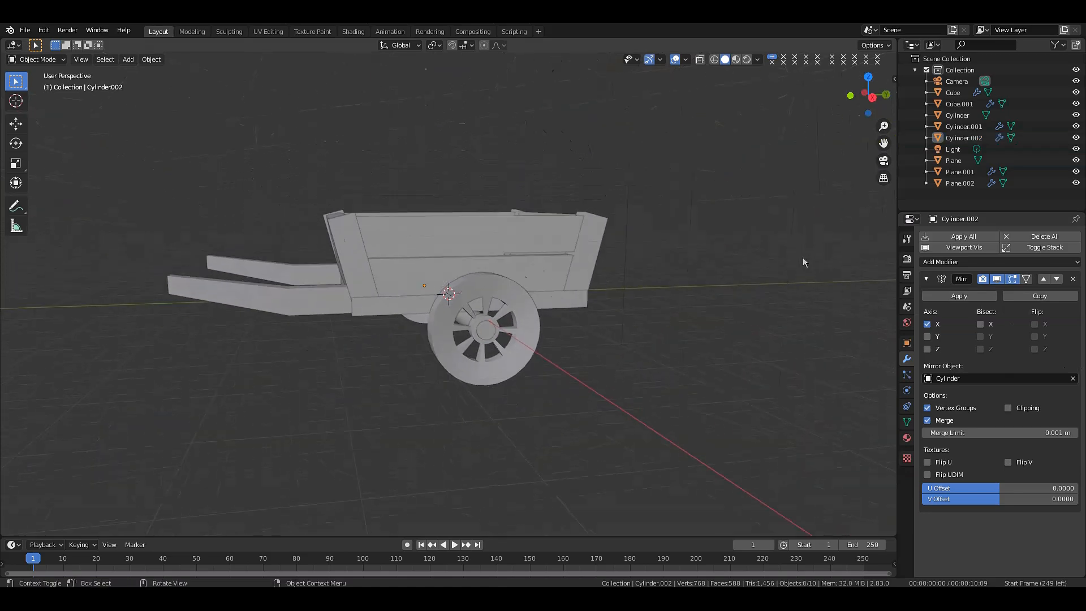
pyautogui.moveTo(868, 95)
pyautogui.mouseDown()
pyautogui.moveTo(769, 106)
pyautogui.moveTo(830, 93)
pyautogui.moveTo(789, 116)
pyautogui.moveTo(693, 119)
pyautogui.moveTo(812, 94)
pyautogui.moveTo(749, 87)
pyautogui.moveTo(753, 44)
pyautogui.moveTo(862, 84)
pyautogui.mouseUp()
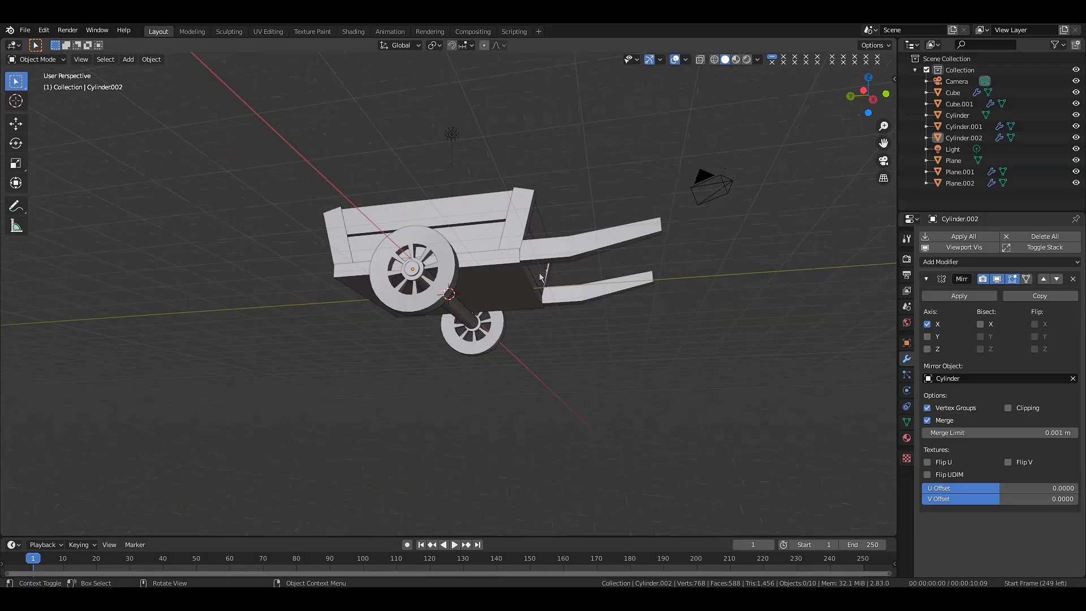
# - Duplicate the cart's mirrored corner posts straight down along Z and remove the Mirror modifier from the copy
pyautogui.moveTo(863, 89); pyautogui.dragTo(862, 76)
pyautogui.scroll(1, 528, 203)
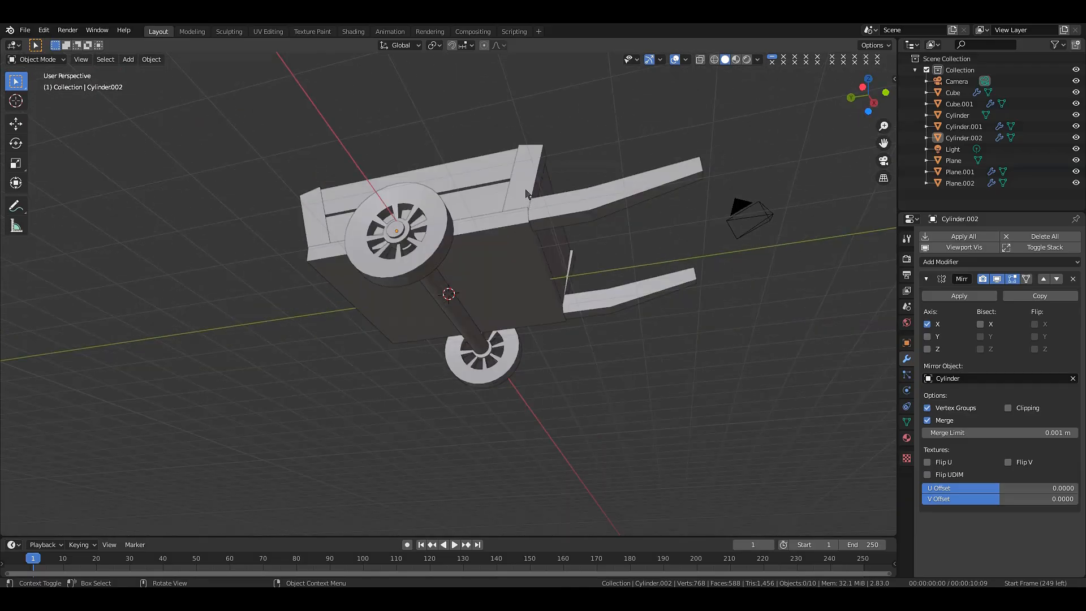
pyautogui.click(526, 194)
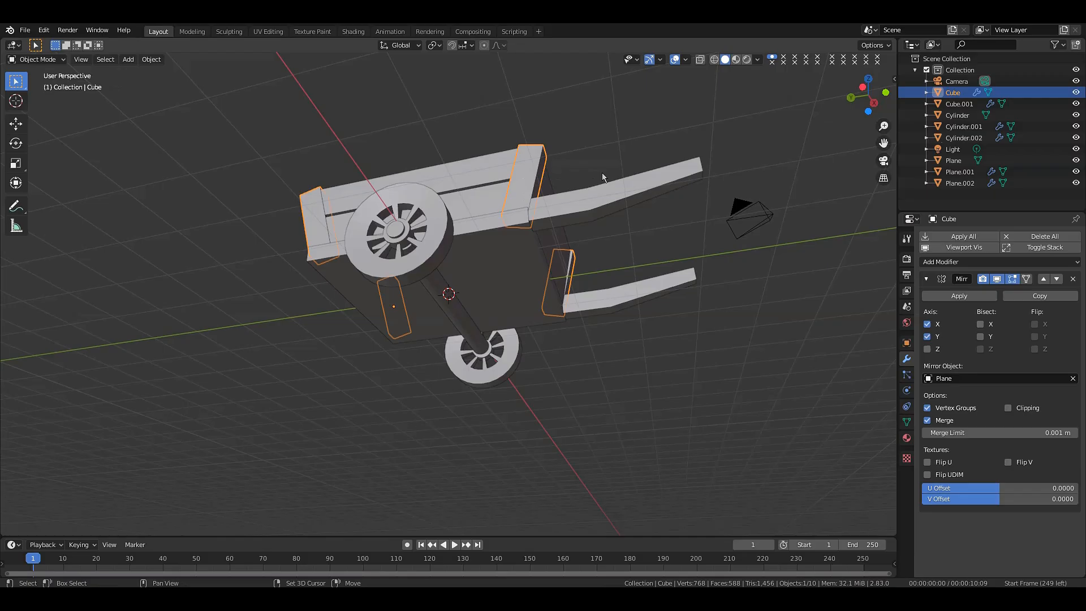
pyautogui.hotkey('shift', 'd')
pyautogui.press('z')
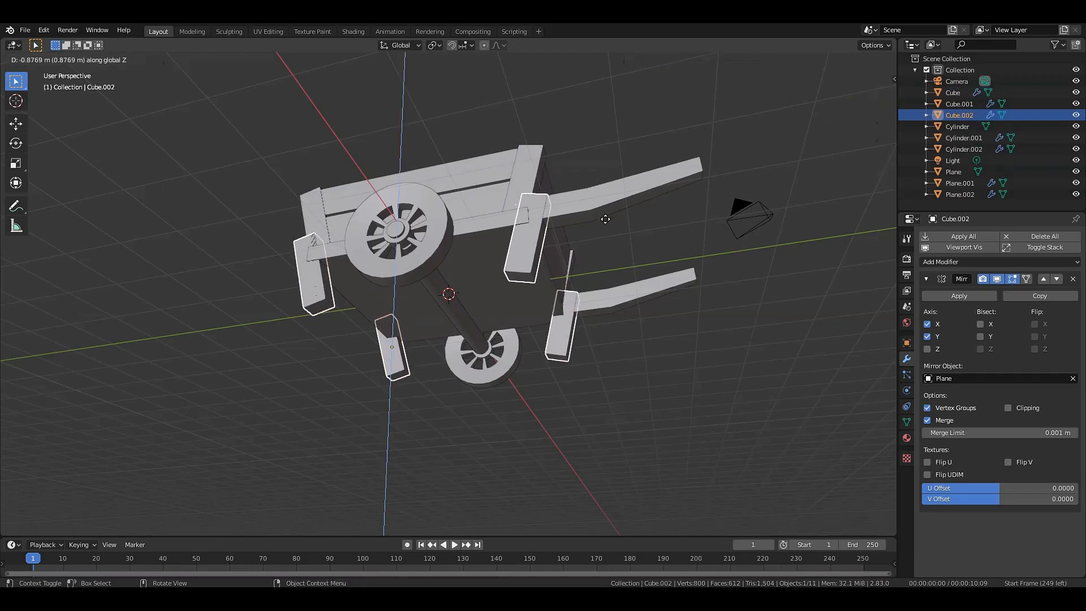
pyautogui.click(600, 235)
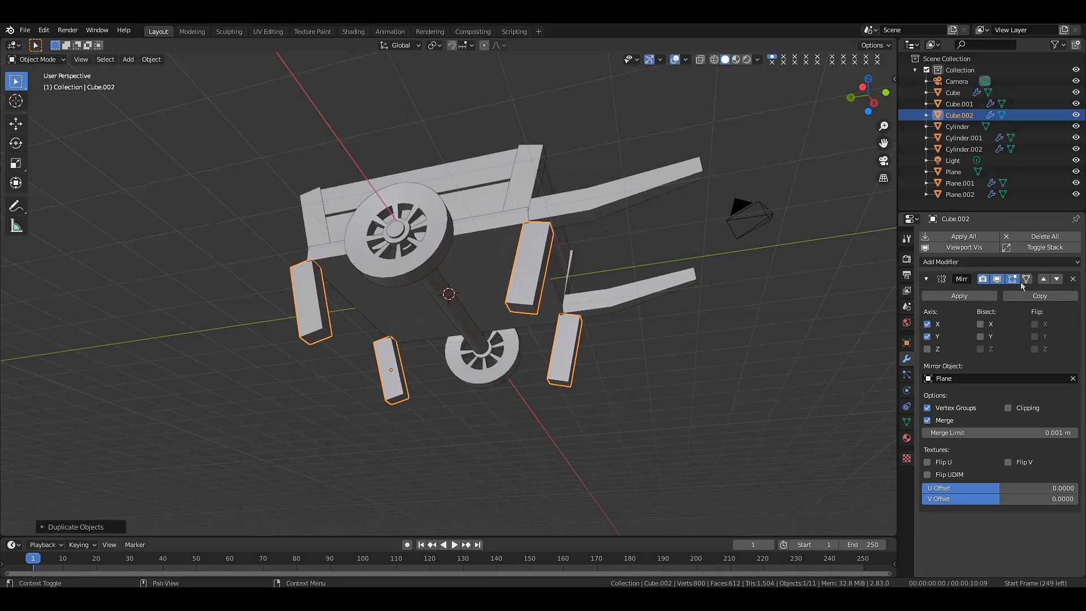
pyautogui.click(1074, 280)
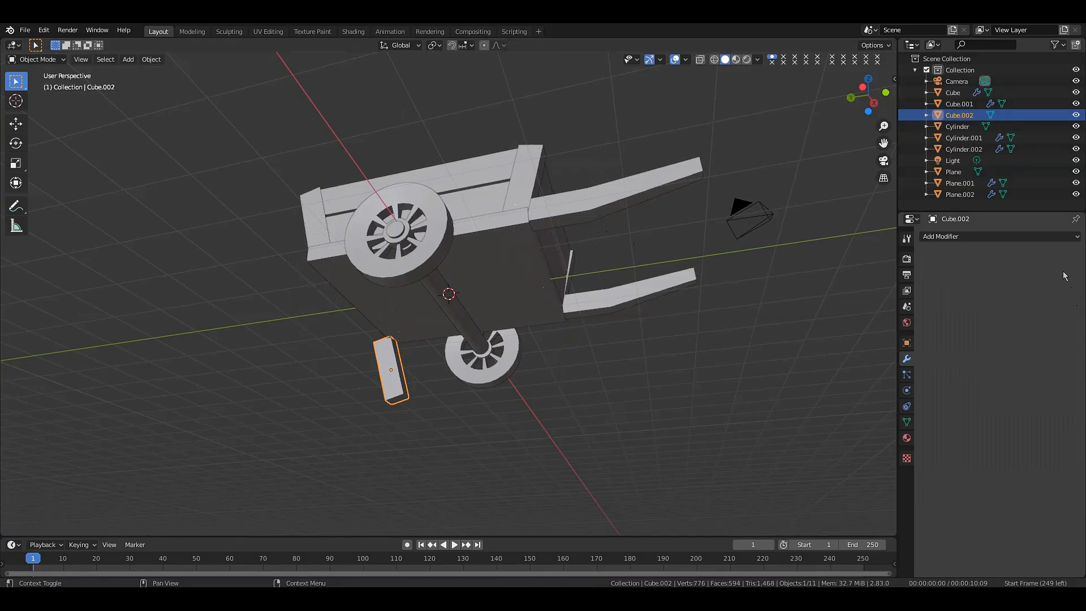
# - Move the single post copy along X to the opposite side and along Y to the handle end of the cart
pyautogui.moveTo(869, 95); pyautogui.dragTo(788, 157)
pyautogui.press('g')
pyautogui.press('x')
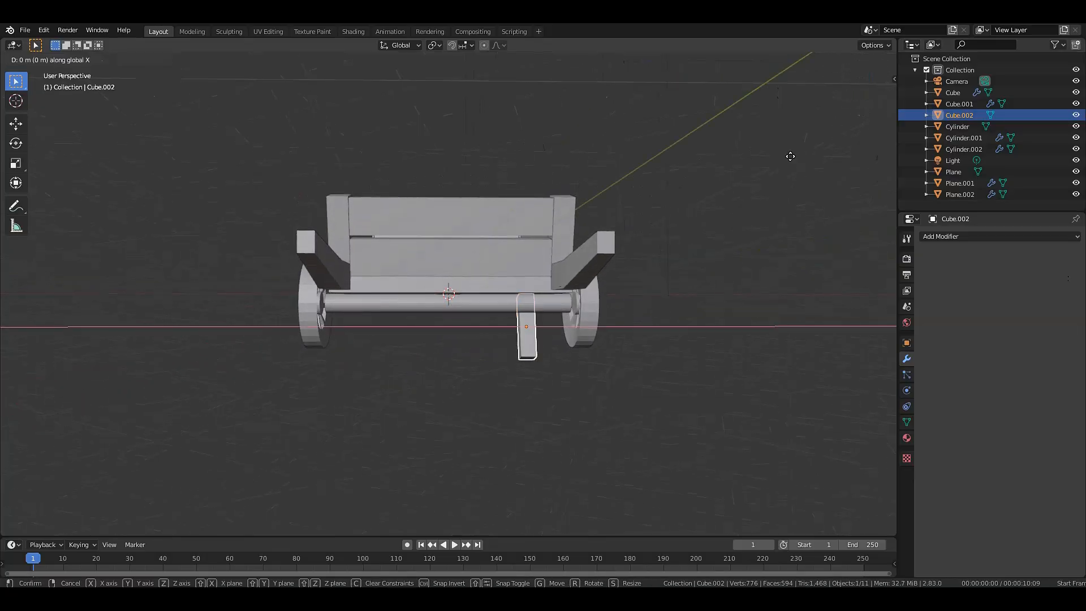
pyautogui.click(611, 165)
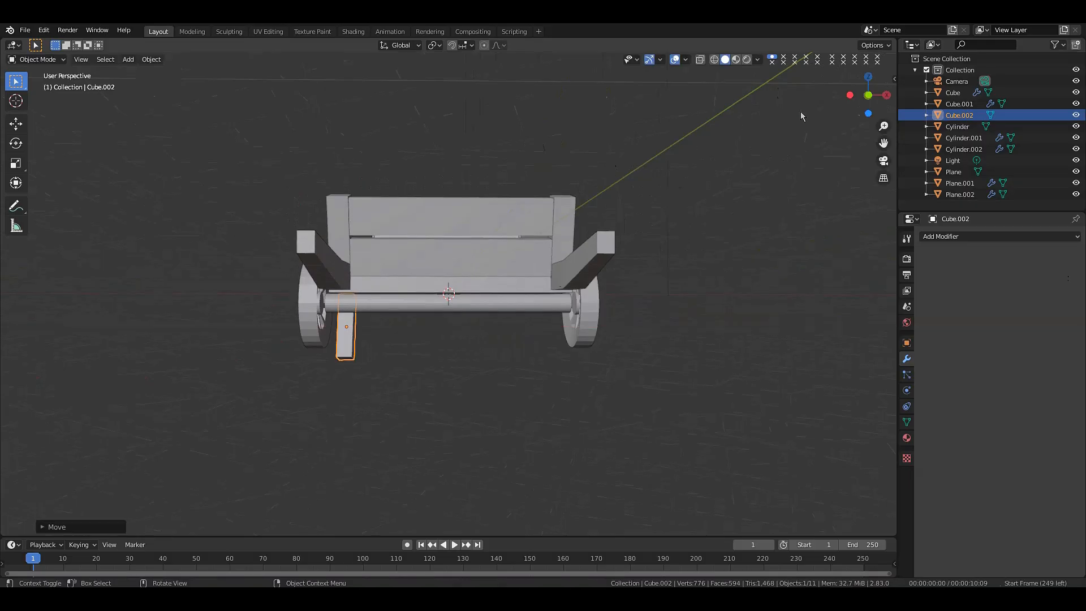
pyautogui.moveTo(871, 92); pyautogui.dragTo(724, 99)
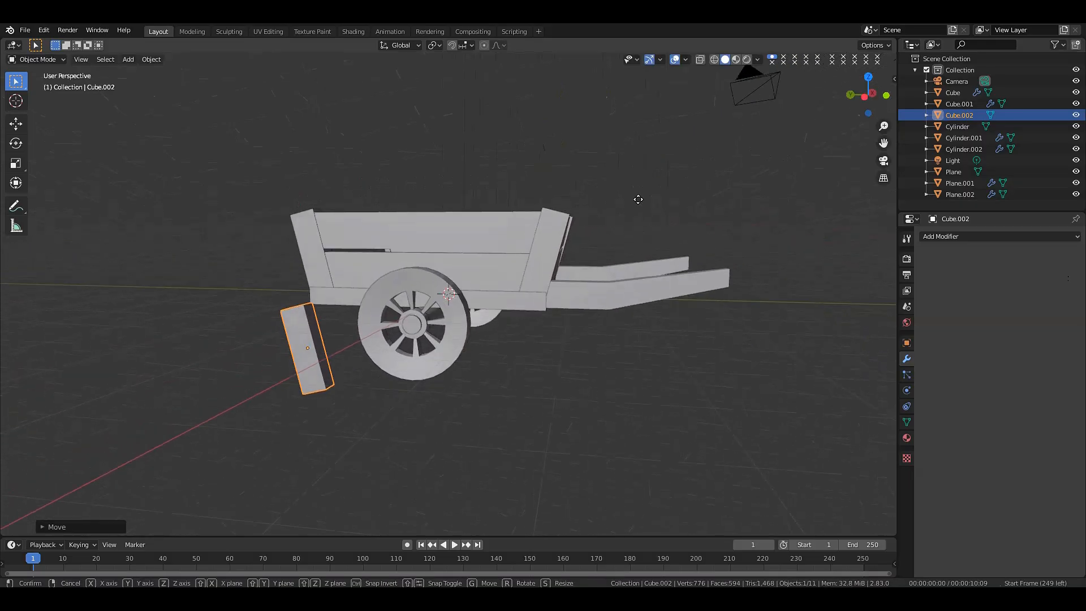
pyautogui.press('g')
pyautogui.press('y')
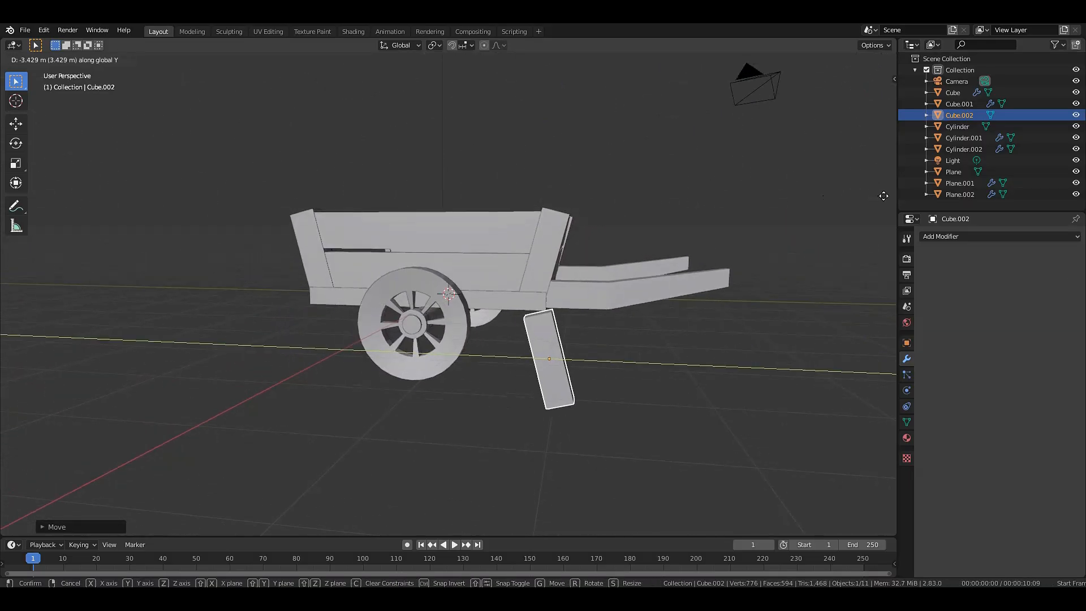
pyautogui.click(893, 197)
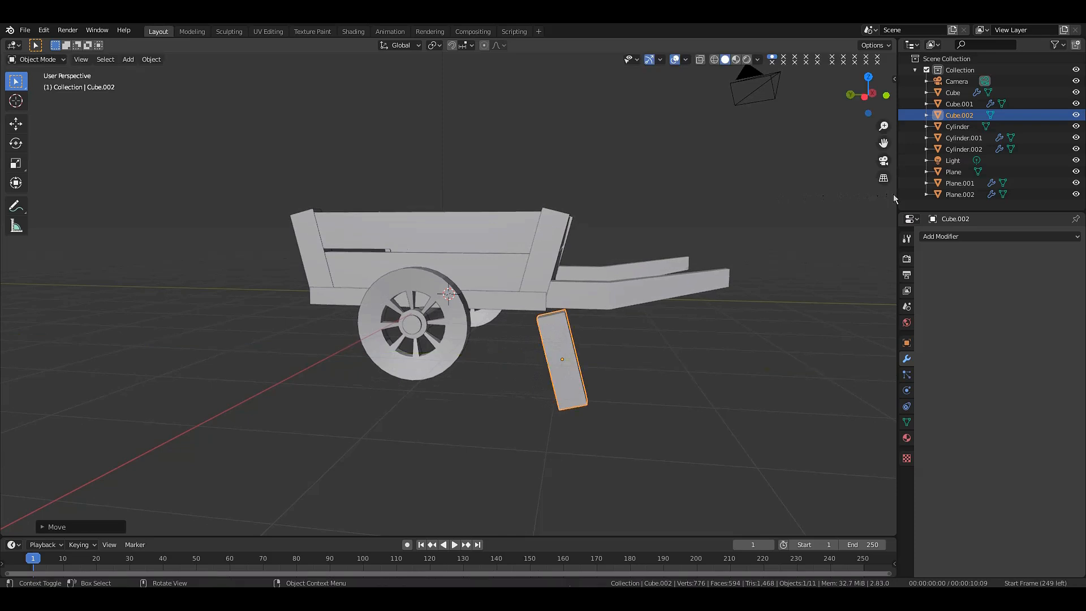
# - Scale the post copy down uniformly into a short leg and raise it along Z to meet the cart bed
pyautogui.press('s')
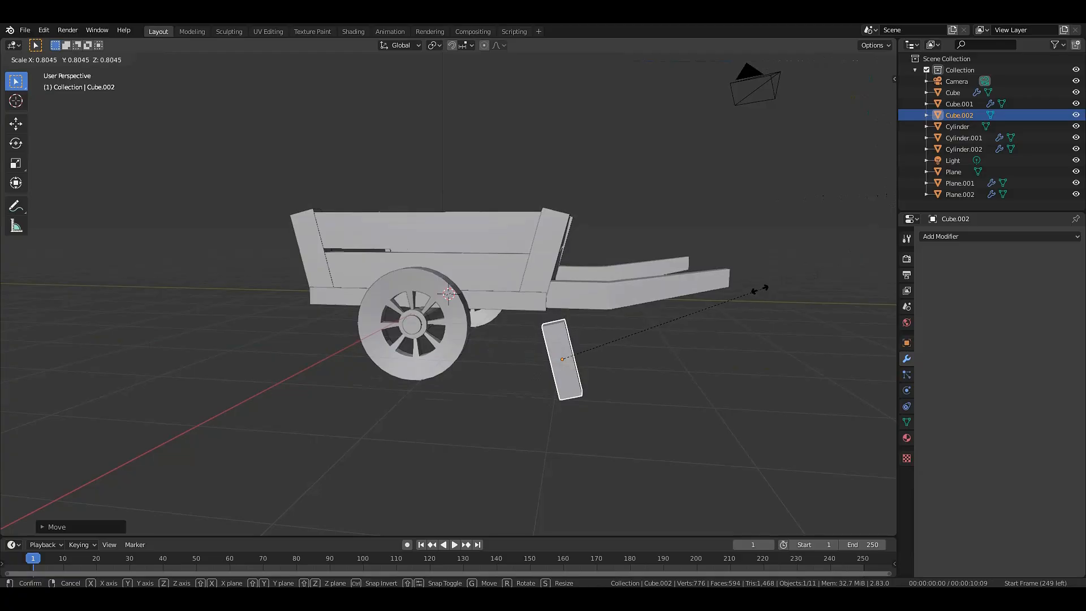
pyautogui.click(723, 307)
pyautogui.press('g')
pyautogui.press('z')
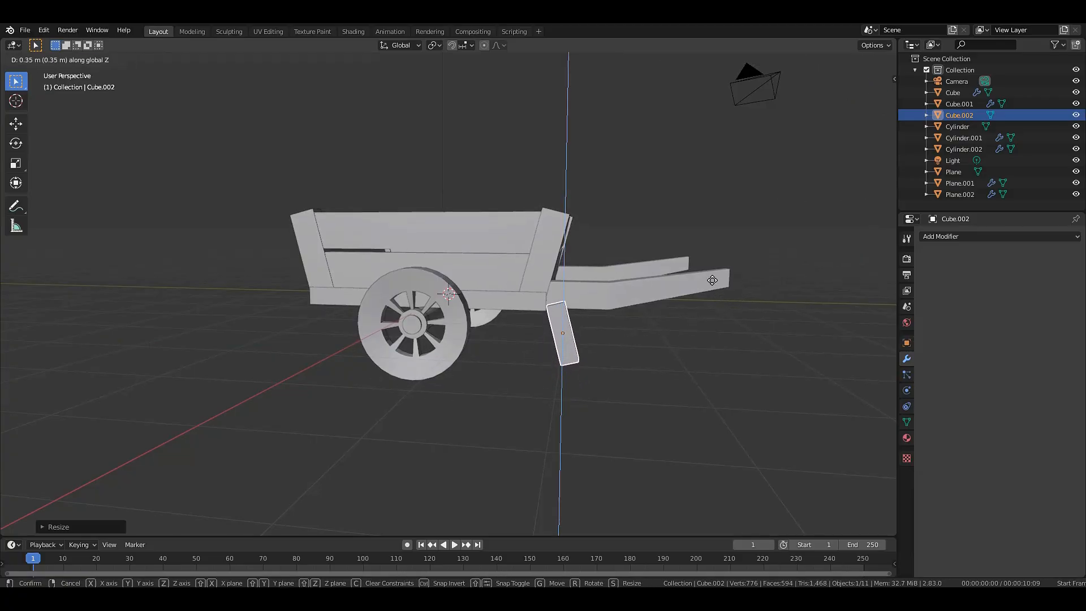
pyautogui.click(755, 220)
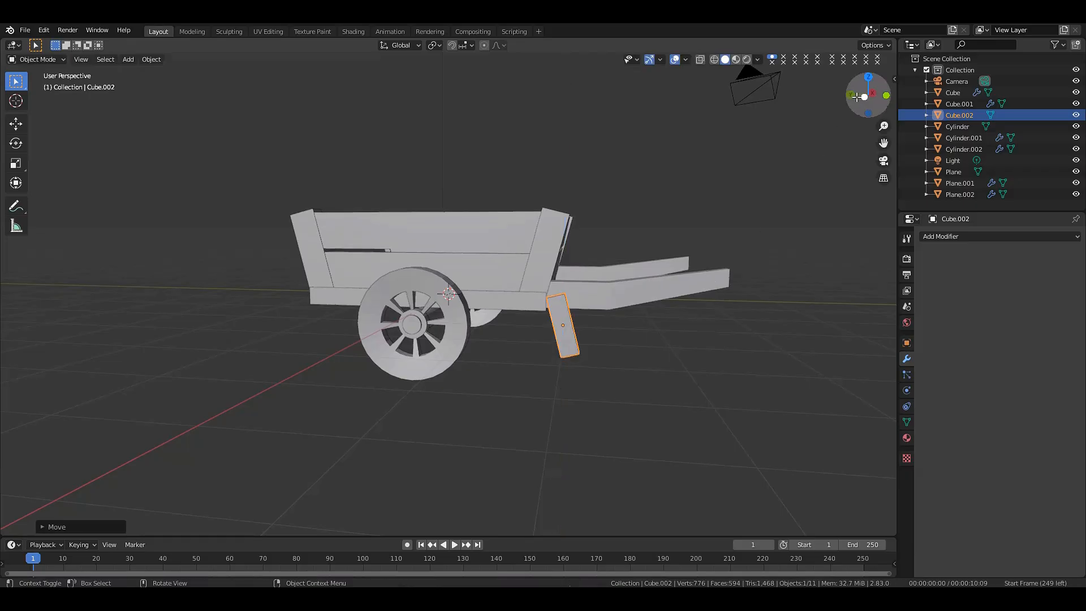
# - Move the leg about 0.4 m inward along X so it sits beneath the near handle
pyautogui.moveTo(864, 92); pyautogui.dragTo(793, 78)
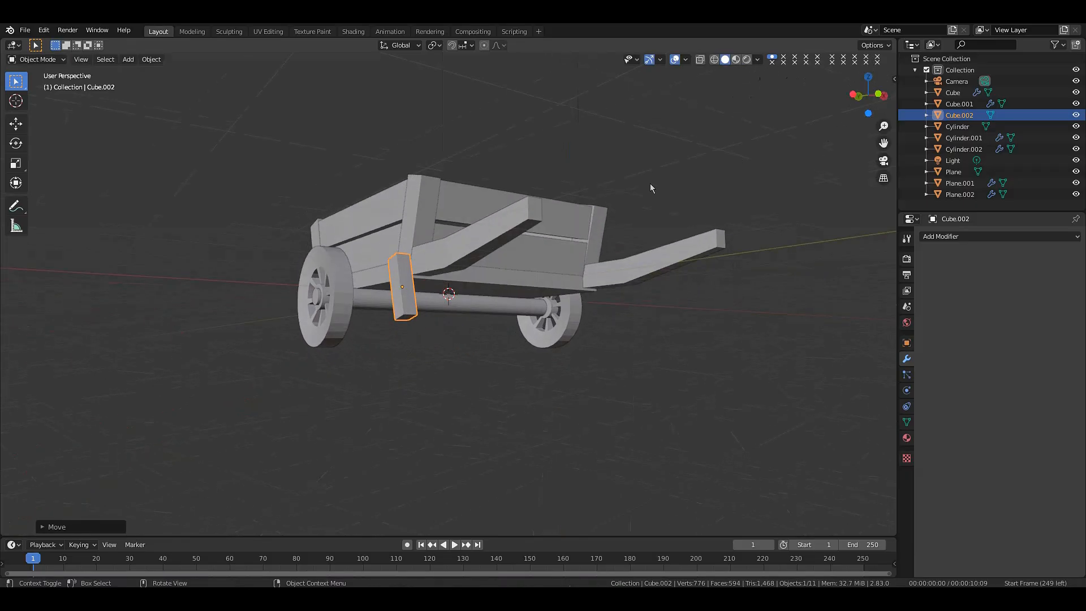
pyautogui.press('g')
pyautogui.press('x')
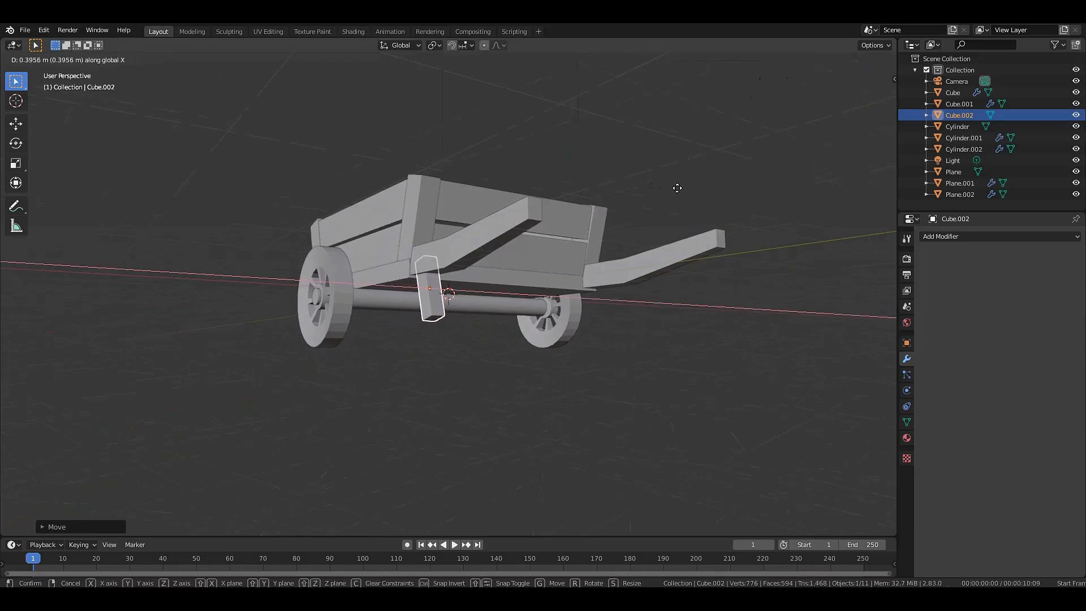
pyautogui.click(677, 188)
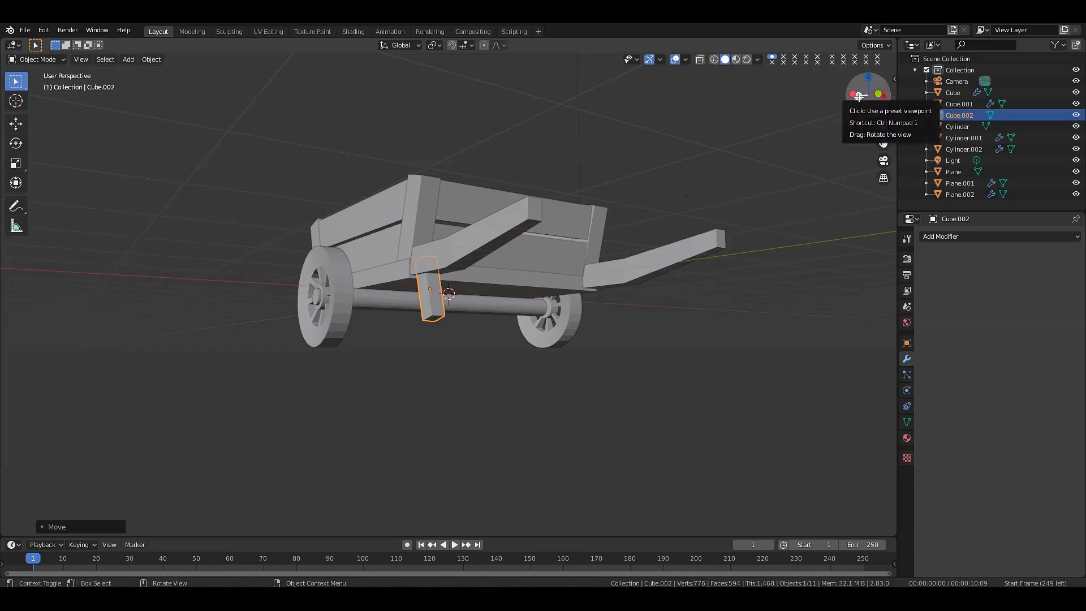
# - Rotate the leg 180° around the global Z axis to reverse its slant
pyautogui.moveTo(869, 95); pyautogui.dragTo(1000, 86)
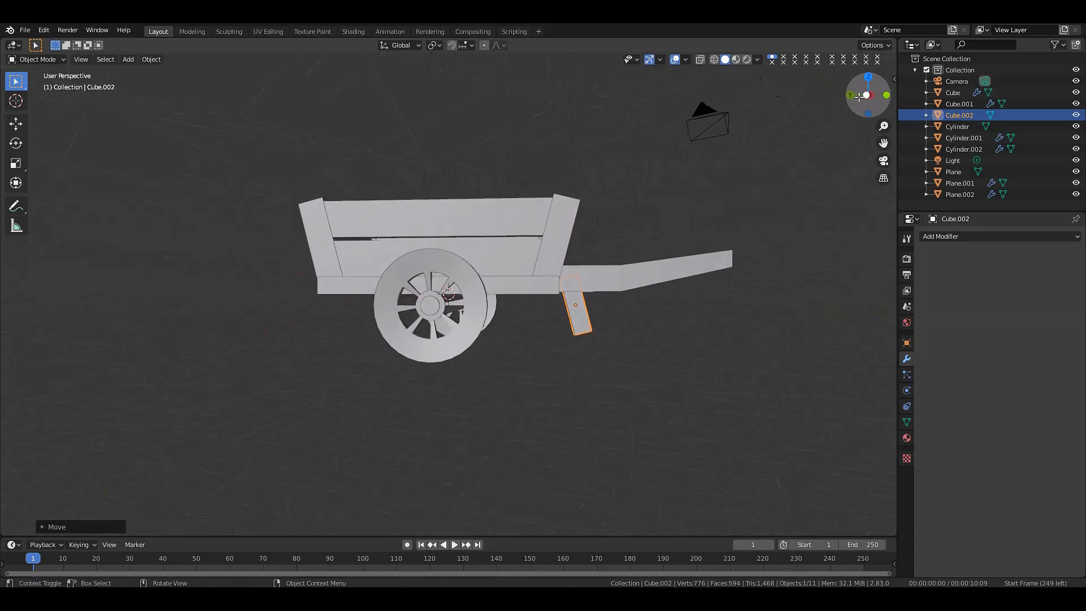
pyautogui.press('r')
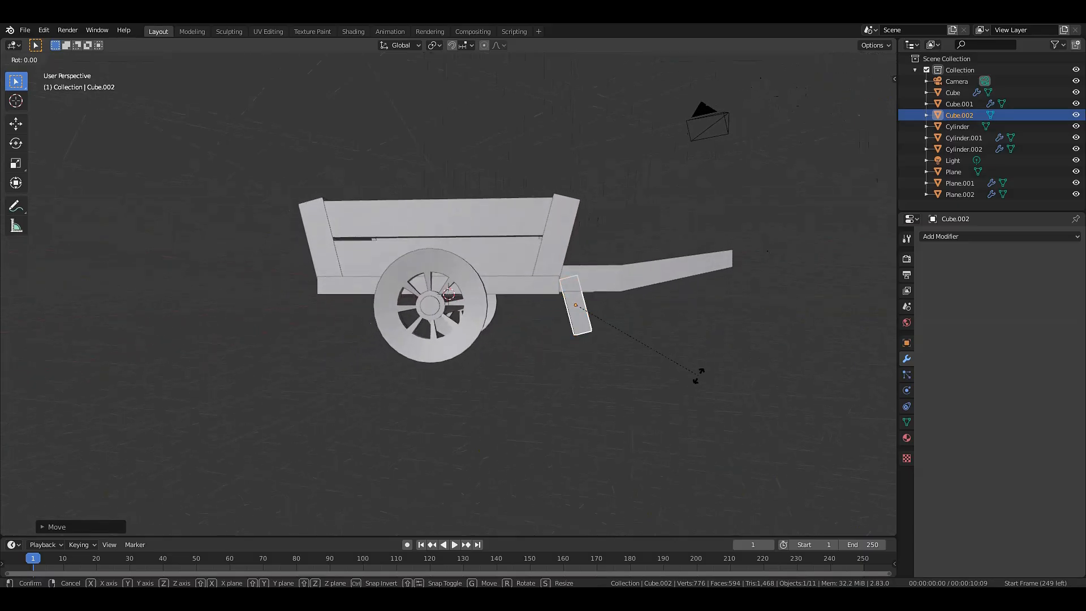
pyautogui.write('z')
pyautogui.write('180')
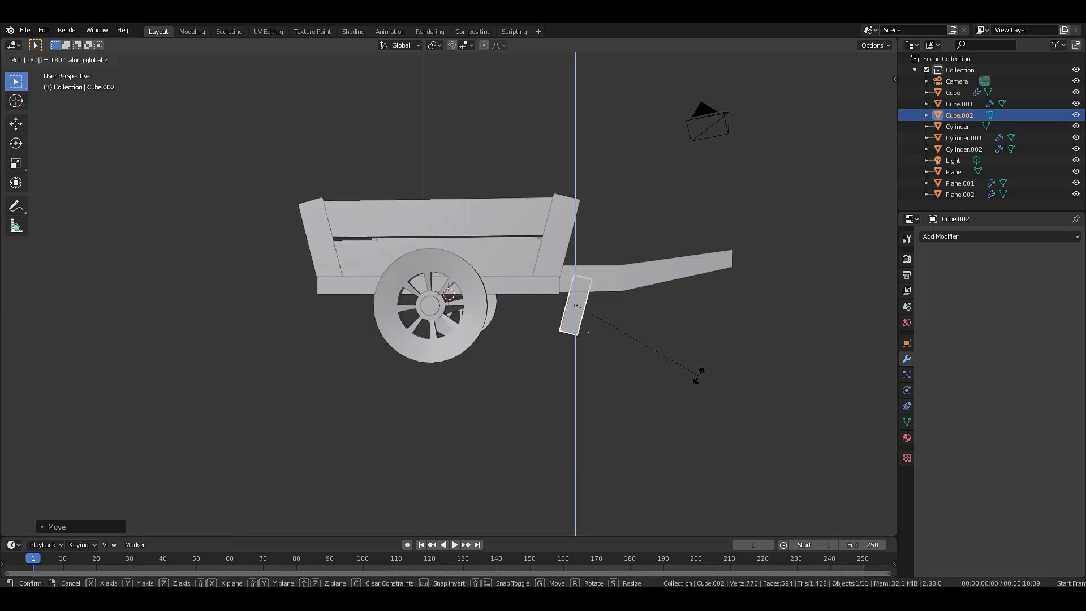
pyautogui.press('Return')
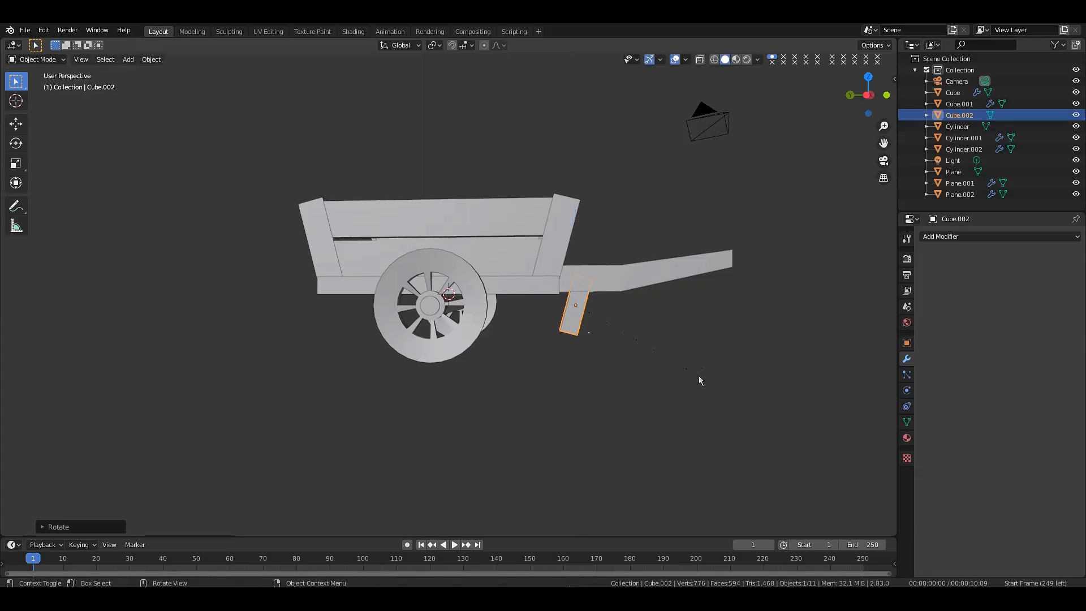
# - Move the leg along Y toward the wheels until it sits under the front edge of the cart bed
pyautogui.press('g')
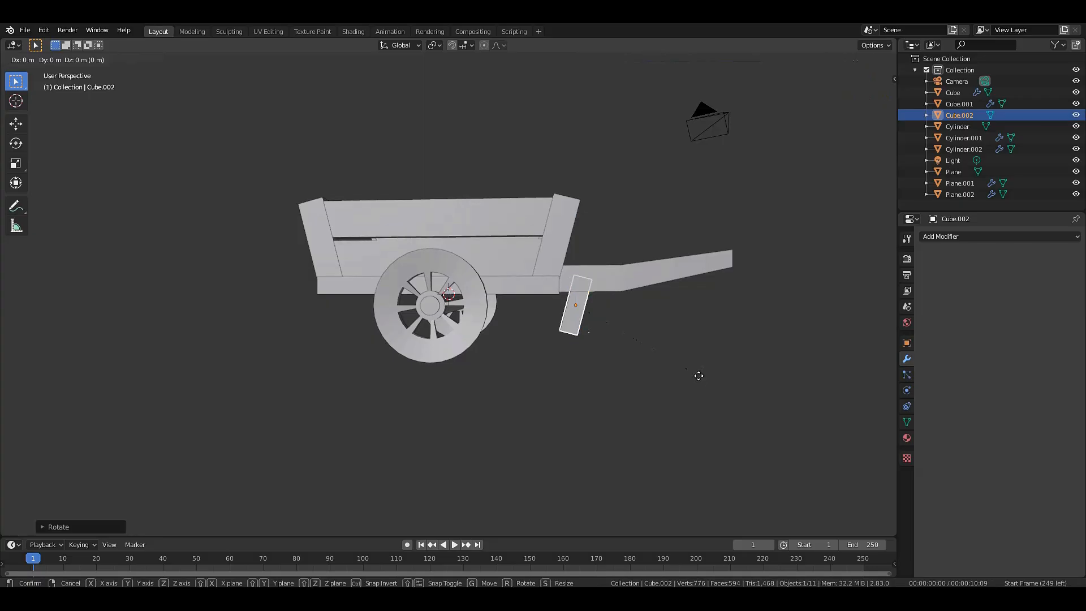
pyautogui.press('x')
pyautogui.press('y')
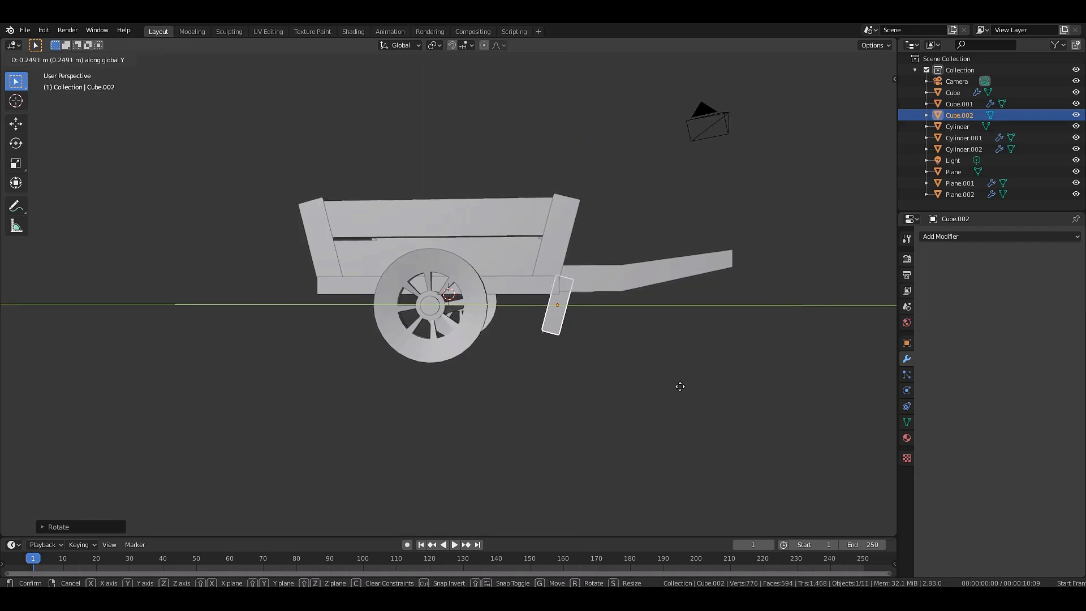
pyautogui.click(678, 389)
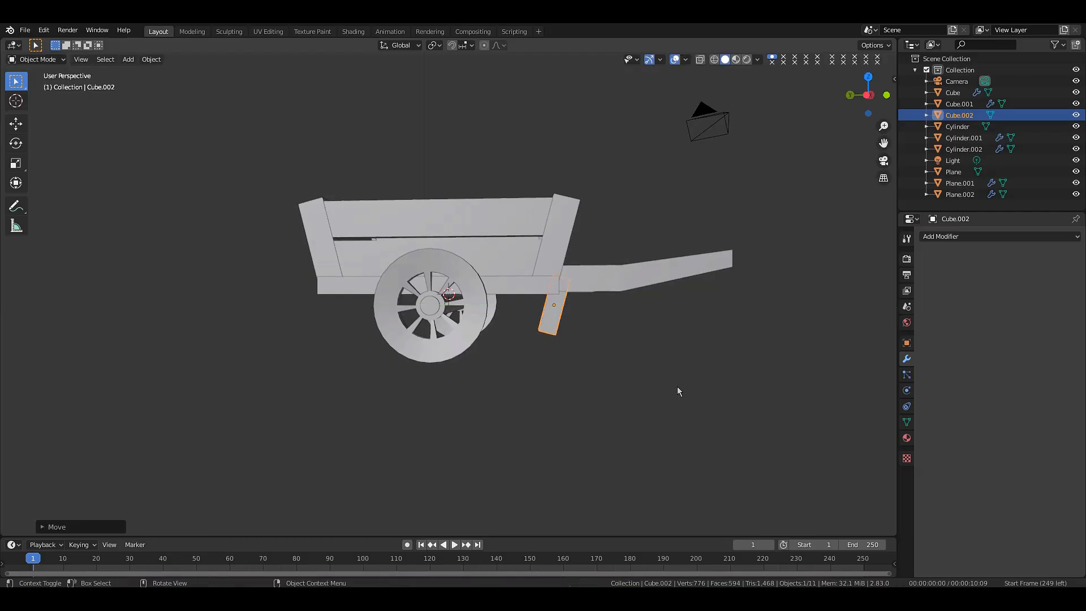
pyautogui.click(702, 290)
# - Nudge the leg slightly outward along X, about 0.05 m, to line it up with the side of the cart bed
pyautogui.moveTo(868, 95); pyautogui.dragTo(846, 58)
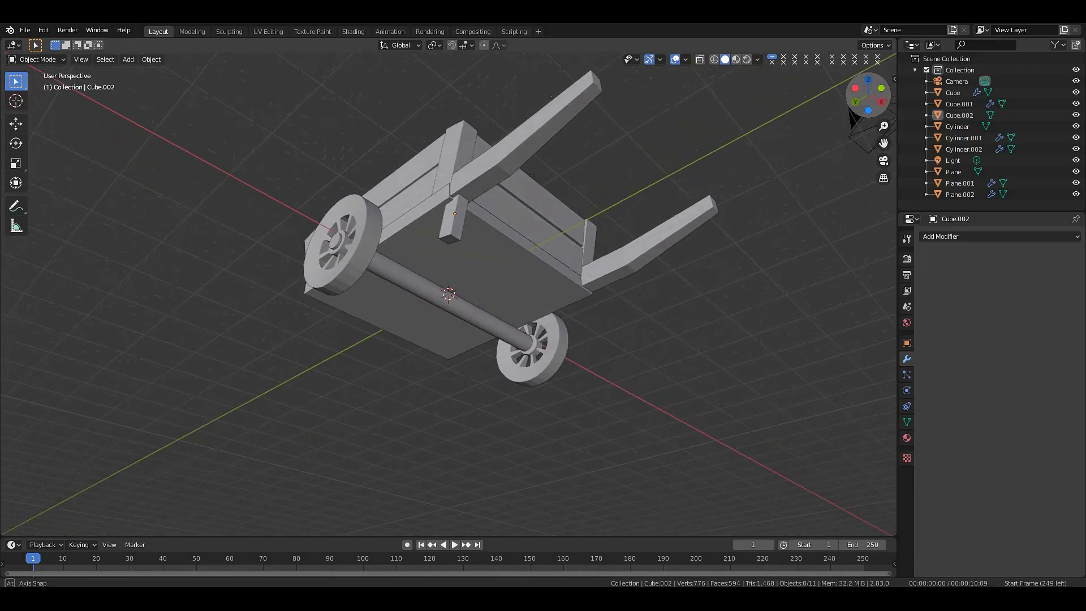
pyautogui.click(449, 232)
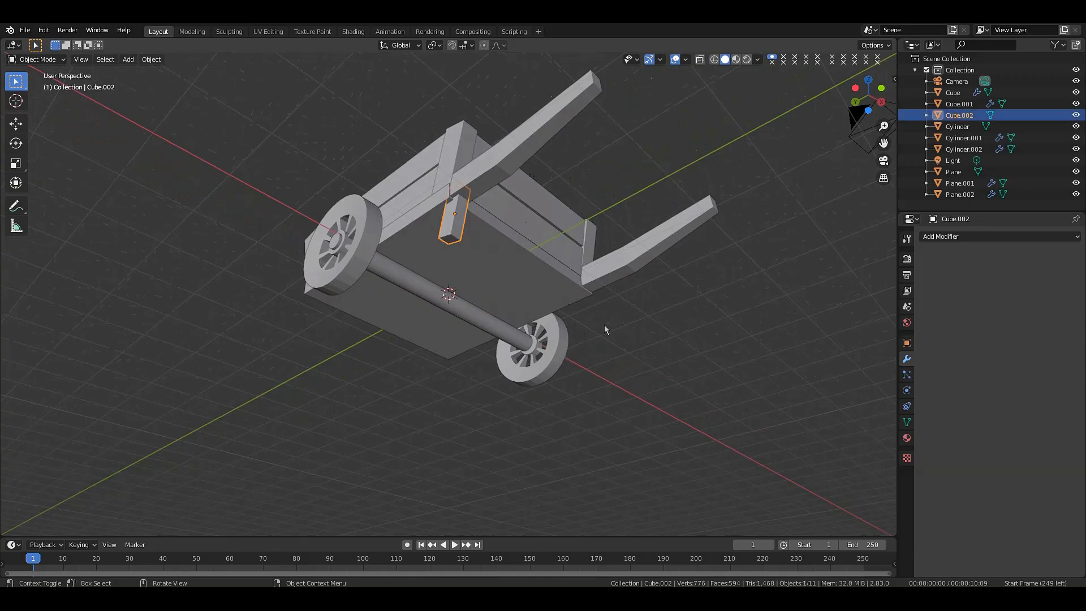
pyautogui.press('g')
pyautogui.press('x')
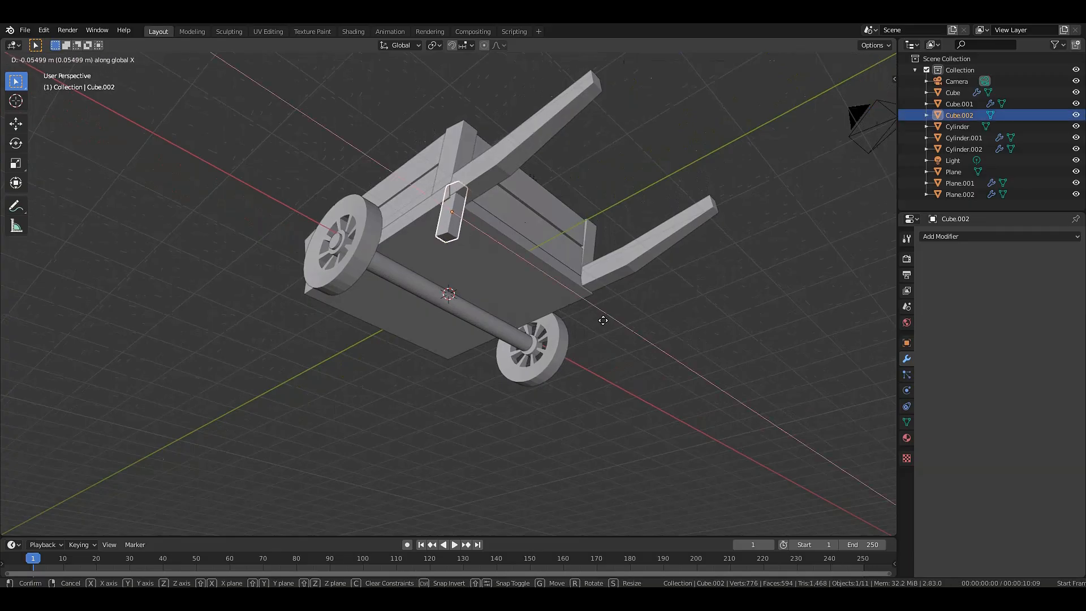
pyautogui.click(604, 323)
pyautogui.click(603, 325)
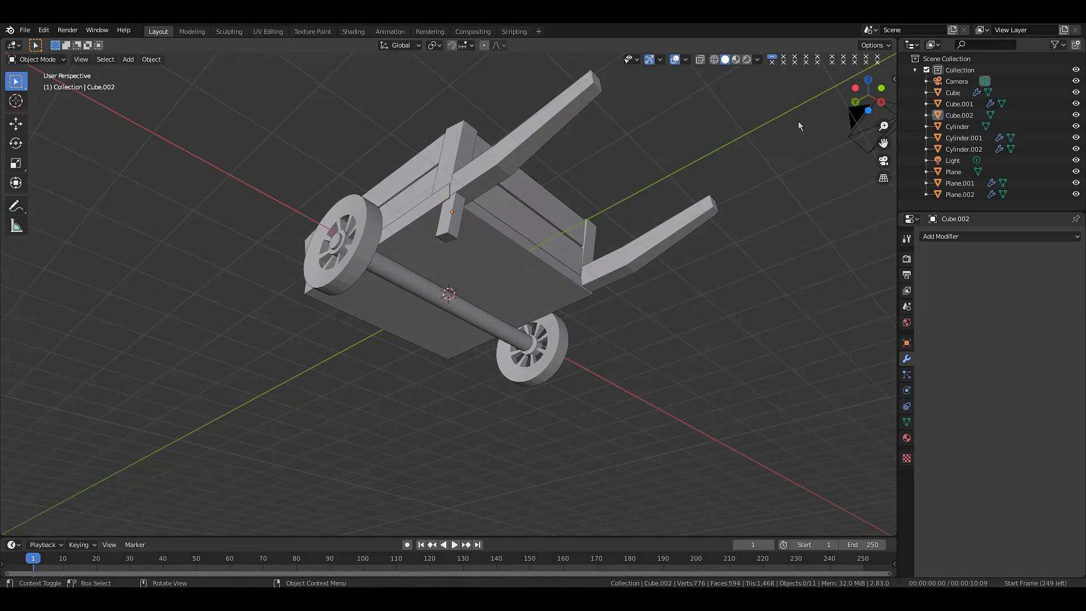
# - Rotate the leg about -31° around the global X axis so its foot slants toward the handle end
pyautogui.moveTo(871, 97); pyautogui.dragTo(932, 149)
pyautogui.click(561, 341)
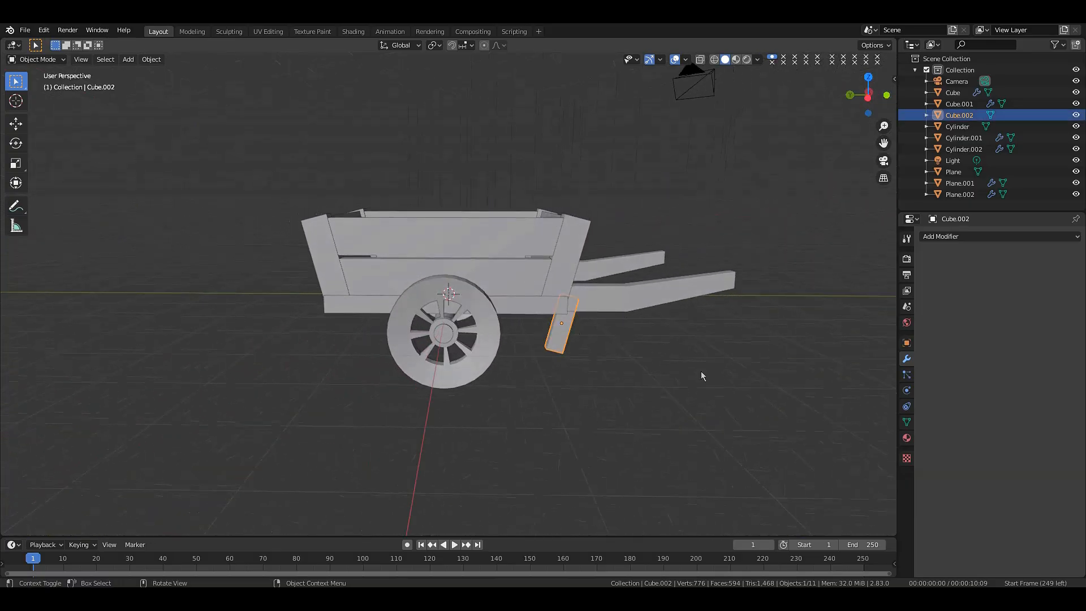
pyautogui.press('r')
pyautogui.press('x')
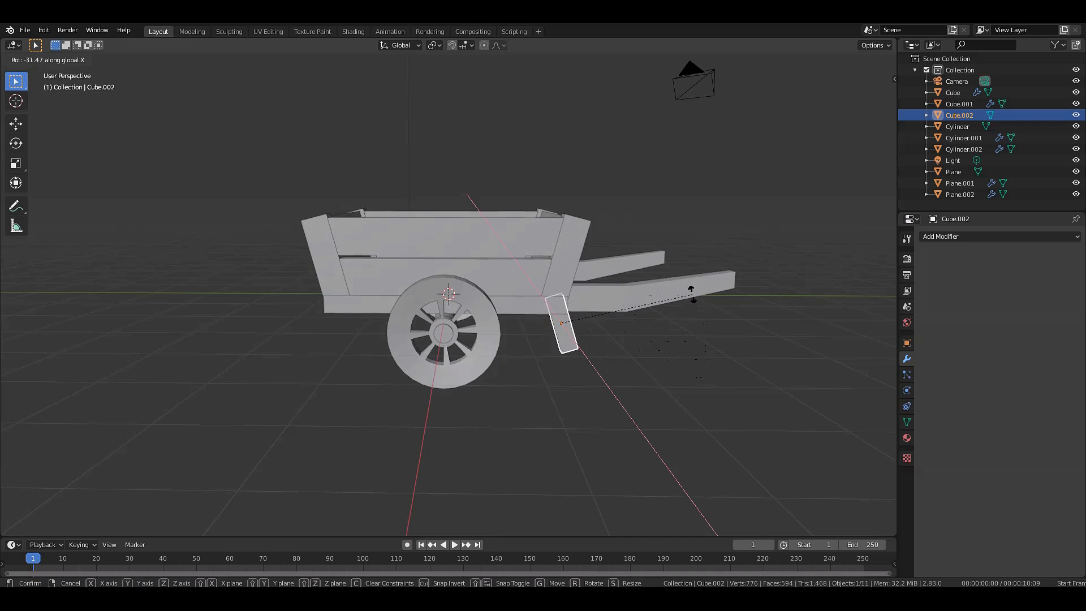
pyautogui.click(693, 296)
pyautogui.click(738, 350)
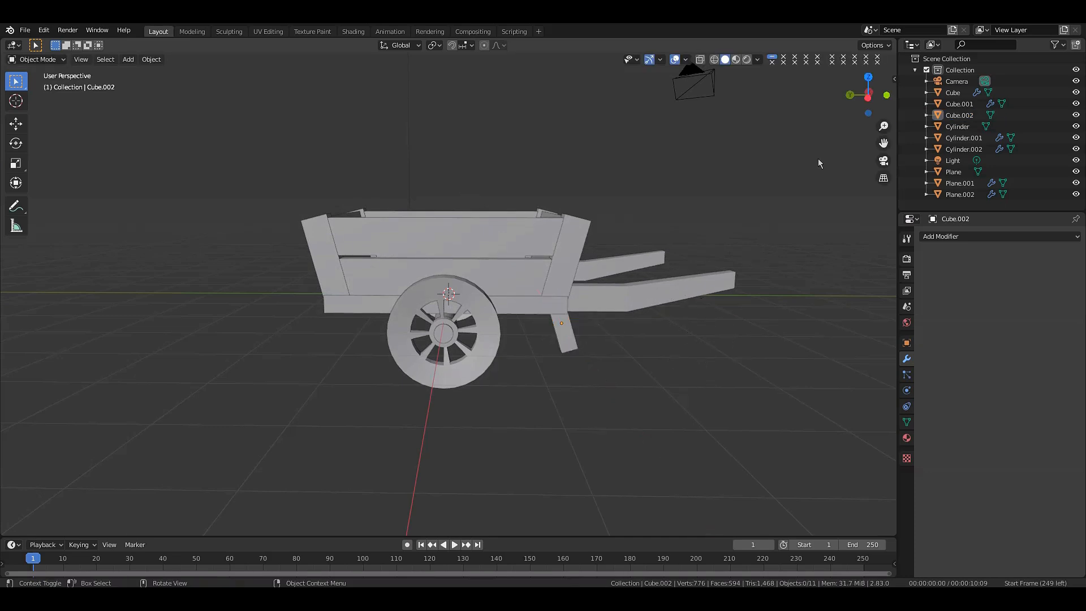
# - Taper the leg in Edit Mode by scaling its bottom face to about 0.75, and return to Object Mode
pyautogui.click(576, 346)
pyautogui.moveTo(864, 98); pyautogui.dragTo(868, 100)
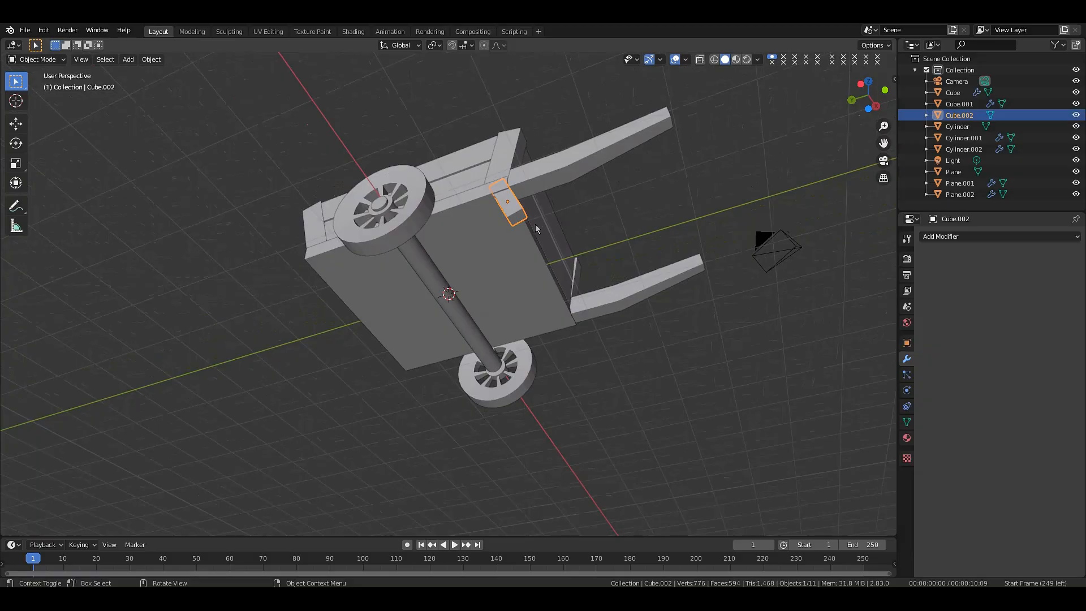
pyautogui.press('Tab')
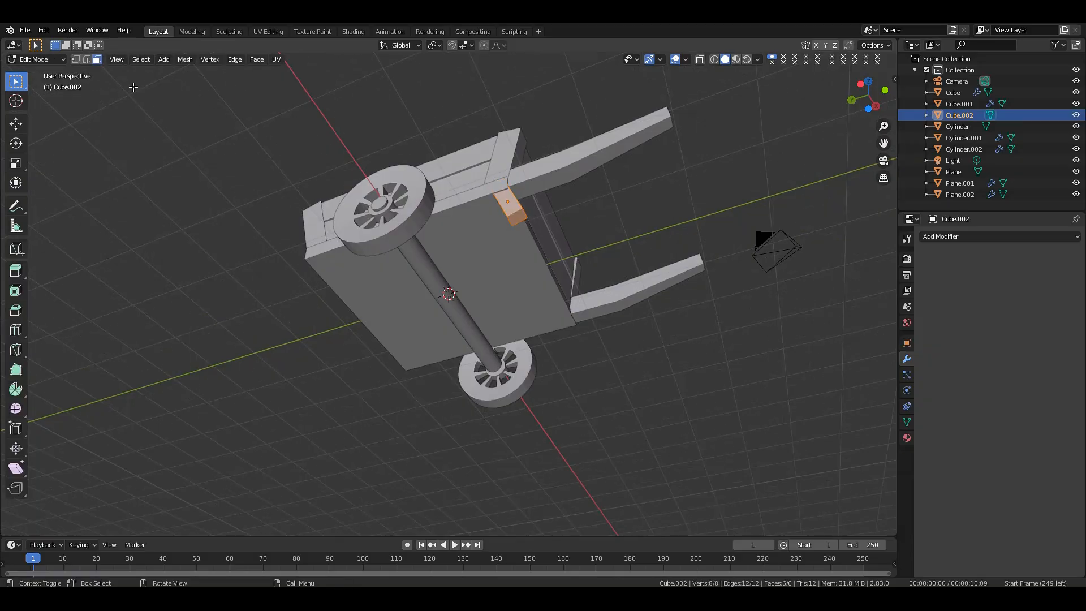
pyautogui.click(519, 219)
pyautogui.press('s')
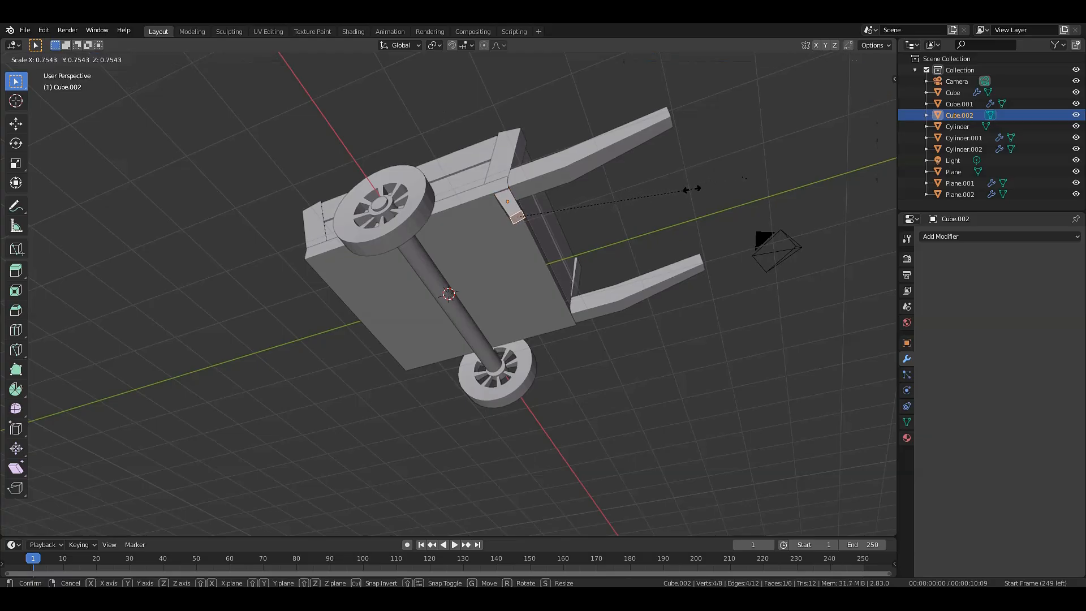
pyautogui.click(686, 189)
pyautogui.press('Tab')
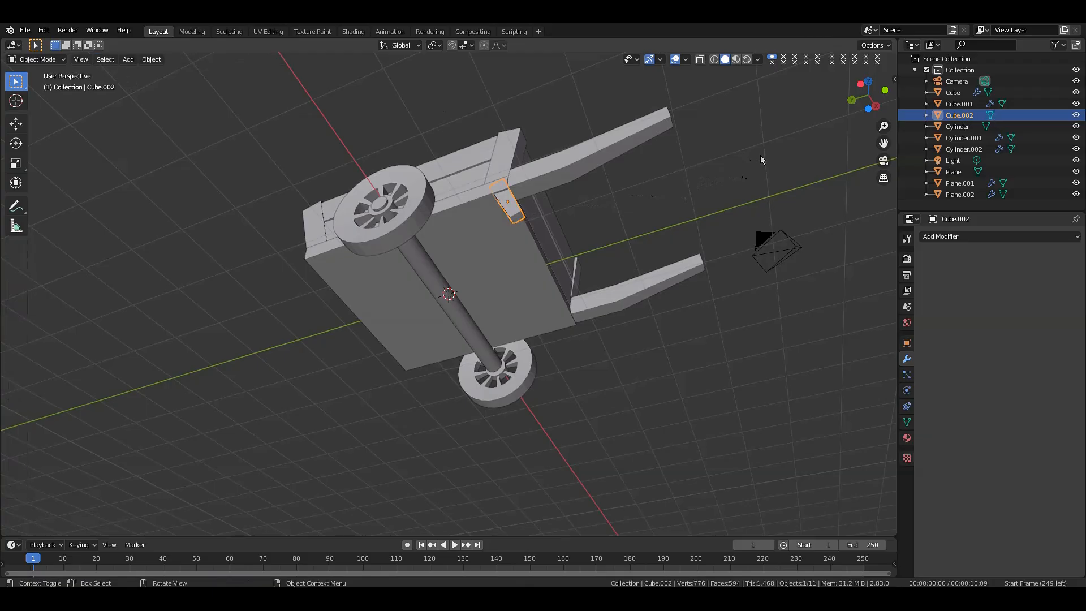
pyautogui.moveTo(862, 97); pyautogui.dragTo(882, 165)
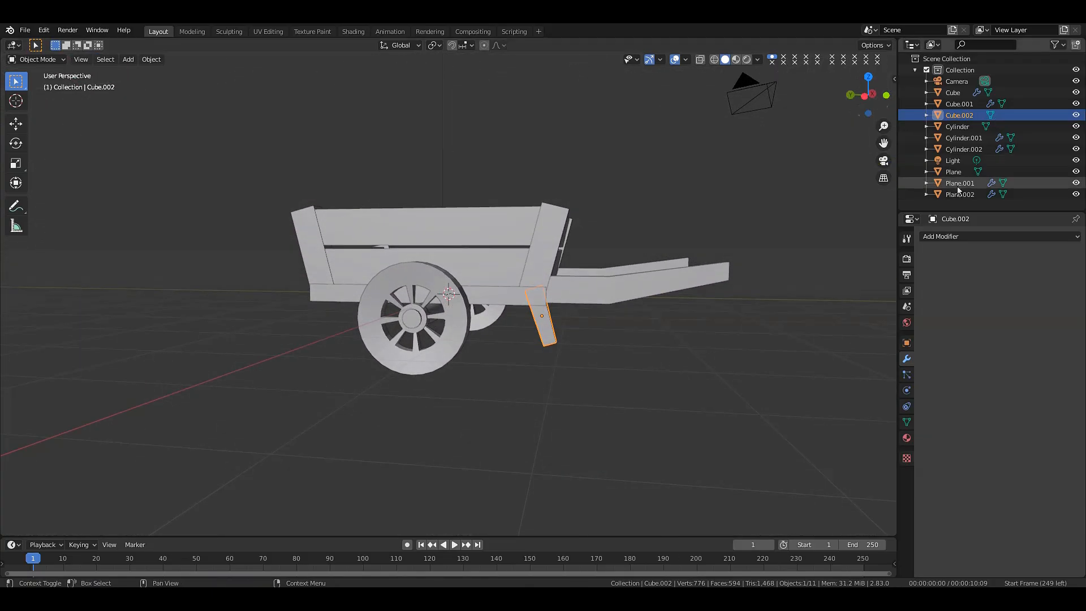
# - Add a Mirror modifier to the support leg, mirrored on X with the cart bed Plane as the mirror object, and deselect it
pyautogui.click(973, 237)
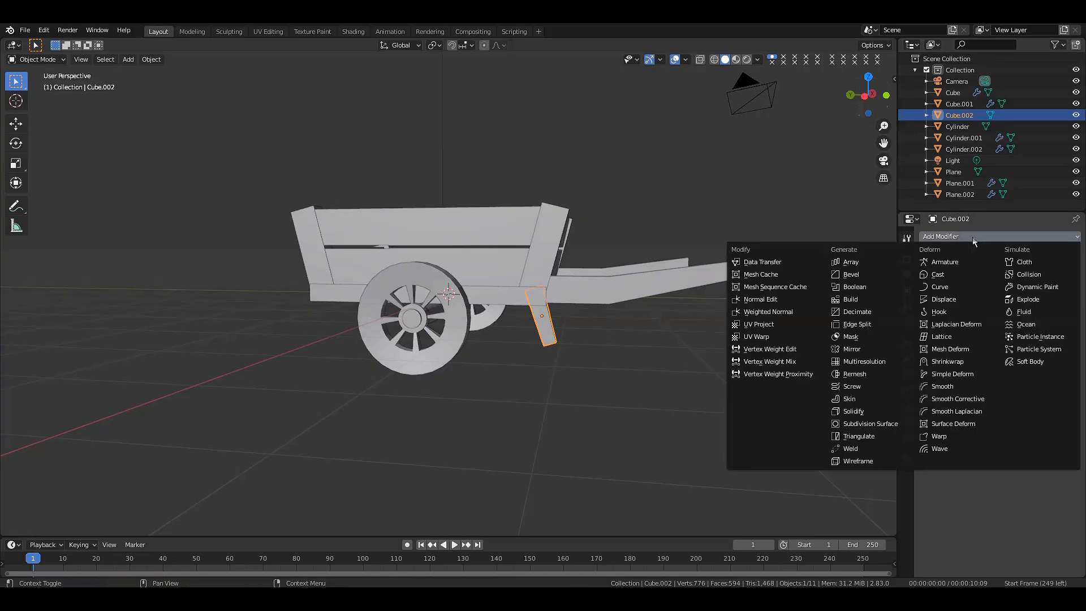
pyautogui.click(856, 349)
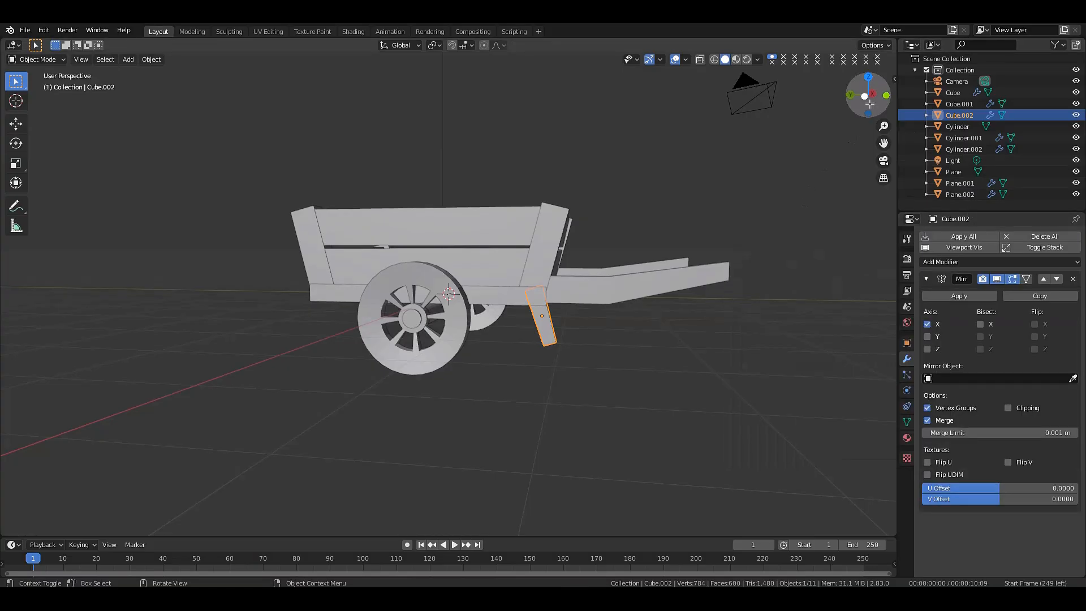
pyautogui.moveTo(865, 97); pyautogui.dragTo(758, 141)
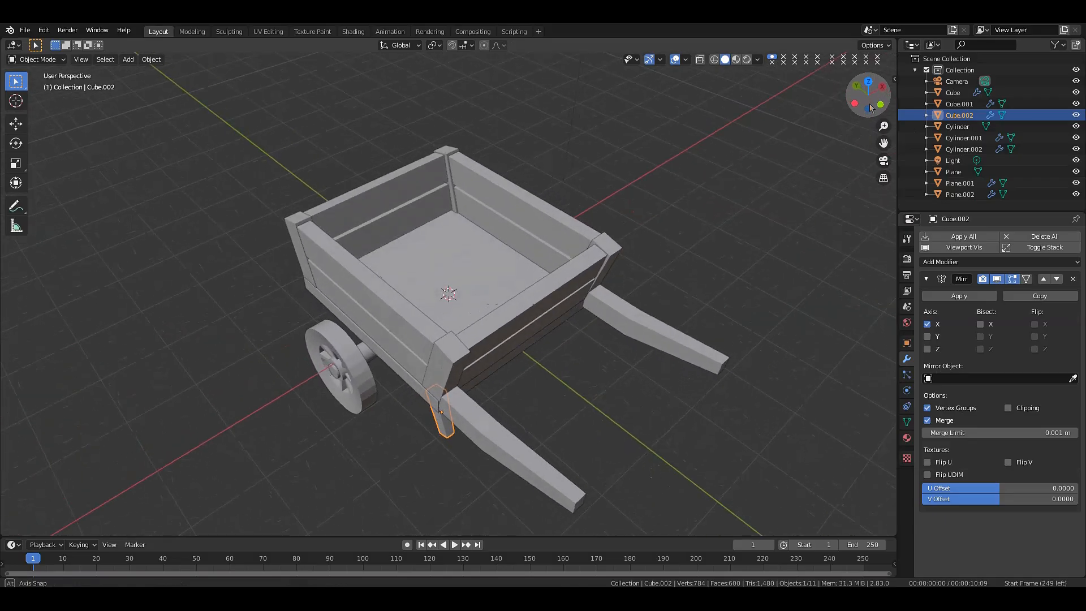
pyautogui.click(1056, 378)
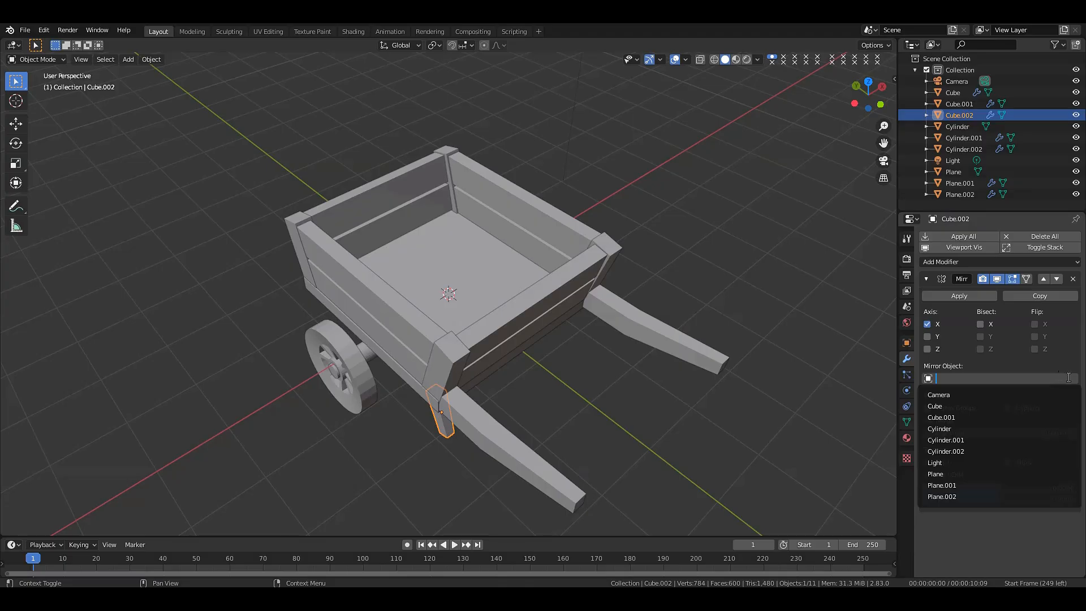
pyautogui.click(1073, 358)
pyautogui.click(1074, 378)
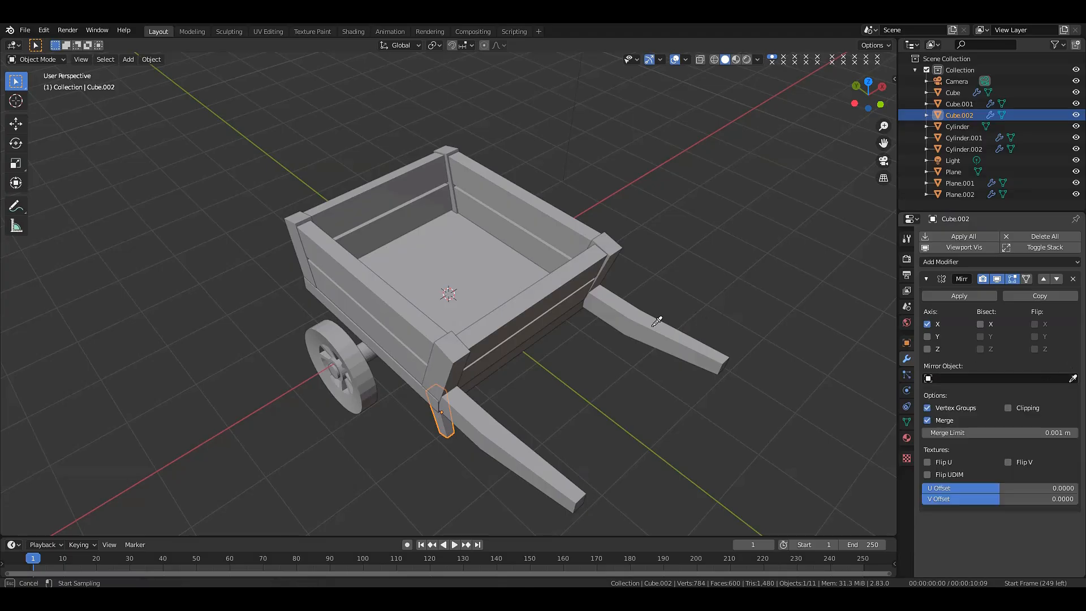
pyautogui.click(464, 265)
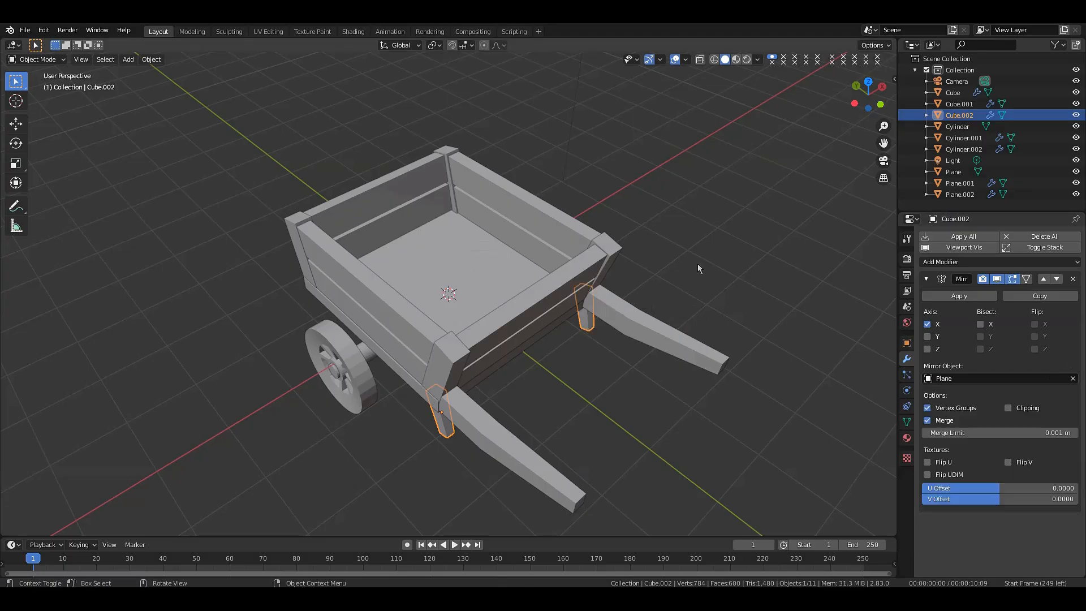
pyautogui.click(825, 192)
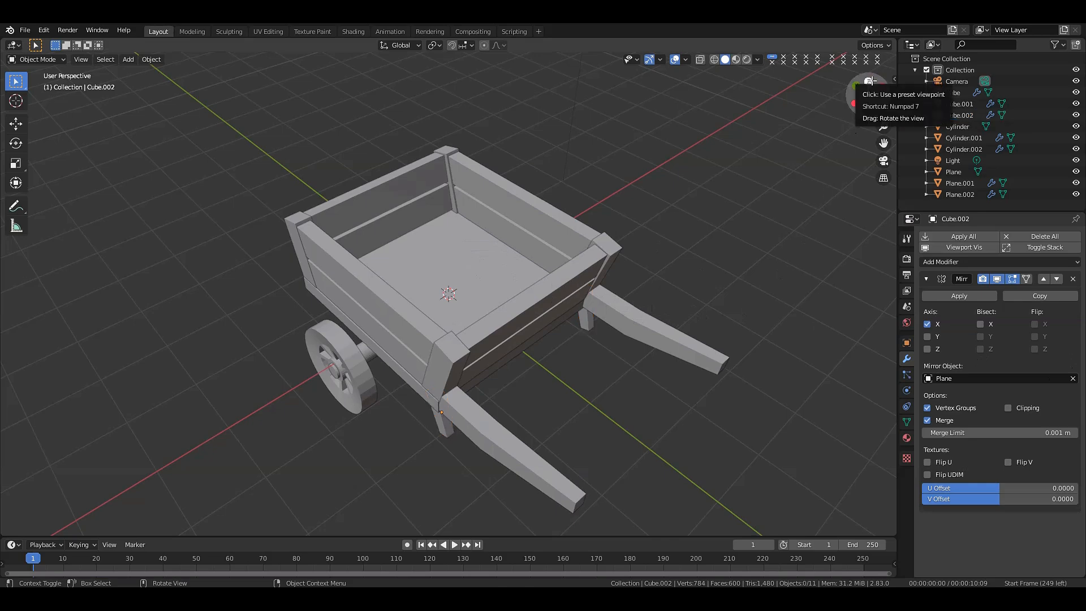
pyautogui.moveTo(868, 94); pyautogui.dragTo(716, 84)
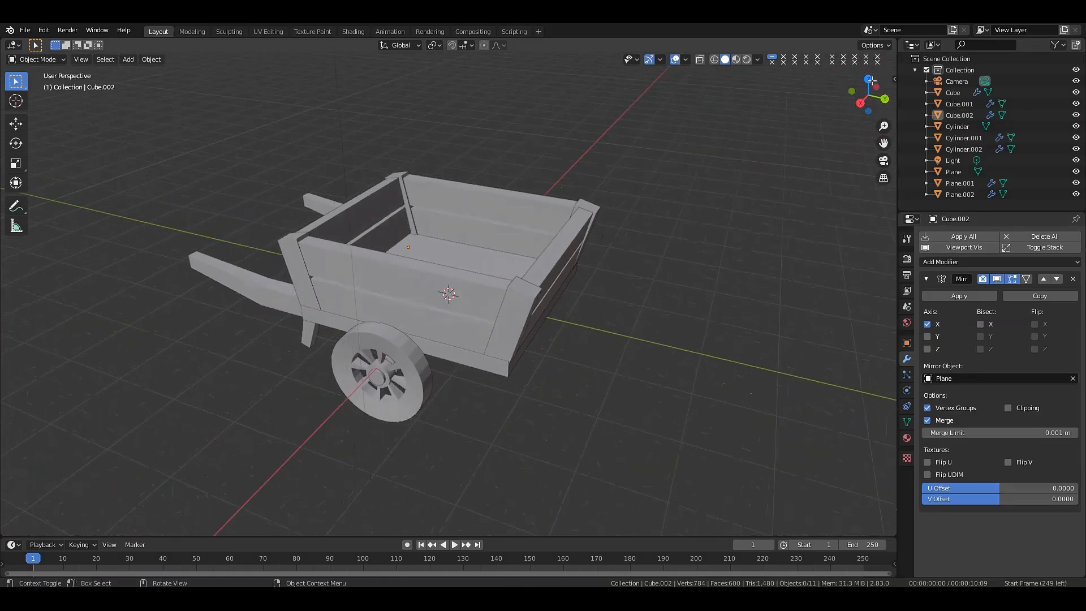
pyautogui.moveTo(871, 82); pyautogui.dragTo(655, 69)
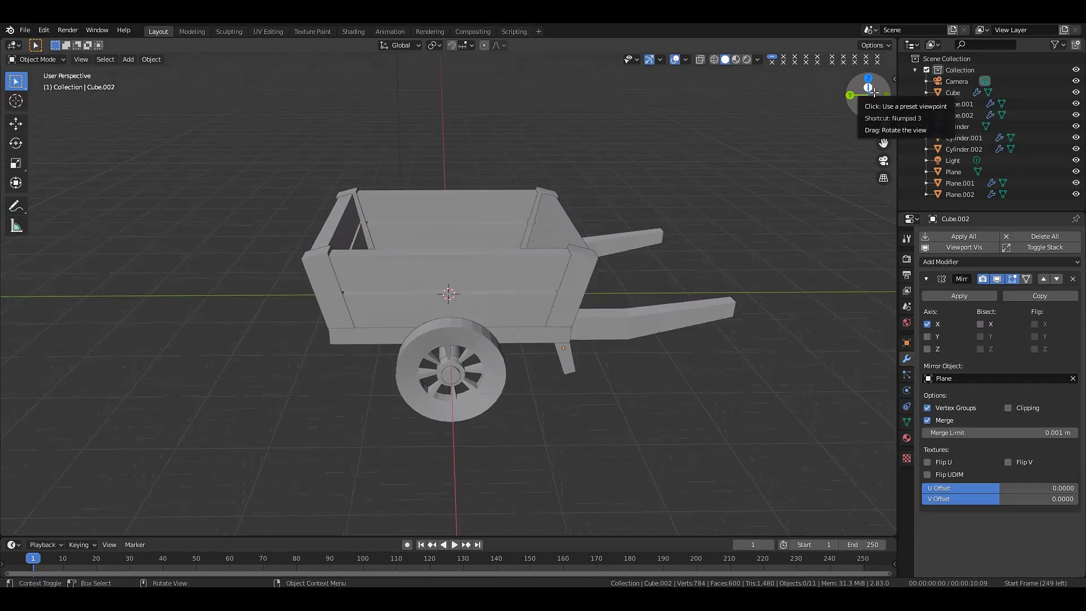
pyautogui.moveTo(874, 92)
pyautogui.mouseDown()
pyautogui.moveTo(870, 116)
pyautogui.moveTo(809, 112)
pyautogui.moveTo(791, 85)
pyautogui.moveTo(889, 111)
pyautogui.moveTo(843, 104)
pyautogui.moveTo(861, 105)
pyautogui.mouseUp()
pyautogui.scroll(1, 690, 144)
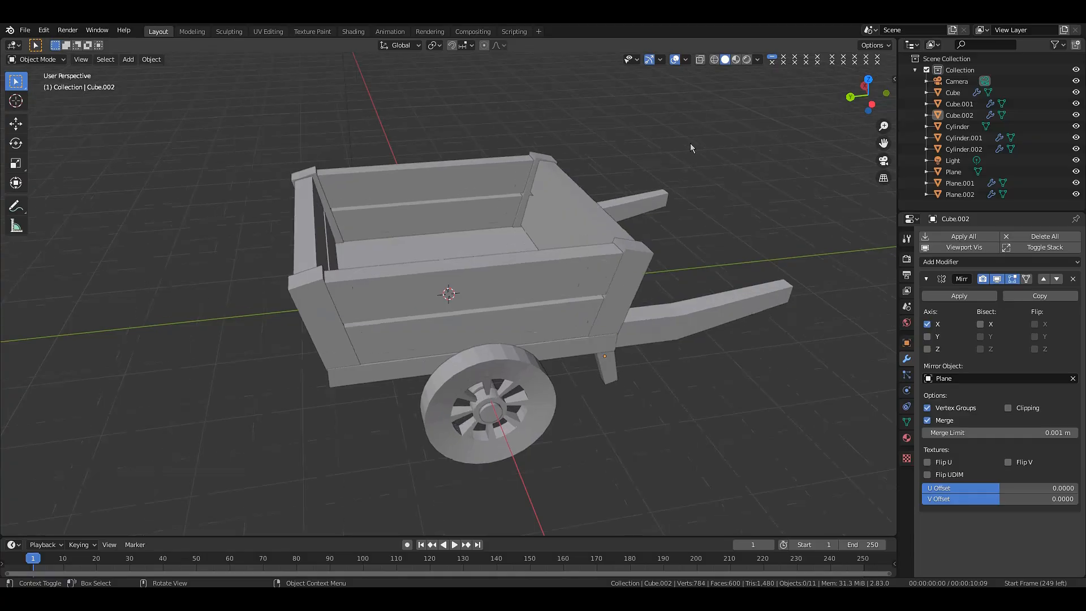
# - Bevel all edges of the long side planks by about 0.06 m in Edit Mode using X-ray, and return to Object Mode
pyautogui.click(529, 277)
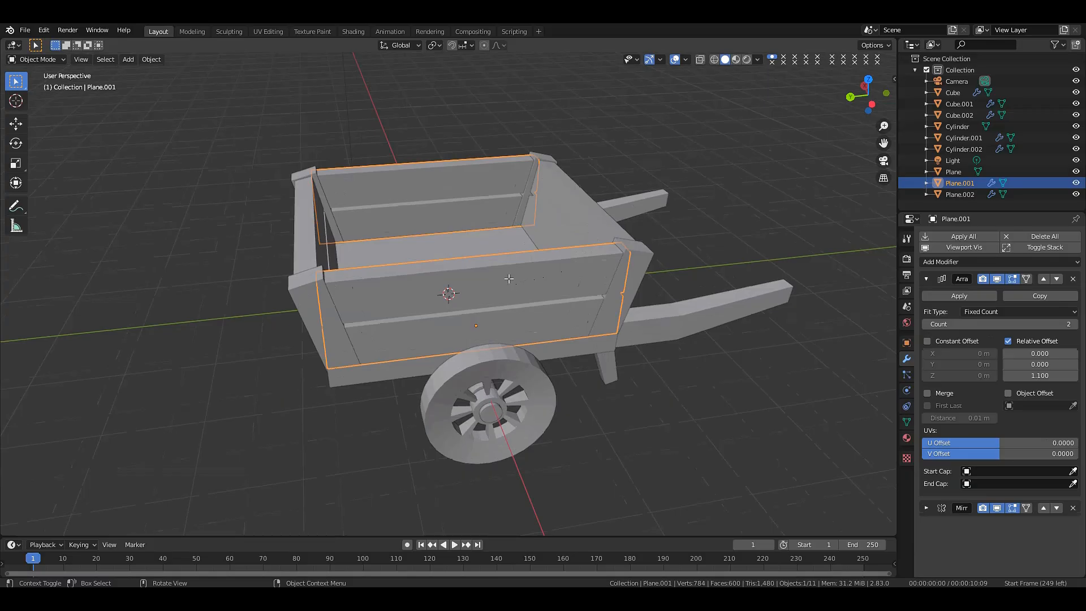
pyautogui.press('Tab')
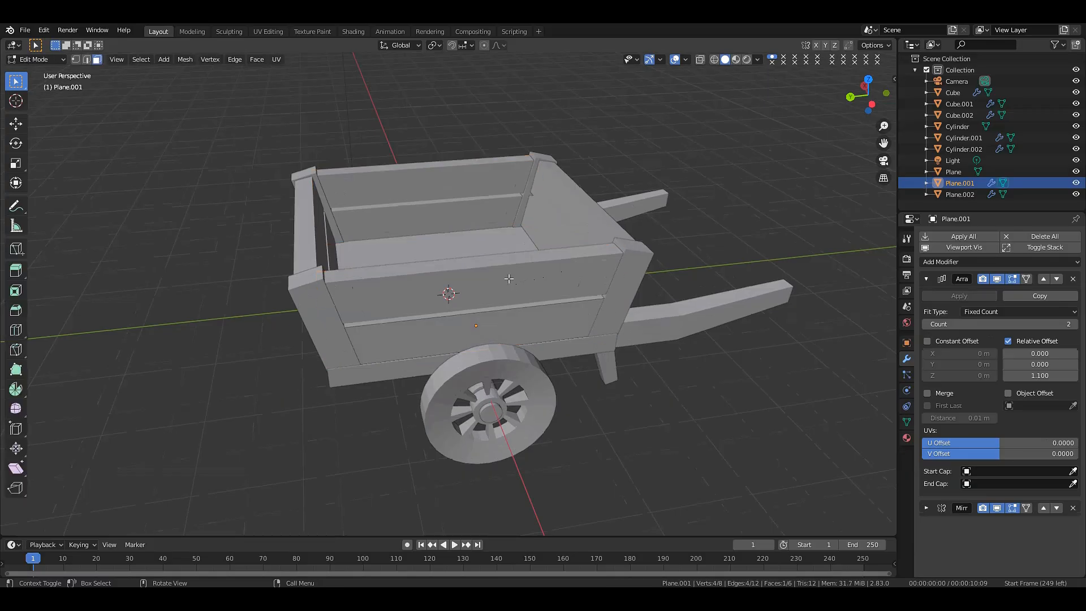
pyautogui.click(700, 61)
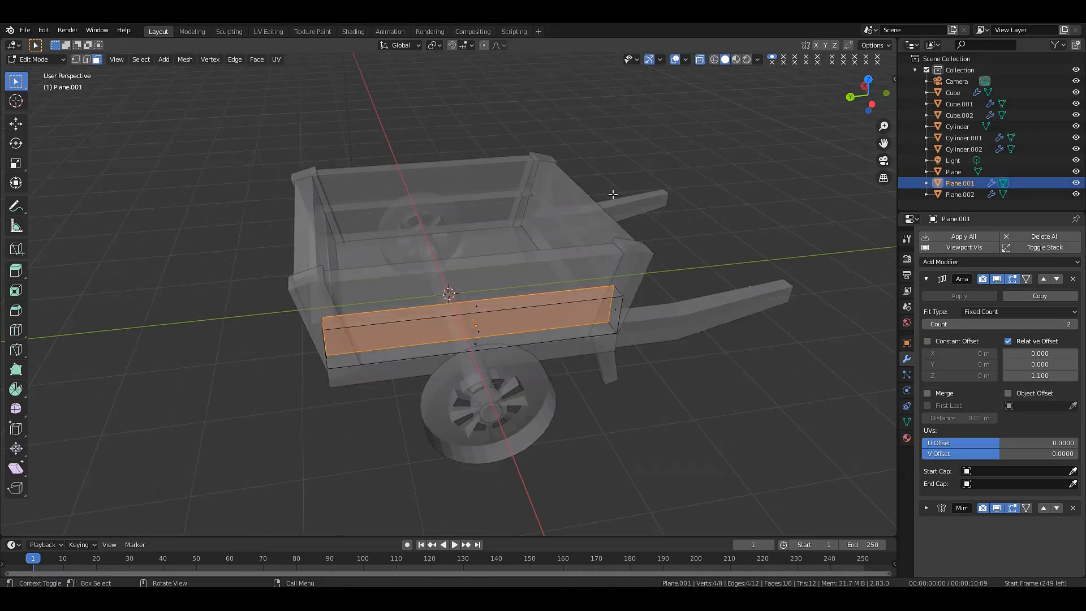
pyautogui.moveTo(872, 104); pyautogui.dragTo(871, 94)
pyautogui.press('a')
pyautogui.press('8')
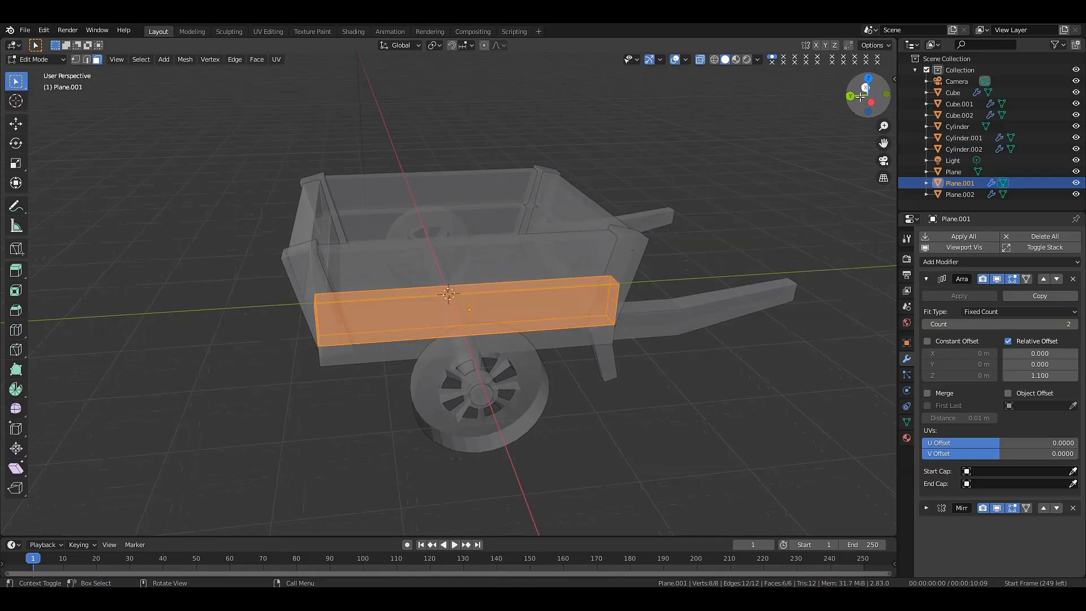
pyautogui.moveTo(865, 91); pyautogui.dragTo(864, 70)
pyautogui.scroll(1, 696, 220)
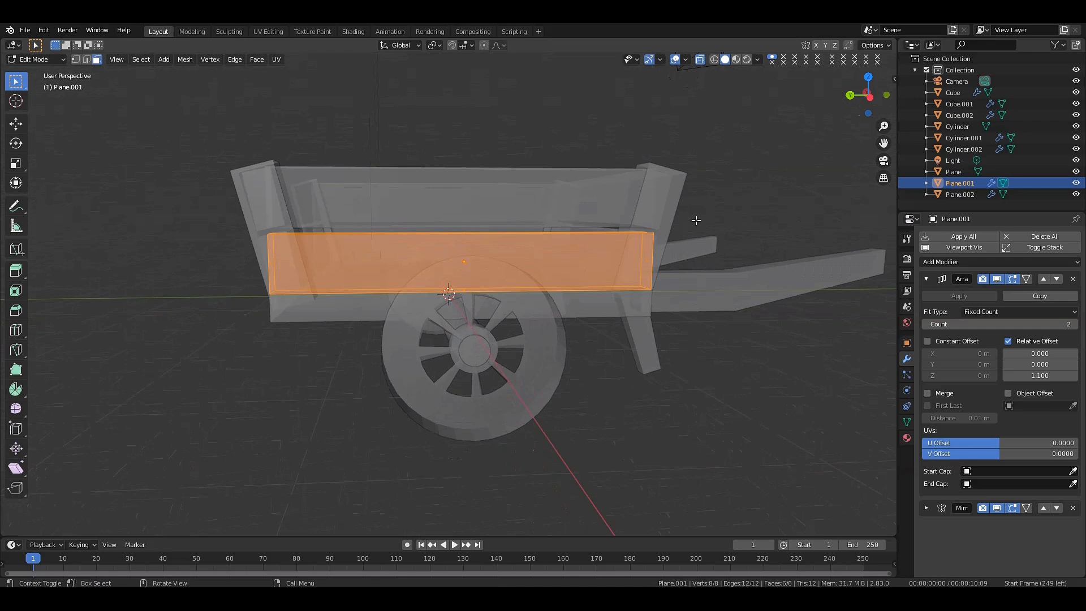
pyautogui.hotkey('ctrl', 'b')
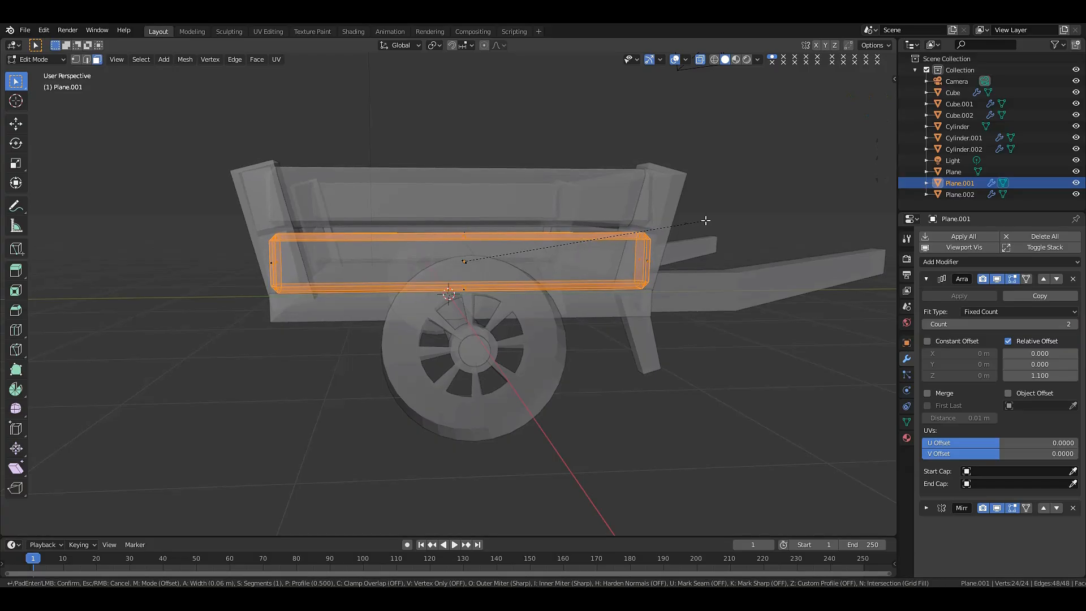
pyautogui.click(705, 220)
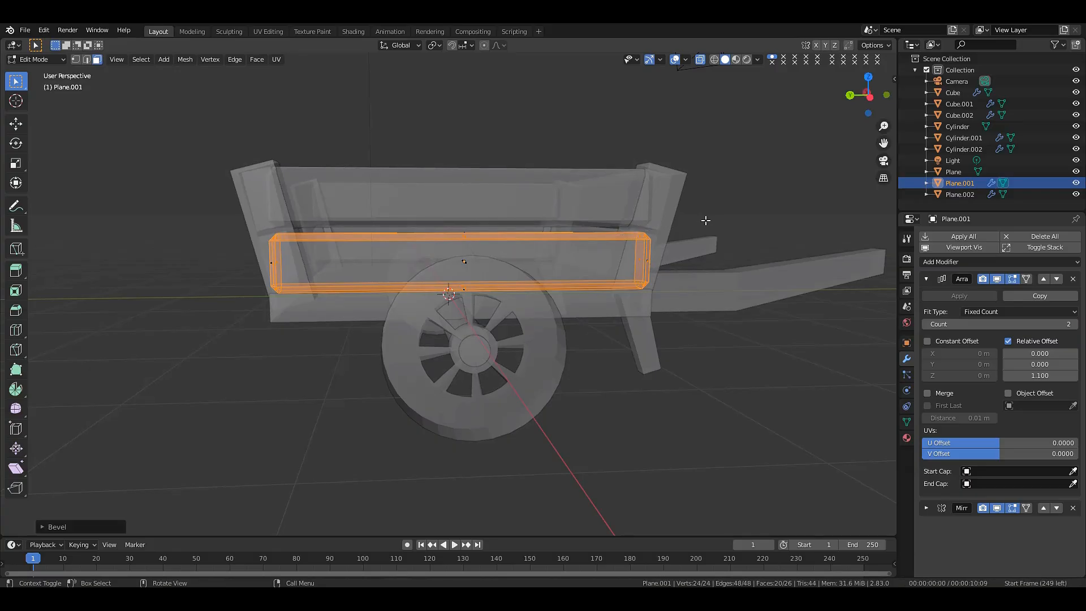
pyautogui.click(701, 62)
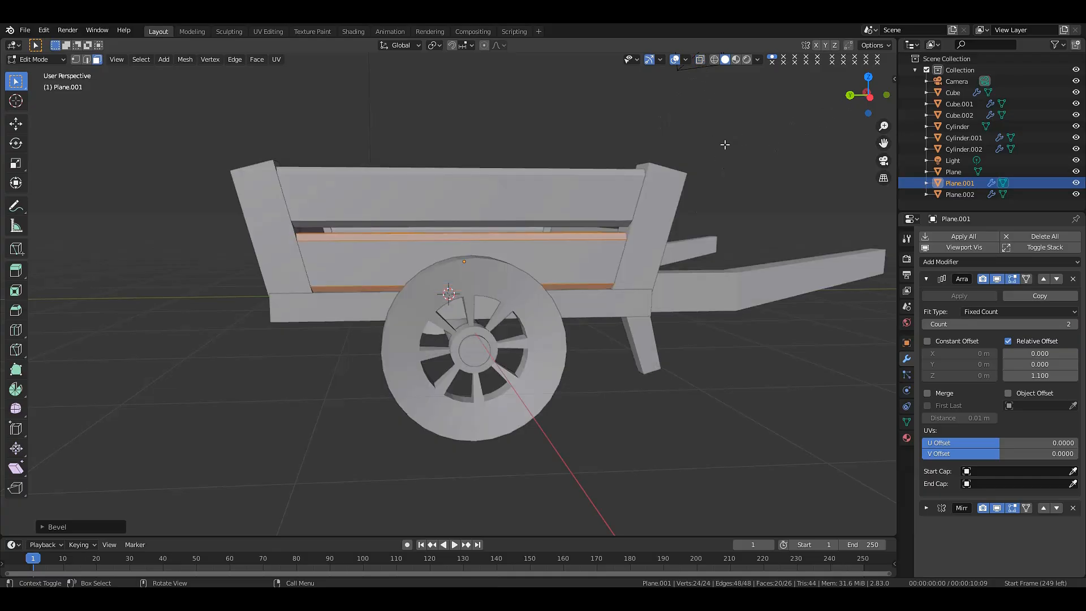
pyautogui.press('Tab')
pyautogui.click(781, 126)
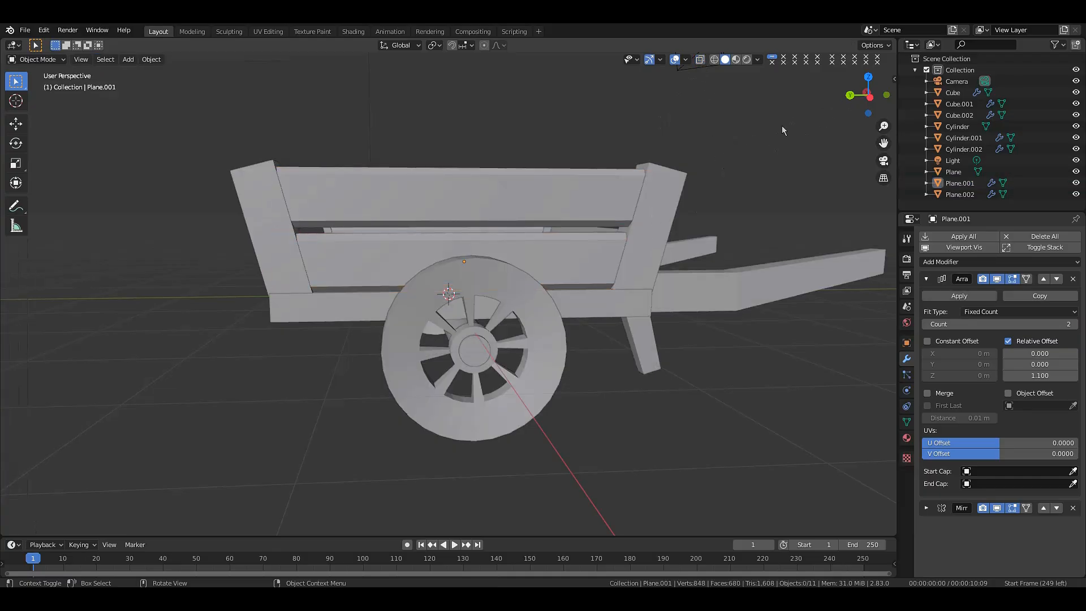
# - Bevel all edges of the front and back planks by about 0.03 m in Edit Mode, and return to Object Mode
pyautogui.moveTo(852, 94)
pyautogui.mouseDown()
pyautogui.moveTo(823, 115)
pyautogui.moveTo(862, 106)
pyautogui.moveTo(853, 94)
pyautogui.mouseUp()
pyautogui.click(524, 266)
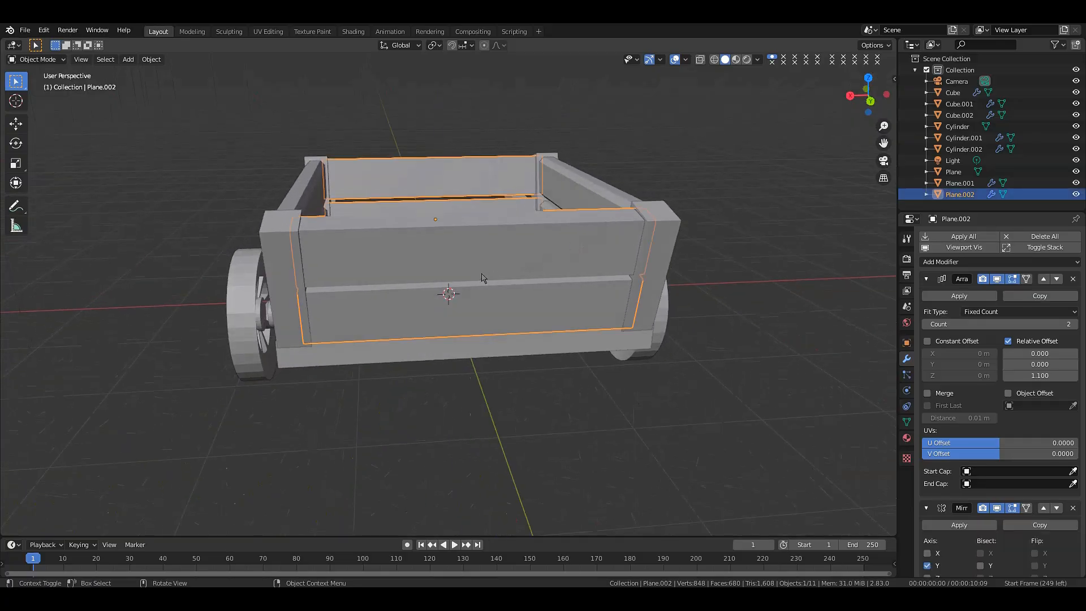
pyautogui.press('Tab')
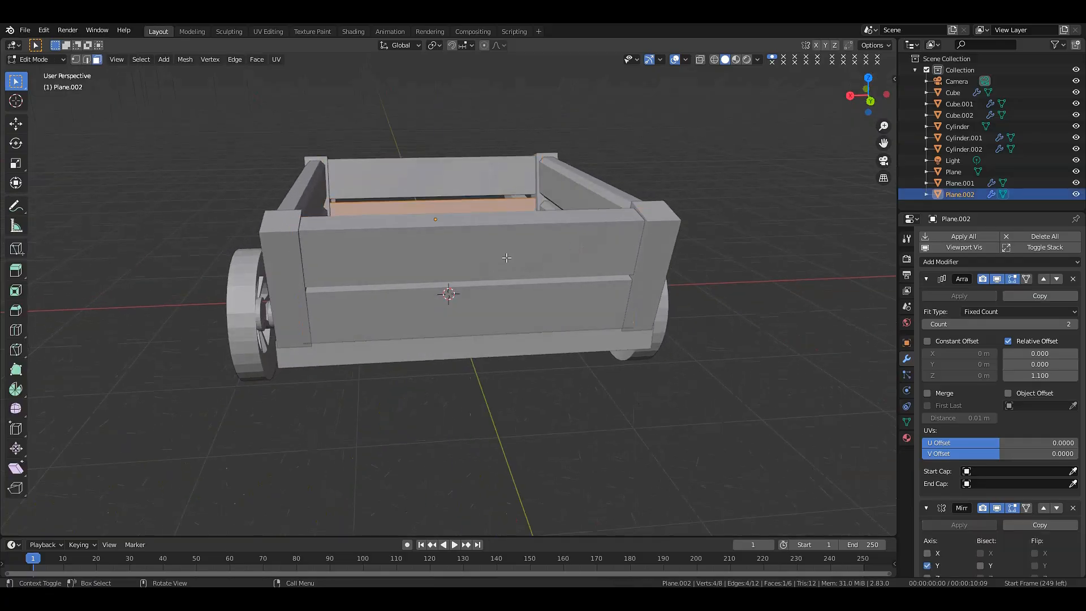
pyautogui.moveTo(863, 94); pyautogui.dragTo(722, 78)
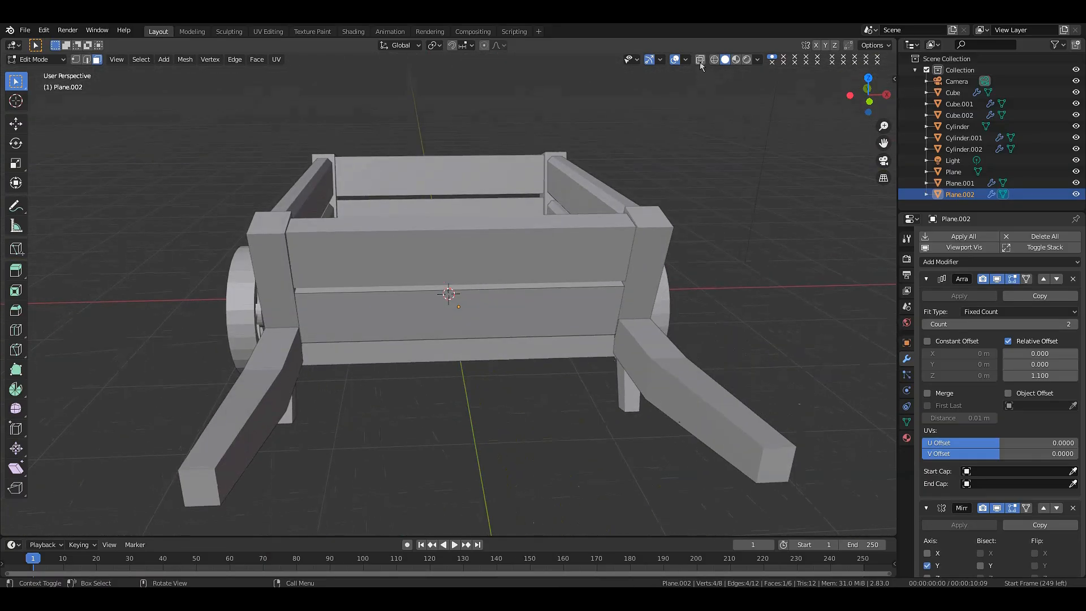
pyautogui.click(701, 60)
pyautogui.hotkey('alt', 'a')
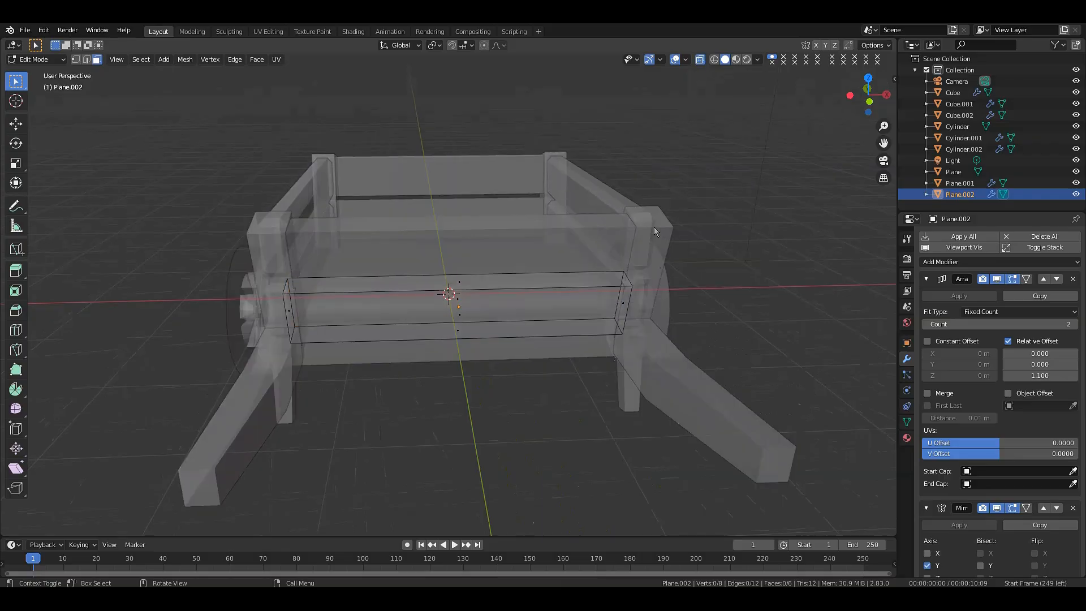
pyautogui.press('a')
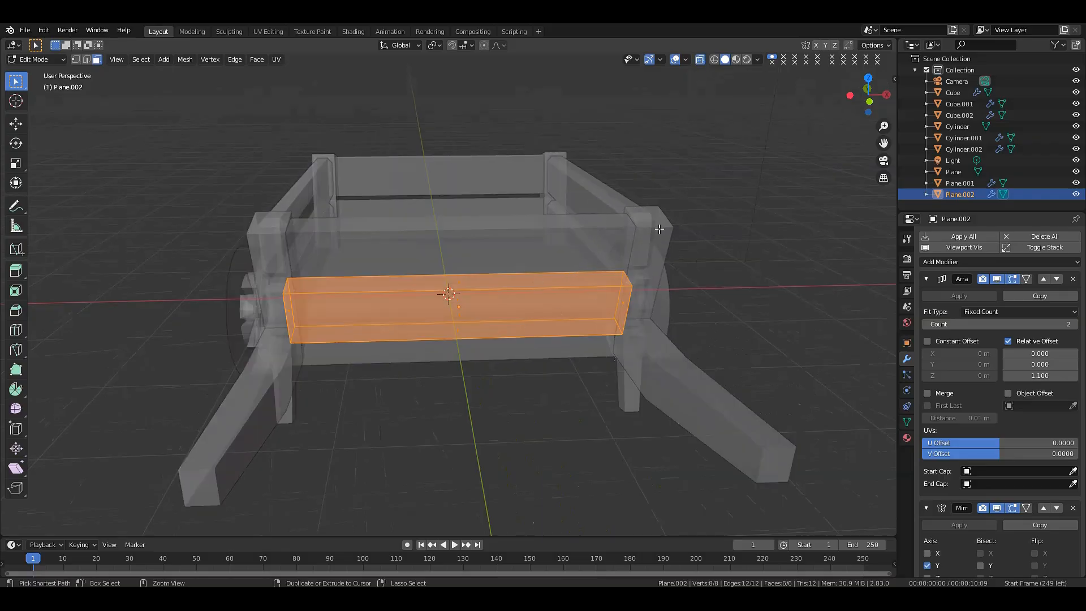
pyautogui.hotkey('ctrl', 'b')
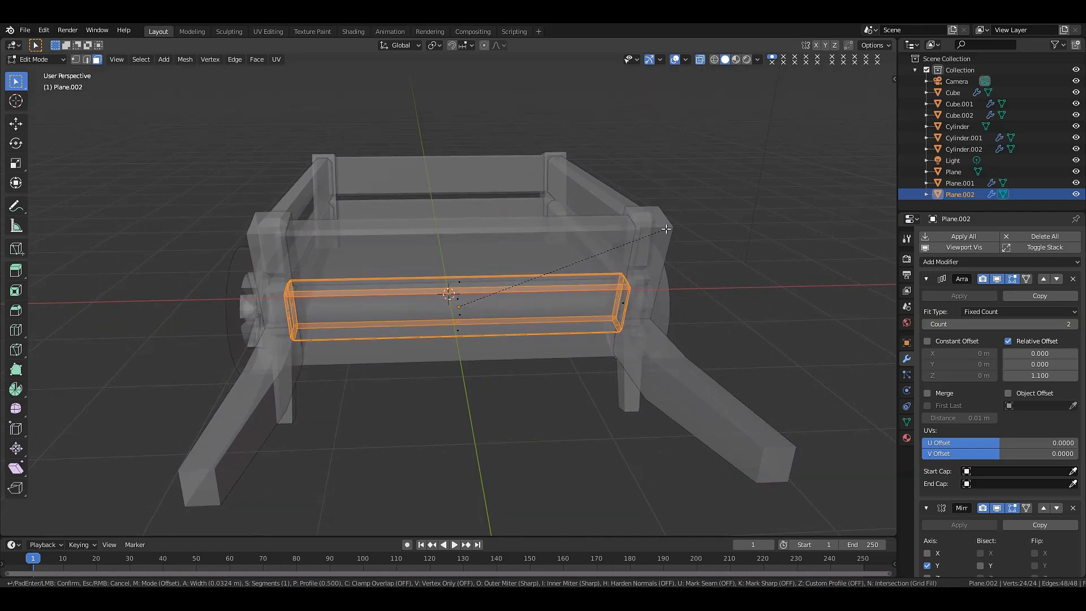
pyautogui.click(666, 229)
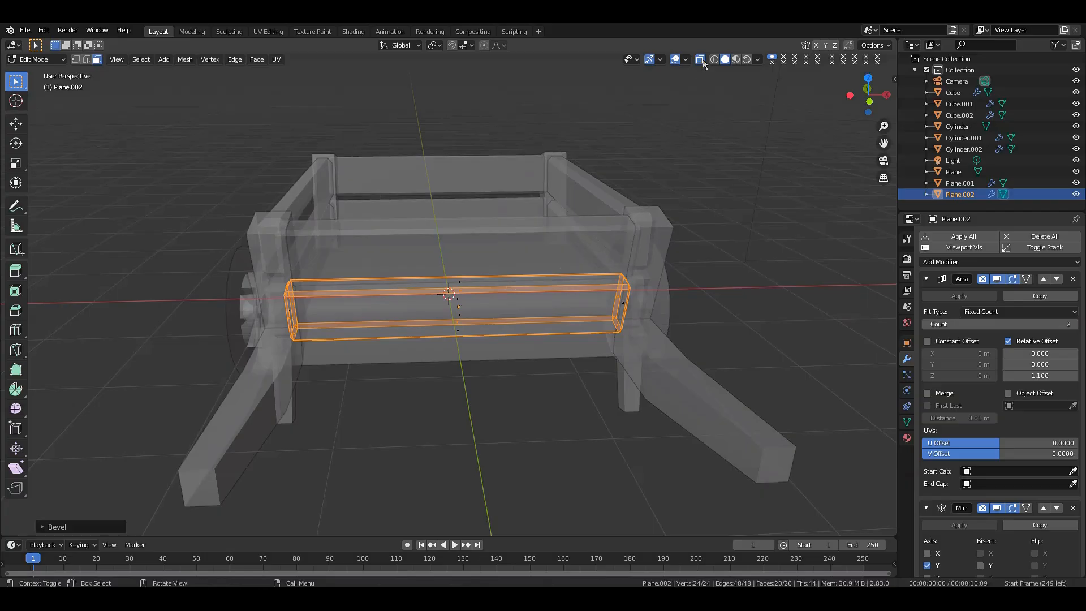
pyautogui.click(704, 63)
pyautogui.press('Tab')
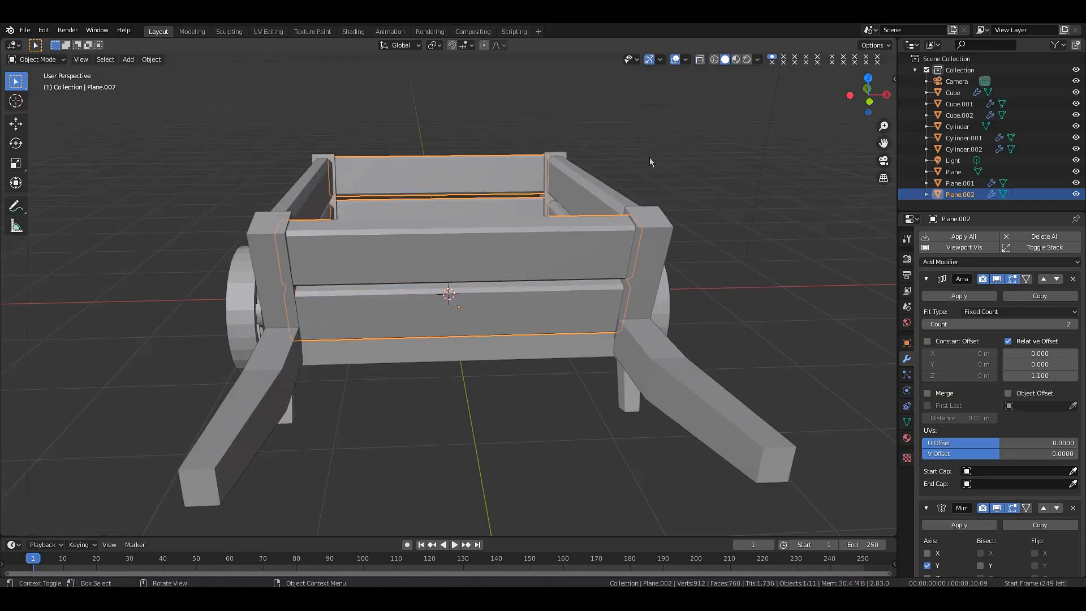
# - Bevel all edges of the slanted corner posts slightly in Edit Mode, return to Object Mode and deselect them
pyautogui.moveTo(868, 93); pyautogui.dragTo(820, 88)
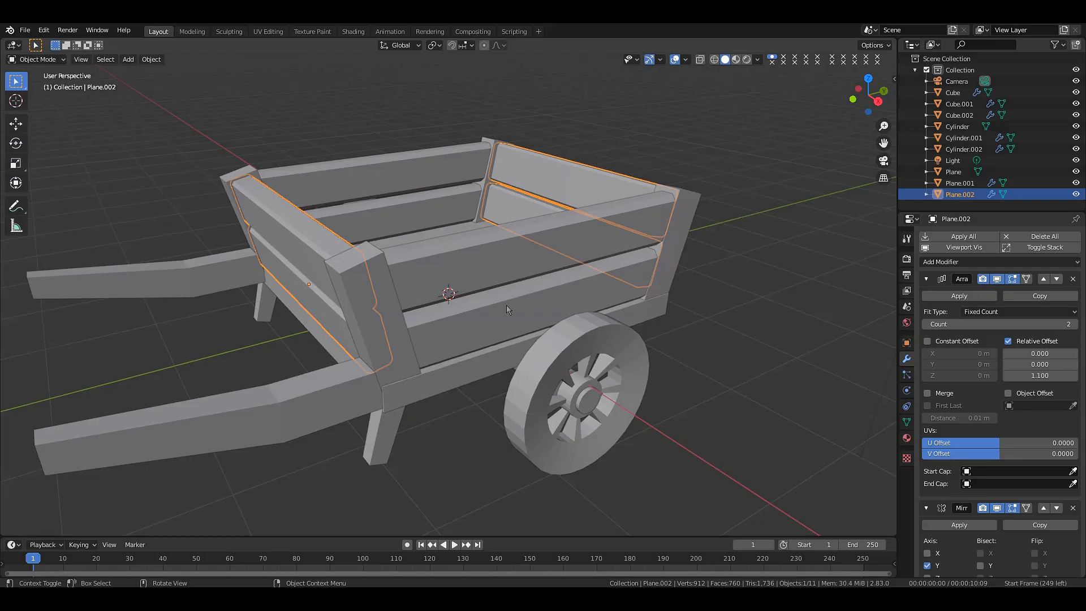
pyautogui.click(352, 282)
pyautogui.press('Tab')
pyautogui.click(700, 61)
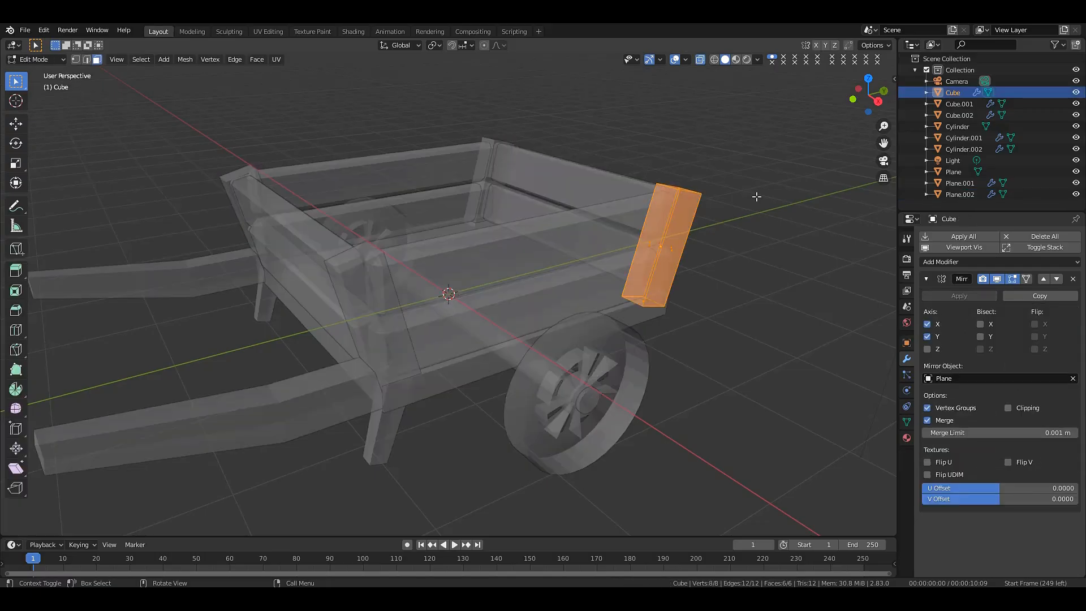
pyautogui.press('a')
pyautogui.moveTo(851, 98); pyautogui.dragTo(790, 99)
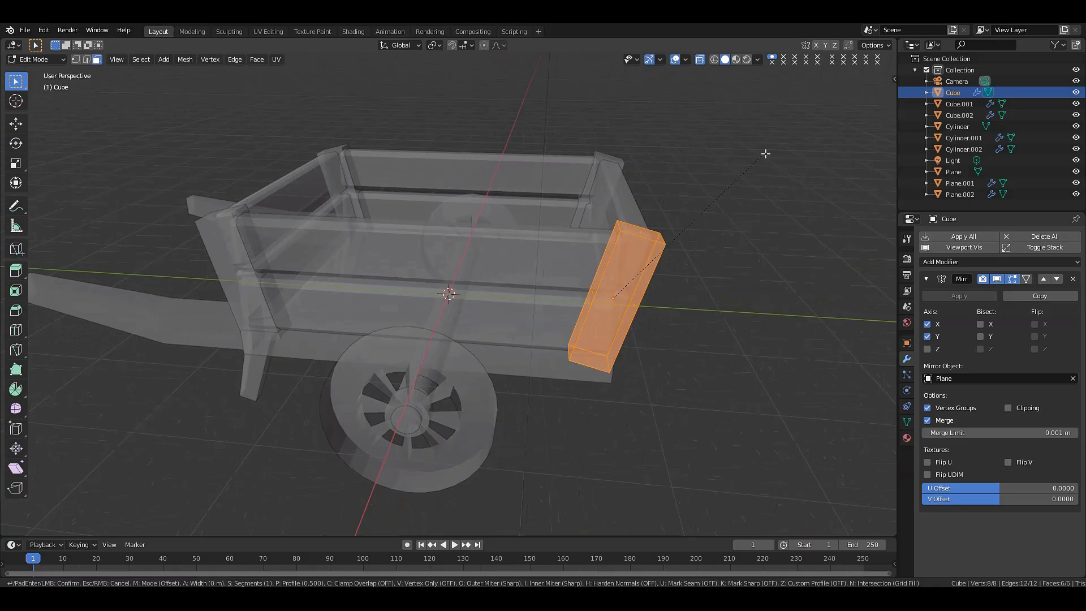
pyautogui.hotkey('ctrl', 'b')
pyautogui.click(768, 153)
pyautogui.click(700, 61)
pyautogui.press('Tab')
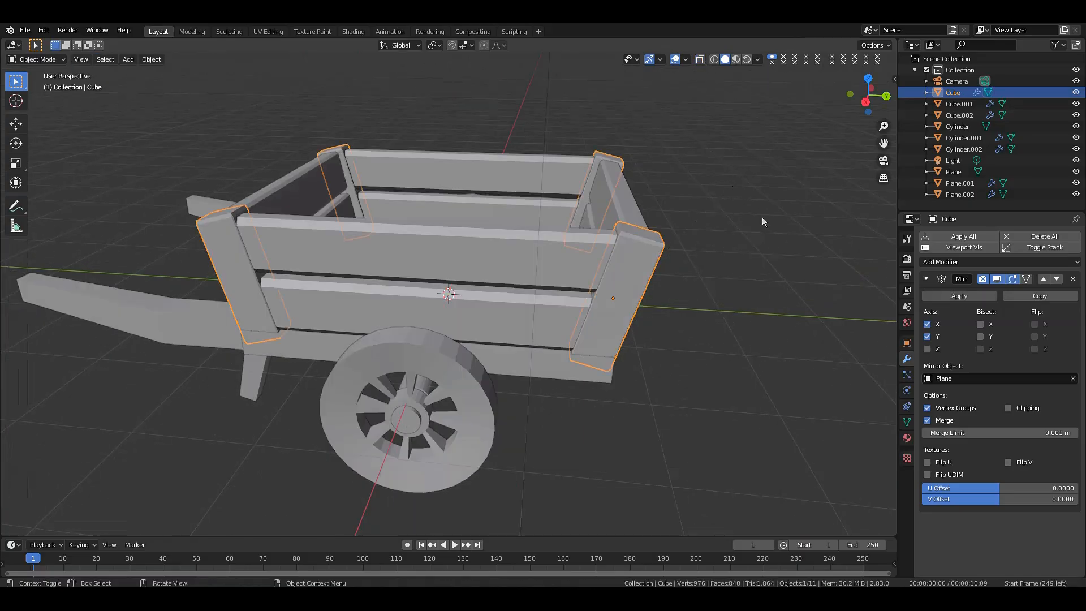
pyautogui.click(793, 165)
# - Bevel all edges of the cart handles by about 0.034 m in Edit Mode, and return to Object Mode
pyautogui.moveTo(868, 96); pyautogui.dragTo(779, 151)
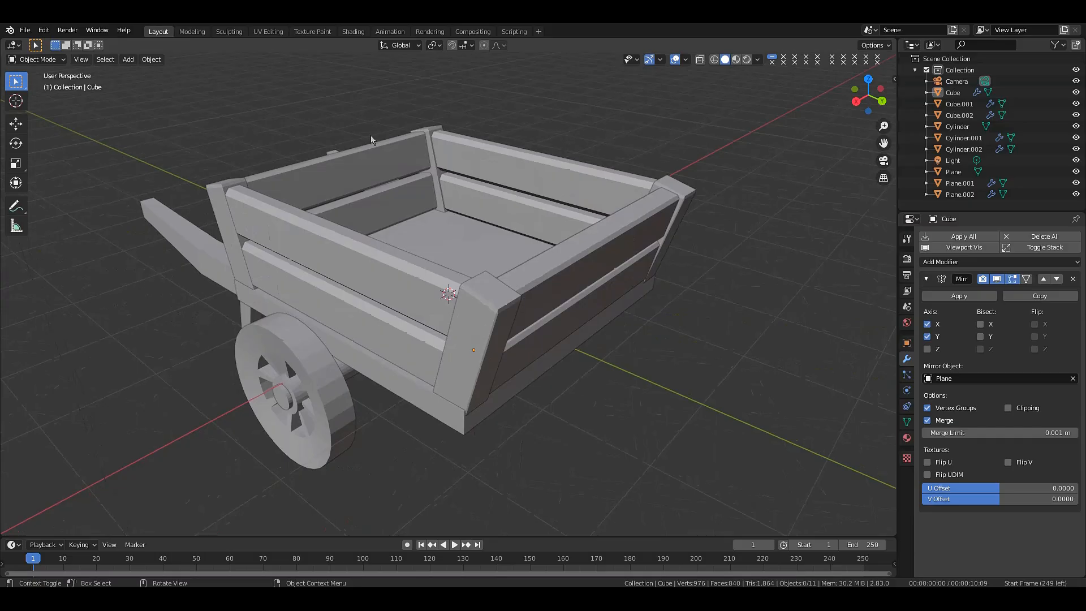
pyautogui.moveTo(868, 93); pyautogui.dragTo(713, 99)
pyautogui.click(679, 389)
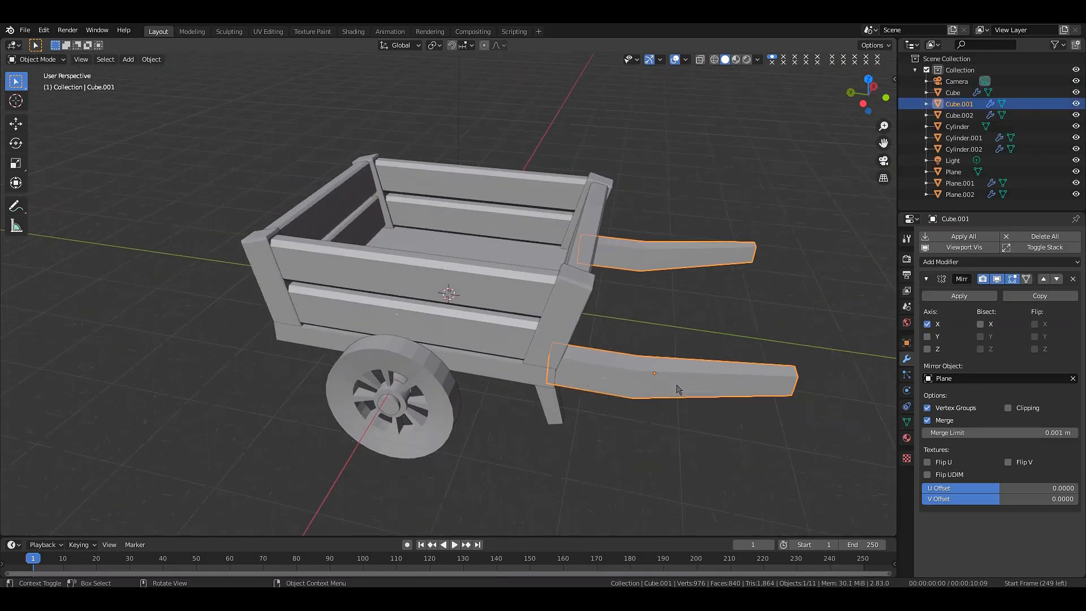
pyautogui.scroll(-2, 677, 389)
pyautogui.press('Tab')
pyautogui.press('a')
pyautogui.hotkey('ctrl', 'b')
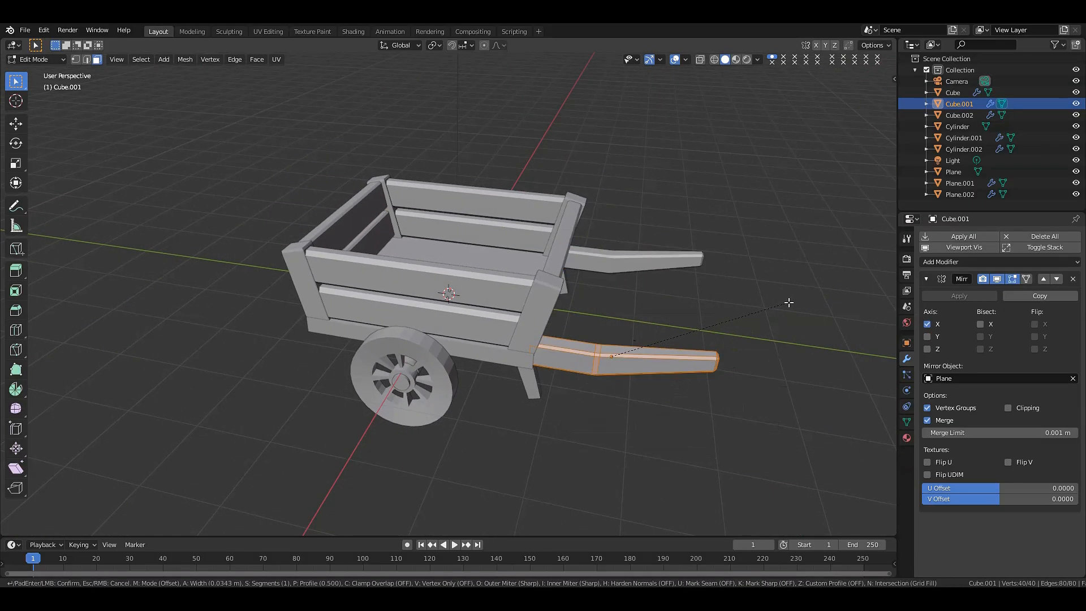
pyautogui.click(789, 303)
pyautogui.press('Tab')
# - Bevel all edges of the support legs slightly in Edit Mode, and return to Object Mode
pyautogui.moveTo(866, 95); pyautogui.dragTo(861, 54)
pyautogui.click(529, 330)
pyautogui.press('Tab')
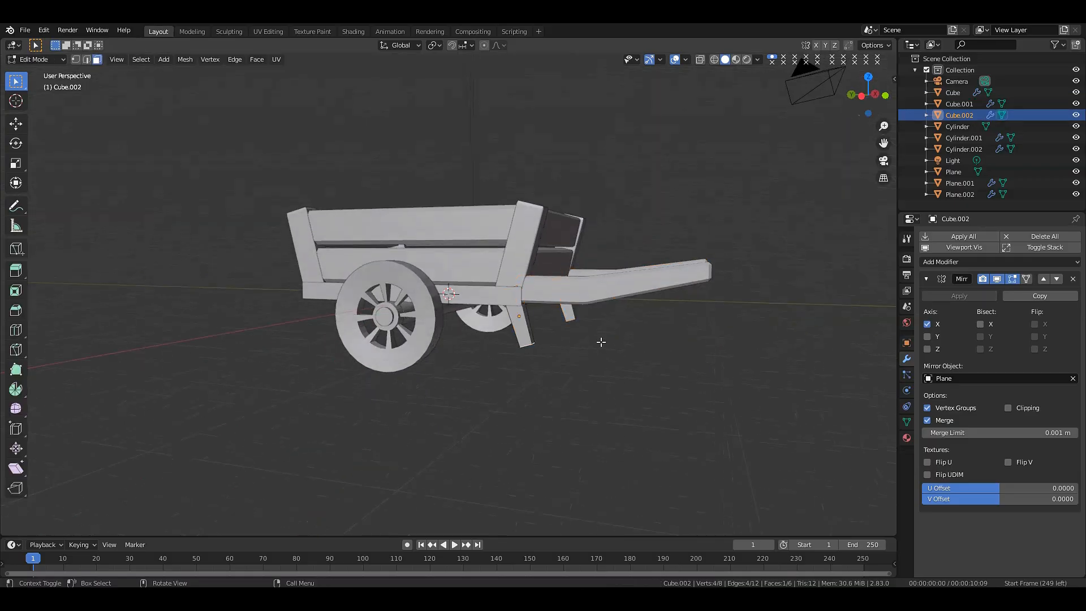
pyautogui.press('a')
pyautogui.hotkey('ctrl', 'b')
pyautogui.click(606, 342)
pyautogui.press('Tab')
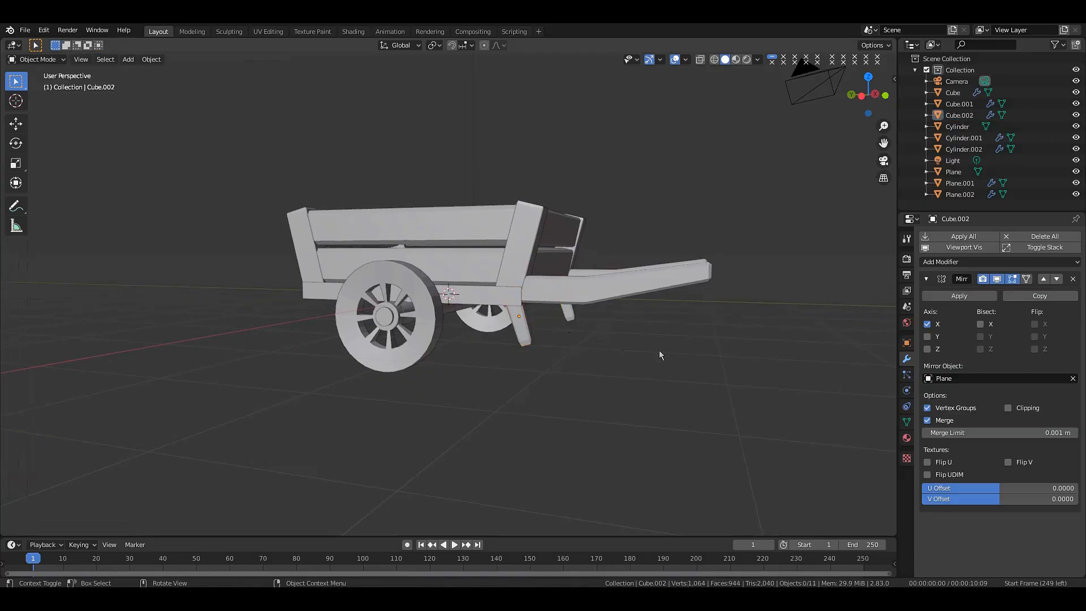
# - Bevel all edges of the spoked wheels by about 0.038 m in Edit Mode, and return to Object Mode
pyautogui.scroll(2, 660, 352)
pyautogui.moveTo(867, 96)
pyautogui.mouseDown()
pyautogui.moveTo(894, 106)
pyautogui.moveTo(851, 86)
pyautogui.mouseUp()
pyautogui.click(619, 339)
pyautogui.press('Tab')
pyautogui.press('a')
pyautogui.hotkey('ctrl', 'b')
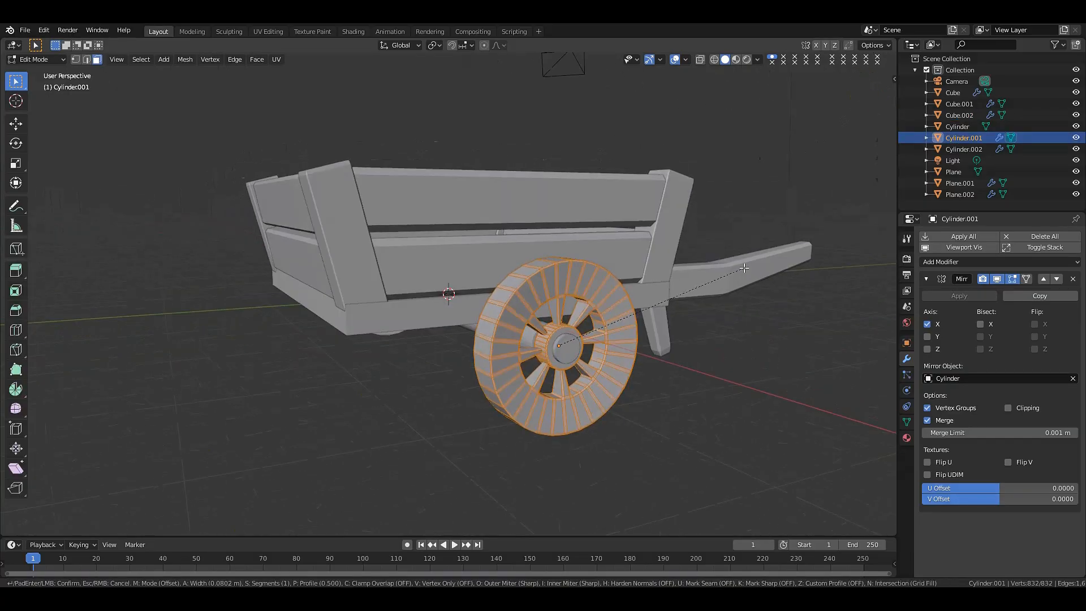
pyautogui.press('0')
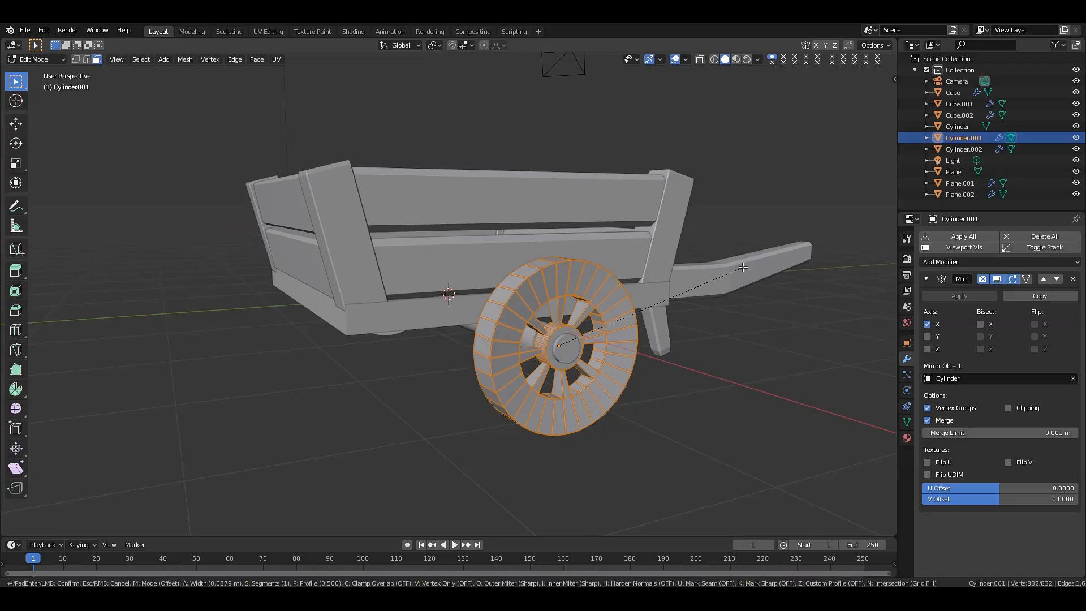
pyautogui.click(743, 267)
pyautogui.moveTo(861, 94); pyautogui.dragTo(1085, 103)
pyautogui.moveTo(857, 83); pyautogui.dragTo(720, 193)
pyautogui.press('Tab')
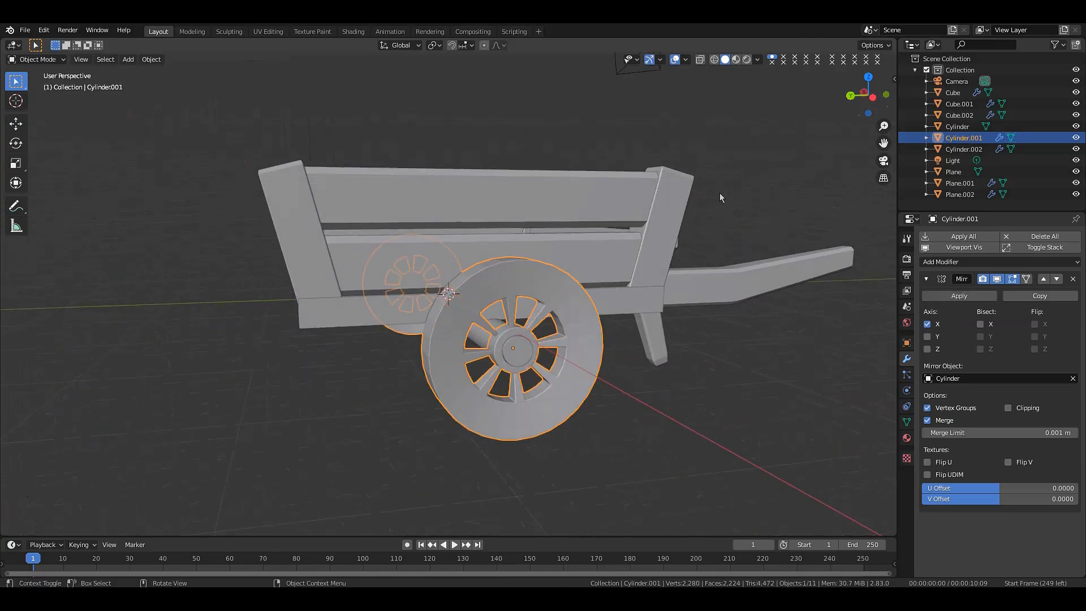
pyautogui.click(519, 349)
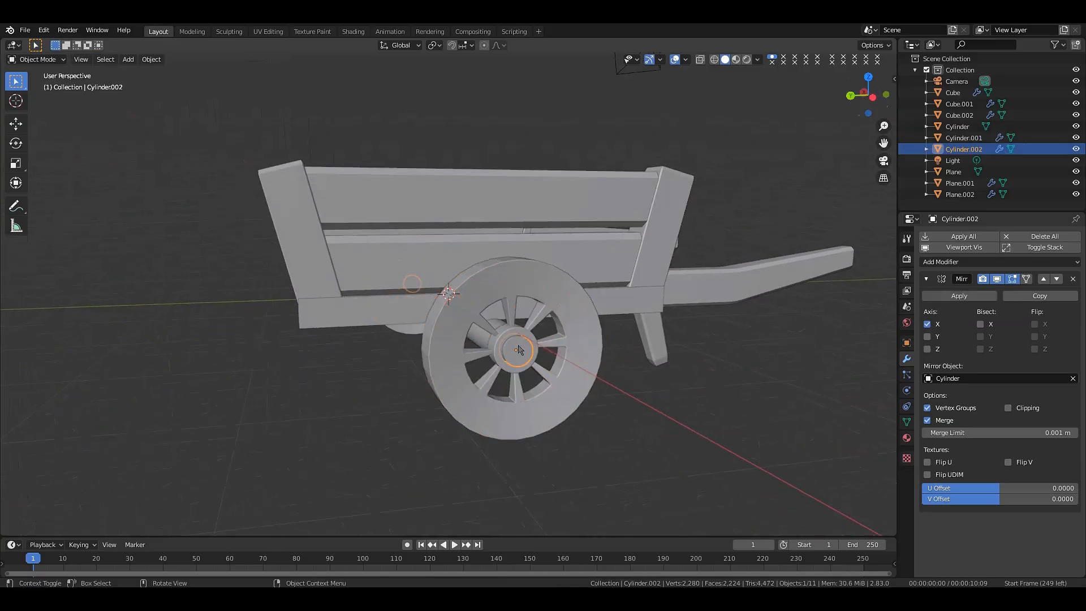
pyautogui.moveTo(868, 95); pyautogui.dragTo(803, 103)
pyautogui.press('Tab')
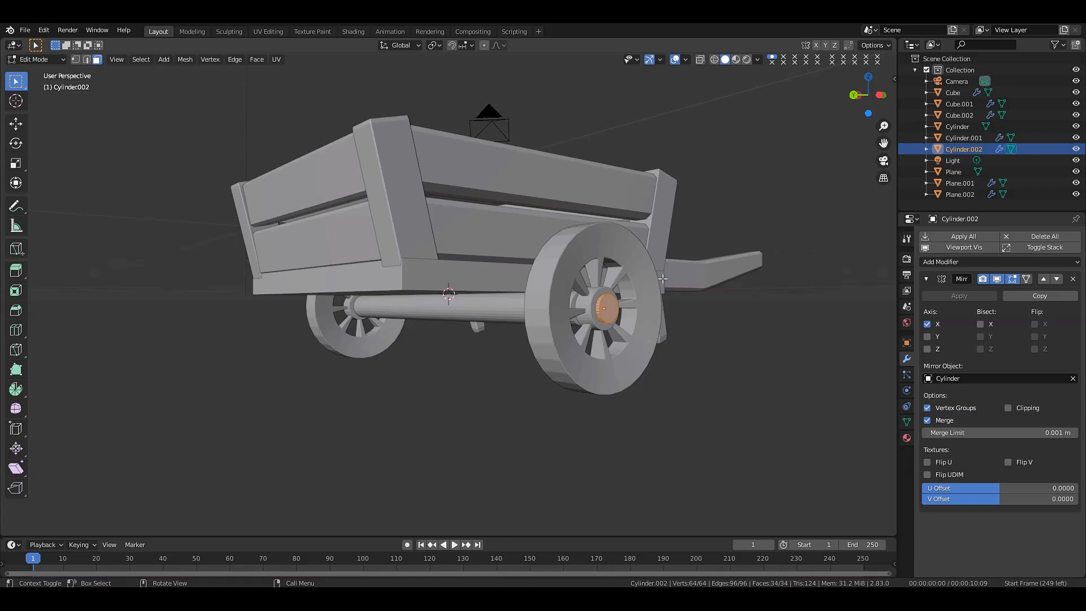
pyautogui.press('Tab')
pyautogui.scroll(-2, 664, 283)
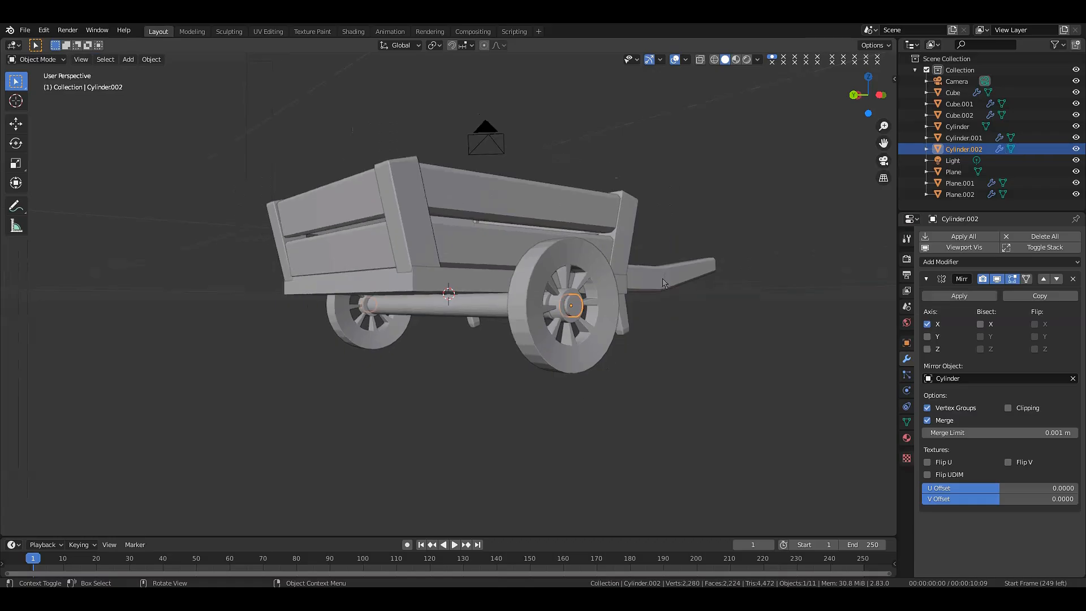
pyautogui.click(778, 120)
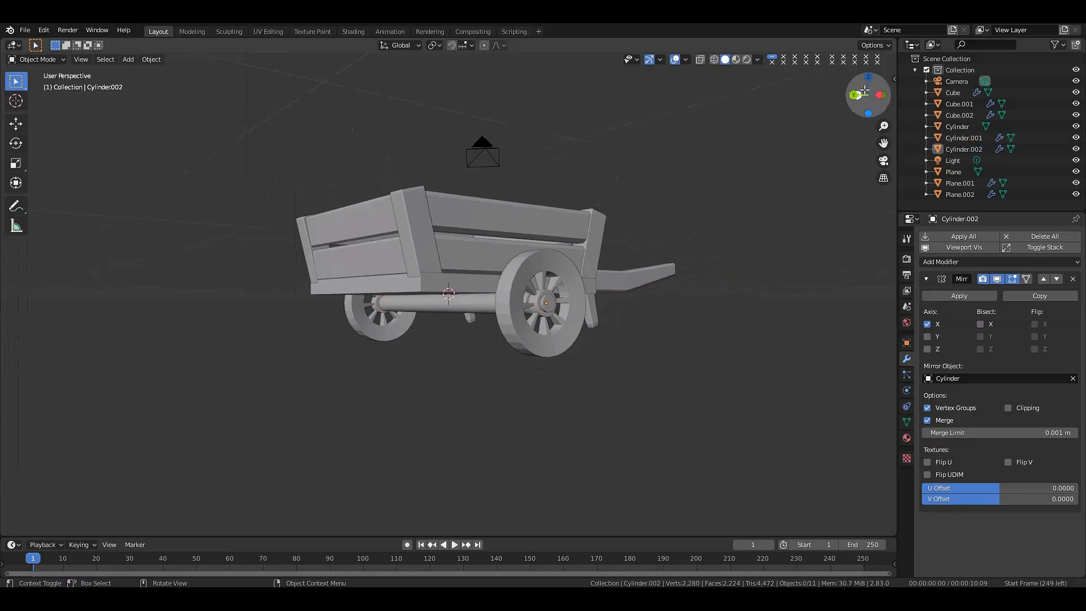
# - Bevel all edges of the cart's floor board by about 0.022 m in Edit Mode, return to Object Mode and deselect it
pyautogui.moveTo(867, 94); pyautogui.dragTo(722, 44)
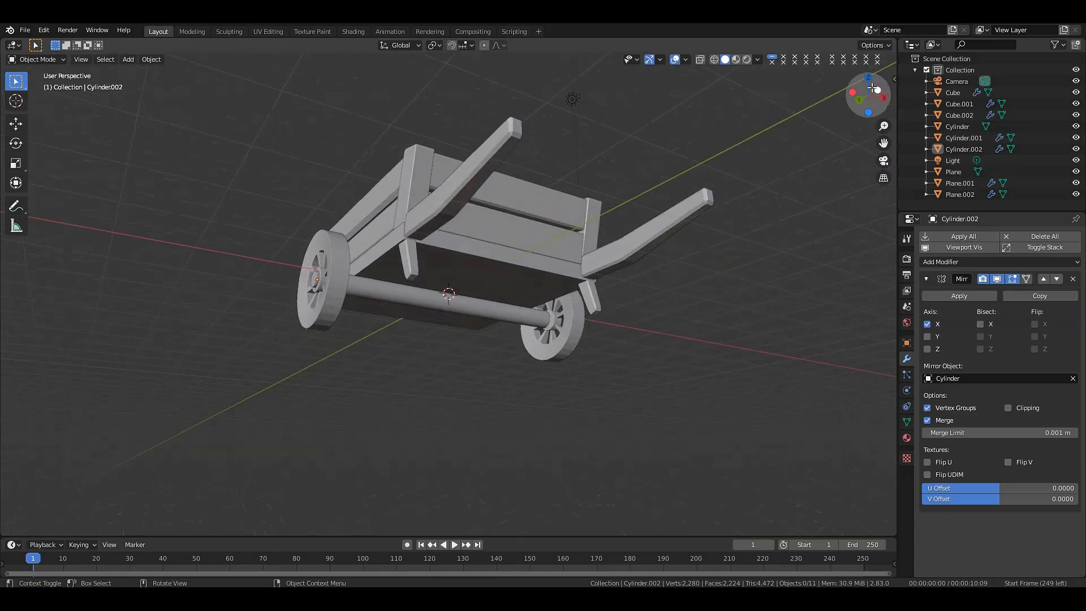
pyautogui.click(491, 277)
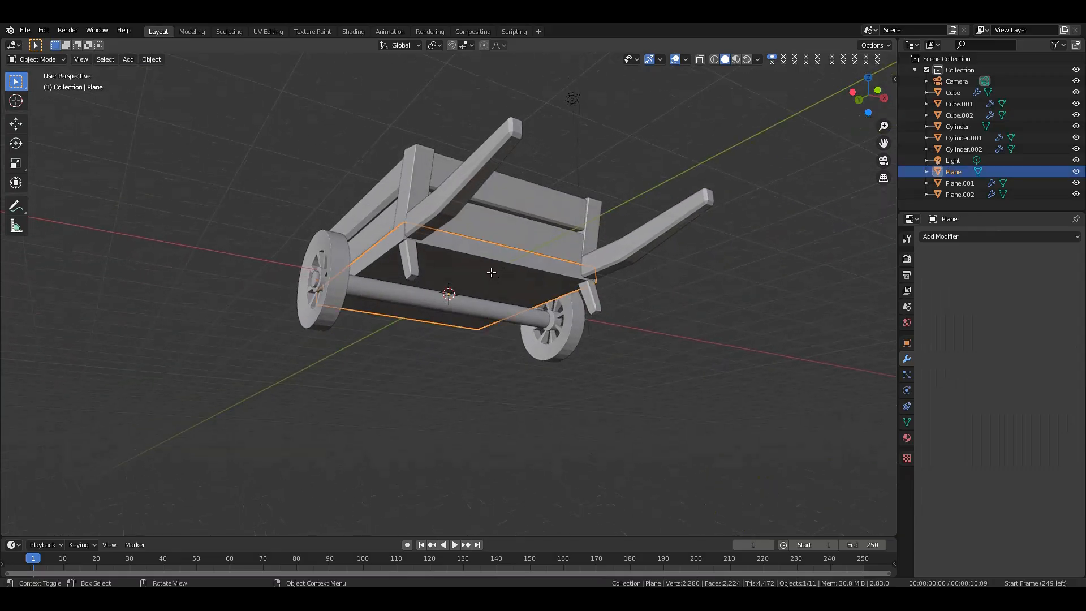
pyautogui.press('Tab')
pyautogui.press('a')
pyautogui.press('a')
pyautogui.press('a')
pyautogui.press('a')
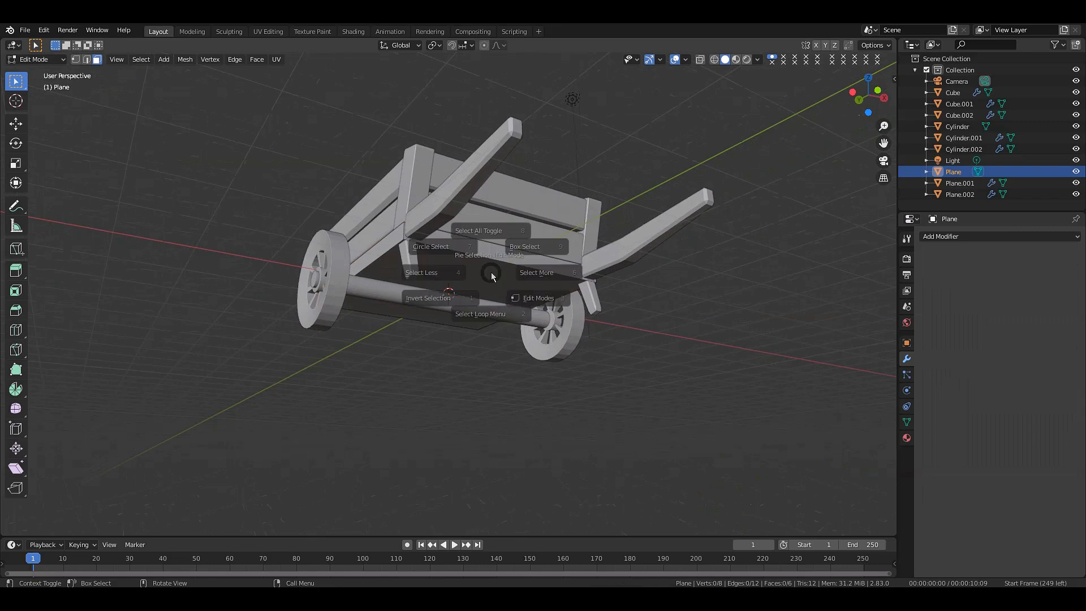
pyautogui.hotkey('ctrl', 'b')
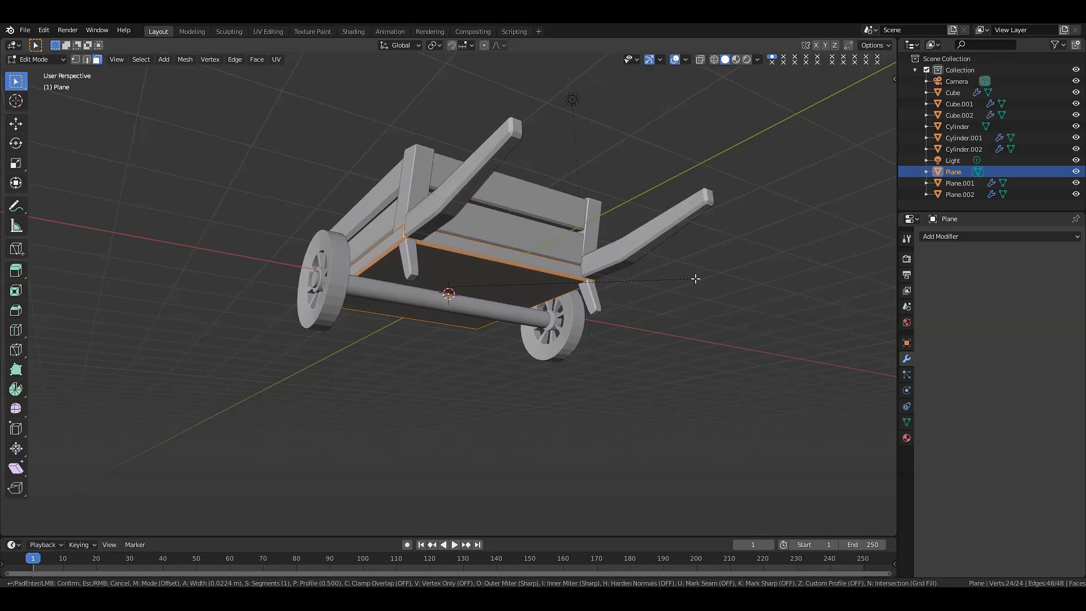
pyautogui.click(695, 279)
pyautogui.press('Tab')
pyautogui.click(773, 171)
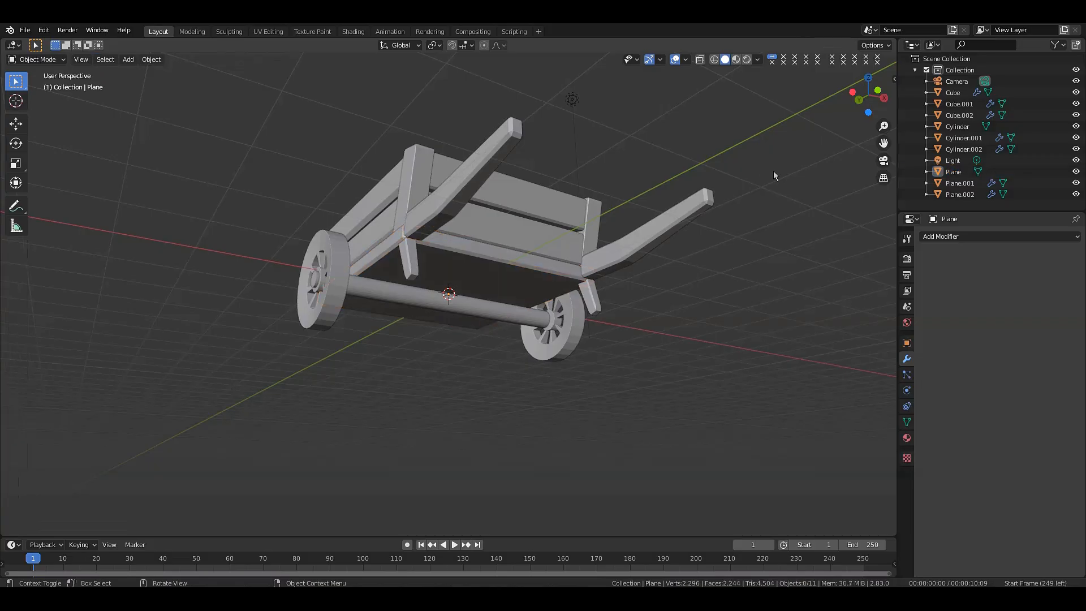
# - Shorten the axle between the wheels slightly by scaling it along the X axis
pyautogui.moveTo(868, 95)
pyautogui.mouseDown()
pyautogui.moveTo(883, 73)
pyautogui.moveTo(882, 96)
pyautogui.moveTo(854, 101)
pyautogui.moveTo(713, 82)
pyautogui.moveTo(829, 95)
pyautogui.moveTo(772, 97)
pyautogui.moveTo(838, 112)
pyautogui.moveTo(870, 85)
pyautogui.mouseUp()
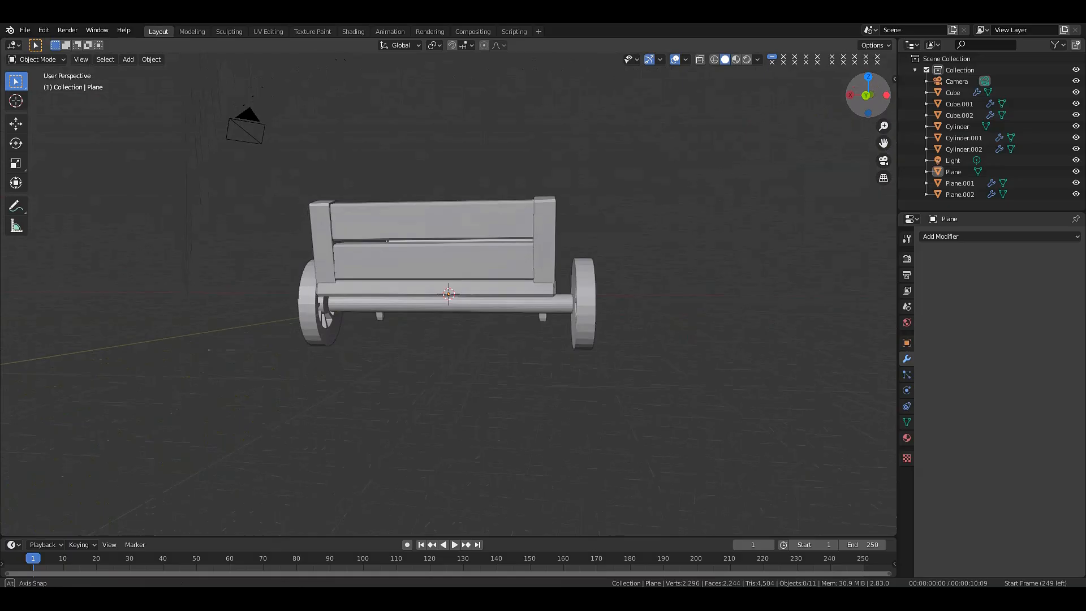
pyautogui.moveTo(868, 95)
pyautogui.mouseDown()
pyautogui.moveTo(862, 86)
pyautogui.moveTo(872, 91)
pyautogui.moveTo(862, 111)
pyautogui.mouseUp()
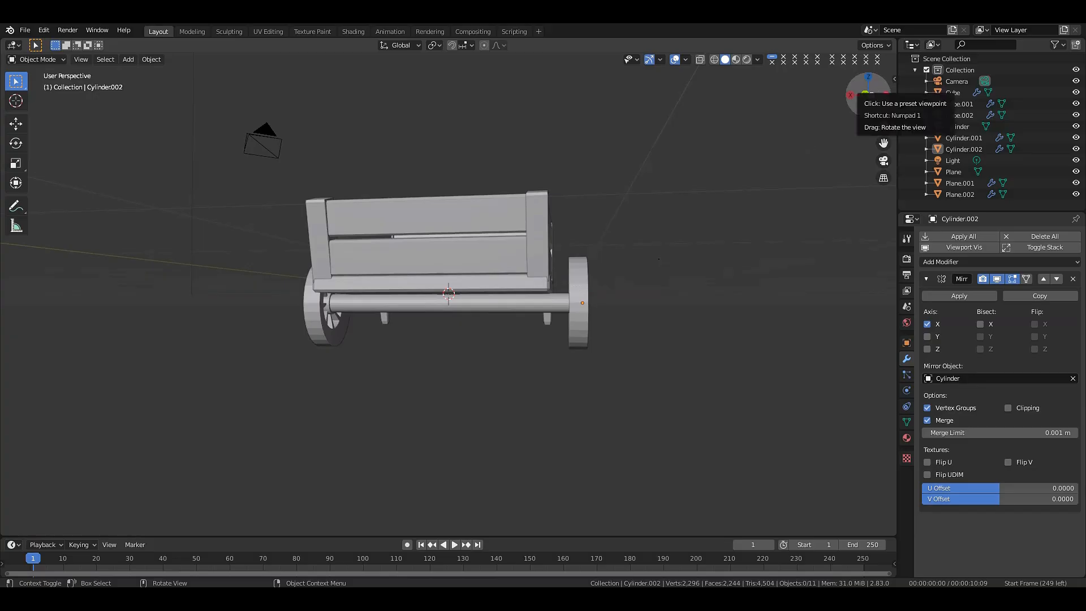
pyautogui.moveTo(866, 93); pyautogui.dragTo(860, 110)
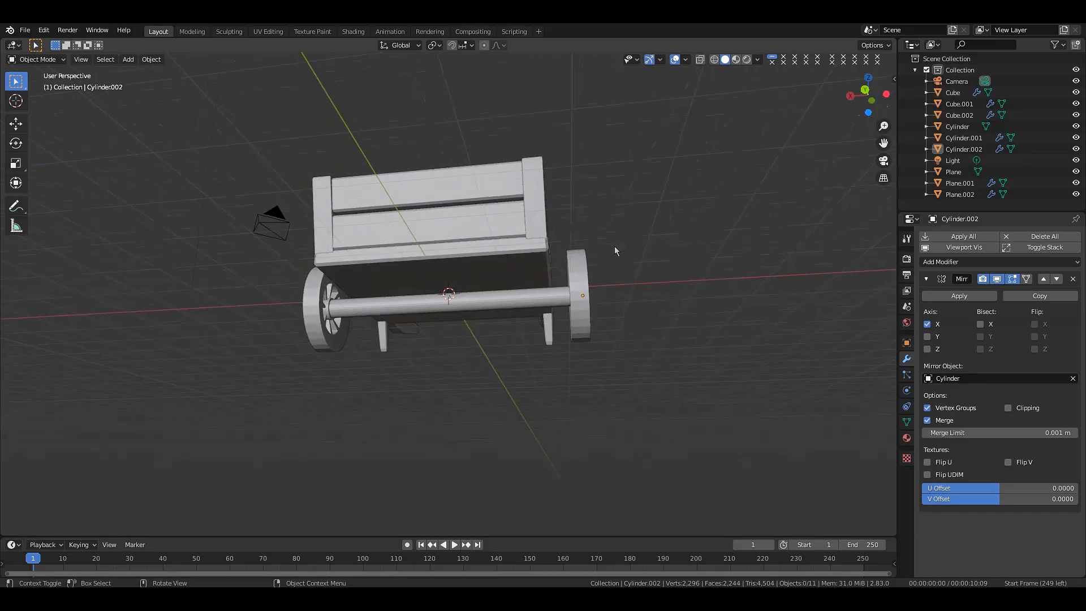
pyautogui.click(533, 300)
pyautogui.press('s')
pyautogui.press('x')
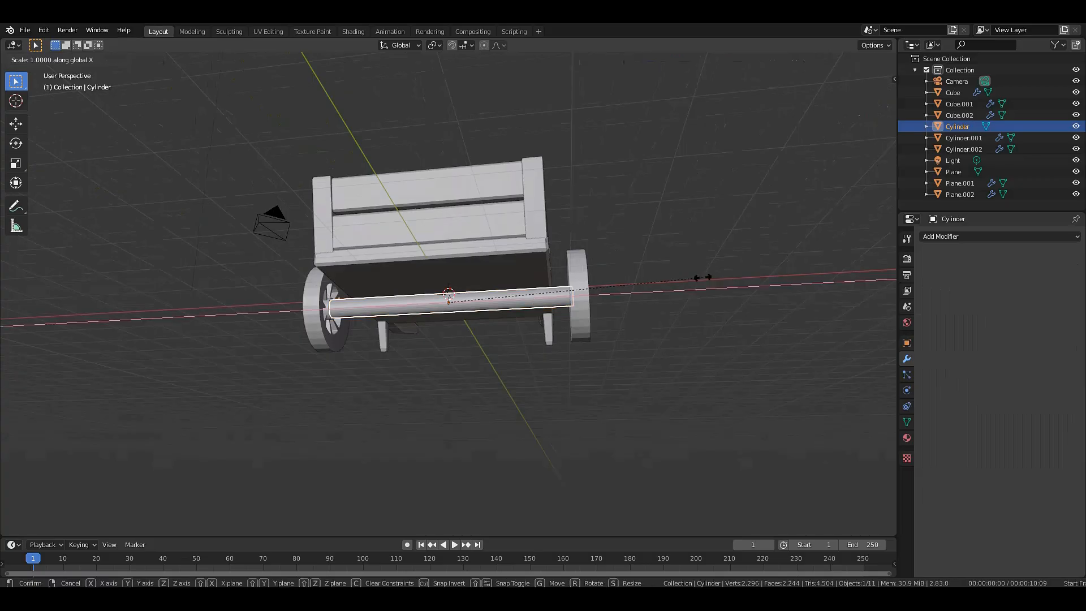
pyautogui.click(678, 279)
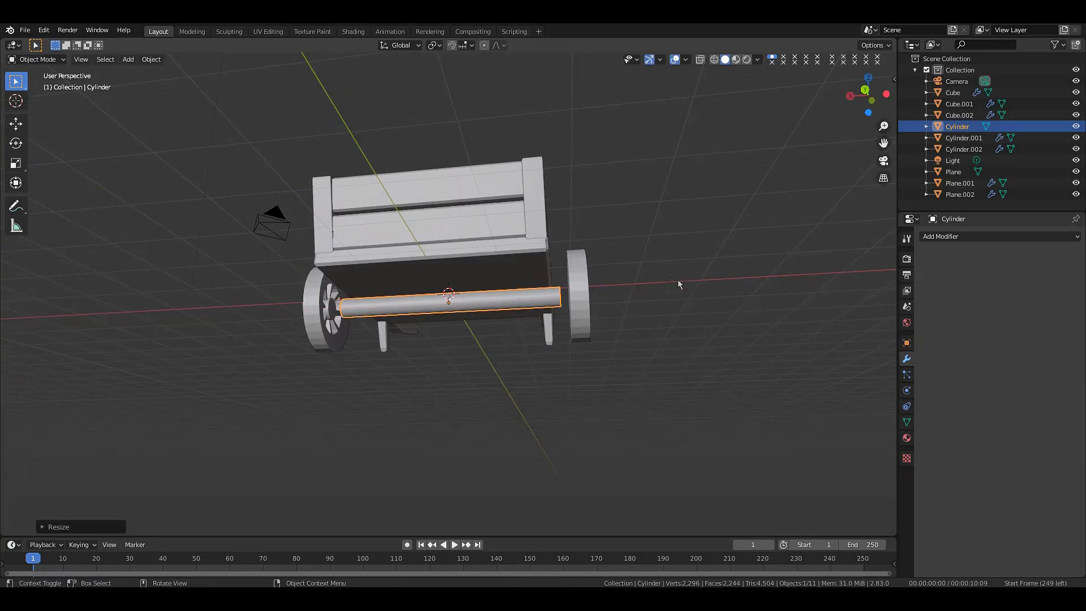
# - Move the wheels together with their hub caps inward along the X axis by about 0.24 m, and deselect them
pyautogui.moveTo(870, 94); pyautogui.dragTo(832, 154)
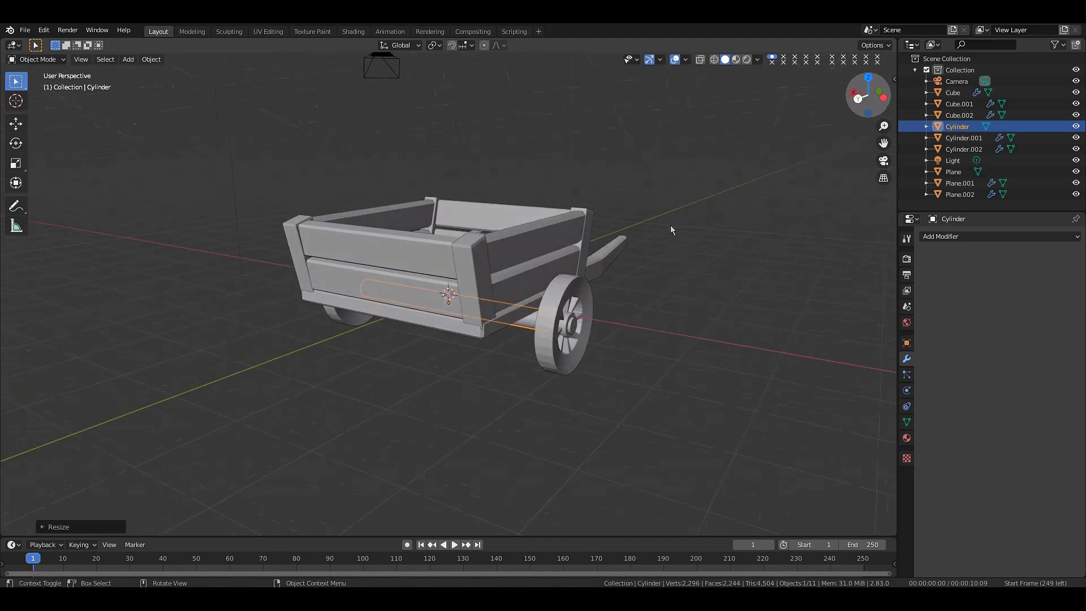
pyautogui.click(569, 287)
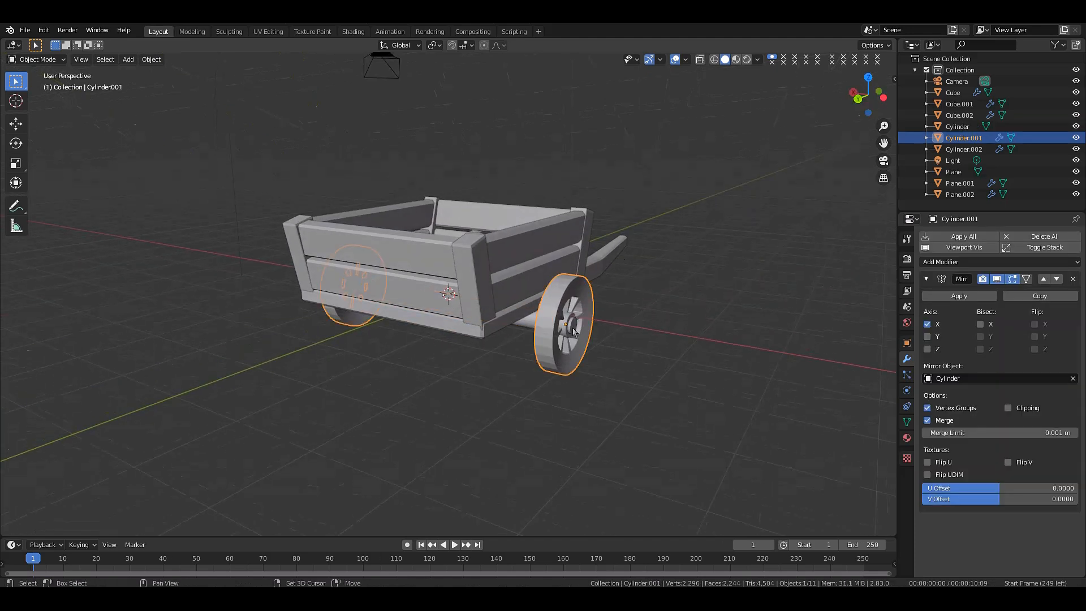
pyautogui.keyDown('shift'); pyautogui.click(573, 327); pyautogui.keyUp('shift')
pyautogui.moveTo(867, 99); pyautogui.dragTo(774, 188)
pyautogui.press('g')
pyautogui.press('x')
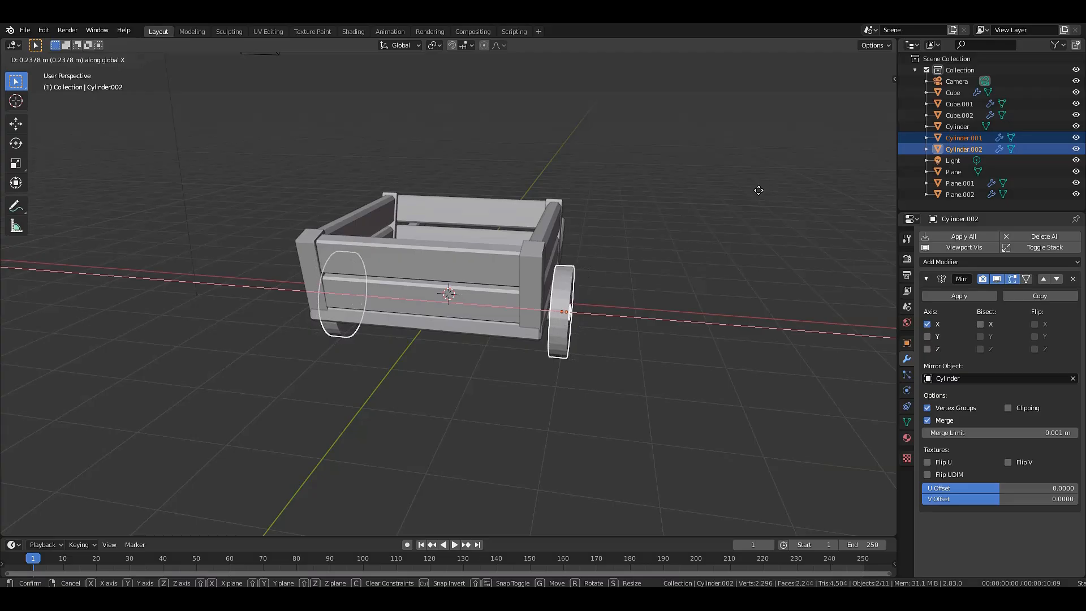
pyautogui.click(758, 189)
pyautogui.moveTo(869, 95); pyautogui.dragTo(783, 181)
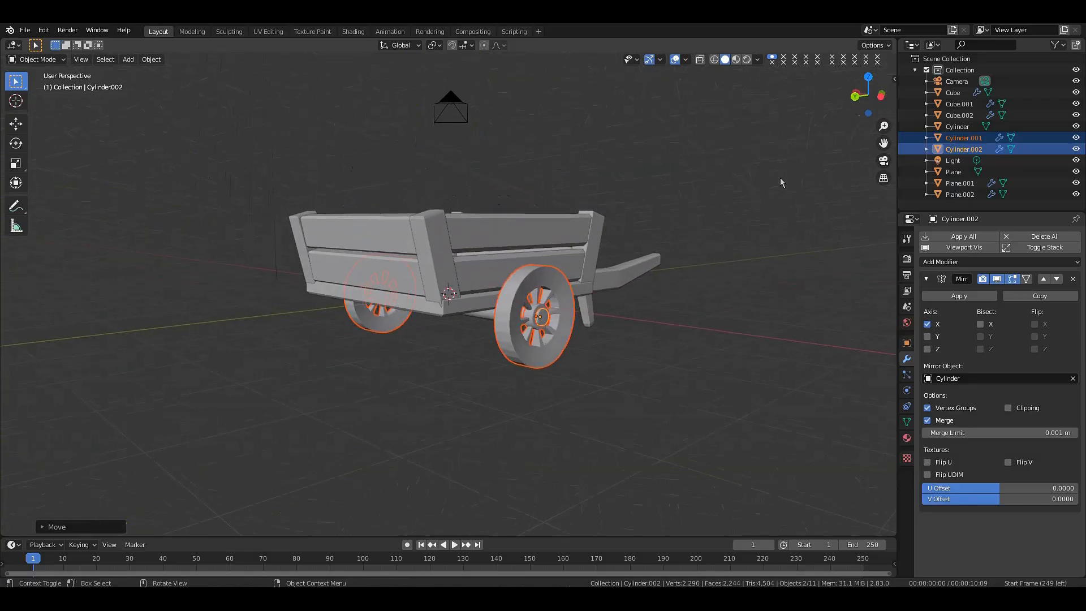
pyautogui.click(823, 148)
# - Scale the cart's floor board up uniformly to about 1.01 times its size, and deselect it
pyautogui.moveTo(870, 96)
pyautogui.mouseDown()
pyautogui.moveTo(855, 116)
pyautogui.moveTo(870, 95)
pyautogui.mouseUp()
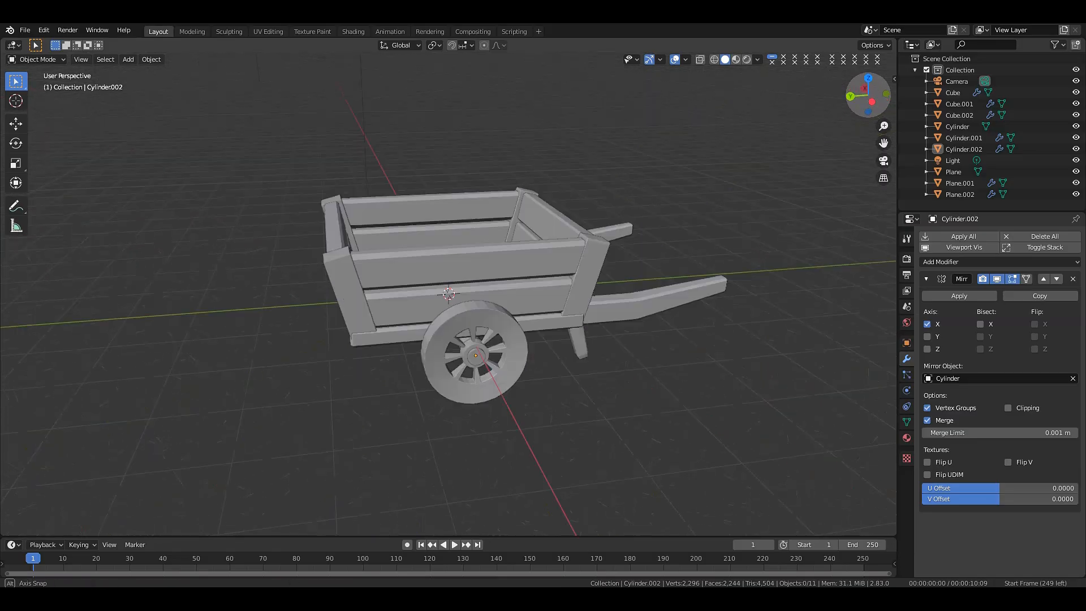
pyautogui.scroll(-3, 868, 96)
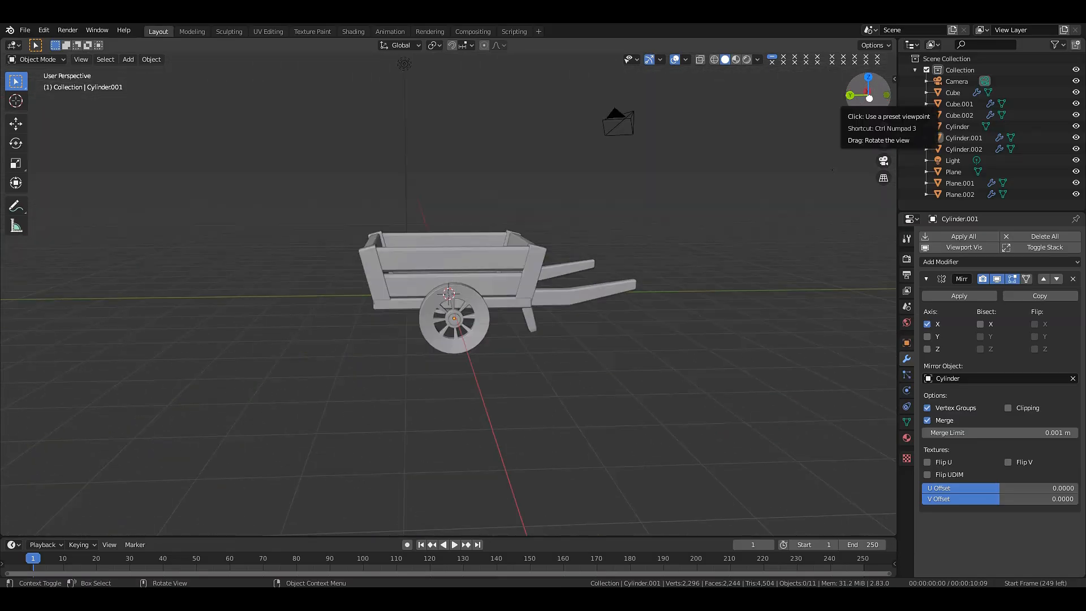
pyautogui.moveTo(868, 97); pyautogui.dragTo(917, 101)
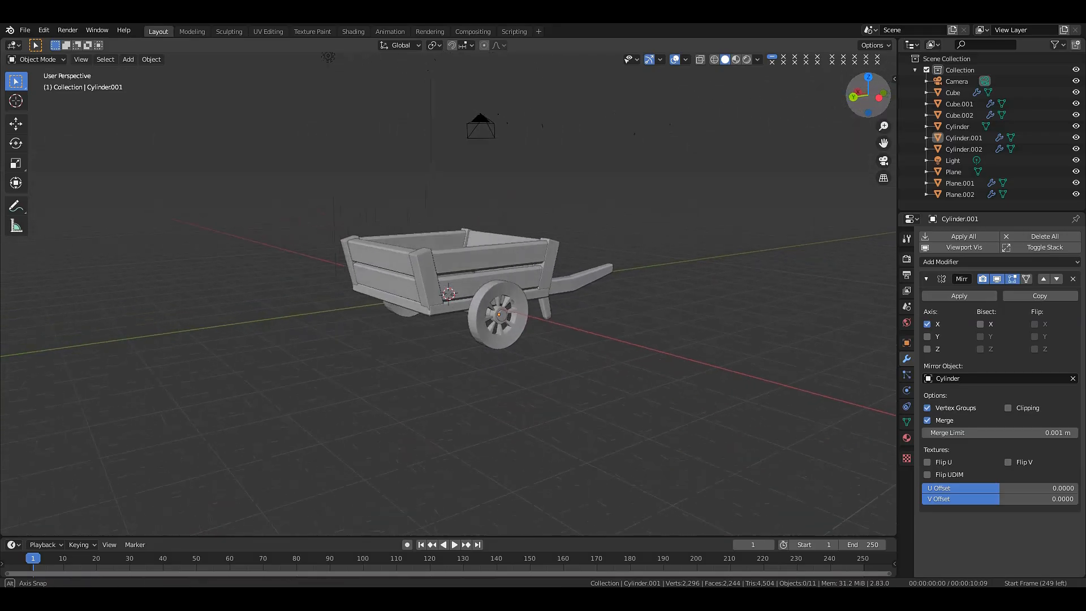
pyautogui.scroll(4, 676, 219)
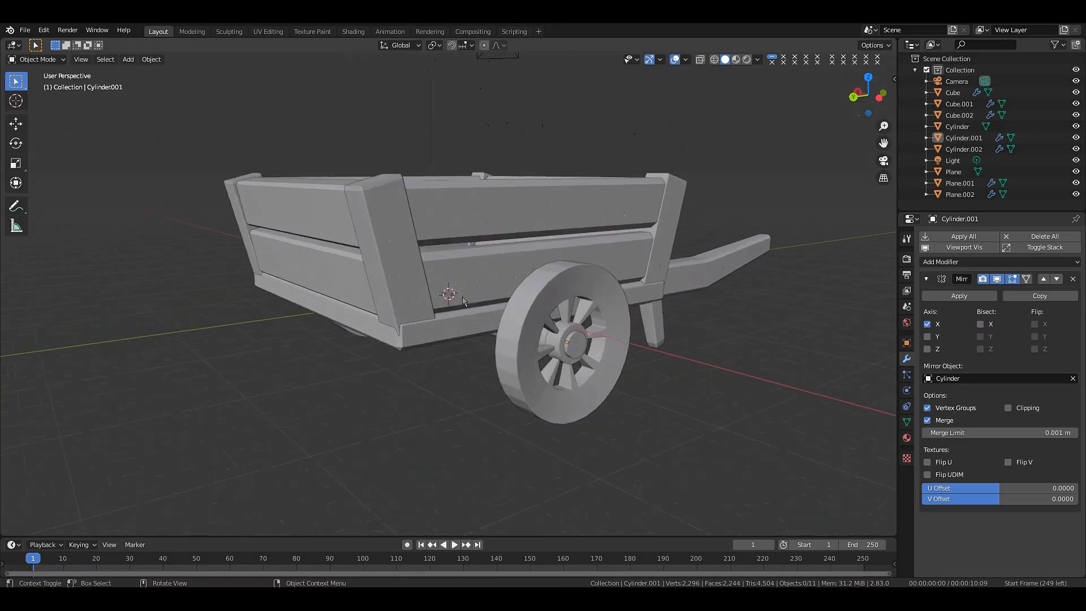
pyautogui.click(348, 320)
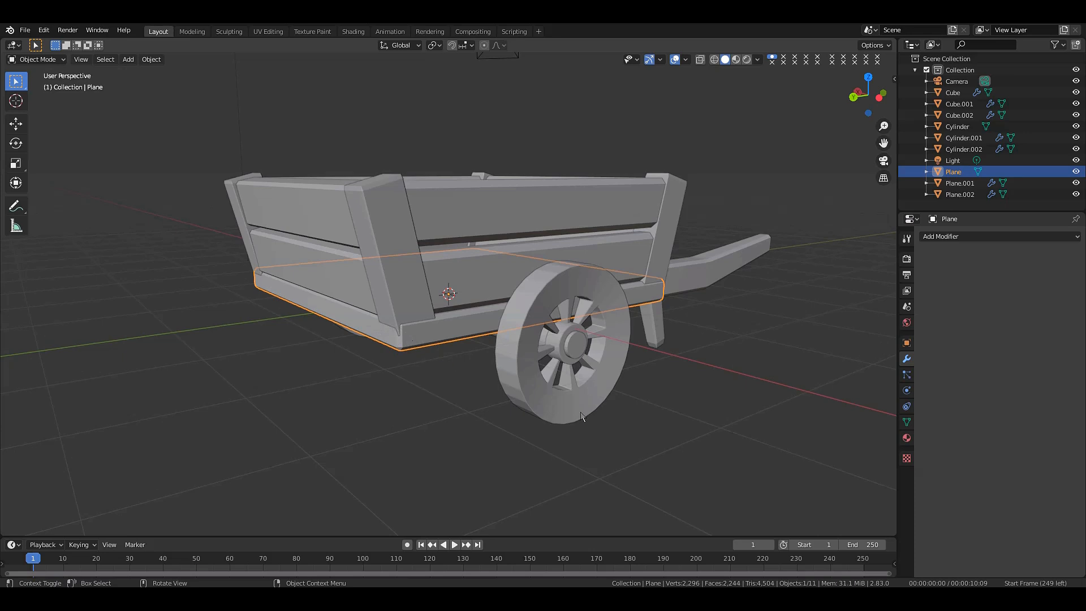
pyautogui.press('s')
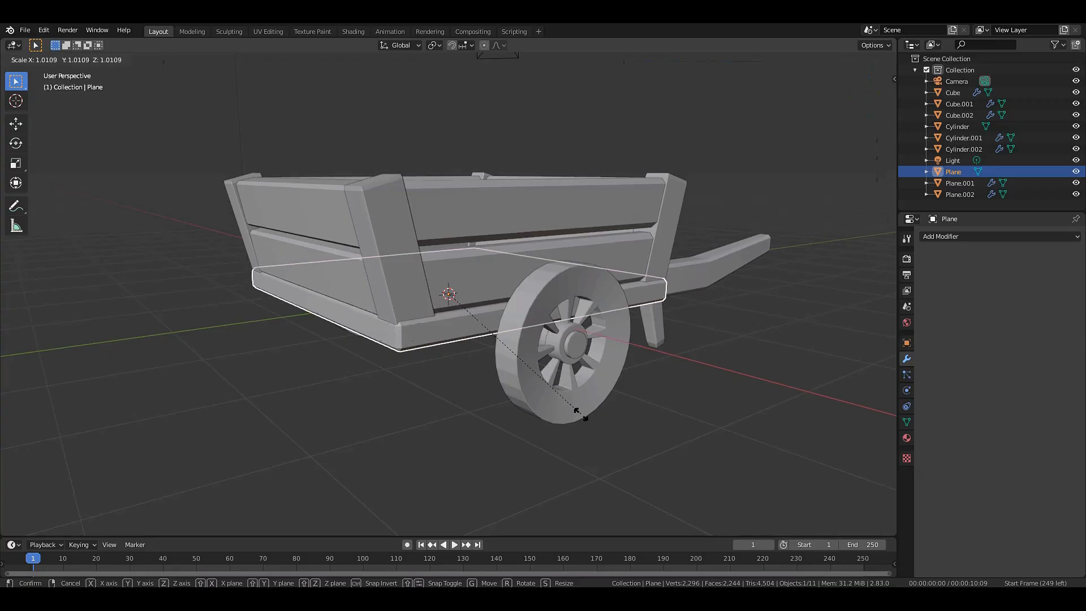
pyautogui.click(577, 411)
pyautogui.click(700, 398)
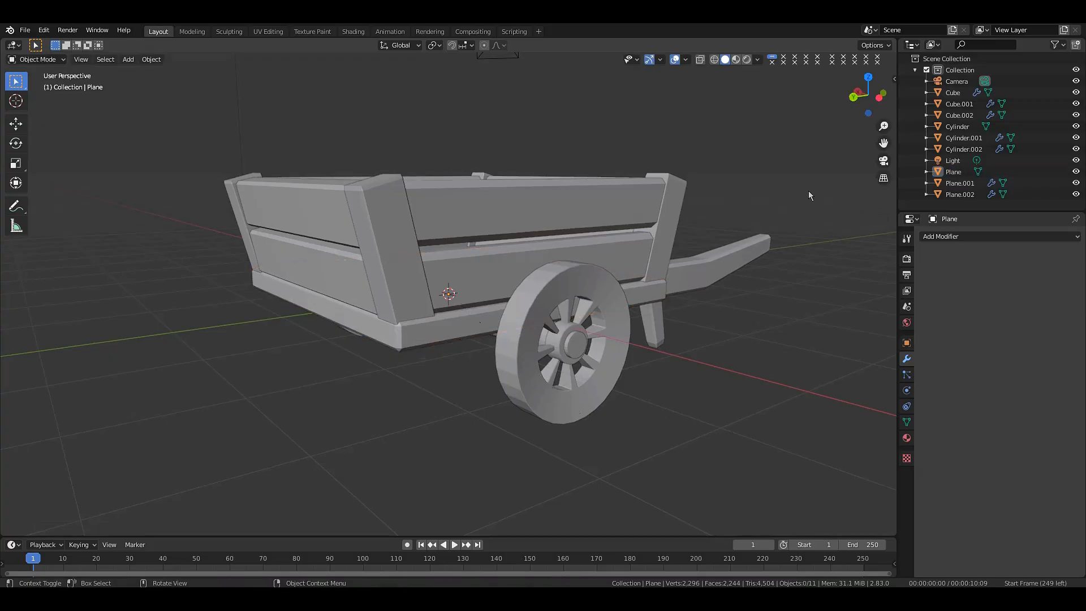
# - Apply the Array modifier on the long side planks
pyautogui.moveTo(866, 88); pyautogui.dragTo(1024, 114)
pyautogui.scroll(-3, 669, 169)
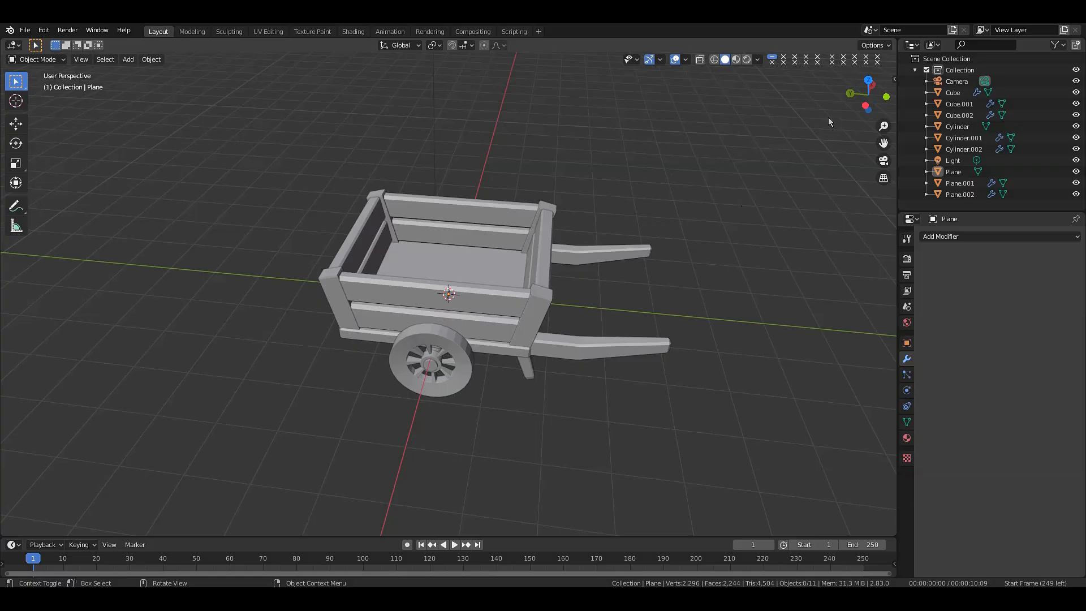
pyautogui.moveTo(865, 103); pyautogui.dragTo(878, 86)
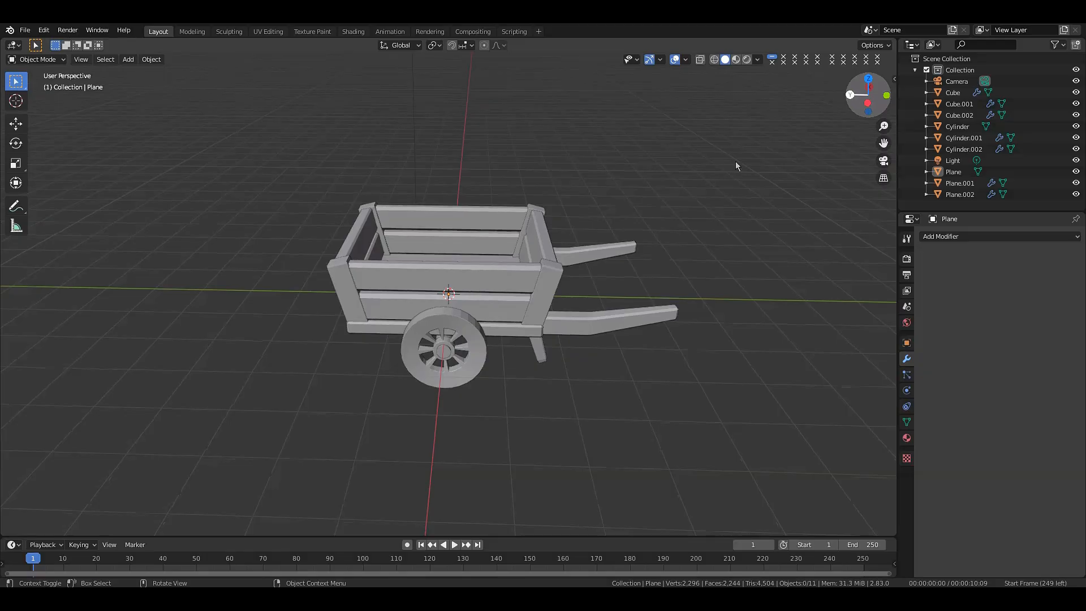
pyautogui.moveTo(655, 231); pyautogui.dragTo(534, 210, button='middle')
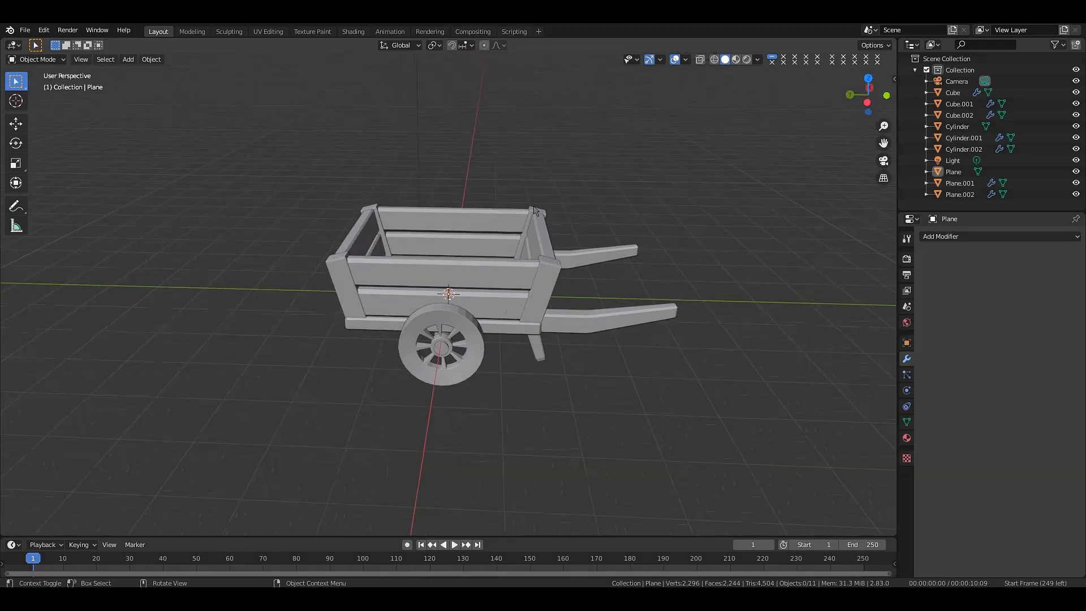
pyautogui.click(451, 226)
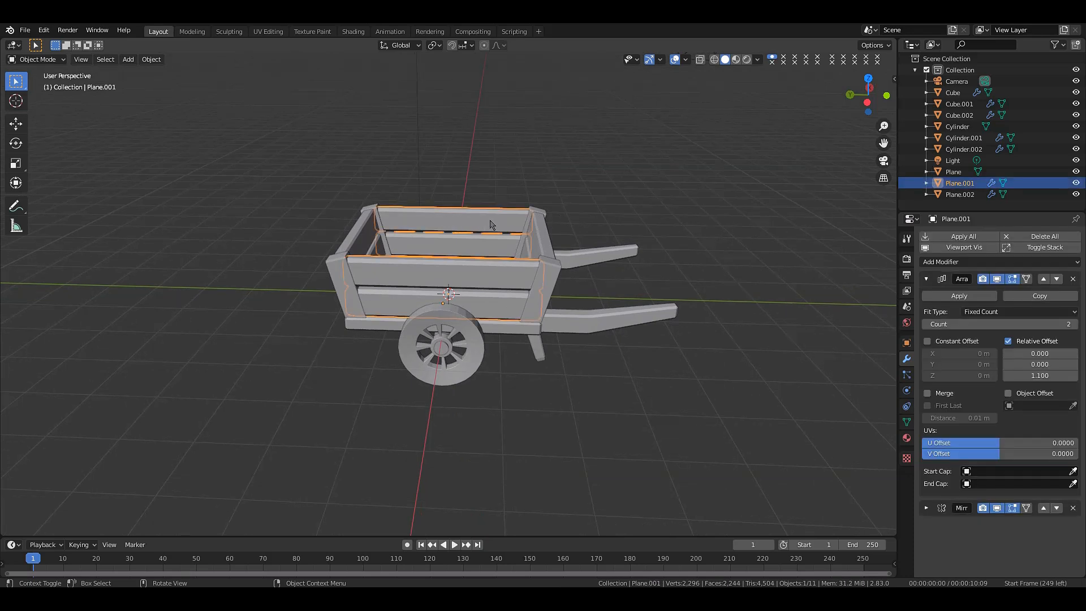
pyautogui.click(961, 296)
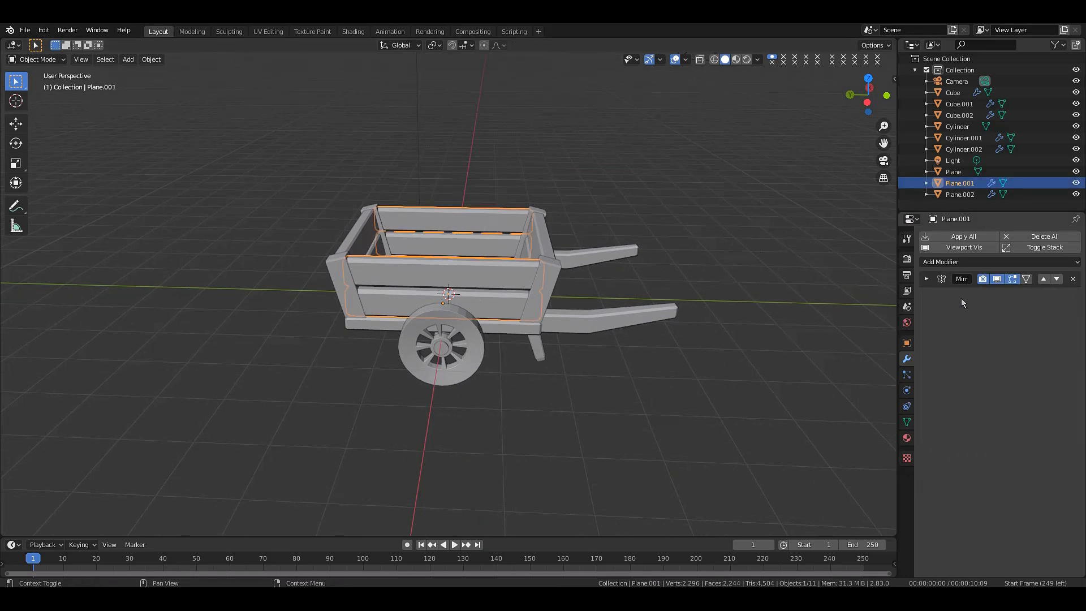
# - Apply the Mirror modifier on the long side planks, and the Array and Mirror modifiers on the short end planks
pyautogui.click(930, 280)
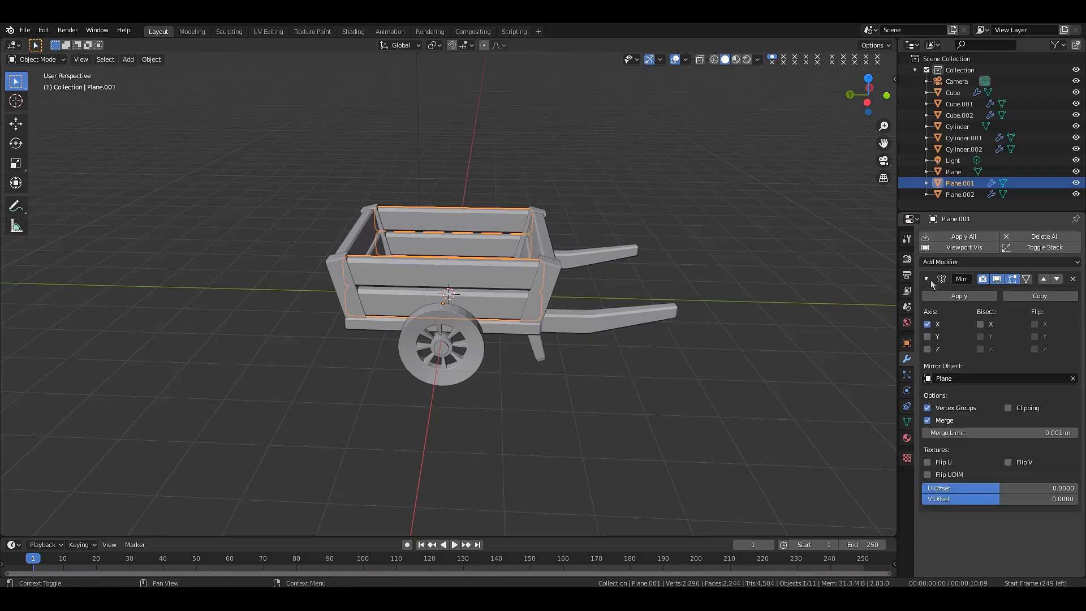
pyautogui.click(956, 297)
pyautogui.click(545, 246)
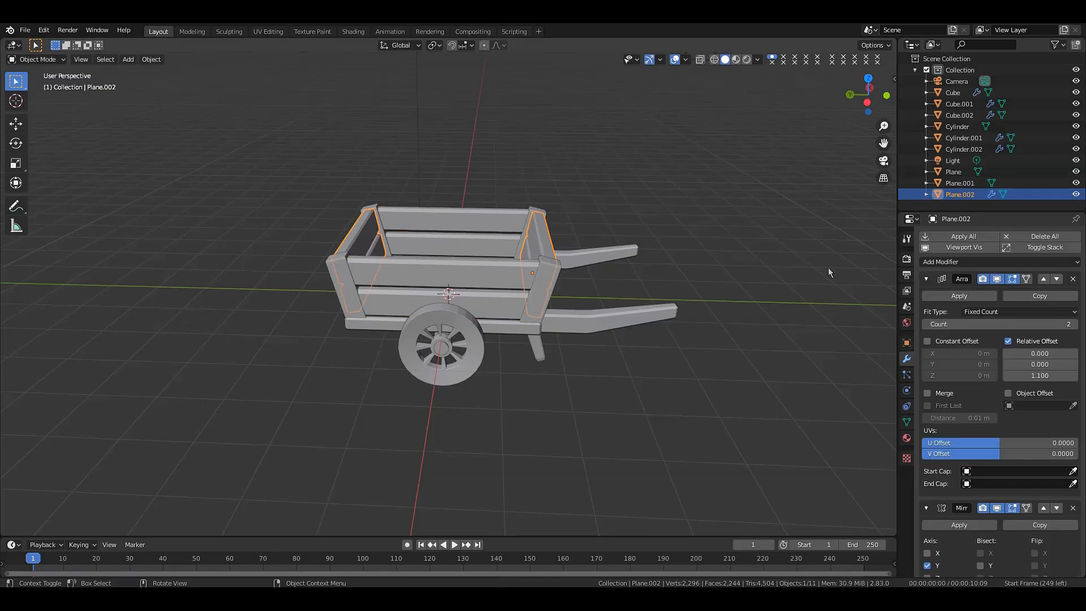
pyautogui.click(946, 297)
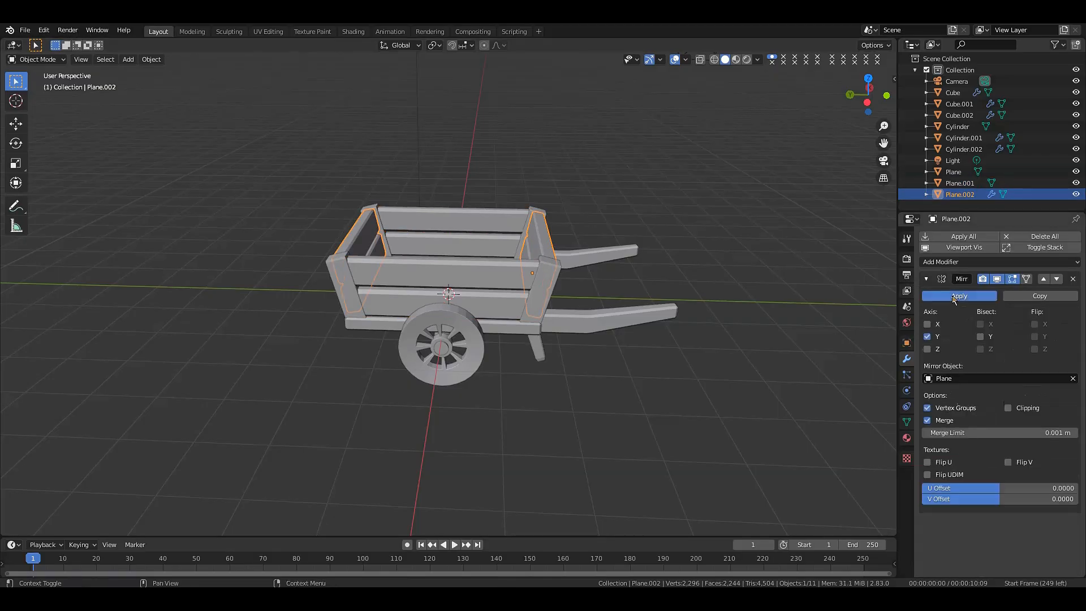
# - Apply the Mirror modifier on the cart's handles and on its support legs
pyautogui.click(617, 254)
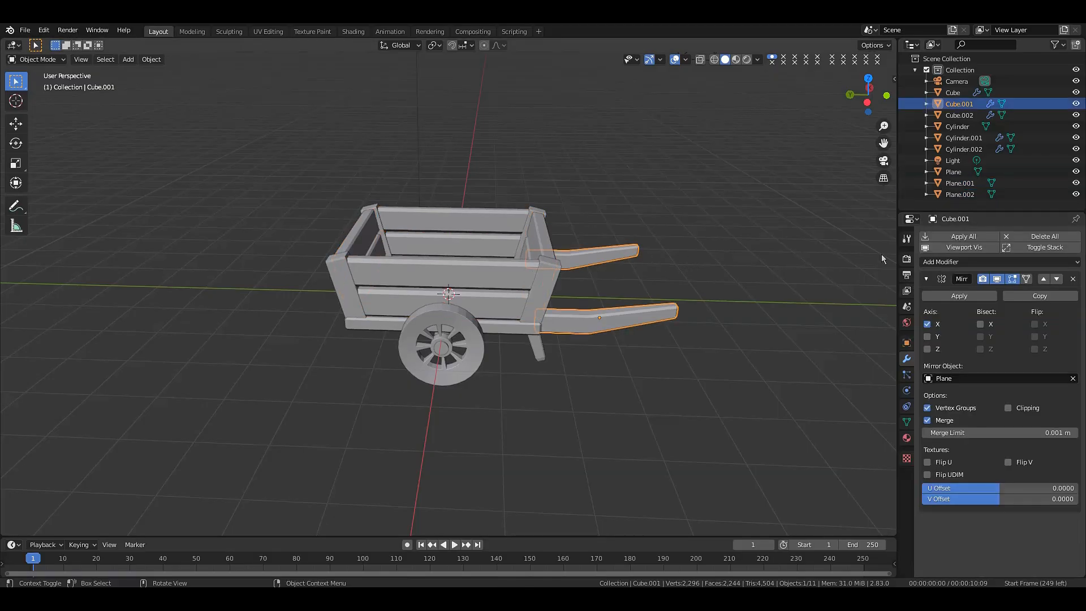
pyautogui.click(966, 299)
pyautogui.click(538, 348)
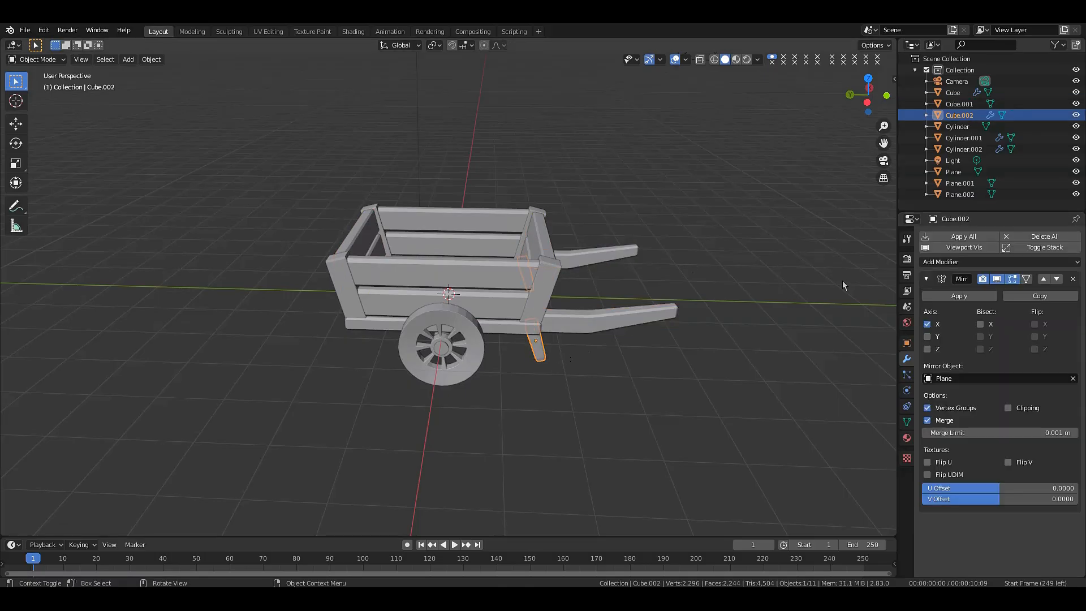
pyautogui.click(957, 296)
# - Apply the modifiers on the wheels, the hub caps and the corner posts, and deselect everything
pyautogui.click(473, 356)
pyautogui.click(956, 297)
pyautogui.click(443, 347)
pyautogui.click(950, 298)
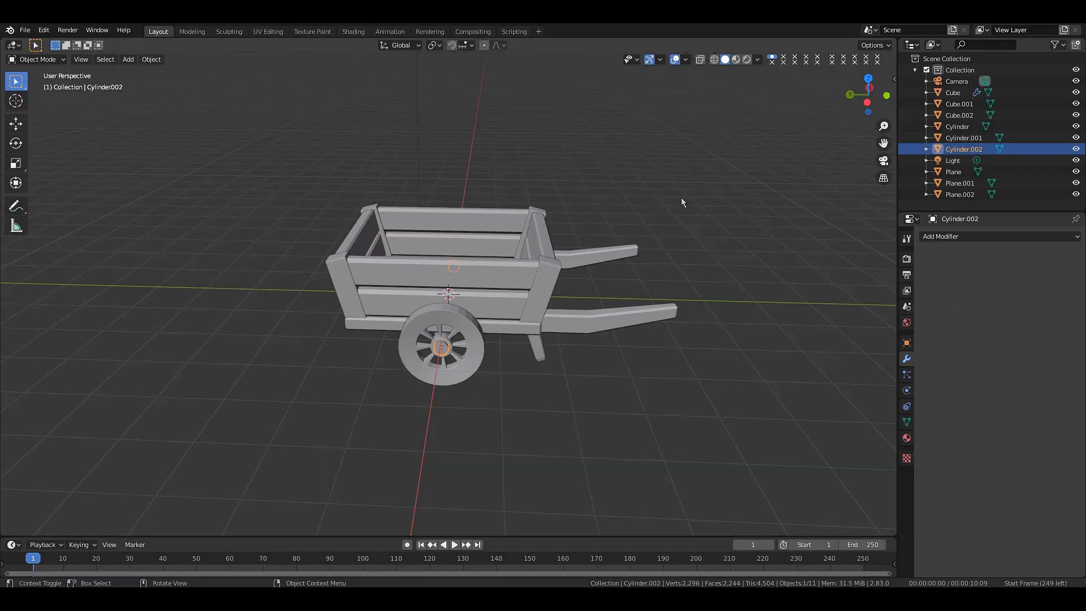
pyautogui.click(525, 324)
pyautogui.click(542, 290)
pyautogui.click(957, 296)
pyautogui.click(675, 240)
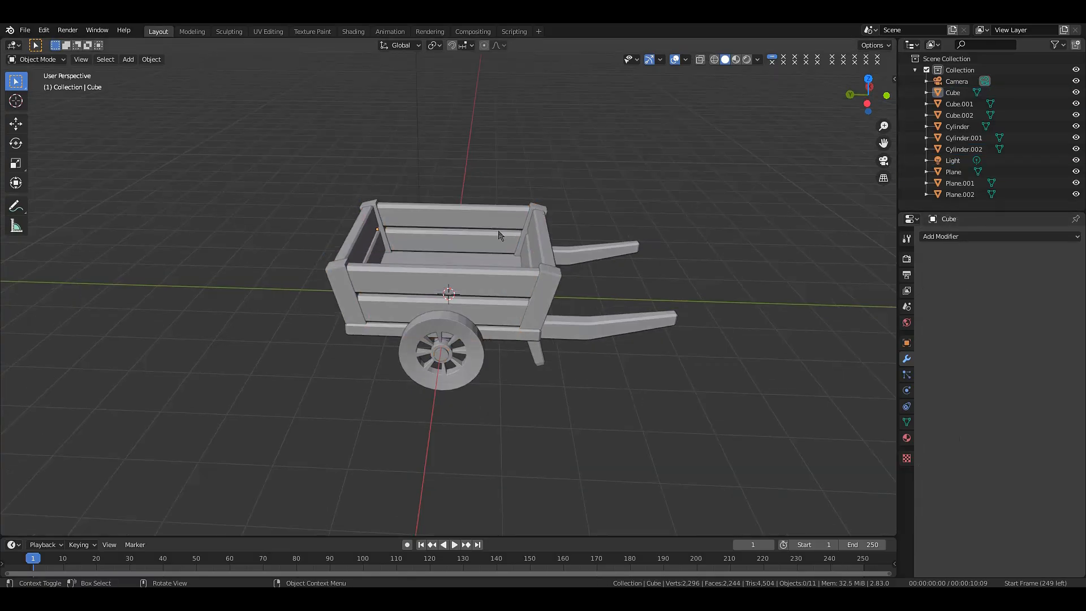
pyautogui.click(462, 260)
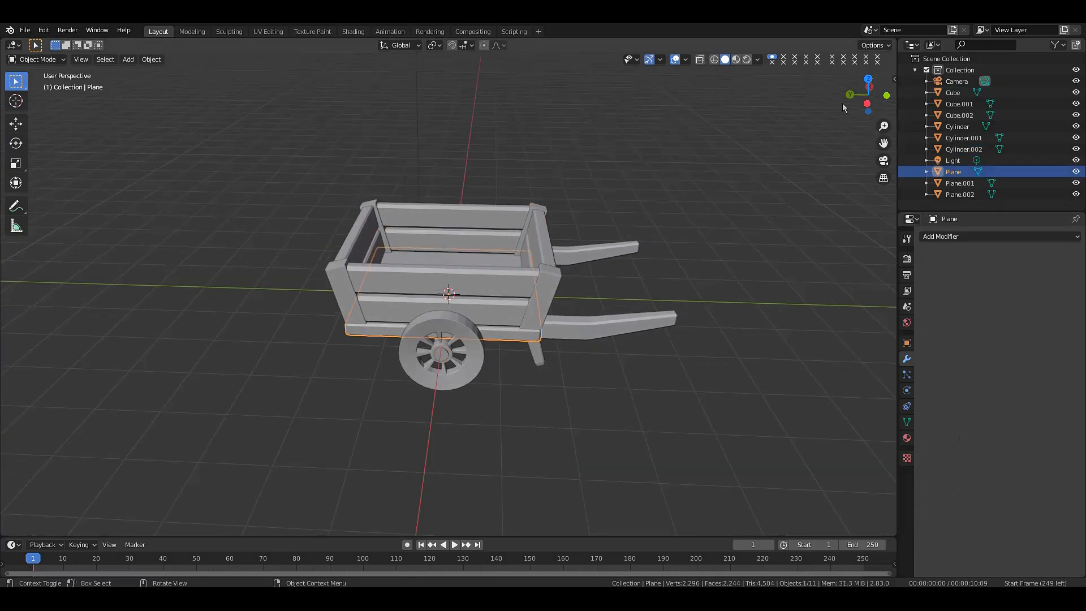
pyautogui.moveTo(849, 105); pyautogui.dragTo(852, 150)
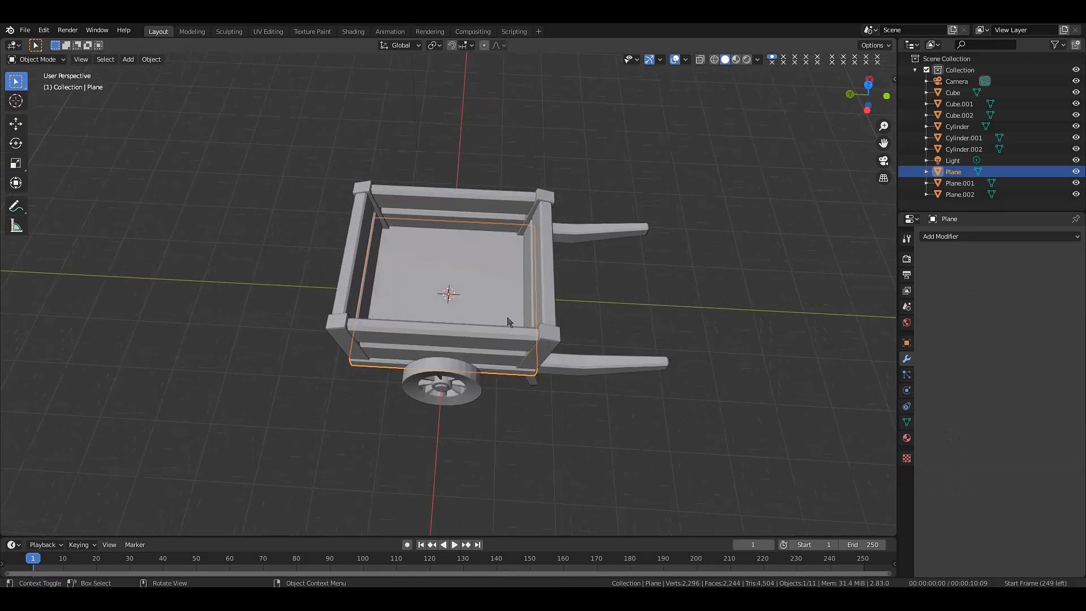
pyautogui.moveTo(868, 95); pyautogui.dragTo(845, 117)
pyautogui.press('r')
pyautogui.press('x')
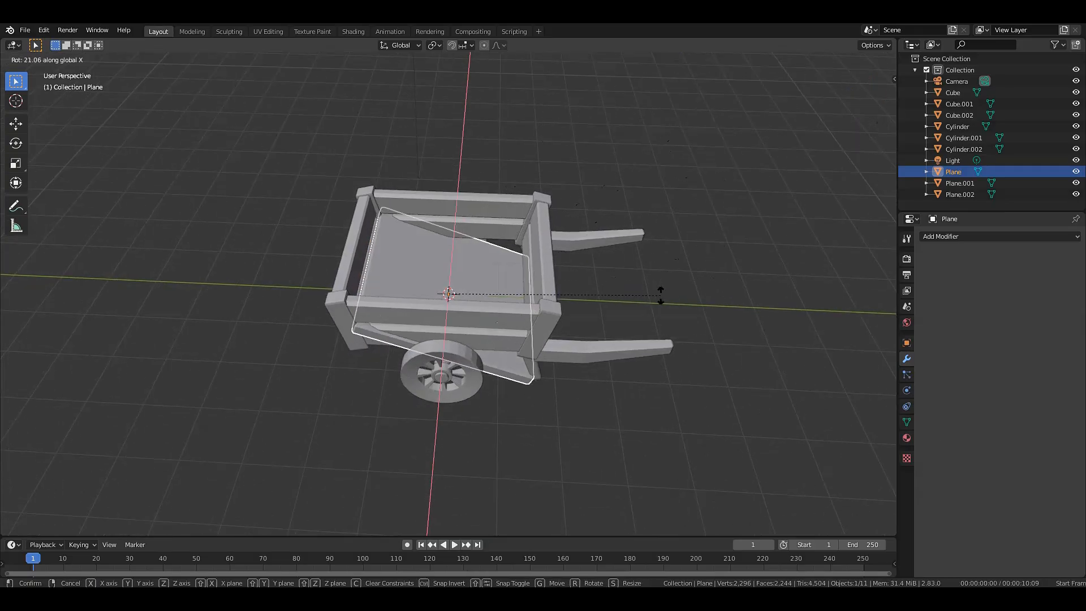
pyautogui.press('Escape')
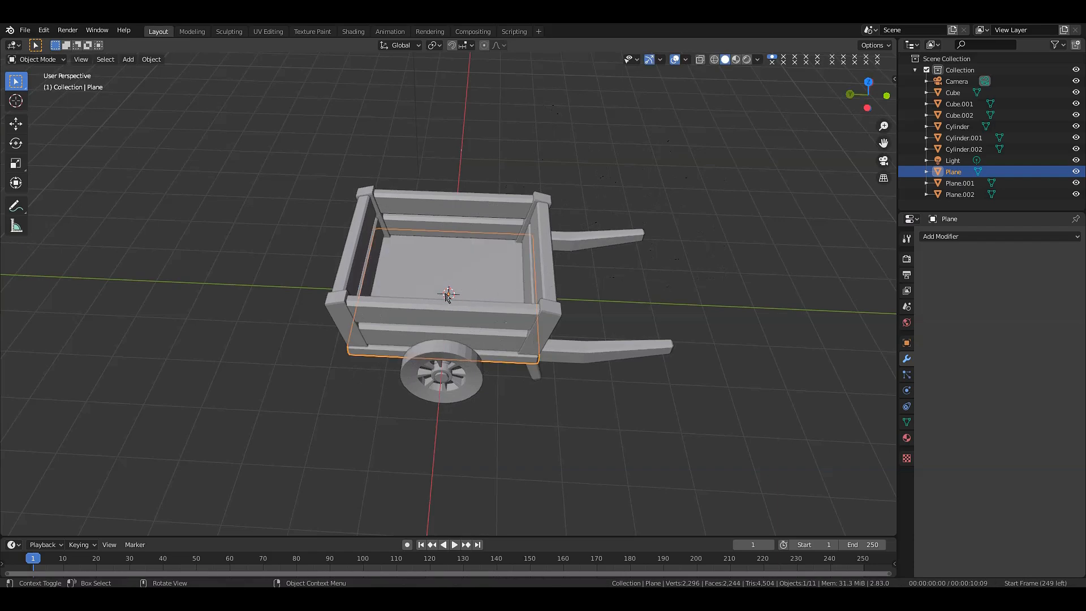
# - Parent the side planks, end planks, corner posts, handles and legs to the floor board with the Object option
pyautogui.click(478, 315)
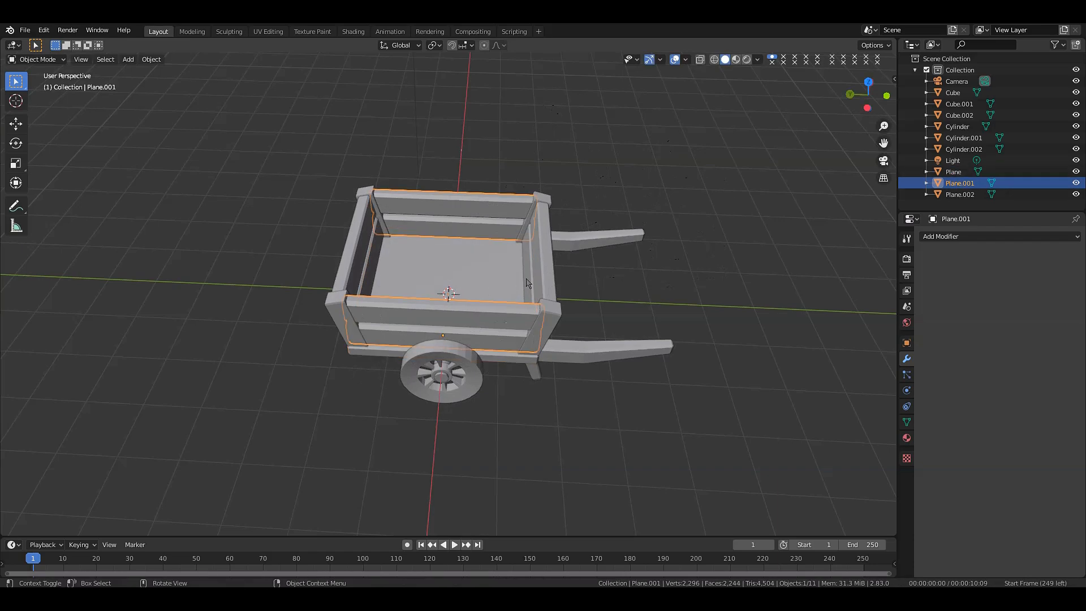
pyautogui.keyDown('shift'); pyautogui.click(478, 252); pyautogui.keyUp('shift')
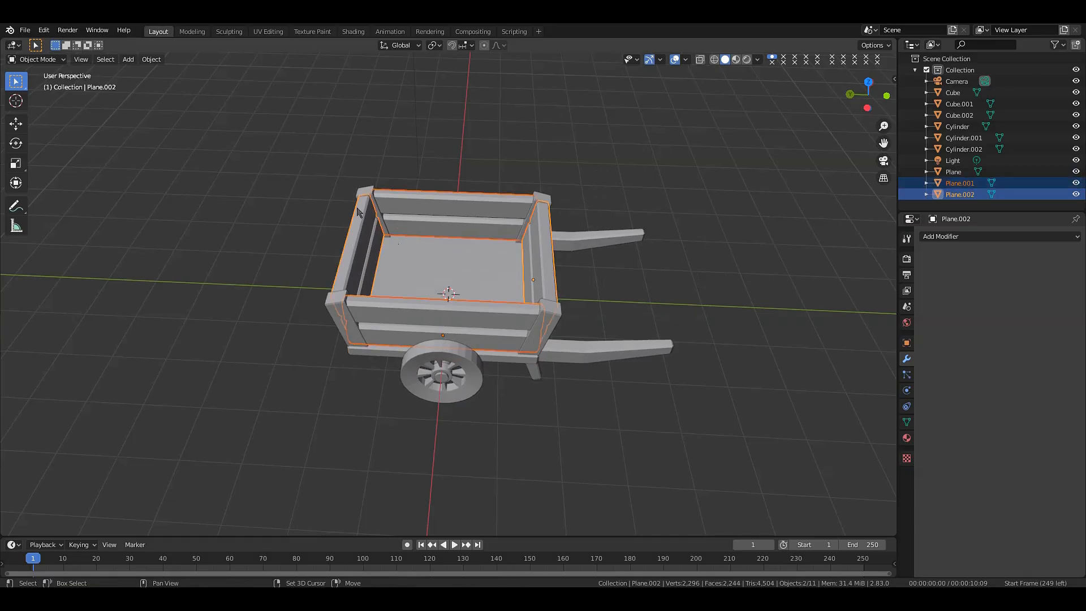
pyautogui.keyDown('shift'); pyautogui.click(367, 194); pyautogui.keyUp('shift')
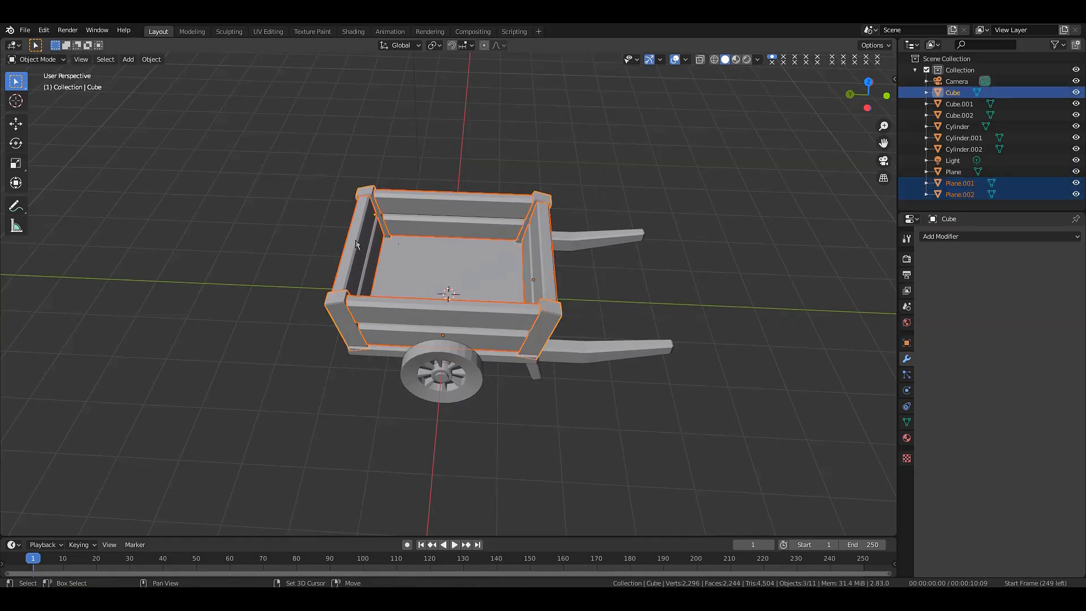
pyautogui.keyDown('shift'); pyautogui.click(600, 240); pyautogui.keyUp('shift')
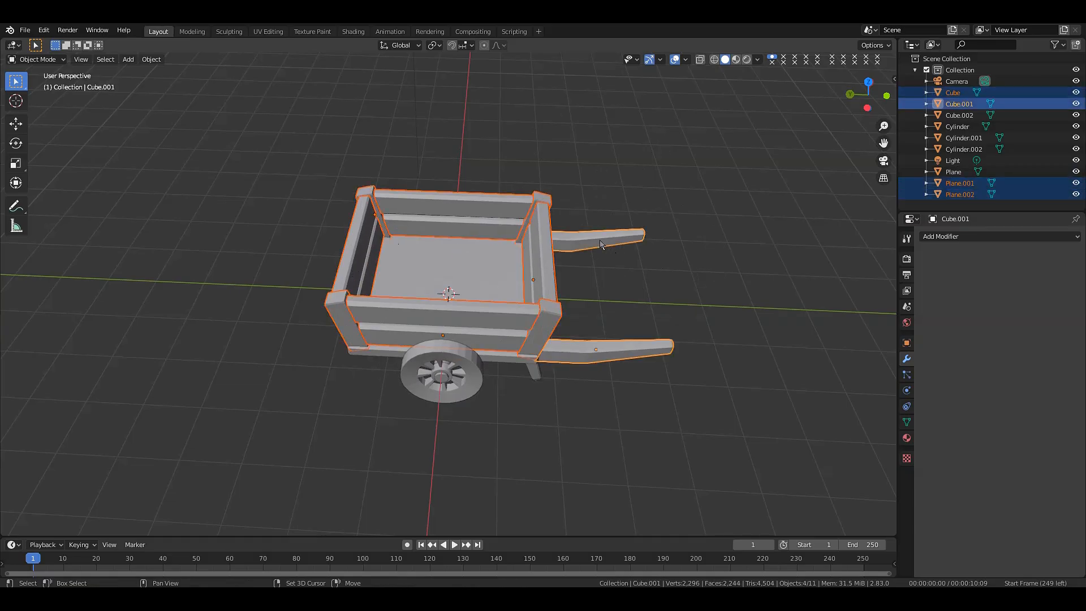
pyautogui.keyDown('shift'); pyautogui.click(536, 374); pyautogui.keyUp('shift')
pyautogui.moveTo(862, 102); pyautogui.dragTo(758, 165)
pyautogui.press('g')
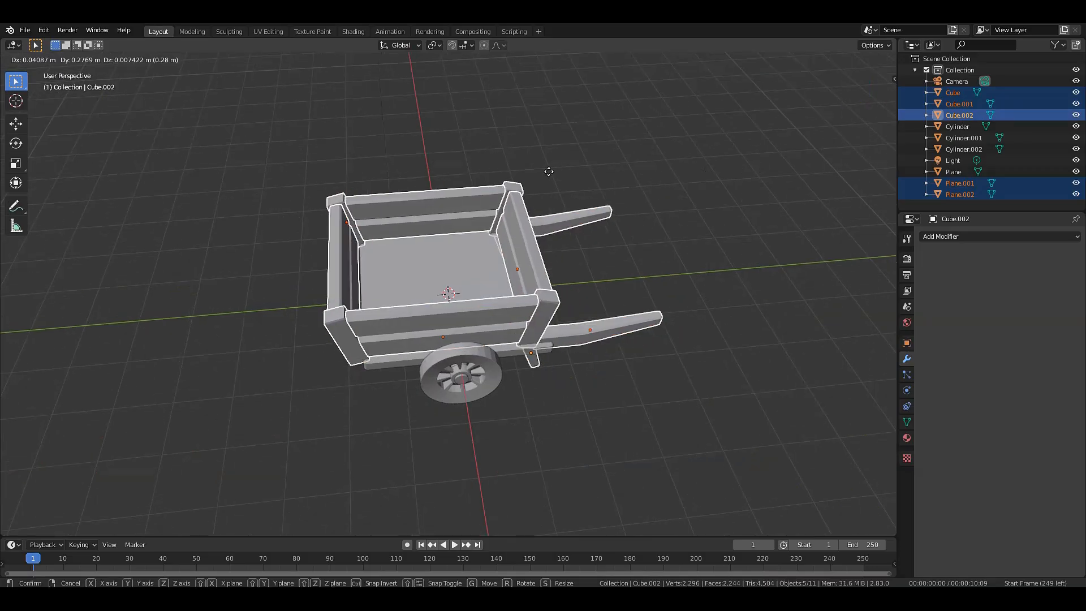
pyautogui.press('Escape')
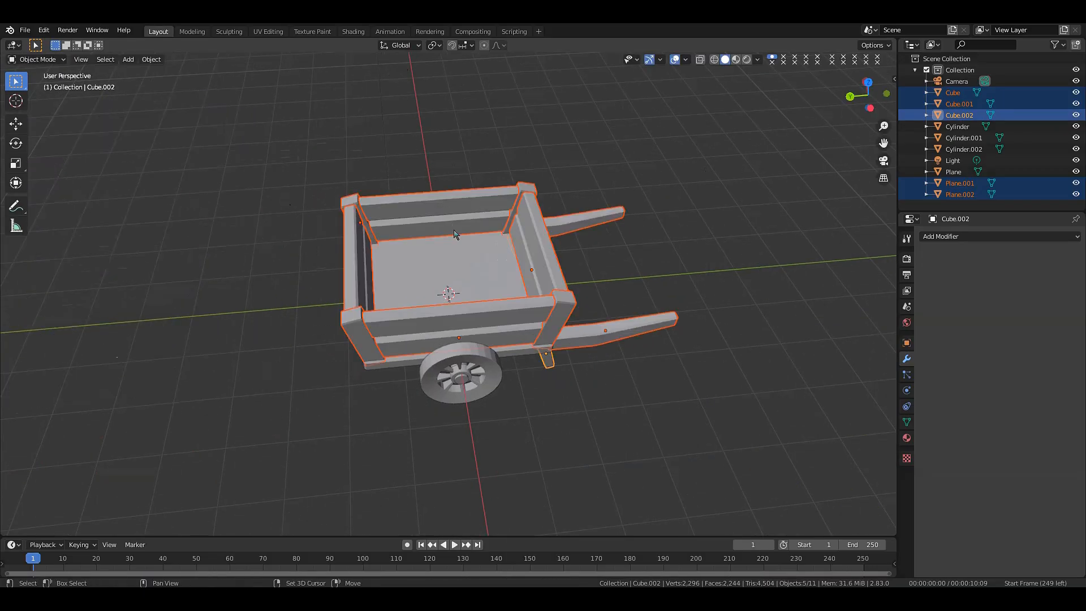
pyautogui.keyDown('shift'); pyautogui.click(462, 249); pyautogui.keyUp('shift')
pyautogui.hotkey('ctrl', 'p')
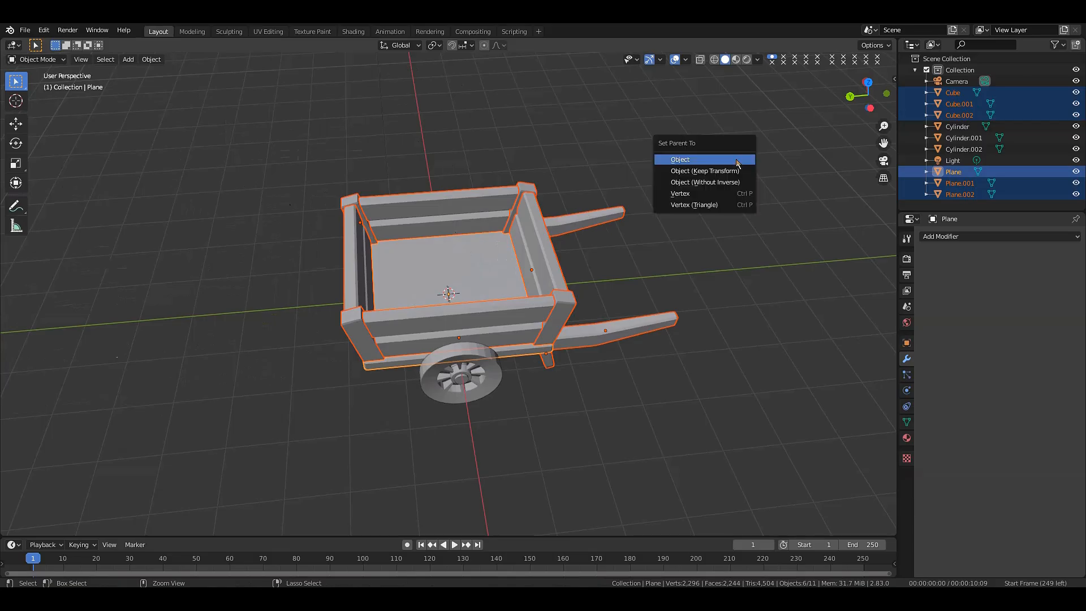
pyautogui.click(698, 160)
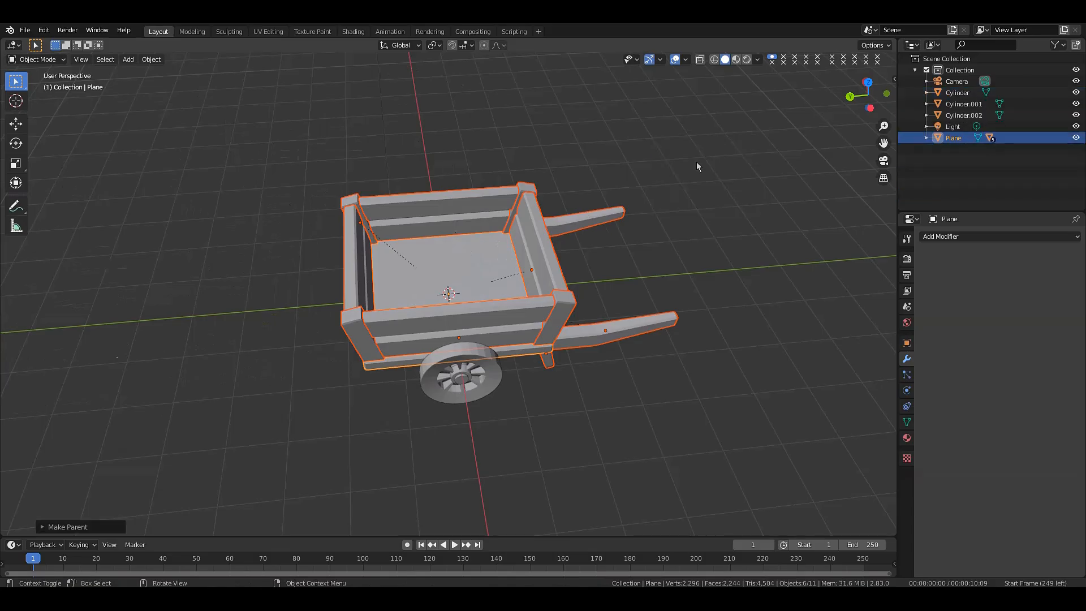
pyautogui.click(498, 266)
pyautogui.press('g')
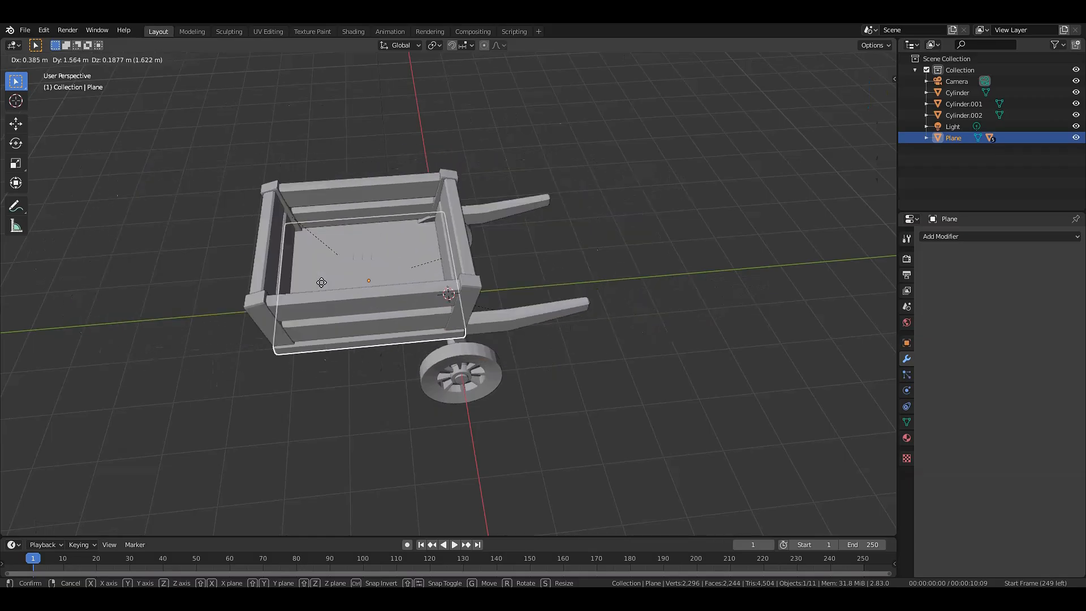
pyautogui.rightClick(456, 214)
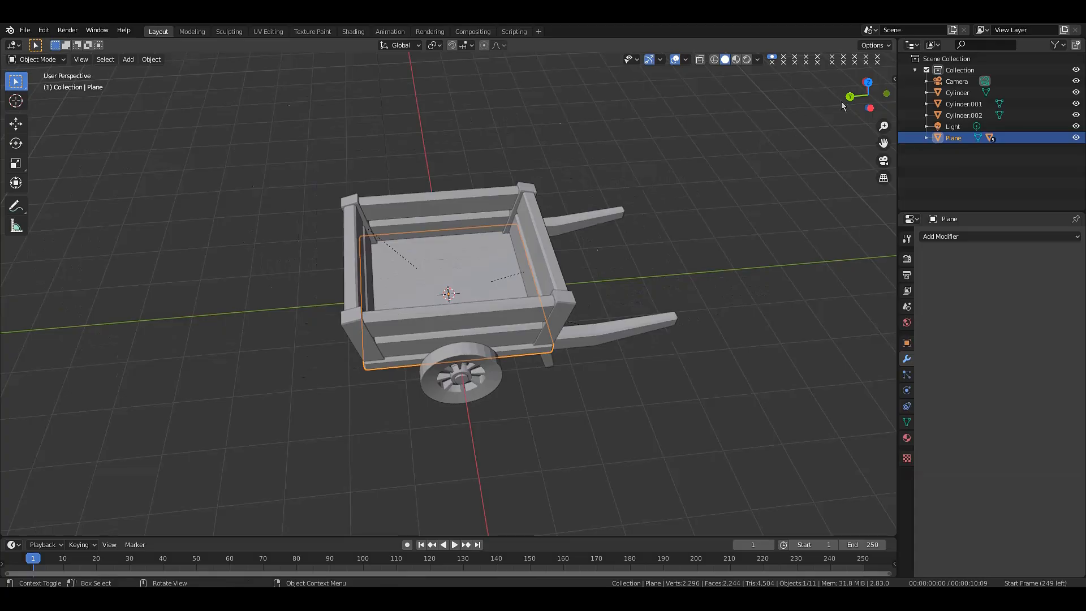
pyautogui.moveTo(848, 99); pyautogui.dragTo(828, 152)
pyautogui.press('r')
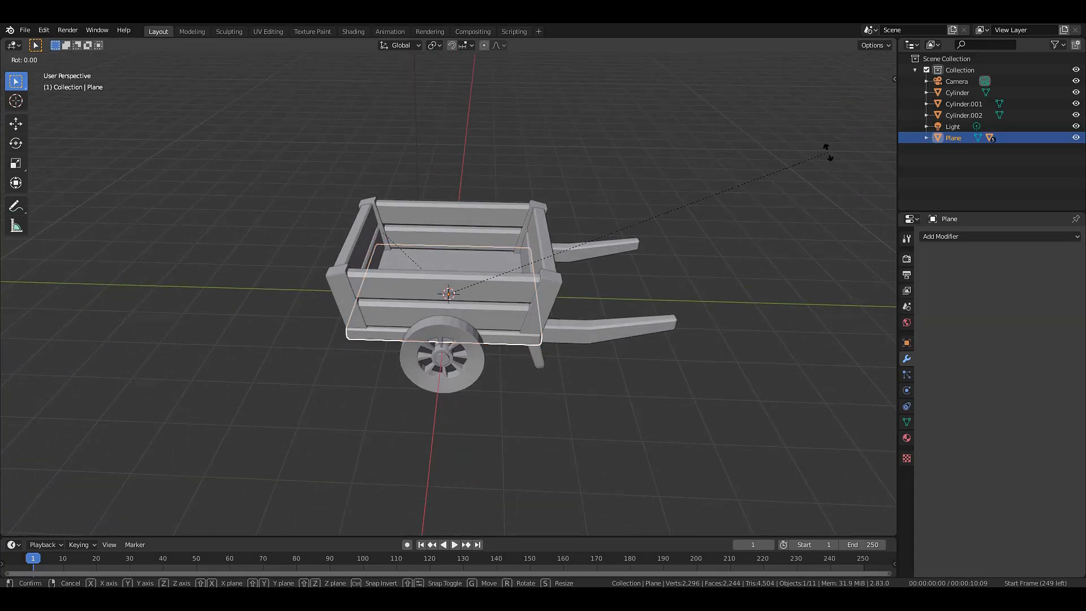
pyautogui.press('x')
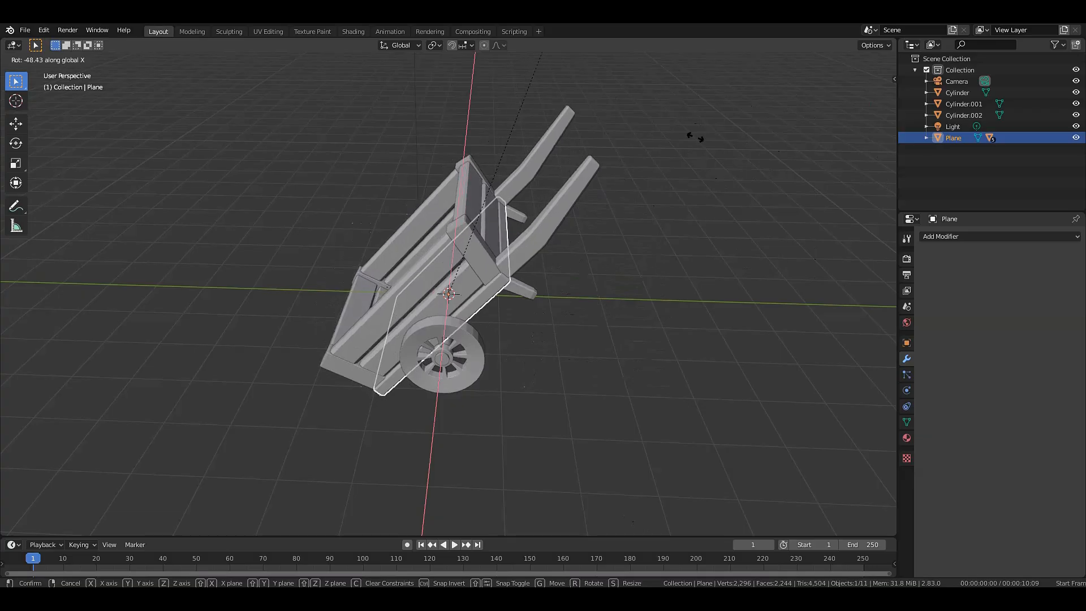
pyautogui.rightClick(725, 62)
pyautogui.click(746, 76)
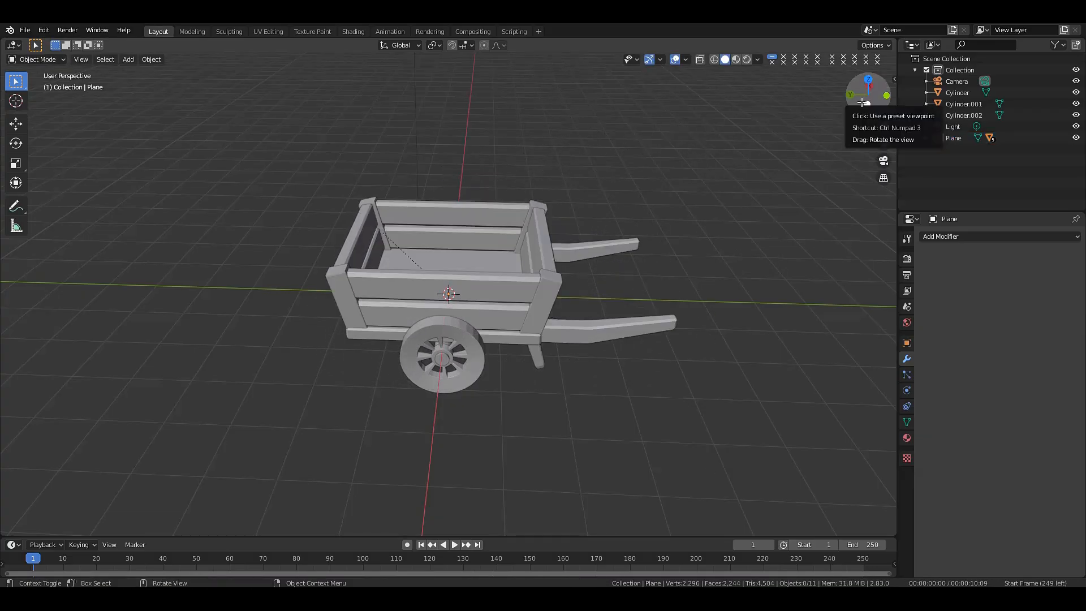
# - Add a Plain Axes empty at the cart's center and raise it along the Z axis by about 3.4 m
pyautogui.moveTo(863, 101); pyautogui.dragTo(847, 100)
pyautogui.hotkey('shift', 'a')
pyautogui.moveTo(637, 192)
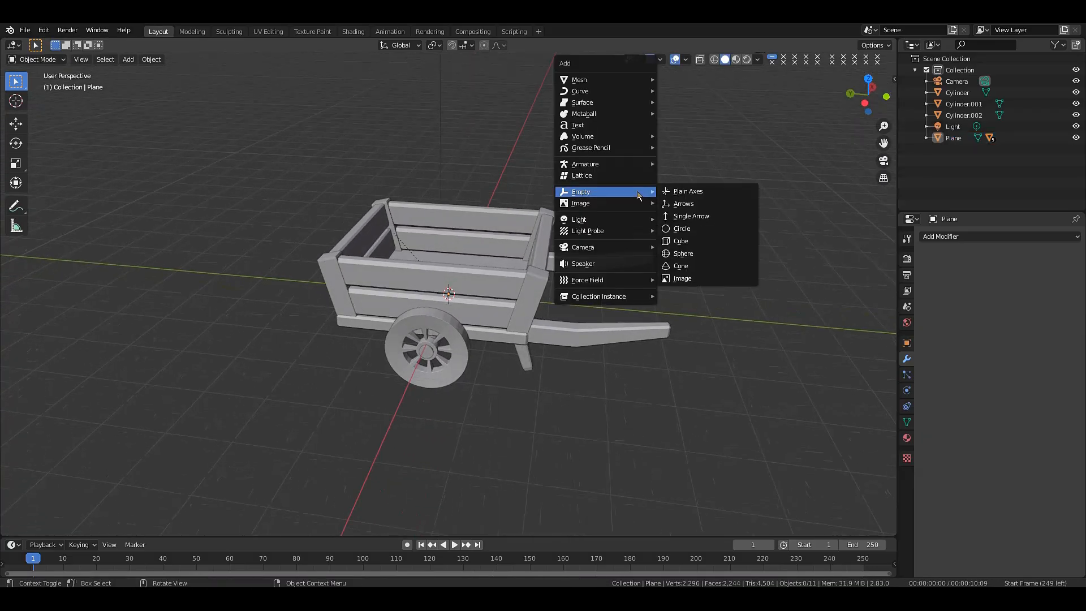
pyautogui.click(679, 193)
pyautogui.press('g')
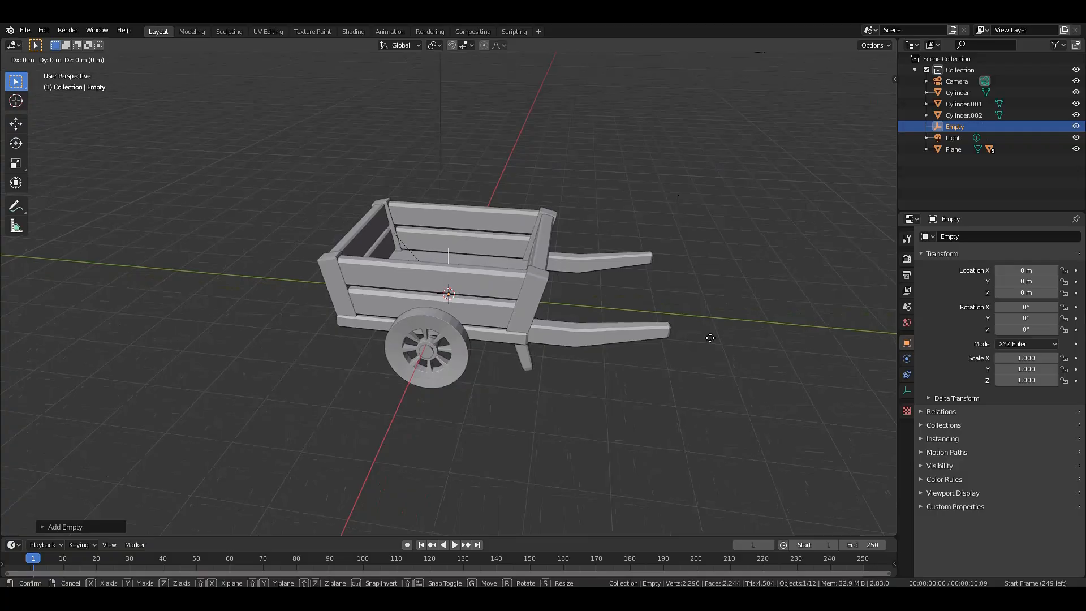
pyautogui.press('z')
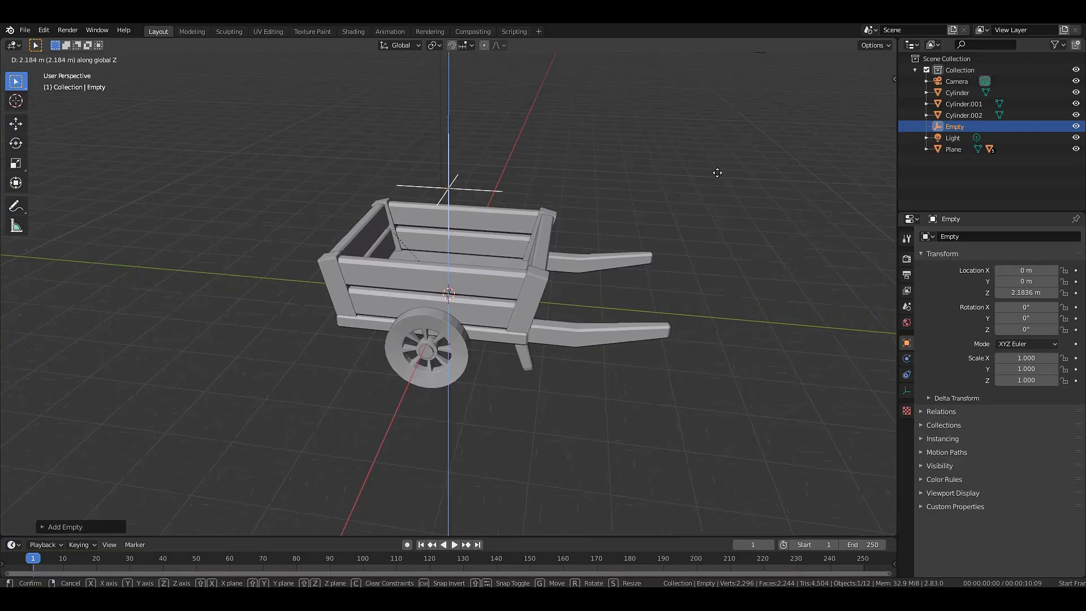
pyautogui.click(719, 170)
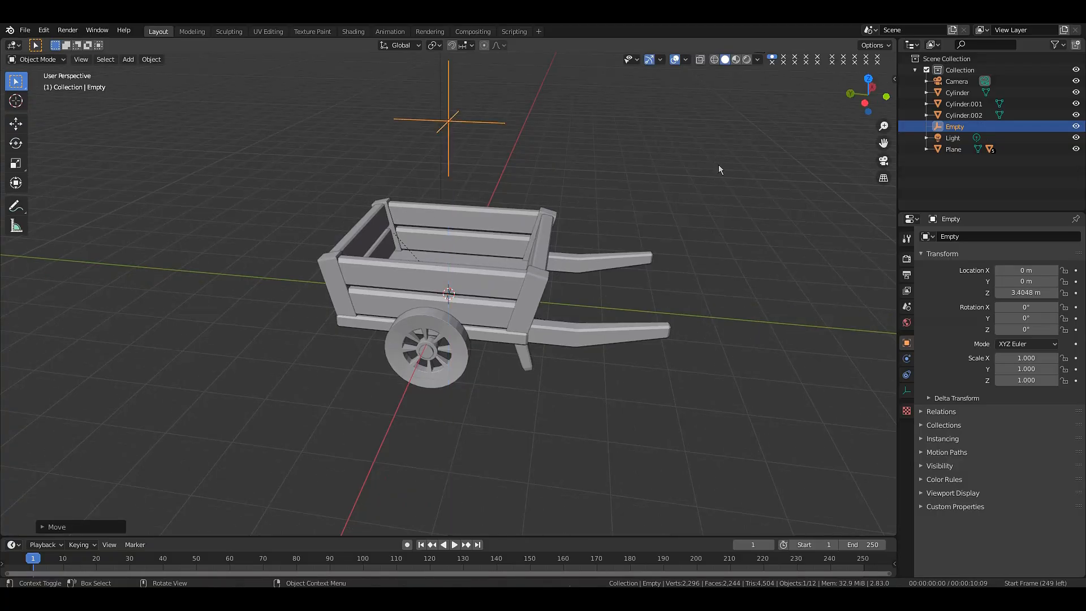
# - Separate the wheel on the negative X side from the wheel pair's mesh into its own object
pyautogui.click(436, 324)
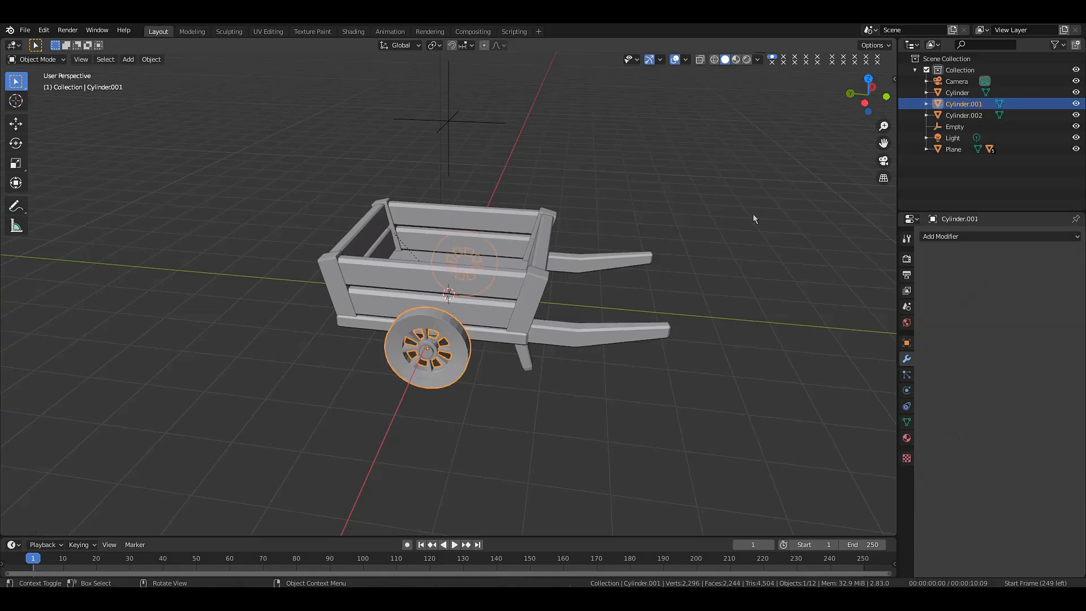
pyautogui.moveTo(867, 94); pyautogui.dragTo(780, 105)
pyautogui.press('Tab')
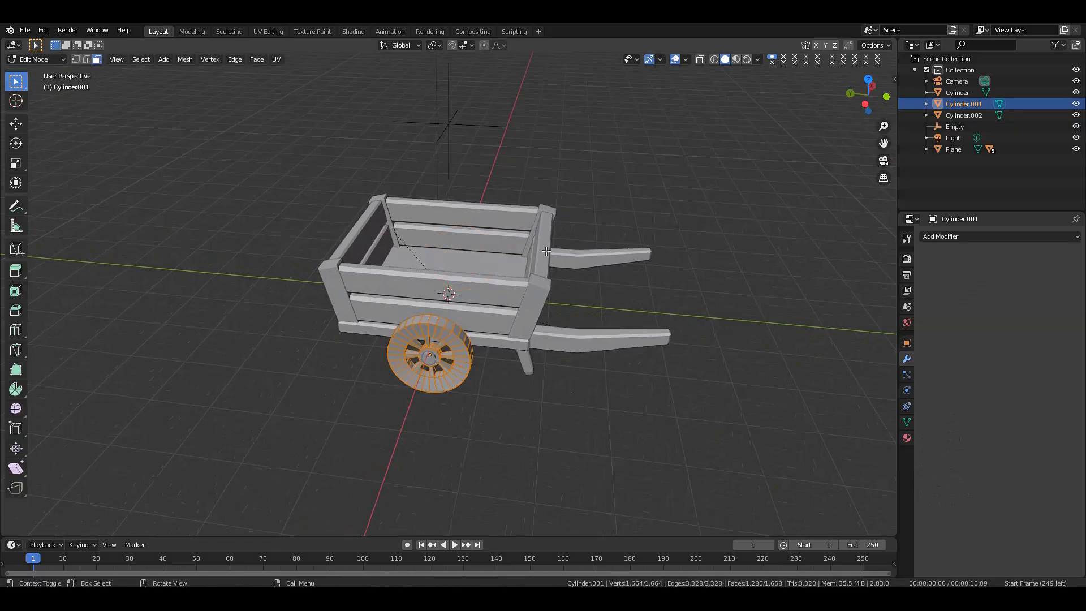
pyautogui.moveTo(847, 106); pyautogui.dragTo(283, 368)
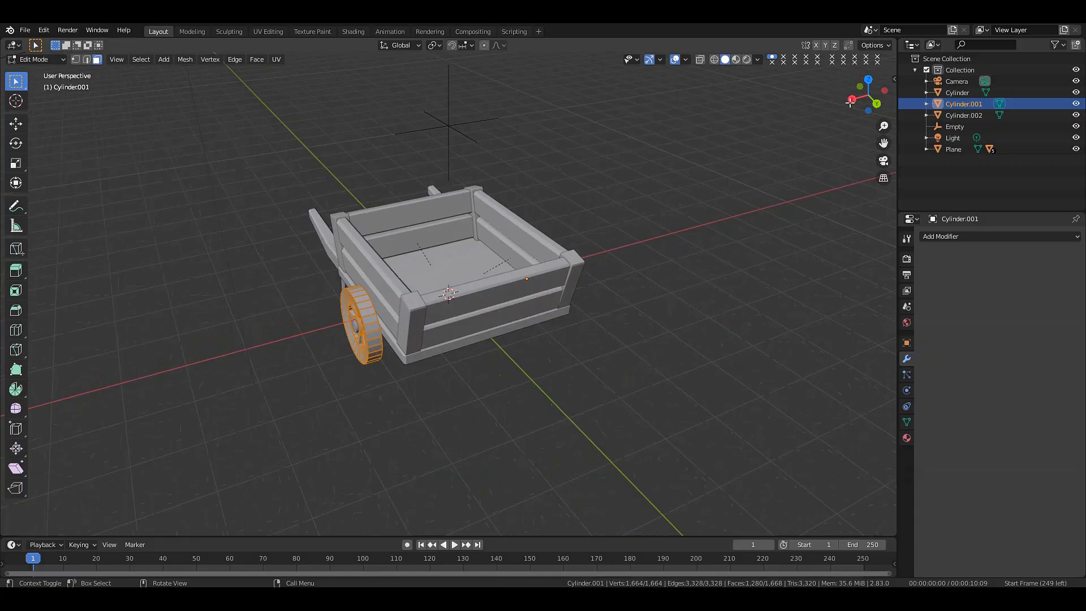
pyautogui.moveTo(860, 102)
pyautogui.mouseDown()
pyautogui.moveTo(973, 104)
pyautogui.moveTo(868, 94)
pyautogui.mouseUp()
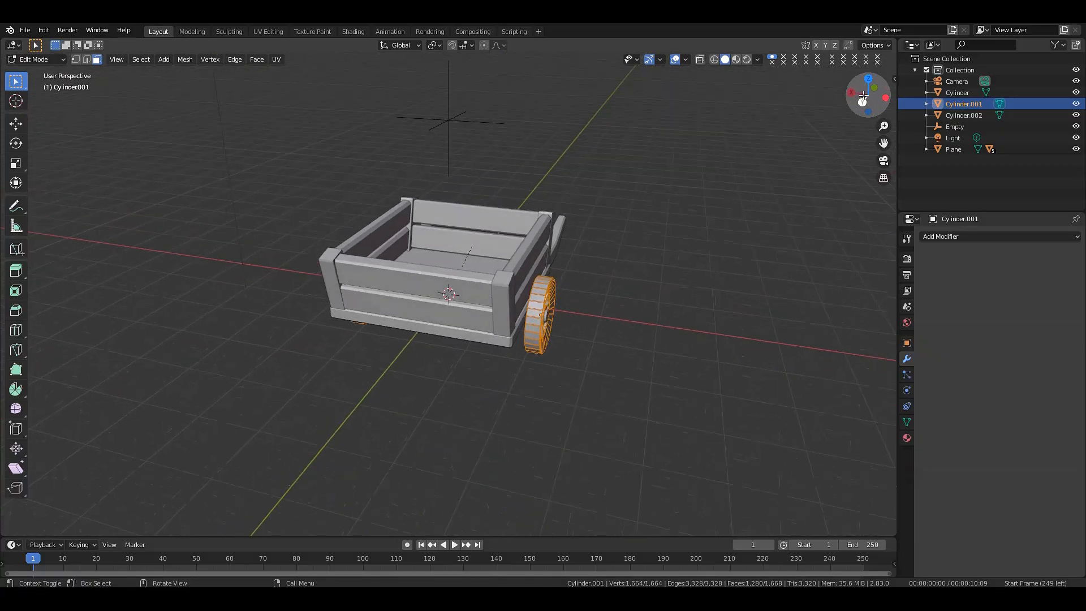
pyautogui.click(699, 61)
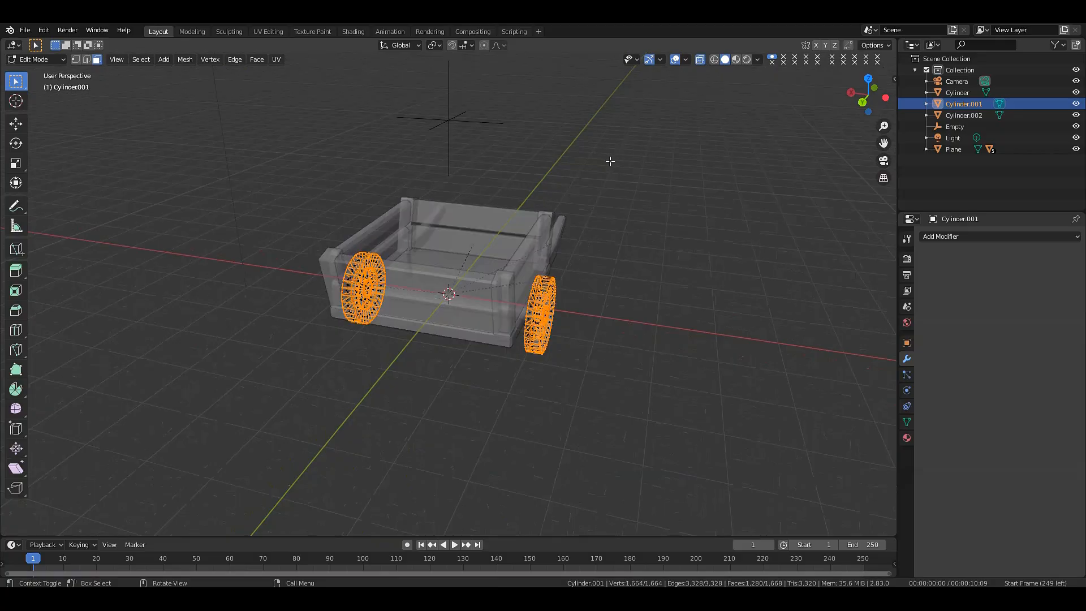
pyautogui.moveTo(866, 101); pyautogui.dragTo(711, 169)
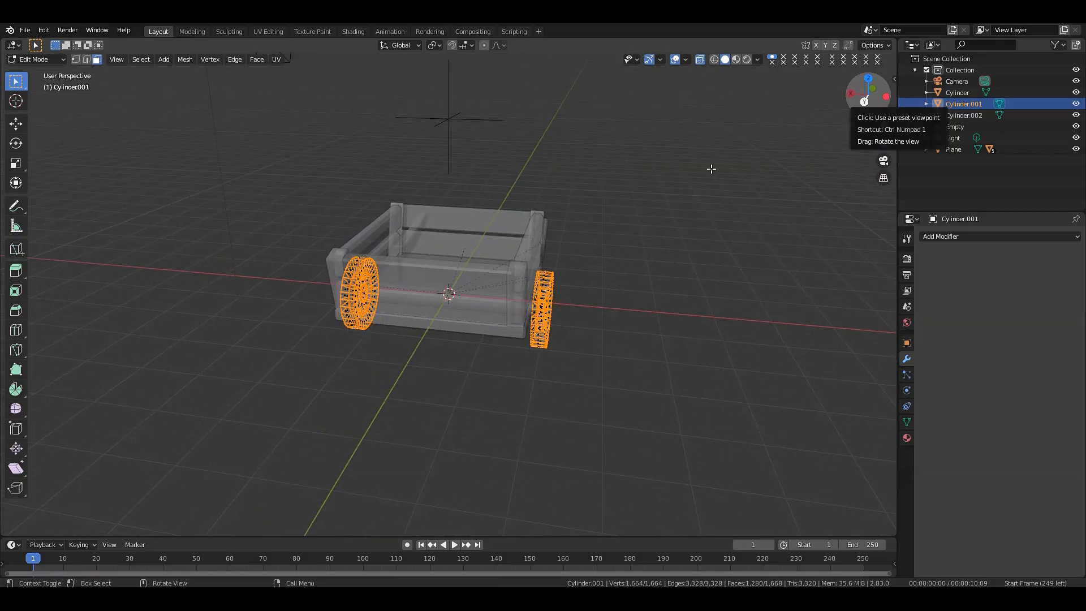
pyautogui.moveTo(485, 210); pyautogui.dragTo(648, 511)
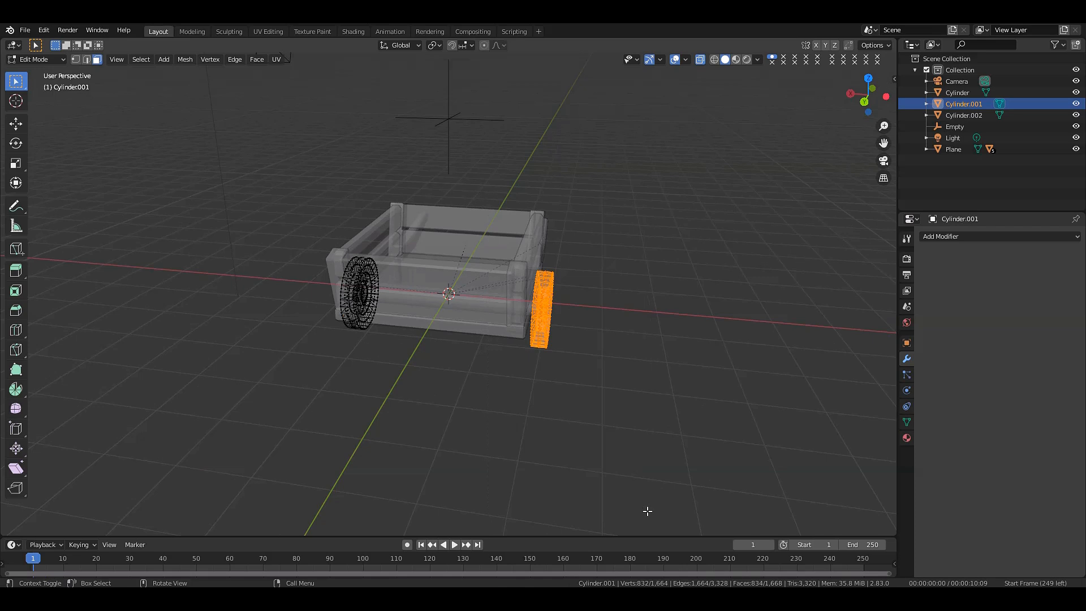
pyautogui.press('p')
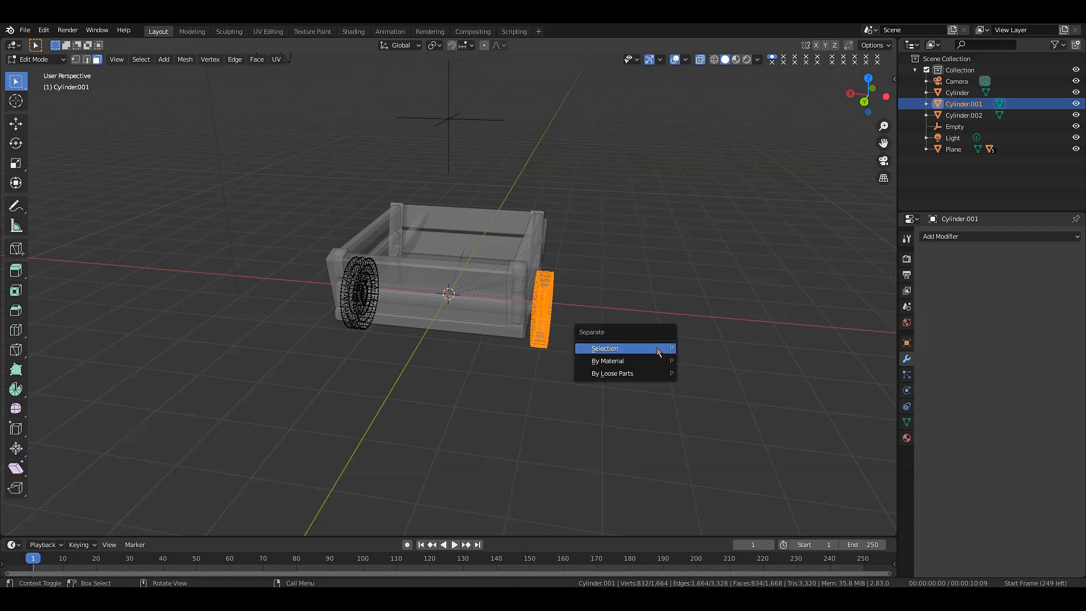
pyautogui.click(637, 351)
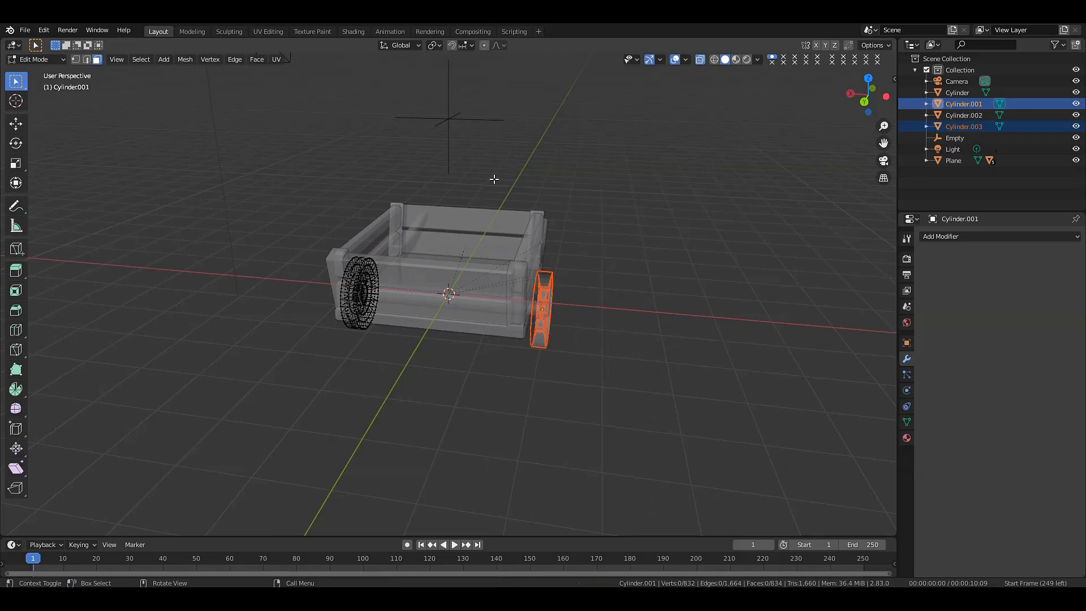
pyautogui.click(701, 60)
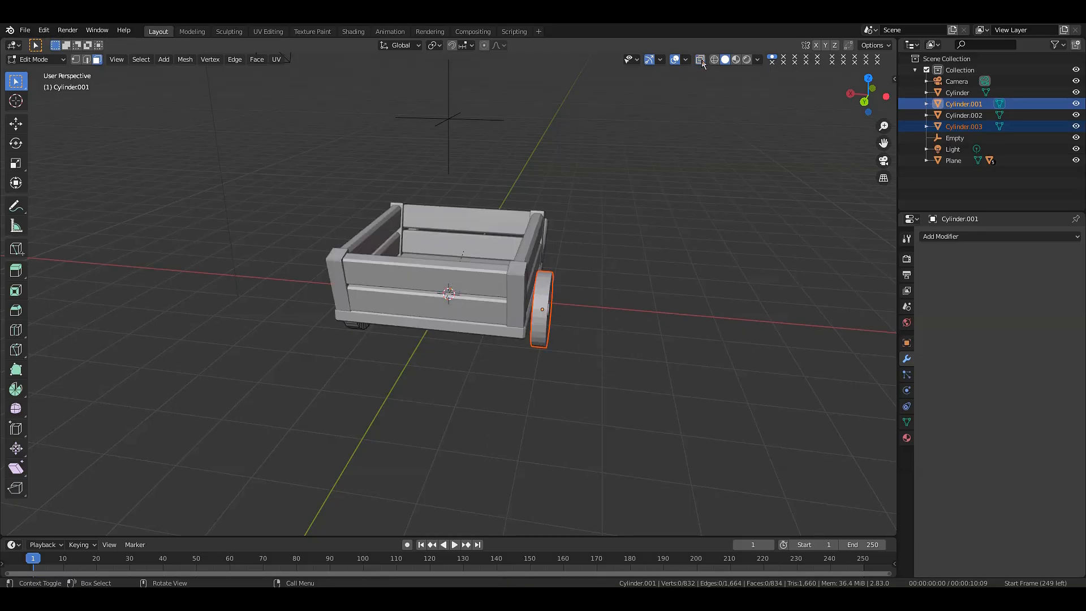
pyautogui.press('Tab')
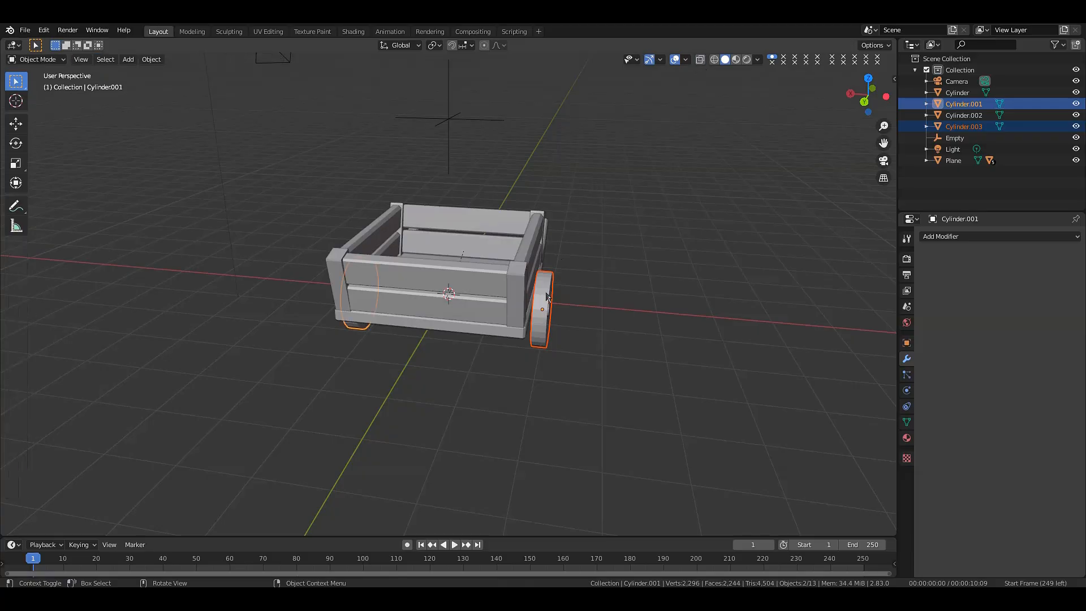
# - Apply all transforms to the separated wheel and set its origin to its geometry
pyautogui.click(541, 309)
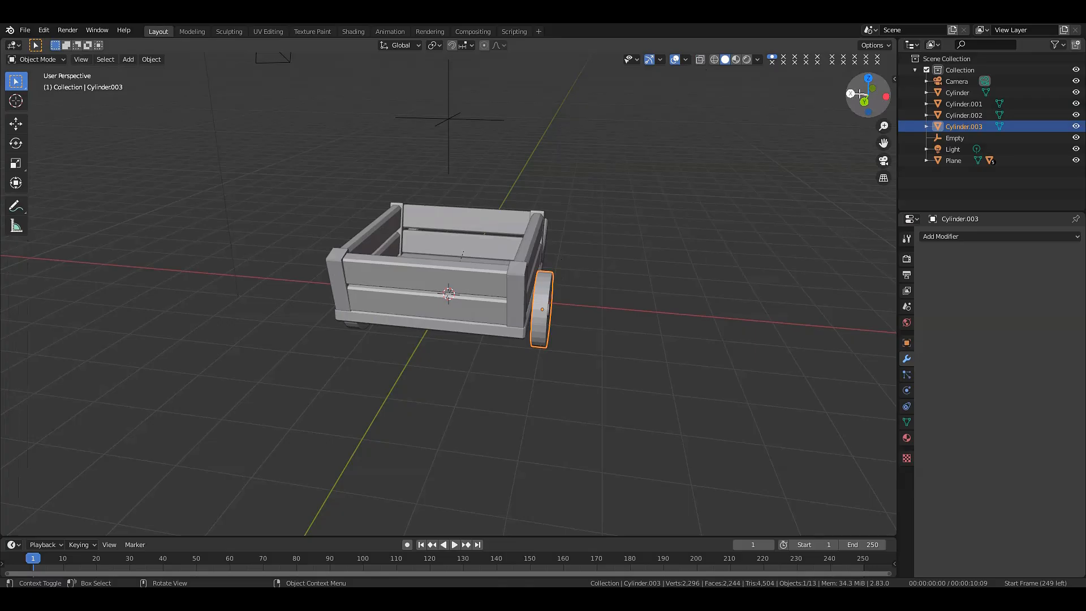
pyautogui.moveTo(762, 128); pyautogui.dragTo(703, 163, button='middle')
pyautogui.hotkey('ctrl', 'a')
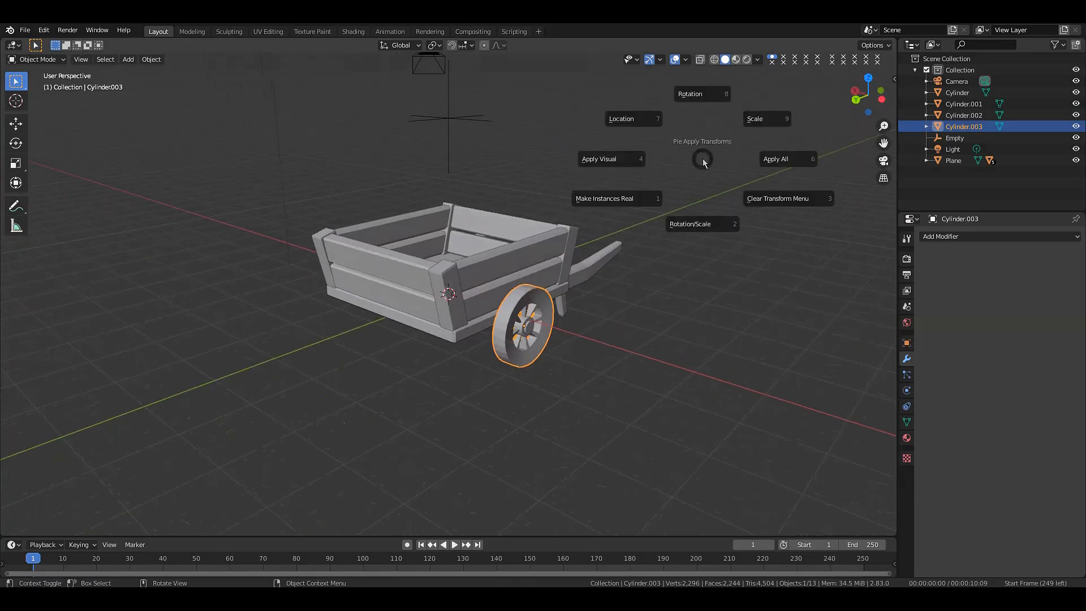
pyautogui.click(775, 159)
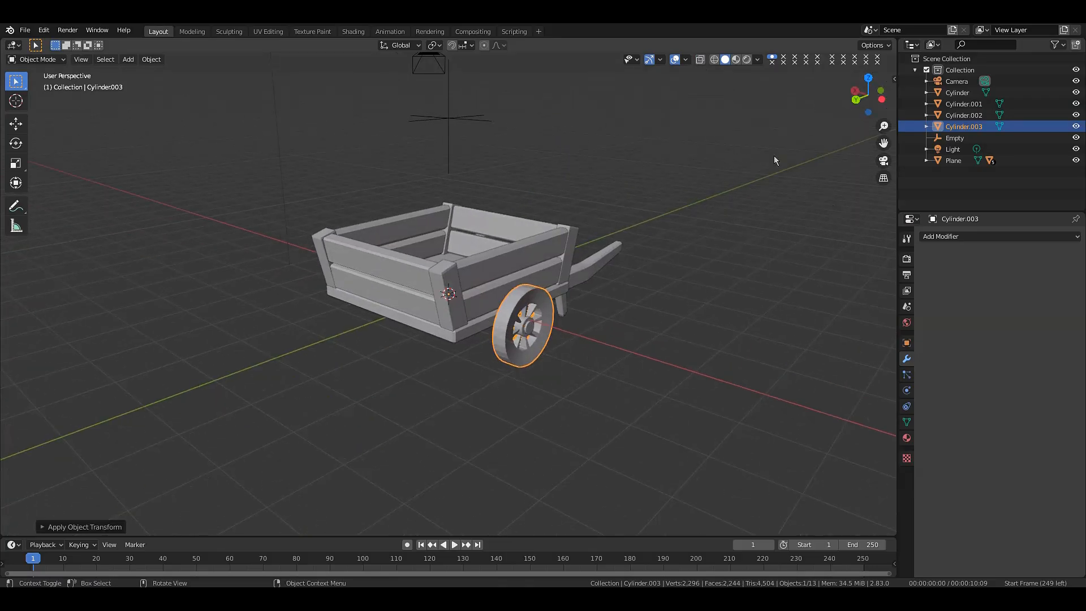
pyautogui.rightClick(775, 159)
pyautogui.moveTo(775, 159)
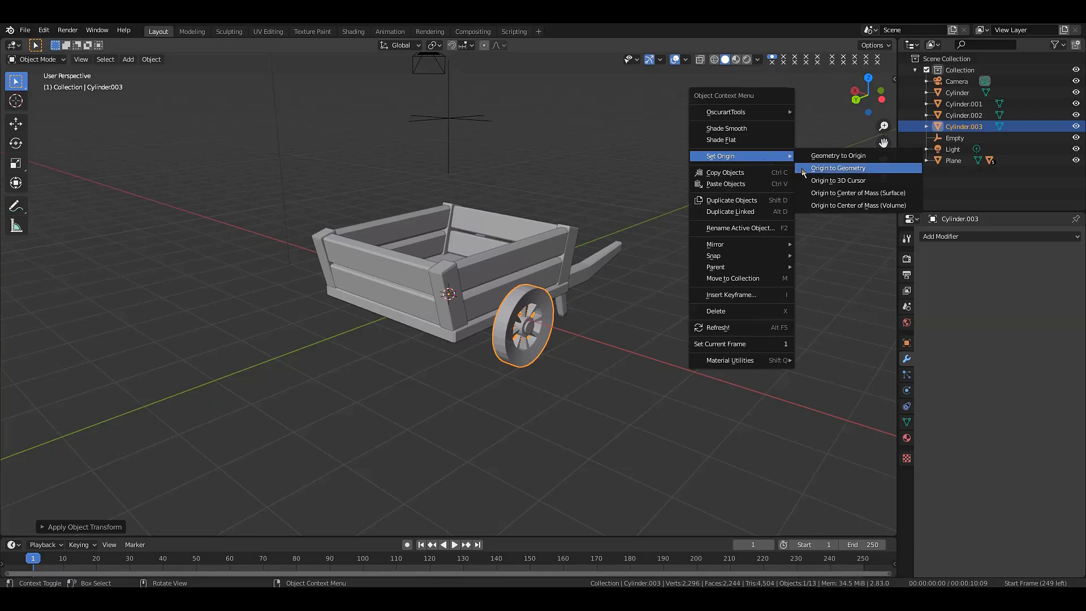
pyautogui.click(817, 173)
# - Test the separated wheel's rotation about its X axis and reset the X rotation to 0°
pyautogui.click(528, 311)
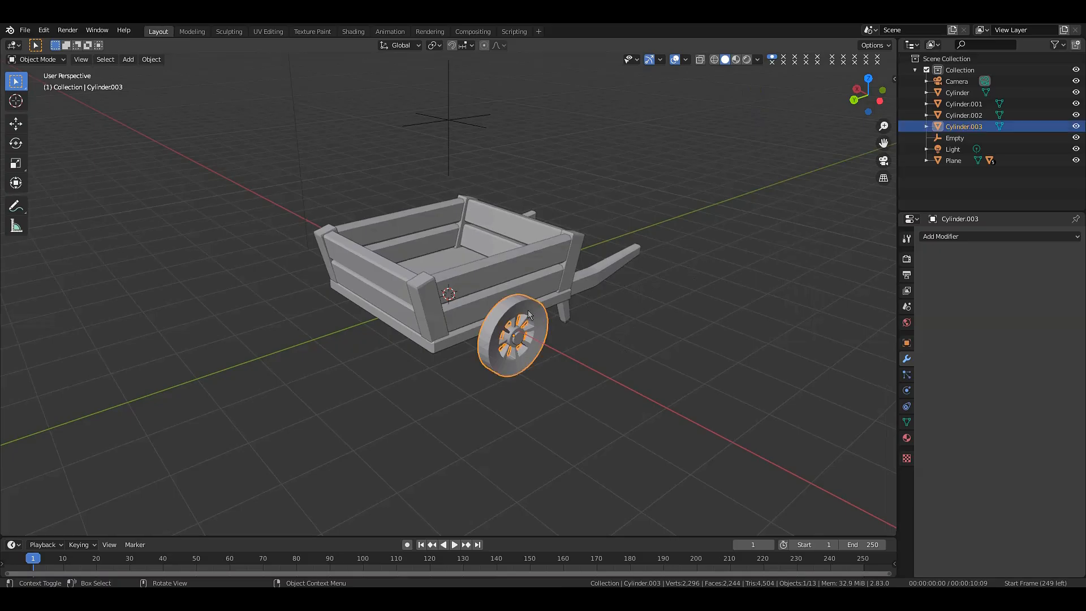
pyautogui.press('n')
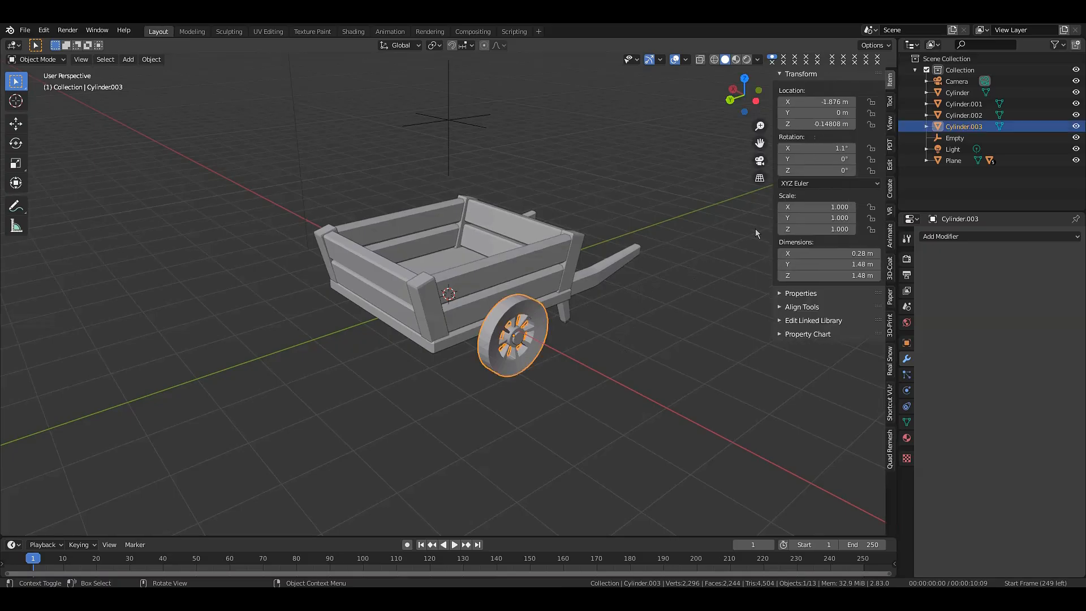
pyautogui.click(803, 148)
pyautogui.write('10')
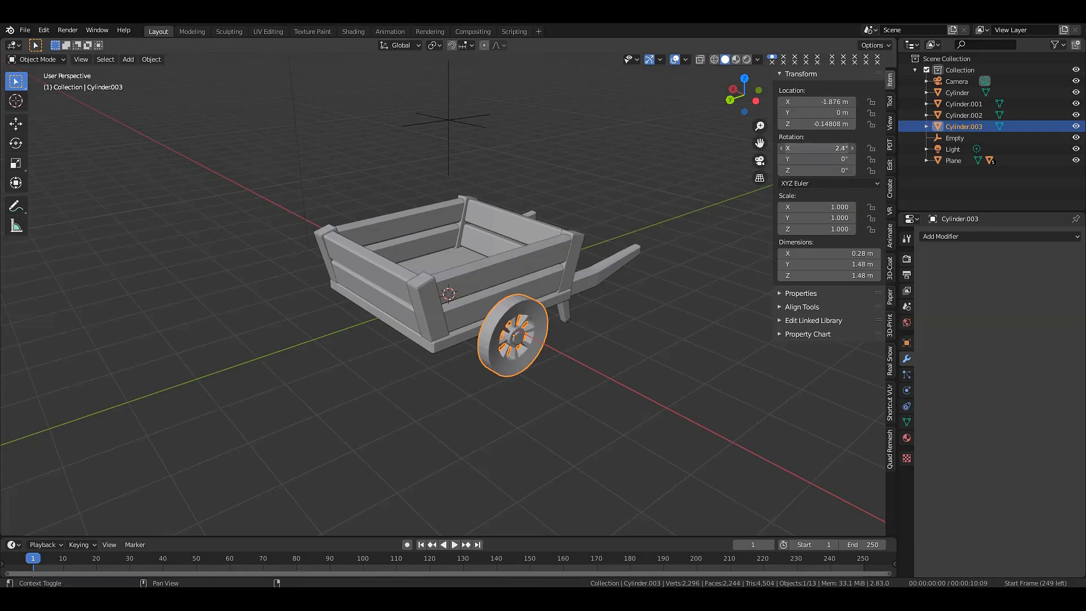
pyautogui.press('Return')
pyautogui.moveTo(816, 148); pyautogui.dragTo(835, 148)
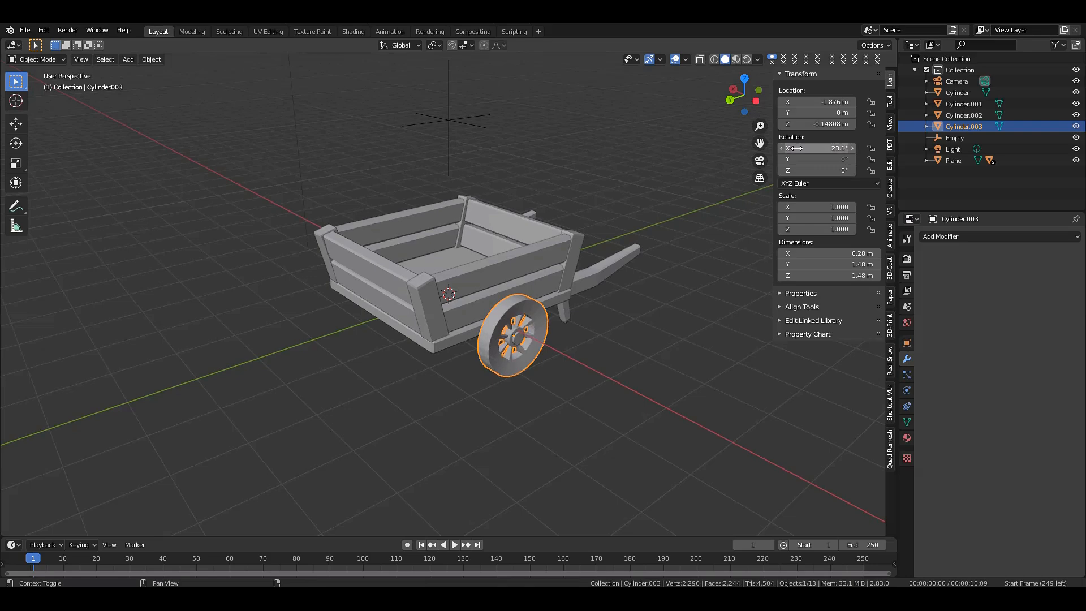
pyautogui.click(796, 148)
pyautogui.write('0')
pyautogui.press('Return')
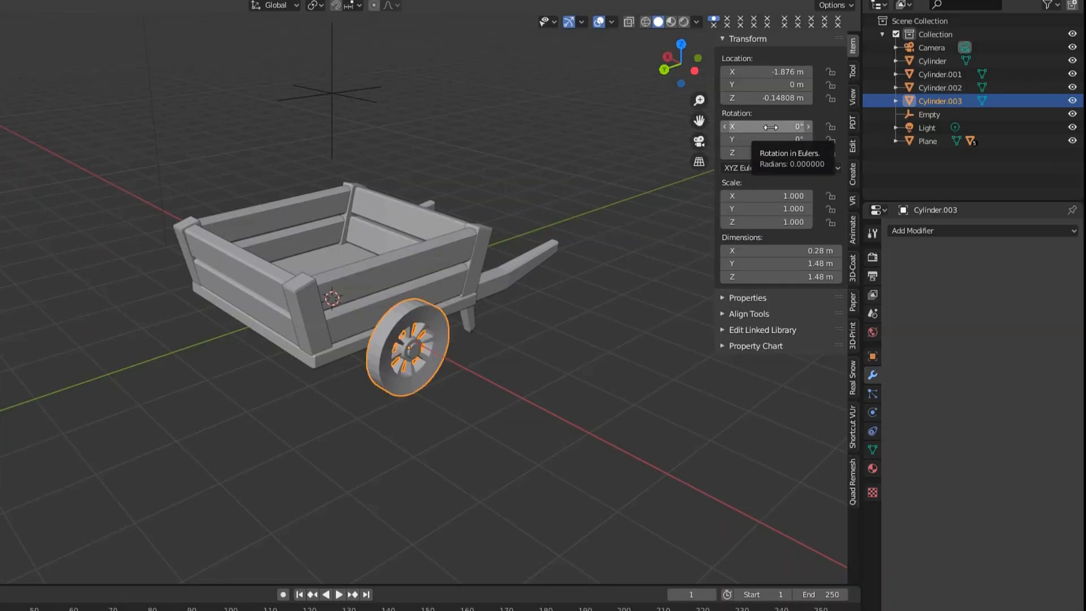
# - Add a driver to the separated wheel's X rotation with the scripted expression var * 3
pyautogui.rightClick(770, 127)
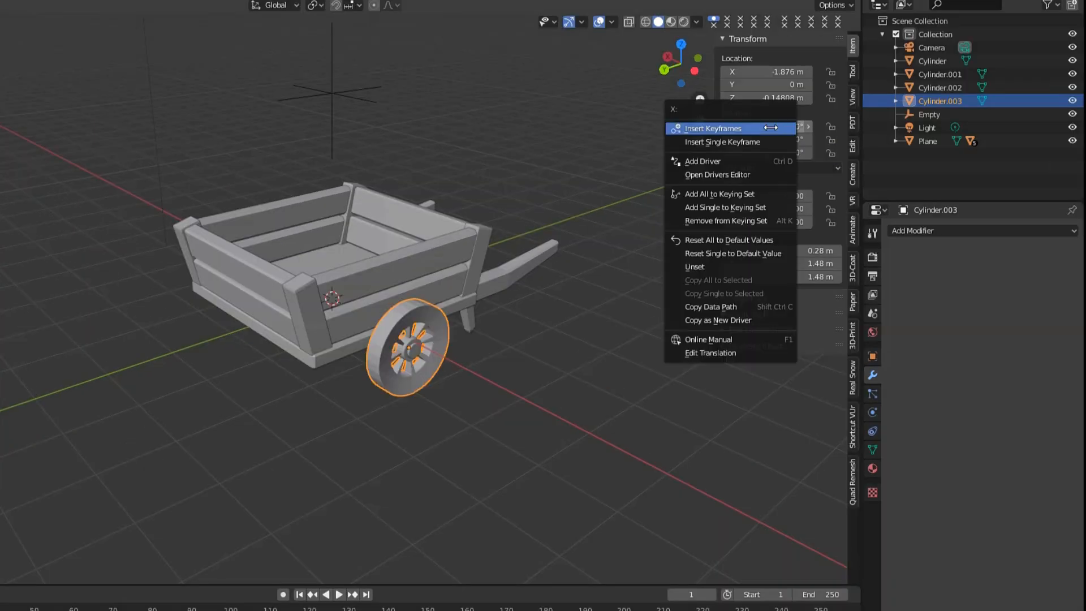
pyautogui.click(724, 161)
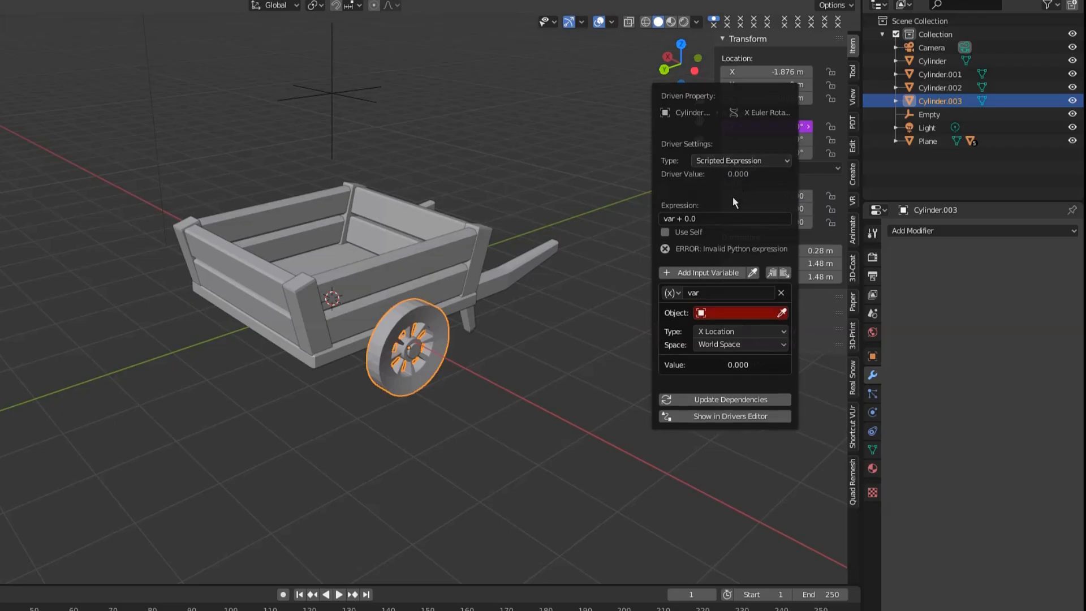
pyautogui.click(704, 219)
pyautogui.press('BackSpace')
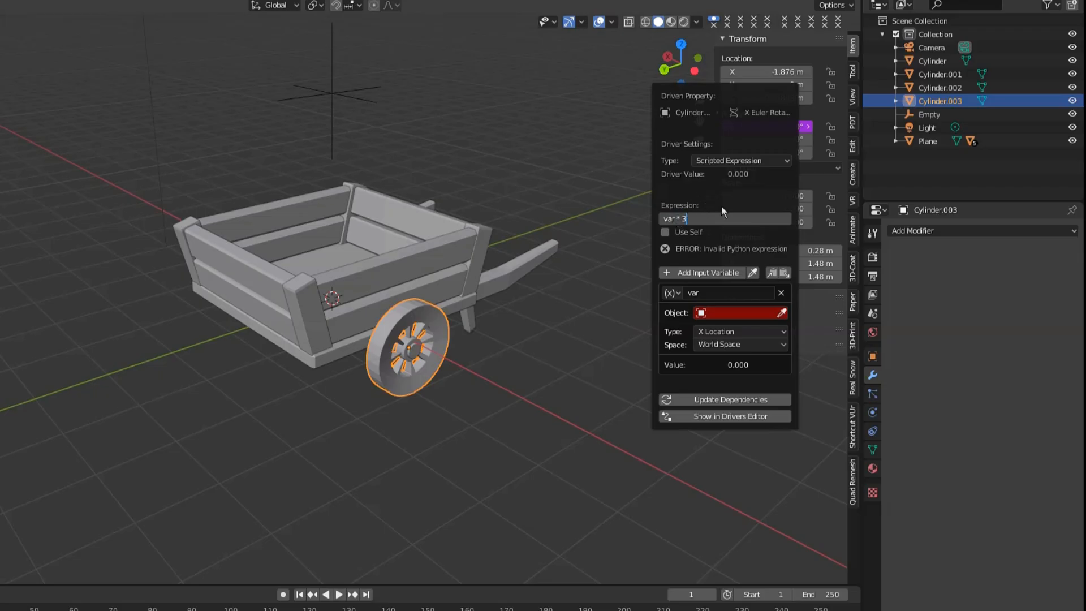
pyautogui.press('Return')
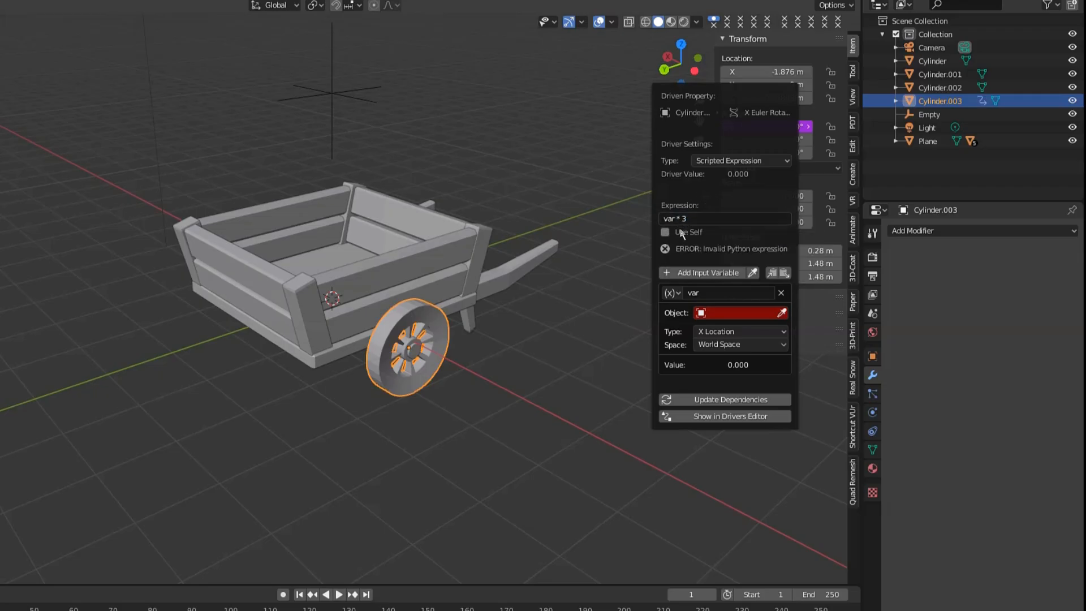
# - Set the driver variable's object to Empty in Local Space and update the driver's dependencies
pyautogui.click(722, 313)
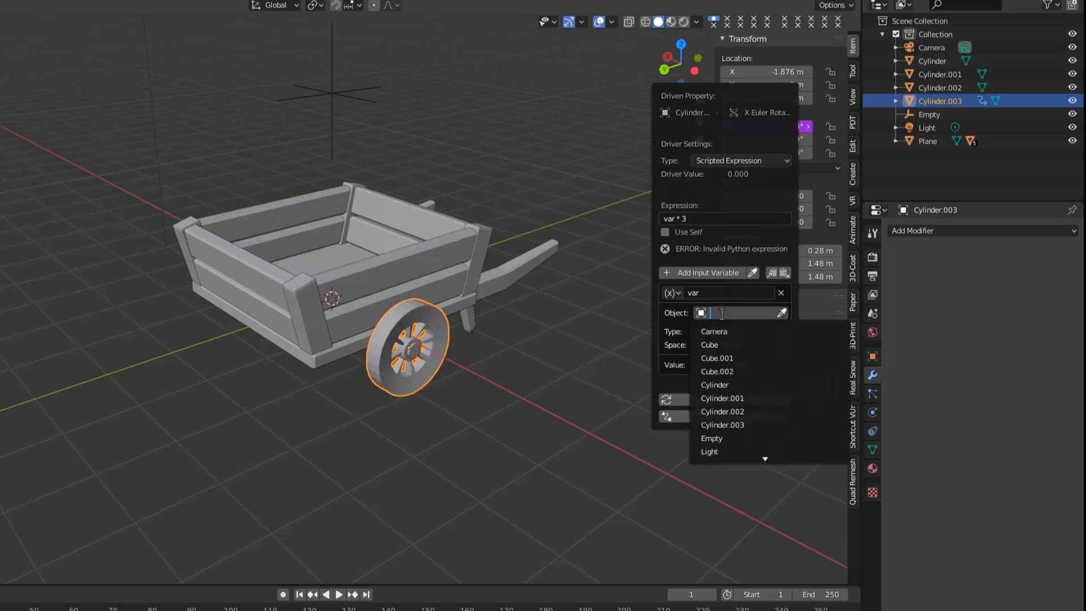
pyautogui.click(732, 439)
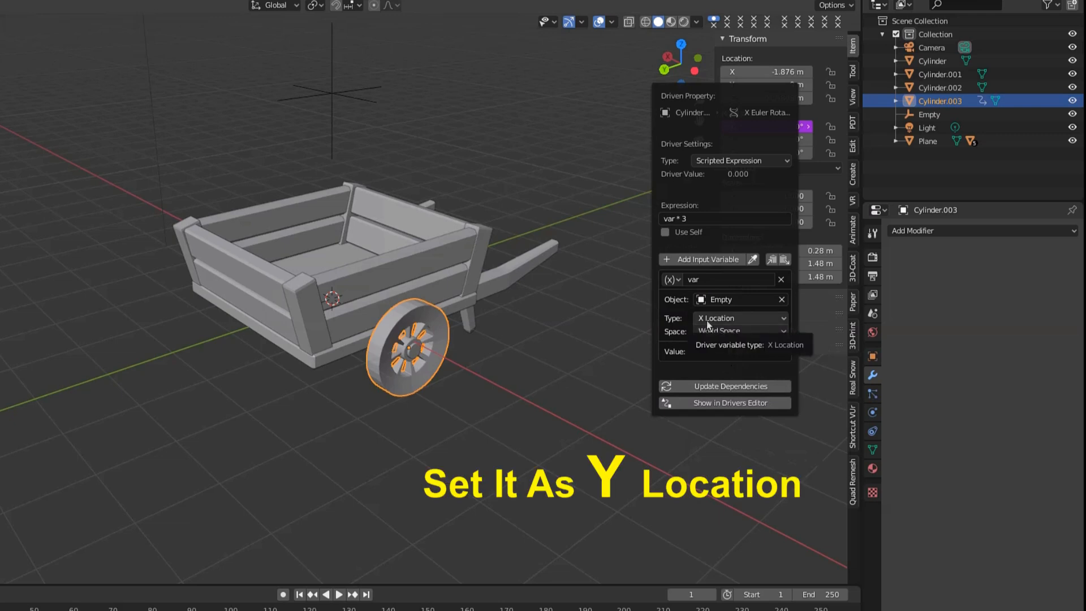
pyautogui.click(722, 331)
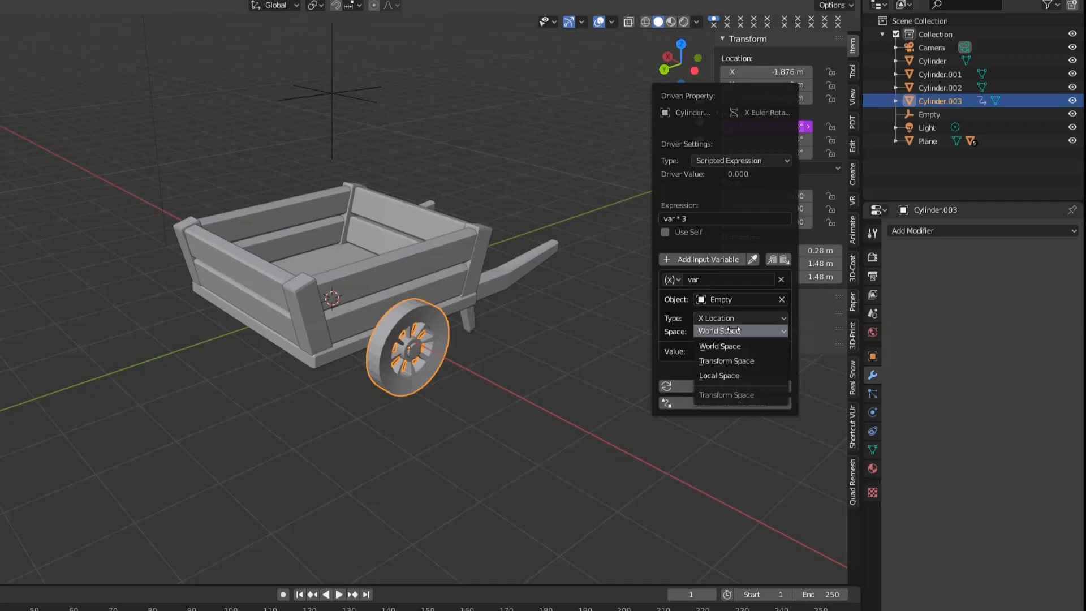
pyautogui.click(732, 375)
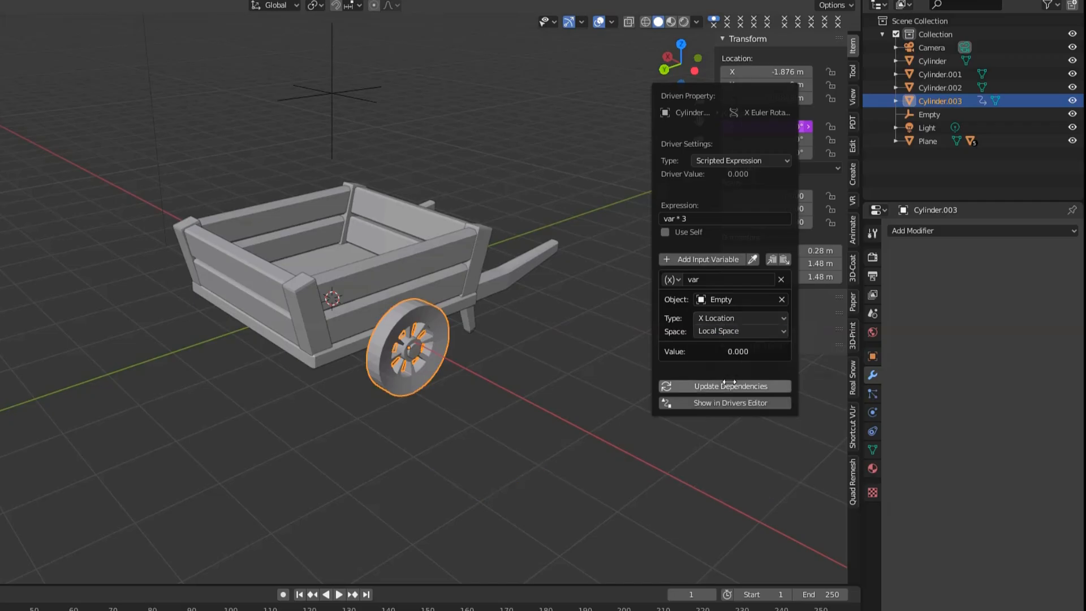
pyautogui.click(724, 387)
# - Test the wheel driver by moving the empty along Y and along X, cancelling each move
pyautogui.click(335, 97)
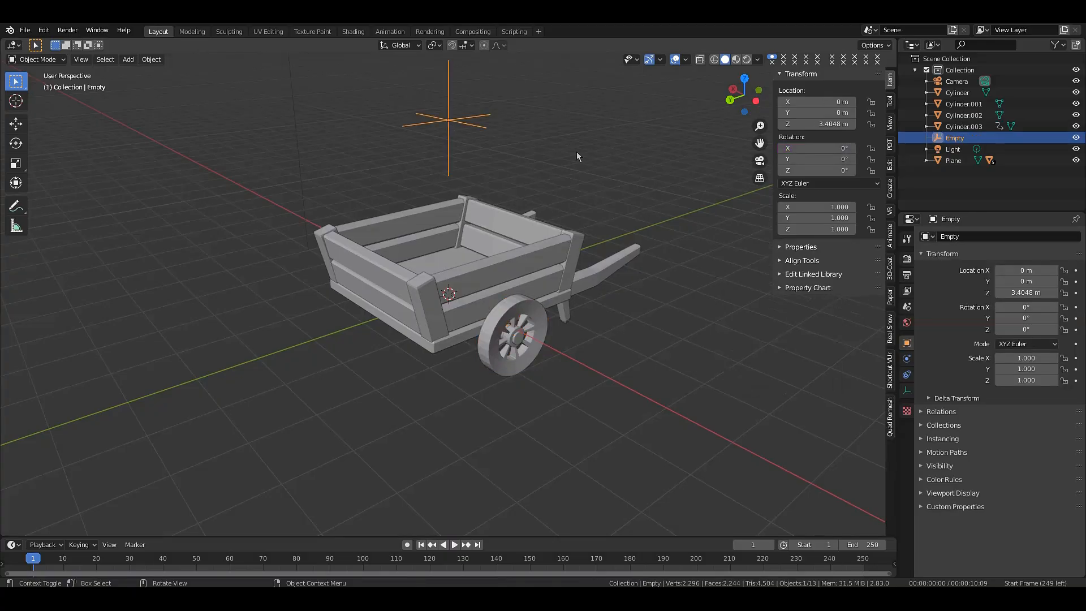
pyautogui.press('g')
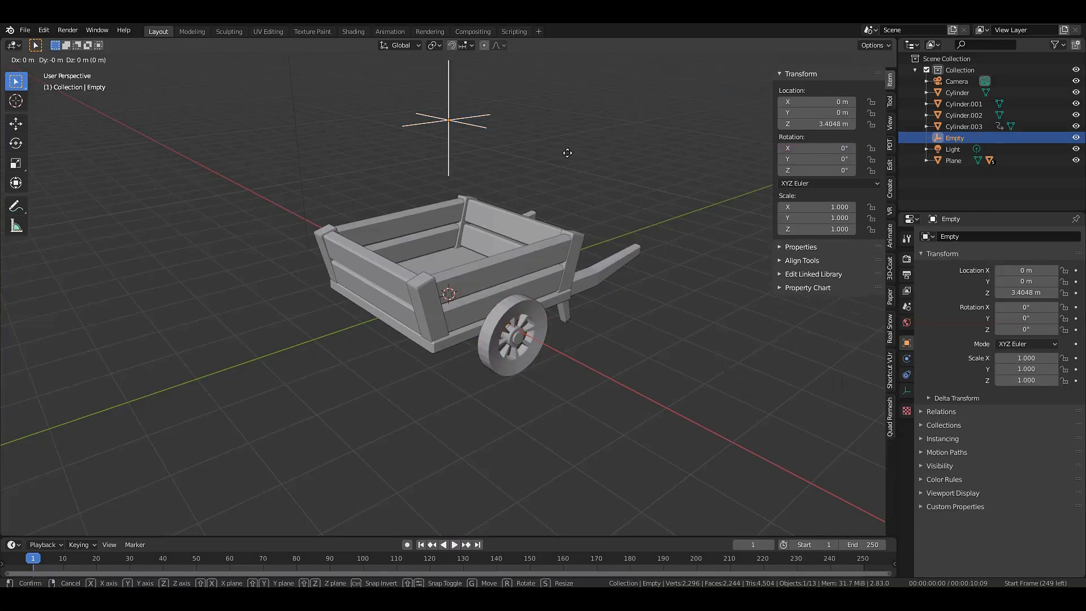
pyautogui.rightClick(468, 187)
pyautogui.press('g')
pyautogui.press('y')
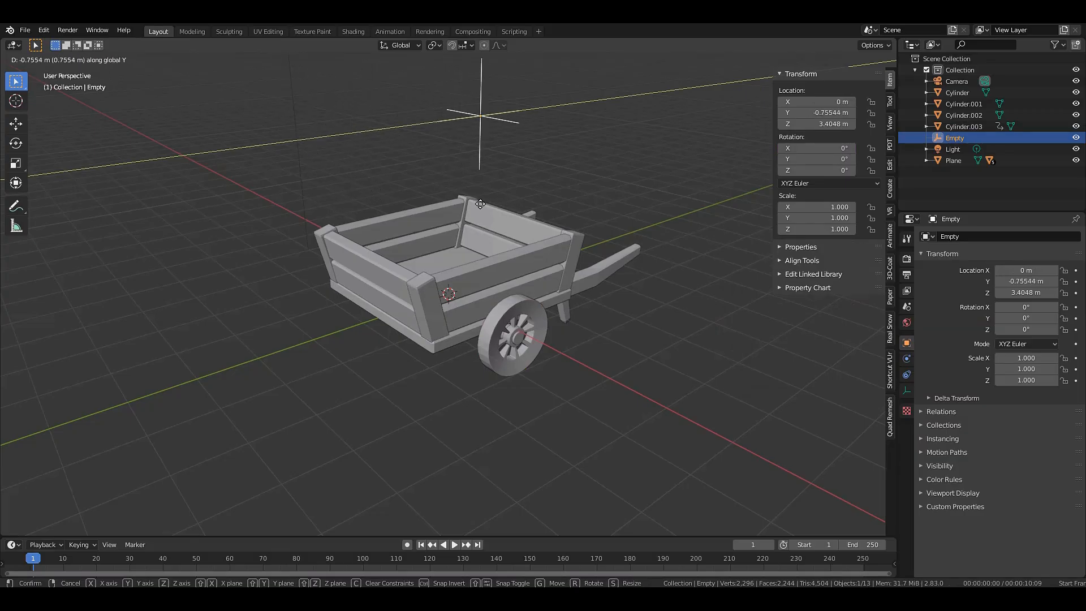
pyautogui.rightClick(411, 259)
pyautogui.press('g')
pyautogui.press('x')
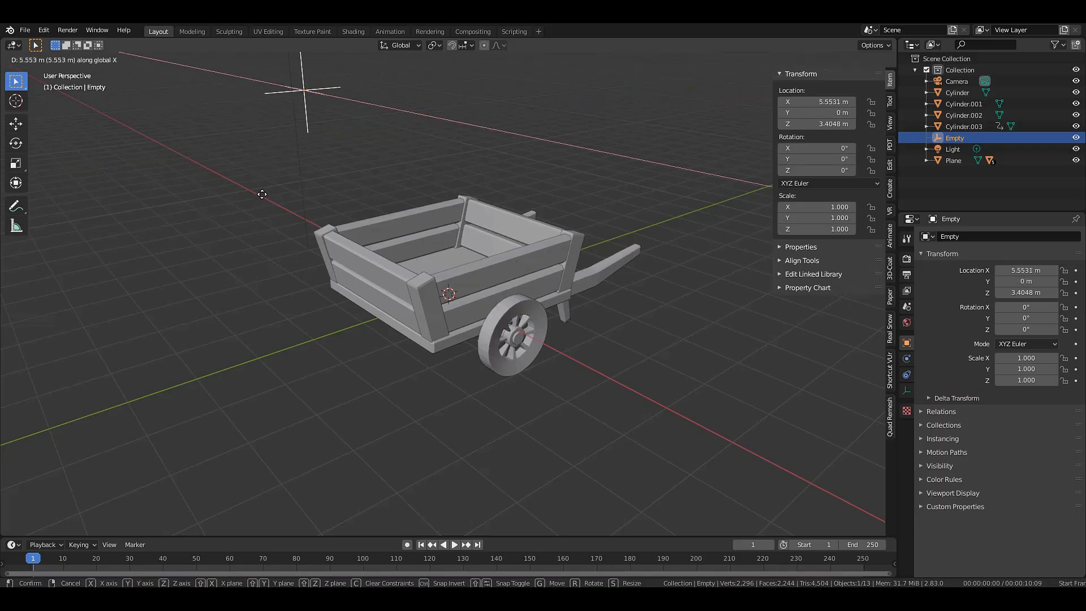
pyautogui.rightClick(394, 274)
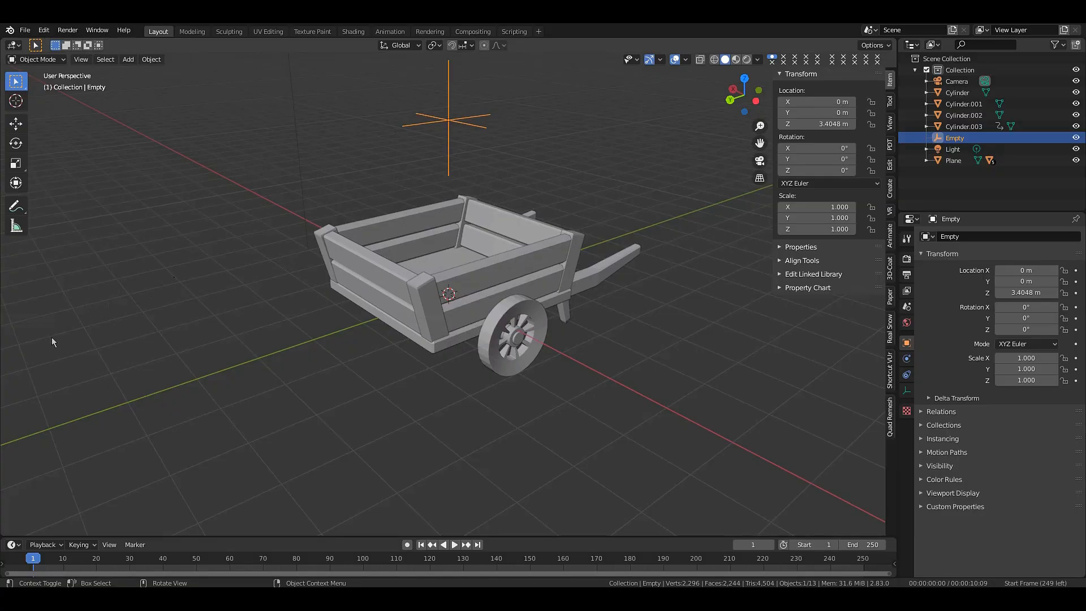
# - Change the wheel driver's variable type to Y Location and update the driver's dependencies
pyautogui.click(535, 308)
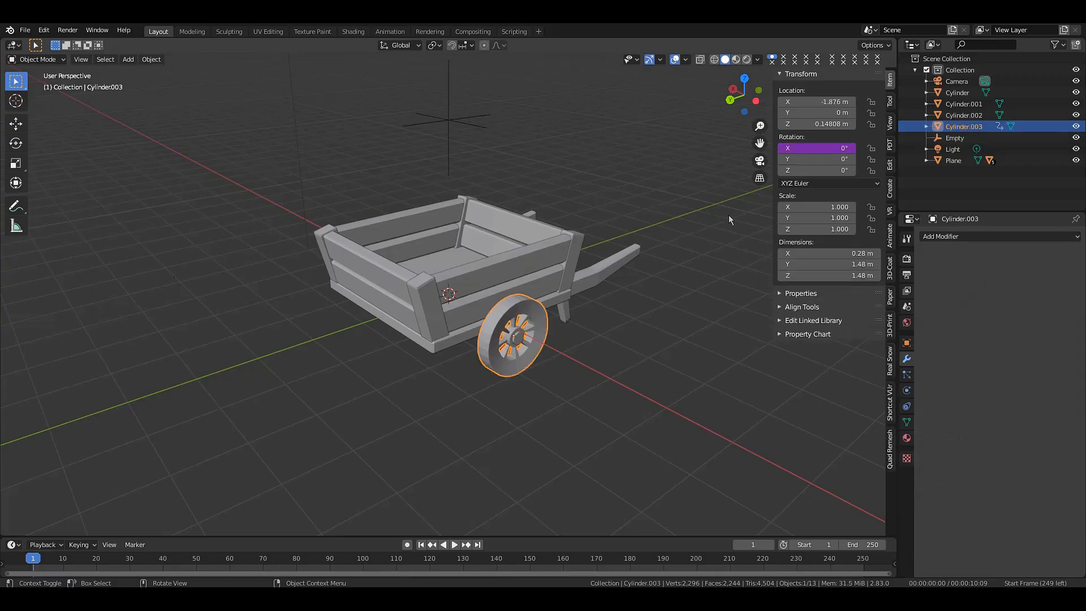
pyautogui.rightClick(818, 149)
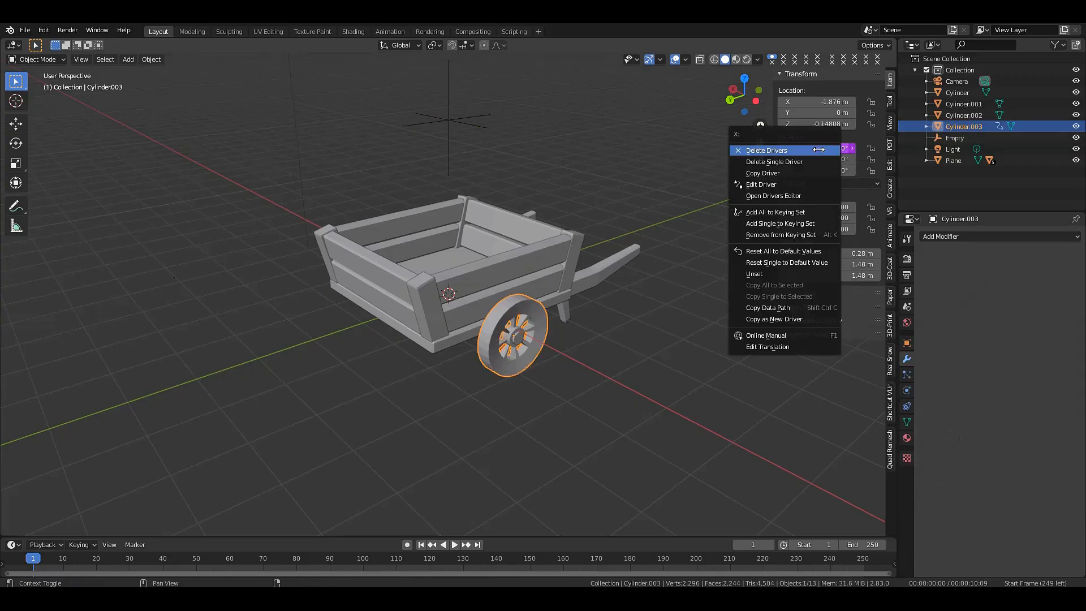
pyautogui.click(769, 185)
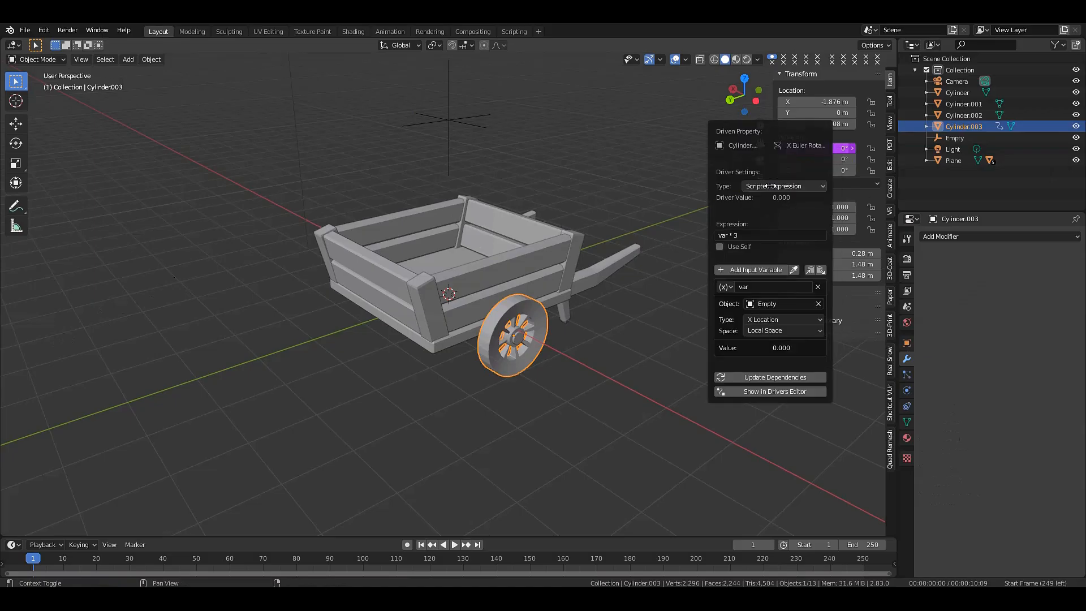
pyautogui.click(782, 321)
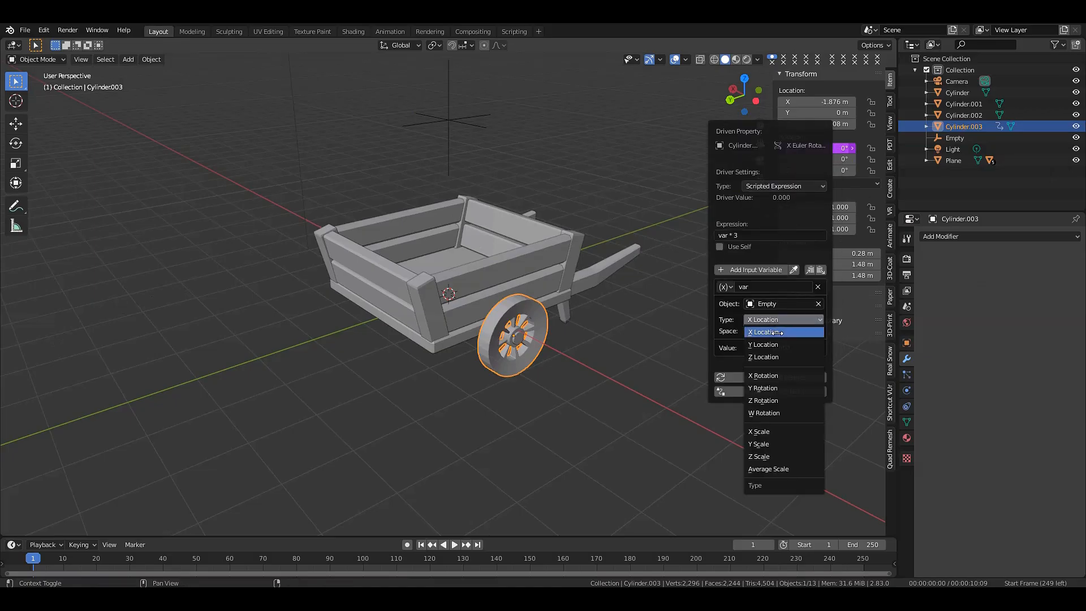
pyautogui.click(774, 345)
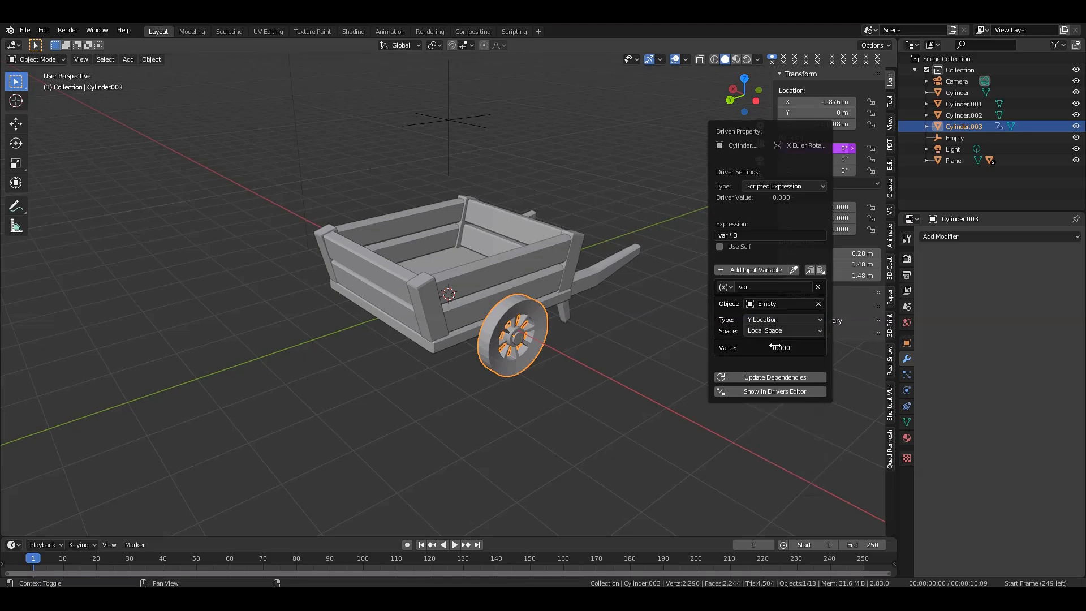
pyautogui.click(755, 378)
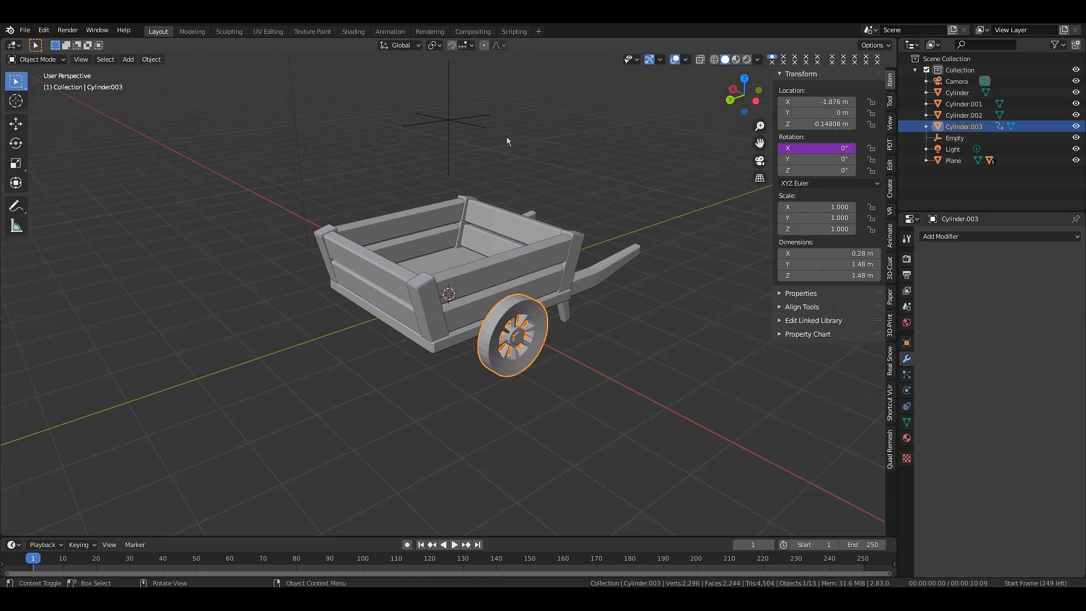
# - Test the wheel driver by moving the empty along the Y axis, cancelling the move
pyautogui.click(455, 121)
pyautogui.press('g')
pyautogui.press('y')
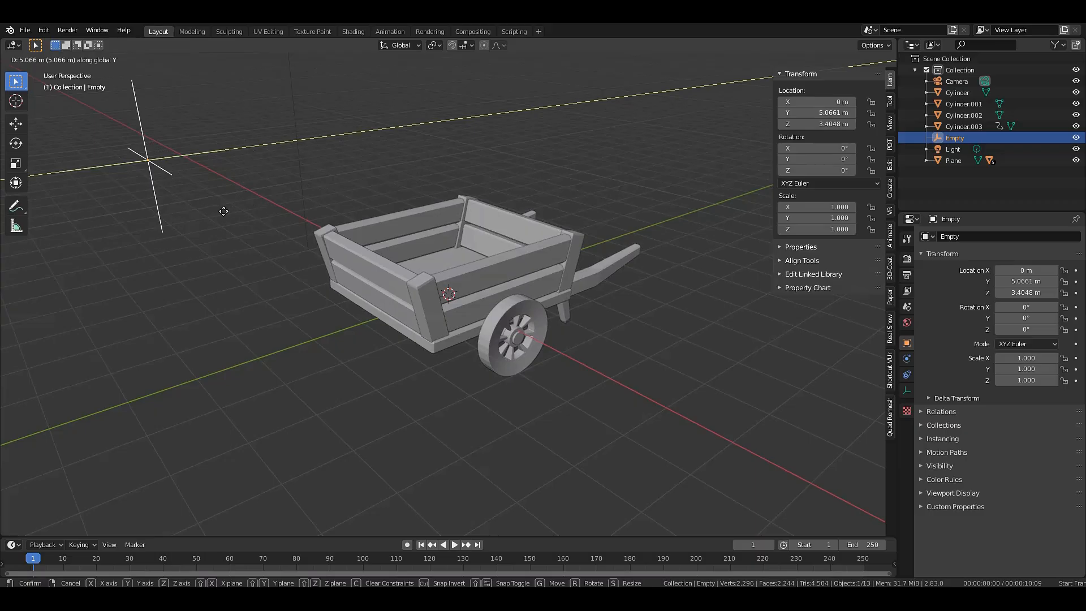
pyautogui.press('Escape')
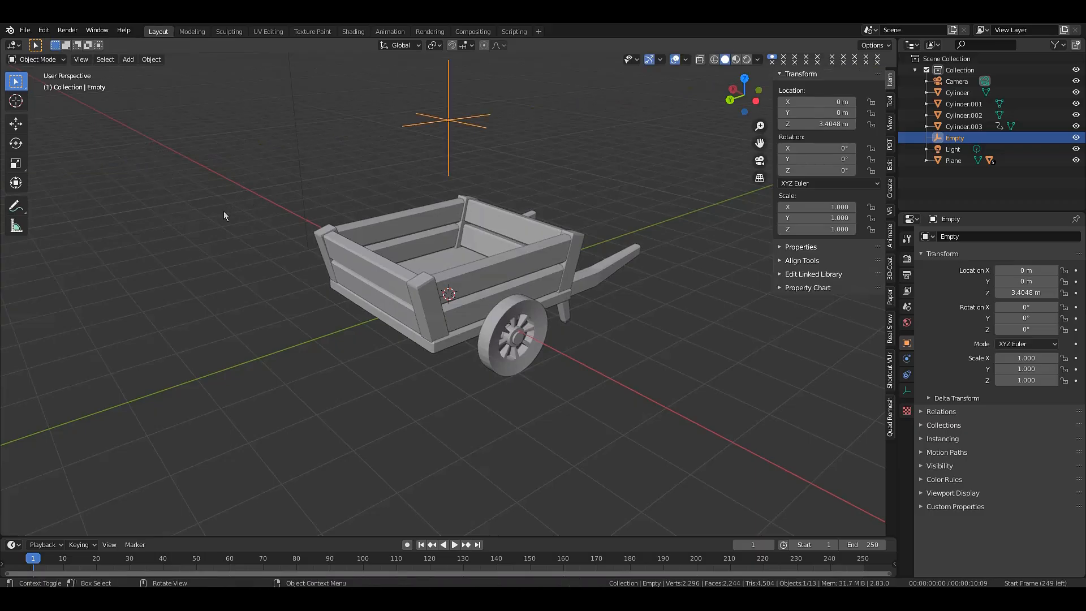
# - Reverse the wheel's rotation direction by setting its X rotation driver expression to var * -3, and update the dependencies
pyautogui.click(528, 306)
pyautogui.rightClick(815, 147)
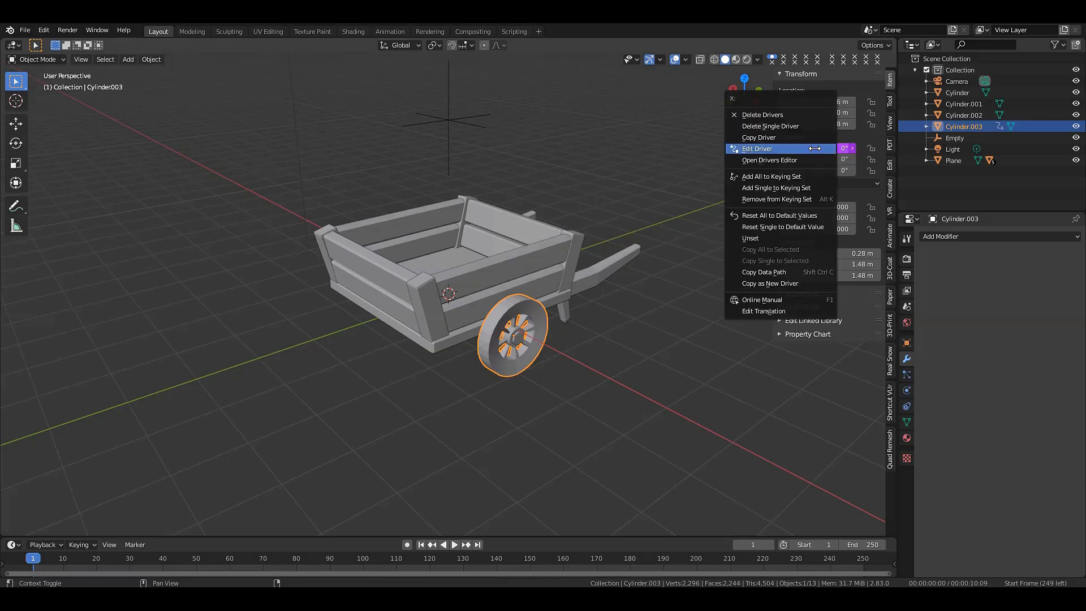
pyautogui.click(773, 150)
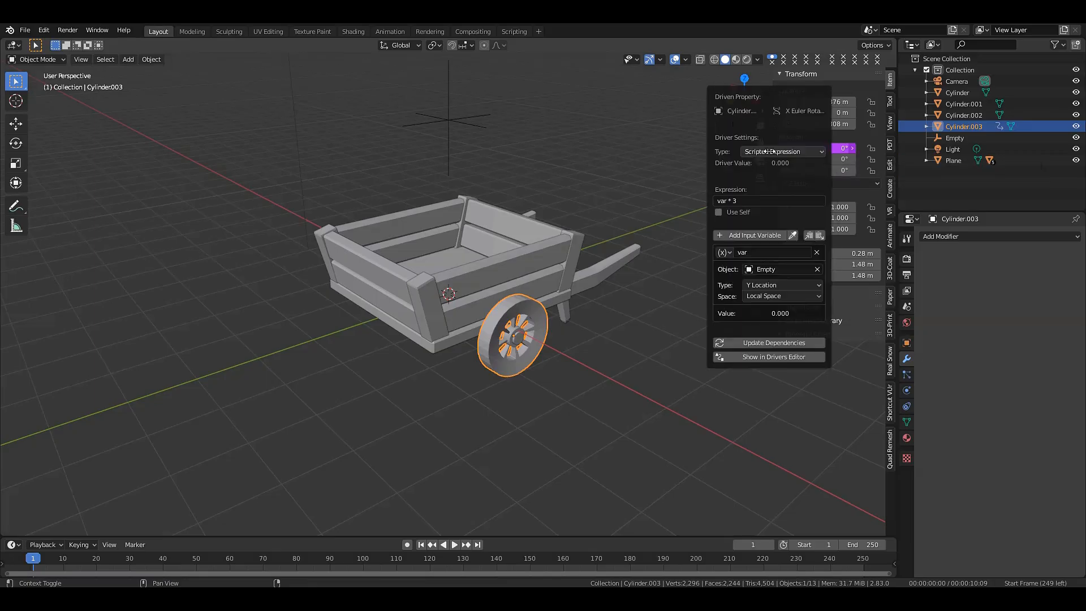
pyautogui.click(734, 201)
pyautogui.write('* ')
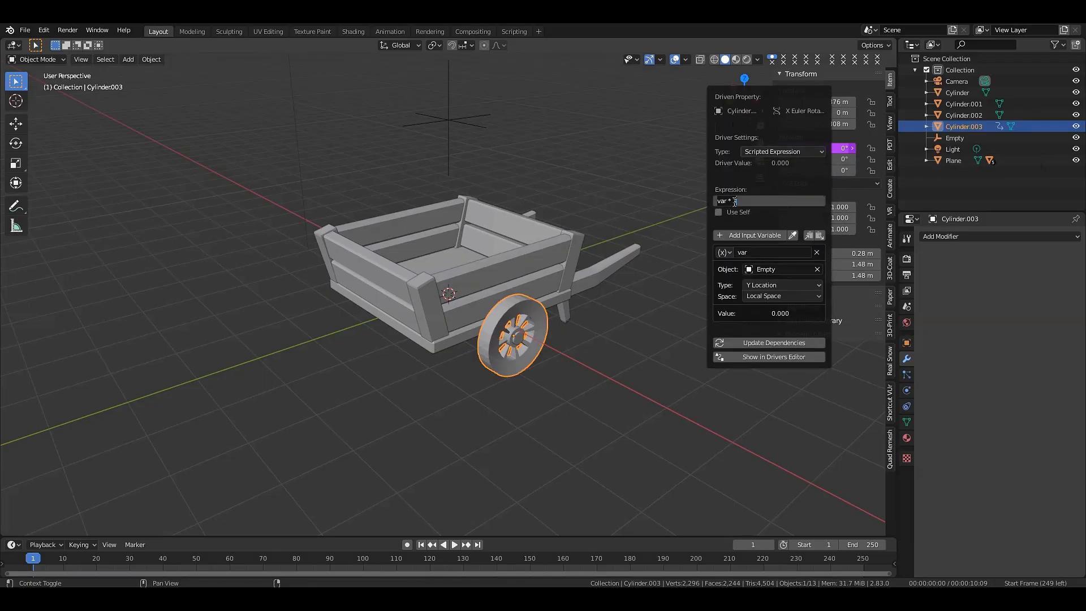
pyautogui.write('3-')
pyautogui.press('Return')
pyautogui.click(775, 343)
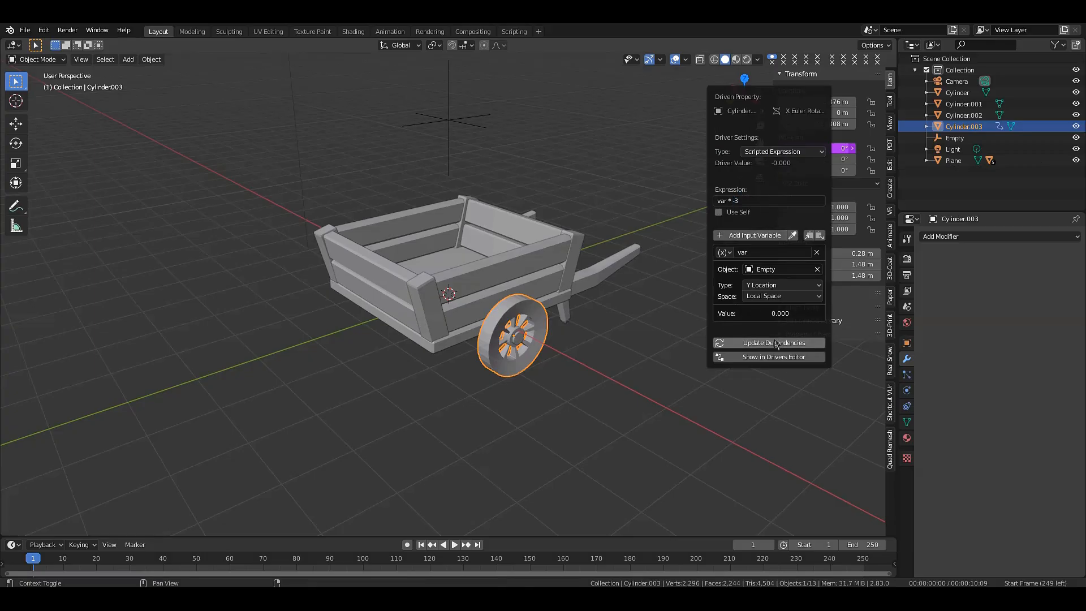
# - Test the reversed wheel rotation by moving the empty back and forth along Y, cancelling the move
pyautogui.click(445, 115)
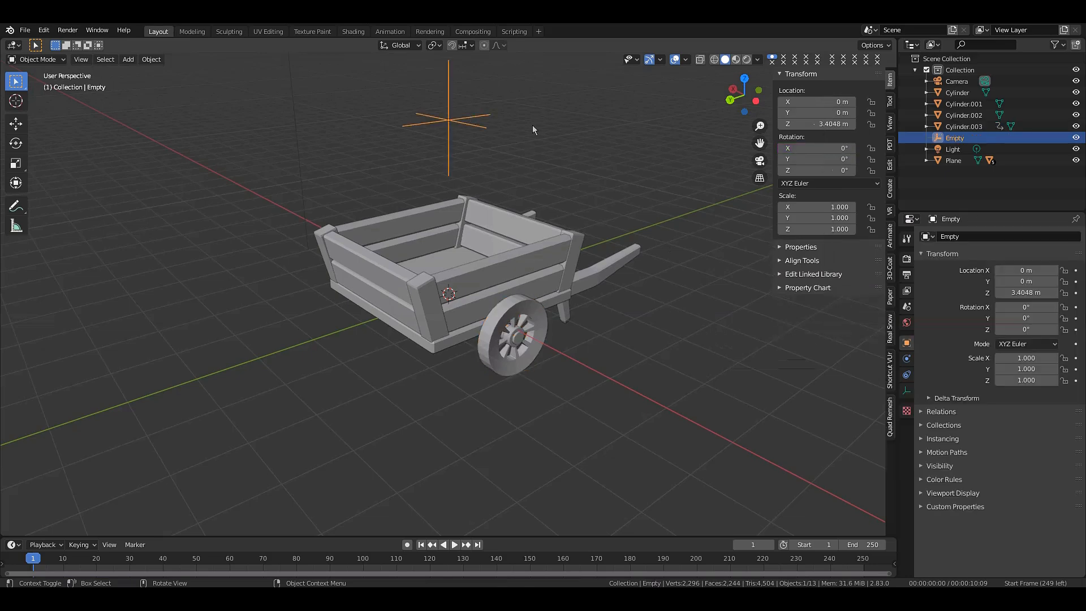
pyautogui.press('g')
pyautogui.press('y')
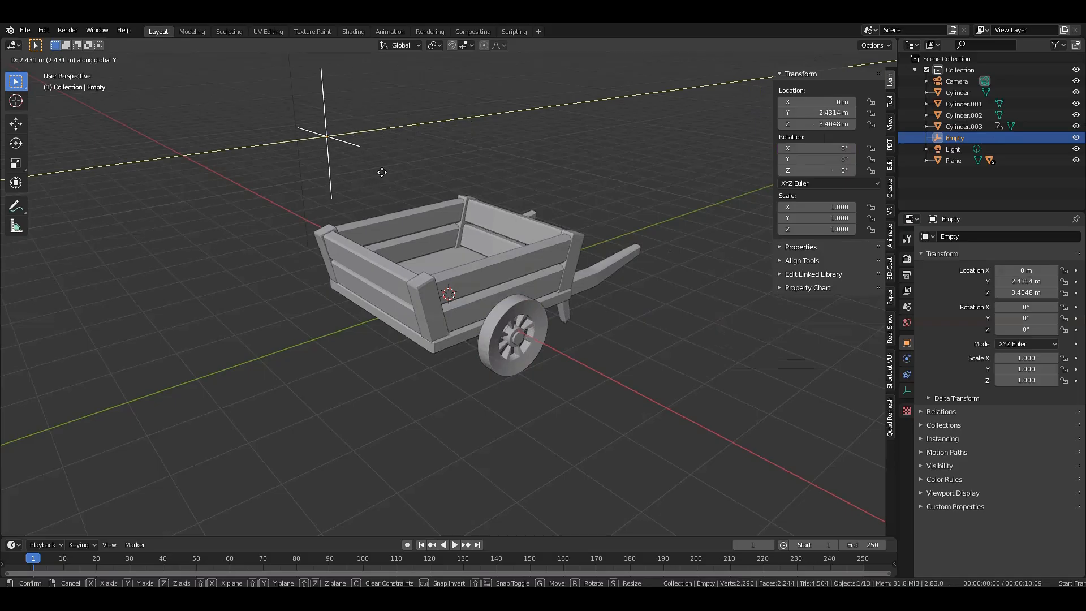
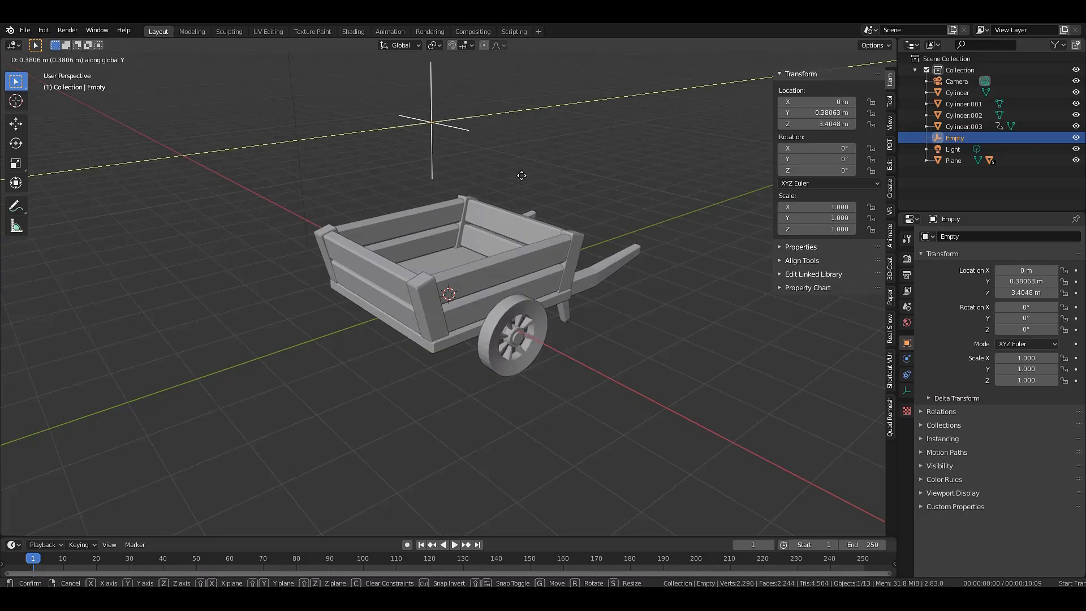
pyautogui.press('Escape')
# - Parent the driven wheel Cylinder.003, Cylinder.002 and the axle Cylinder to the cart's base Plane as Object
pyautogui.scroll(-2, 599, 170)
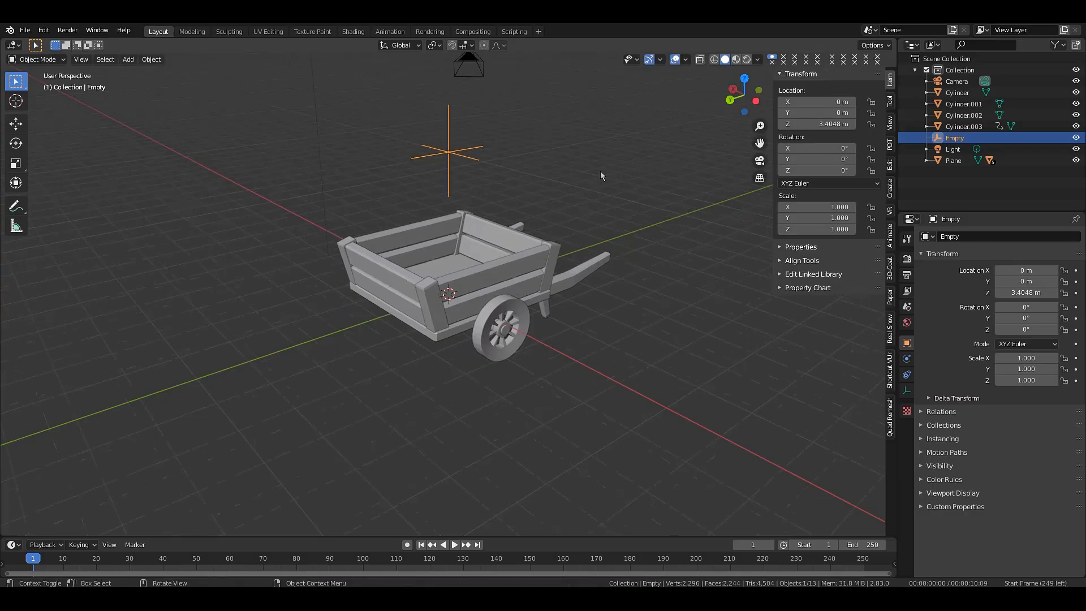
pyautogui.moveTo(745, 97); pyautogui.dragTo(740, 121)
pyautogui.scroll(1, 628, 171)
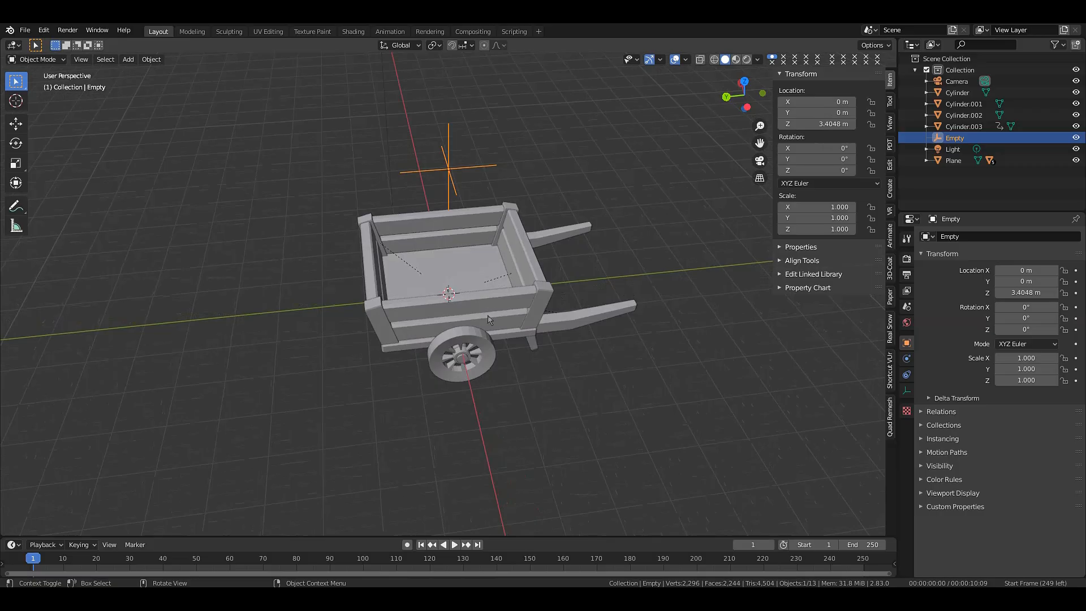
pyautogui.click(482, 349)
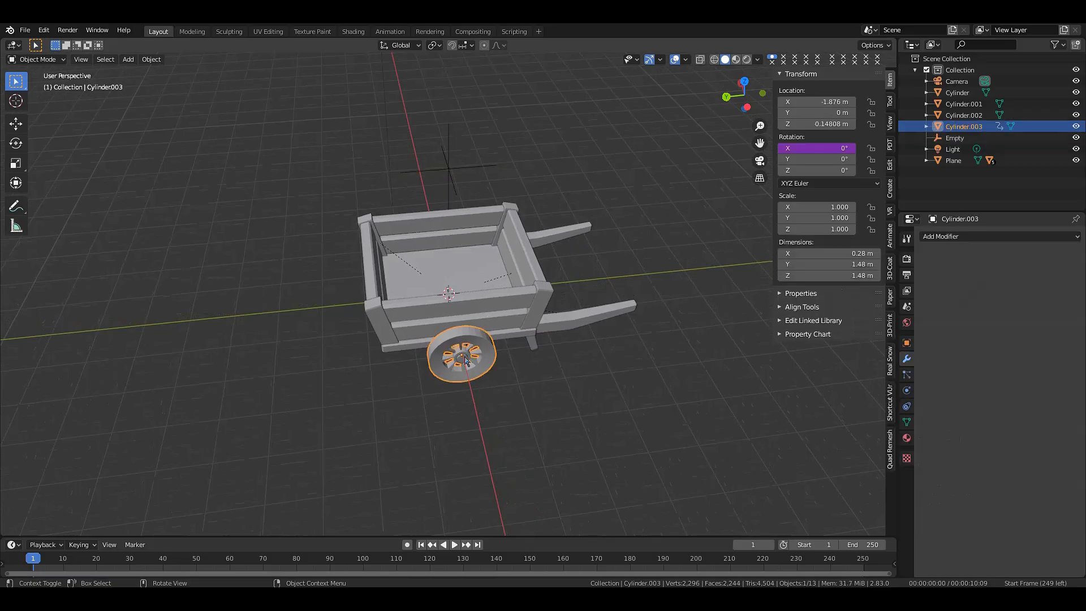
pyautogui.keyDown('shift'); pyautogui.click(466, 360); pyautogui.keyUp('shift')
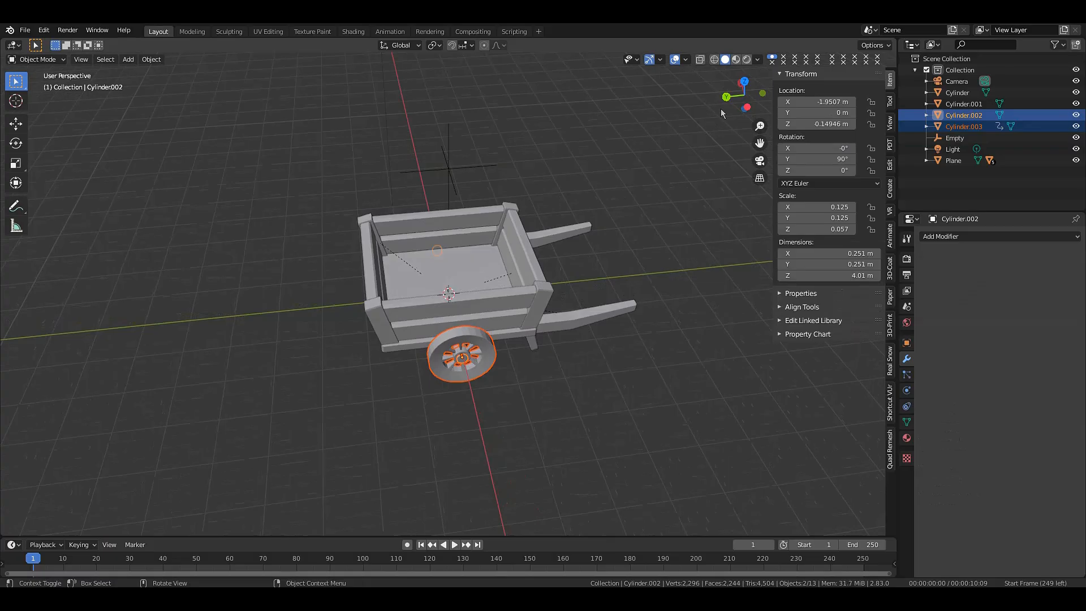
pyautogui.moveTo(735, 98); pyautogui.dragTo(675, 170)
pyautogui.keyDown('shift'); pyautogui.click(473, 301); pyautogui.keyUp('shift')
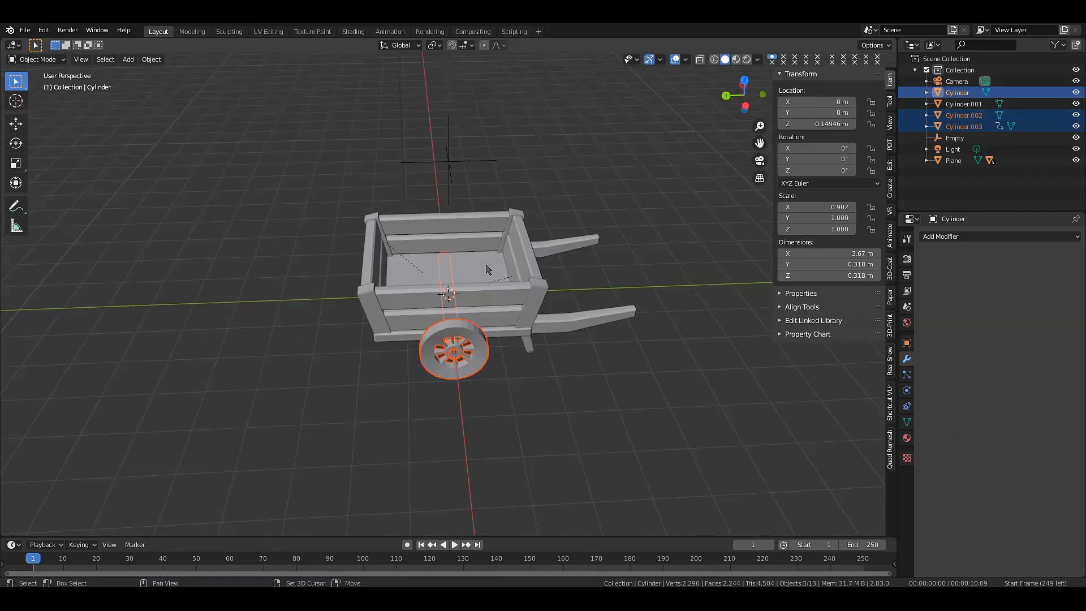
pyautogui.keyDown('shift'); pyautogui.click(503, 265); pyautogui.keyUp('shift')
pyautogui.hotkey('ctrl', 'p')
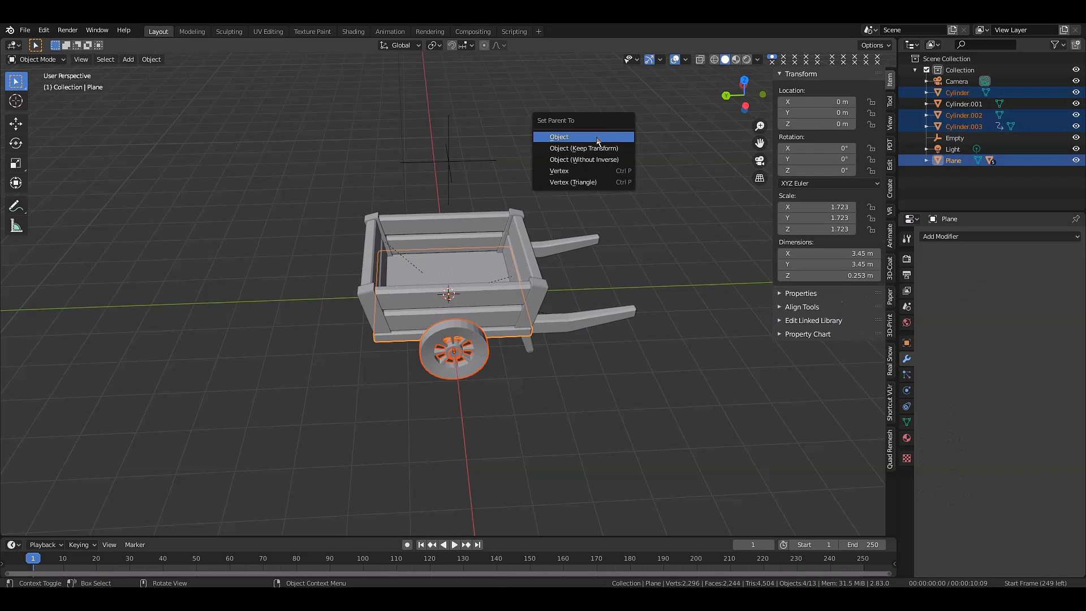
pyautogui.click(572, 142)
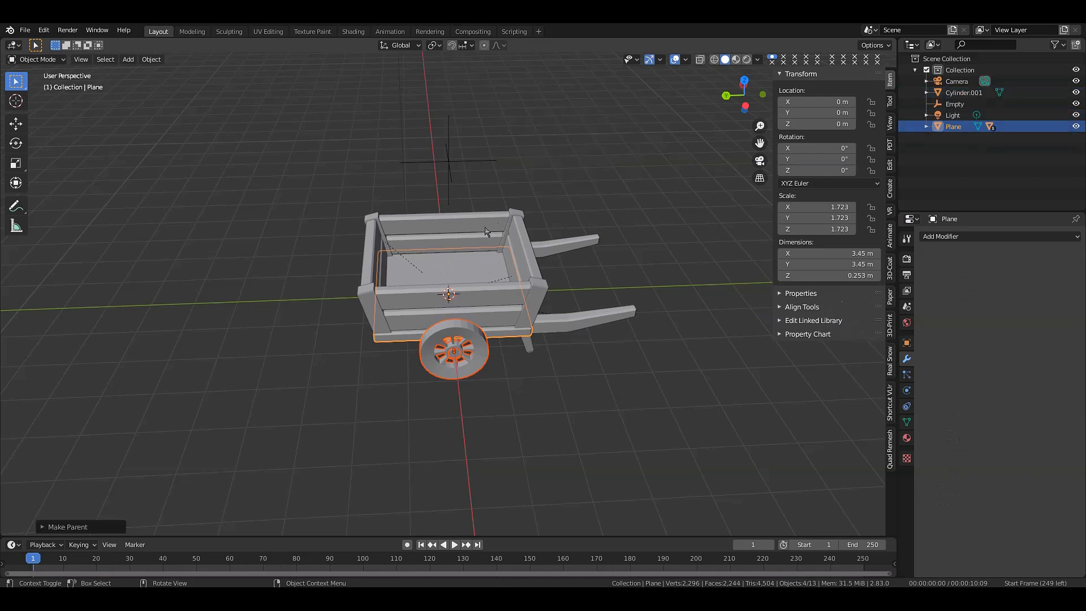
# - Test the parenting by freely moving the cart's base plane, cancelling the move
pyautogui.click(468, 264)
pyautogui.click(469, 264)
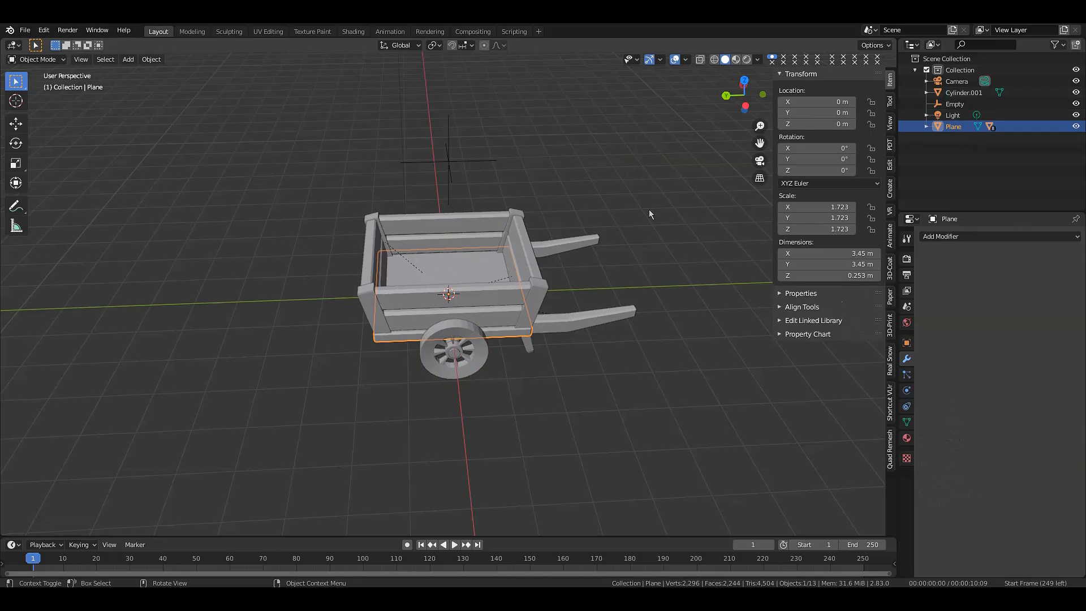
pyautogui.press('g')
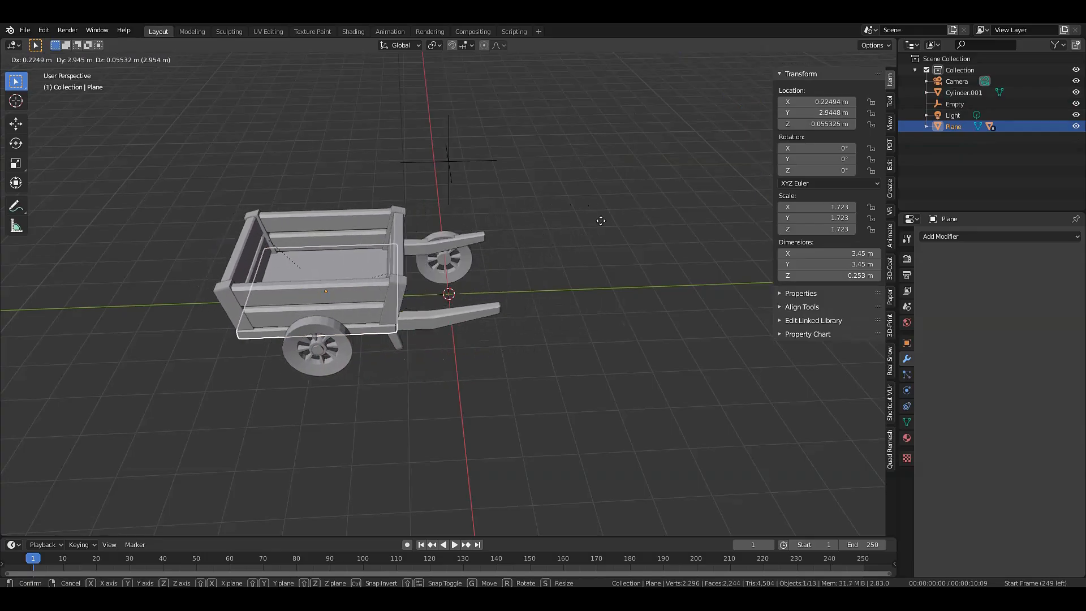
pyautogui.press('Escape')
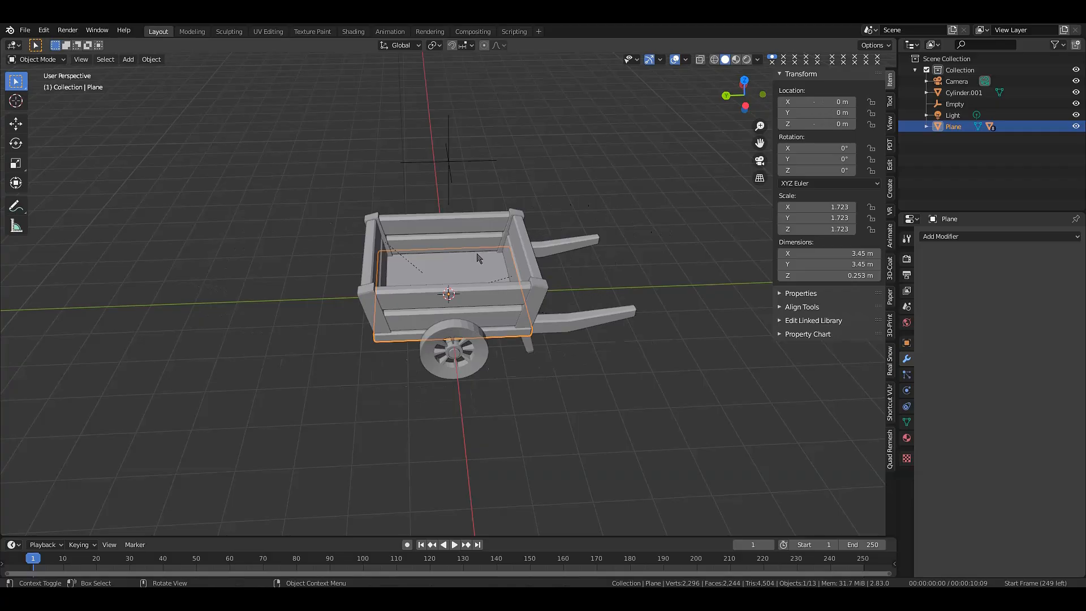
# - Add a Copy Location constraint to the empty with the cart's base Plane as target
pyautogui.click(447, 151)
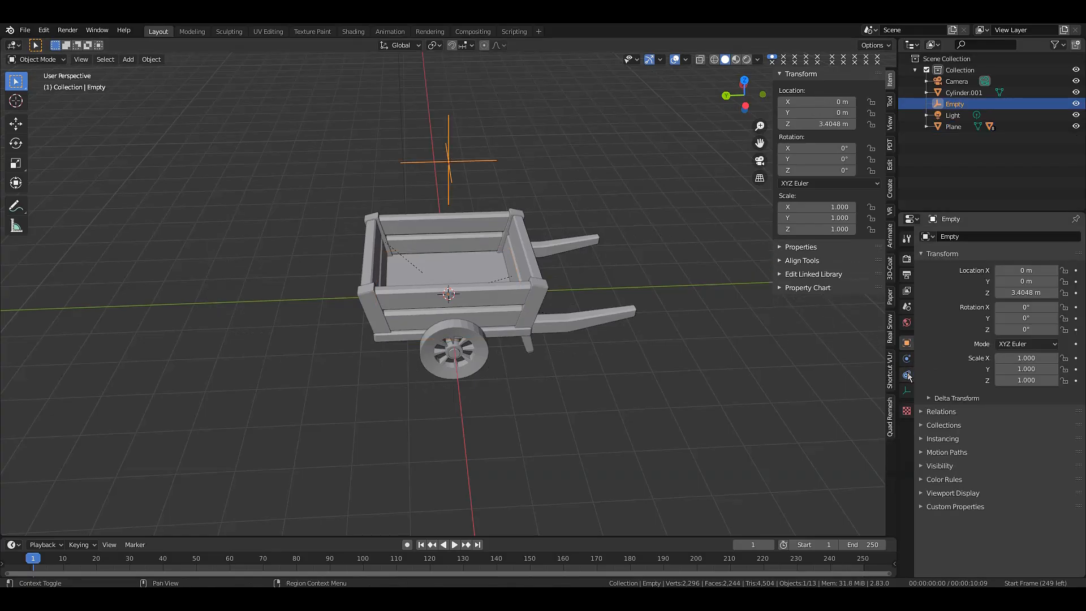
pyautogui.click(907, 375)
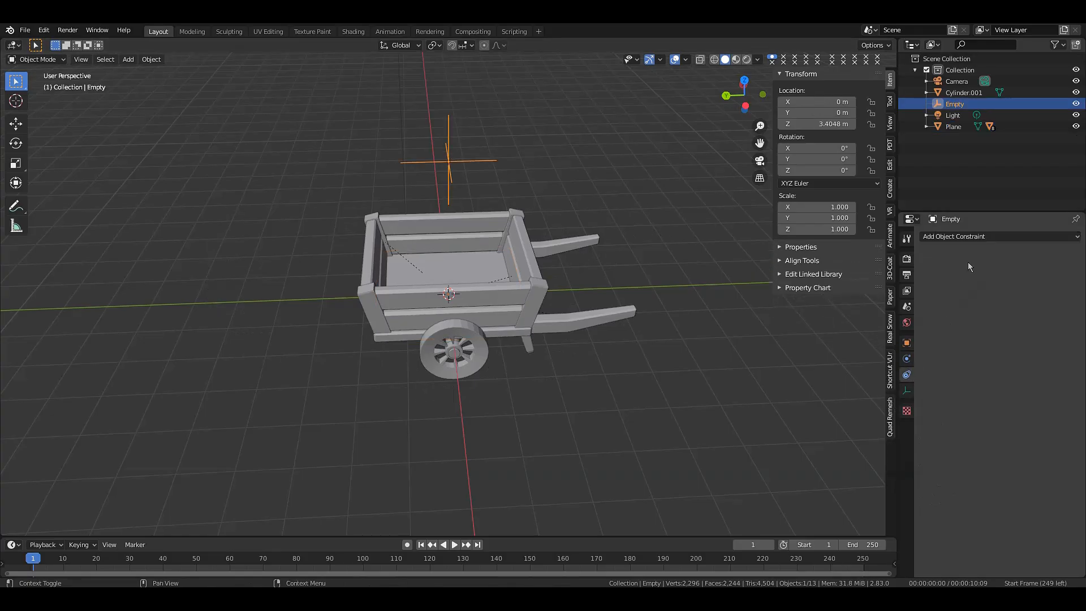
pyautogui.click(952, 237)
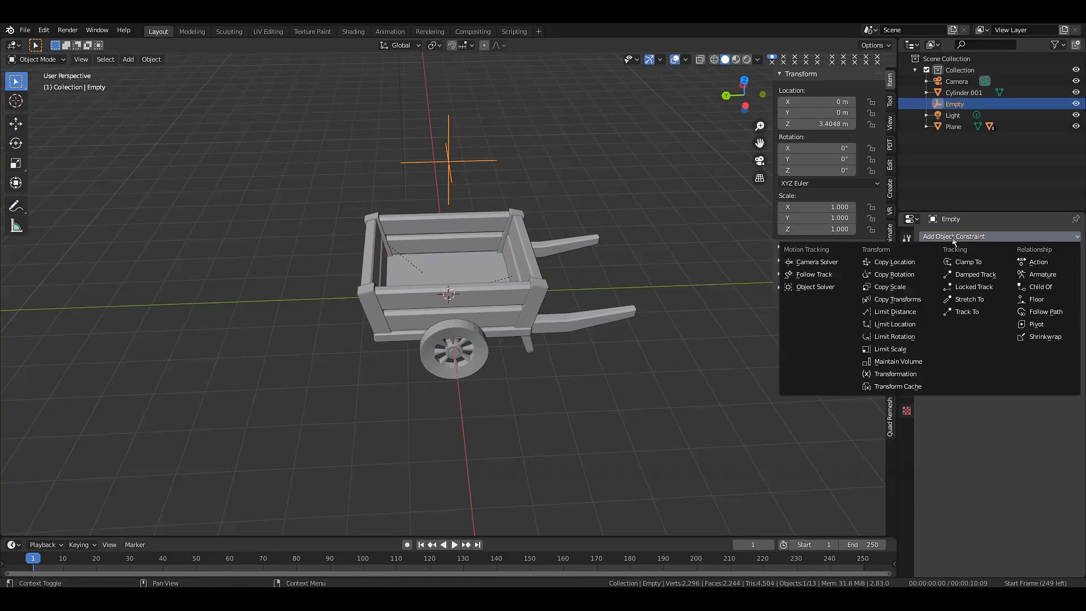
pyautogui.click(890, 266)
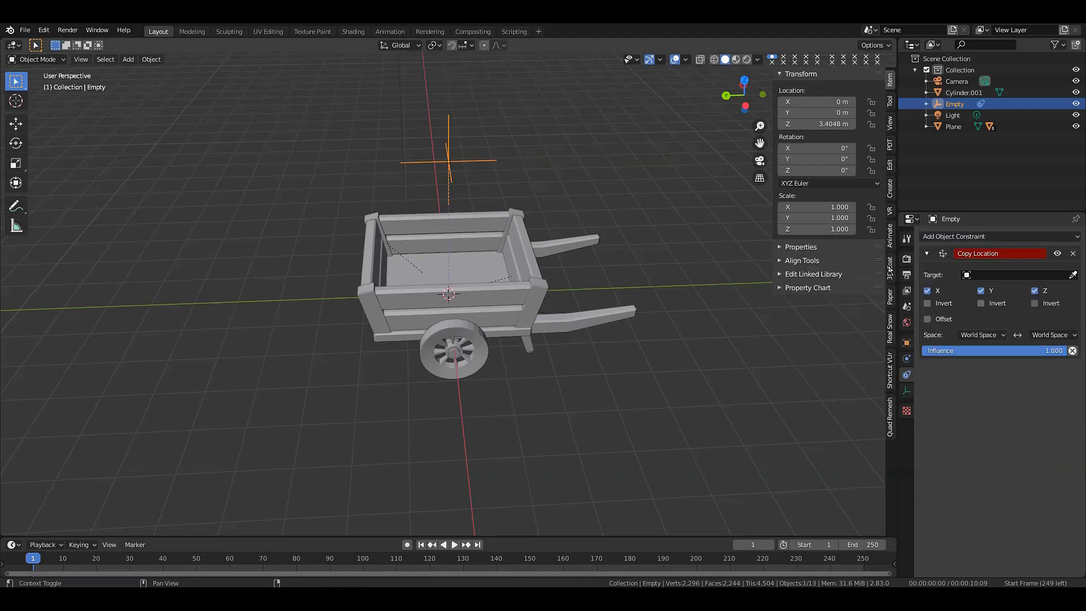
pyautogui.click(1073, 275)
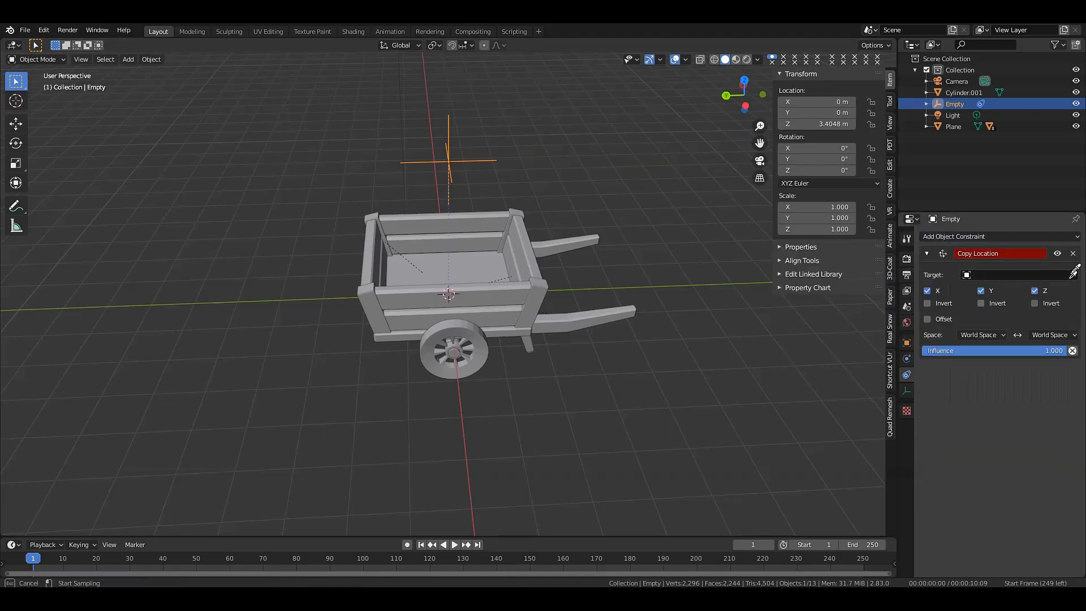
pyautogui.click(471, 260)
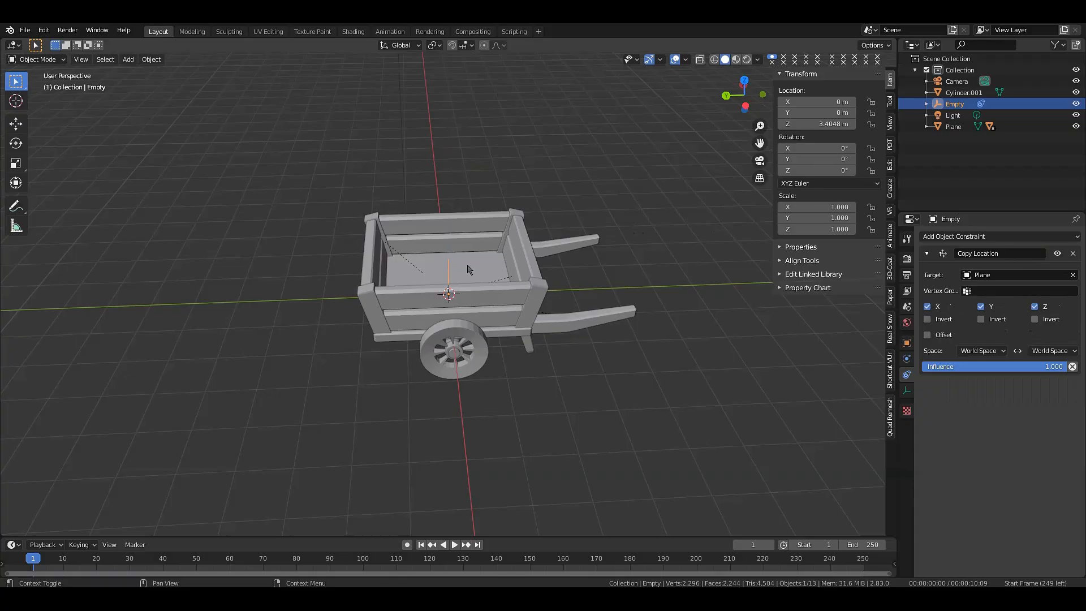
# - Set both spaces of the empty's Copy Location constraint to Local Space
pyautogui.click(984, 352)
pyautogui.click(986, 380)
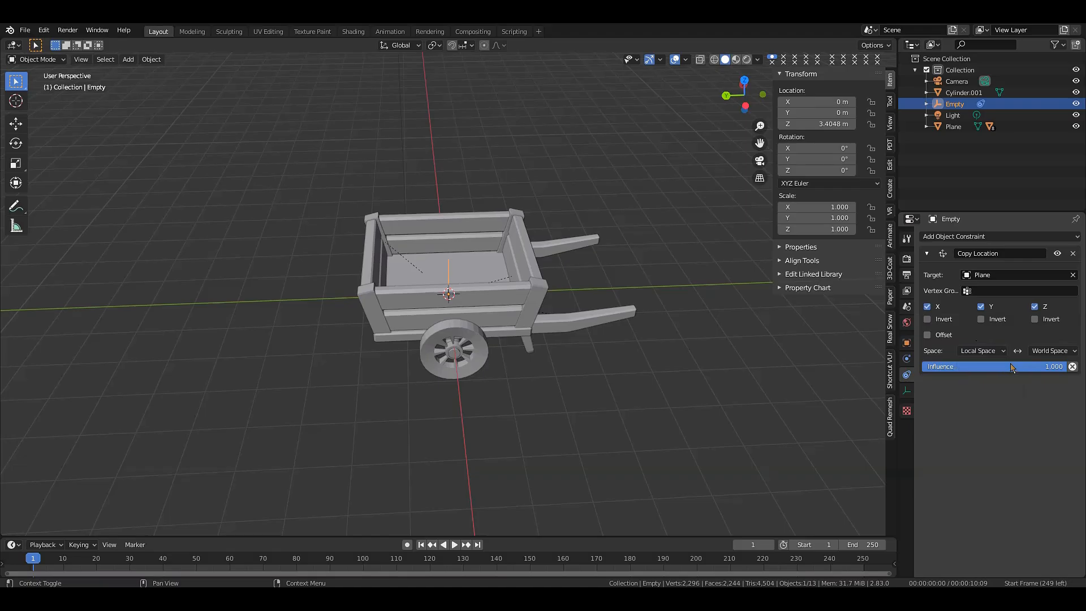
pyautogui.click(1043, 355)
pyautogui.click(1044, 377)
# - Test the empty's constraint by moving the cart's base plane, cancel the move and view the cart from its other side
pyautogui.click(491, 271)
pyautogui.press('g')
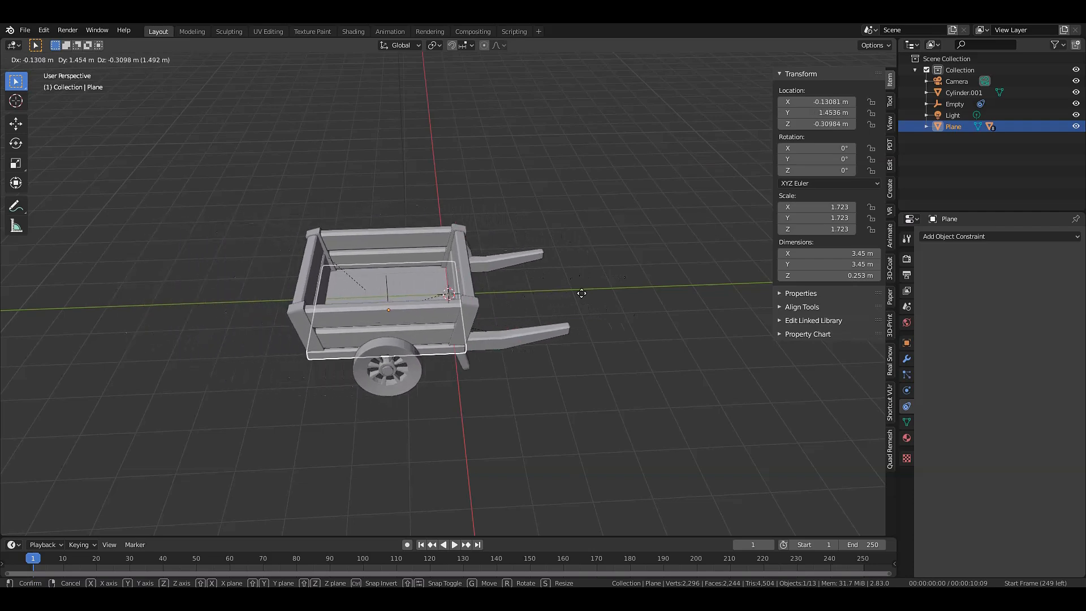
pyautogui.rightClick(627, 296)
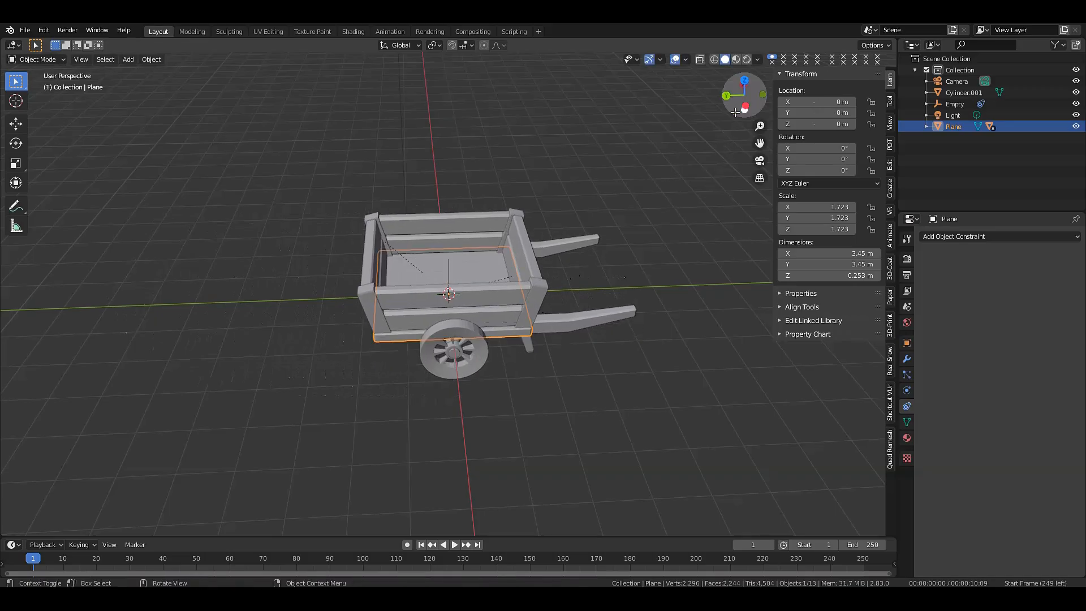
pyautogui.moveTo(745, 95); pyautogui.dragTo(707, 103)
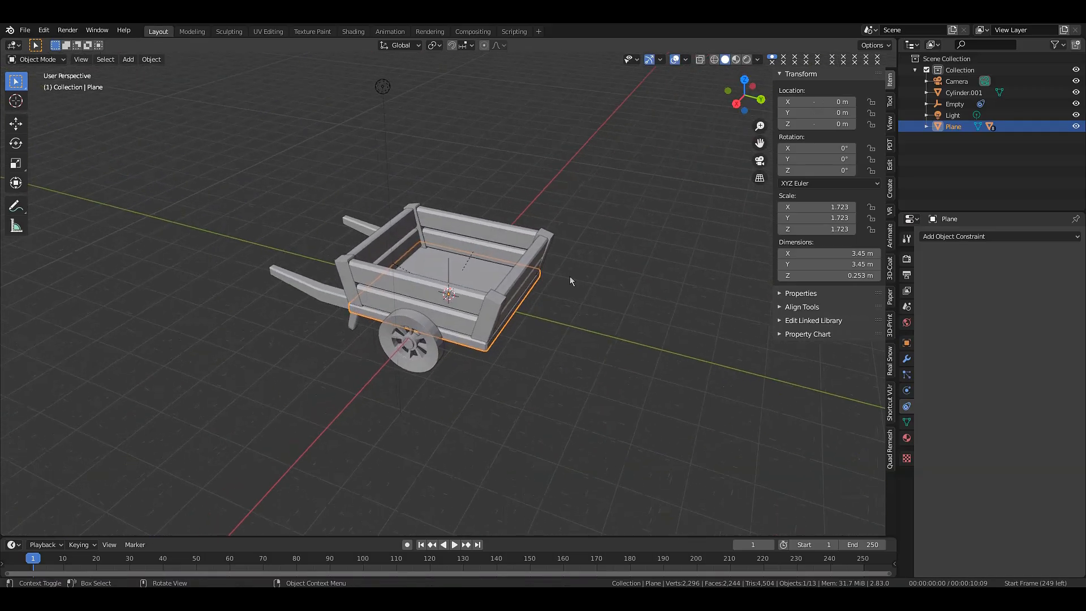
# - Add a driver to the near wheel's X rotation with the scripted expression var * -3
pyautogui.scroll(3, 569, 276)
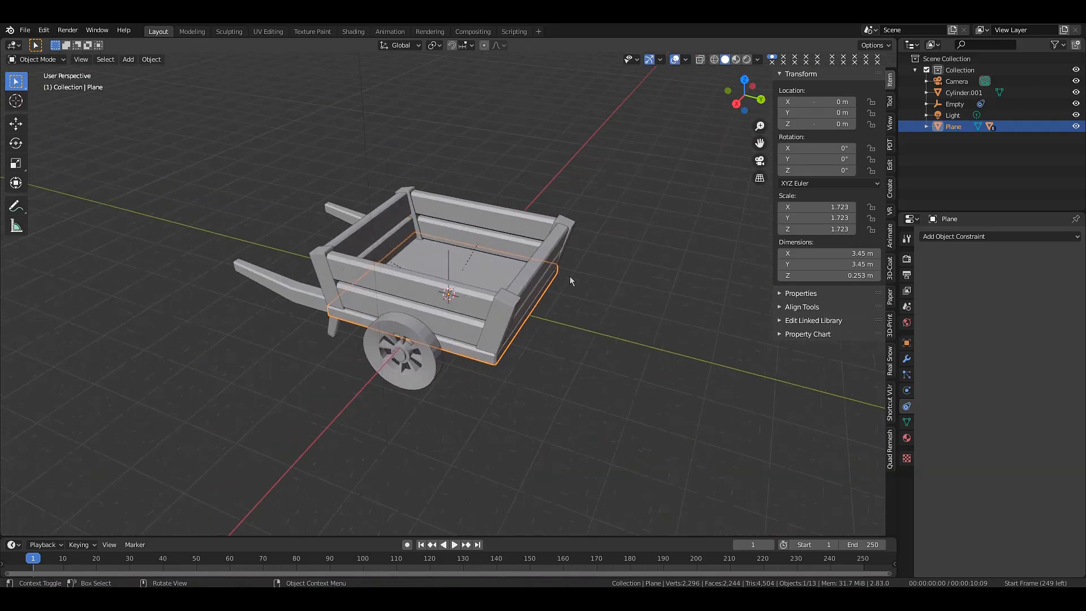
pyautogui.click(413, 350)
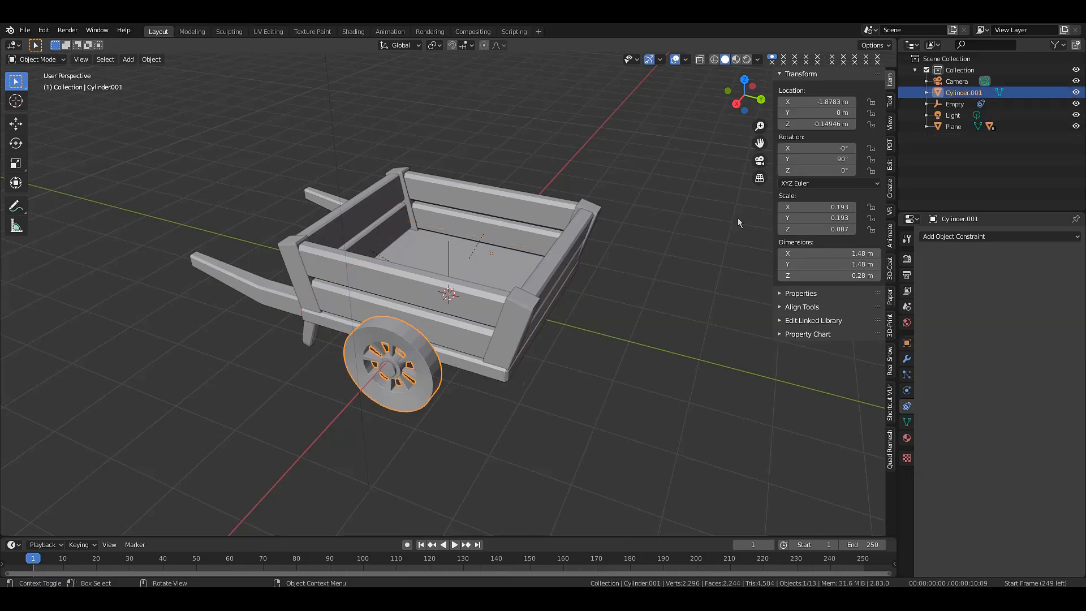
pyautogui.rightClick(812, 147)
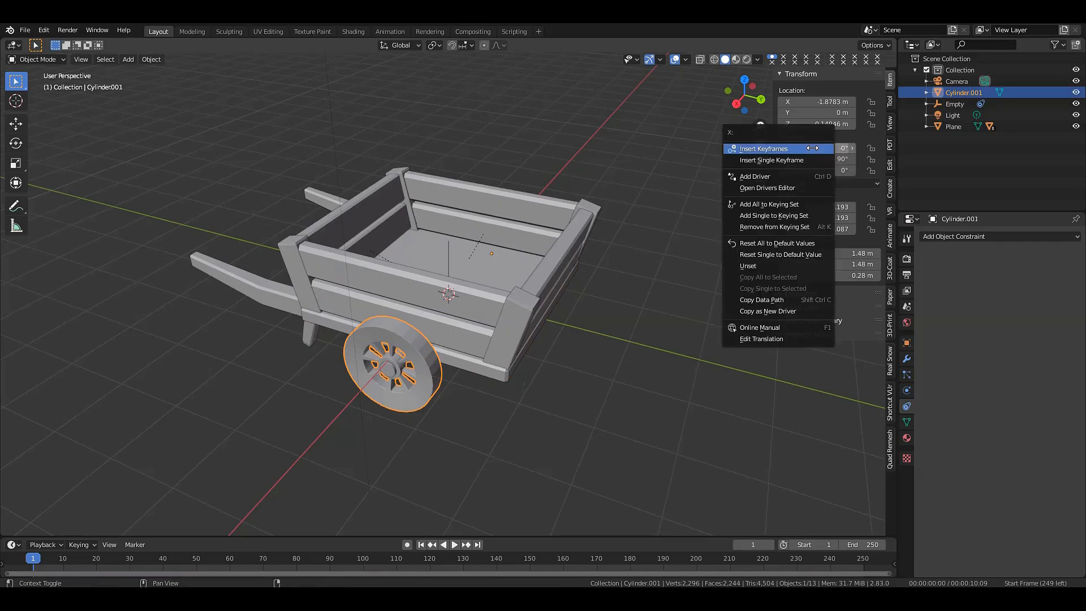
pyautogui.click(789, 178)
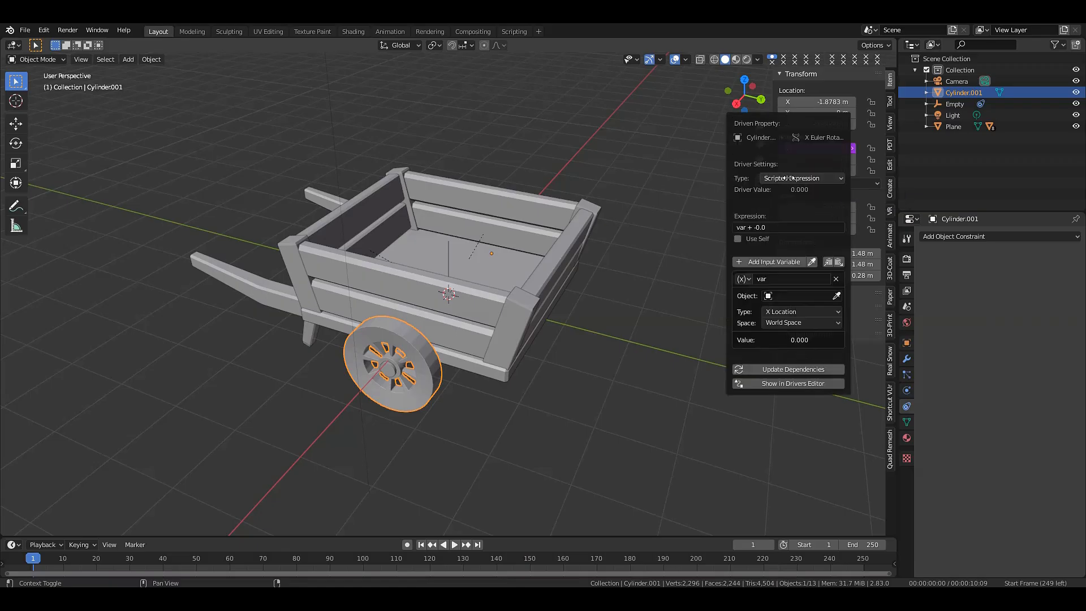
pyautogui.click(772, 229)
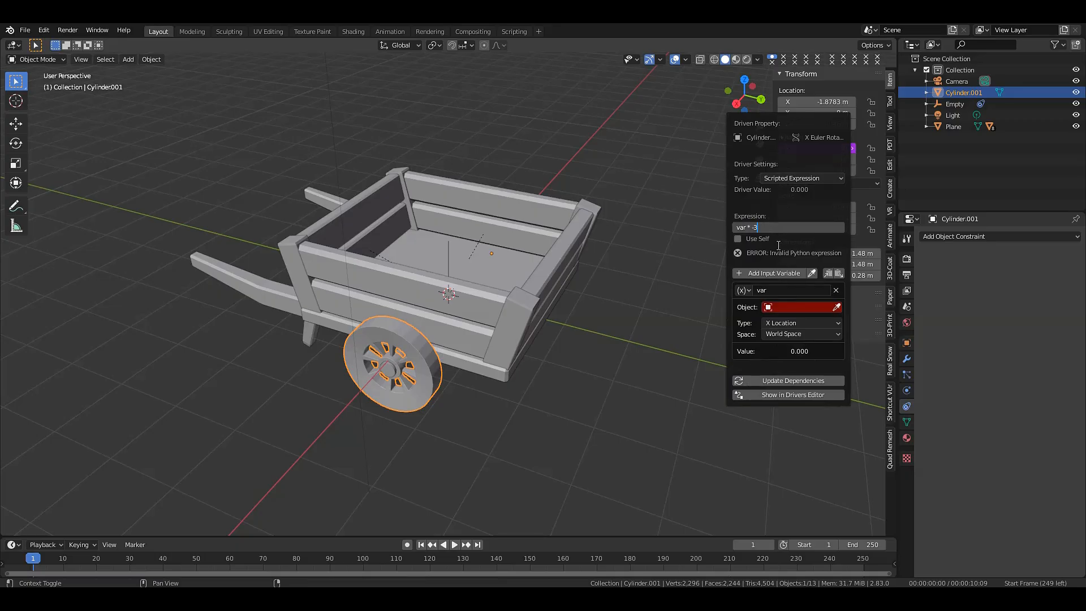
pyautogui.press('Return')
# - Set the driver variable to read the Empty's Y Location in Local Space
pyautogui.click(782, 309)
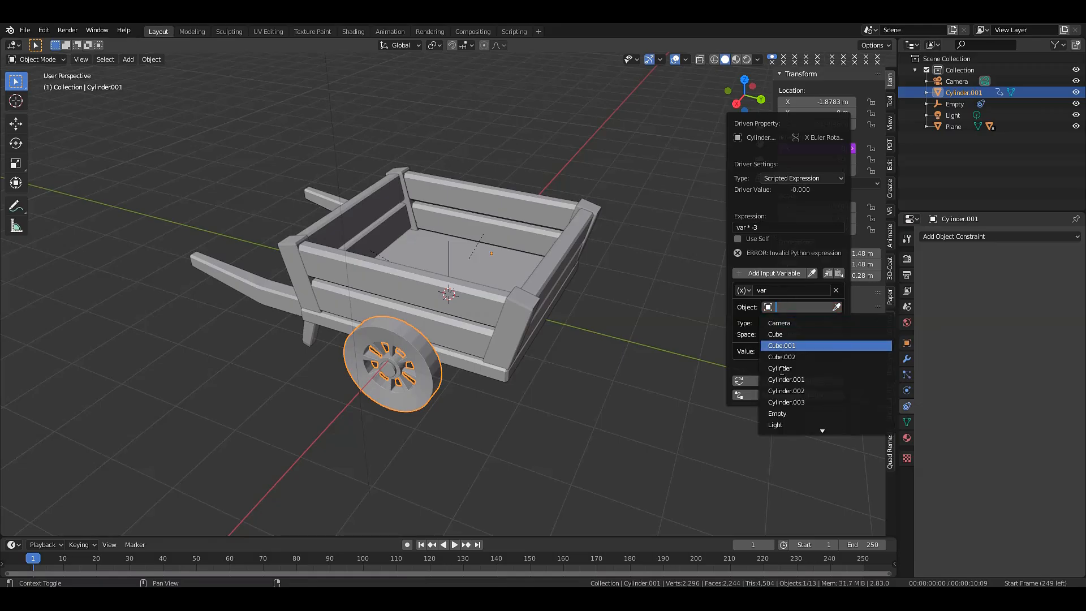
pyautogui.click(784, 412)
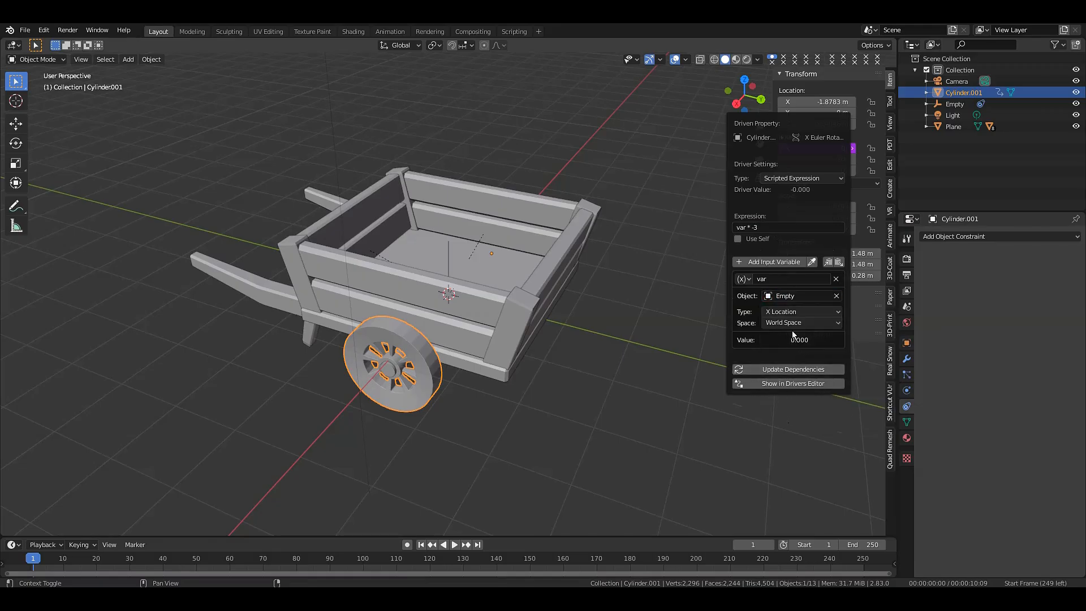
pyautogui.click(791, 313)
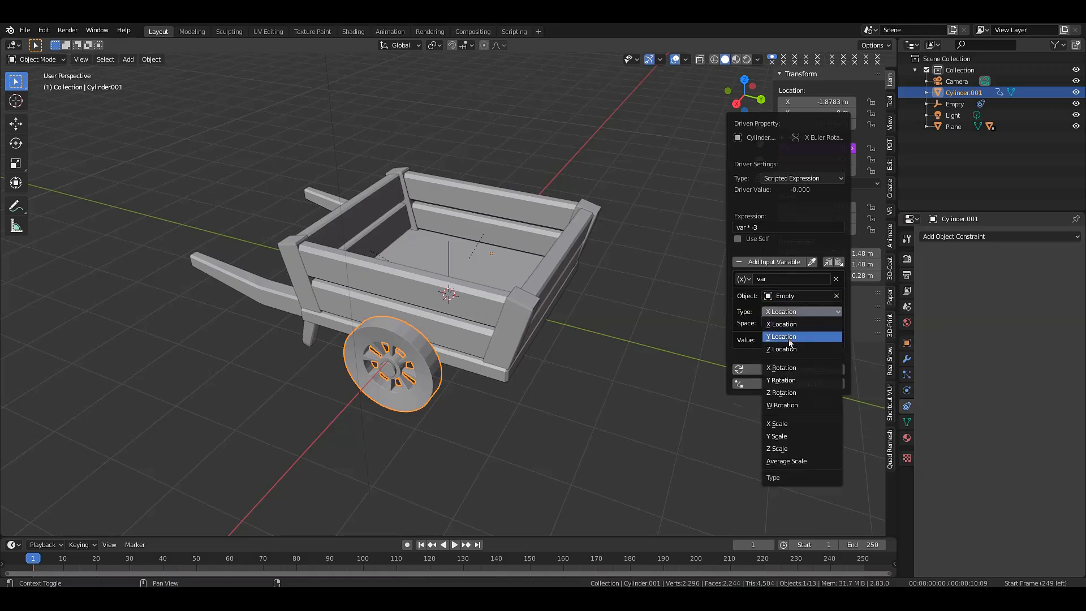
pyautogui.click(790, 338)
pyautogui.click(787, 326)
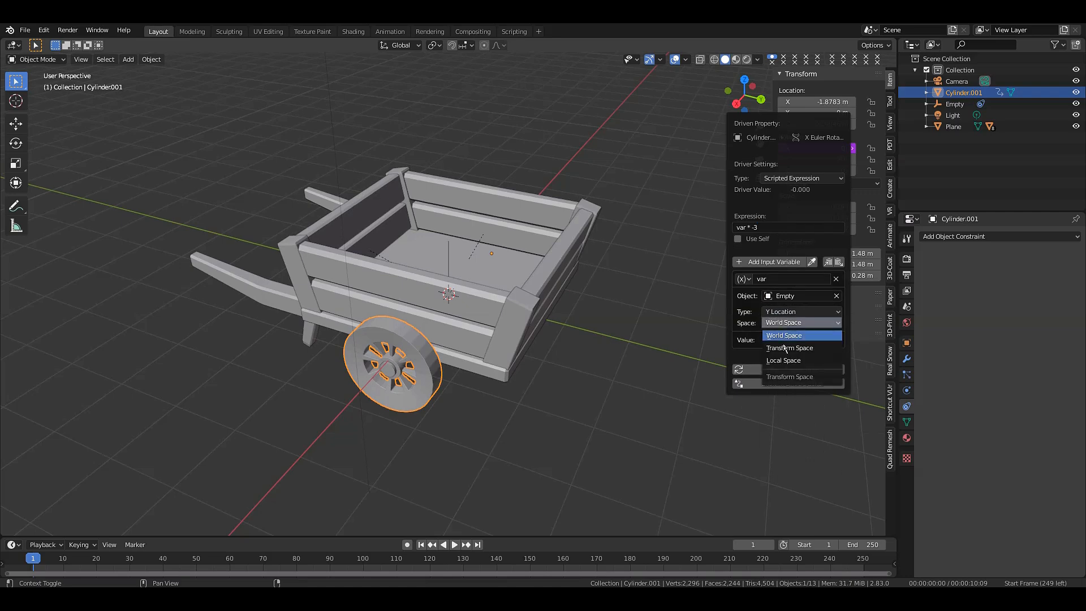
pyautogui.click(782, 362)
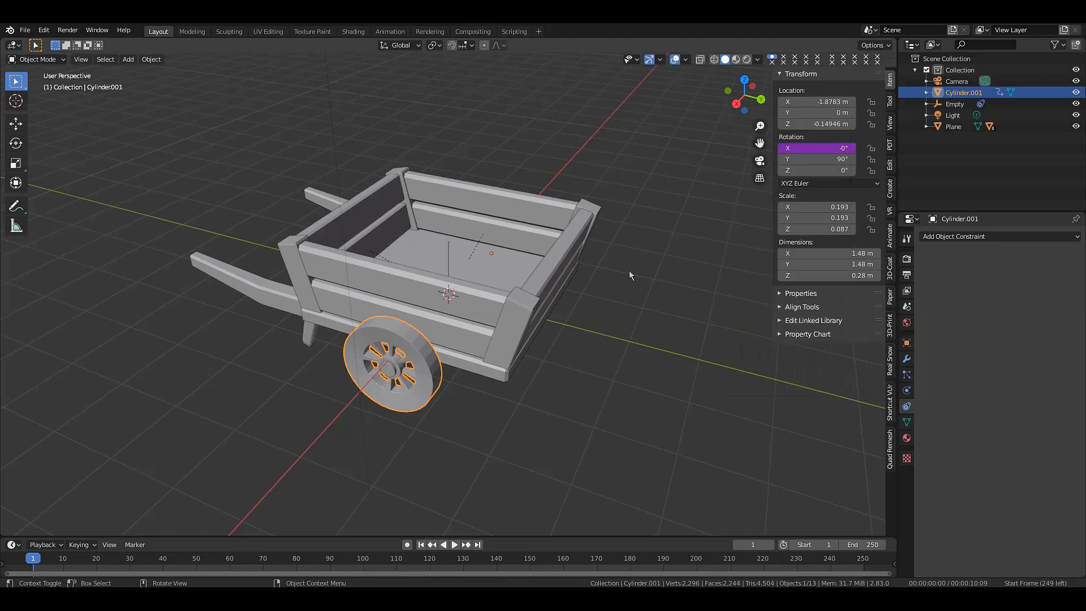
# - Parent the driven wheel and the axle cylinder to the cart's base plane
pyautogui.keyDown('shift'); pyautogui.click(389, 372); pyautogui.keyUp('shift')
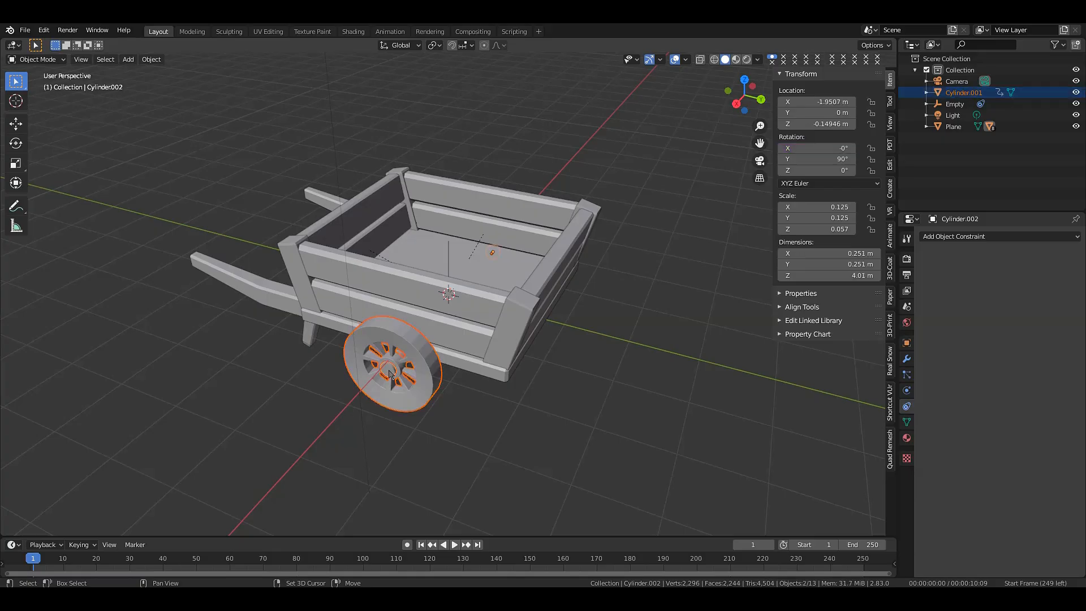
pyautogui.keyDown('shift'); pyautogui.click(480, 276); pyautogui.keyUp('shift')
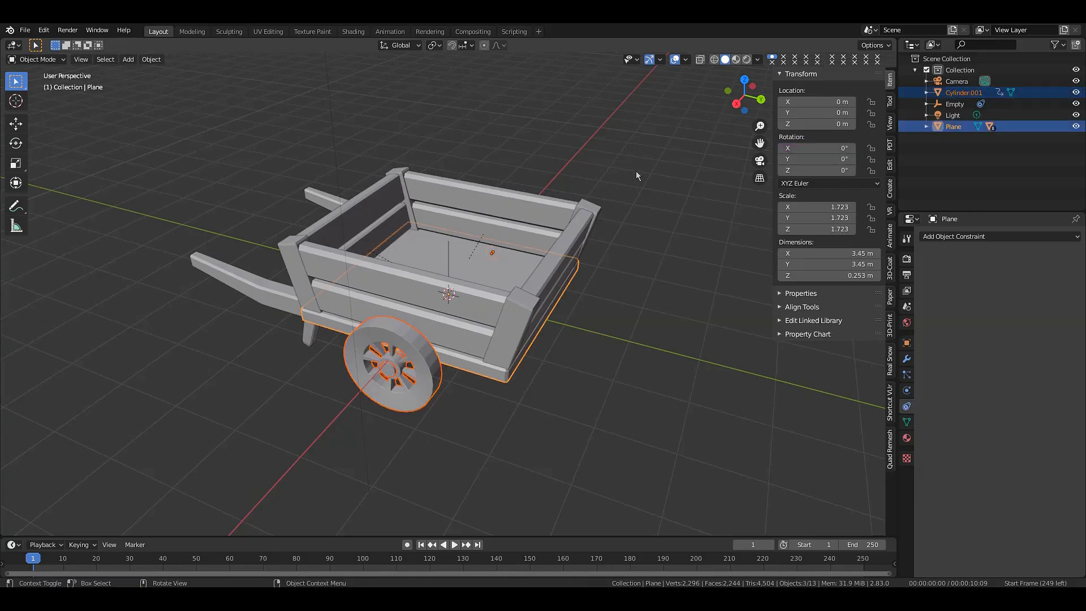
pyautogui.hotkey('ctrl', 'p')
pyautogui.click(620, 169)
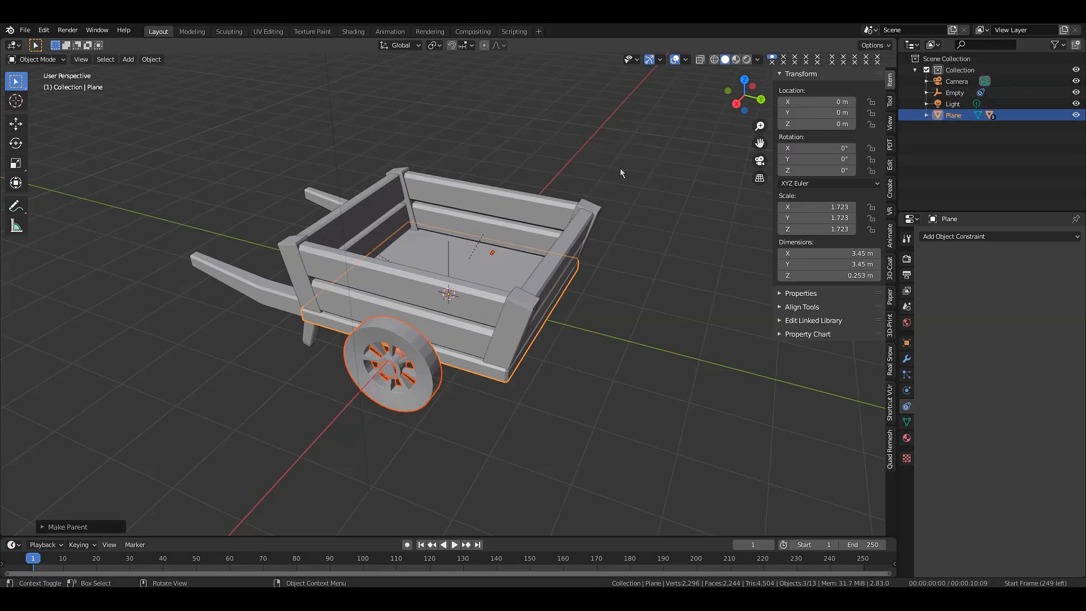
# - Apply the driven wheel's location, rotation and scale, and set its origin to its geometry
pyautogui.moveTo(745, 95)
pyautogui.mouseDown()
pyautogui.moveTo(722, 98)
pyautogui.moveTo(743, 104)
pyautogui.mouseUp()
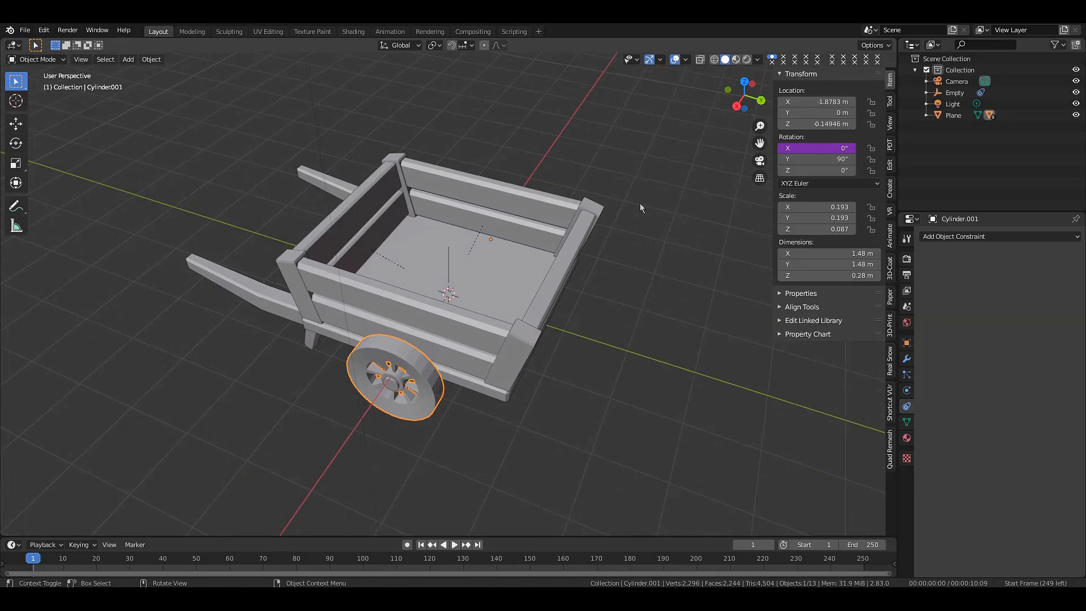
pyautogui.moveTo(742, 97); pyautogui.dragTo(731, 96)
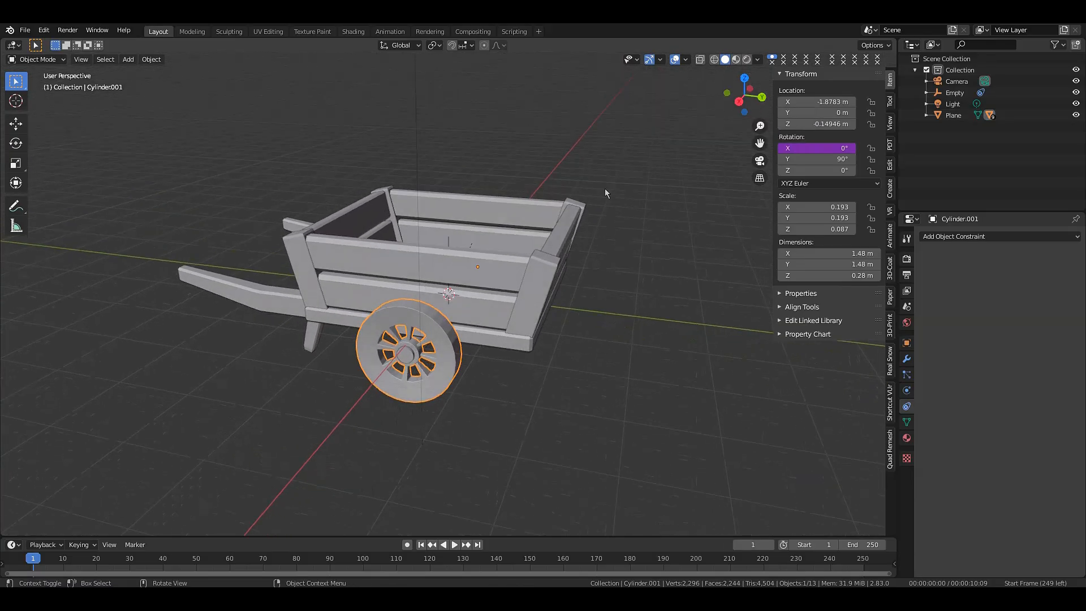
pyautogui.hotkey('ctrl', 'a')
pyautogui.click(673, 194)
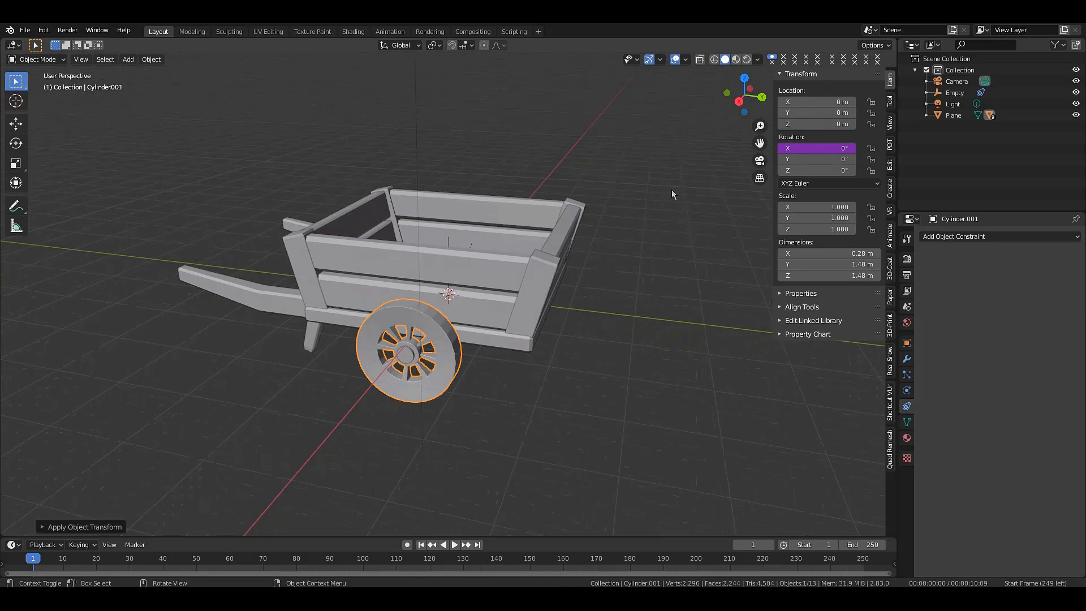
pyautogui.rightClick(632, 208)
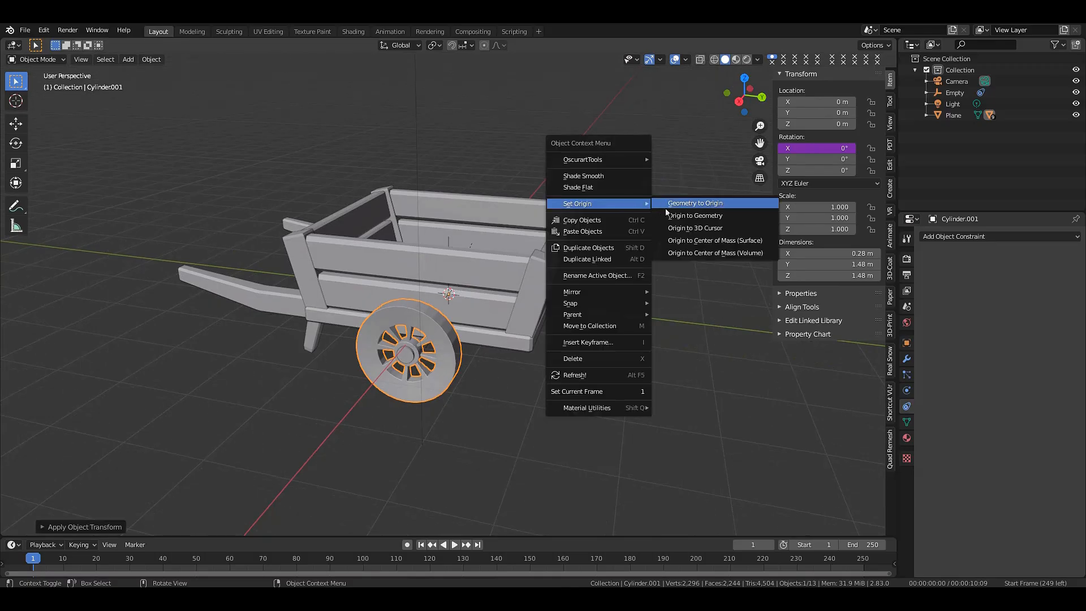
pyautogui.click(679, 215)
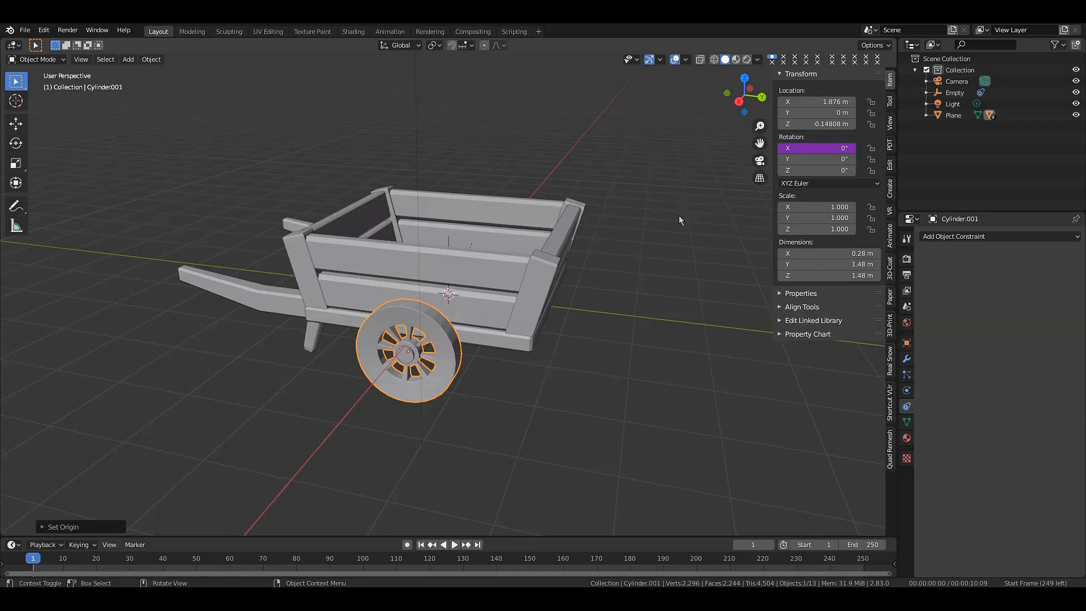
# - Test the wheel driver by moving the cart's base plane from two viewpoints, cancelling each move
pyautogui.moveTo(679, 215); pyautogui.dragTo(670, 223, button='middle')
pyautogui.click(670, 223)
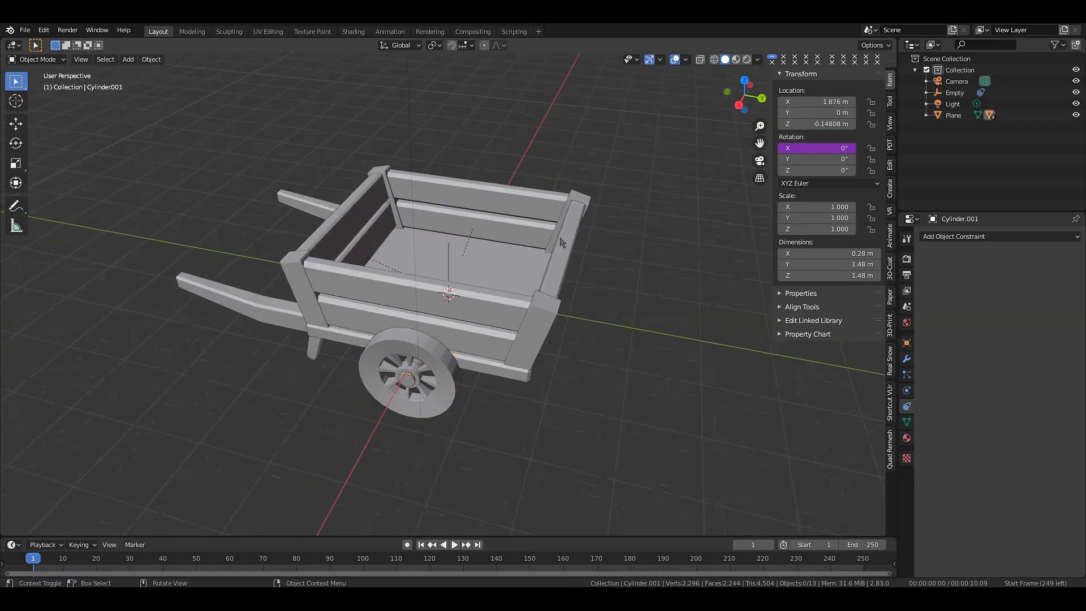
pyautogui.click(506, 265)
pyautogui.press('g')
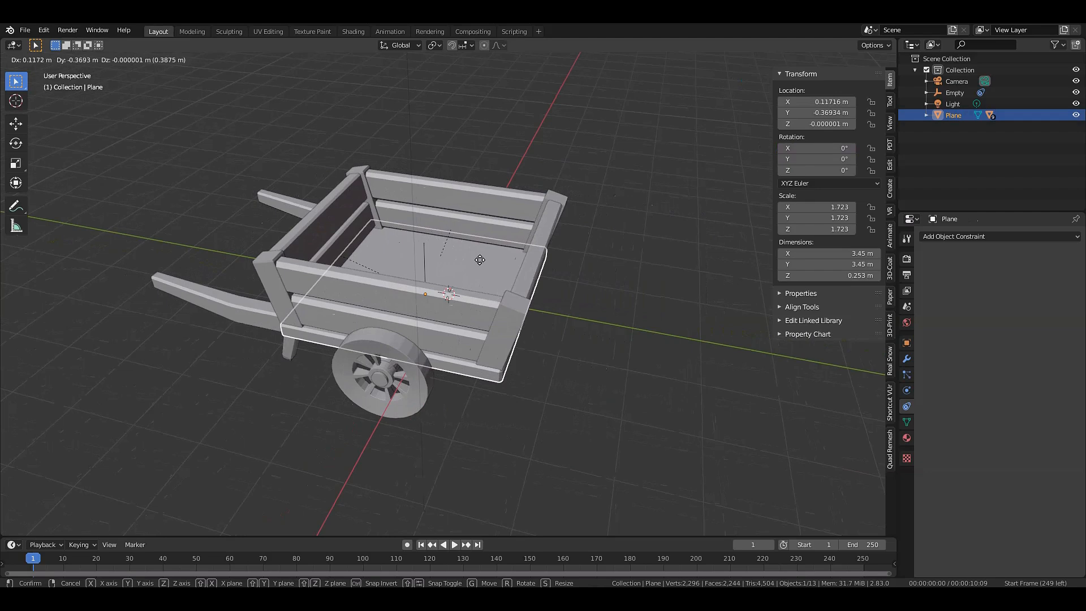
pyautogui.rightClick(479, 260)
pyautogui.moveTo(738, 103); pyautogui.dragTo(628, 126)
pyautogui.press('g')
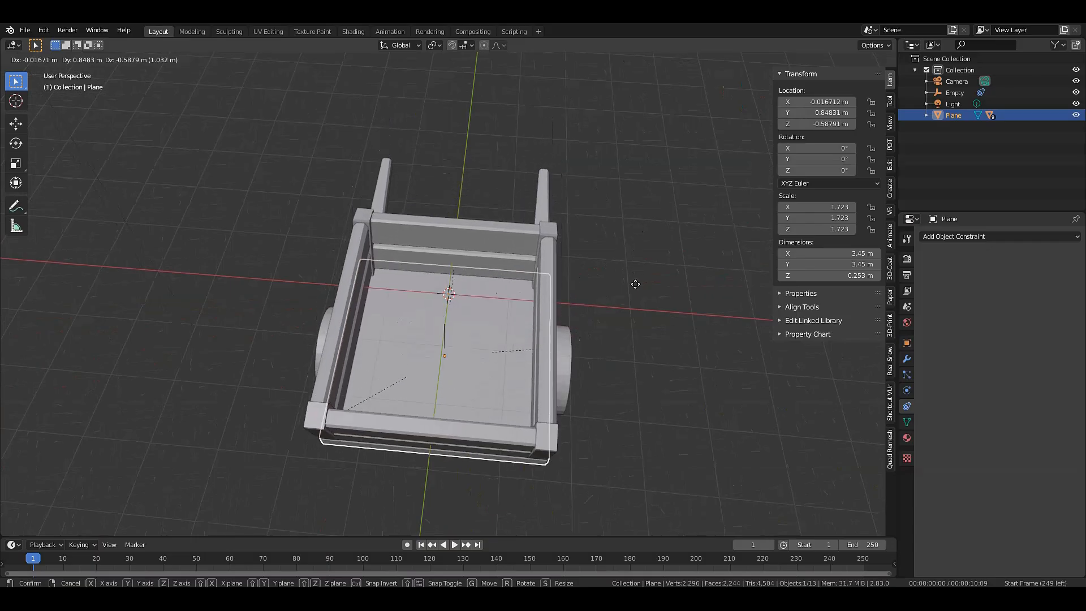
pyautogui.rightClick(640, 247)
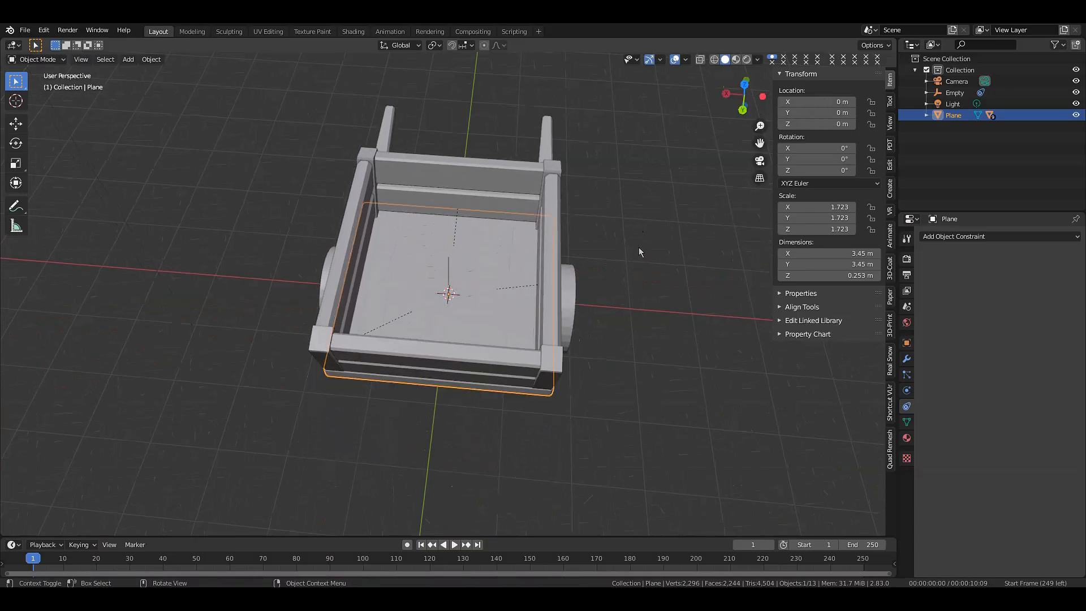
# - Test tilting the cart by rotating its base plane about the X axis, cancelling the rotation
pyautogui.moveTo(742, 93); pyautogui.dragTo(539, 192)
pyautogui.press('r')
pyautogui.press('x')
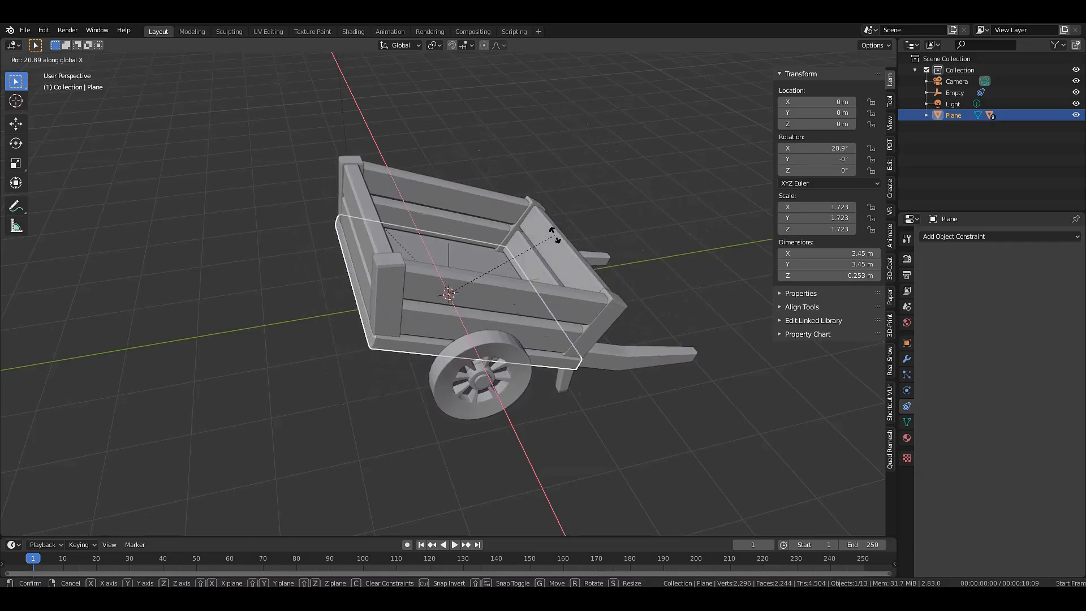
pyautogui.rightClick(557, 239)
# - Repeat the X-axis tilt test on the base plane in right orthographic view, cancel it and deselect the plane
pyautogui.press('KP_1')
pyautogui.press('KP_3')
pyautogui.press('KP_2')
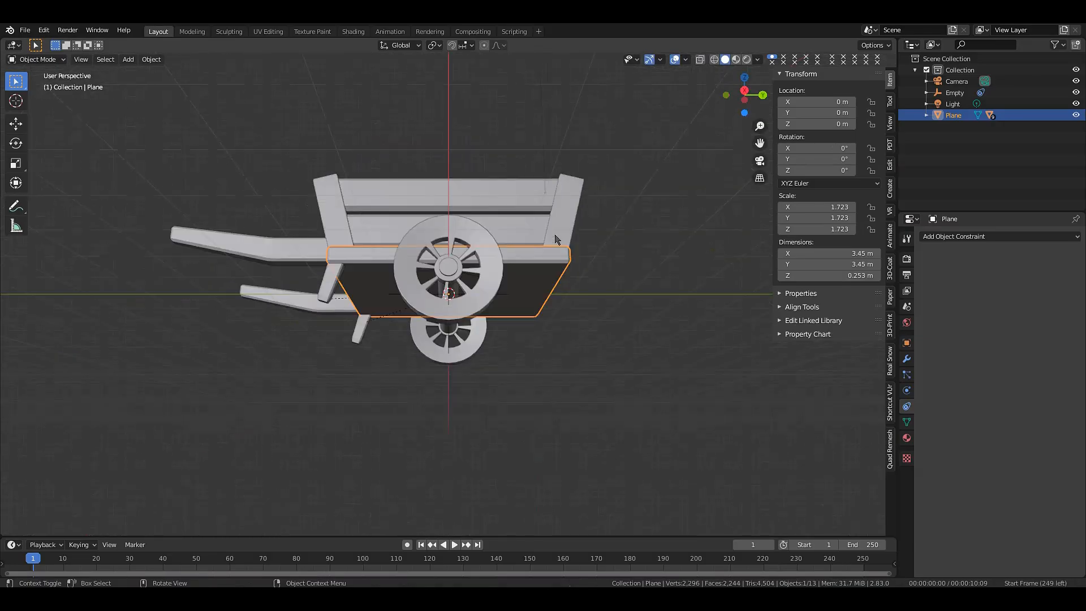
pyautogui.press('KP_3')
pyautogui.press('r')
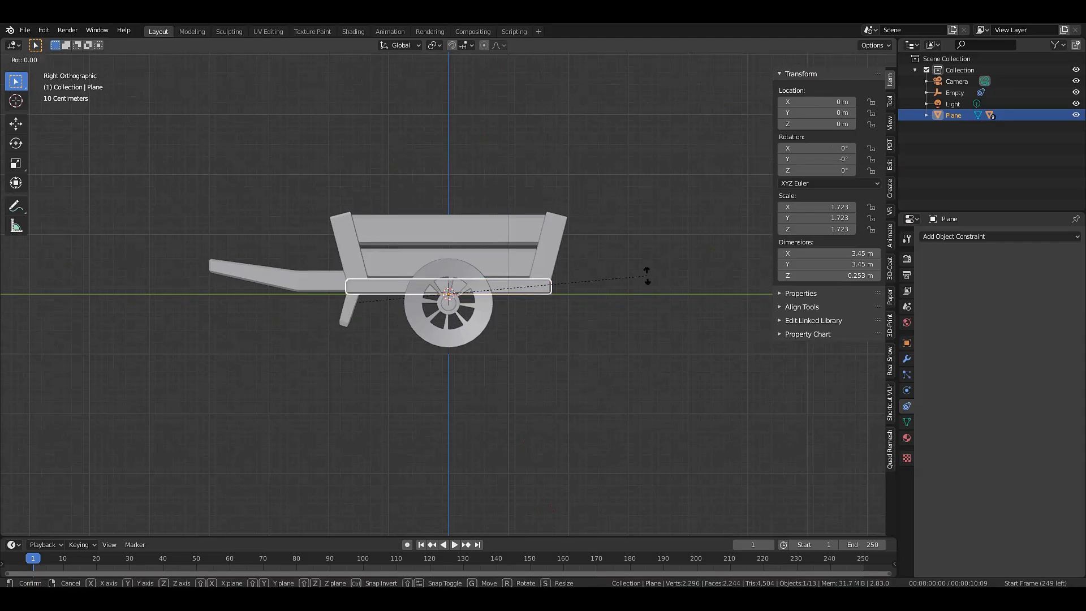
pyautogui.press('x')
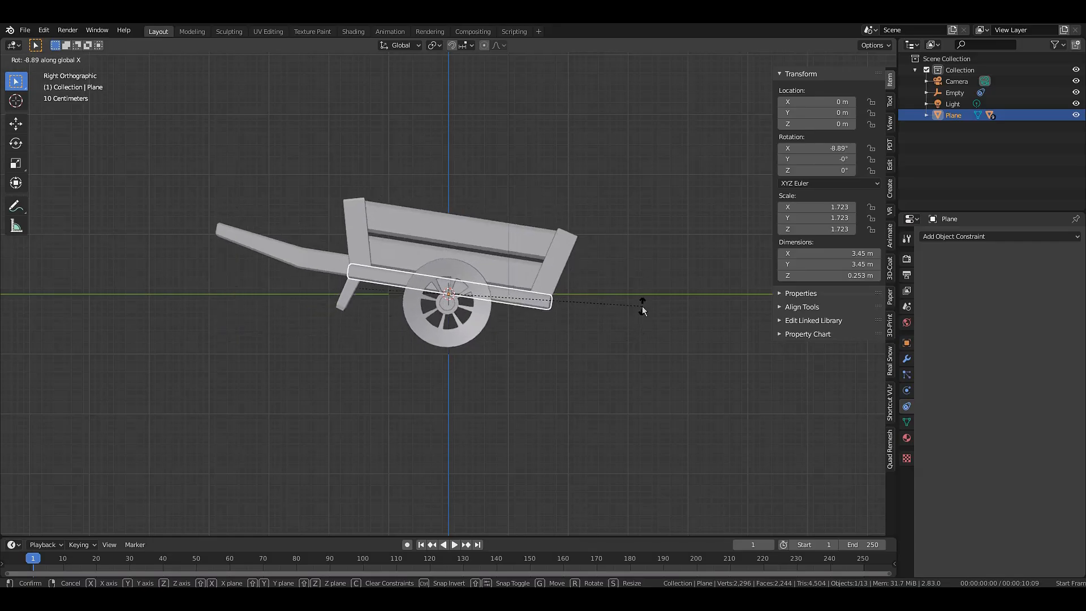
pyautogui.press('Escape')
pyautogui.click(664, 201)
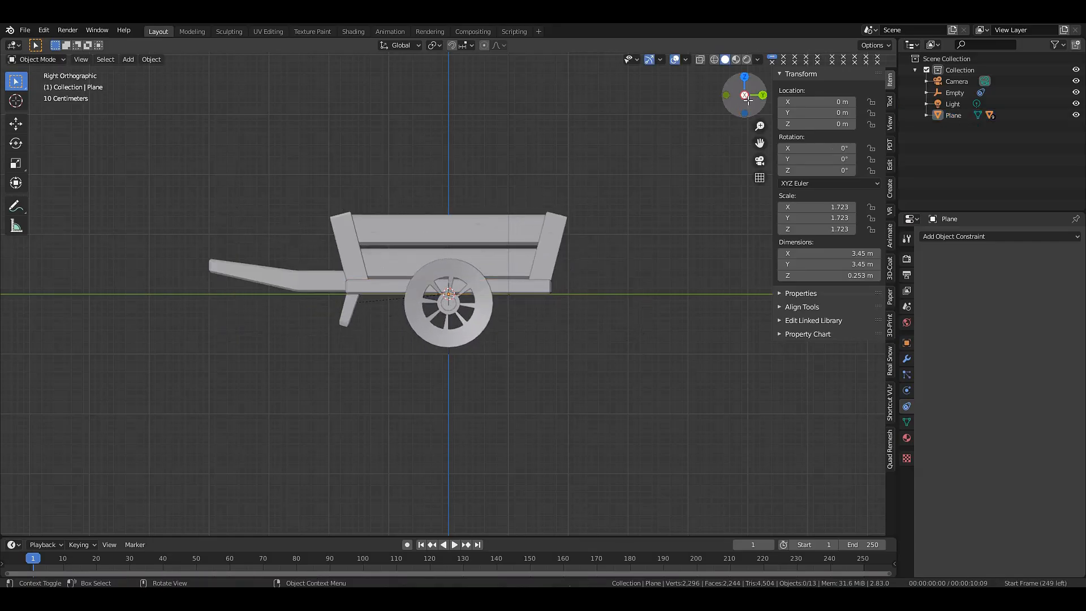
# - Select the cart's side planks and create a new material for them in the Shading workspace
pyautogui.moveTo(747, 101); pyautogui.dragTo(687, 120)
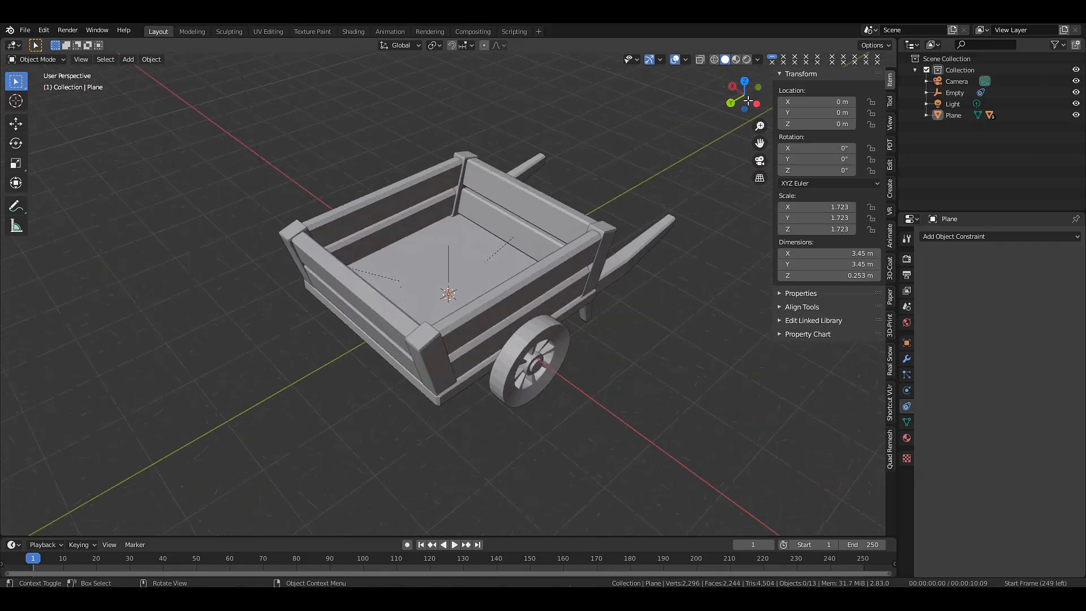
pyautogui.moveTo(739, 99)
pyautogui.mouseDown()
pyautogui.moveTo(730, 96)
pyautogui.moveTo(747, 101)
pyautogui.mouseUp()
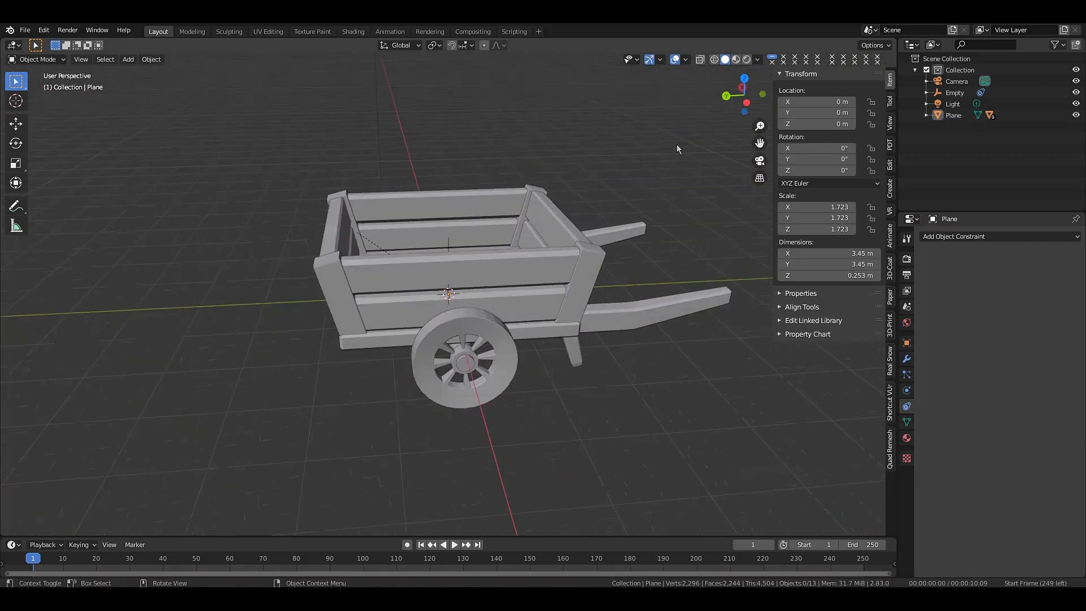
pyautogui.scroll(-2, 677, 144)
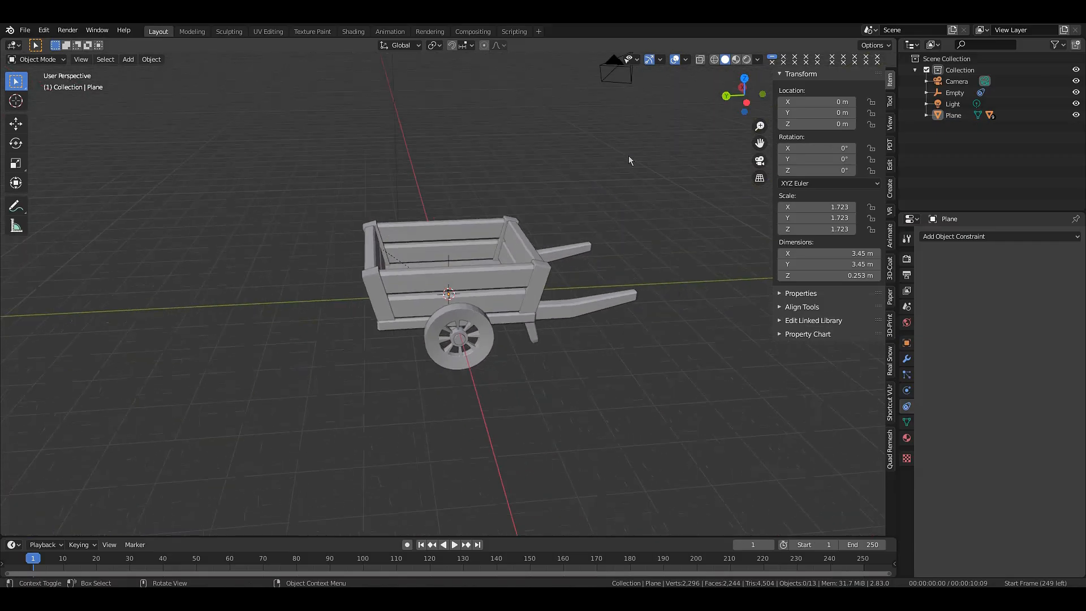
pyautogui.click(495, 287)
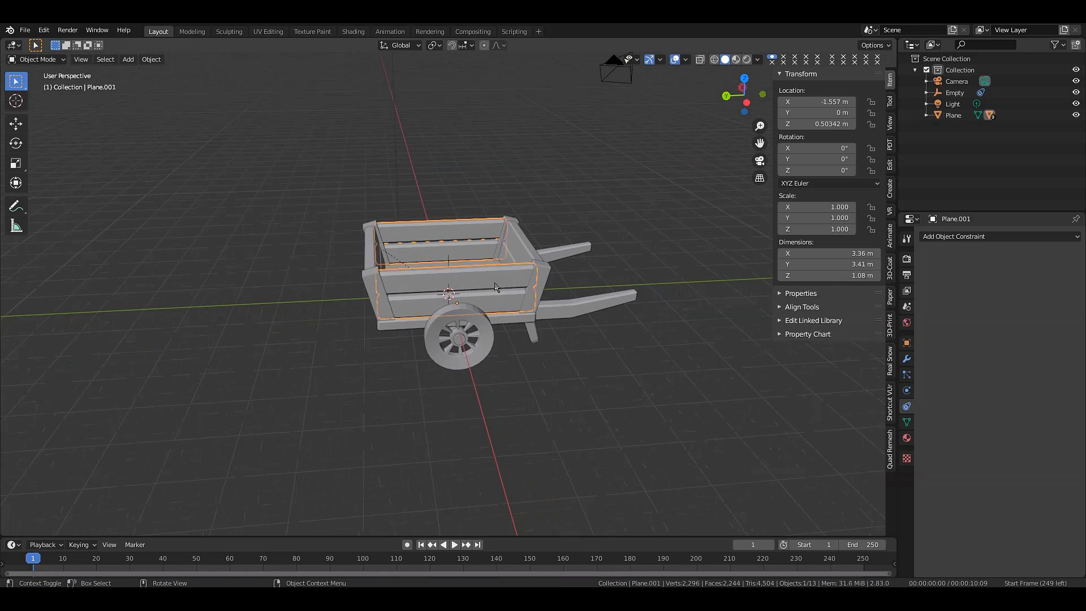
pyautogui.click(354, 32)
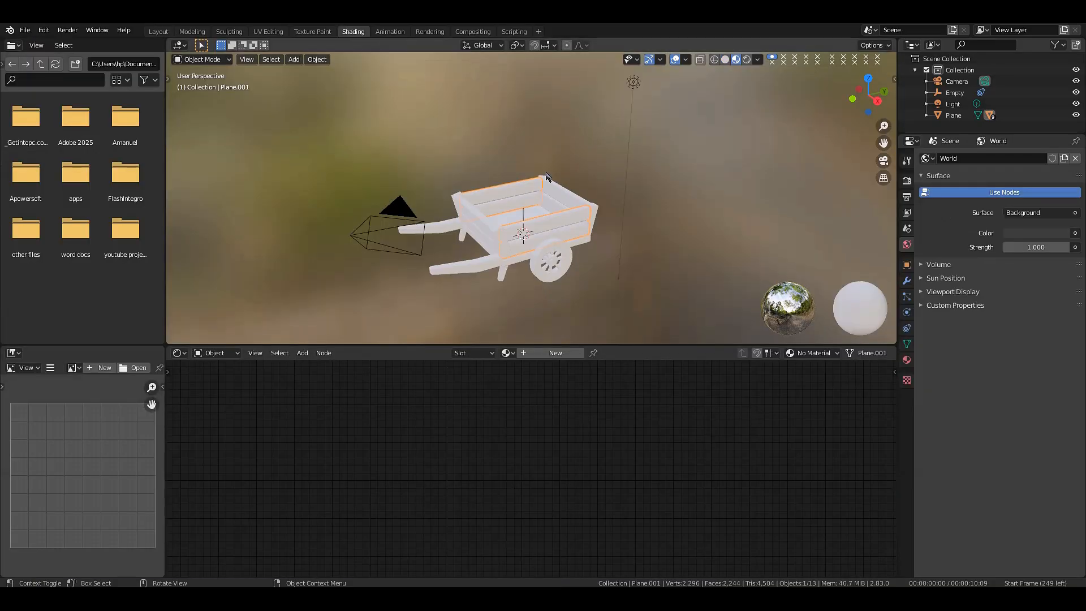
pyautogui.scroll(2, 635, 195)
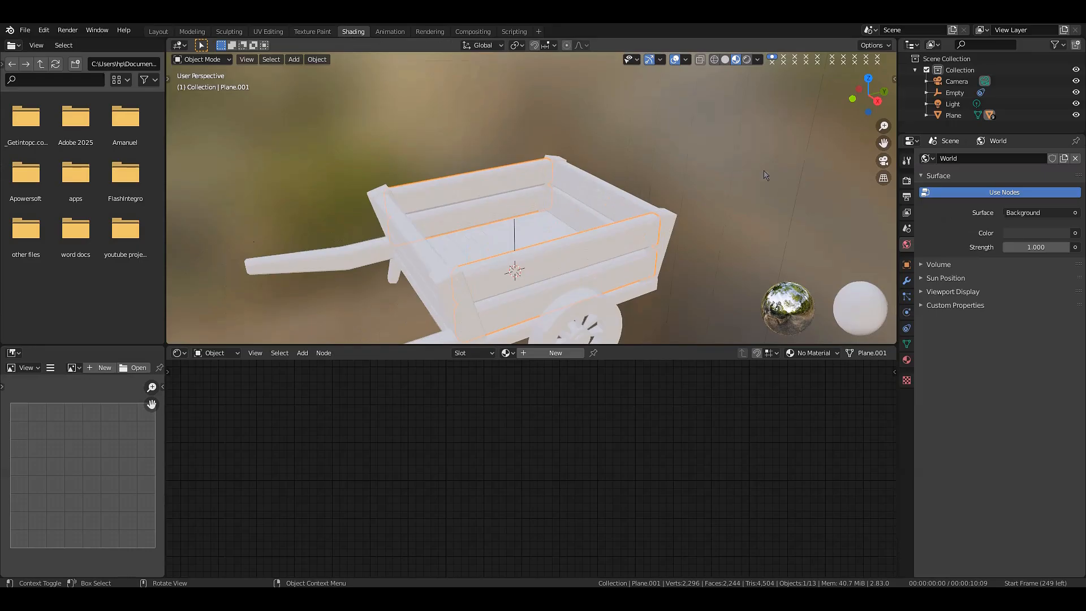
pyautogui.moveTo(884, 143); pyautogui.dragTo(869, 68)
pyautogui.click(546, 353)
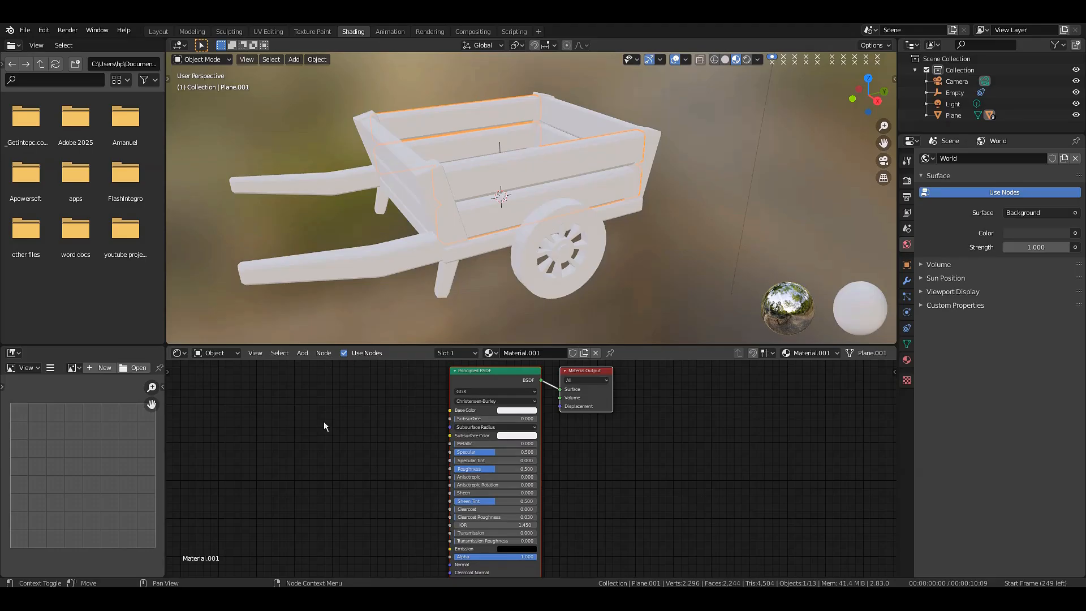
# - Add a Noise Texture node to the side planks' material and place it well before the Principled BSDF
pyautogui.hotkey('shift', 'a')
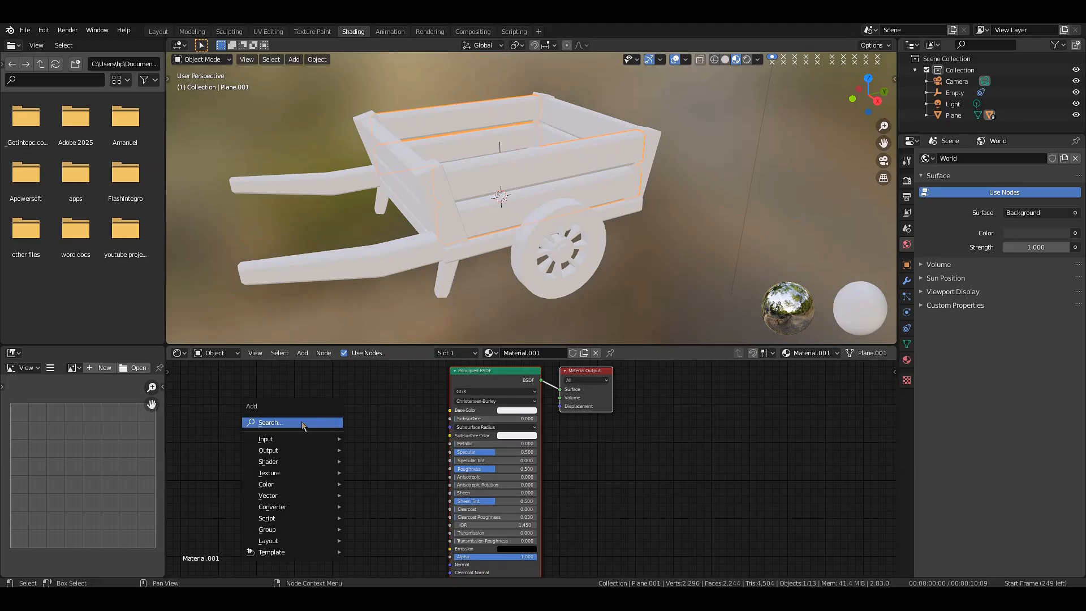
pyautogui.click(303, 423)
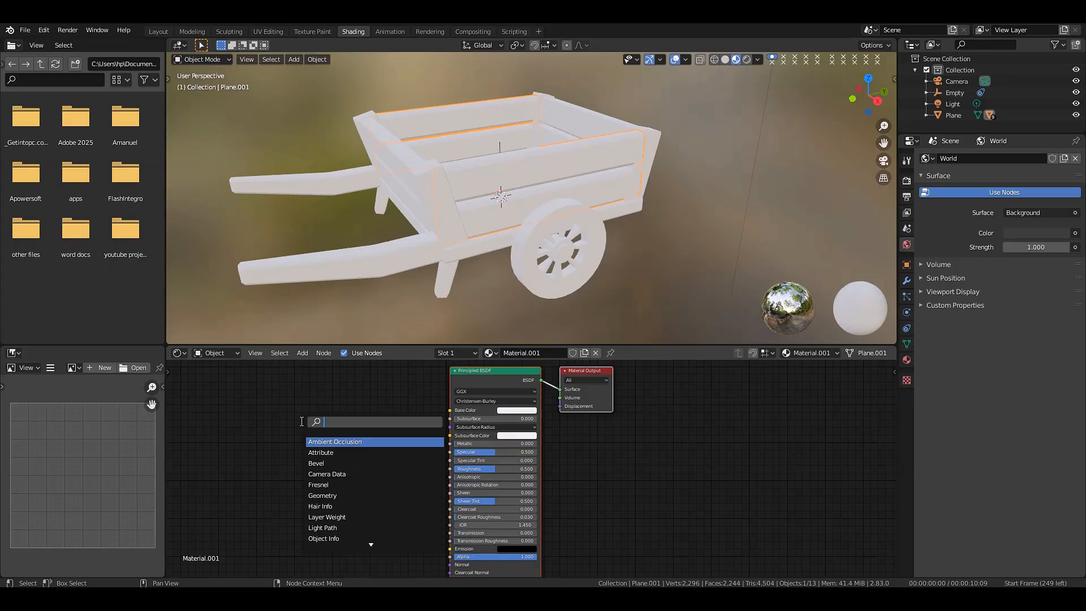
pyautogui.write('nois')
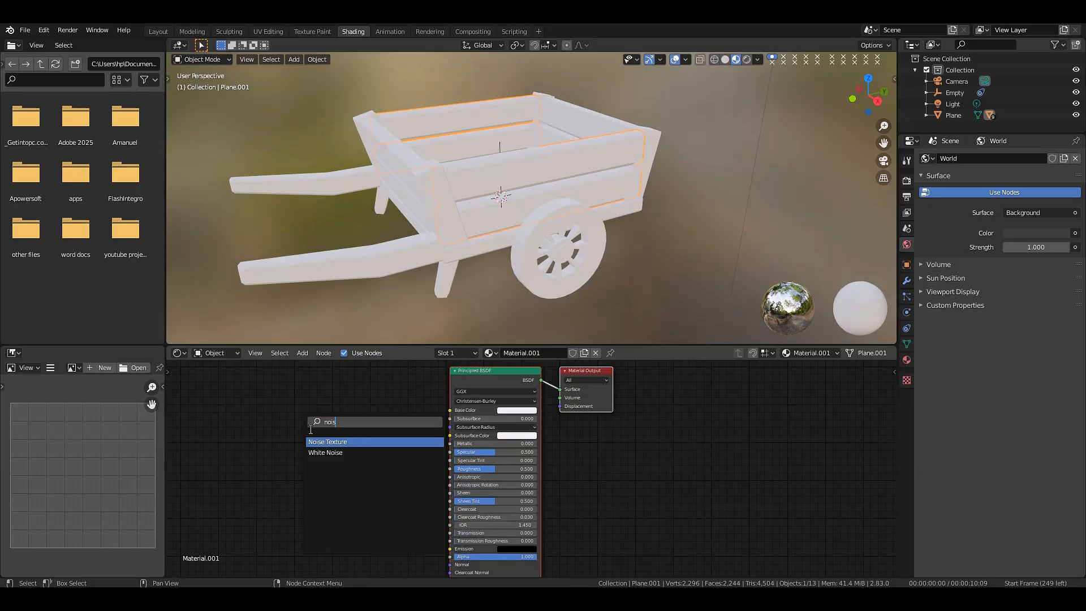
pyautogui.click(319, 442)
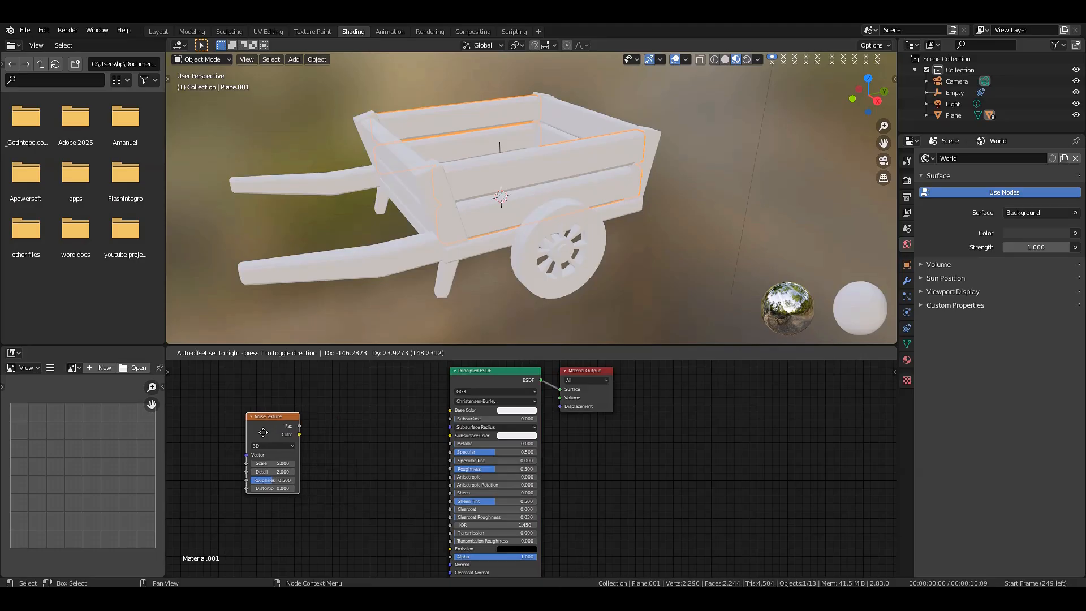
pyautogui.click(256, 439)
# - Add a ColorRamp node between the Noise Texture and Principled BSDF, spacing the two new nodes apart
pyautogui.hotkey('shift', 'a')
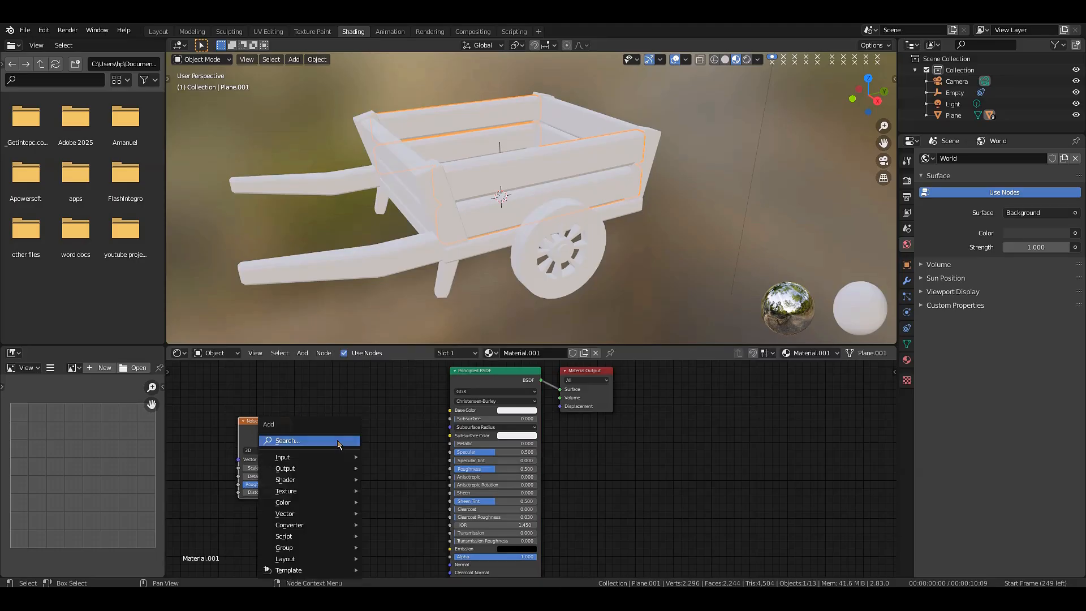
pyautogui.click(323, 442)
pyautogui.write('c')
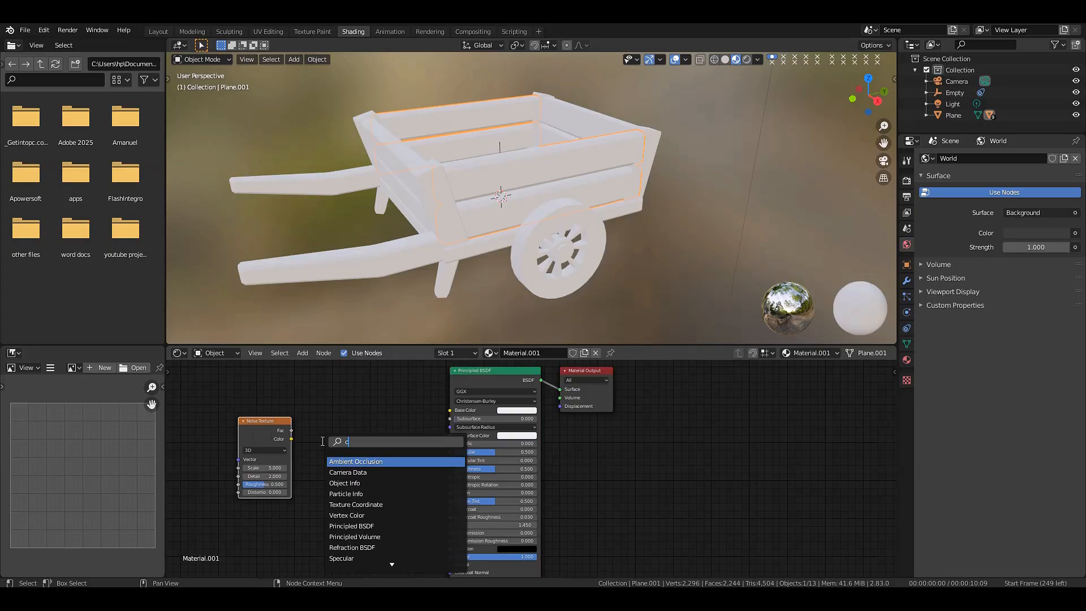
pyautogui.write('olor')
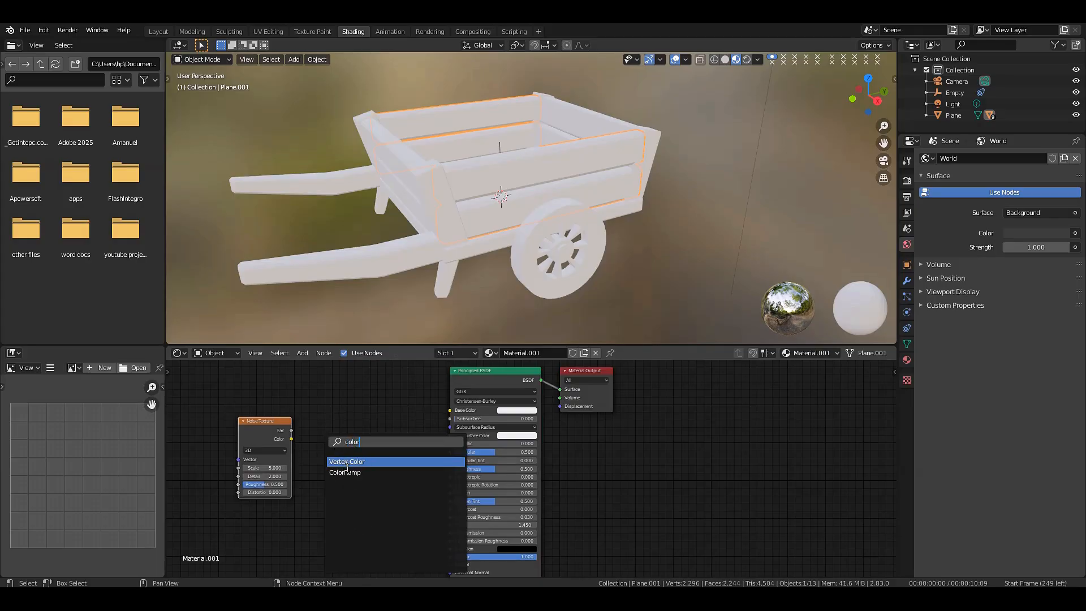
pyautogui.click(345, 472)
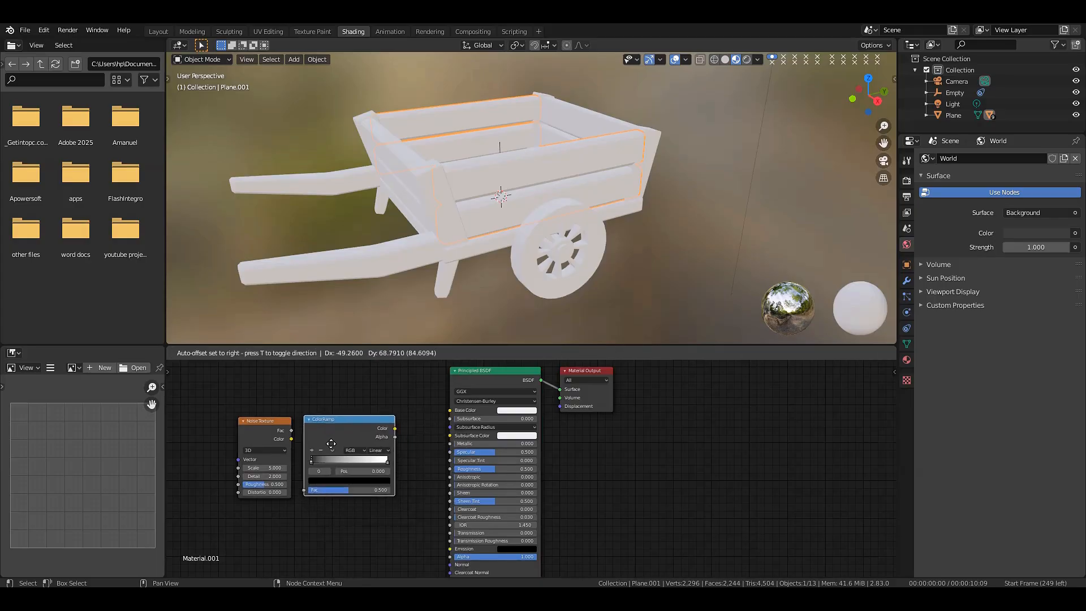
pyautogui.click(330, 441)
pyautogui.moveTo(263, 425); pyautogui.dragTo(214, 433)
pyautogui.moveTo(339, 425); pyautogui.dragTo(313, 430)
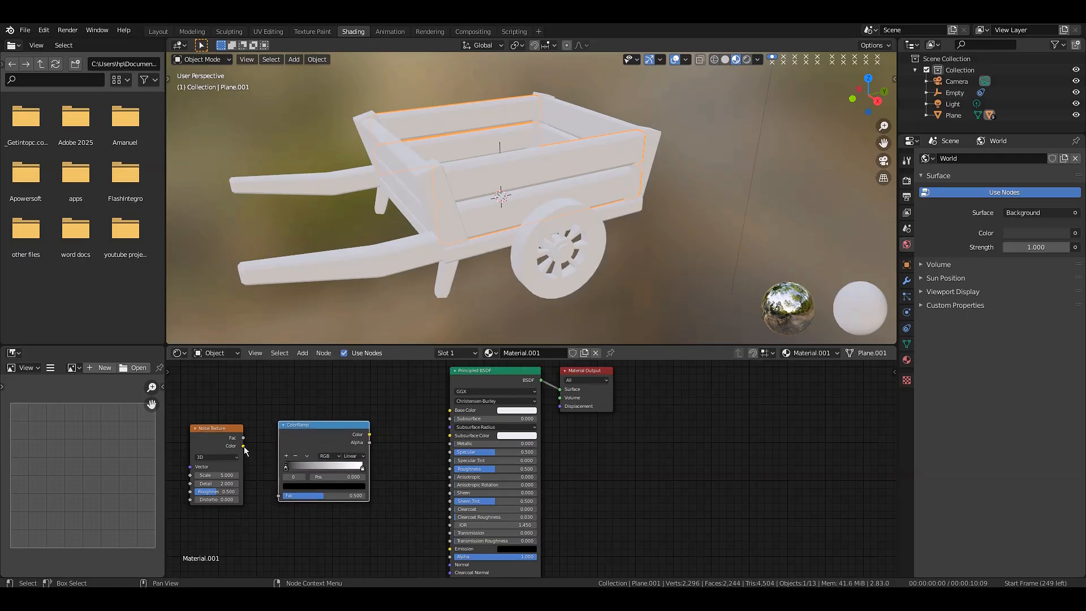
# - Link the Noise Texture's Color output to the ColorRamp's Fac, and the ramp's Color to the Principled BSDF's Base Color
pyautogui.moveTo(244, 446); pyautogui.dragTo(278, 496)
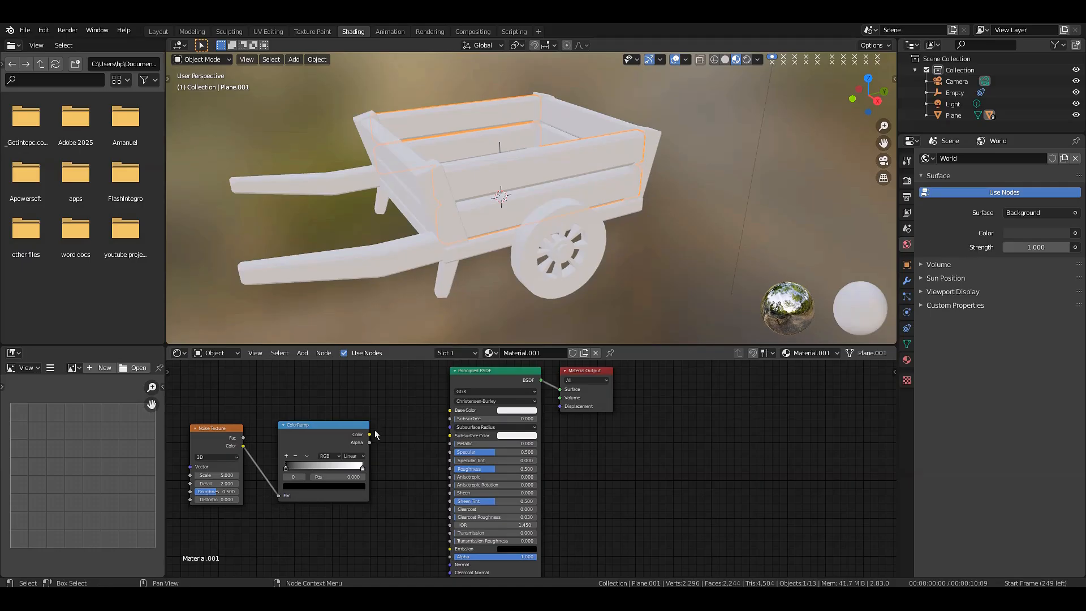
pyautogui.moveTo(369, 435); pyautogui.dragTo(449, 411)
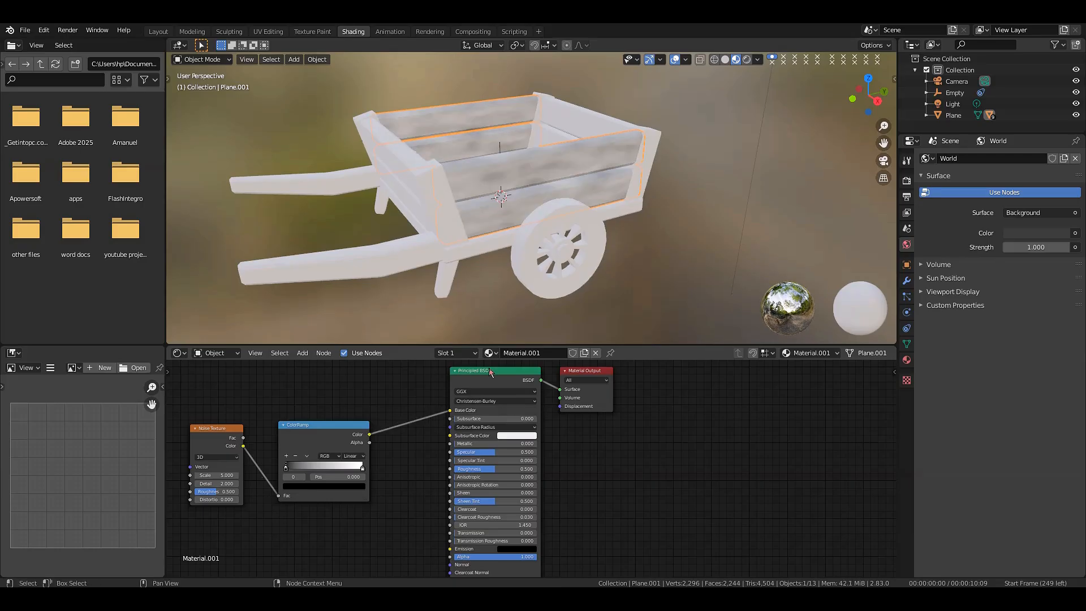
# - Change the ColorRamp's first colour stop to a saturated brownish orange
pyautogui.scroll(4, 615, 180)
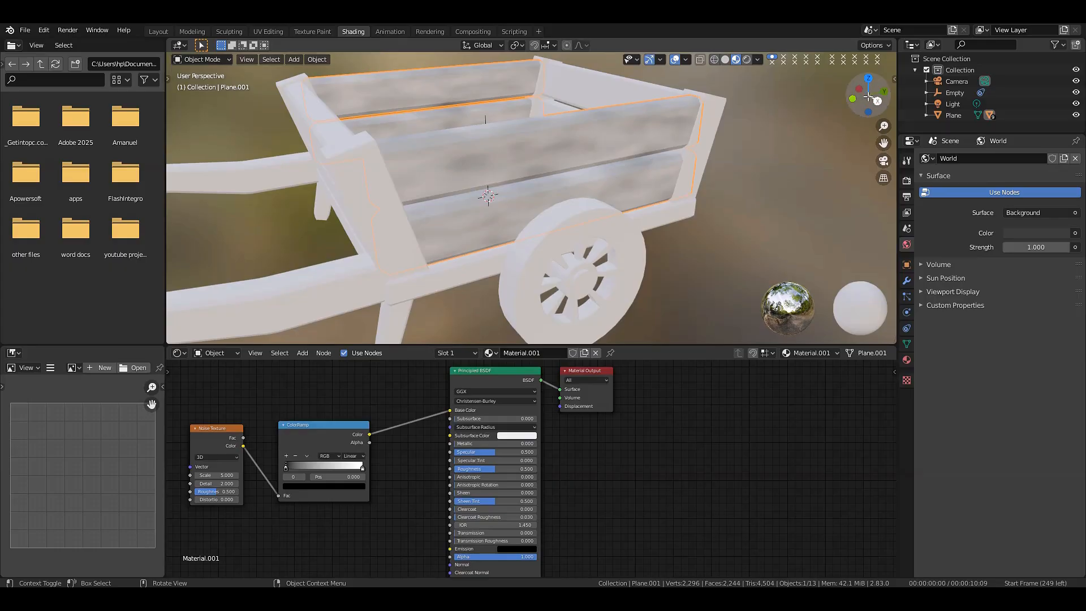
pyautogui.moveTo(868, 97); pyautogui.dragTo(851, 100)
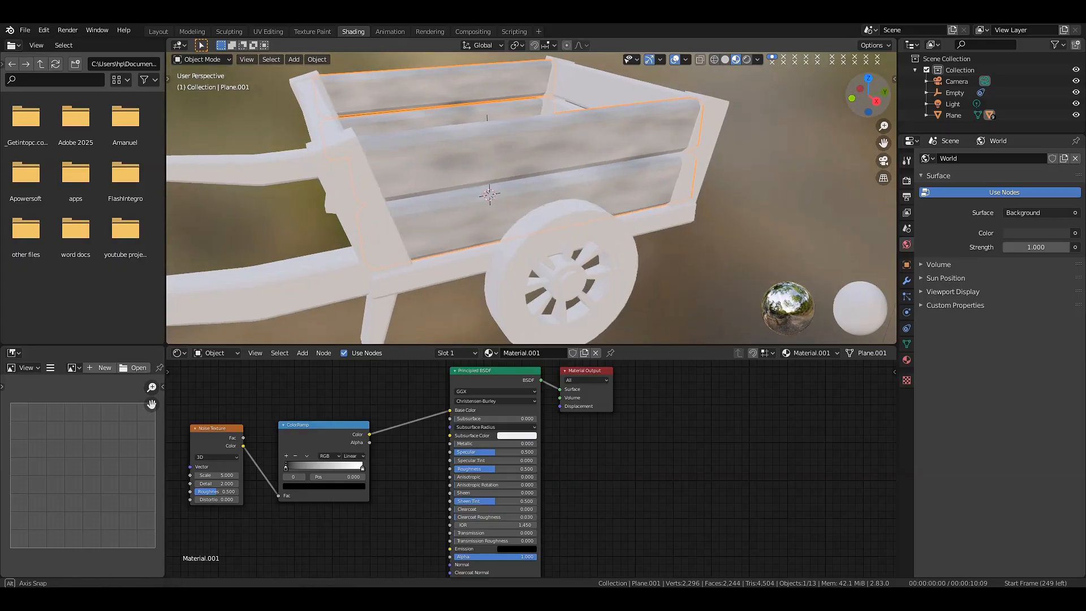
pyautogui.click(301, 488)
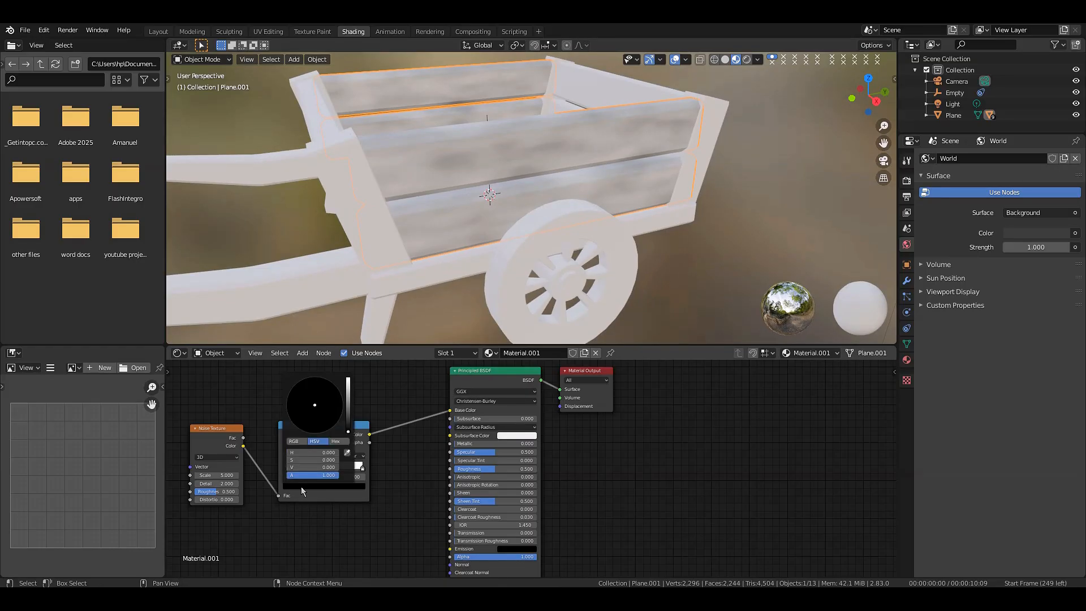
pyautogui.click(348, 404)
pyautogui.moveTo(348, 404); pyautogui.dragTo(310, 424)
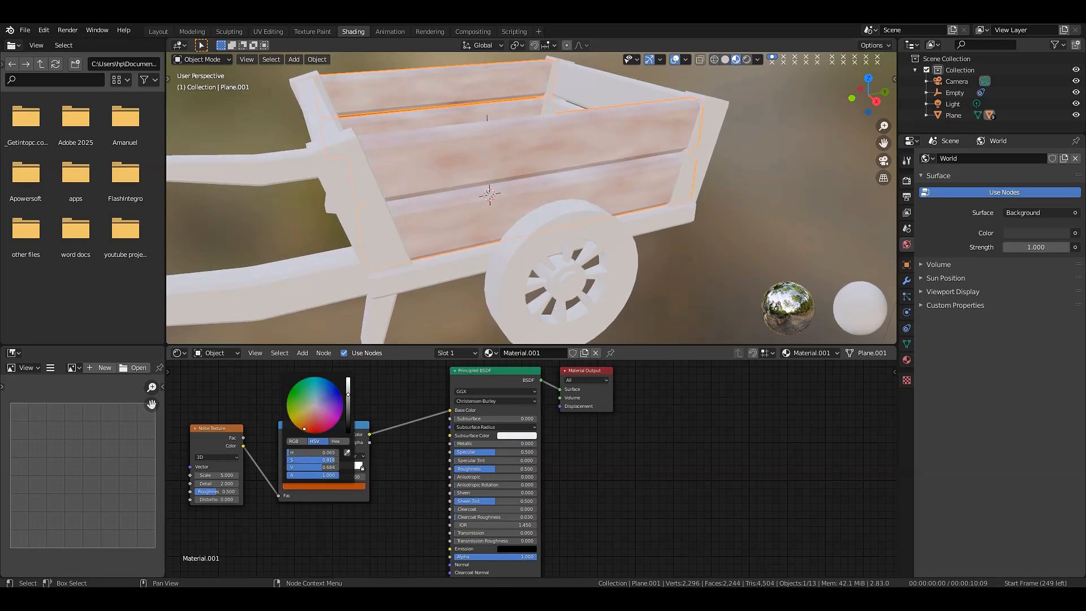
# - Set the ColorRamp's end stop to a very dark red-brown and move the two stops to about 0.13 and 0.641
pyautogui.click(363, 468)
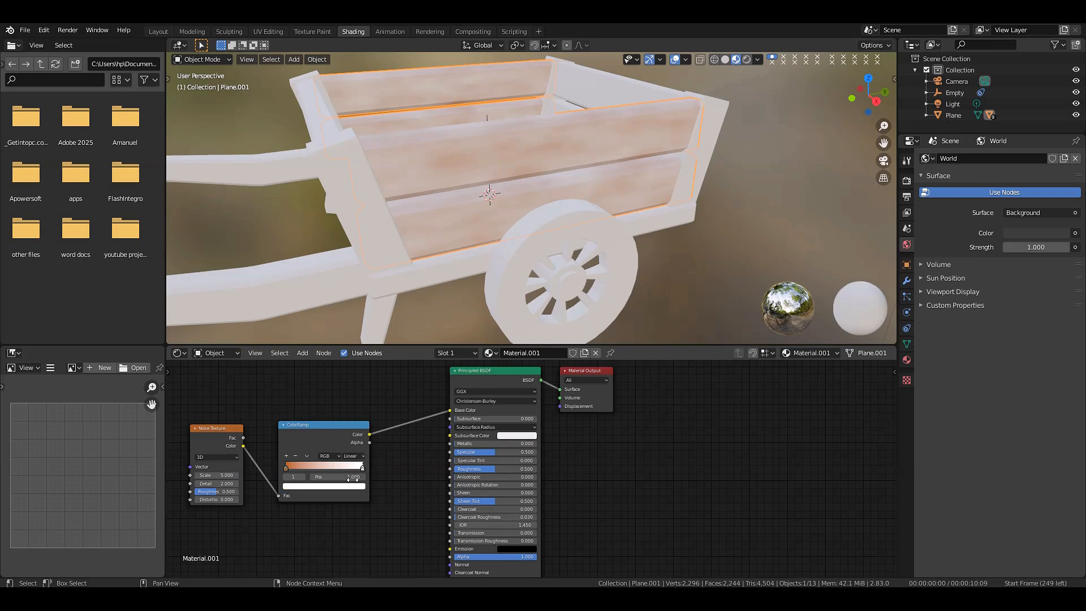
pyautogui.click(347, 487)
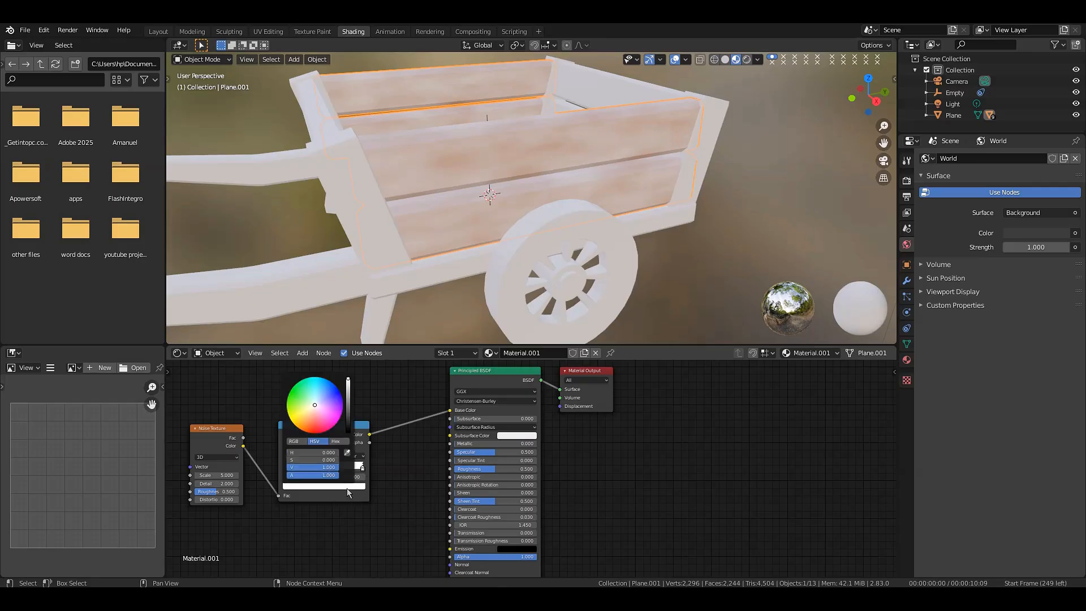
pyautogui.click(315, 430)
pyautogui.moveTo(315, 431); pyautogui.dragTo(348, 423)
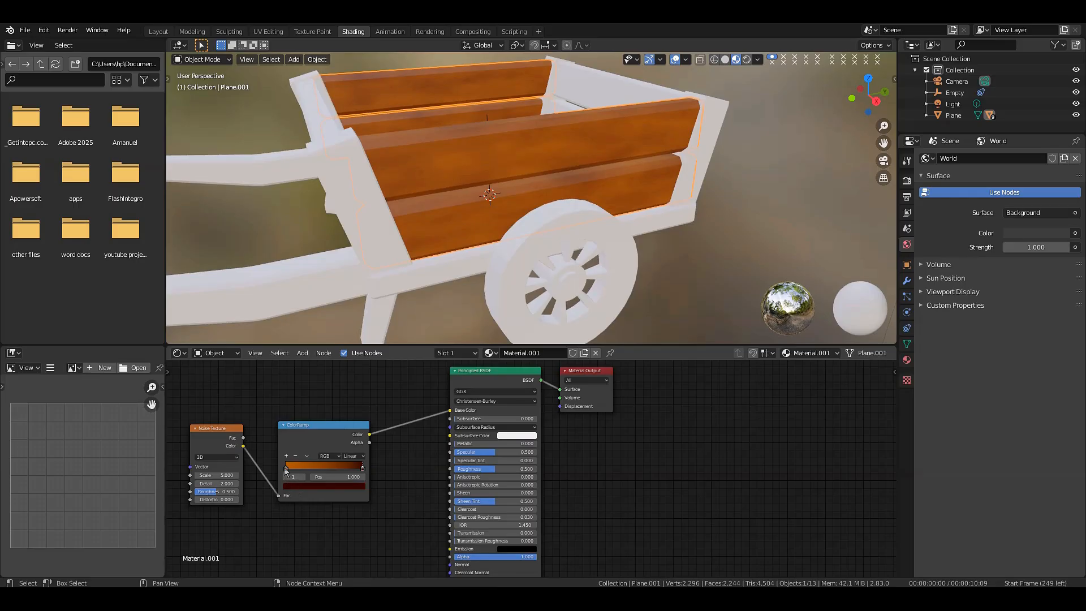
pyautogui.moveTo(286, 468); pyautogui.dragTo(296, 467)
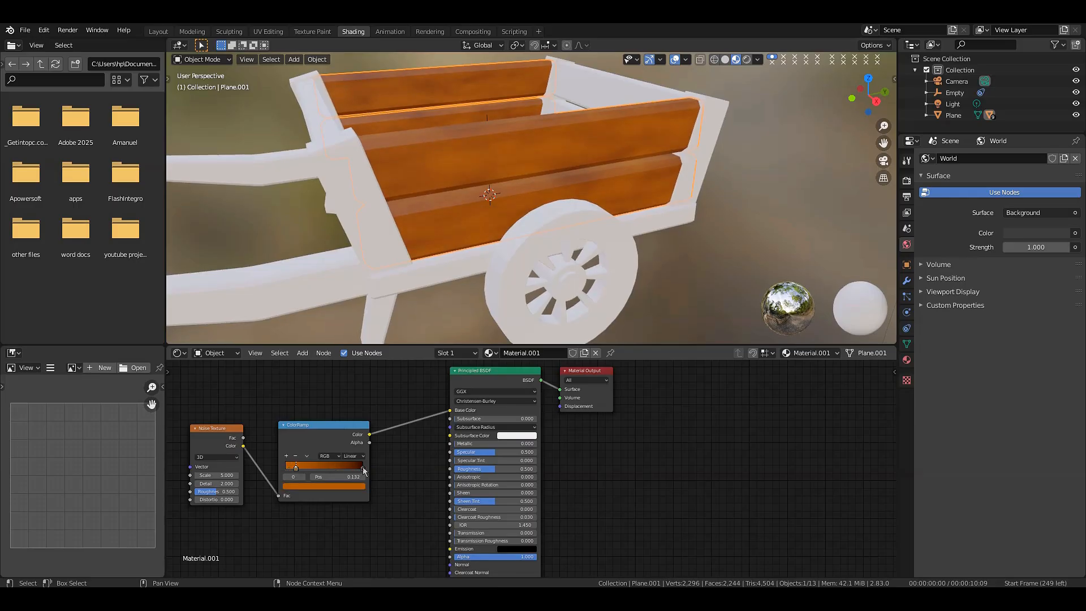
pyautogui.moveTo(363, 469); pyautogui.dragTo(332, 471)
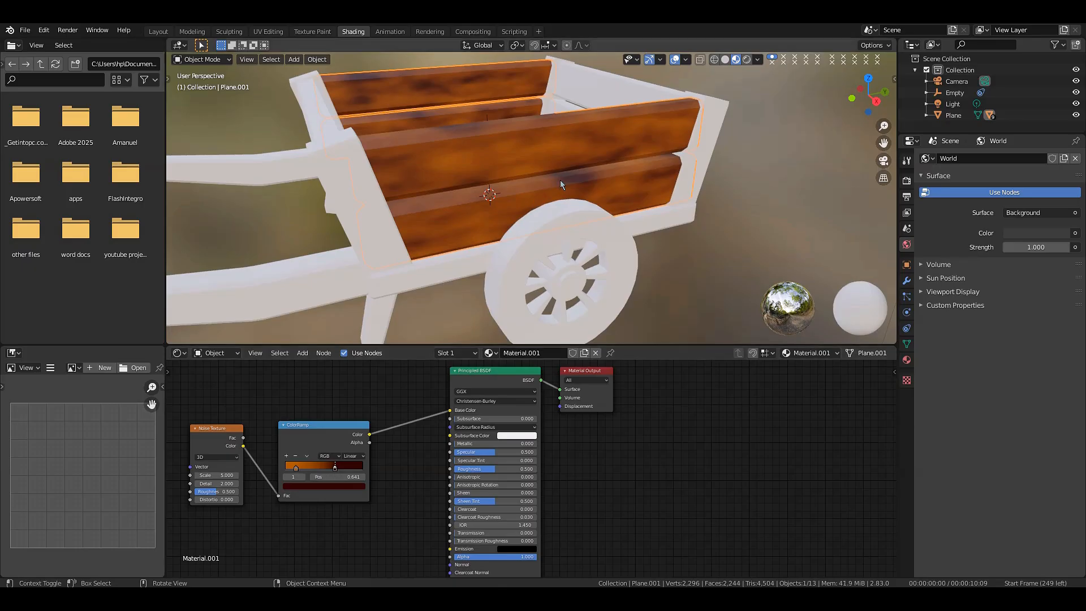
# - Assign the existing Material.001 to the planks at the cart's front and rear ends
pyautogui.moveTo(867, 95); pyautogui.dragTo(798, 114)
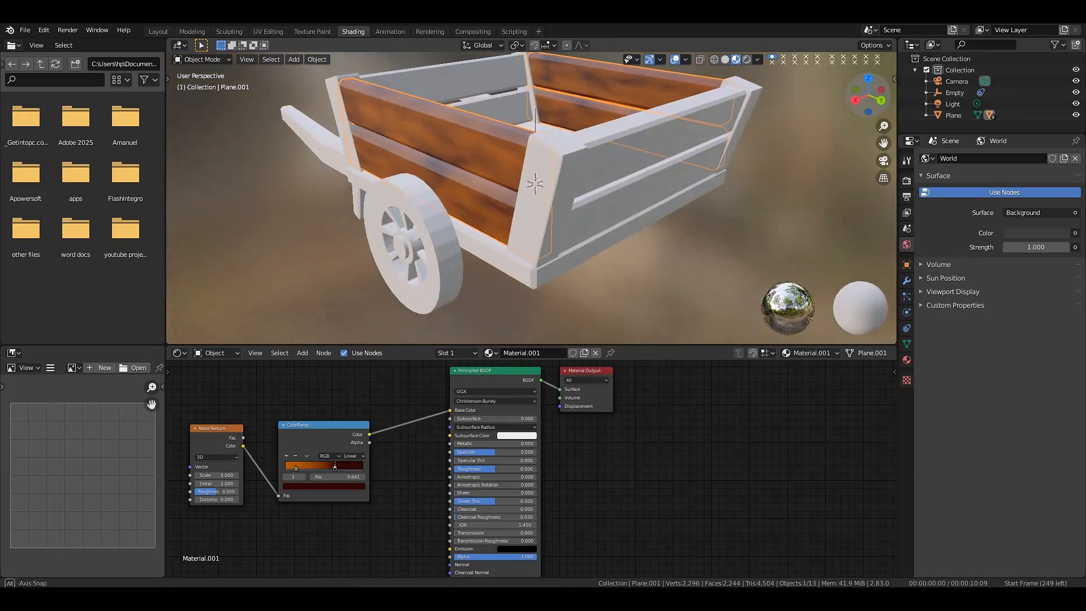
pyautogui.click(679, 137)
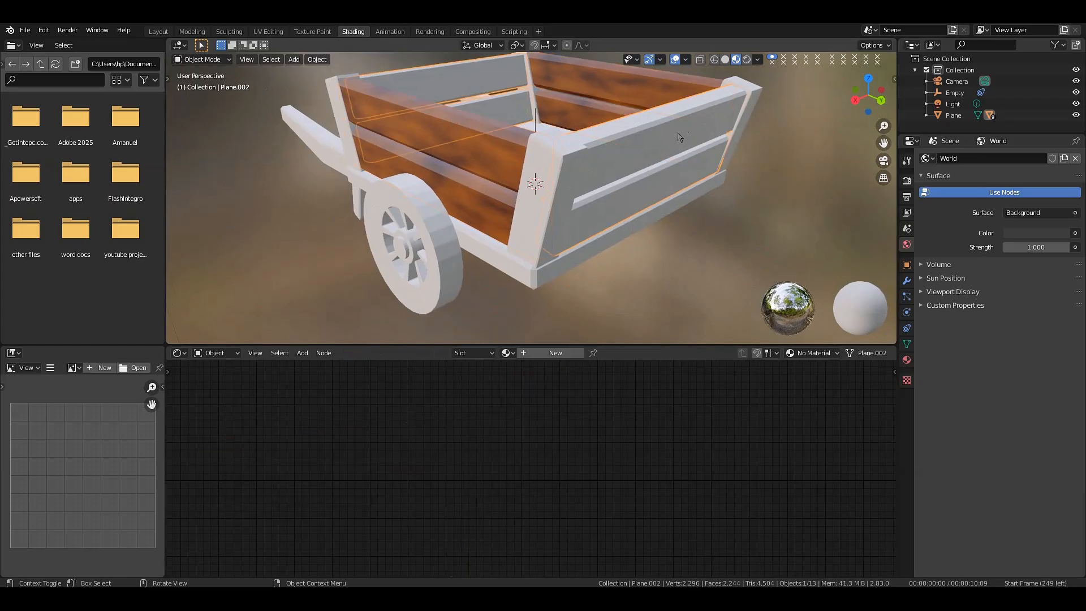
pyautogui.click(510, 354)
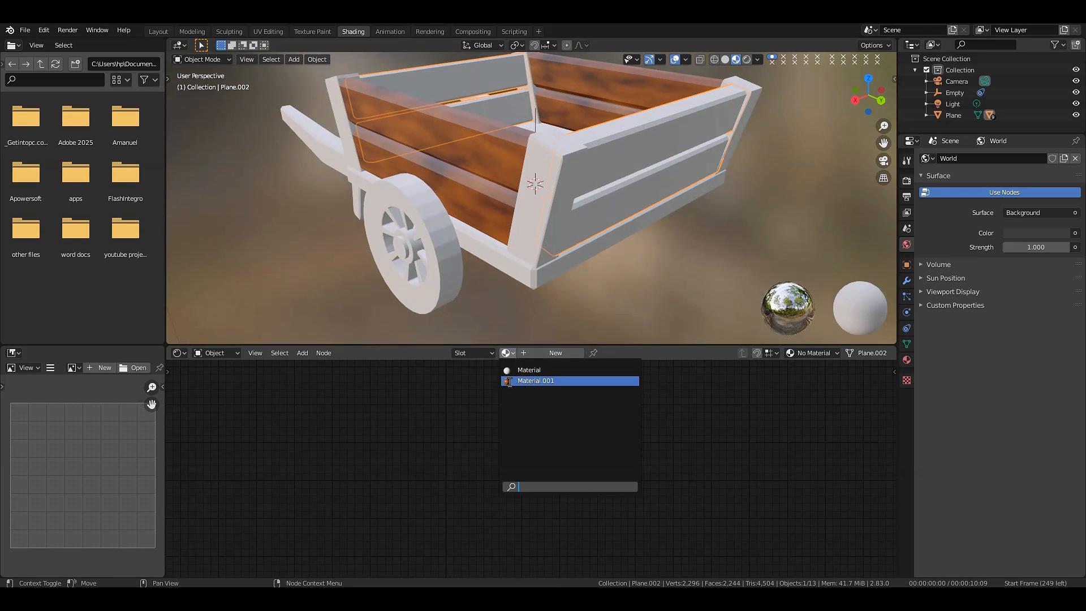
pyautogui.click(544, 382)
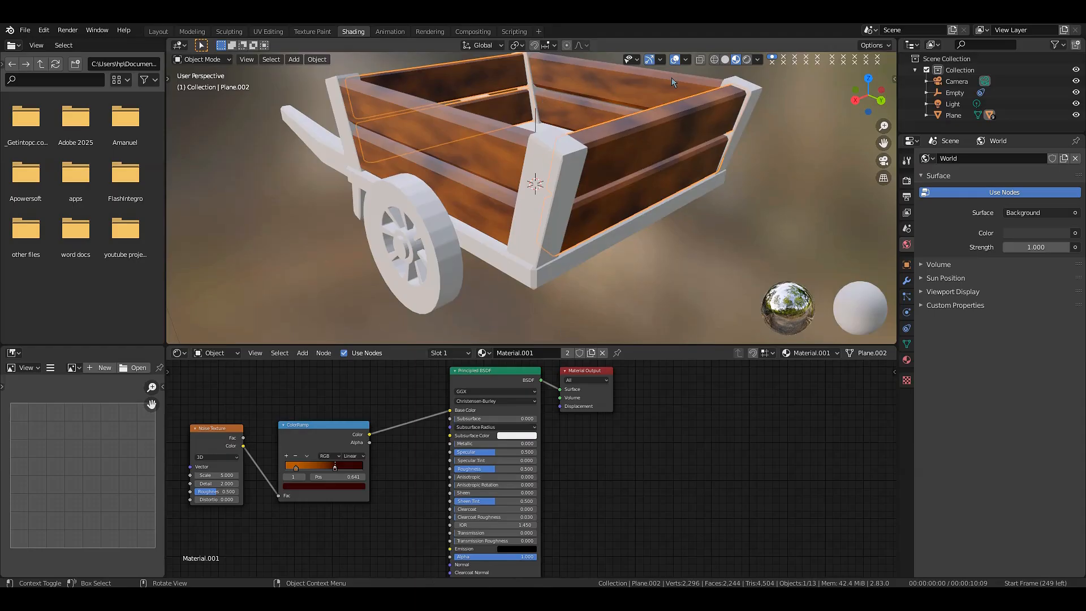
# - Assign Material.001 to the cart's slanted corner posts and deselect them
pyautogui.moveTo(868, 93); pyautogui.dragTo(846, 94)
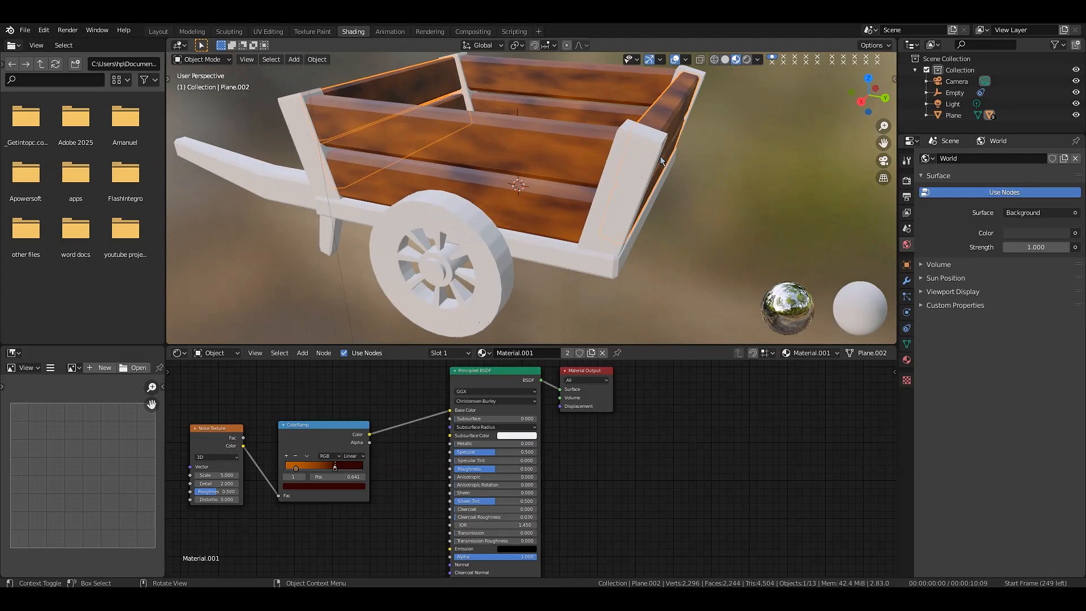
pyautogui.click(634, 170)
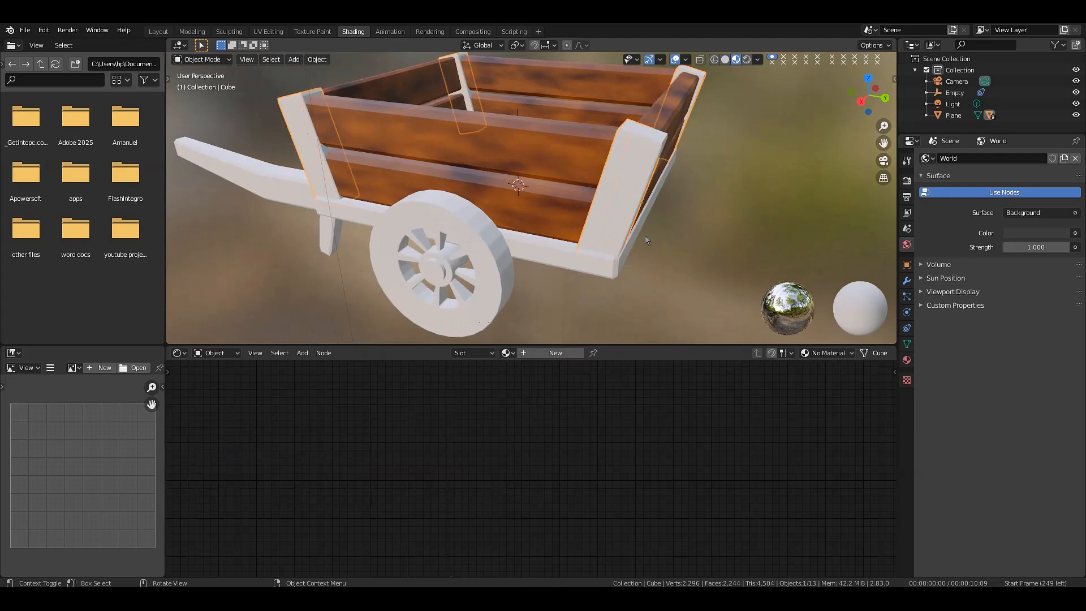
pyautogui.click(514, 354)
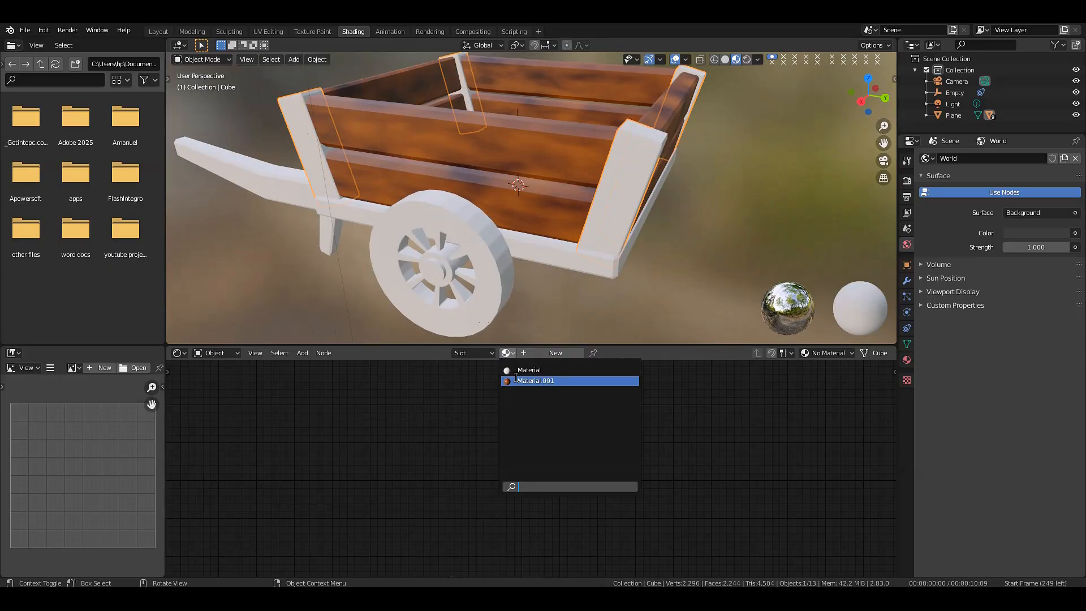
pyautogui.click(518, 381)
pyautogui.click(810, 129)
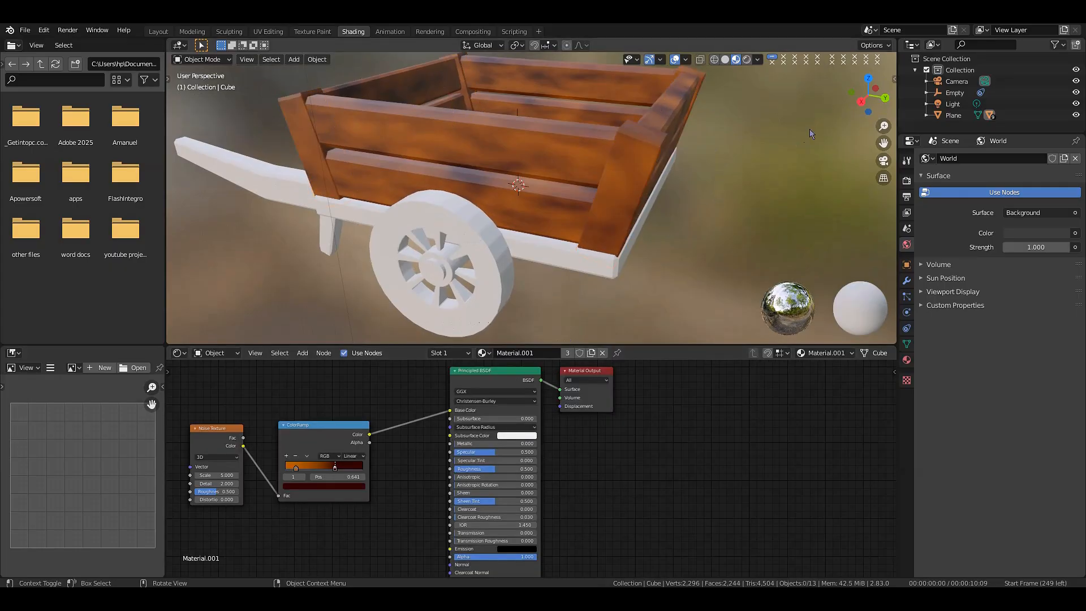
# - Assign Material.001 to the cart's floor base
pyautogui.moveTo(864, 96); pyautogui.dragTo(681, 189)
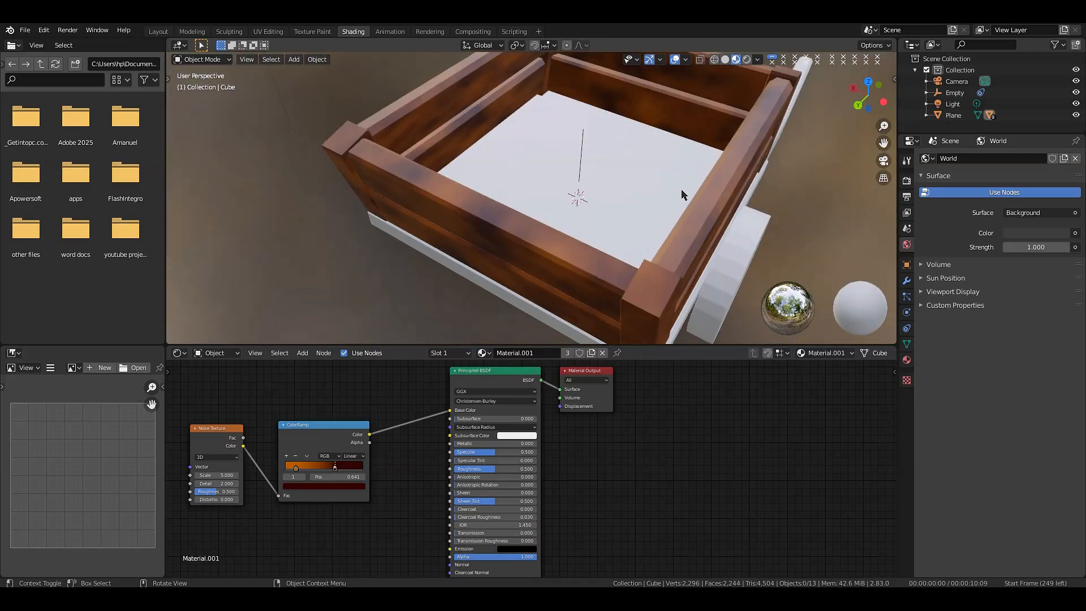
pyautogui.click(654, 202)
pyautogui.click(507, 353)
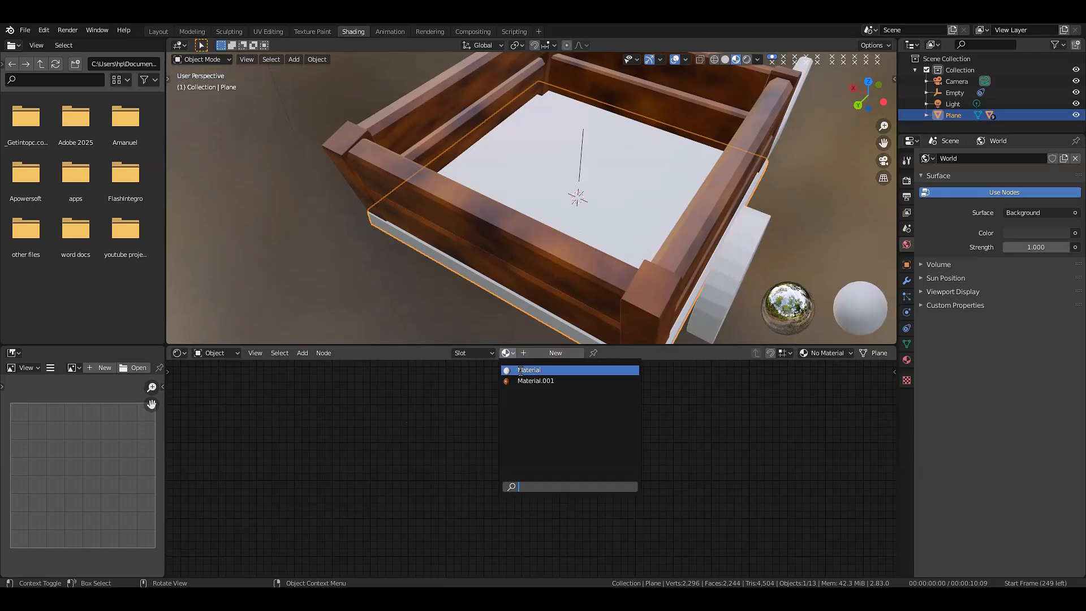
pyautogui.click(523, 381)
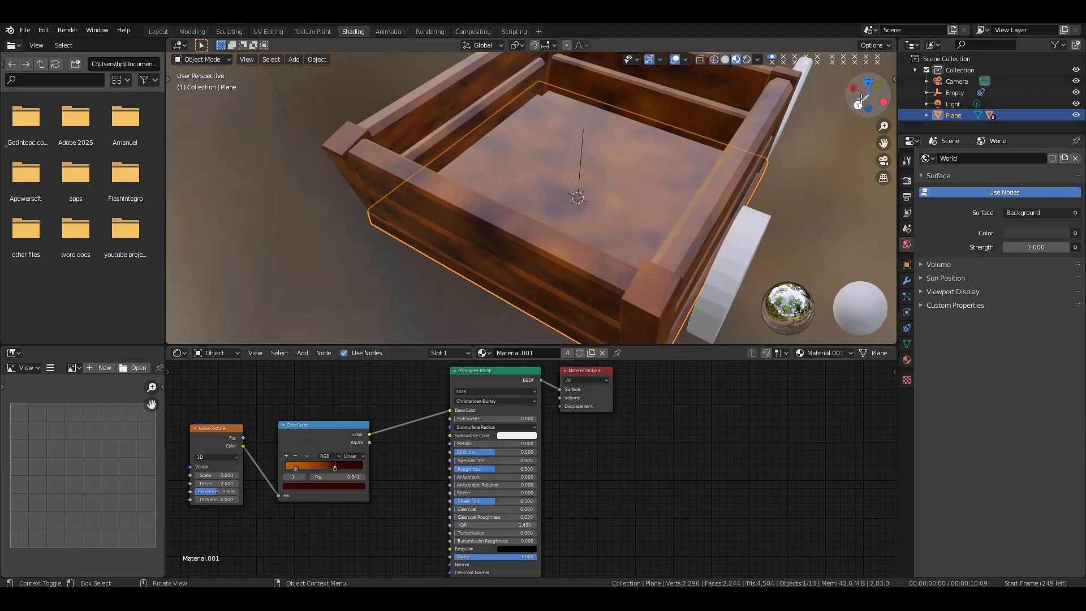
# - Assign Material.001 to the cart's two long handles
pyautogui.moveTo(865, 94); pyautogui.dragTo(891, 65)
pyautogui.moveTo(320, 227); pyautogui.dragTo(371, 207)
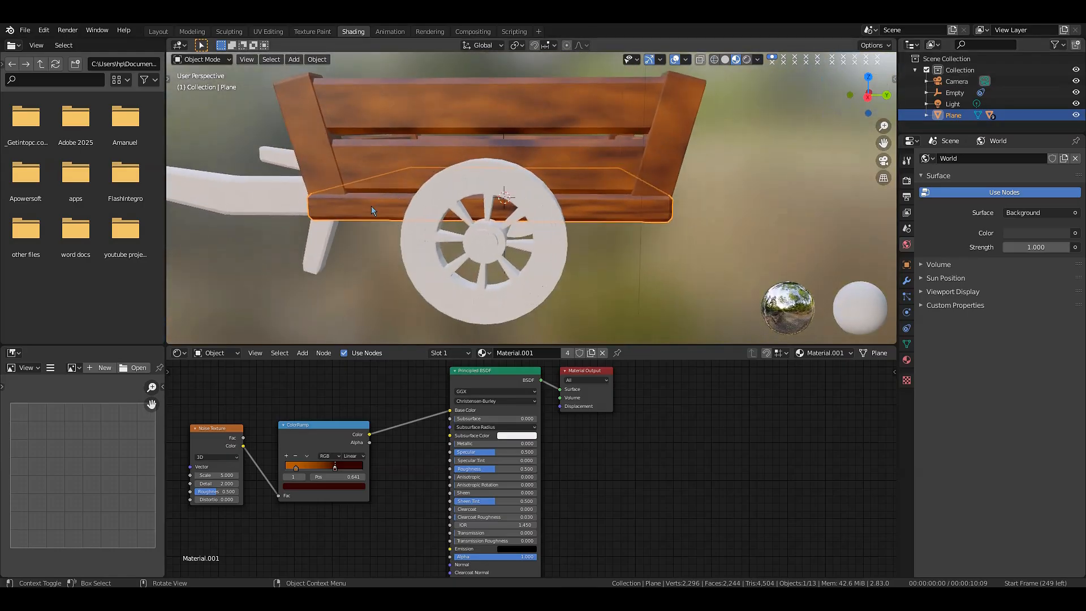
pyautogui.click(283, 207)
pyautogui.click(513, 356)
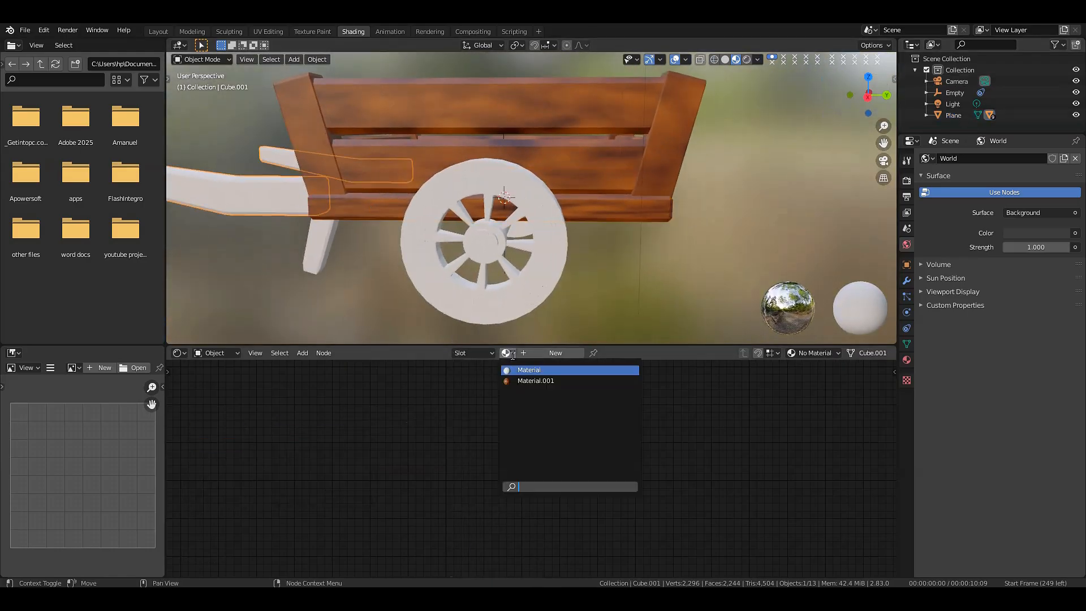
pyautogui.click(524, 380)
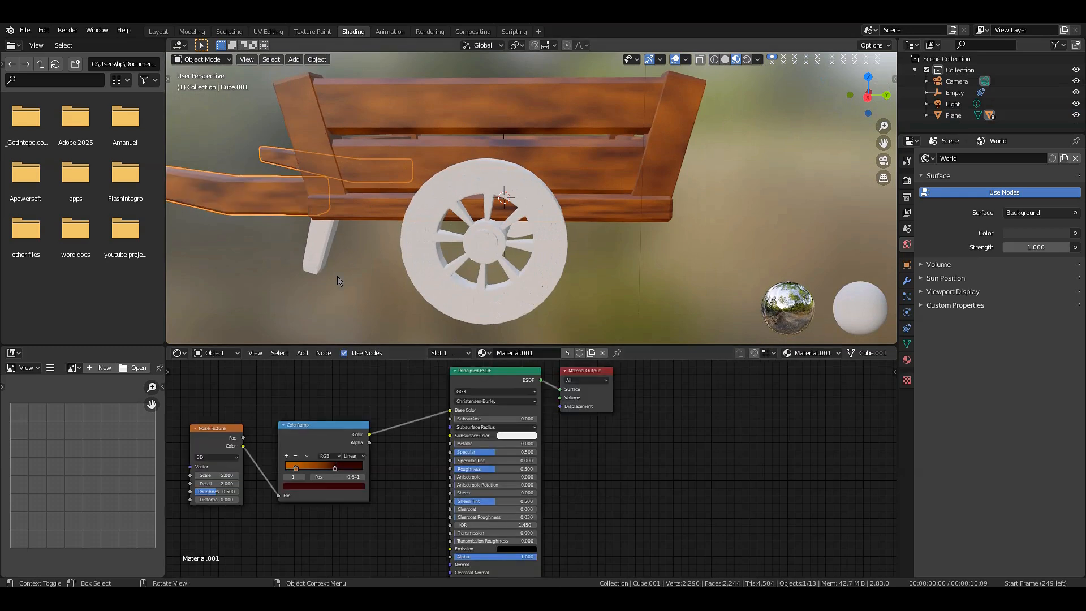
# - Assign Material.001 to the cart's support legs under the handles and deselect them
pyautogui.click(318, 249)
pyautogui.click(507, 353)
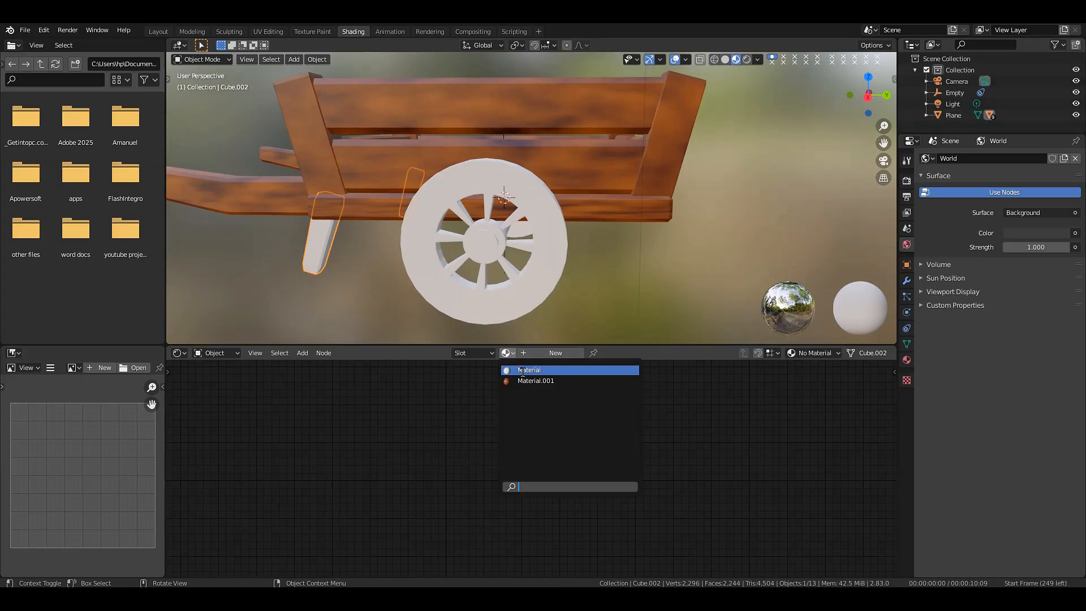
pyautogui.click(522, 380)
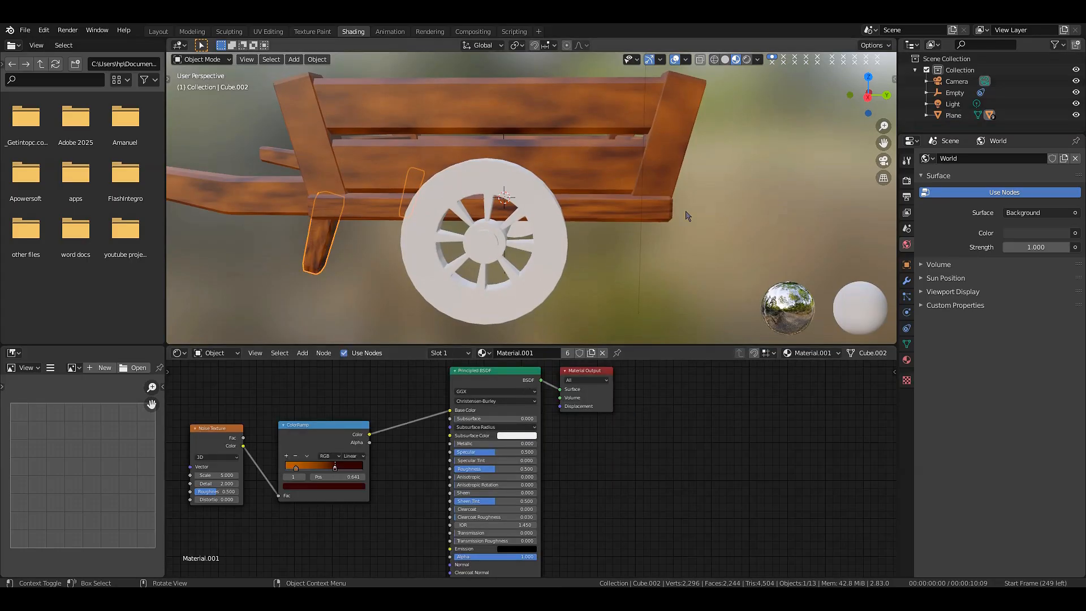
pyautogui.scroll(-3, 687, 216)
pyautogui.click(744, 199)
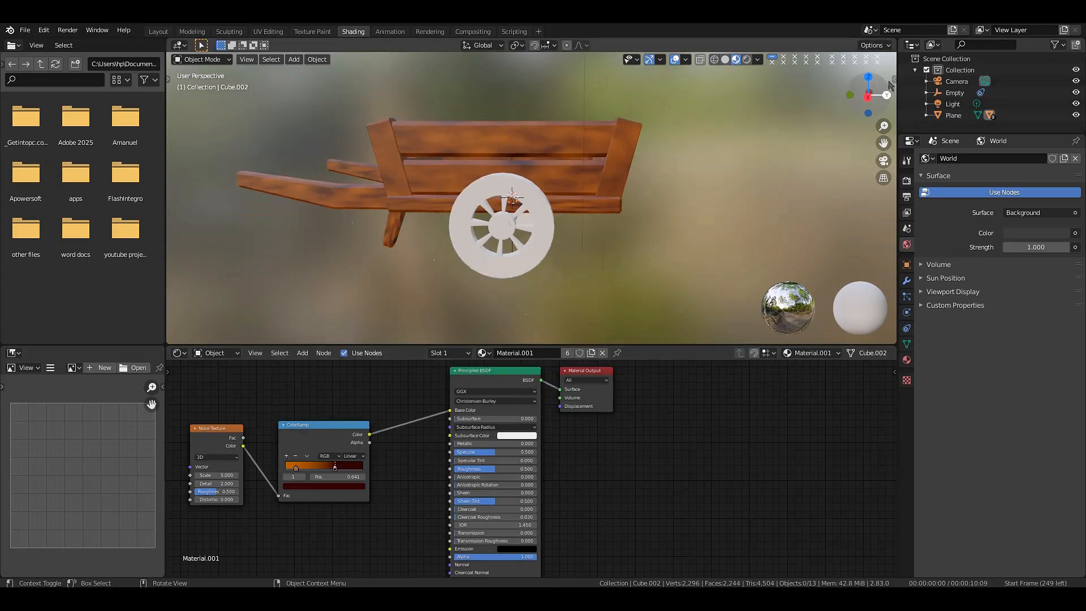
# - Lower the specular value of the wood material's Principled BSDF to 0.145
pyautogui.moveTo(884, 90); pyautogui.dragTo(836, 103)
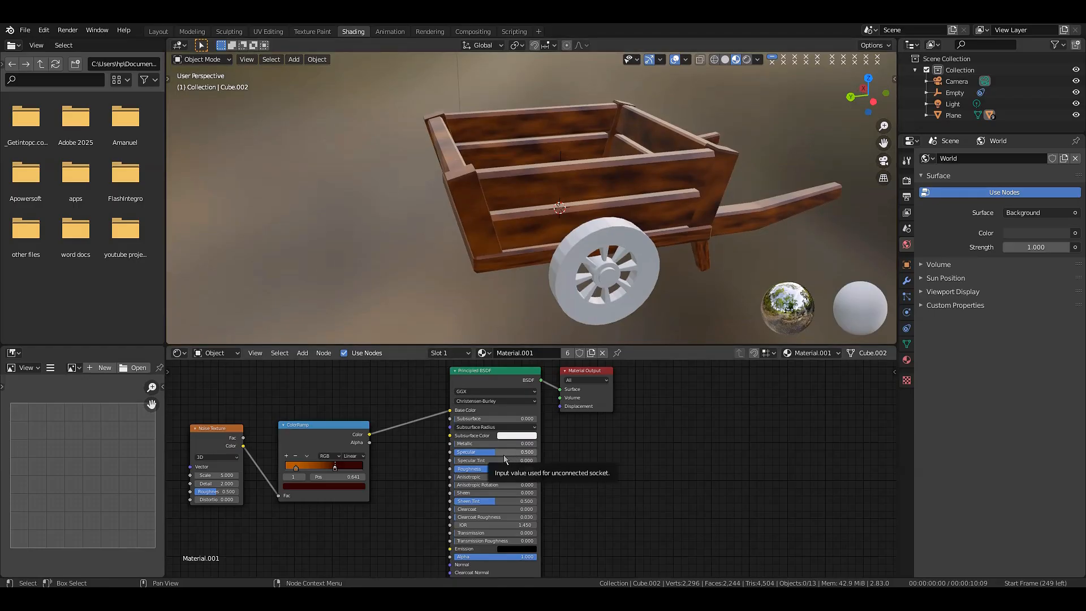
pyautogui.moveTo(504, 455); pyautogui.dragTo(479, 455)
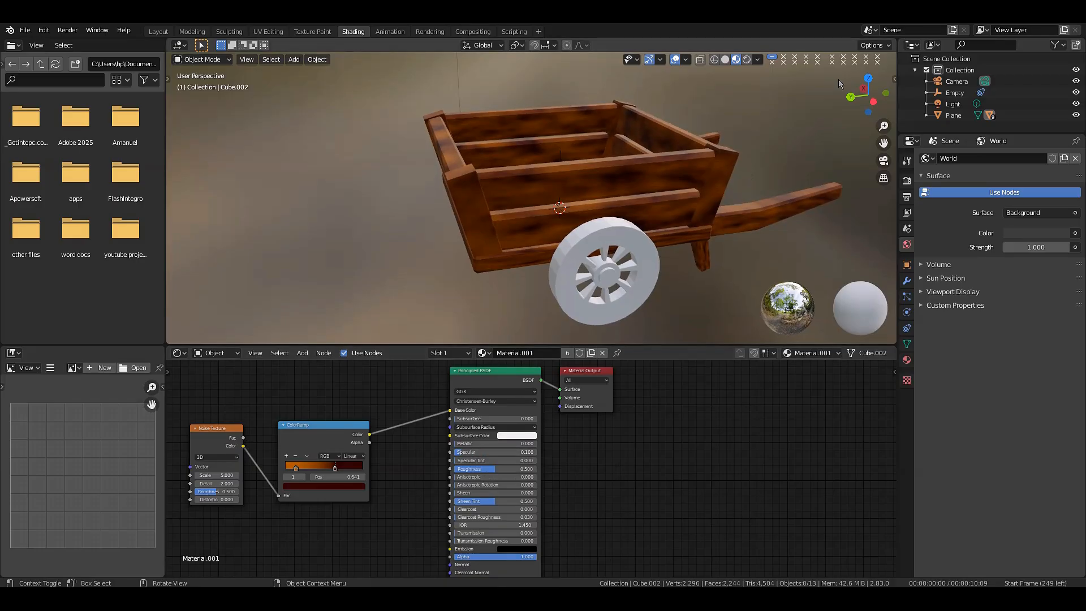
pyautogui.moveTo(869, 93)
pyautogui.mouseDown()
pyautogui.moveTo(851, 92)
pyautogui.moveTo(866, 106)
pyautogui.mouseUp()
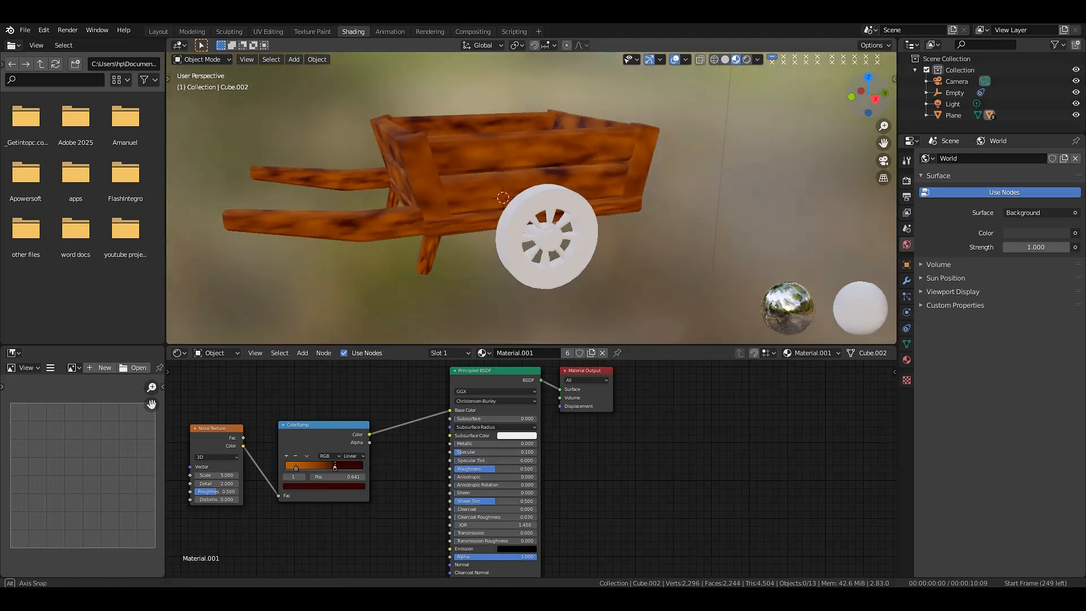
pyautogui.moveTo(456, 453); pyautogui.dragTo(467, 453)
# - Set the ColorRamp's dark stop to position 0.627 and the Noise Texture's detail to 16 and scale to 4
pyautogui.moveTo(297, 472); pyautogui.dragTo(317, 470)
pyautogui.moveTo(316, 467); pyautogui.dragTo(354, 468)
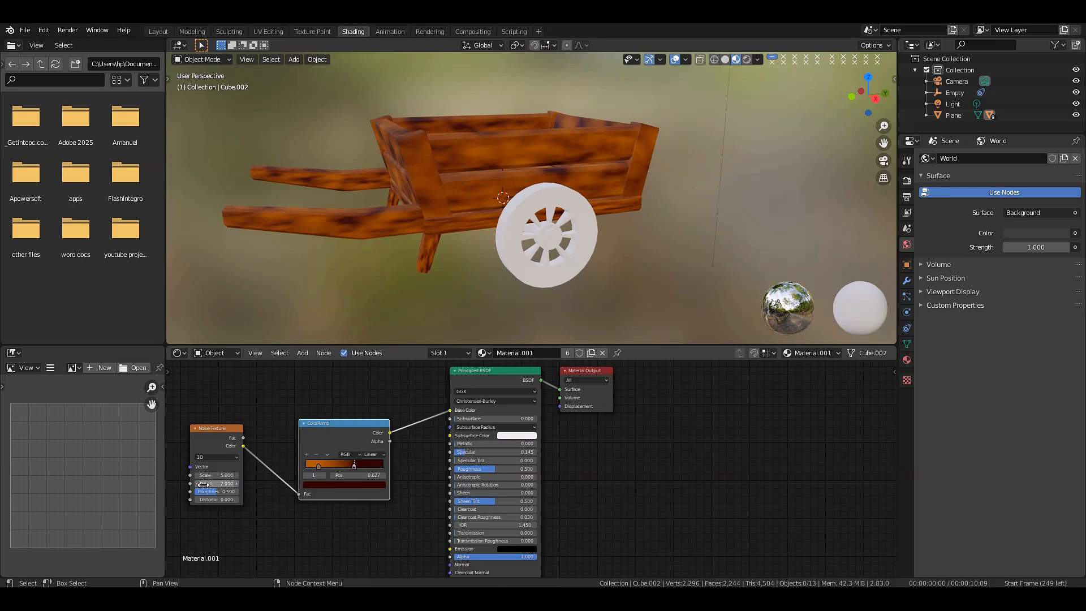
pyautogui.moveTo(203, 484); pyautogui.dragTo(244, 484)
pyautogui.moveTo(210, 476)
pyautogui.mouseDown()
pyautogui.moveTo(274, 476)
pyautogui.moveTo(205, 476)
pyautogui.mouseUp()
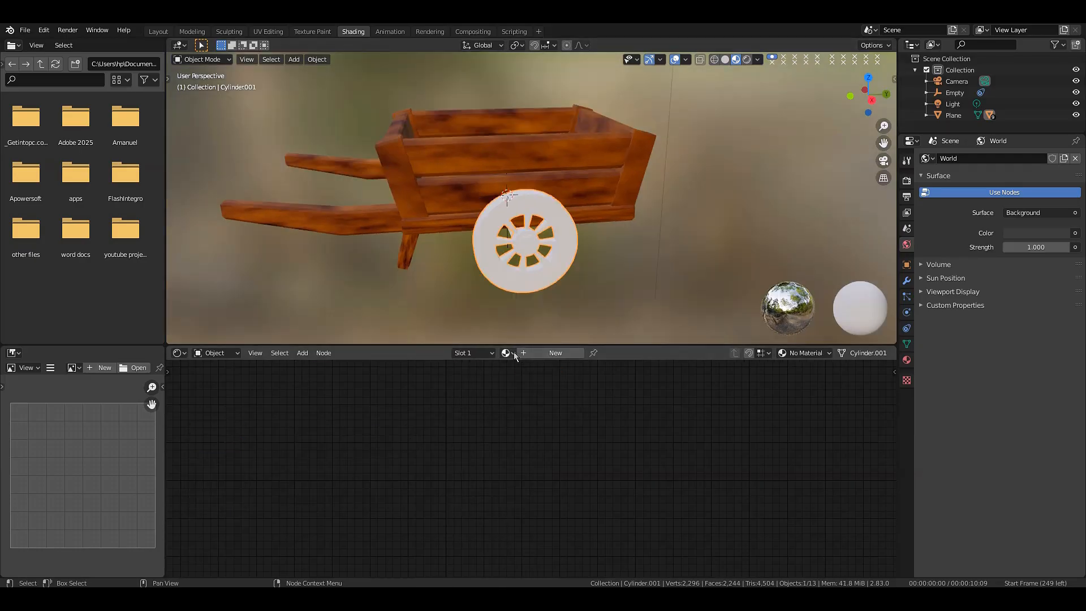
# - Assign Material.001 to the selected cart wheel and its spokes, leaving the hub untouched
pyautogui.click(507, 353)
pyautogui.click(518, 381)
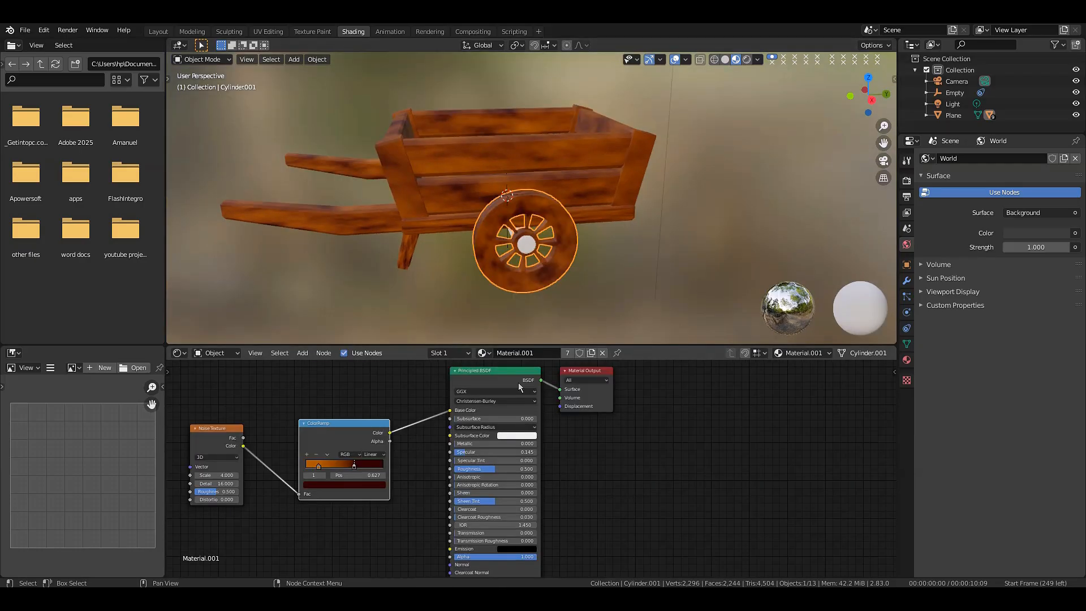
pyautogui.click(590, 226)
pyautogui.click(782, 149)
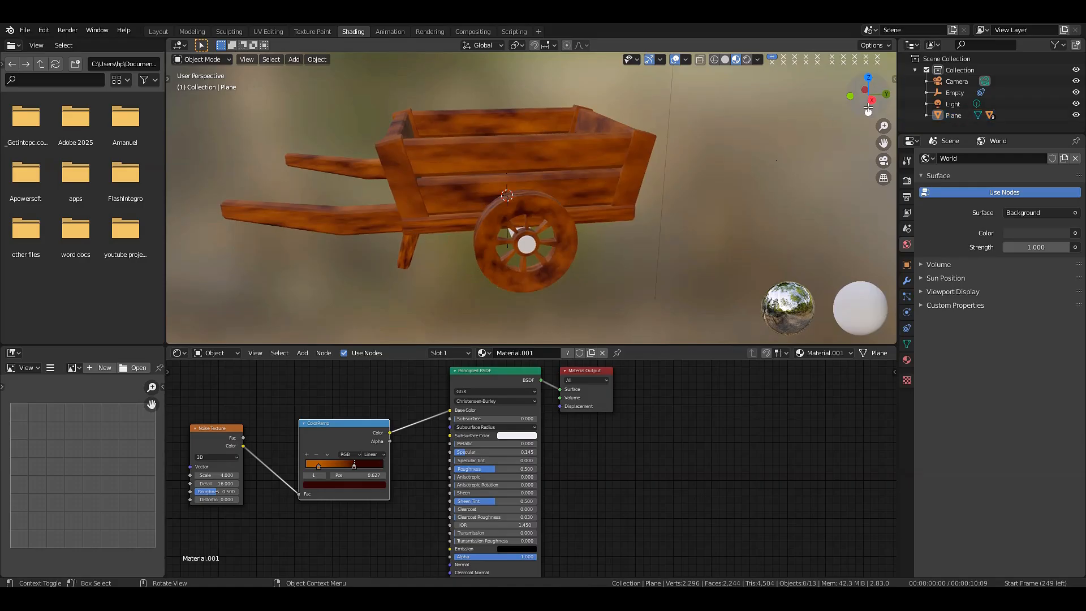
# - Assign Material.001 to the wheel on the opposite side of the cart
pyautogui.moveTo(868, 107); pyautogui.dragTo(836, 109)
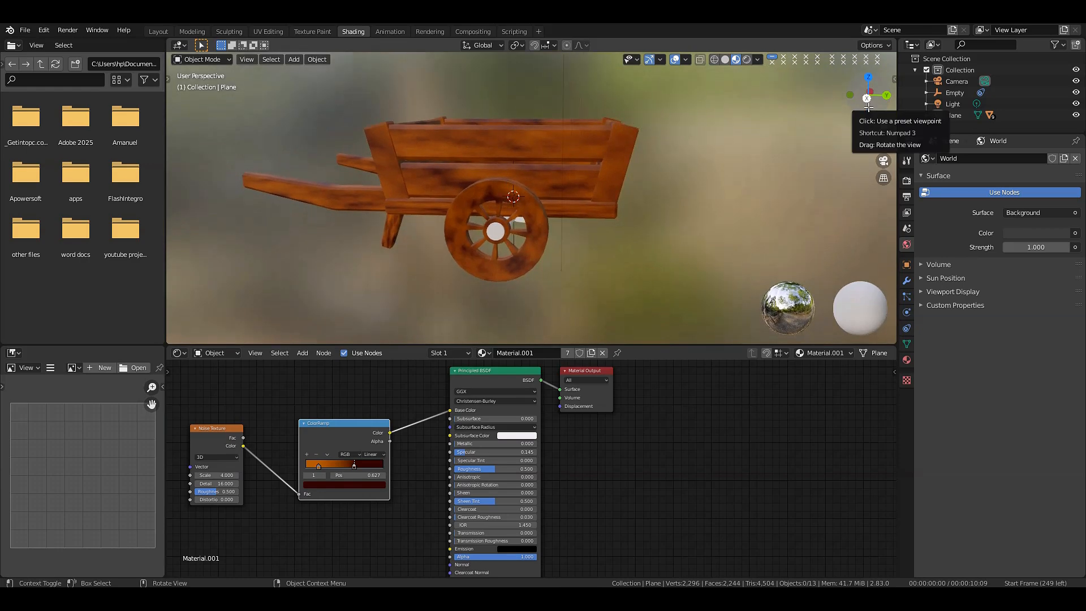
pyautogui.moveTo(868, 107); pyautogui.dragTo(718, 172)
pyautogui.click(662, 195)
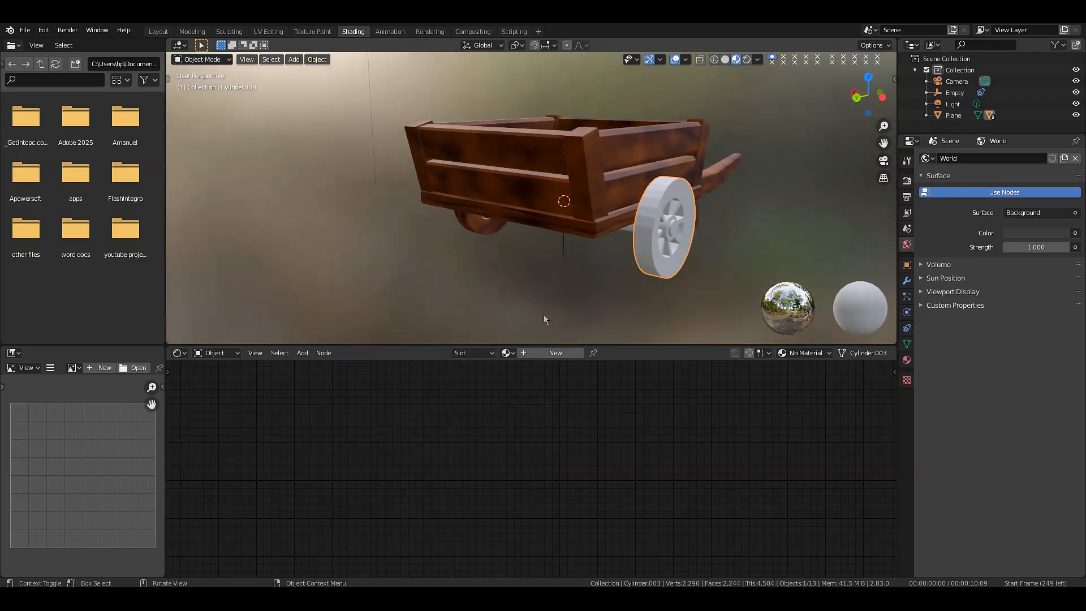
pyautogui.click(513, 353)
pyautogui.click(519, 381)
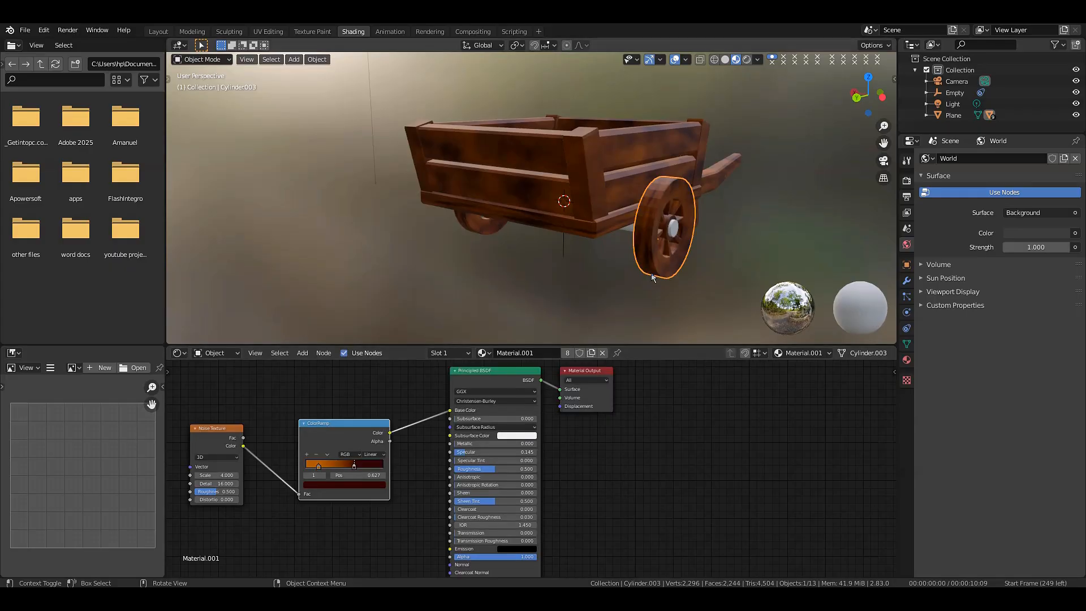
# - Give the wheel axle a new material with a near-black base color and a specular value of 0.209
pyautogui.click(675, 227)
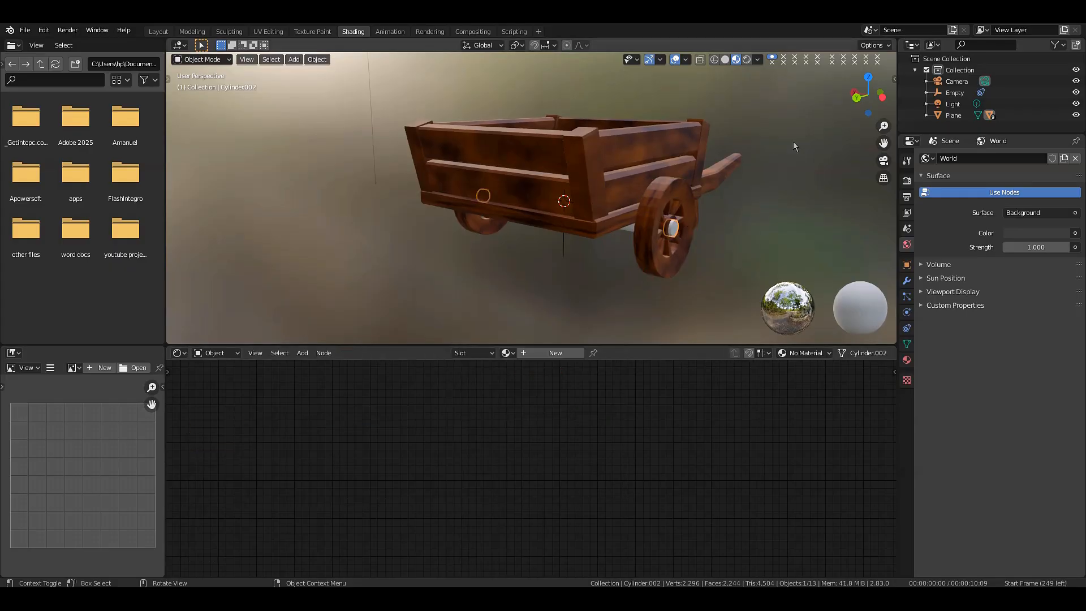
pyautogui.moveTo(867, 93); pyautogui.dragTo(864, 103)
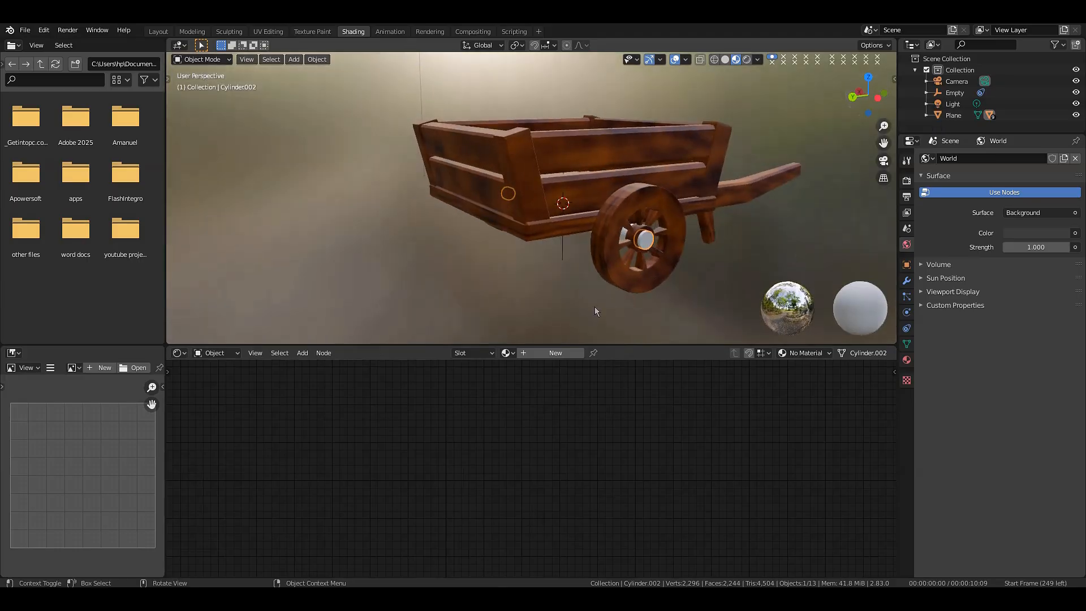
pyautogui.click(555, 353)
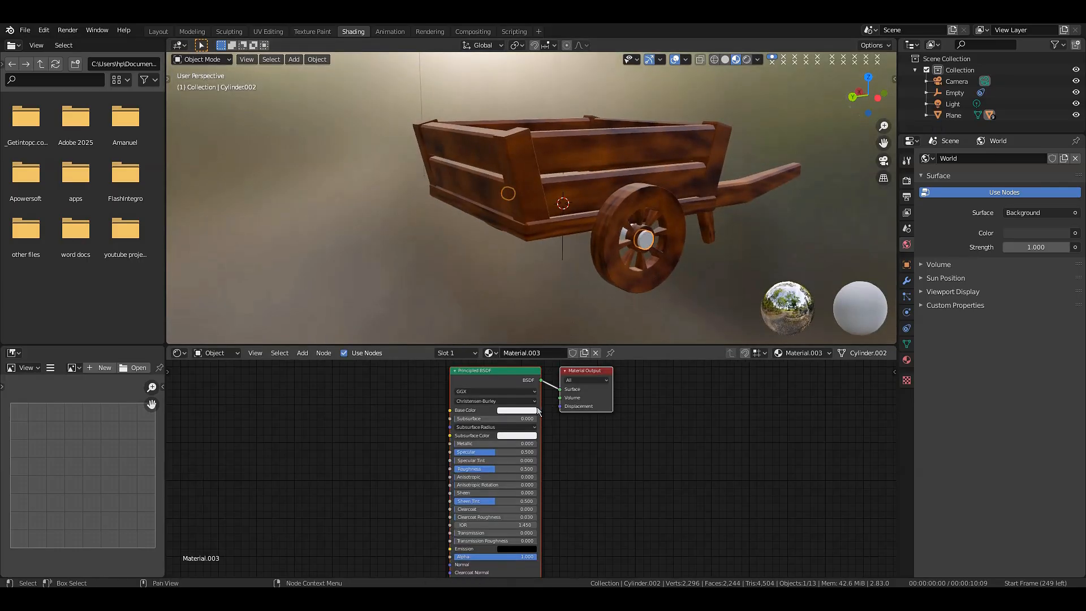
pyautogui.click(529, 411)
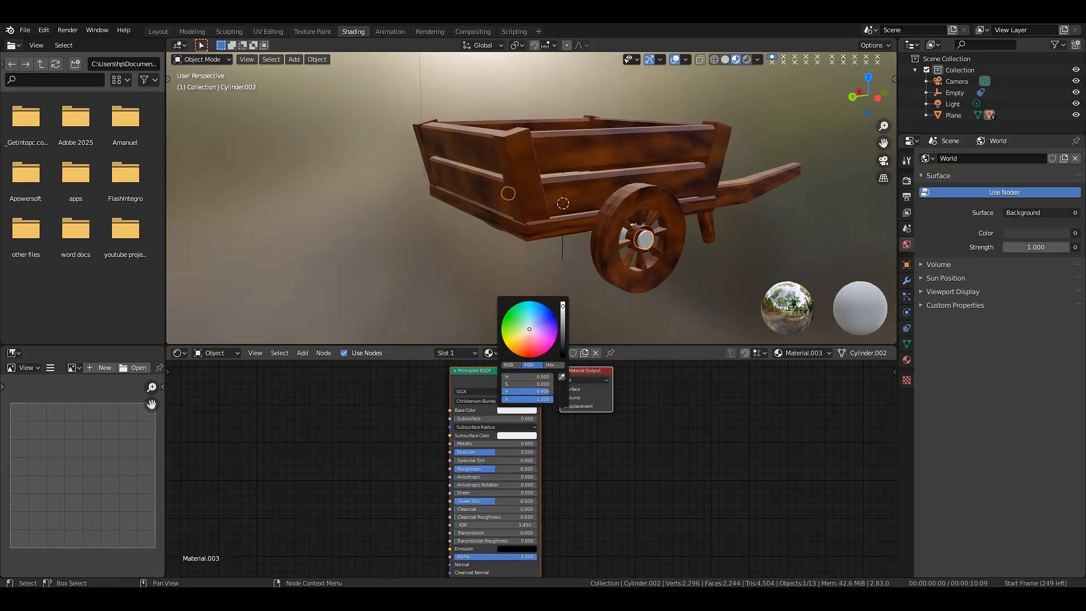
pyautogui.moveTo(562, 306); pyautogui.dragTo(562, 353)
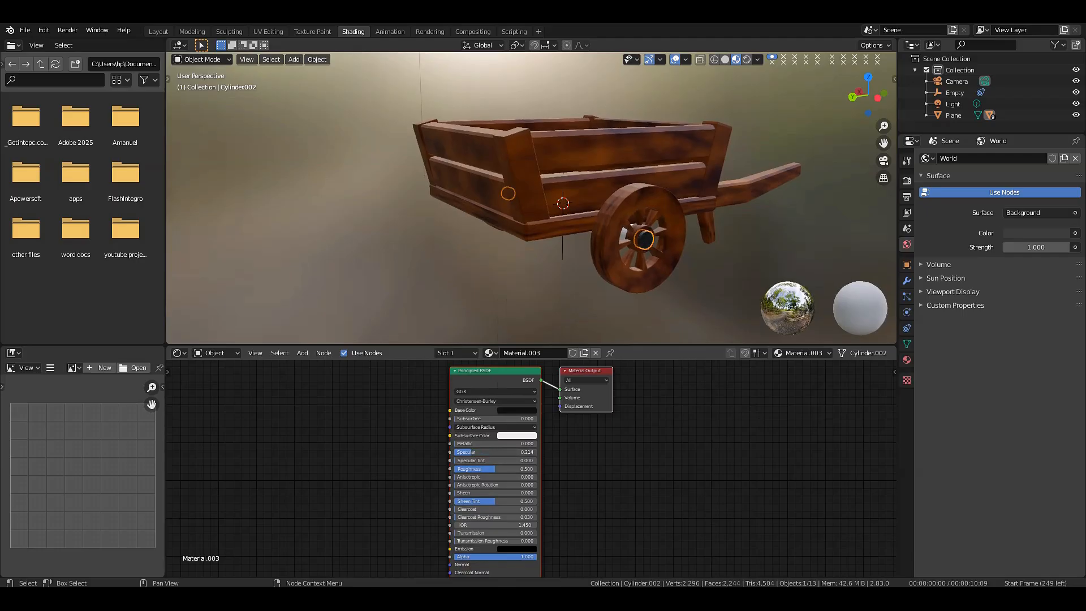
pyautogui.moveTo(487, 452); pyautogui.dragTo(483, 452)
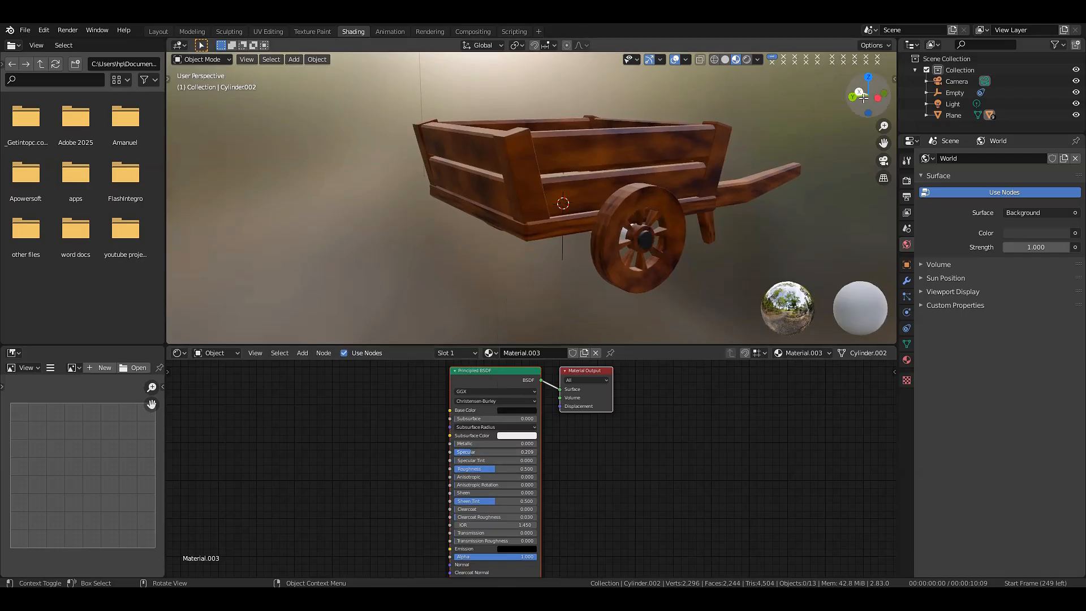
# - Show the cart in the Layout workspace with overlays hidden, checking it in material preview and switching to rendered shading
pyautogui.moveTo(864, 97); pyautogui.dragTo(657, 109)
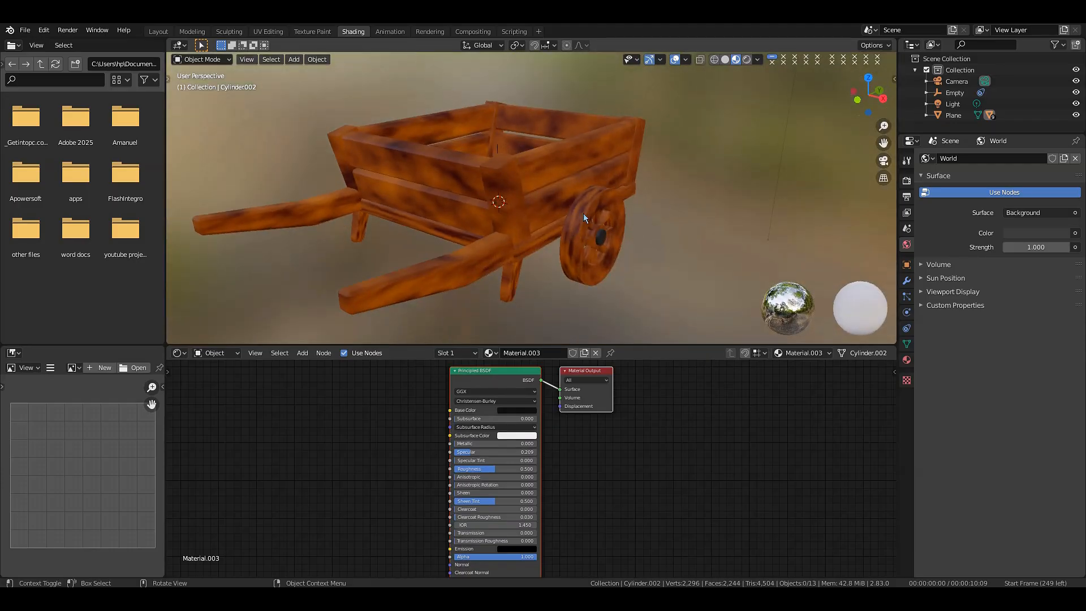
pyautogui.scroll(-4, 624, 196)
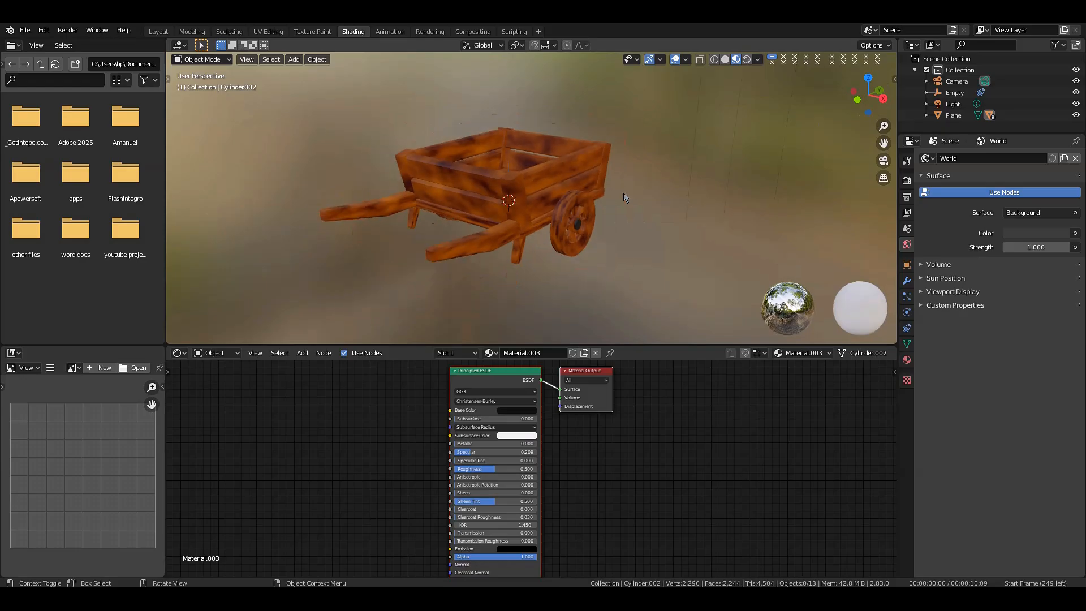
pyautogui.moveTo(867, 104); pyautogui.dragTo(774, 99)
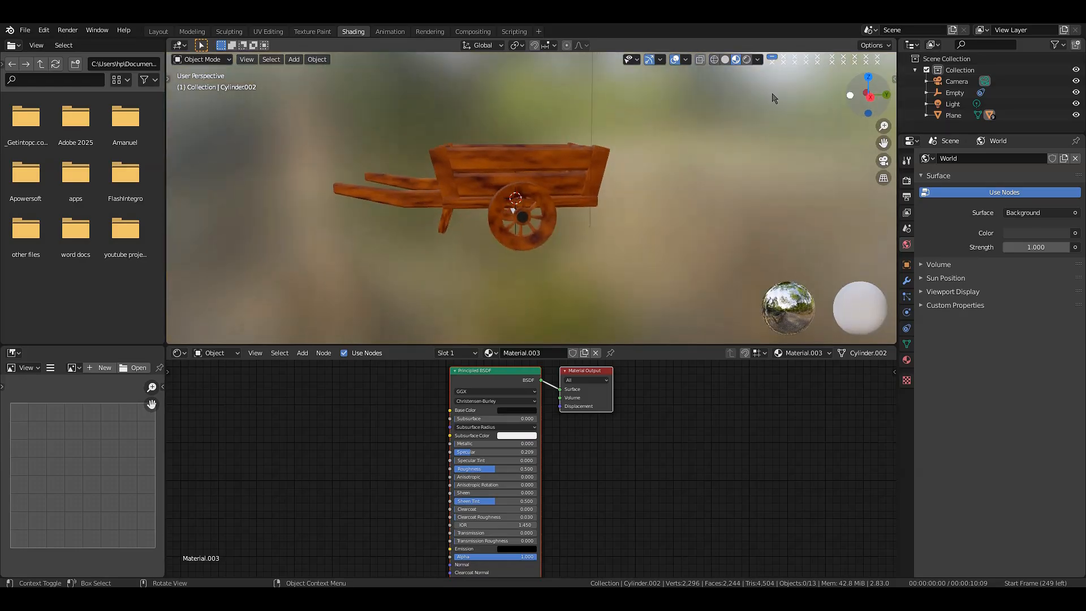
pyautogui.click(159, 32)
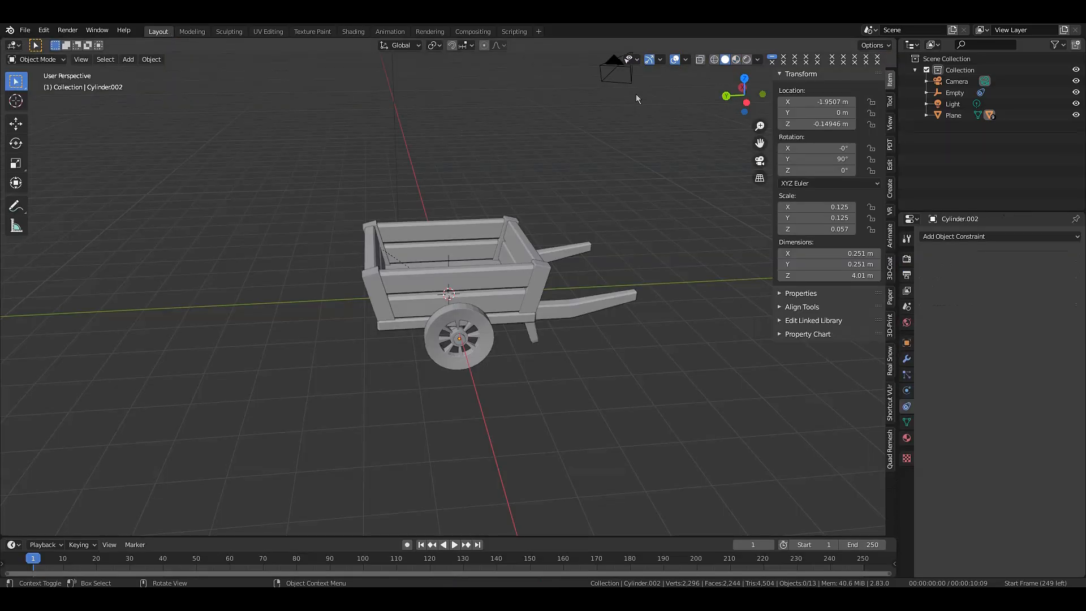
pyautogui.click(737, 61)
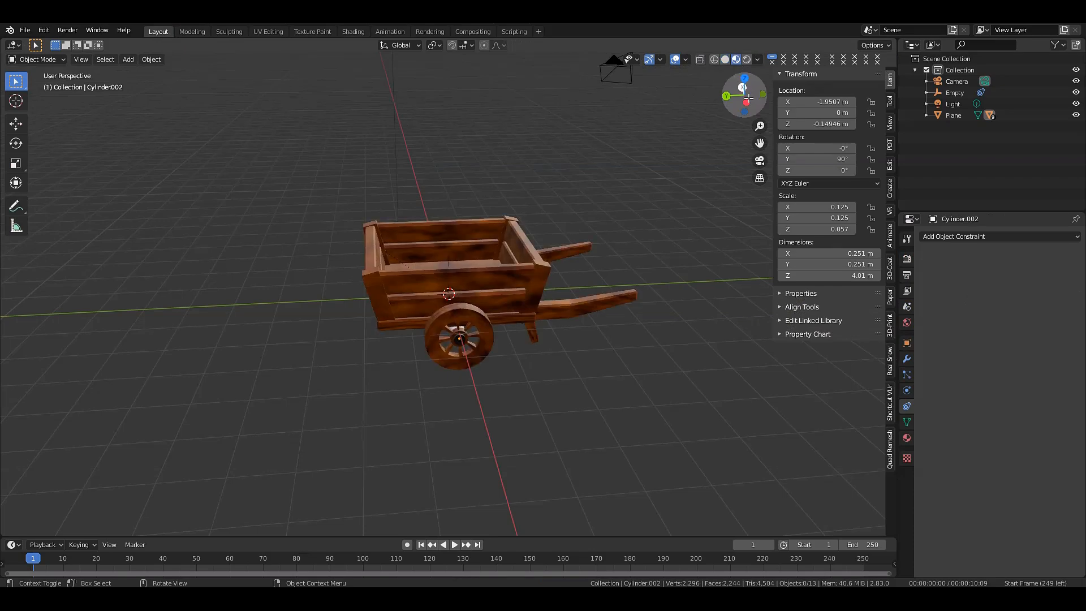
pyautogui.click(675, 60)
pyautogui.scroll(4, 654, 212)
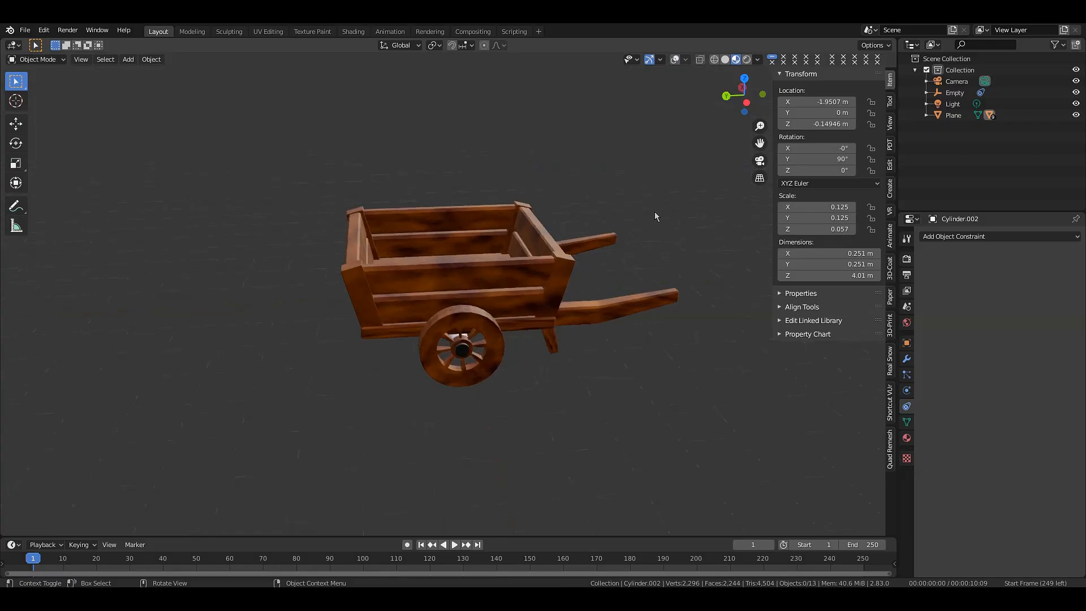
pyautogui.moveTo(739, 113); pyautogui.dragTo(816, 100)
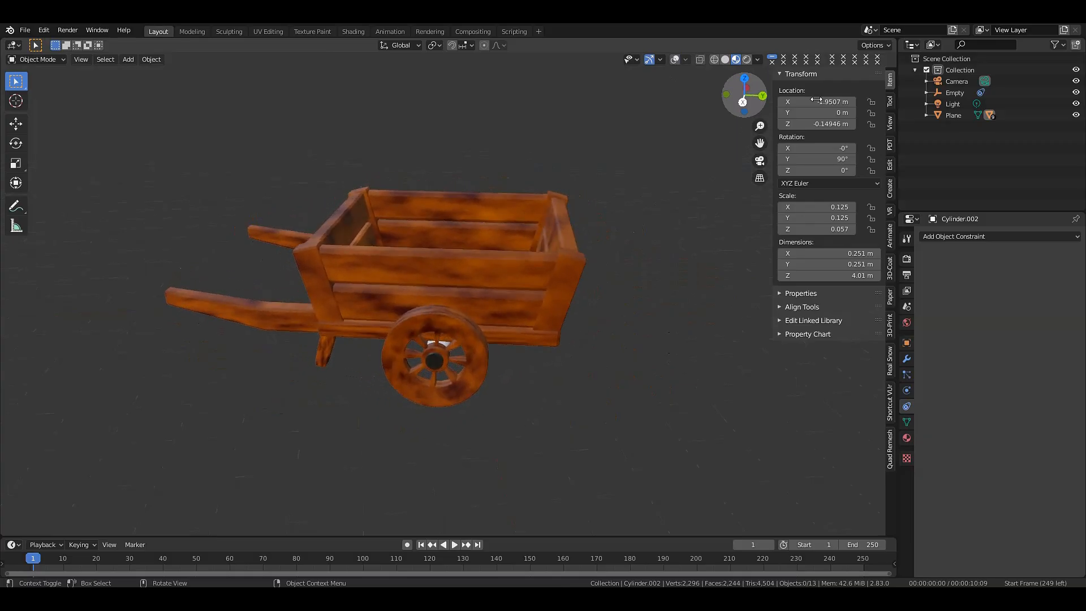
pyautogui.click(747, 59)
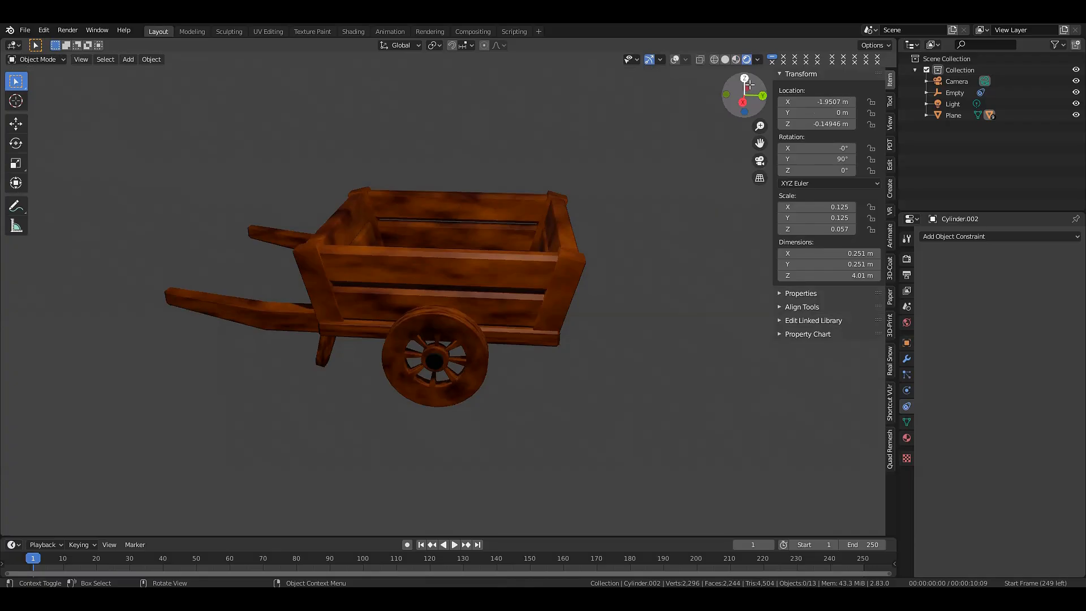
pyautogui.moveTo(743, 89)
pyautogui.mouseDown()
pyautogui.moveTo(690, 98)
pyautogui.moveTo(801, 78)
pyautogui.mouseUp()
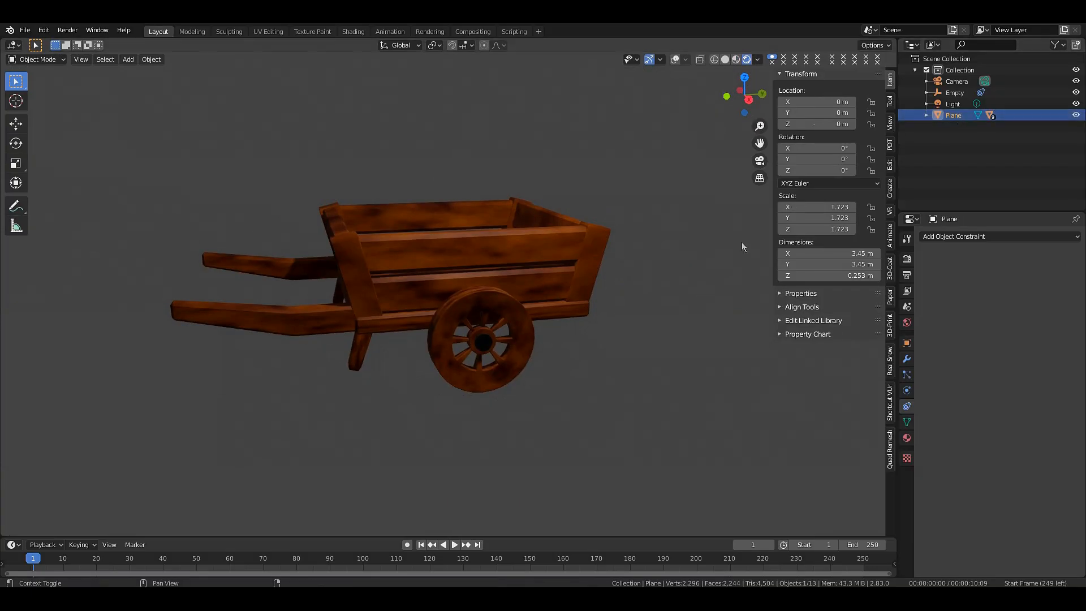
# - Test the parented cart by moving it about -0.56 m in Y and -0.41 m in Z, and tilting it about -18° around global X
pyautogui.press('g')
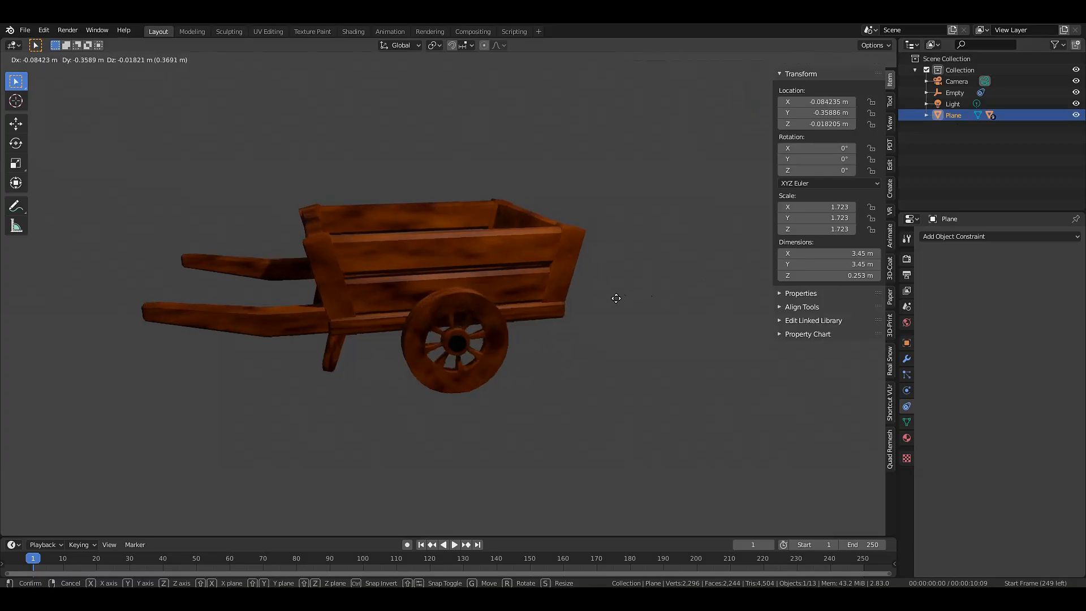
pyautogui.click(623, 321)
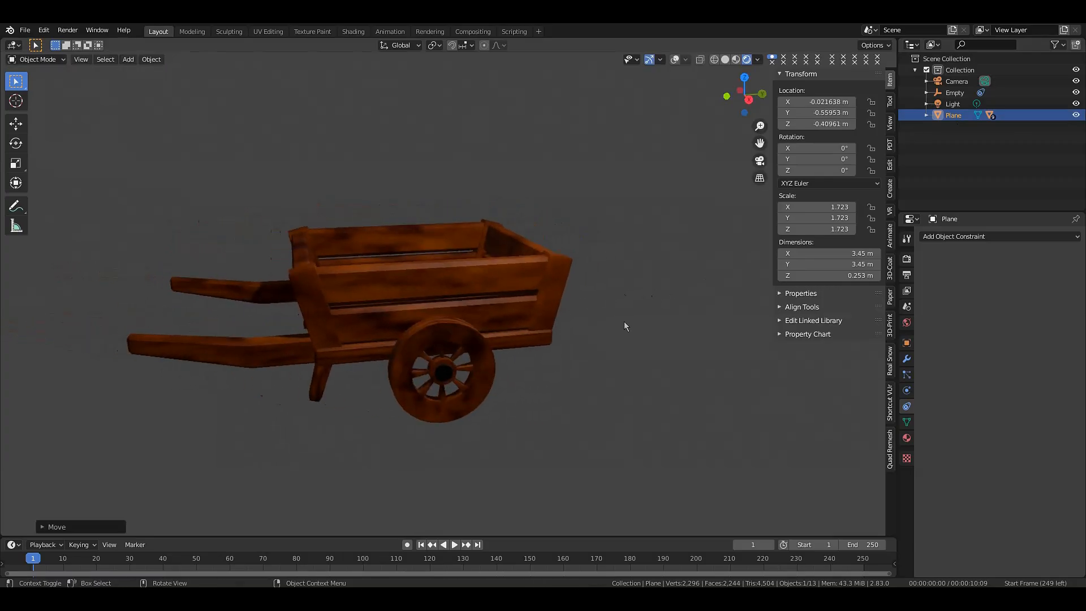
pyautogui.press('r')
pyautogui.press('x')
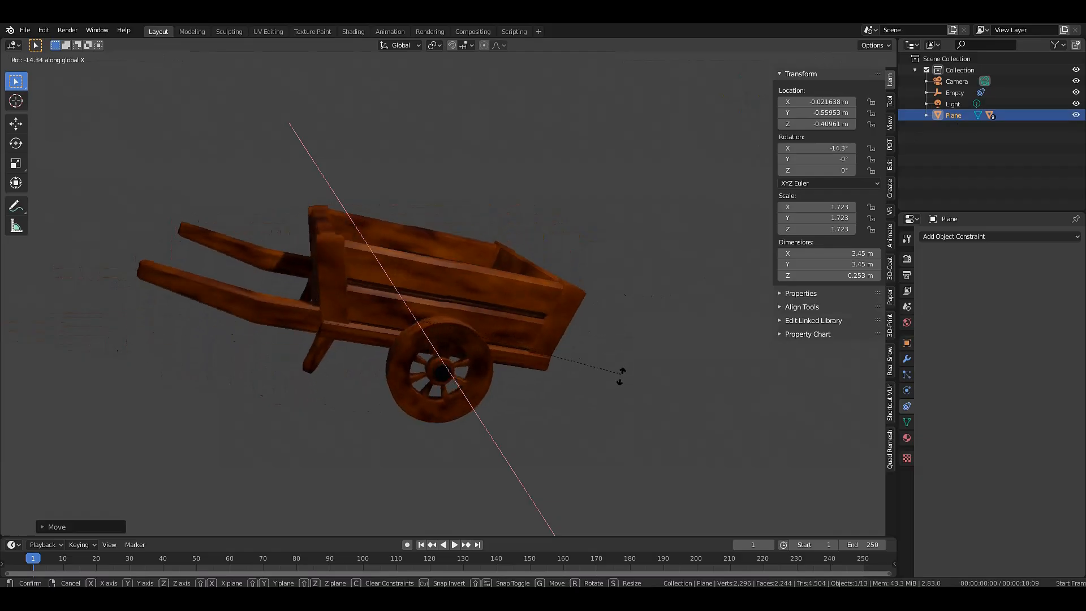
pyautogui.click(620, 389)
pyautogui.press('g')
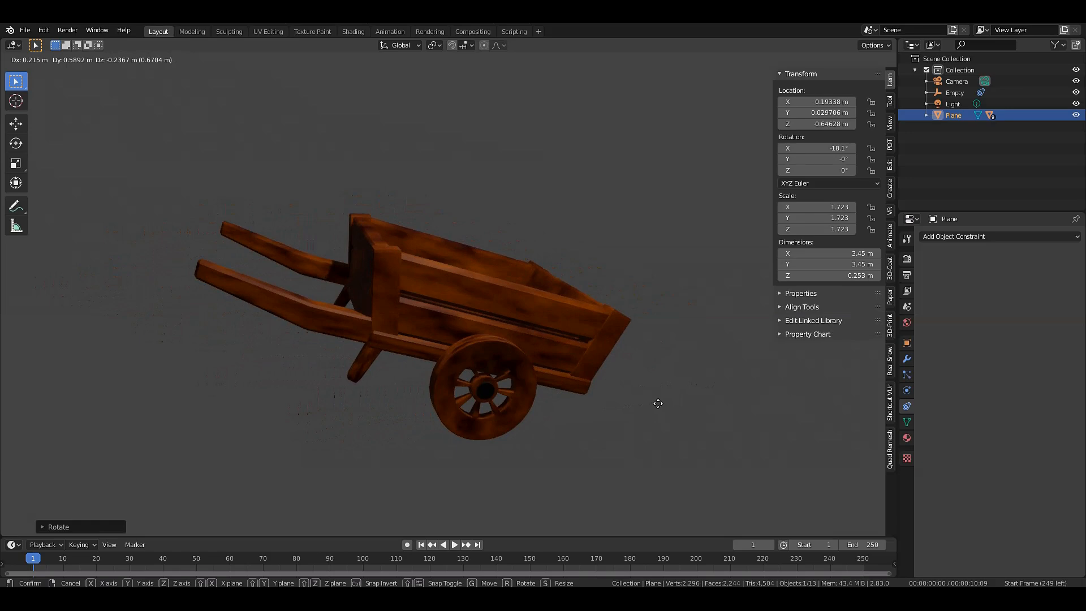
pyautogui.rightClick(658, 403)
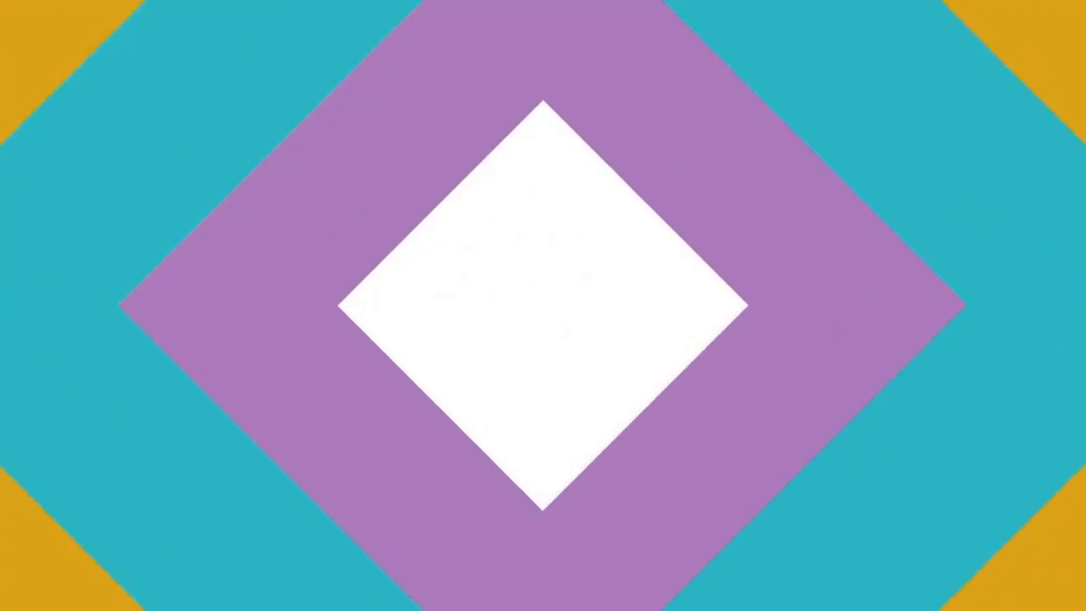